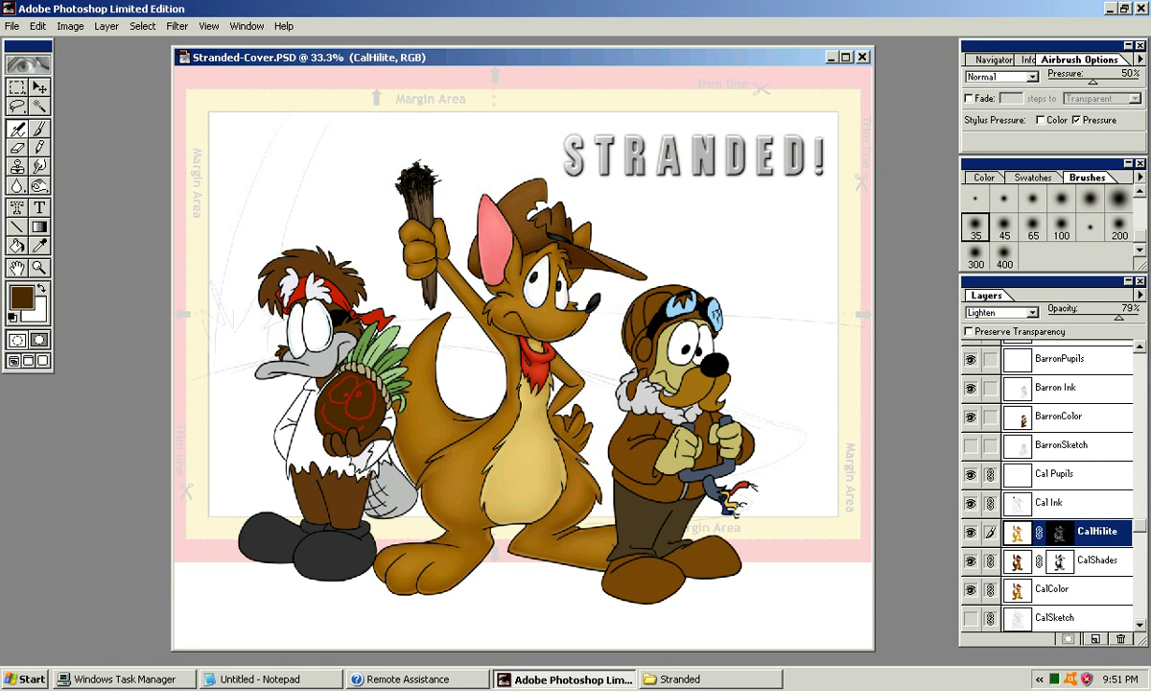
Step: Duplicate the BarronColor layer within Stranded-Cover.PSD and name the copy BarronShades
{"action": "left_click", "coordinate": [1064, 416]}
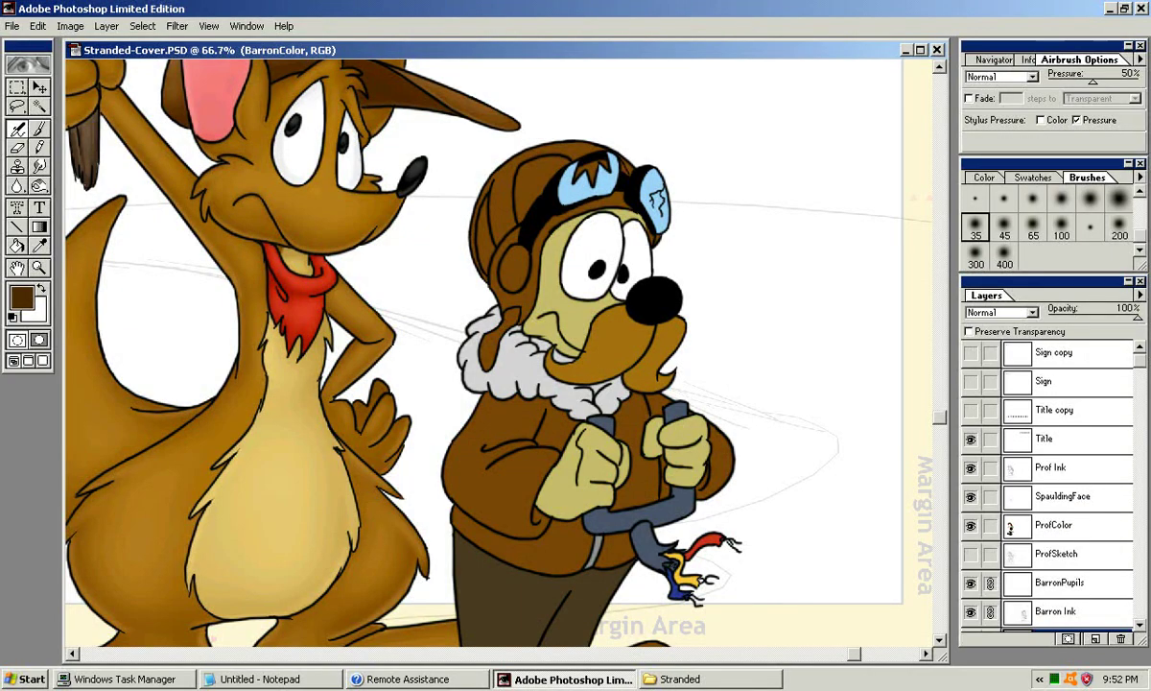
{"action": "scroll", "coordinate": [1048, 489], "scroll_direction": "down", "scroll_amount": 1}
{"action": "scroll", "coordinate": [1048, 490], "scroll_direction": "up", "scroll_amount": 1}
{"action": "left_click_drag", "start_coordinate": [662, 289], "coordinate": [743, 368]}
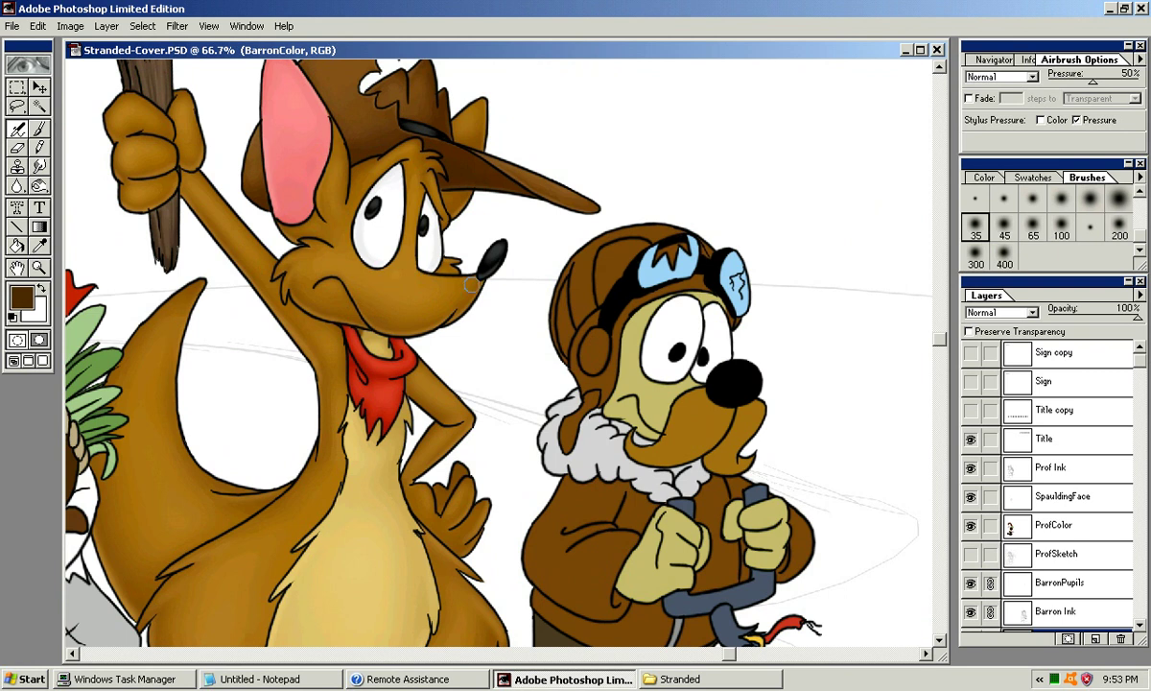
{"action": "left_click_drag", "start_coordinate": [730, 424], "coordinate": [656, 361]}
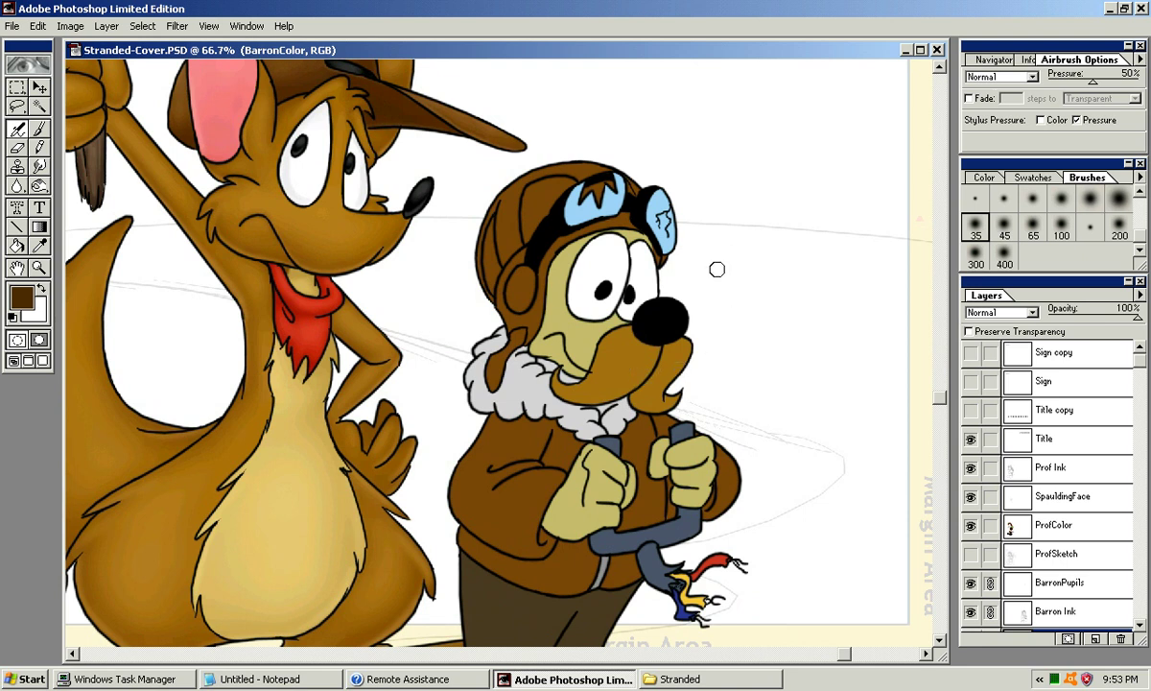
{"action": "left_click_drag", "start_coordinate": [537, 232], "coordinate": [490, 183]}
{"action": "left_click_drag", "start_coordinate": [1140, 361], "coordinate": [1140, 460]}
{"action": "left_click", "coordinate": [1140, 295]}
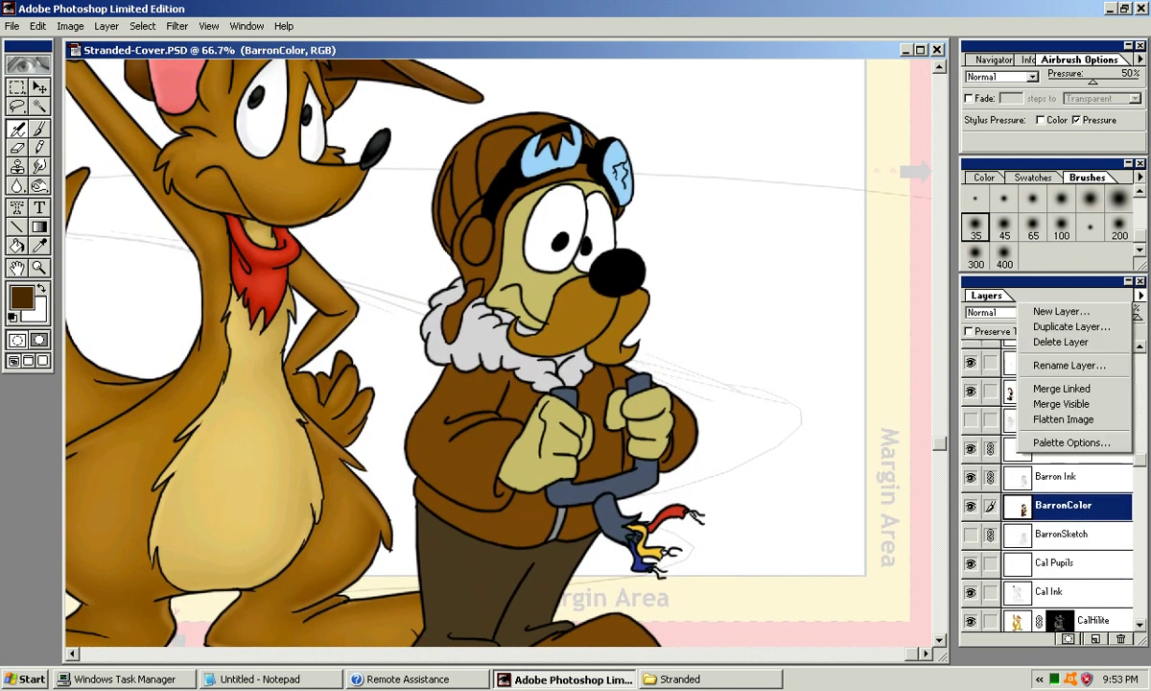
{"action": "left_click", "coordinate": [1072, 326]}
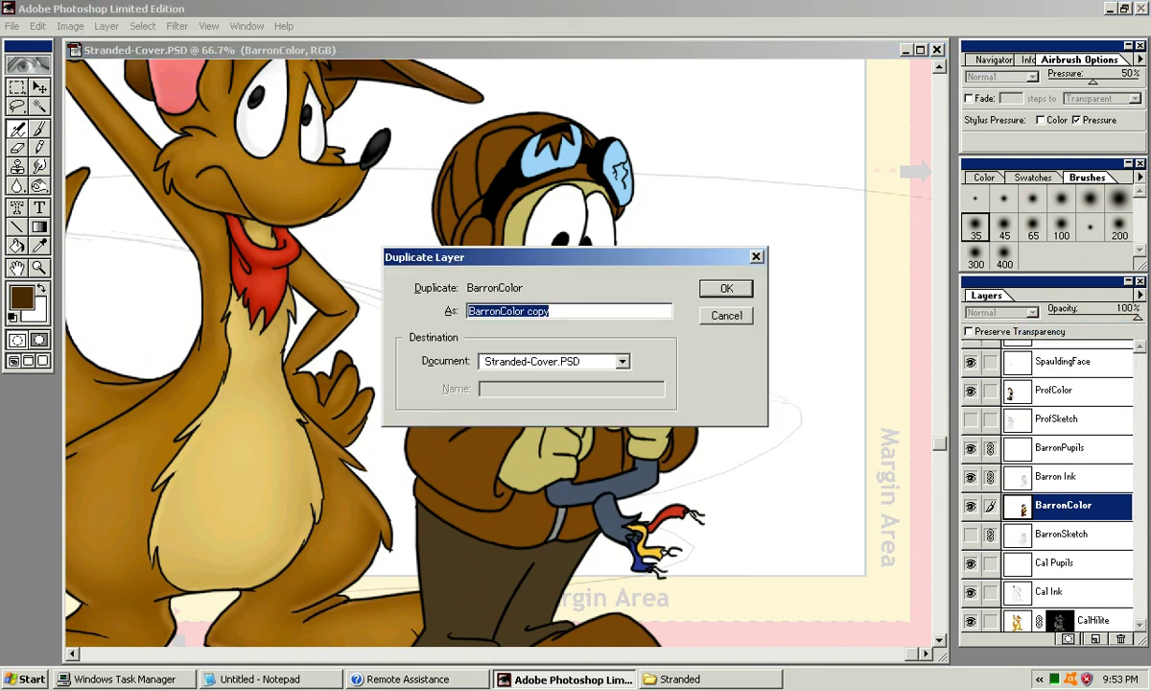
{"action": "left_click_drag", "start_coordinate": [549, 311], "coordinate": [500, 311]}
{"action": "key", "text": "BackSpace"}
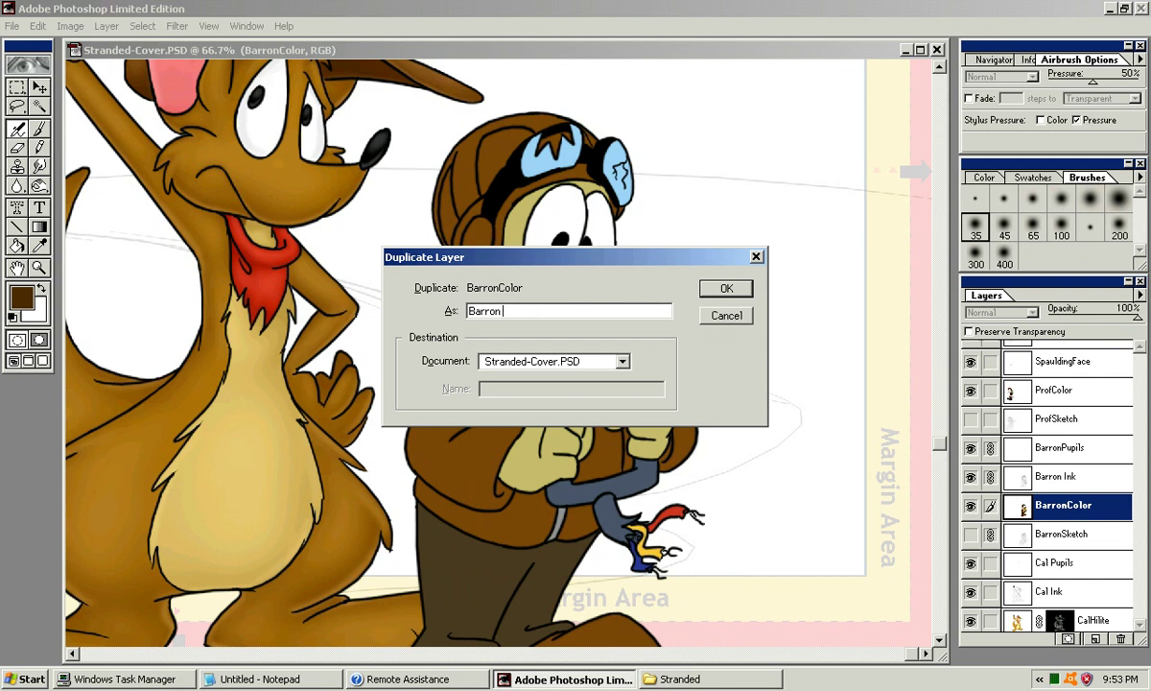
{"action": "type", "text": "Shades"}
{"action": "key", "text": "Return"}
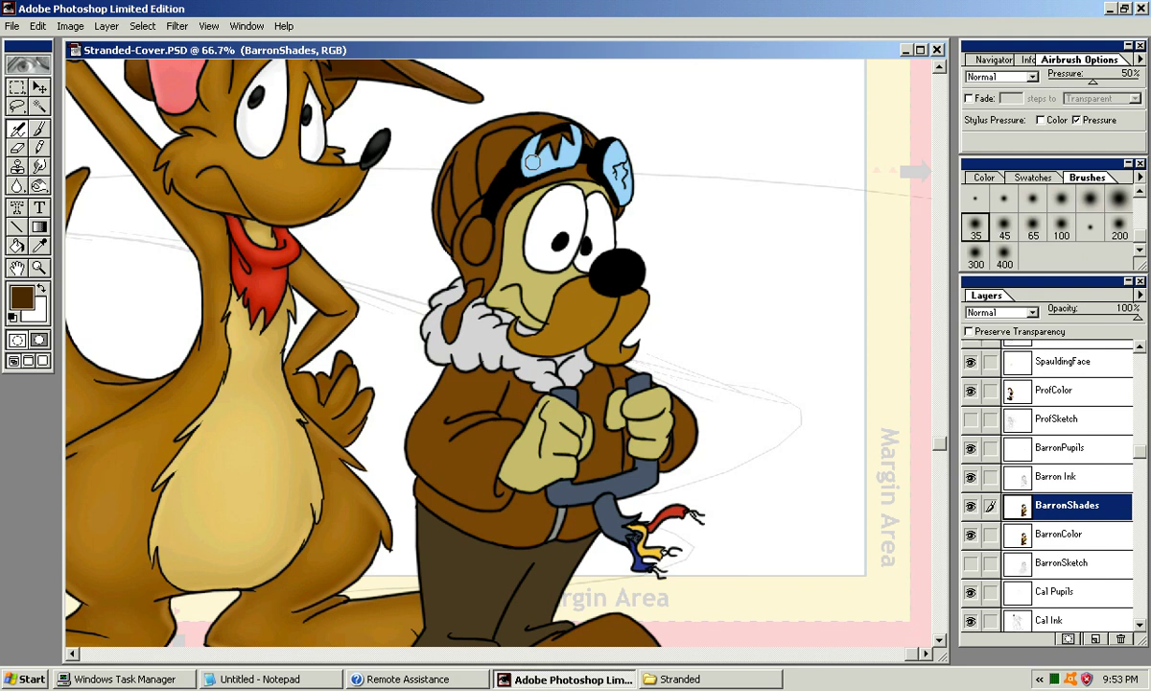
{"action": "key", "text": "b"}
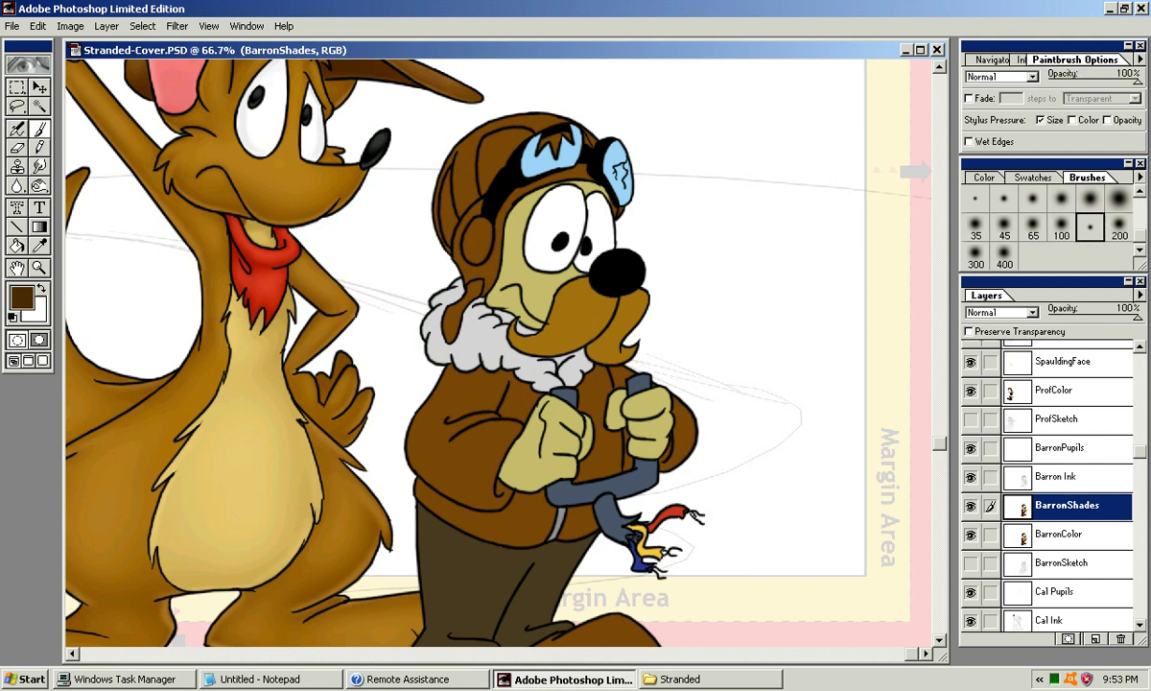
{"action": "key", "text": "y"}
{"action": "key", "text": "o"}
{"action": "key", "text": "u"}
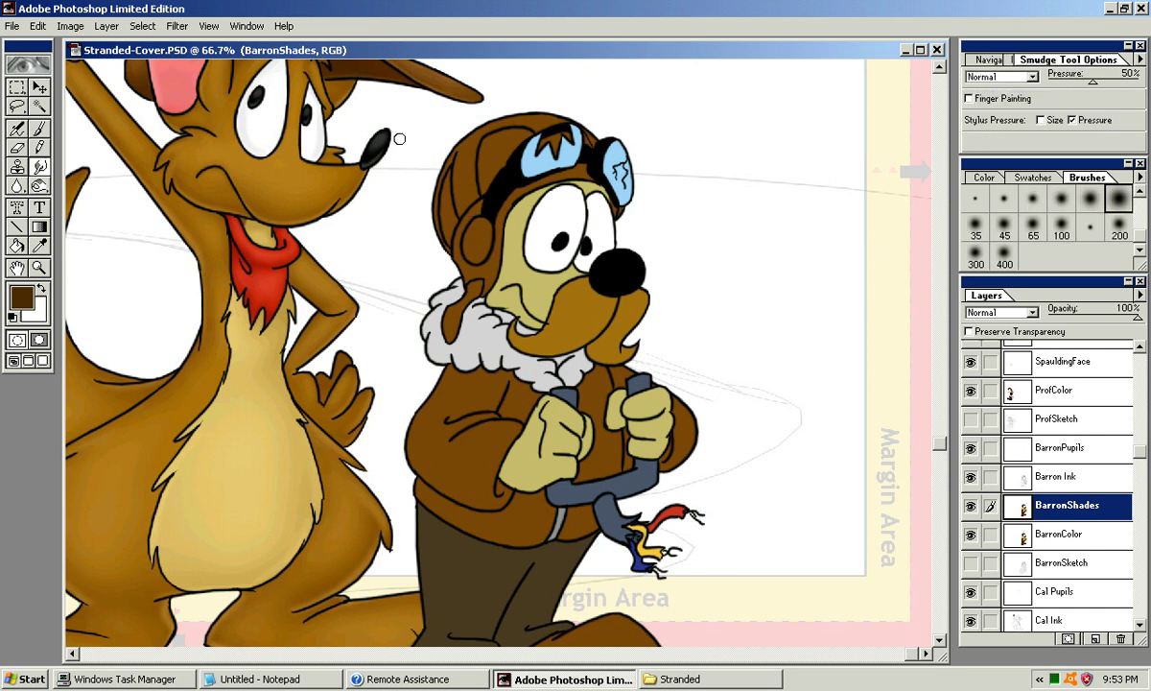
{"action": "key", "text": "b"}
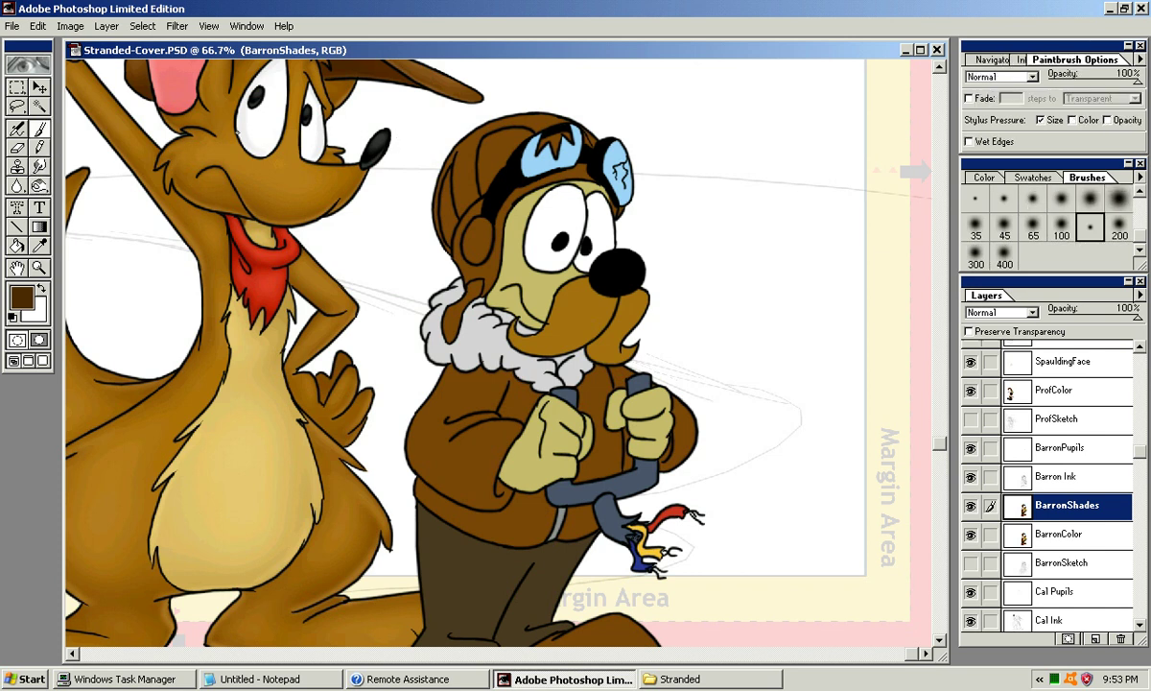
{"action": "left_click", "coordinate": [1003, 312]}
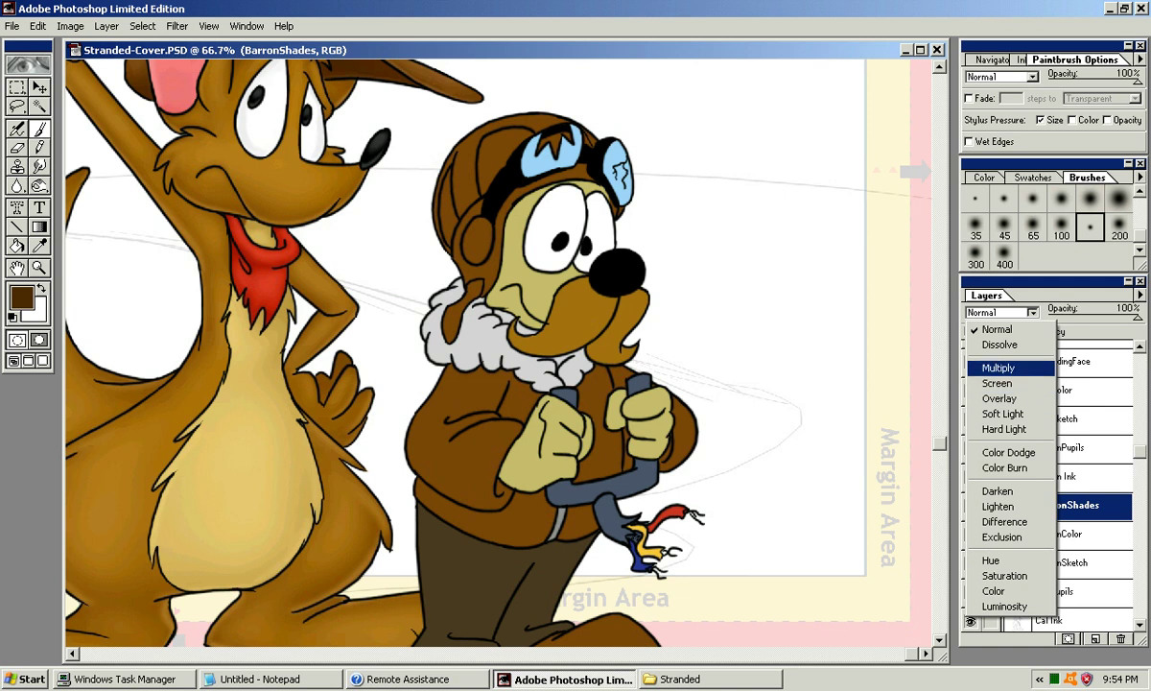
Step: Start a Brightness/Contrast adjustment on the BarronShades layer and set the brightness to -50
{"action": "left_click", "coordinate": [106, 26]}
{"action": "mouse_move", "coordinate": [70, 26]}
{"action": "mouse_move", "coordinate": [96, 68]}
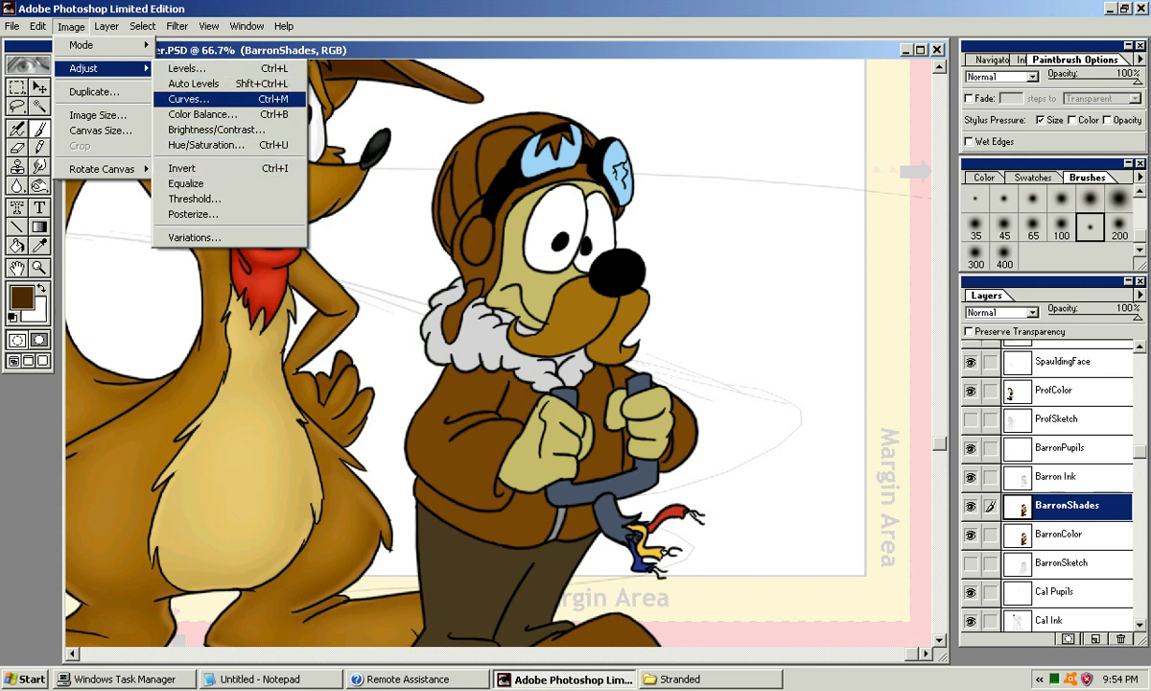
{"action": "left_click", "coordinate": [216, 130]}
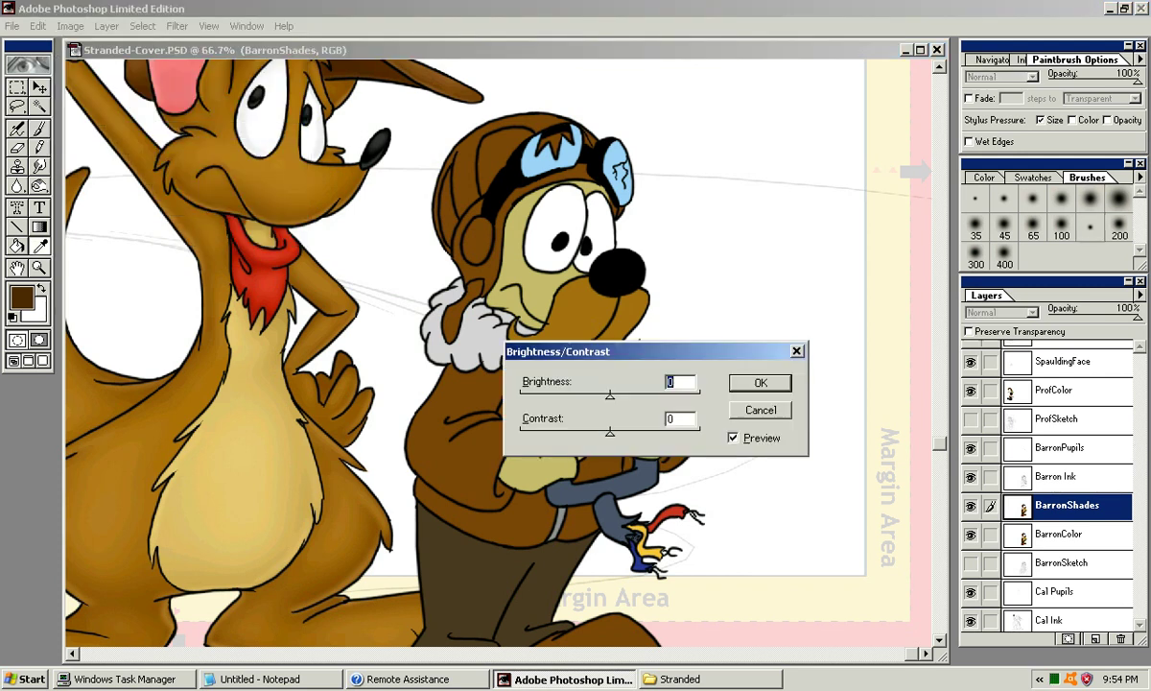
{"action": "type", "text": "-28"}
{"action": "left_click_drag", "start_coordinate": [586, 396], "coordinate": [577, 396]}
{"action": "key", "text": "BackSpace"}
{"action": "key", "text": "BackSpace"}
{"action": "type", "text": "44"}
{"action": "key", "text": "Down"}
{"action": "key", "text": "Down"}
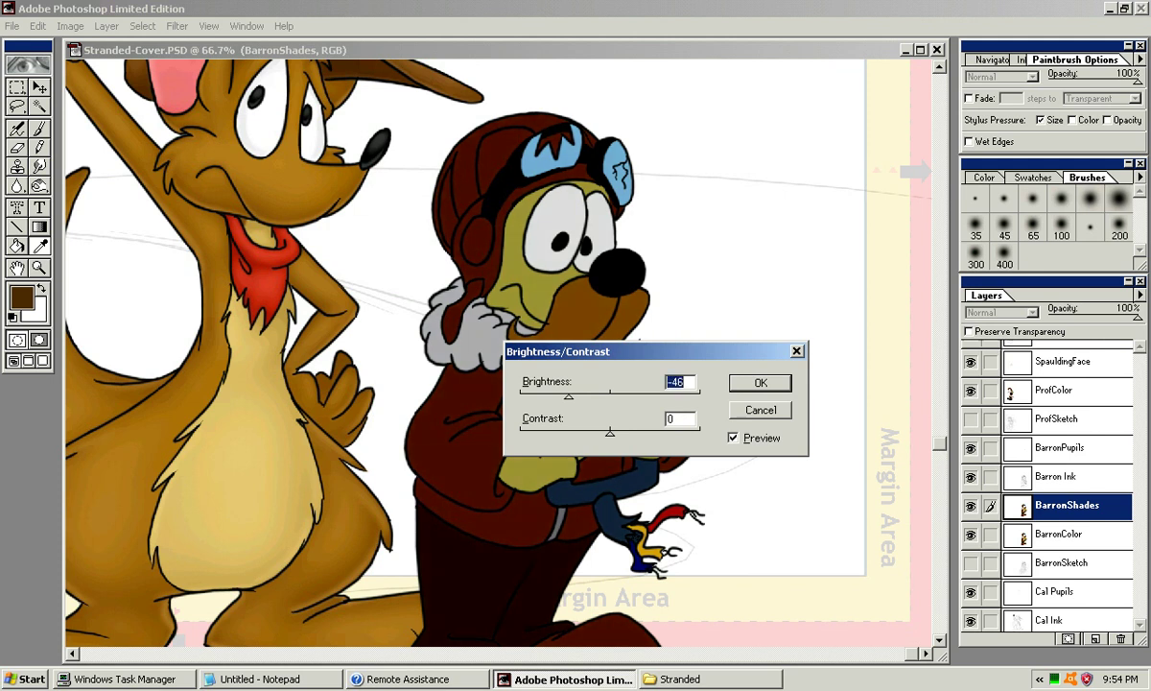
{"action": "type", "text": "50"}
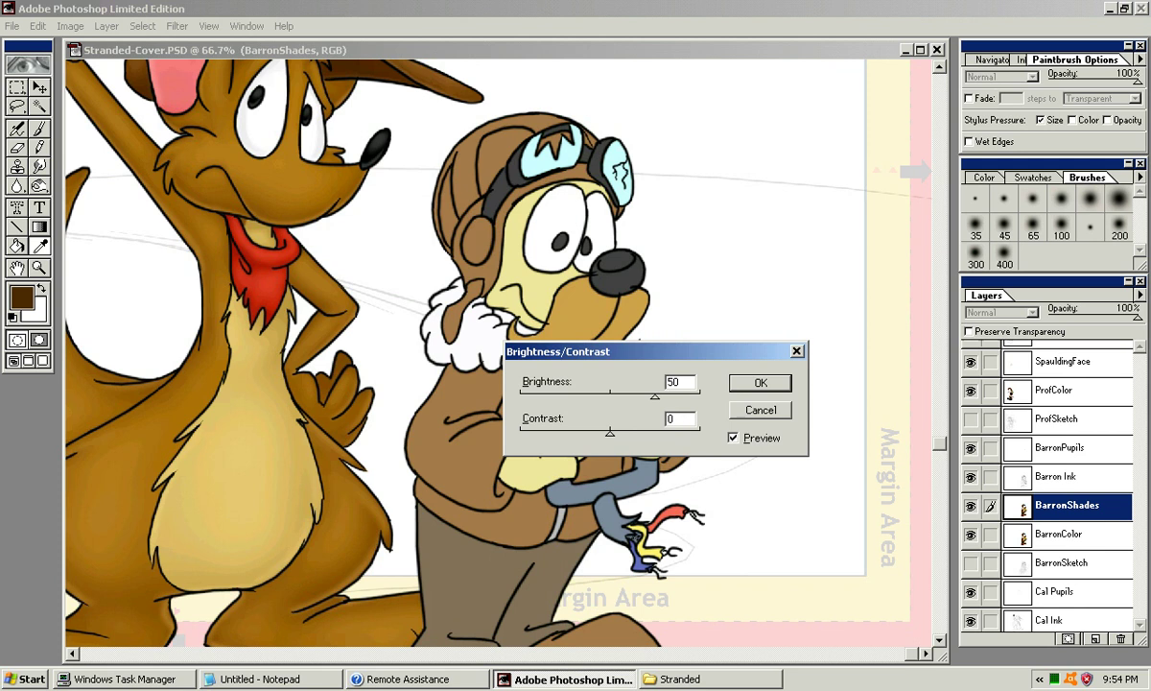
{"action": "key", "text": "Home"}
{"action": "type", "text": "-"}
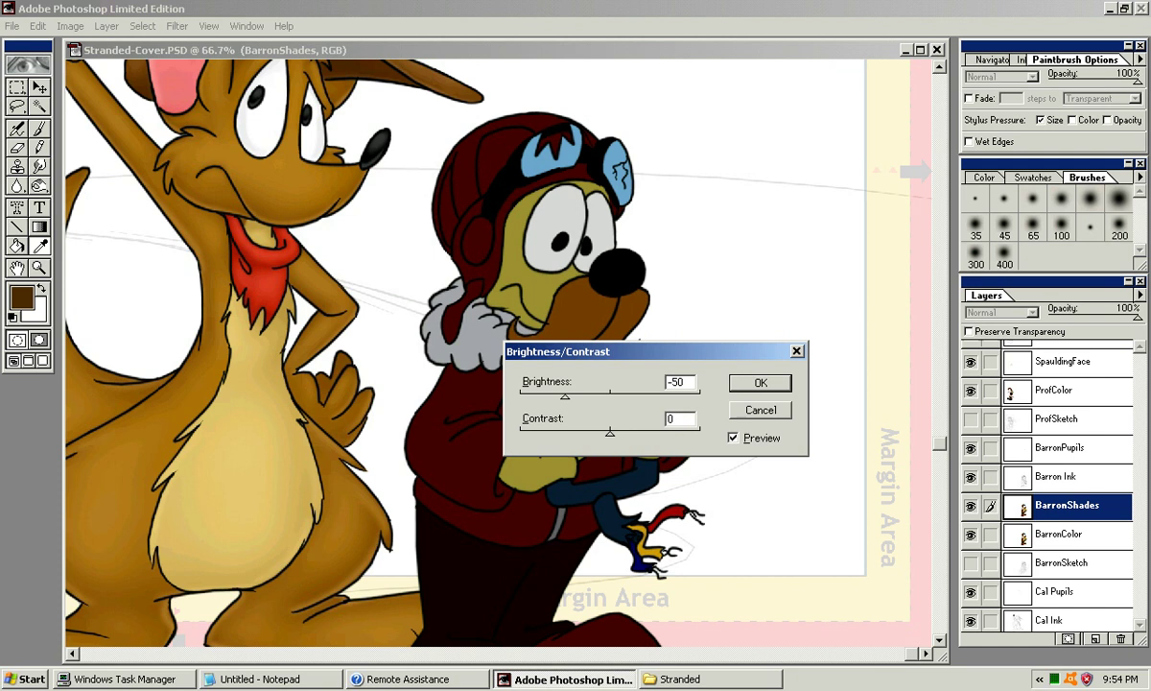
Step: Lower the adjustment's contrast to -23 and set its brightness to -46
{"action": "left_click_drag", "start_coordinate": [611, 433], "coordinate": [599, 434]}
{"action": "key", "text": "shift+Down"}
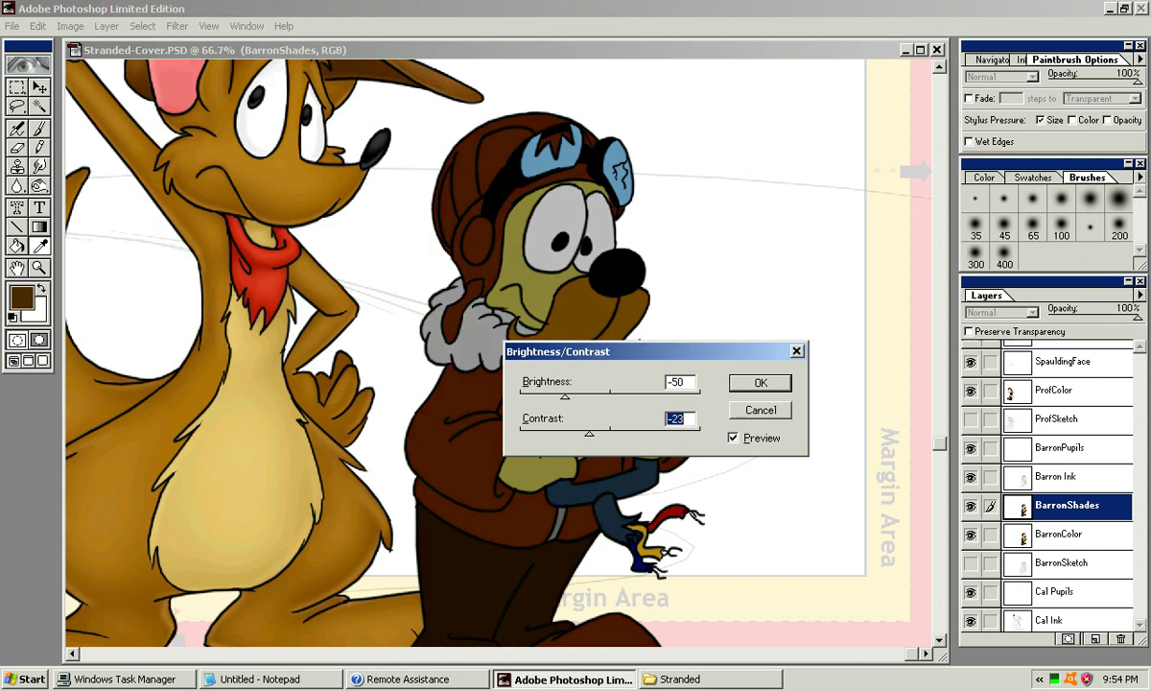
{"action": "key", "text": "shift+Tab"}
{"action": "key", "text": "Up"}
{"action": "key", "text": "Up"}
{"action": "key", "text": "Up"}
{"action": "key", "text": "Up"}
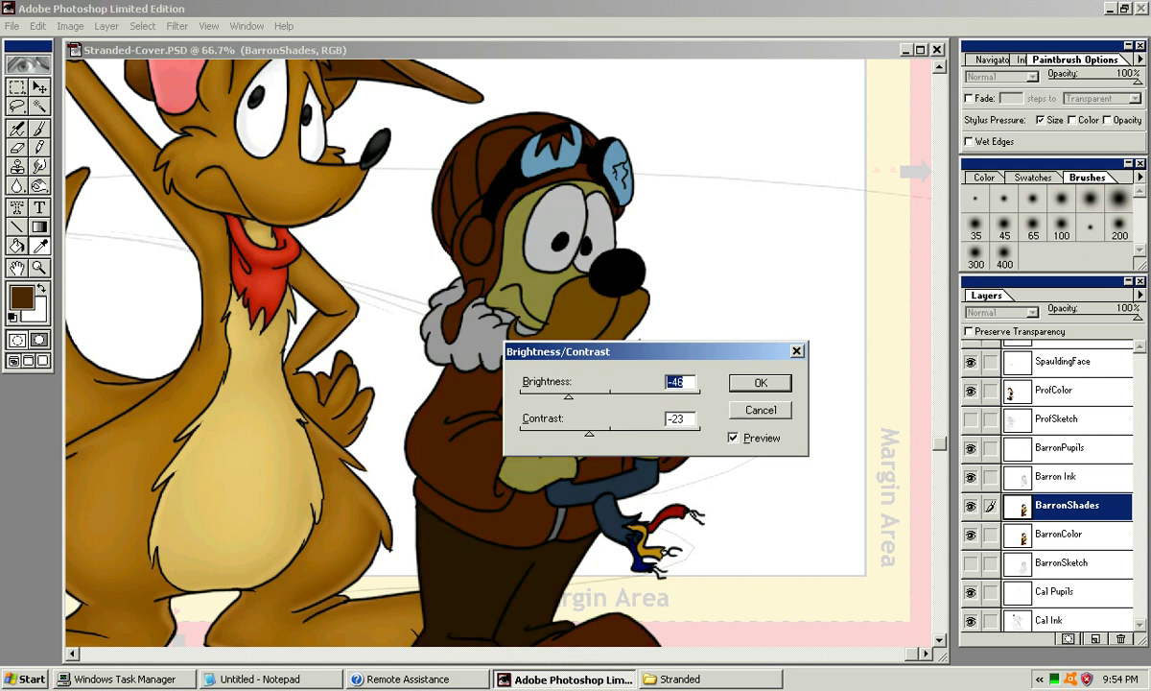
Step: Raise the contrast by 4 points and apply the Brightness/Contrast adjustment to the BarronShades layer
{"action": "key", "text": "Tab"}
{"action": "key", "text": "Up"}
{"action": "key", "text": "Up"}
{"action": "key", "text": "Up"}
{"action": "key", "text": "Up"}
{"action": "key", "text": "Return"}
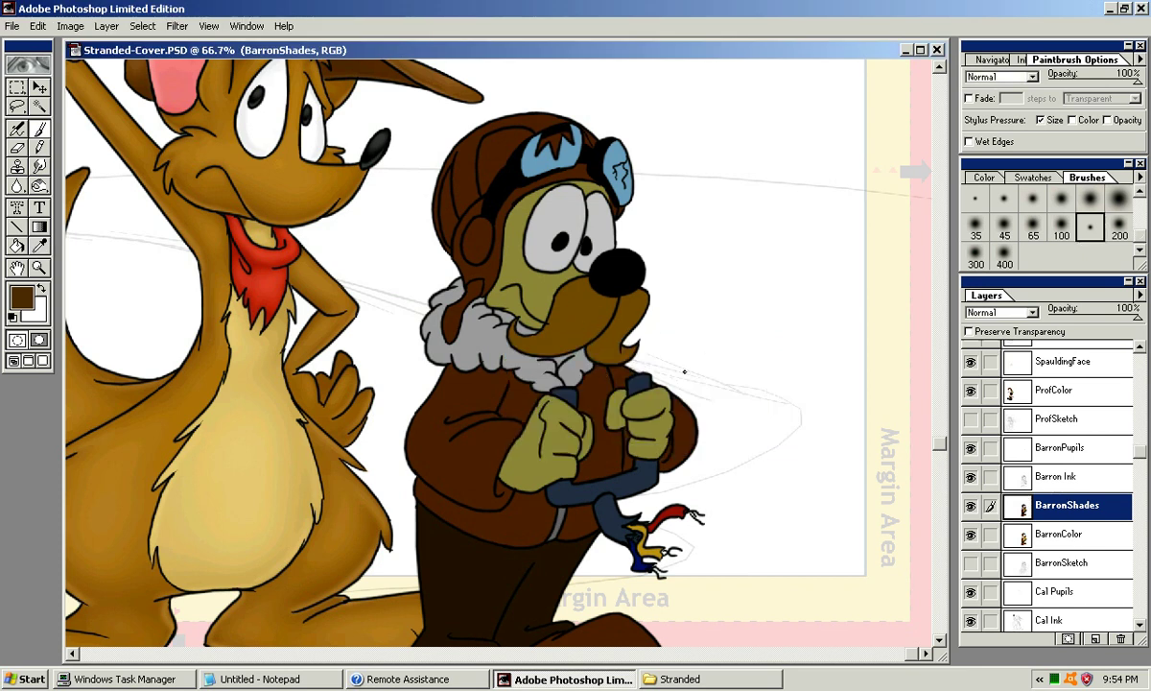
Step: Add a layer mask to the BarronShades layer
{"action": "scroll", "coordinate": [475, 331], "scroll_direction": "down", "scroll_amount": 5}
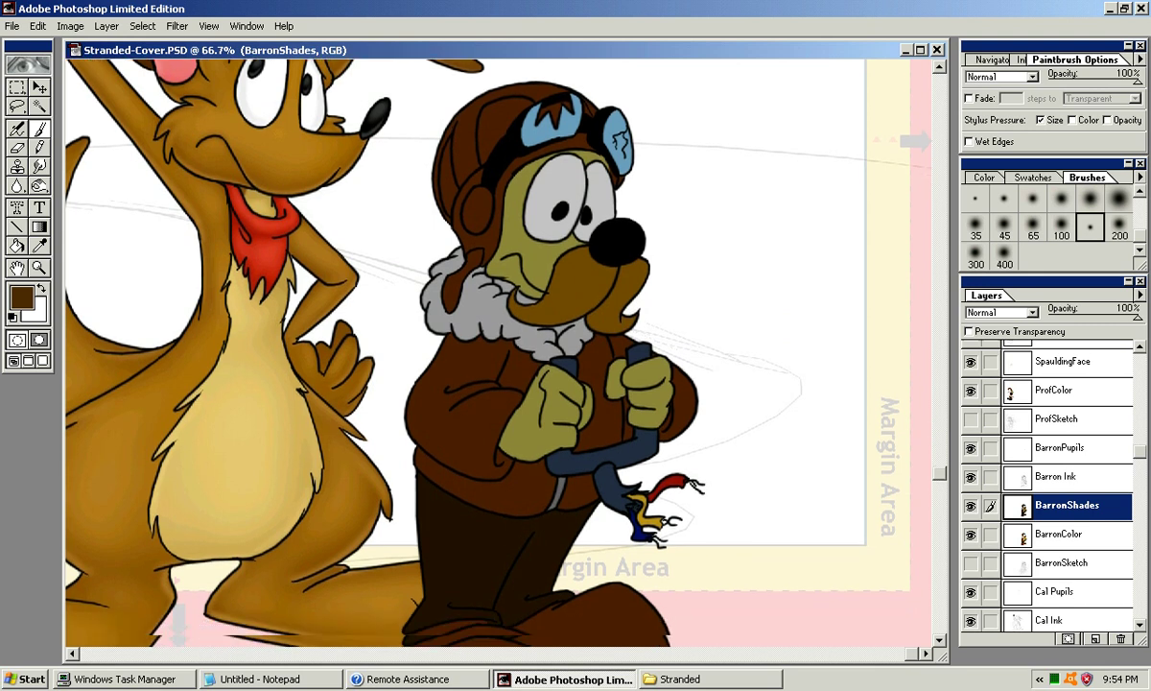
{"action": "scroll", "coordinate": [475, 331], "scroll_direction": "up", "scroll_amount": 4}
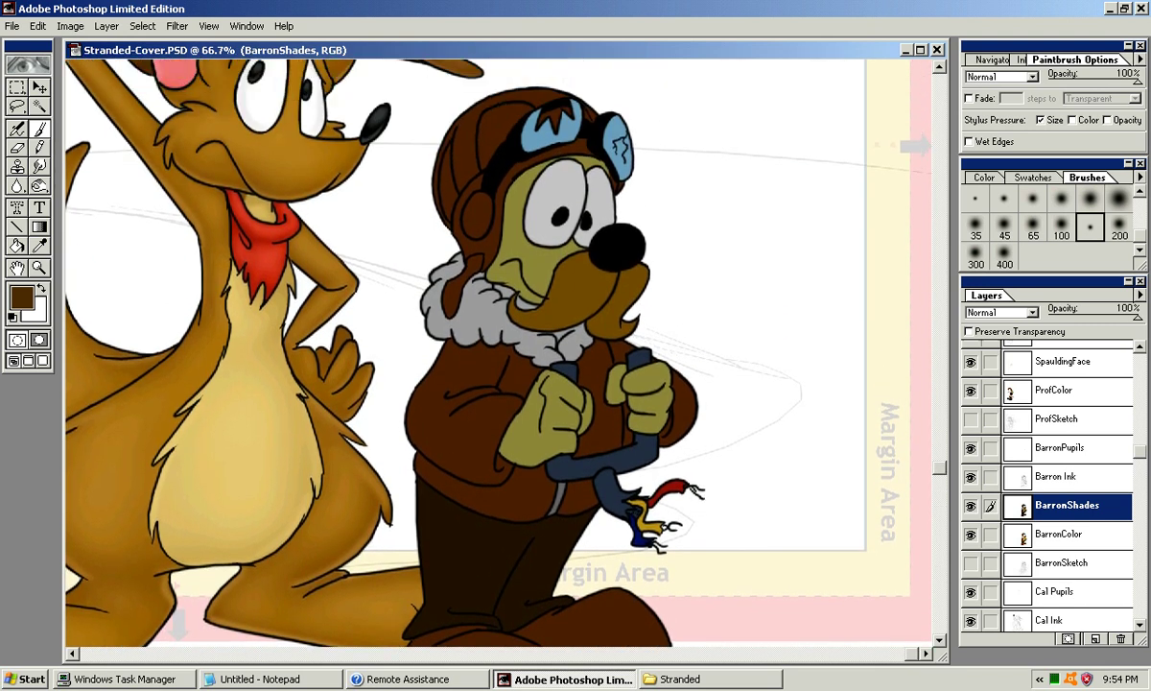
{"action": "left_click", "coordinate": [1068, 639]}
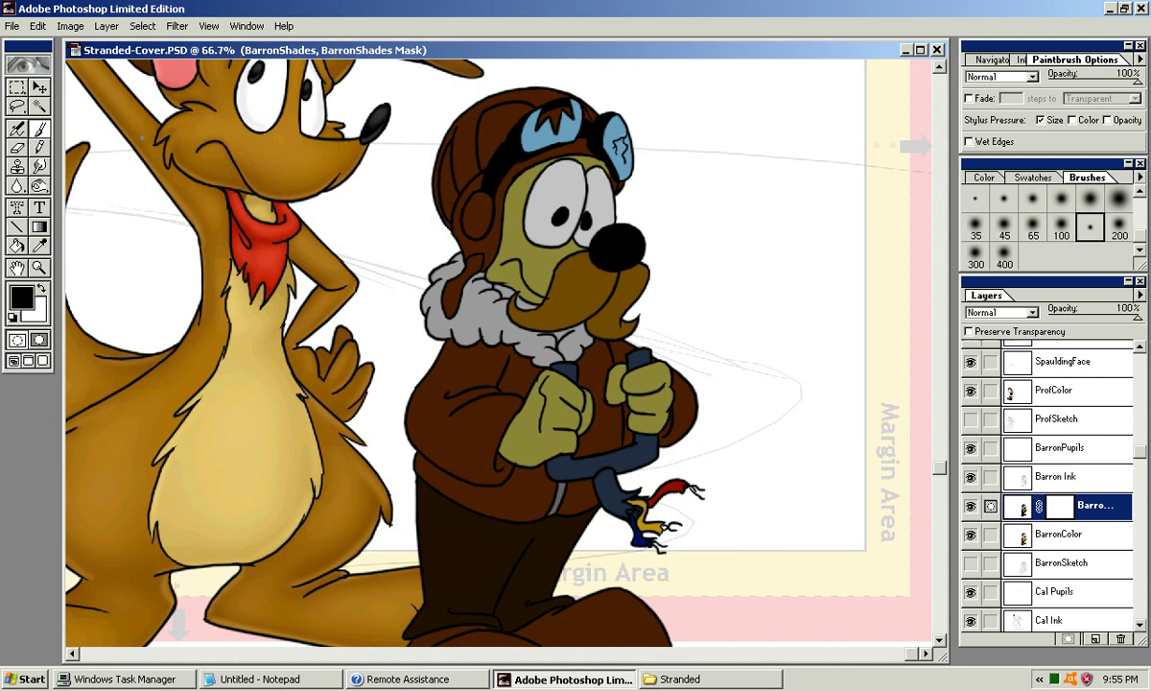
Step: Airbrush black on the BarronShades mask over the aviator's eyes and muzzle with the 100-pixel soft brush
{"action": "key", "text": "a"}
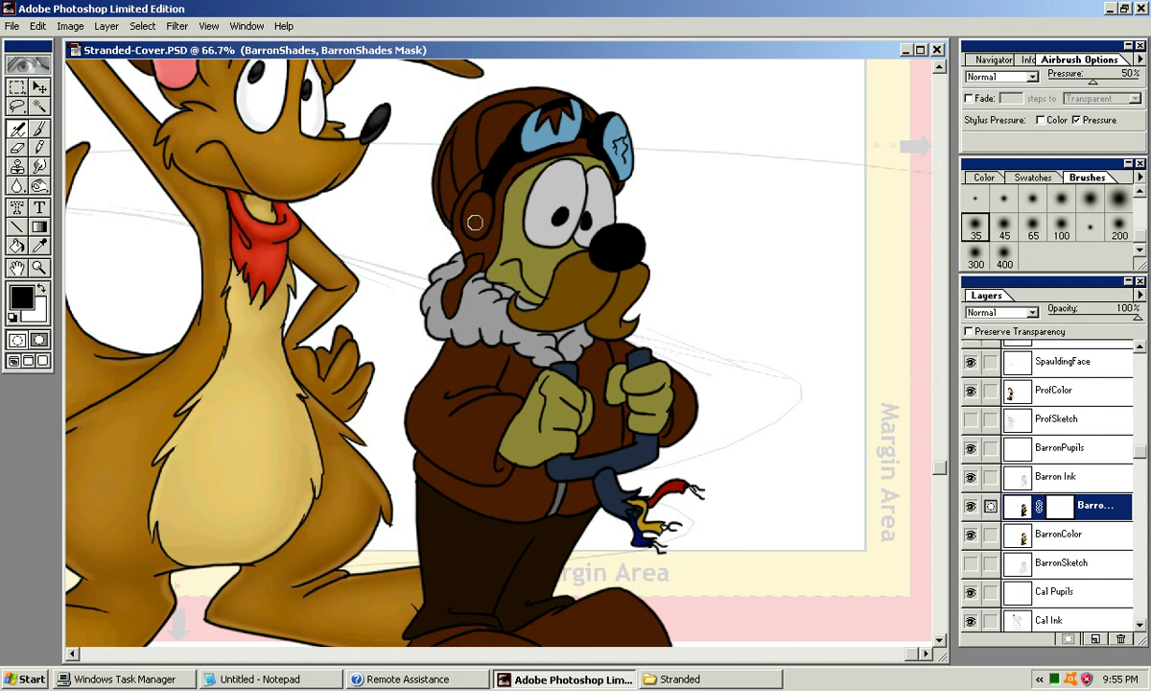
{"action": "key", "text": "bracketright"}
{"action": "key", "text": "bracketright"}
{"action": "key", "text": "bracketright"}
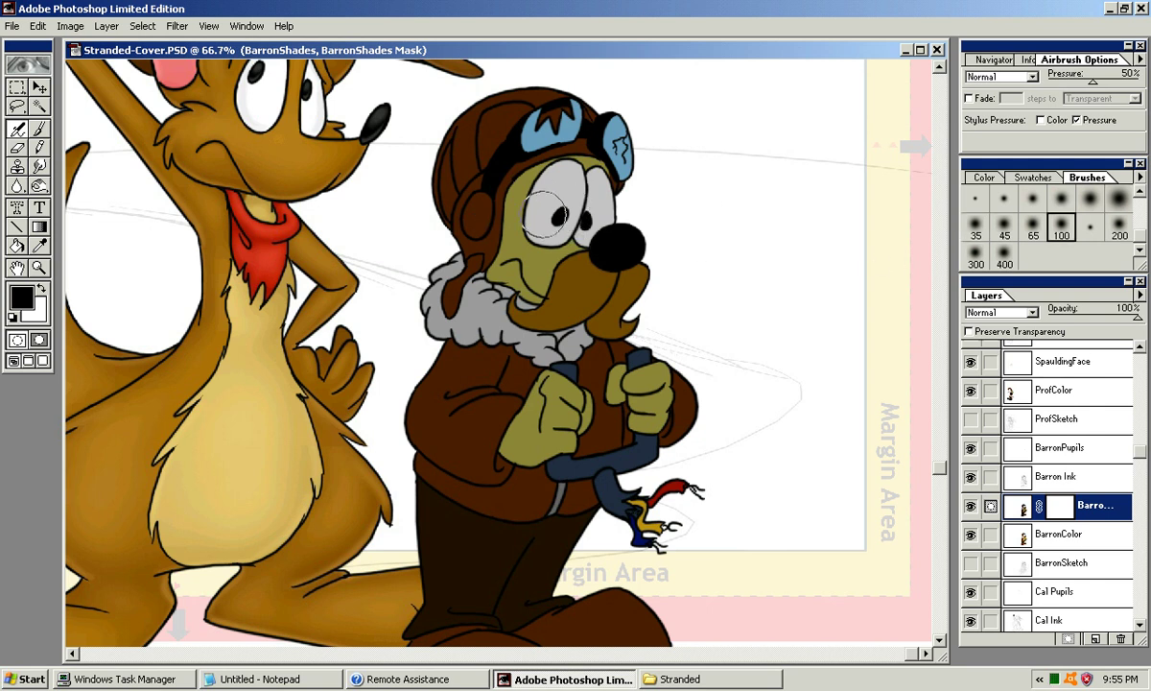
{"action": "mouse_move", "coordinate": [507, 176]}
{"action": "left_mouse_down"}
{"action": "mouse_move", "coordinate": [525, 178]}
{"action": "mouse_move", "coordinate": [532, 253]}
{"action": "mouse_move", "coordinate": [559, 295]}
{"action": "mouse_move", "coordinate": [595, 284]}
{"action": "left_mouse_up"}
Step: Airbrush the mask over the broad middle of the aviator's moustache, adjusting the brush size down to 65 pixels
{"action": "left_click", "coordinate": [1005, 225]}
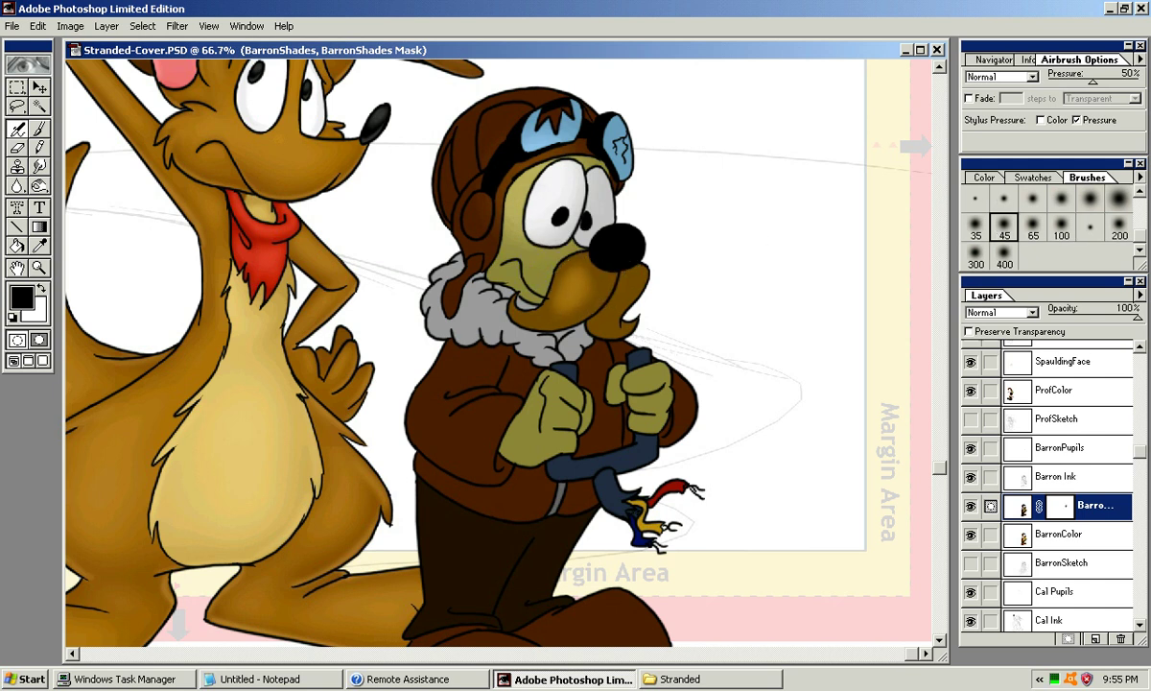
{"action": "key", "text": "bracketright"}
{"action": "key", "text": "bracketright"}
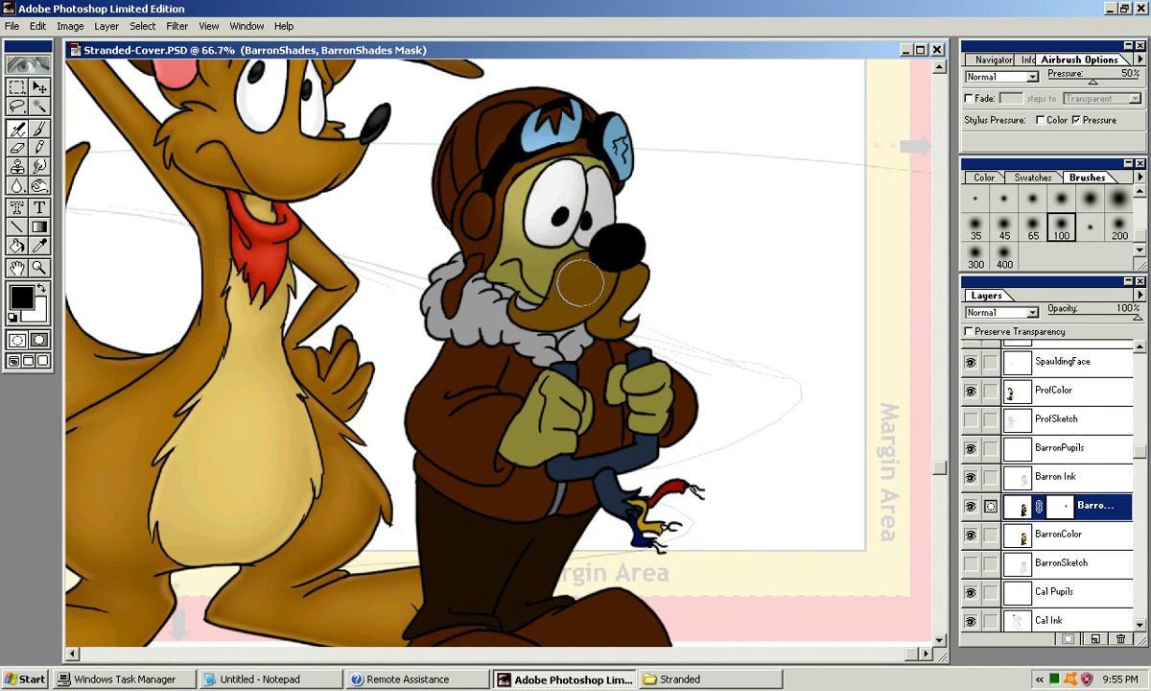
{"action": "key", "text": "bracketleft"}
{"action": "key", "text": "bracketleft"}
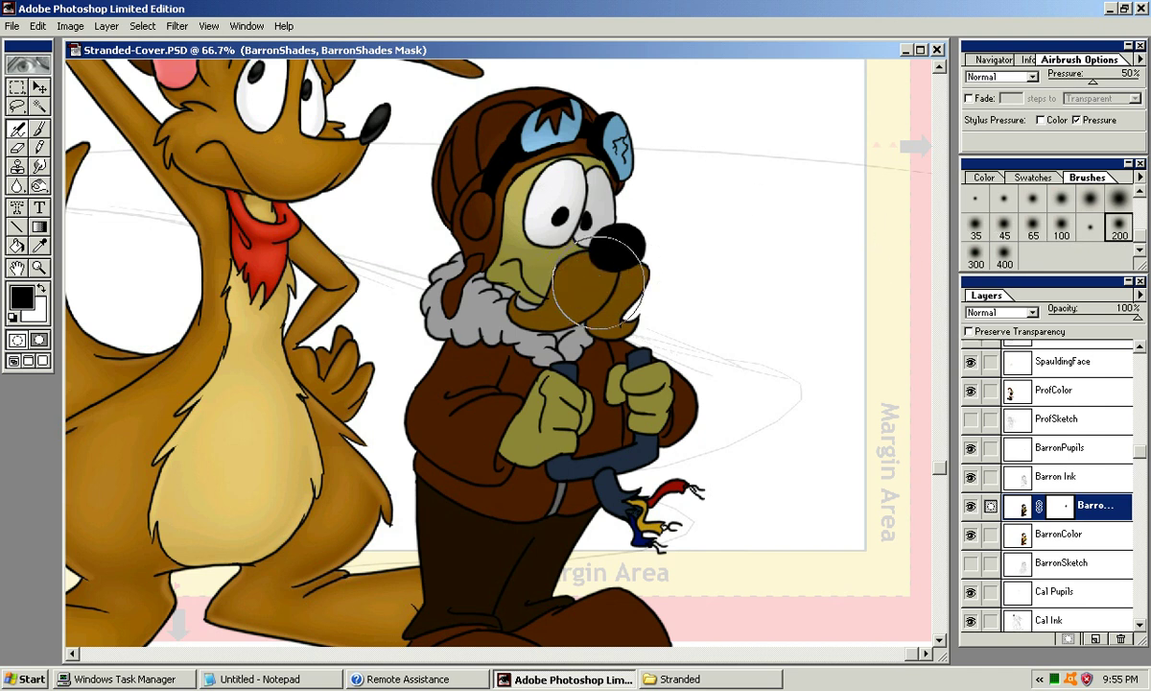
{"action": "key", "text": "bracketright"}
{"action": "key", "text": "bracketright"}
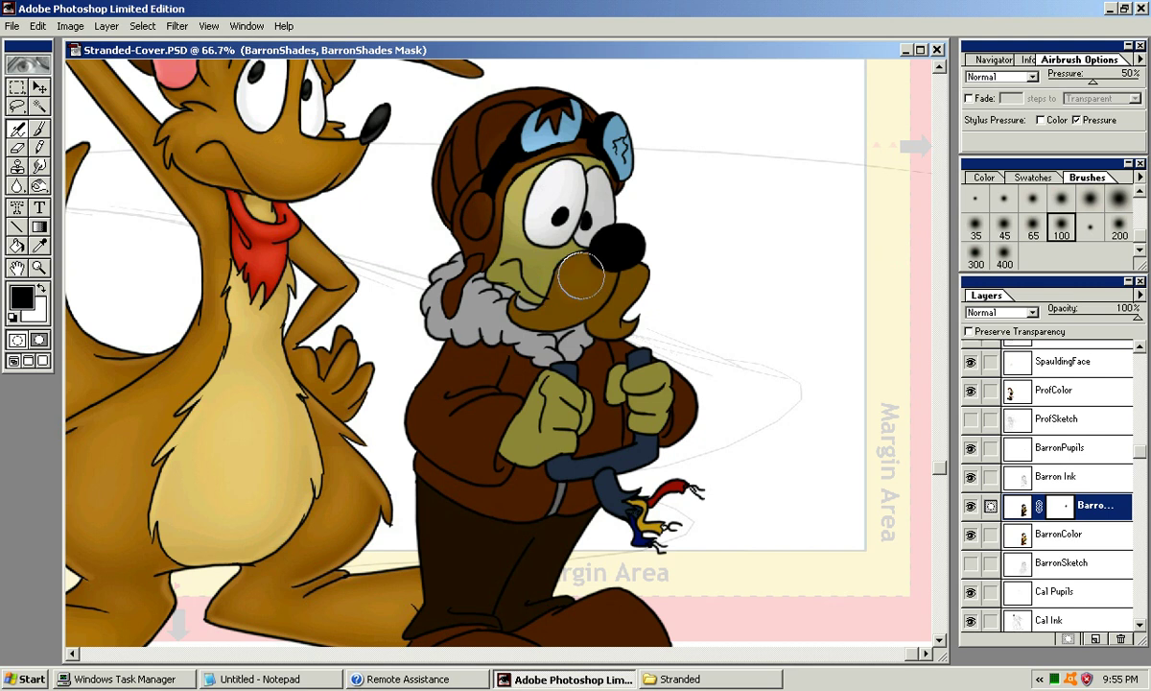
{"action": "key", "text": "bracketleft"}
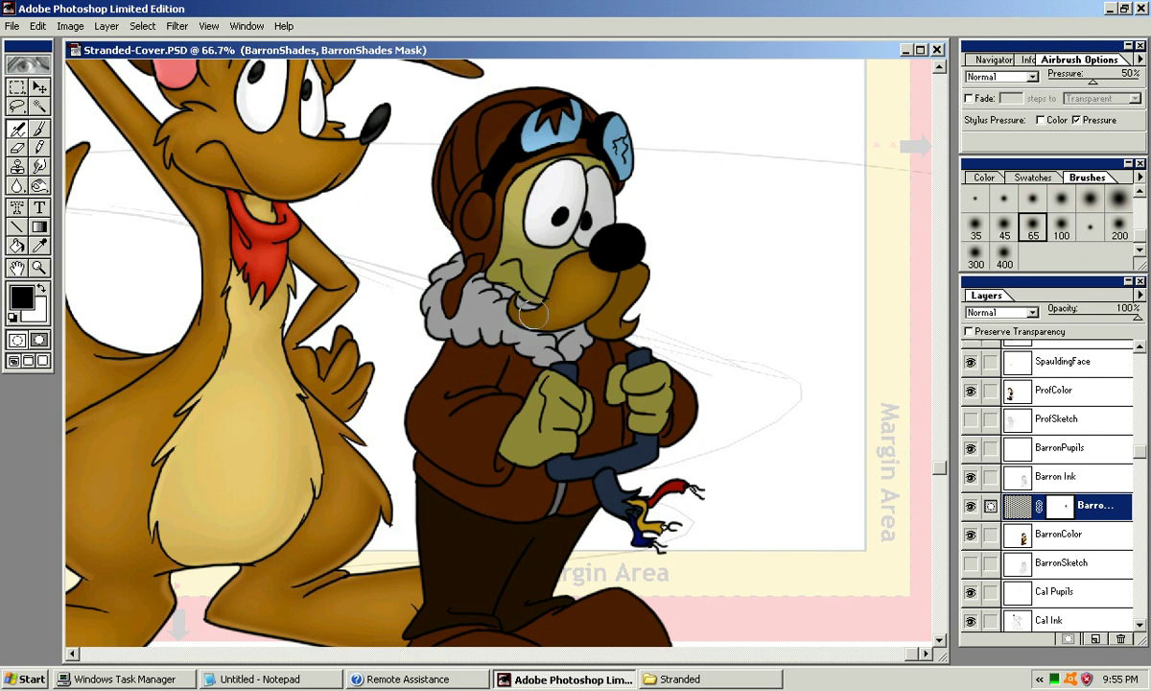
Step: Airbrush the mask along the left half of the moustache with brushes of 35 pixels and smaller
{"action": "key", "text": "bracketleft"}
{"action": "key", "text": "bracketleft"}
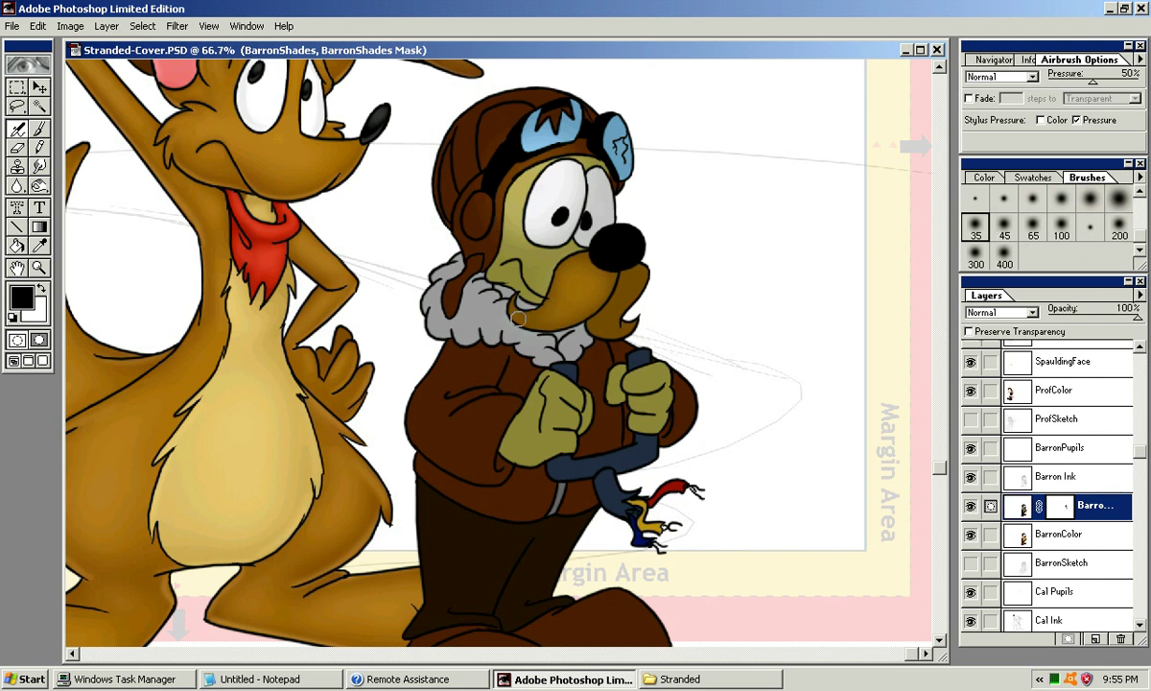
{"action": "key", "text": "bracketleft"}
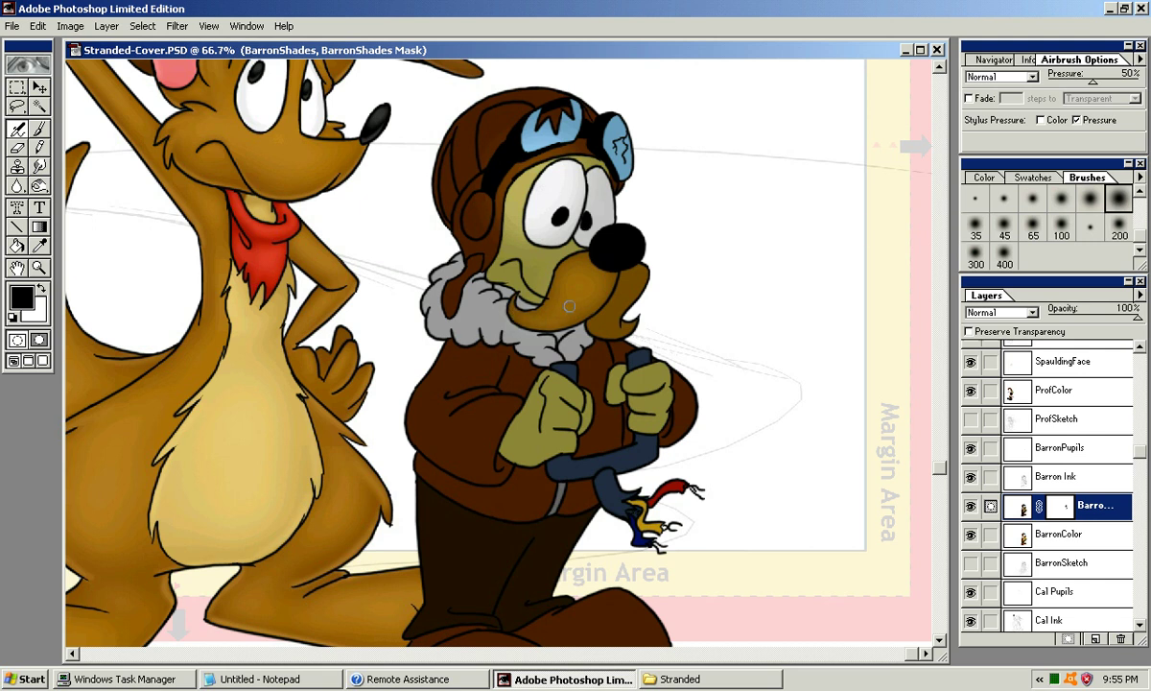
{"action": "left_click_drag", "start_coordinate": [518, 317], "coordinate": [605, 292]}
{"action": "left_click_drag", "start_coordinate": [517, 311], "coordinate": [561, 298]}
{"action": "key", "text": "bracketleft"}
{"action": "key", "text": "bracketright"}
{"action": "key", "text": "bracketright"}
{"action": "key", "text": "bracketright"}
{"action": "key", "text": "bracketleft"}
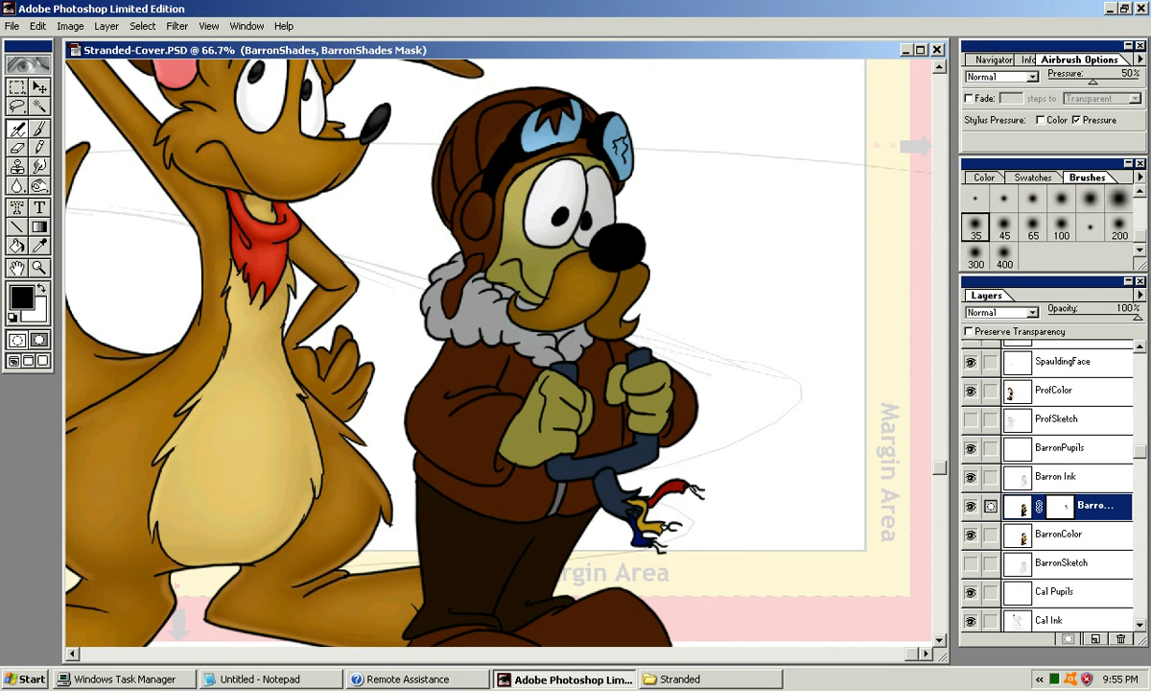
{"action": "left_click_drag", "start_coordinate": [527, 312], "coordinate": [476, 286]}
Step: Airbrush the mask over the right half of the moustache below the nose, using 65- and 45-pixel brushes
{"action": "left_click_drag", "start_coordinate": [631, 279], "coordinate": [617, 304]}
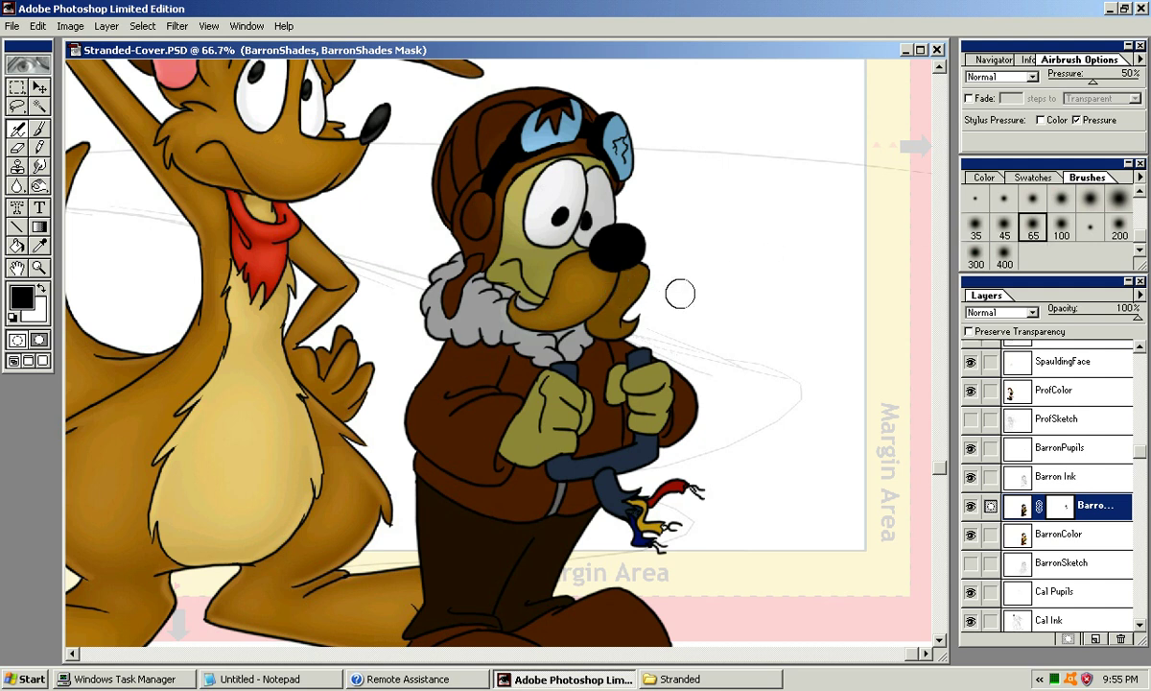
{"action": "key", "text": "bracketright"}
{"action": "left_click_drag", "start_coordinate": [627, 282], "coordinate": [609, 318]}
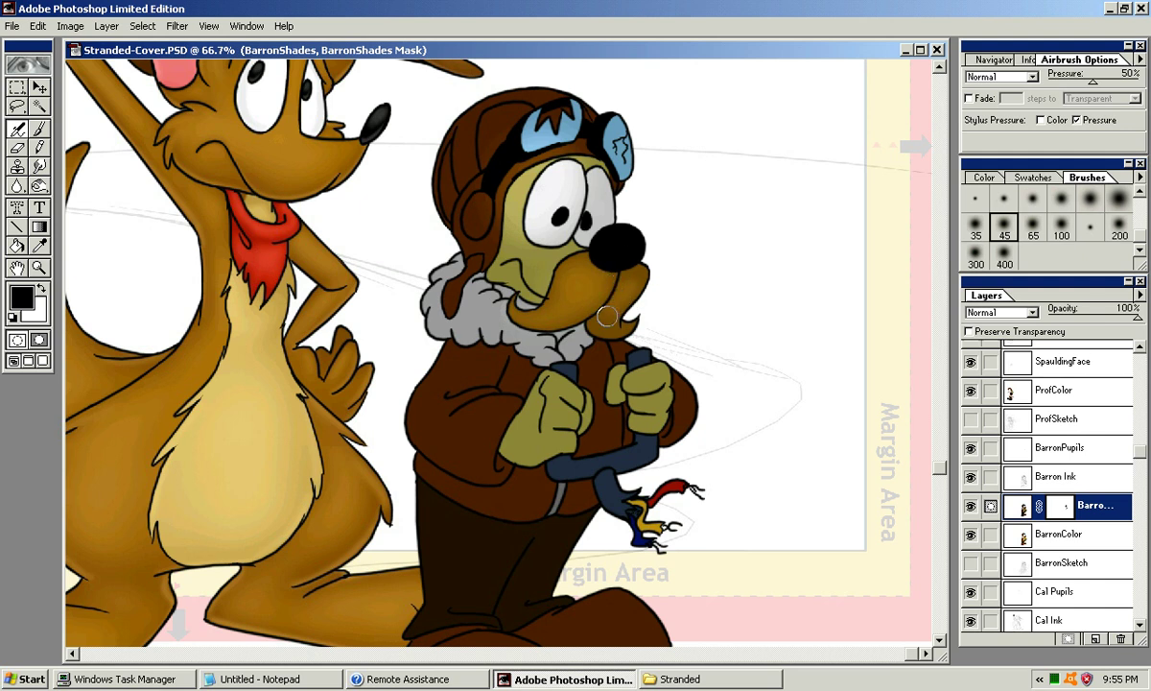
{"action": "mouse_move", "coordinate": [638, 275]}
{"action": "left_mouse_down"}
{"action": "mouse_move", "coordinate": [597, 329]}
{"action": "mouse_move", "coordinate": [655, 295]}
{"action": "left_mouse_up"}
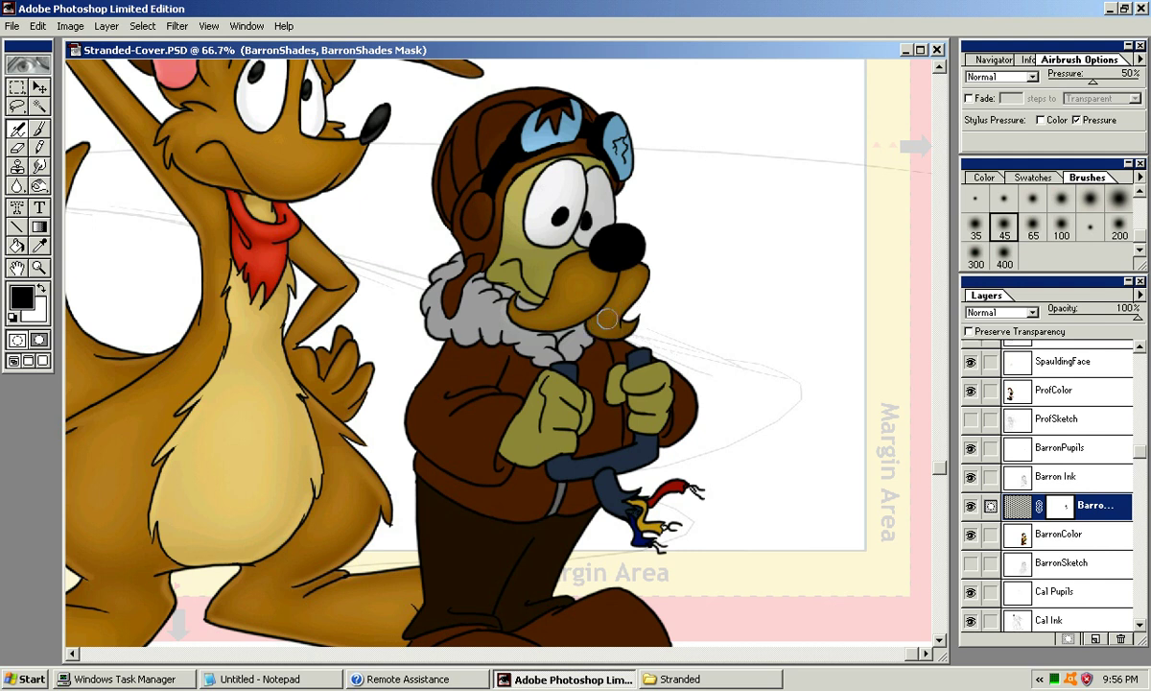
Step: Airbrush the mask over the moustache's curled tip, the aviator's cheek and the area around his eyes with the 45-pixel brush
{"action": "left_click_drag", "start_coordinate": [608, 329], "coordinate": [640, 307]}
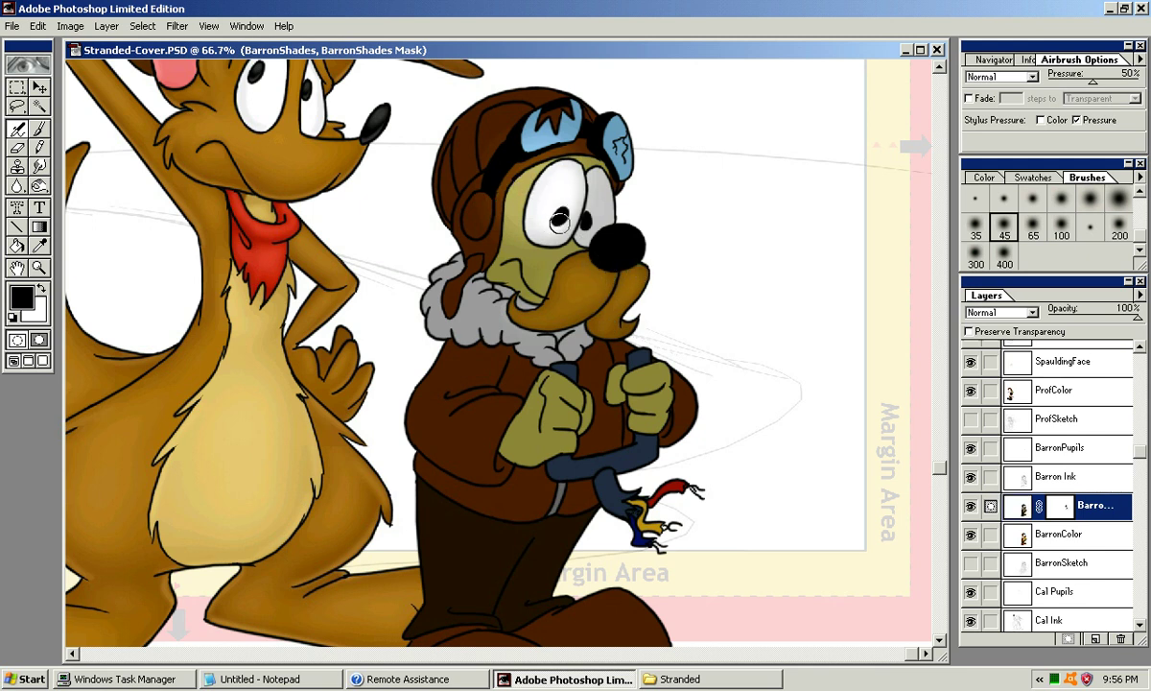
{"action": "left_click_drag", "start_coordinate": [602, 193], "coordinate": [593, 229]}
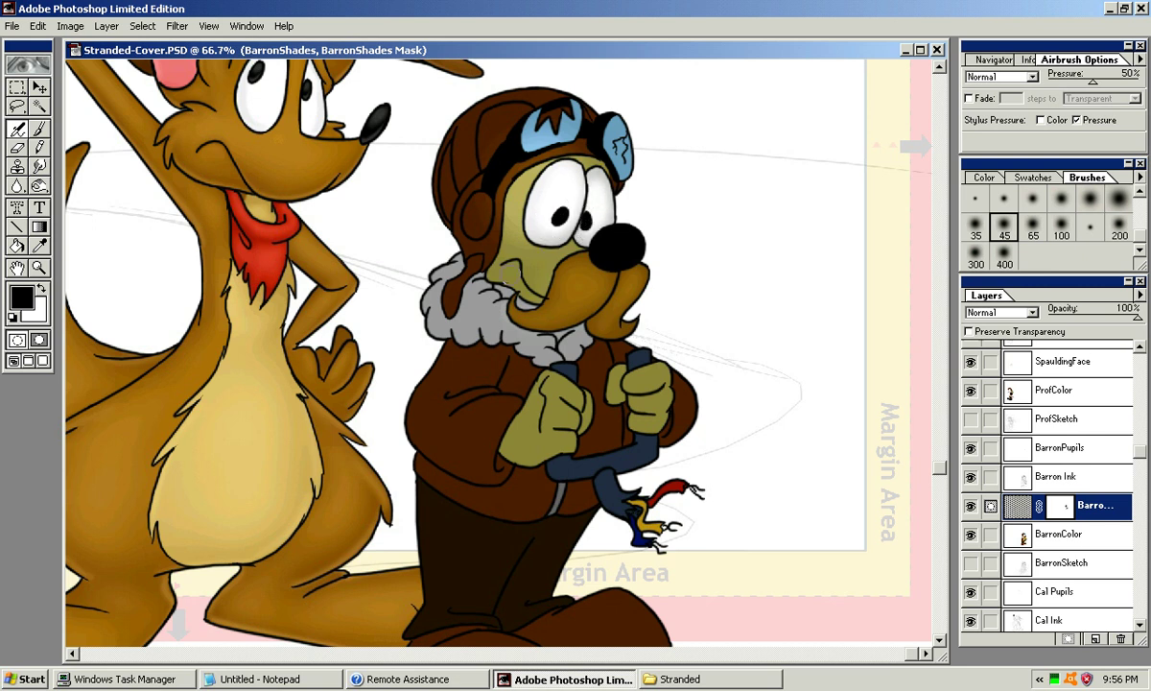
{"action": "mouse_move", "coordinate": [509, 246]}
{"action": "left_mouse_down"}
{"action": "mouse_move", "coordinate": [498, 269]}
{"action": "mouse_move", "coordinate": [516, 257]}
{"action": "mouse_move", "coordinate": [494, 245]}
{"action": "mouse_move", "coordinate": [491, 256]}
{"action": "mouse_move", "coordinate": [500, 263]}
{"action": "mouse_move", "coordinate": [486, 211]}
{"action": "mouse_move", "coordinate": [501, 238]}
{"action": "mouse_move", "coordinate": [553, 252]}
{"action": "mouse_move", "coordinate": [521, 234]}
{"action": "mouse_move", "coordinate": [536, 231]}
{"action": "mouse_move", "coordinate": [540, 268]}
{"action": "left_mouse_up"}
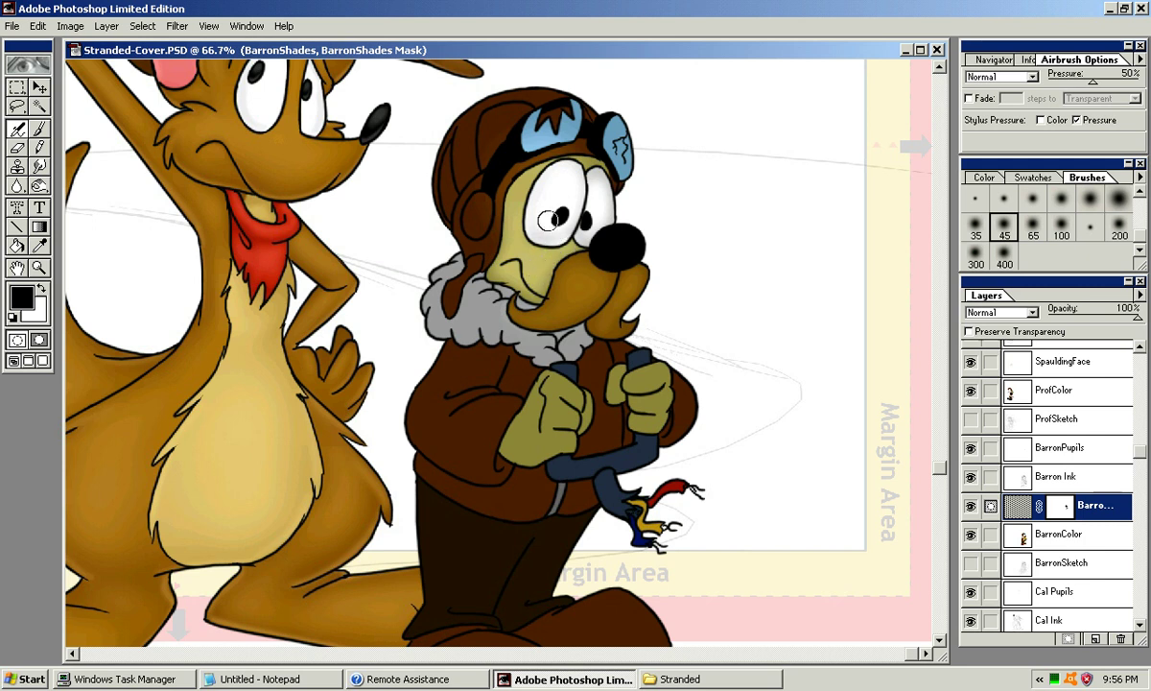
{"action": "left_click_drag", "start_coordinate": [587, 171], "coordinate": [585, 162]}
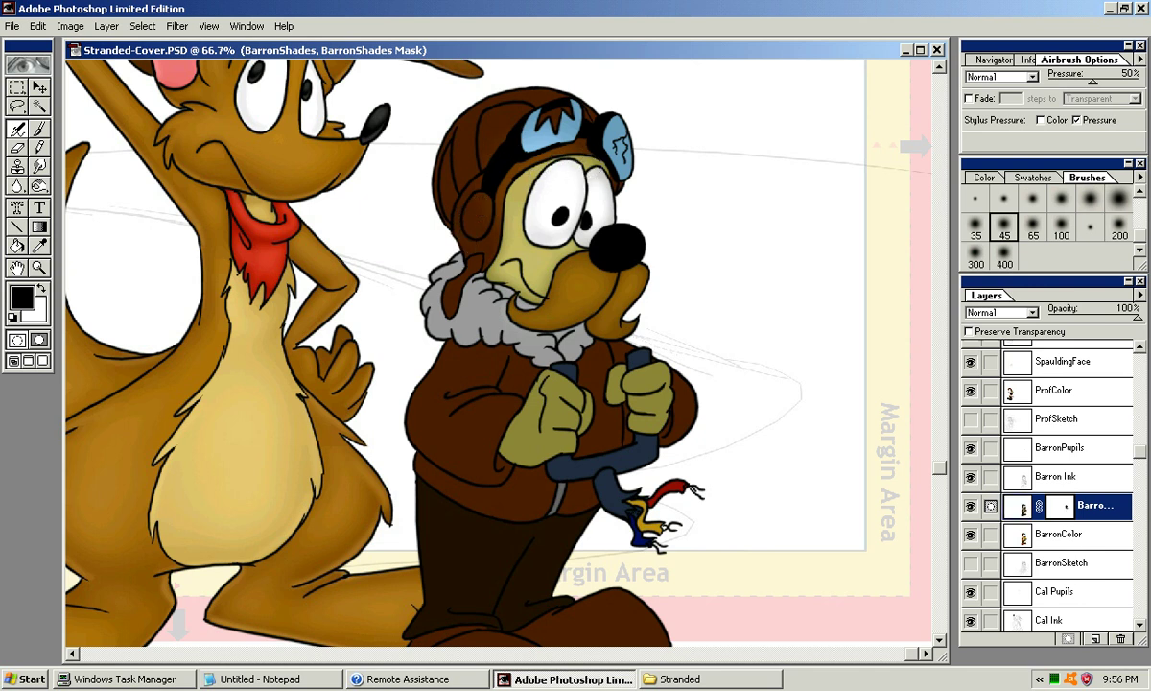
Step: Airbrush the mask over the aviator's leather helmet and ear cover with brushes of 100 and 65 pixels
{"action": "key", "text": "bracketright"}
{"action": "key", "text": "bracketright"}
{"action": "key", "text": "bracketright"}
{"action": "key", "text": "bracketright"}
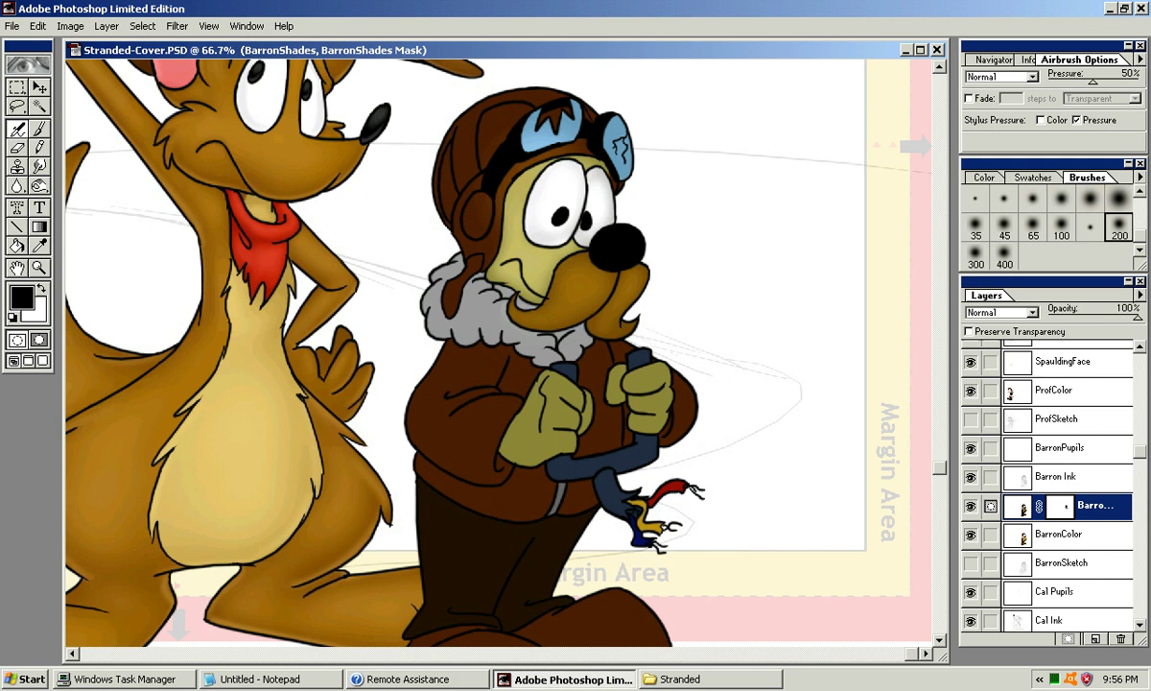
{"action": "key", "text": "bracketleft"}
{"action": "key", "text": "bracketleft"}
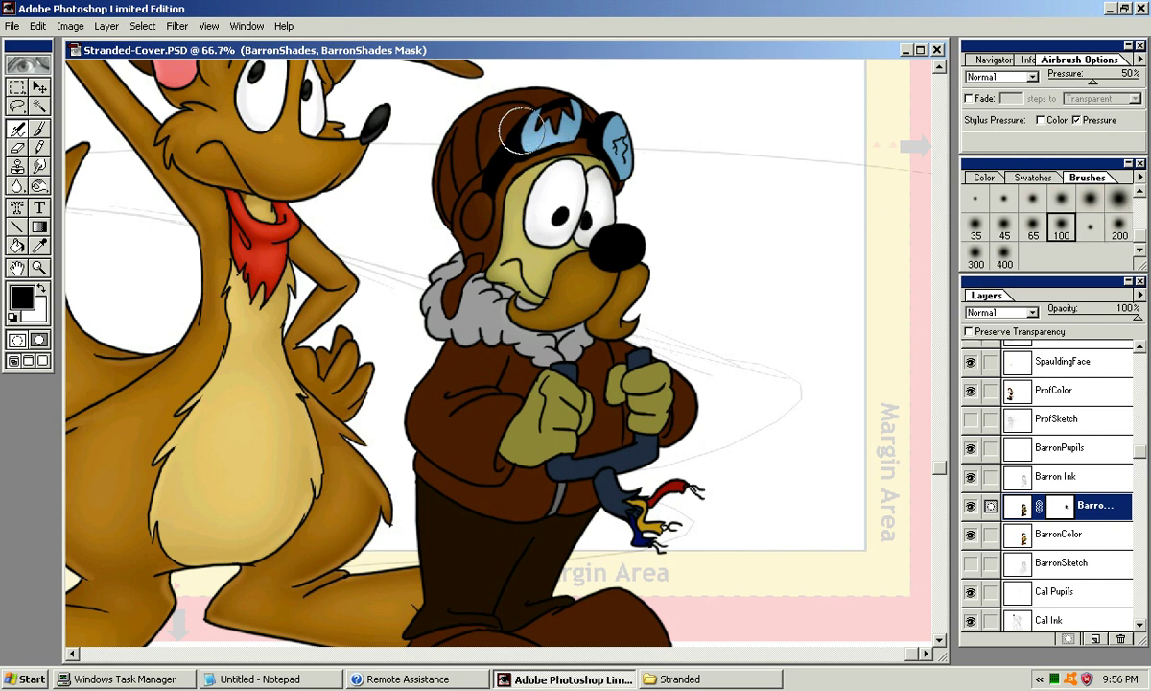
{"action": "mouse_move", "coordinate": [523, 117]}
{"action": "left_mouse_down"}
{"action": "mouse_move", "coordinate": [490, 175]}
{"action": "mouse_move", "coordinate": [485, 237]}
{"action": "left_mouse_up"}
{"action": "key", "text": "bracketleft"}
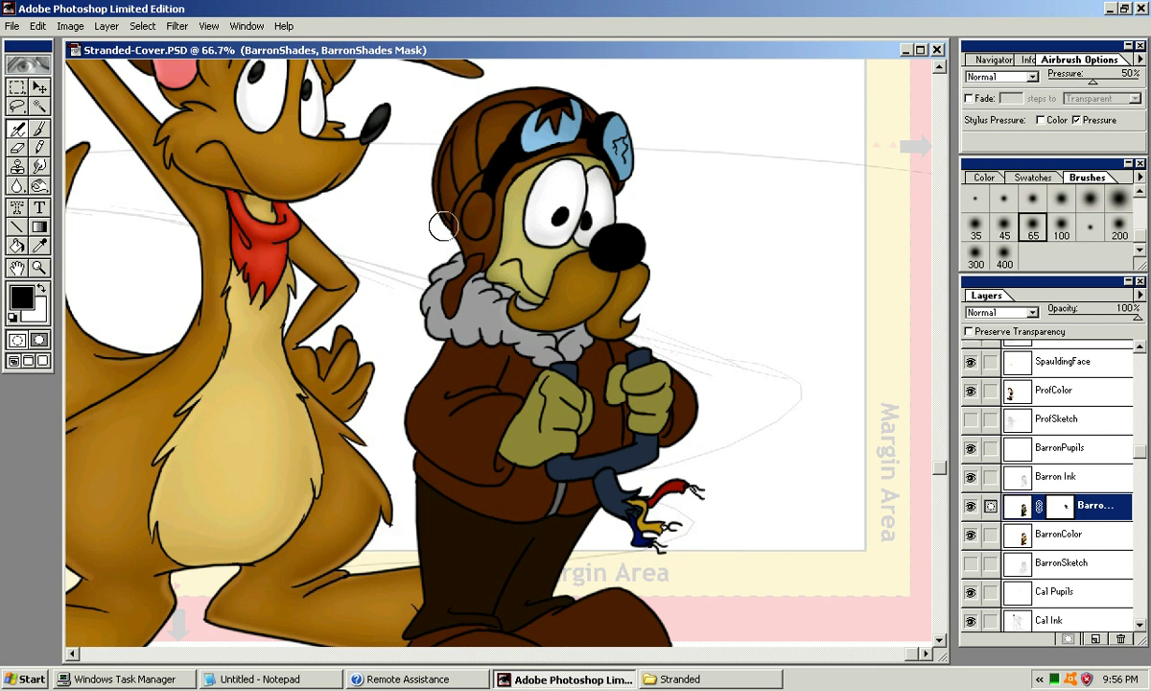
Step: Airbrush the mask over the helmet's hanging flap and the fluffy fur collar, working down to the 45-pixel brush
{"action": "key", "text": "bracketright"}
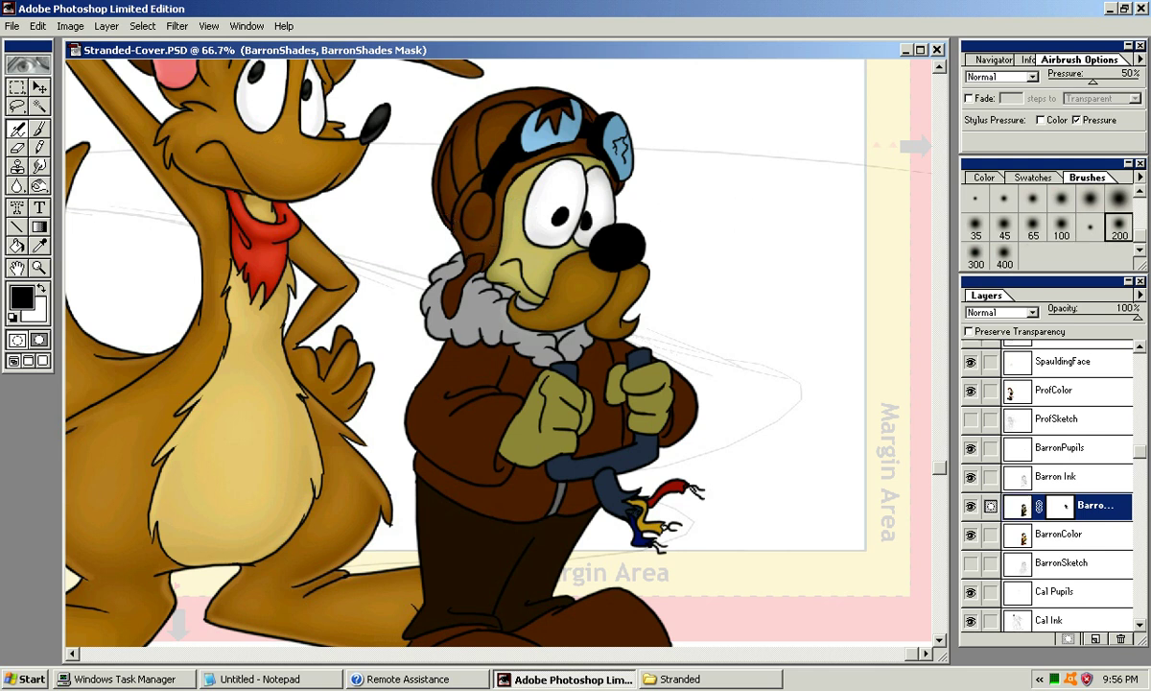
{"action": "key", "text": "bracketleft"}
{"action": "key", "text": "bracketleft"}
{"action": "mouse_move", "coordinate": [452, 285]}
{"action": "left_mouse_down"}
{"action": "mouse_move", "coordinate": [443, 297]}
{"action": "mouse_move", "coordinate": [487, 316]}
{"action": "mouse_move", "coordinate": [459, 323]}
{"action": "mouse_move", "coordinate": [425, 303]}
{"action": "mouse_move", "coordinate": [462, 285]}
{"action": "mouse_move", "coordinate": [511, 334]}
{"action": "mouse_move", "coordinate": [456, 306]}
{"action": "mouse_move", "coordinate": [490, 335]}
{"action": "mouse_move", "coordinate": [459, 321]}
{"action": "mouse_move", "coordinate": [437, 330]}
{"action": "mouse_move", "coordinate": [406, 288]}
{"action": "mouse_move", "coordinate": [429, 254]}
{"action": "mouse_move", "coordinate": [437, 306]}
{"action": "mouse_move", "coordinate": [480, 291]}
{"action": "mouse_move", "coordinate": [408, 284]}
{"action": "mouse_move", "coordinate": [424, 286]}
{"action": "mouse_move", "coordinate": [440, 240]}
{"action": "mouse_move", "coordinate": [474, 261]}
{"action": "left_mouse_up"}
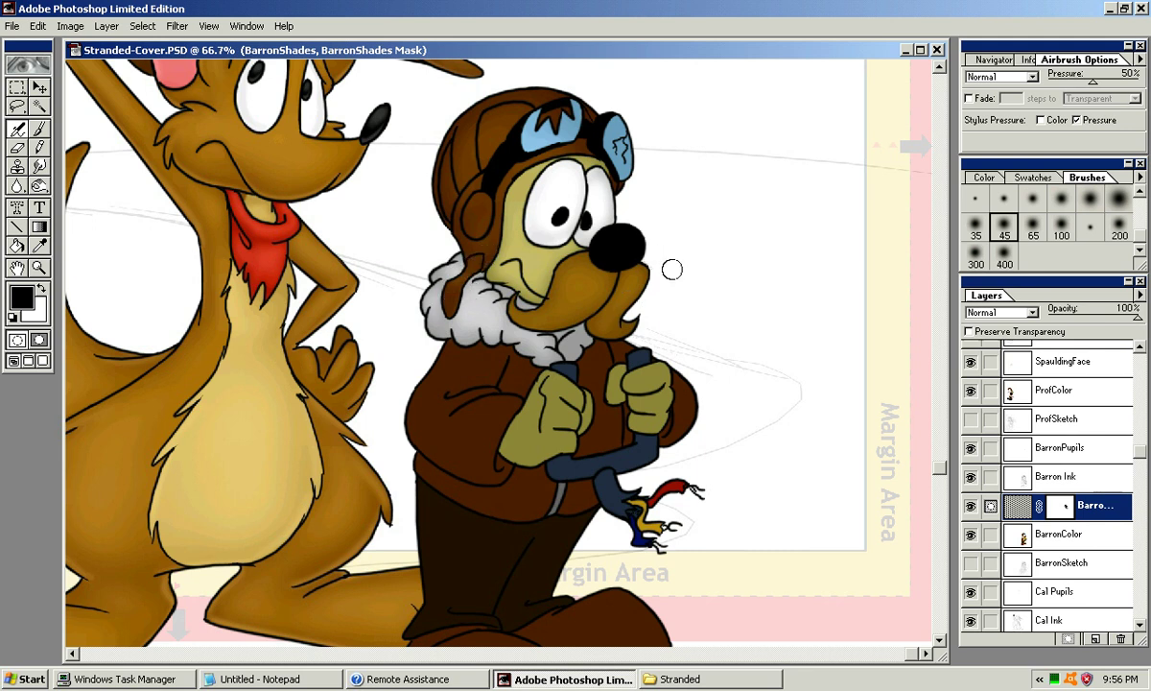
{"action": "mouse_move", "coordinate": [576, 343]}
{"action": "left_mouse_down"}
{"action": "mouse_move", "coordinate": [489, 335]}
{"action": "mouse_move", "coordinate": [420, 305]}
{"action": "left_mouse_up"}
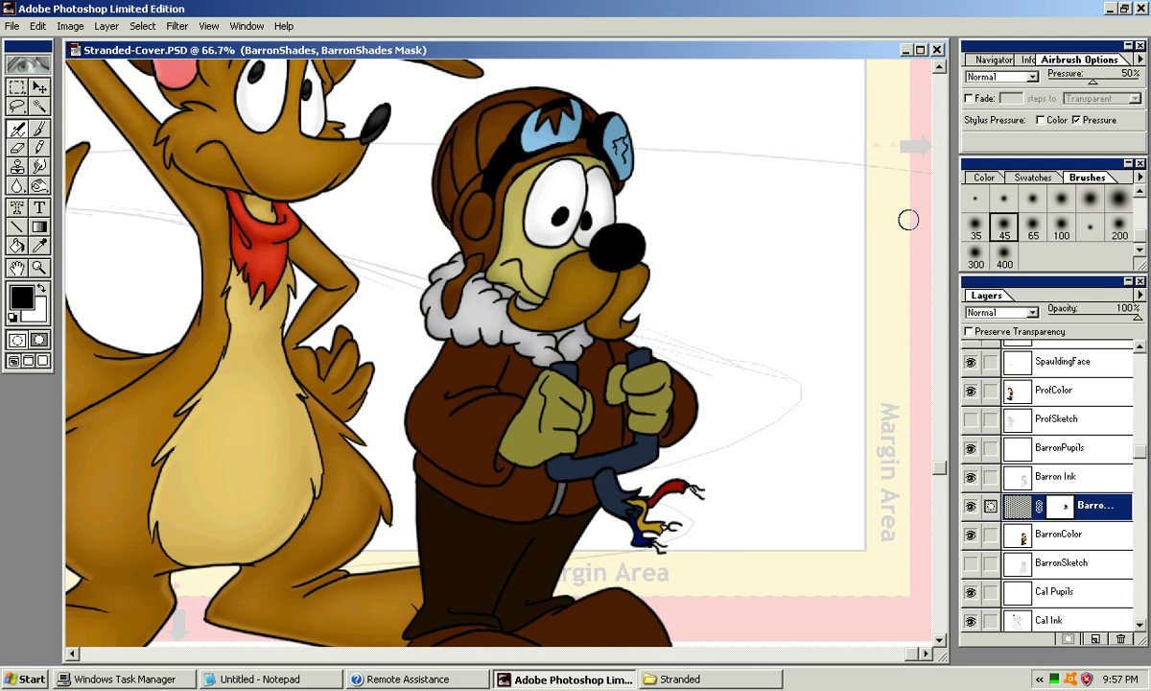
Step: Airbrush the mask over the jacket's left shoulder and sleeve with the 65-pixel brush
{"action": "left_click", "coordinate": [1062, 226]}
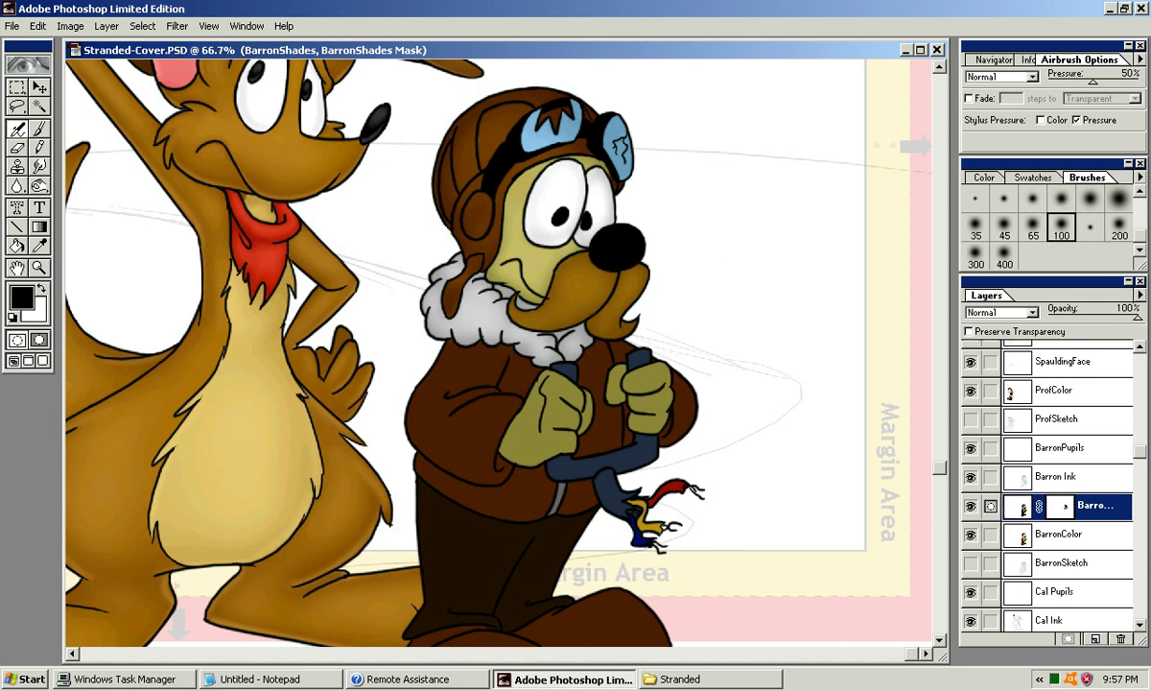
{"action": "key", "text": "bracketleft"}
{"action": "mouse_move", "coordinate": [486, 381]}
{"action": "left_mouse_down"}
{"action": "mouse_move", "coordinate": [442, 380]}
{"action": "mouse_move", "coordinate": [429, 355]}
{"action": "mouse_move", "coordinate": [454, 348]}
{"action": "mouse_move", "coordinate": [463, 362]}
{"action": "mouse_move", "coordinate": [415, 384]}
{"action": "mouse_move", "coordinate": [457, 390]}
{"action": "mouse_move", "coordinate": [431, 413]}
{"action": "mouse_move", "coordinate": [474, 443]}
{"action": "mouse_move", "coordinate": [483, 430]}
{"action": "left_mouse_up"}
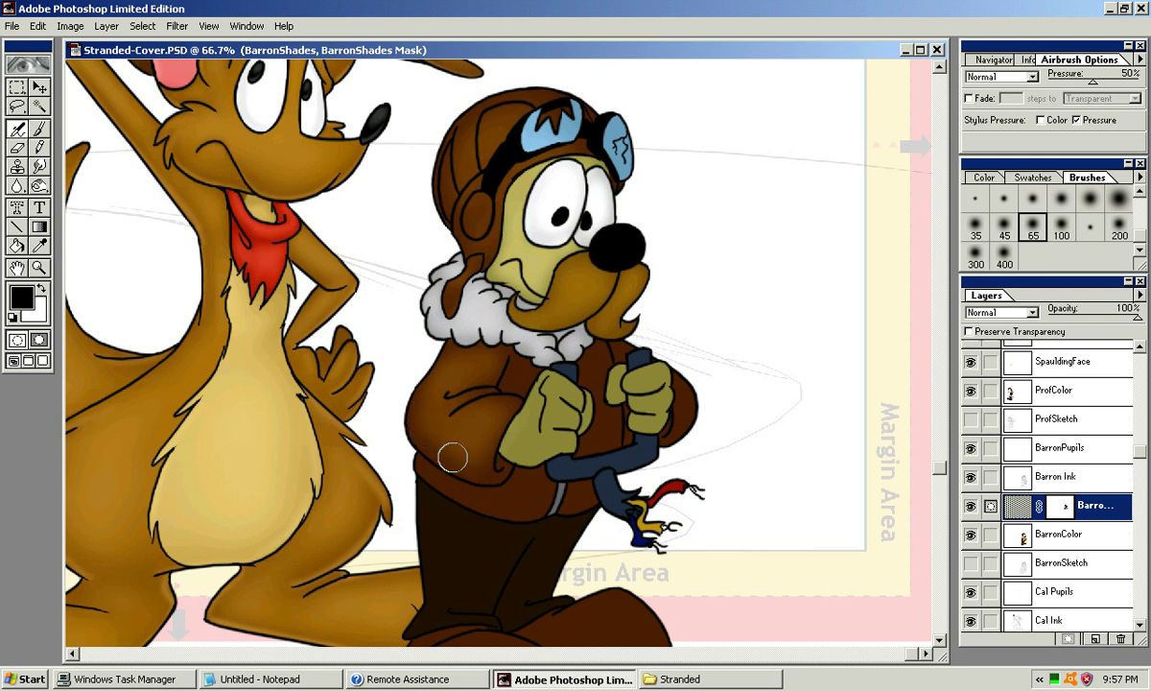
Step: Airbrush the mask over both of the aviator's gloved hands, using the 35- and 65-pixel brushes
{"action": "left_click_drag", "start_coordinate": [544, 399], "coordinate": [537, 408]}
{"action": "left_click", "coordinate": [976, 228]}
{"action": "mouse_move", "coordinate": [538, 395]}
{"action": "left_mouse_down"}
{"action": "mouse_move", "coordinate": [530, 439]}
{"action": "mouse_move", "coordinate": [539, 429]}
{"action": "left_mouse_up"}
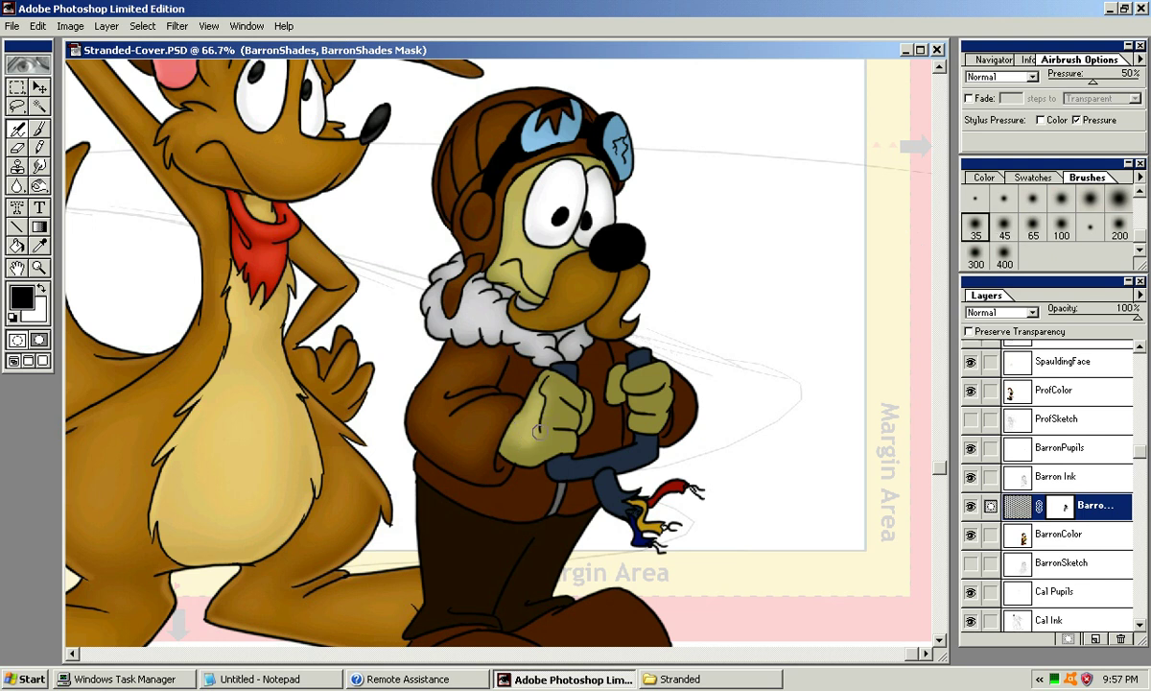
{"action": "key", "text": "bracketright"}
{"action": "key", "text": "bracketright"}
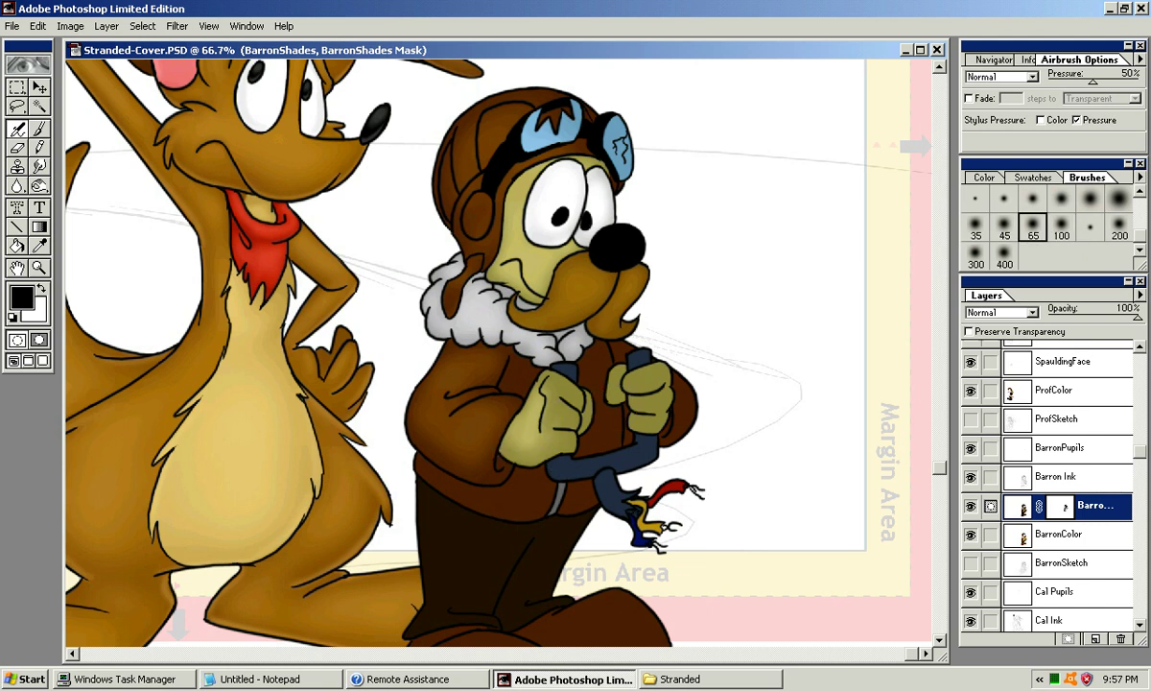
{"action": "mouse_move", "coordinate": [640, 385]}
{"action": "left_mouse_down"}
{"action": "mouse_move", "coordinate": [642, 396]}
{"action": "mouse_move", "coordinate": [656, 382]}
{"action": "mouse_move", "coordinate": [637, 377]}
{"action": "left_mouse_up"}
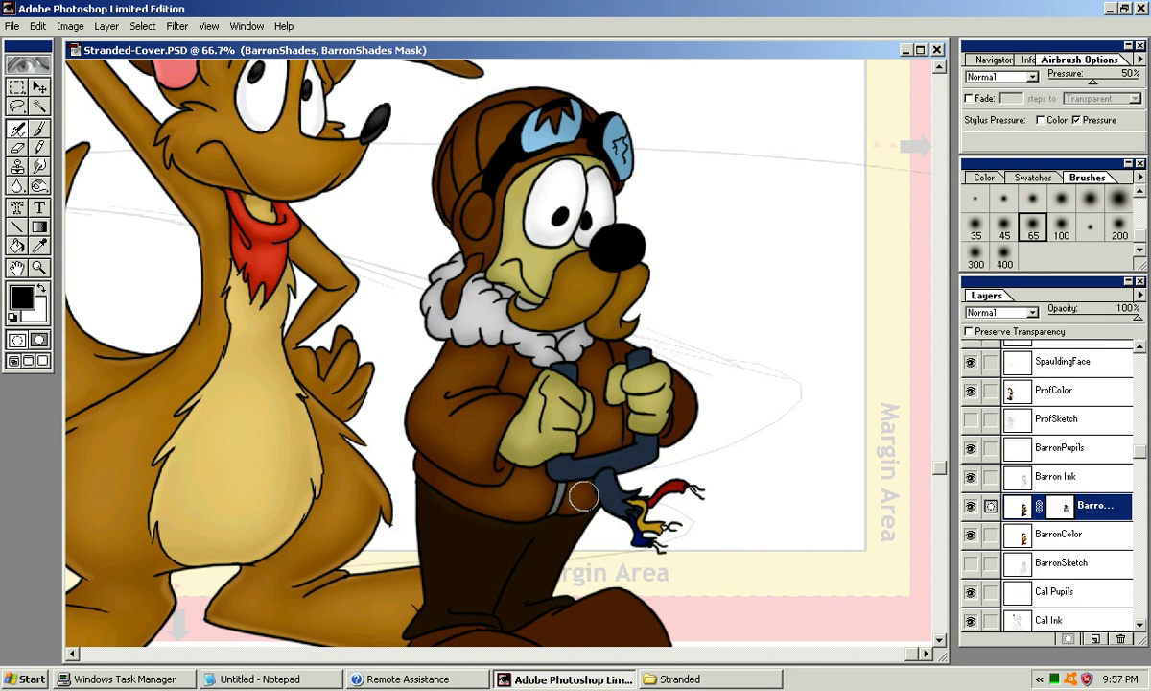
Step: Airbrush the mask along the jacket's lower edge beside the zipper with the 65-pixel brush, then set the brush to 45 pixels
{"action": "left_click_drag", "start_coordinate": [570, 496], "coordinate": [539, 496]}
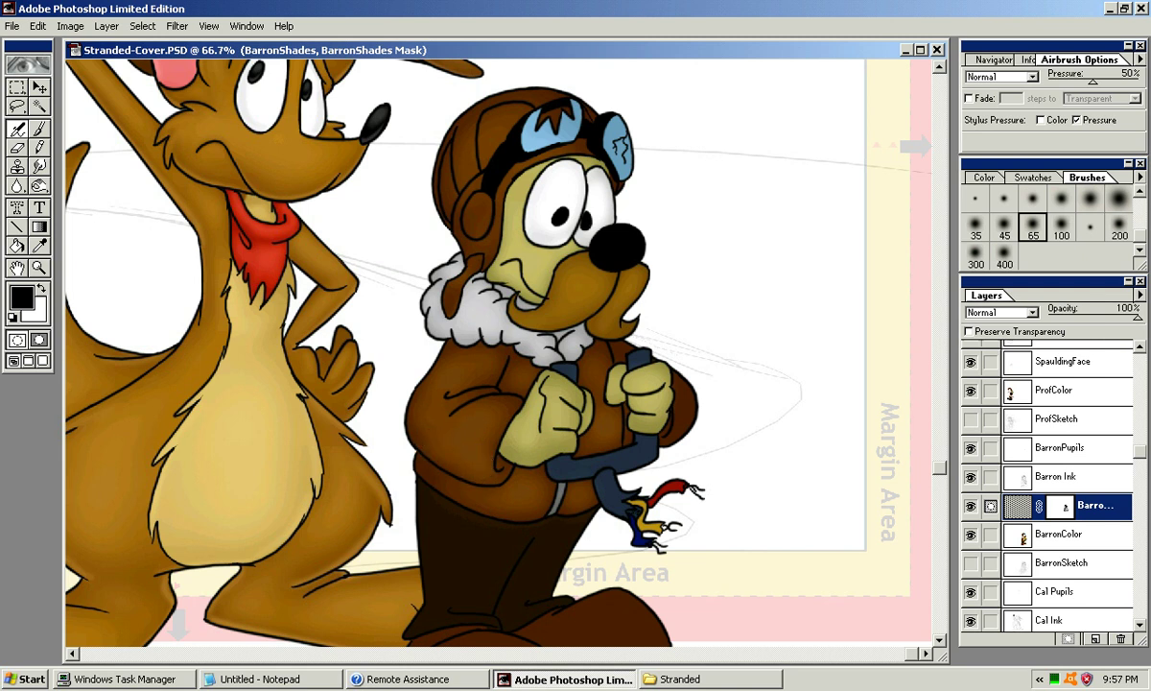
{"action": "key", "text": "bracketleft"}
{"action": "key", "text": "bracketleft"}
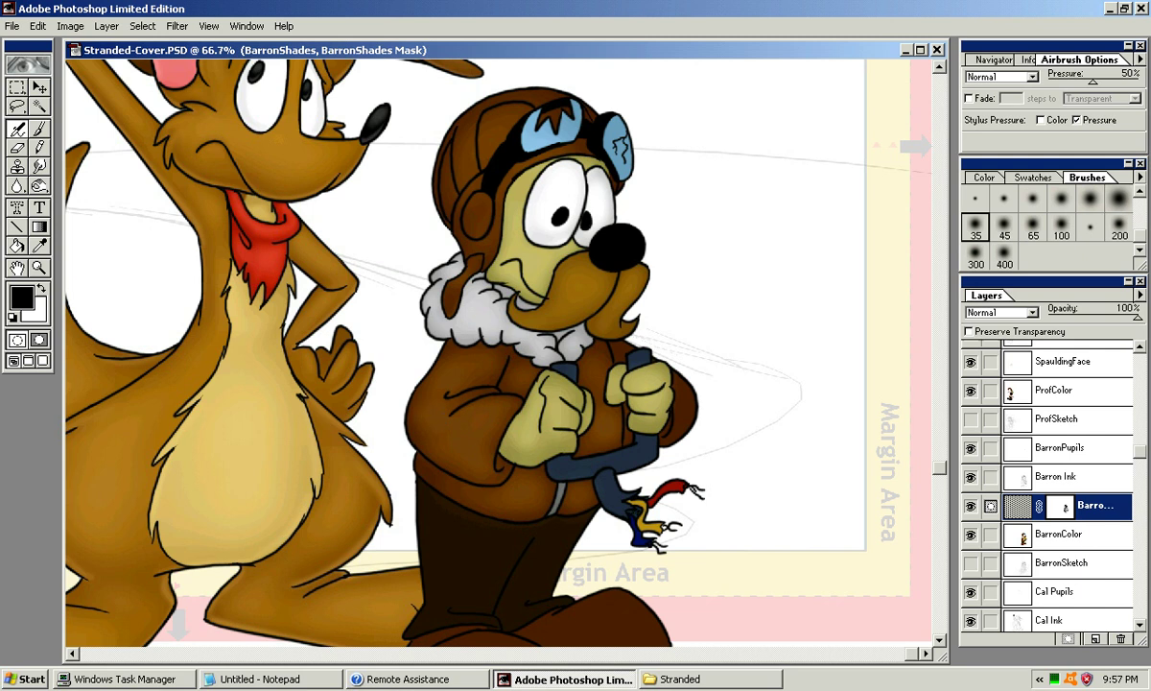
{"action": "key", "text": "bracketright"}
{"action": "key", "text": "bracketright"}
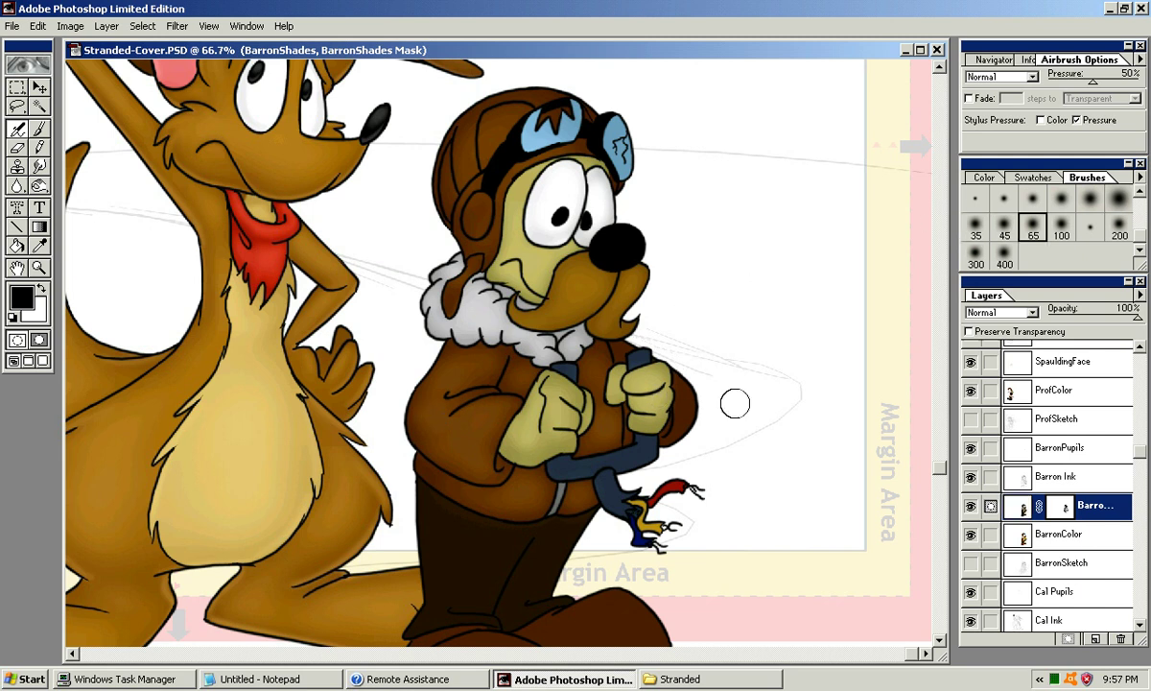
{"action": "key", "text": "bracketleft"}
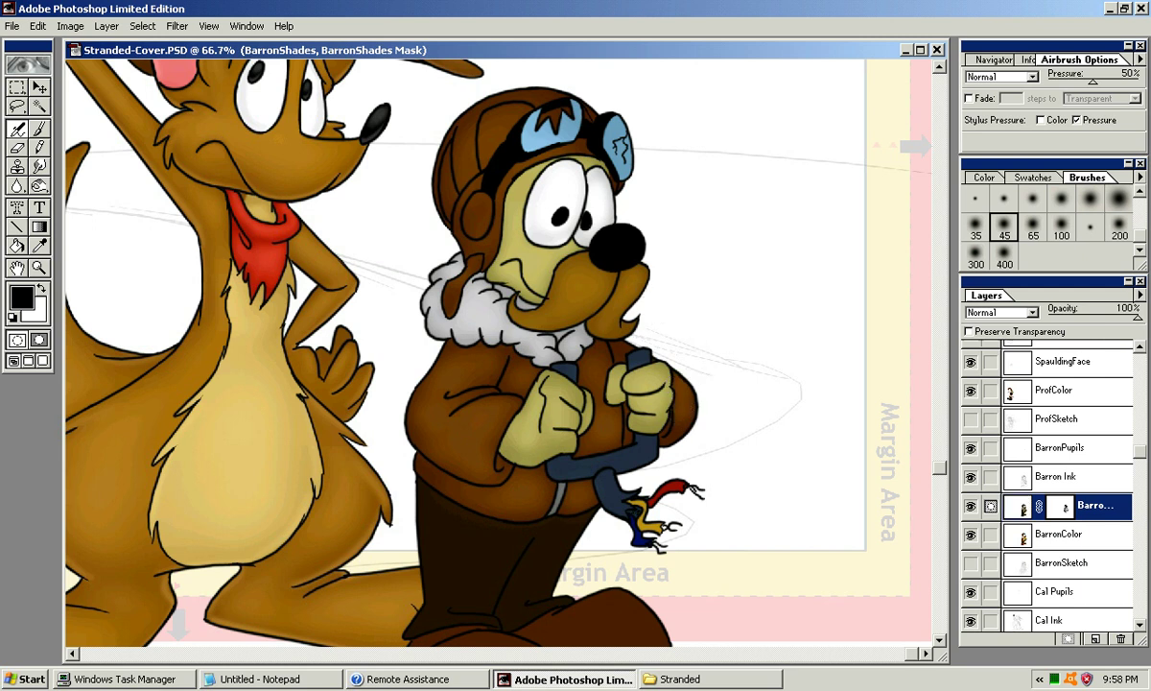
Step: Touch up the mask on the helmet's round ear cover and crown with the 45-pixel brush
{"action": "scroll", "coordinate": [609, 283], "scroll_direction": "down", "scroll_amount": 5}
{"action": "scroll", "coordinate": [485, 224], "scroll_direction": "up", "scroll_amount": 5}
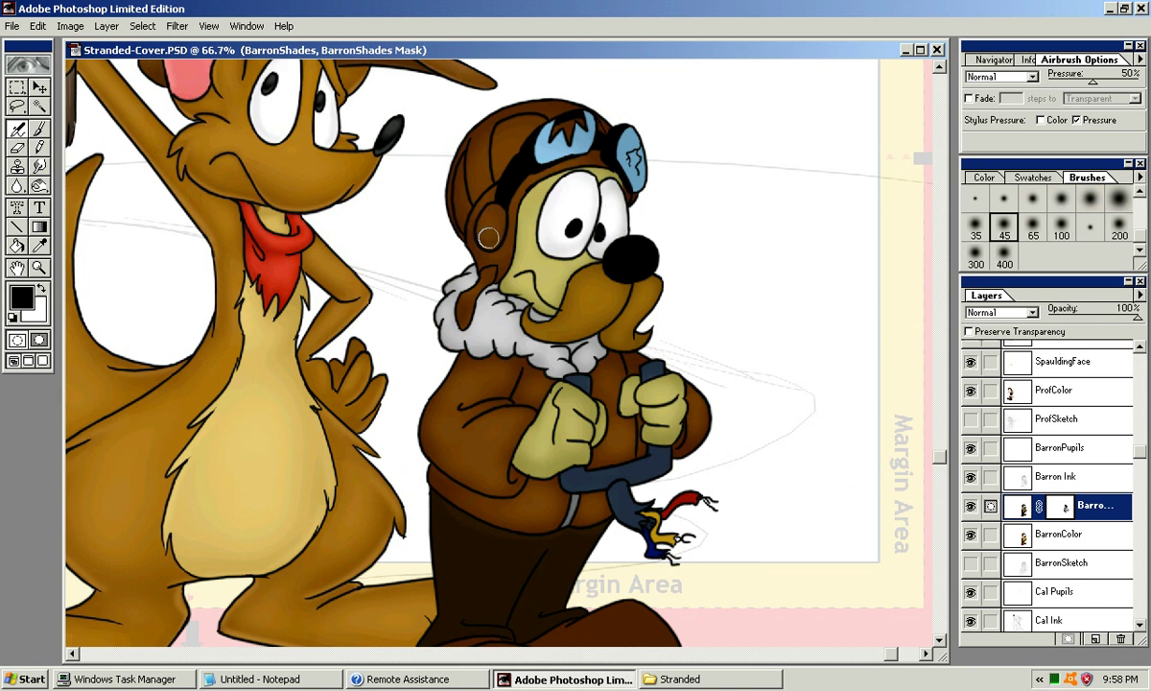
{"action": "left_click_drag", "start_coordinate": [492, 220], "coordinate": [489, 235]}
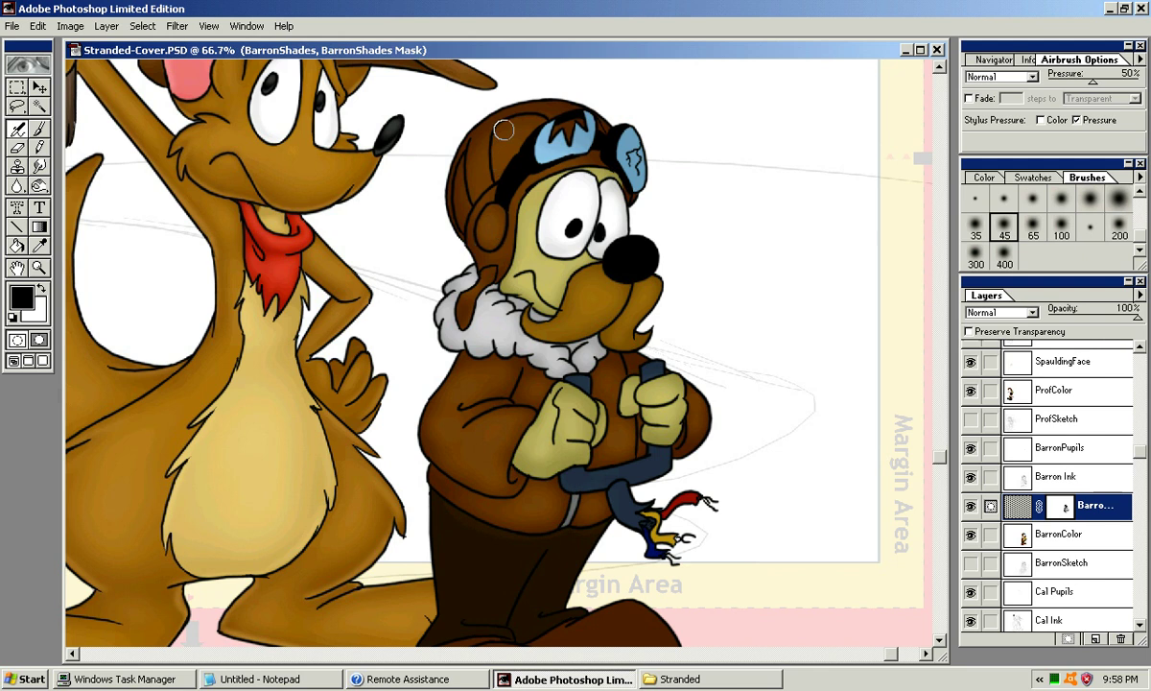
{"action": "left_click_drag", "start_coordinate": [479, 144], "coordinate": [545, 111]}
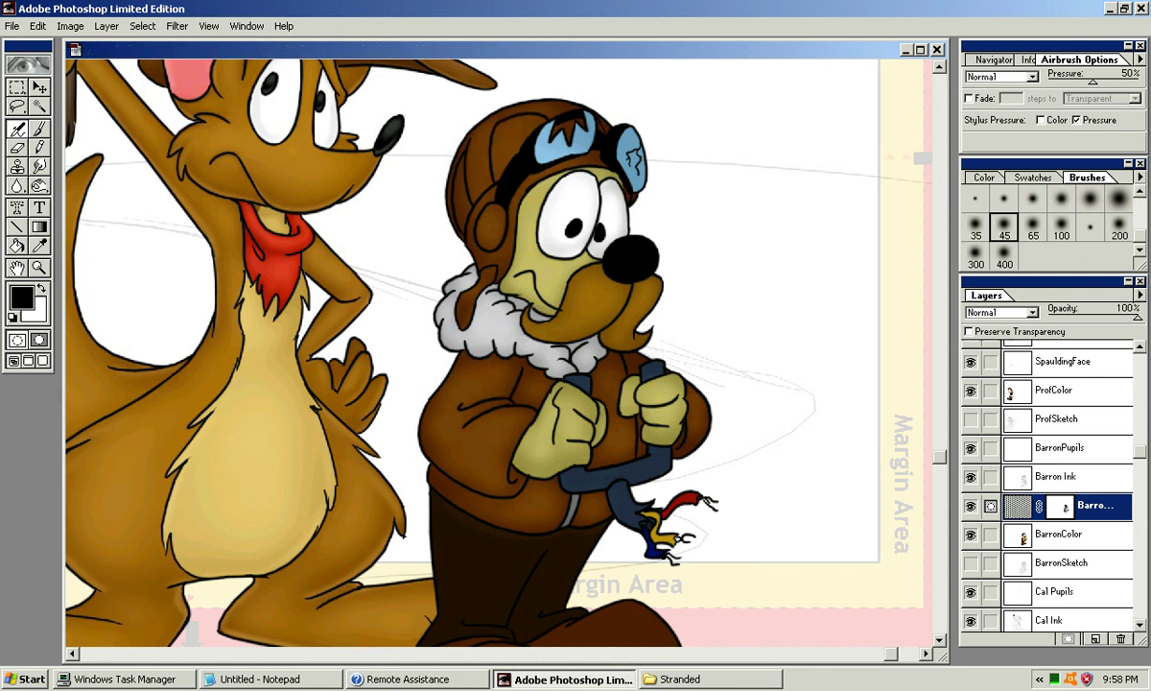
{"action": "left_click", "coordinate": [1033, 198]}
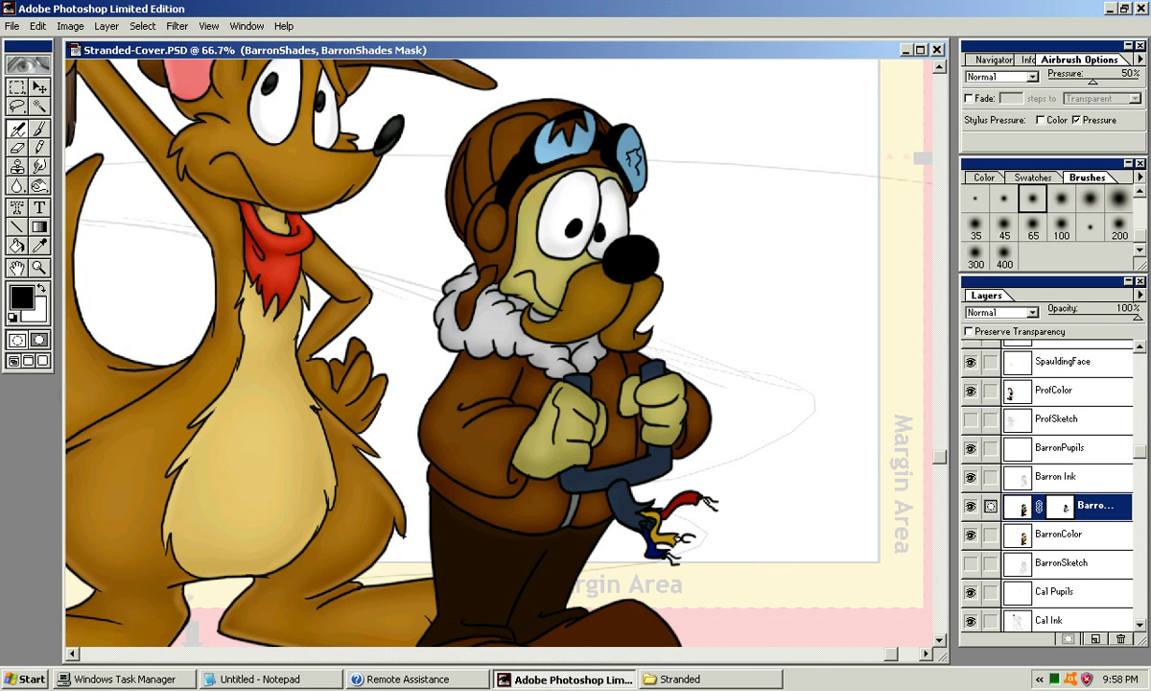
{"action": "key", "text": "bracketright"}
{"action": "key", "text": "bracketright"}
{"action": "key", "text": "bracketright"}
{"action": "key", "text": "bracketright"}
{"action": "key", "text": "bracketright"}
{"action": "key", "text": "bracketright"}
{"action": "left_click", "coordinate": [1062, 198]}
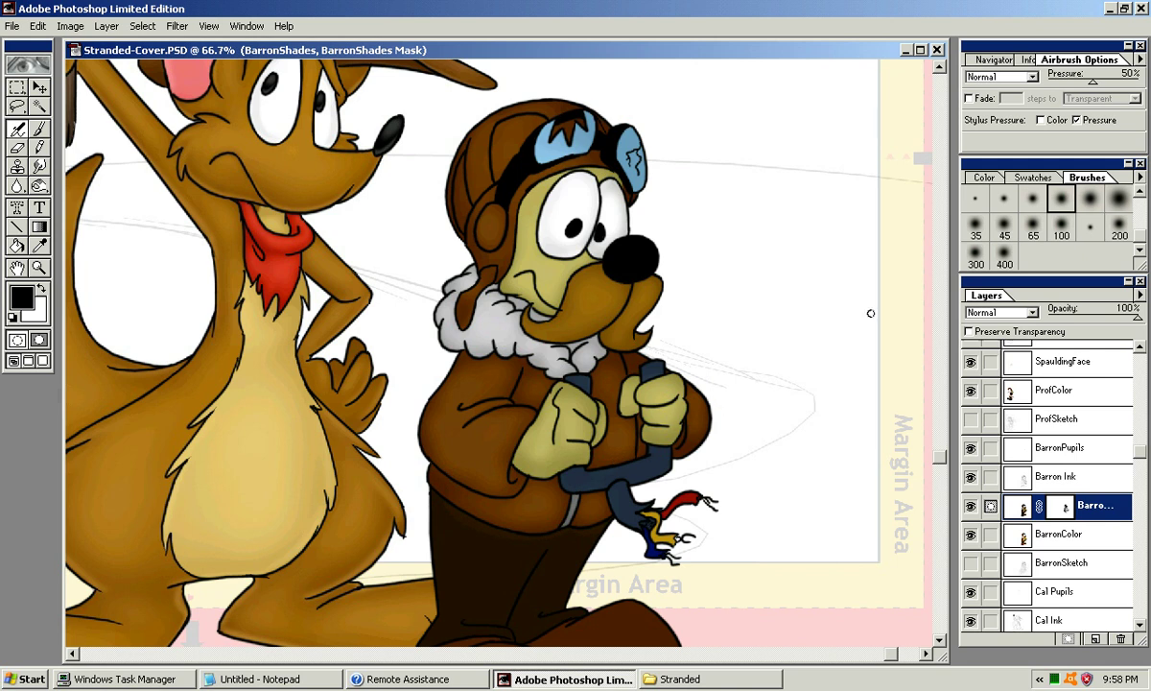
{"action": "left_click", "coordinate": [1034, 227]}
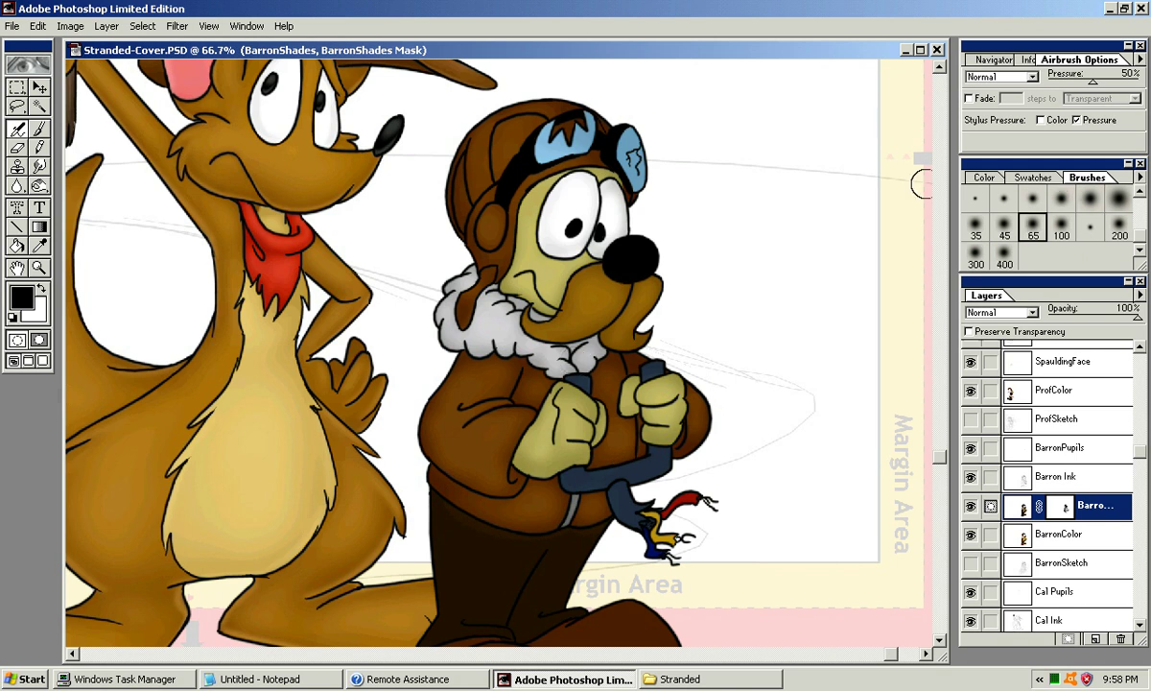
{"action": "left_click", "coordinate": [1090, 198]}
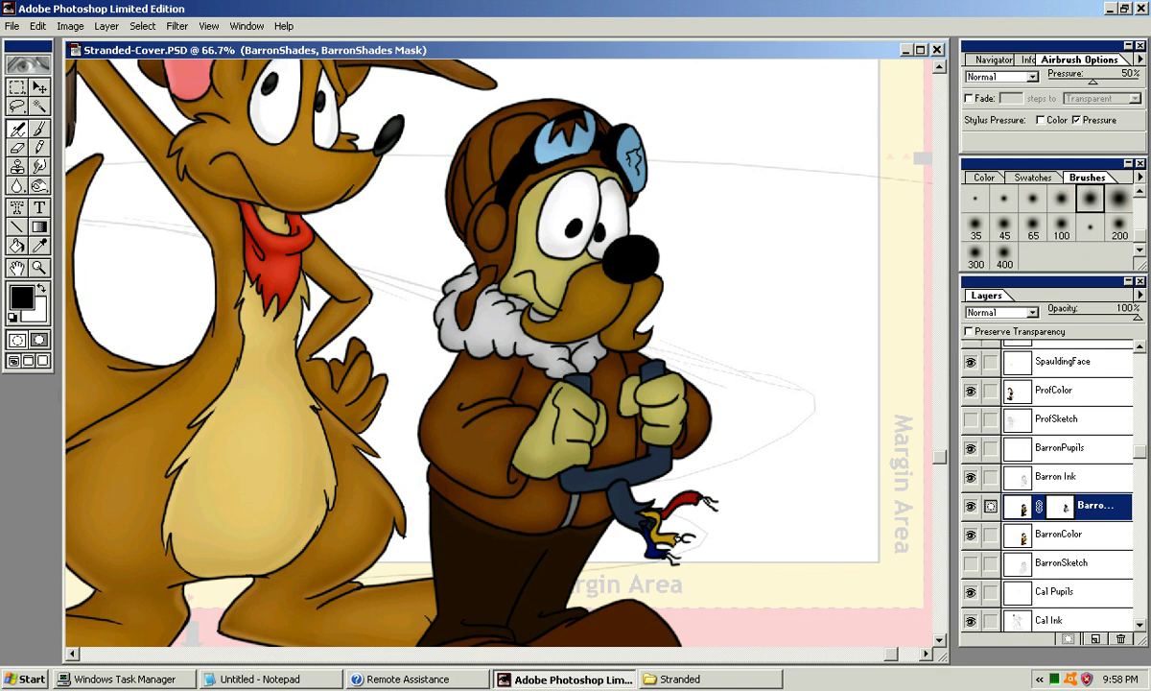
{"action": "key", "text": "bracketleft"}
{"action": "key", "text": "bracketleft"}
{"action": "key", "text": "bracketleft"}
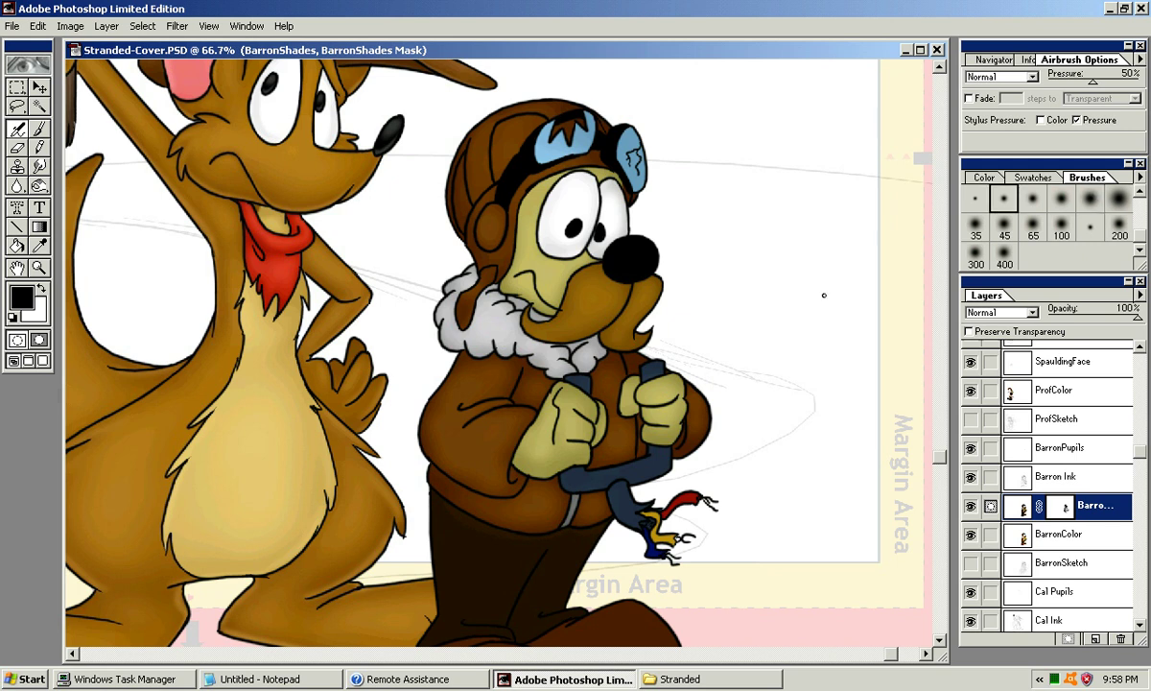
Step: Touch up the mask on the jacket around the cuff and waistband, enlarging the brush to 45 pixels
{"action": "key", "text": "bracketright"}
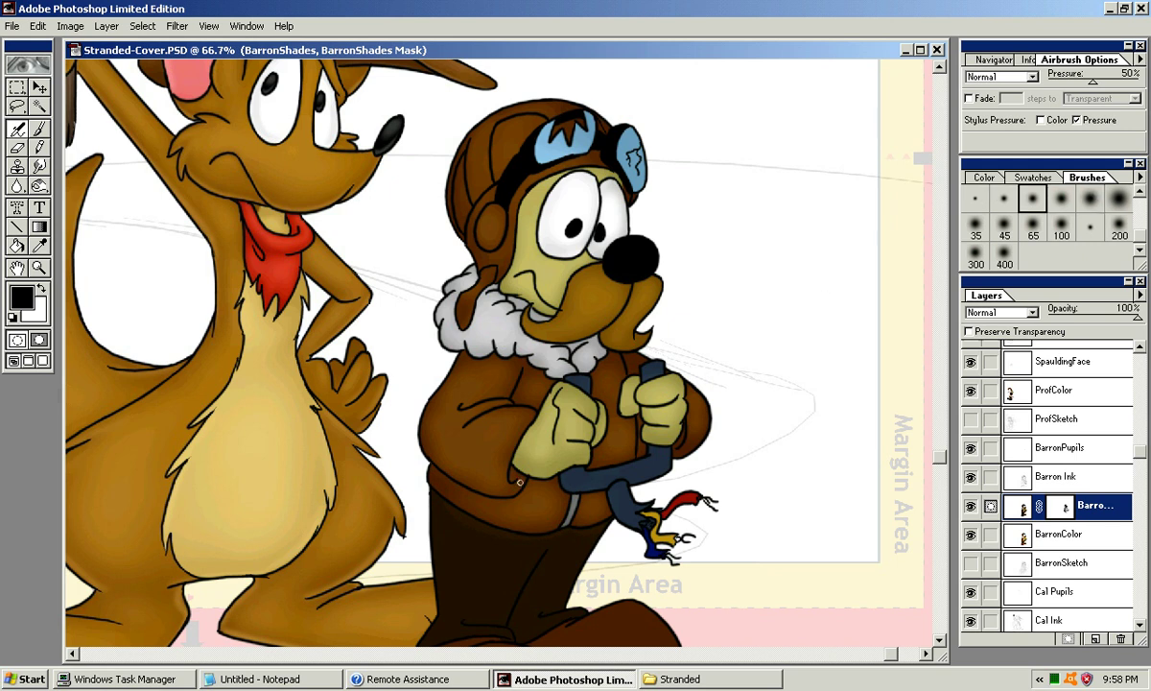
{"action": "key", "text": "bracketright"}
{"action": "key", "text": "bracketright"}
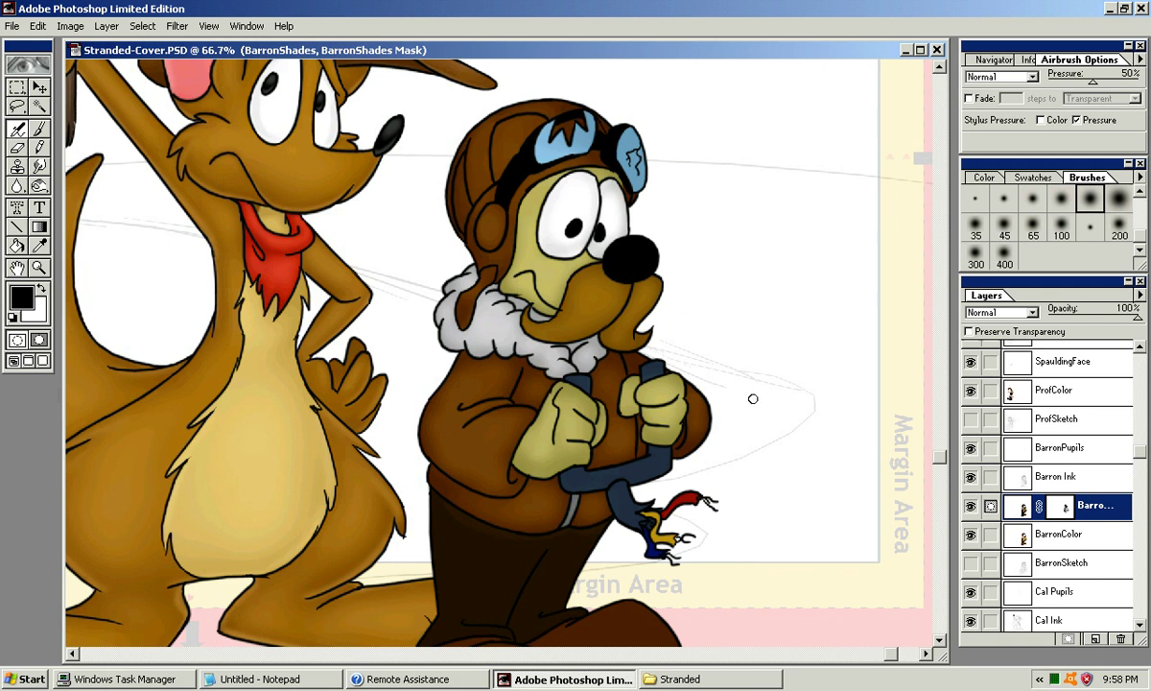
{"action": "key", "text": "bracketright"}
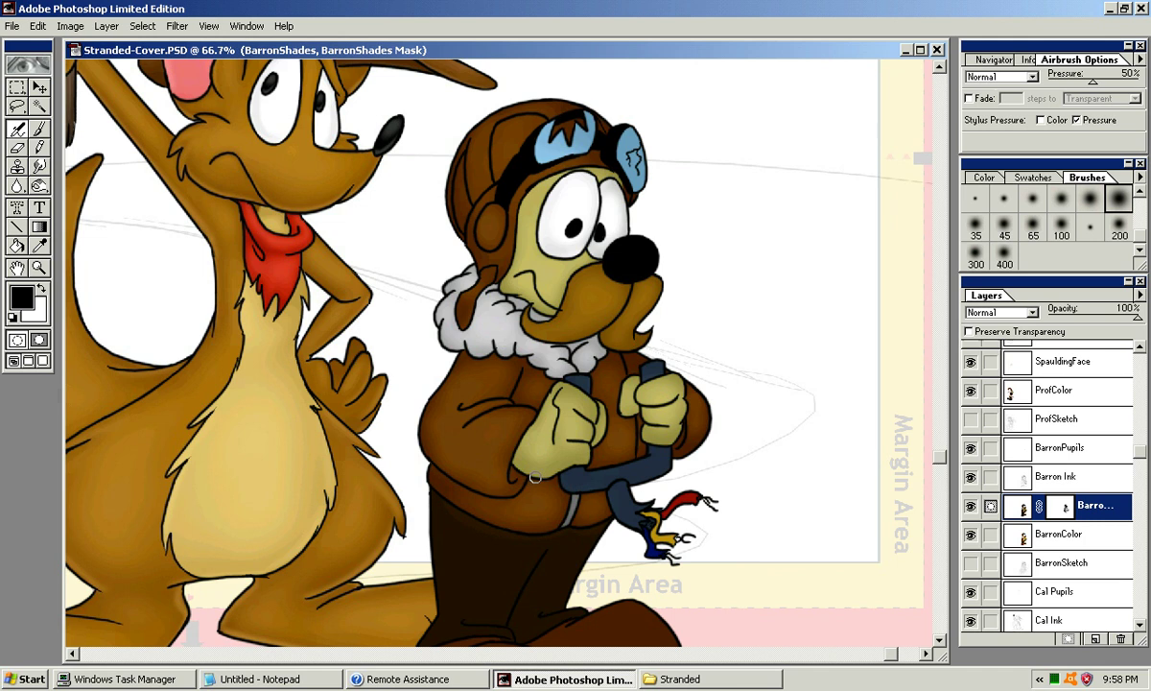
{"action": "key", "text": "bracketright"}
{"action": "key", "text": "bracketright"}
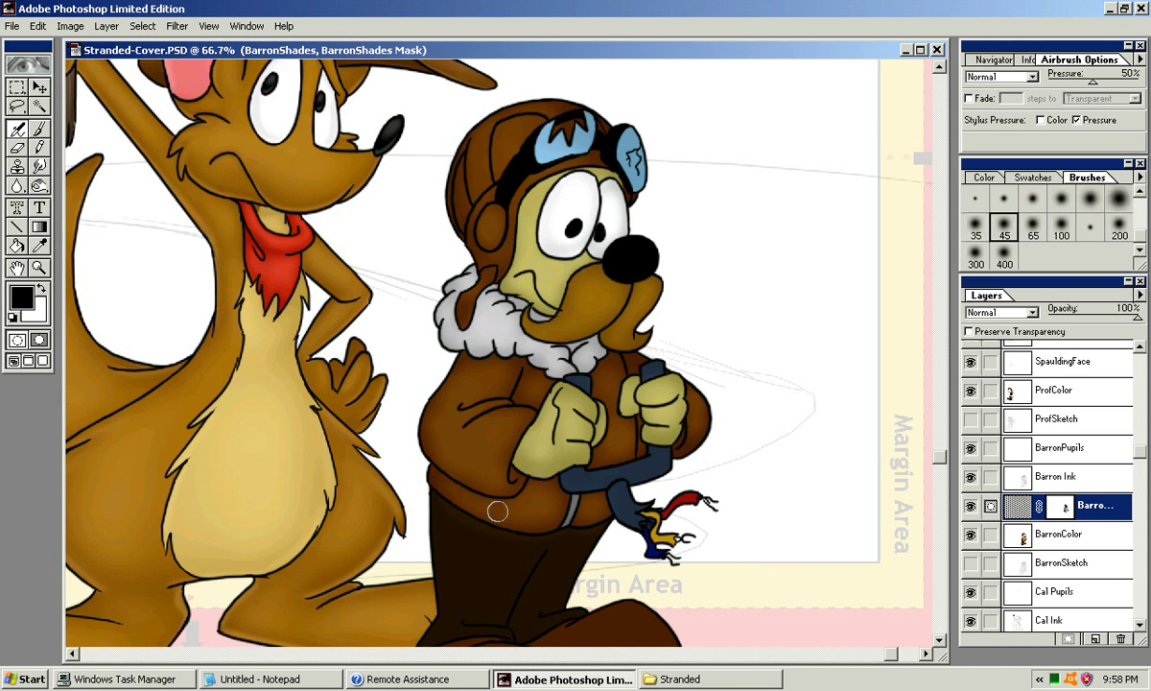
Step: Airbrush the mask over both of the aviator's shoes with the 100-pixel brush, refining the rear shoe with the 45-pixel brush
{"action": "mouse_move", "coordinate": [717, 357]}
{"action": "left_mouse_down"}
{"action": "mouse_move", "coordinate": [727, 280]}
{"action": "mouse_move", "coordinate": [758, 228]}
{"action": "left_mouse_up"}
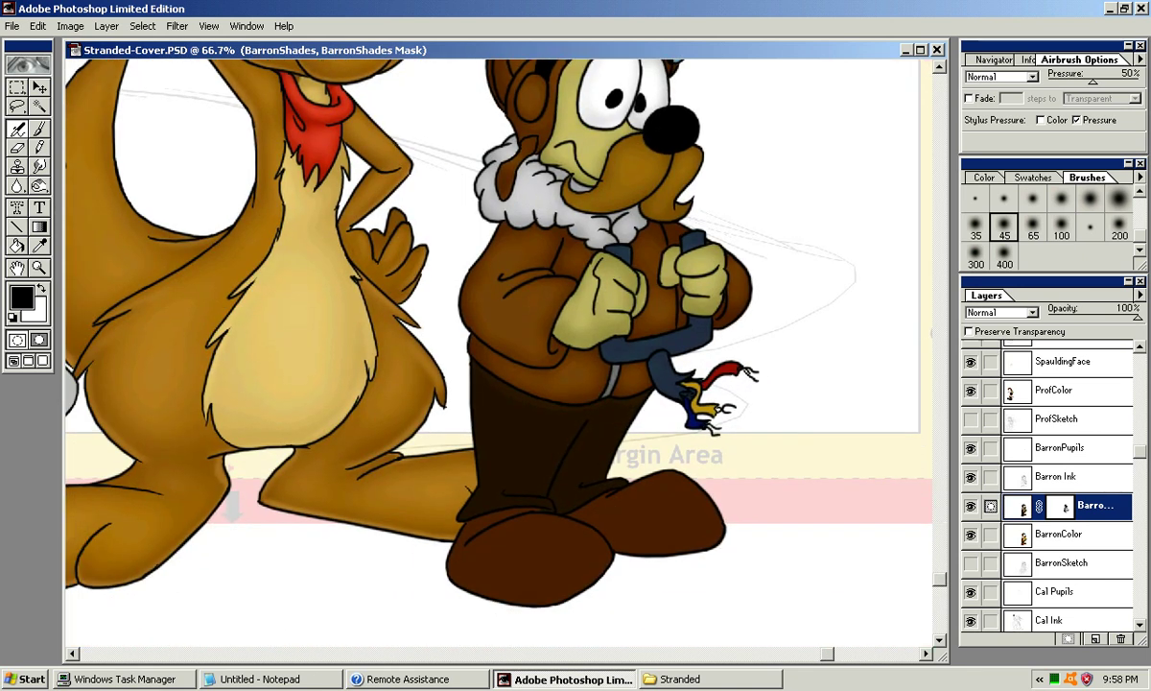
{"action": "left_click", "coordinate": [1061, 227]}
{"action": "mouse_move", "coordinate": [512, 490]}
{"action": "left_mouse_down"}
{"action": "mouse_move", "coordinate": [465, 528]}
{"action": "mouse_move", "coordinate": [518, 528]}
{"action": "mouse_move", "coordinate": [534, 575]}
{"action": "left_mouse_up"}
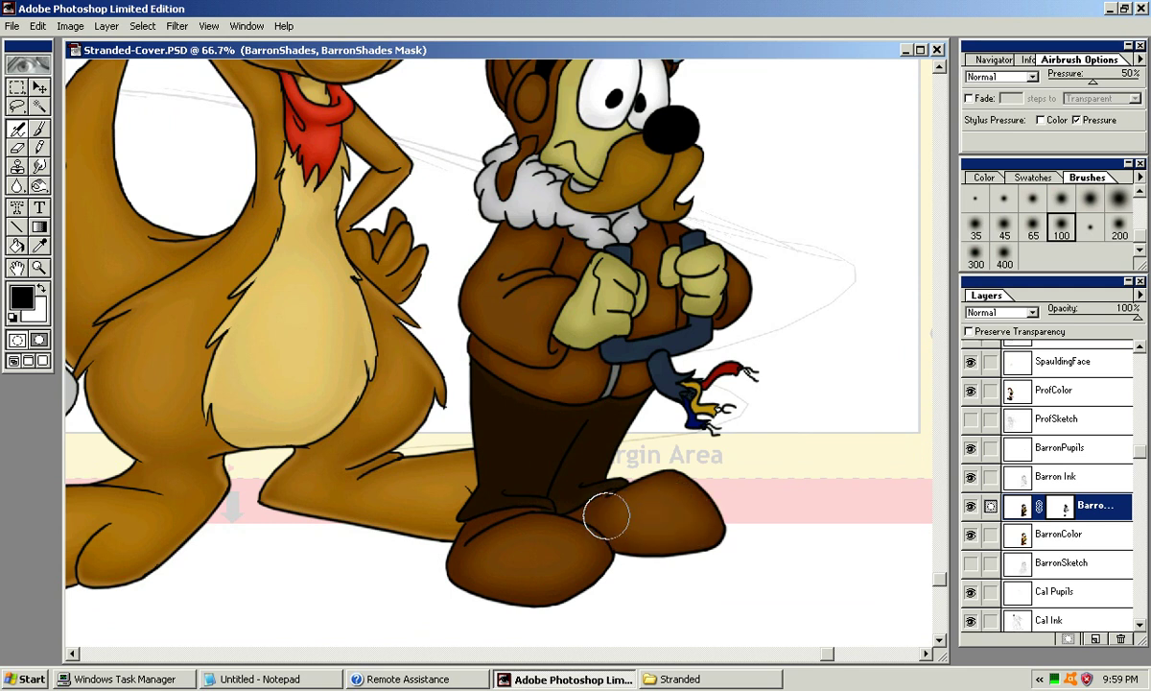
{"action": "key", "text": "bracketleft"}
{"action": "key", "text": "bracketleft"}
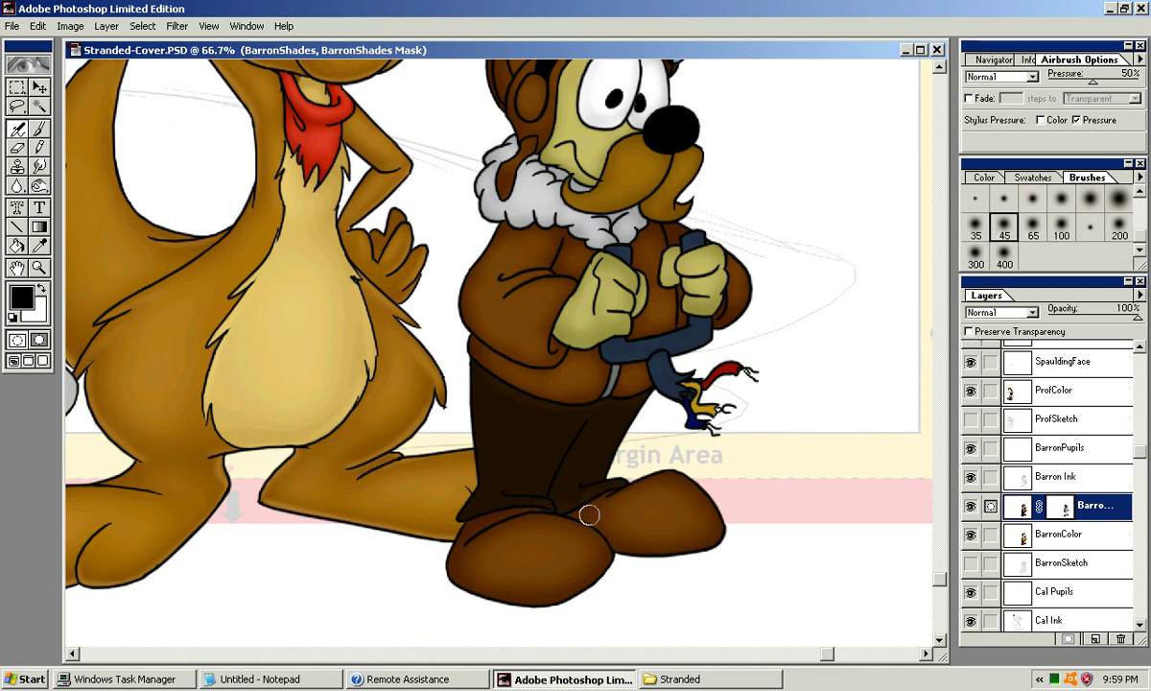
{"action": "mouse_move", "coordinate": [600, 519]}
{"action": "left_mouse_down"}
{"action": "mouse_move", "coordinate": [626, 540]}
{"action": "mouse_move", "coordinate": [684, 519]}
{"action": "left_mouse_up"}
Step: Airbrush the mask over the aviator's trouser legs with the 100-pixel brush, undoing one stroke
{"action": "key", "text": "bracketright"}
{"action": "key", "text": "bracketright"}
{"action": "mouse_move", "coordinate": [532, 443]}
{"action": "left_mouse_down"}
{"action": "mouse_move", "coordinate": [501, 452]}
{"action": "mouse_move", "coordinate": [510, 462]}
{"action": "left_mouse_up"}
{"action": "key", "text": "ctrl+z"}
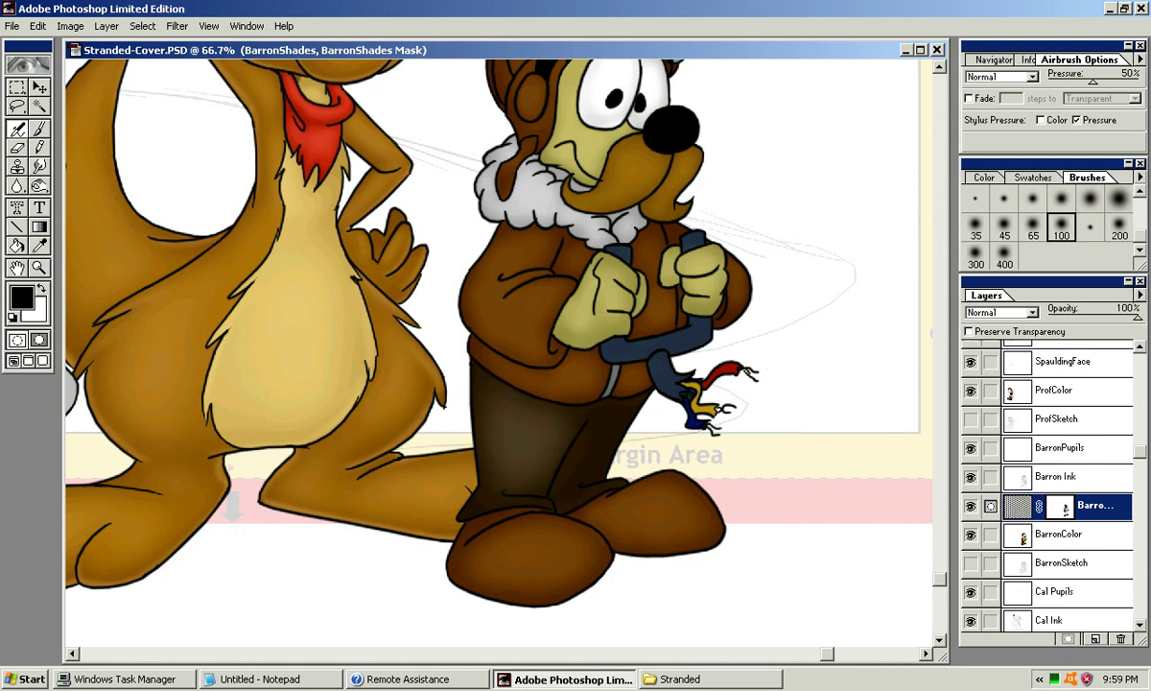
Step: Try airbrushing the mask over the aviator's rear trouser leg and undo the stroke
{"action": "left_click", "coordinate": [1005, 227]}
{"action": "key", "text": "bracketleft"}
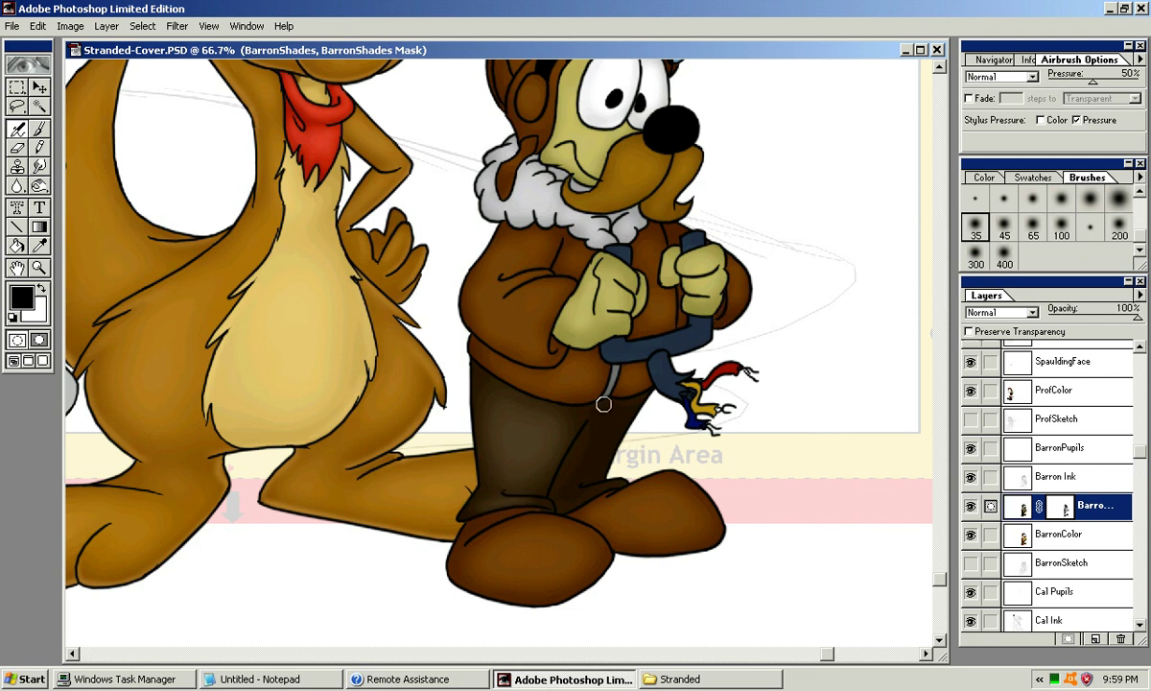
{"action": "key", "text": "bracketright"}
{"action": "key", "text": "bracketright"}
{"action": "key", "text": "bracketright"}
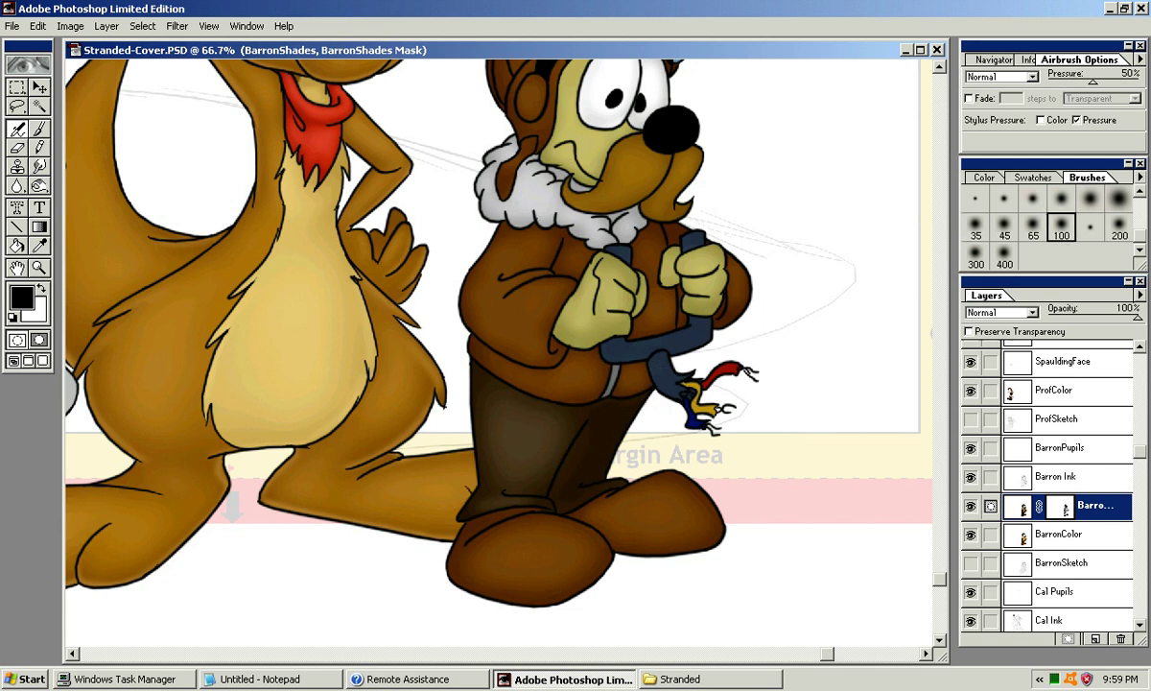
{"action": "key", "text": "bracketleft"}
{"action": "key", "text": "bracketleft"}
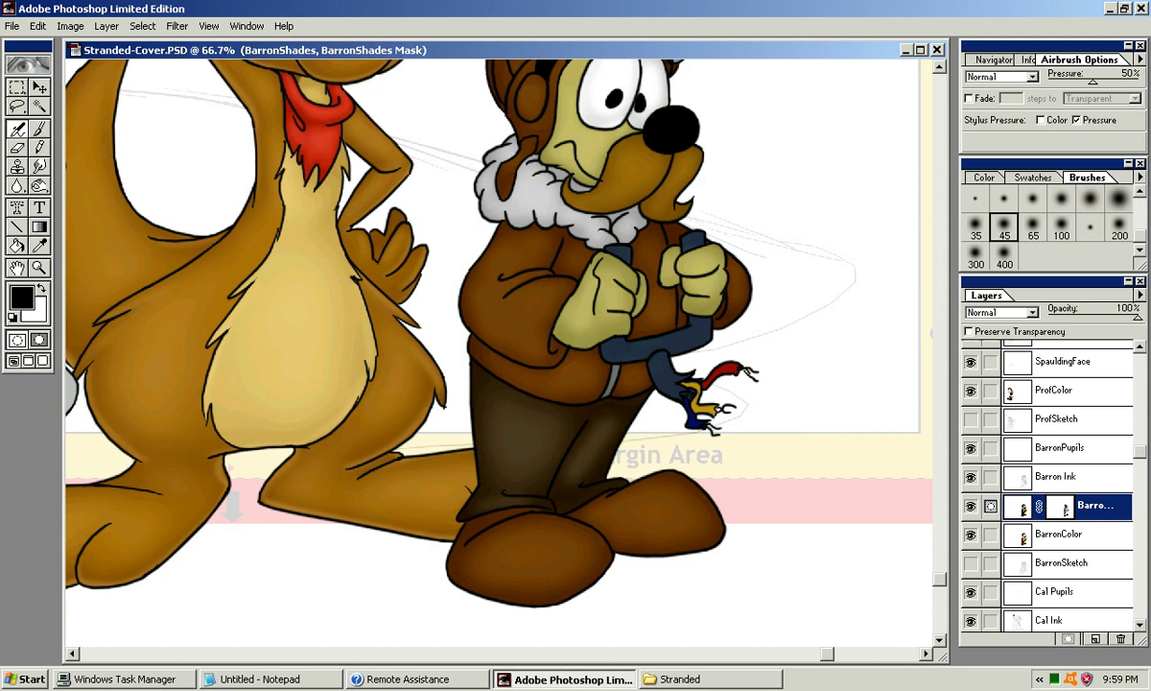
{"action": "key", "text": "ctrl+z"}
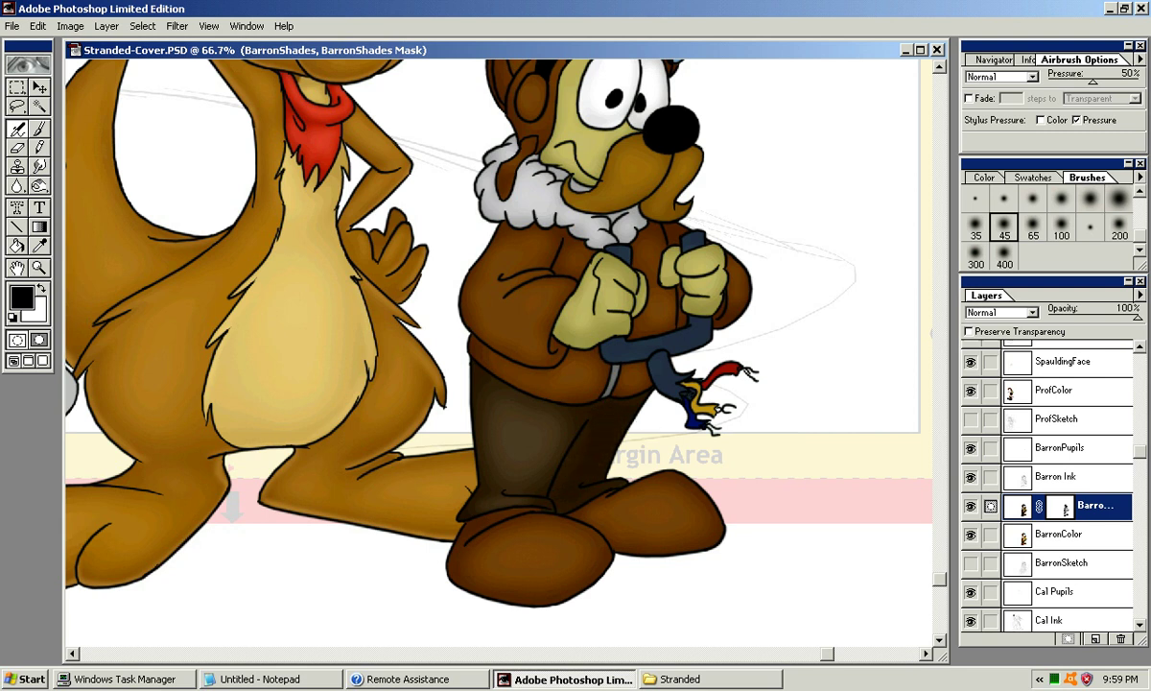
Step: Airbrush the mask down the rear trouser leg and the inner edge of the front leg, reducing the brush to 65 pixels
{"action": "key", "text": "bracketright"}
{"action": "key", "text": "bracketright"}
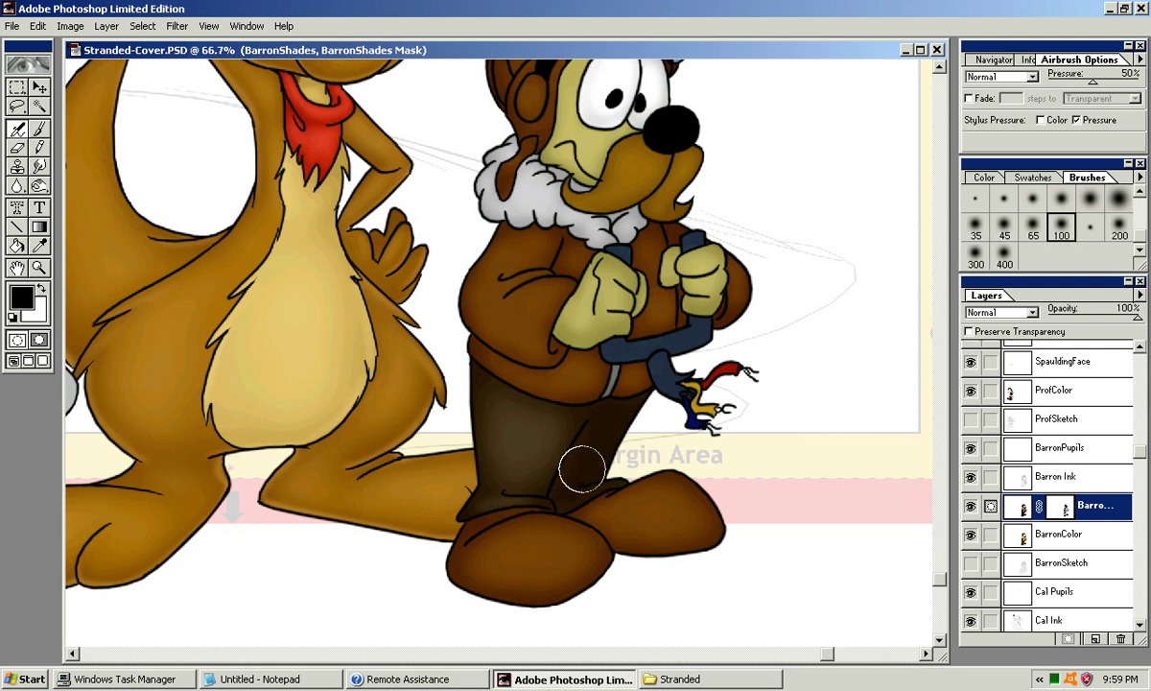
{"action": "key", "text": "bracketleft"}
{"action": "key", "text": "bracketleft"}
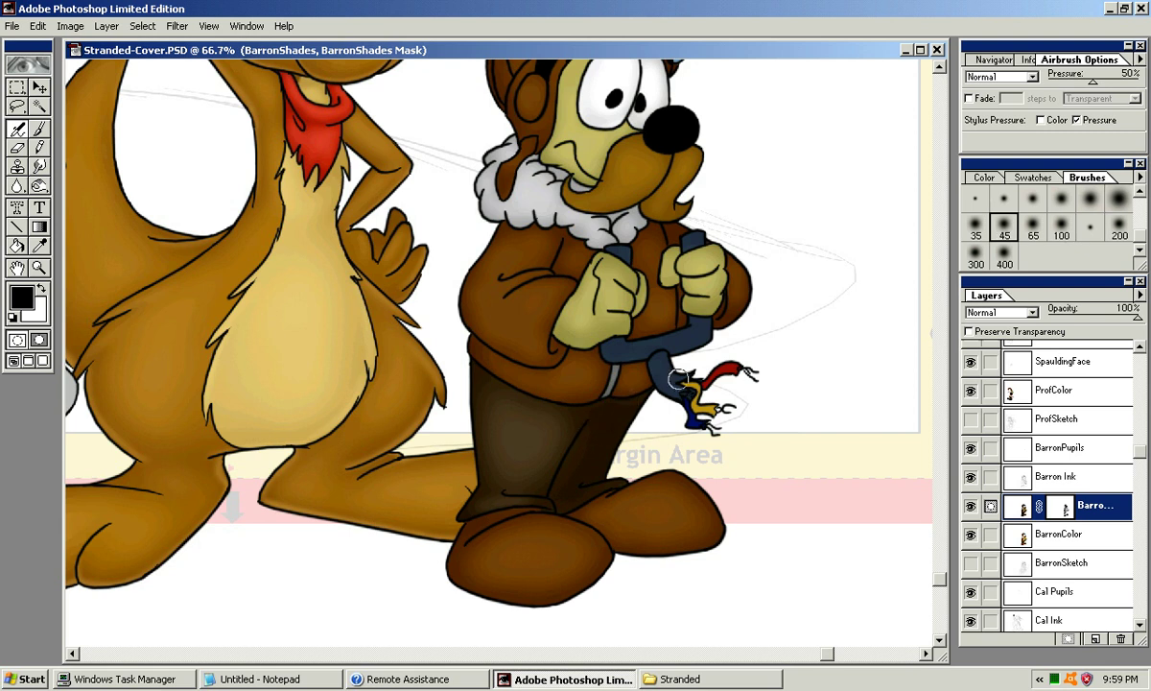
{"action": "key", "text": "bracketright"}
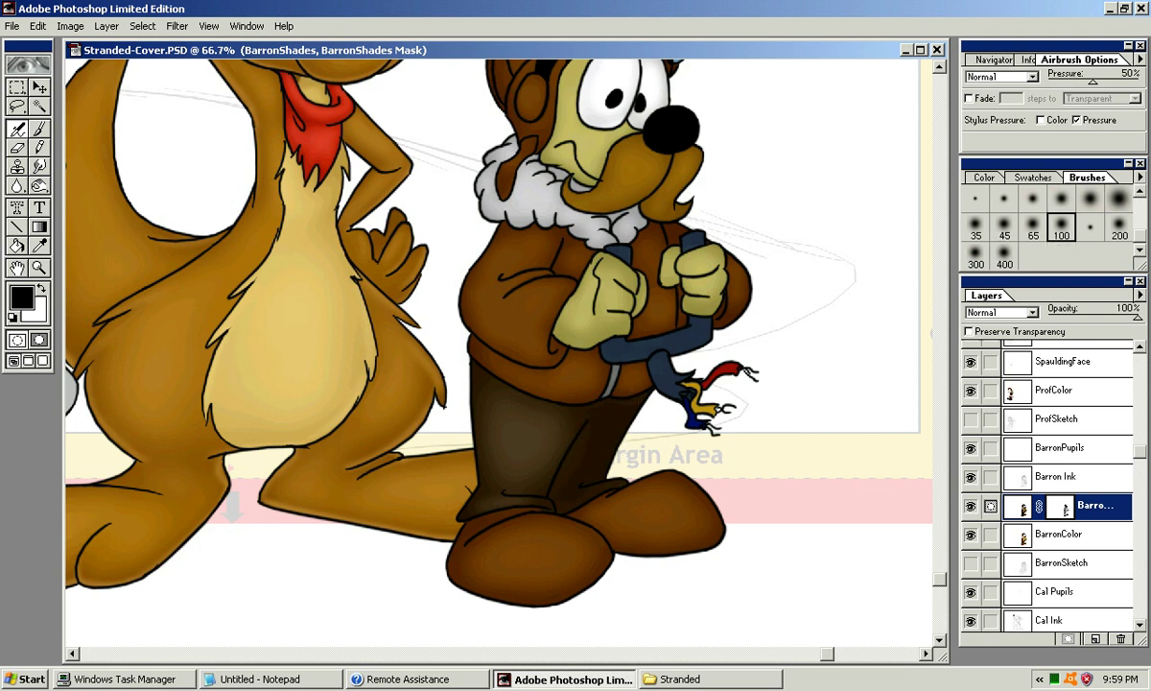
{"action": "mouse_move", "coordinate": [575, 470]}
{"action": "left_mouse_down"}
{"action": "mouse_move", "coordinate": [605, 428]}
{"action": "mouse_move", "coordinate": [587, 451]}
{"action": "left_mouse_up"}
{"action": "mouse_move", "coordinate": [564, 401]}
{"action": "left_mouse_down"}
{"action": "mouse_move", "coordinate": [557, 424]}
{"action": "mouse_move", "coordinate": [567, 420]}
{"action": "mouse_move", "coordinate": [505, 406]}
{"action": "mouse_move", "coordinate": [568, 482]}
{"action": "left_mouse_up"}
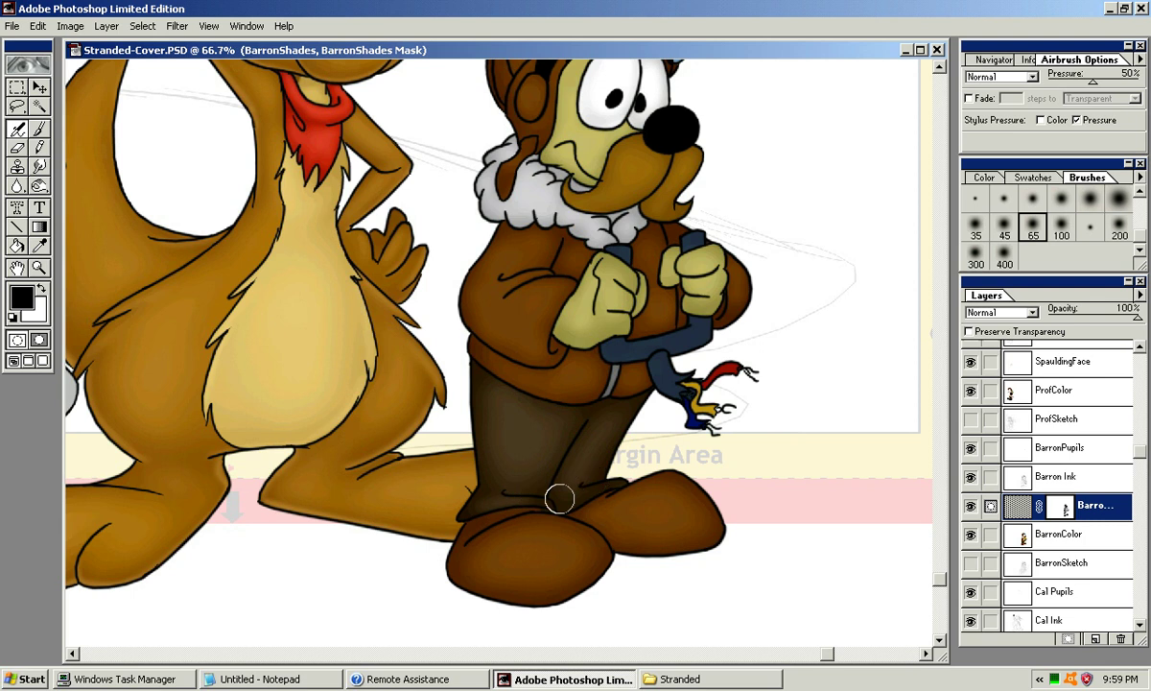
Step: Airbrush the mask along the blue control yoke, its handle tips and the broken stub with a small soft brush
{"action": "left_click", "coordinate": [1032, 199]}
{"action": "left_click", "coordinate": [1118, 199]}
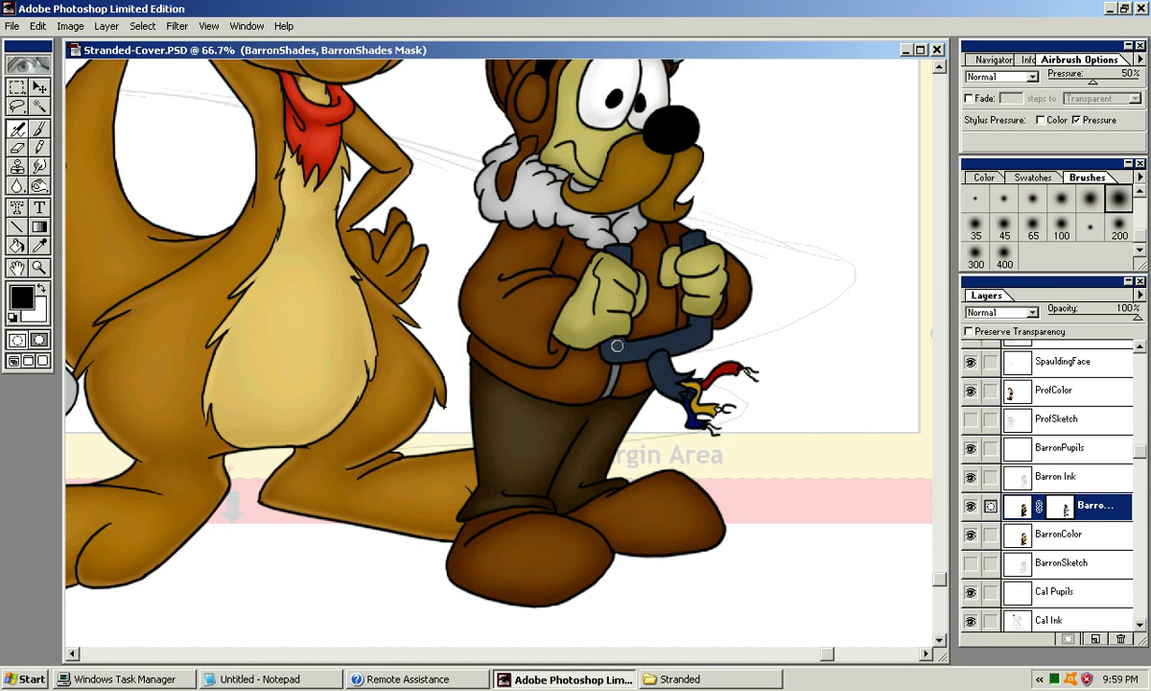
{"action": "left_click_drag", "start_coordinate": [646, 345], "coordinate": [689, 335]}
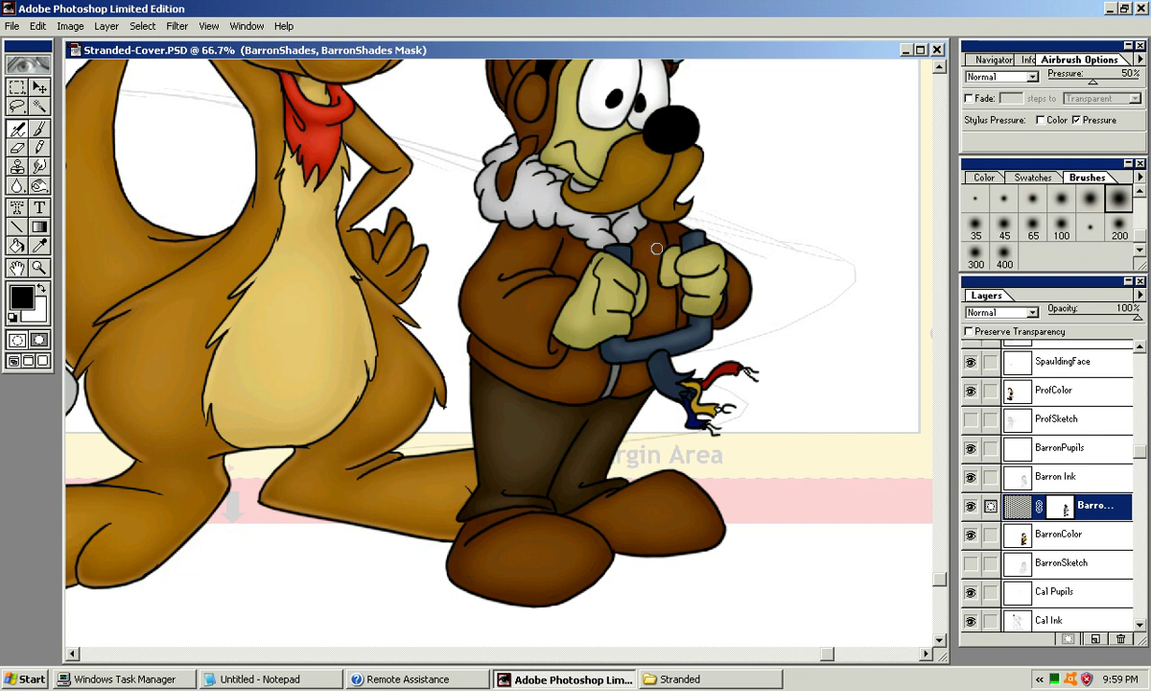
{"action": "left_click_drag", "start_coordinate": [622, 255], "coordinate": [625, 256]}
{"action": "left_click_drag", "start_coordinate": [620, 337], "coordinate": [621, 354]}
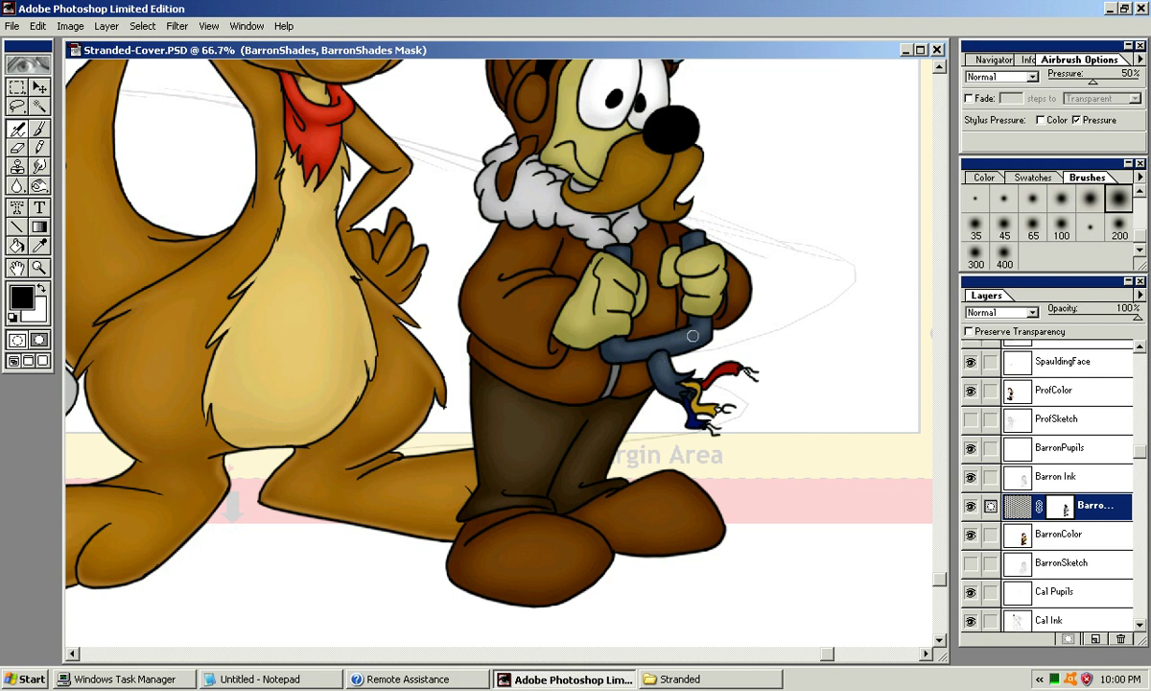
{"action": "key", "text": "bracketleft"}
{"action": "key", "text": "bracketleft"}
{"action": "key", "text": "bracketleft"}
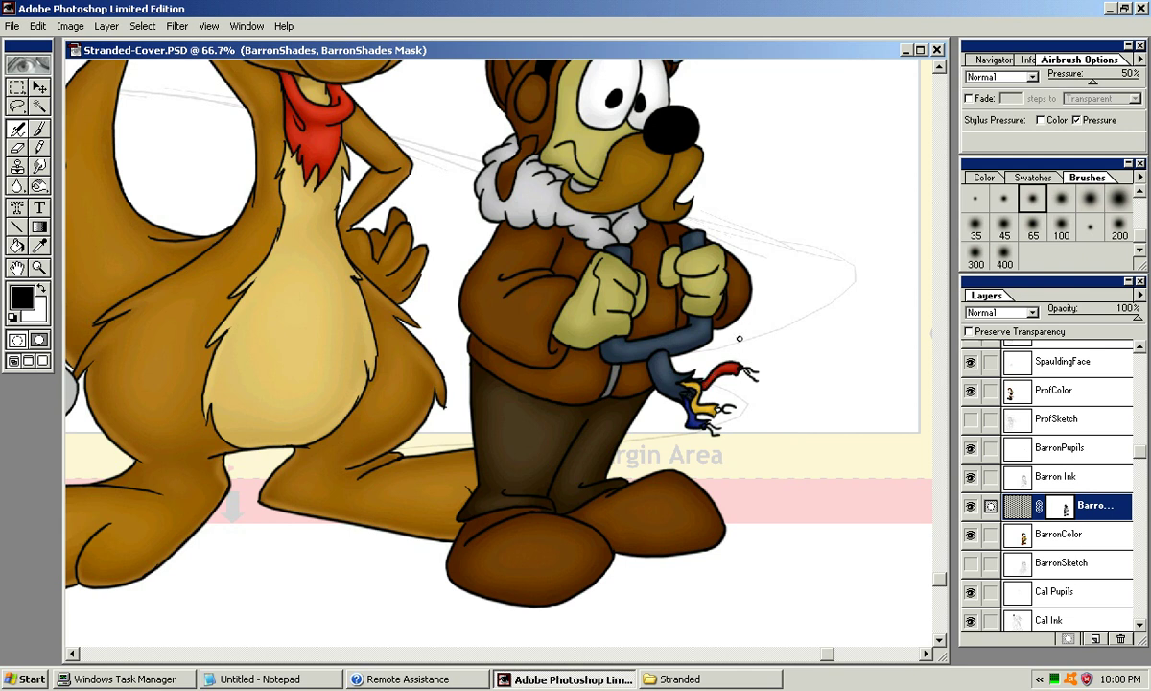
{"action": "key", "text": "bracketright"}
{"action": "key", "text": "bracketright"}
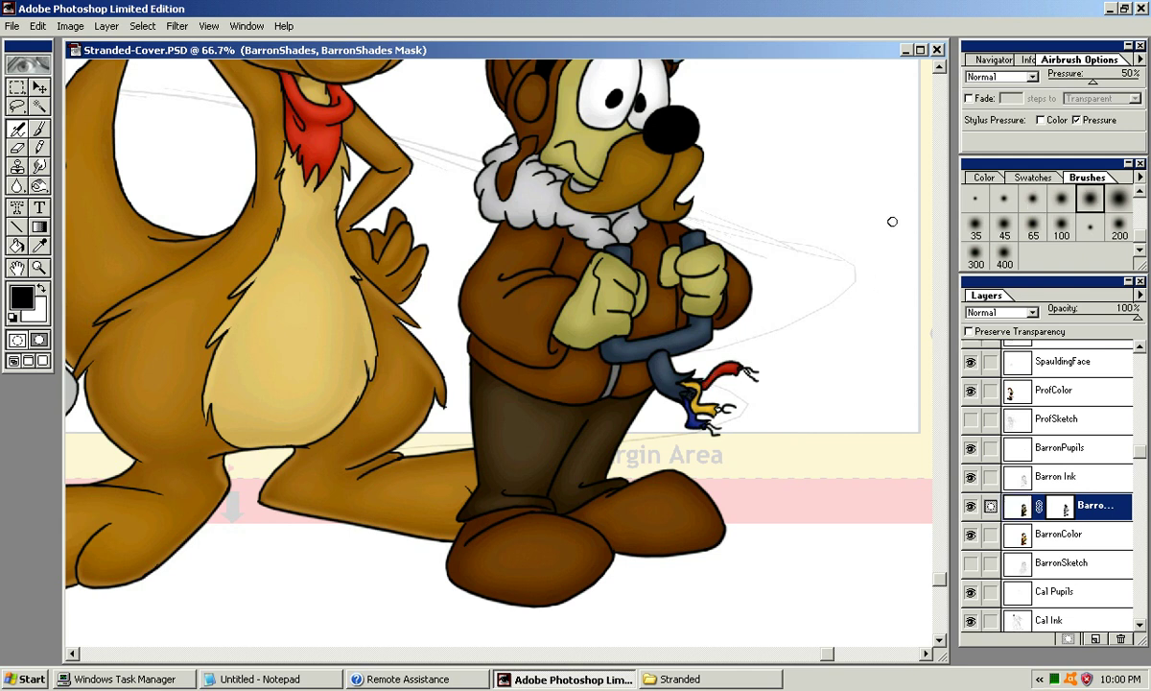
Step: Airbrush the mask over both of the aviator's gloves with the 45-pixel brush, refining them with the 35-pixel brush
{"action": "left_click", "coordinate": [1002, 224]}
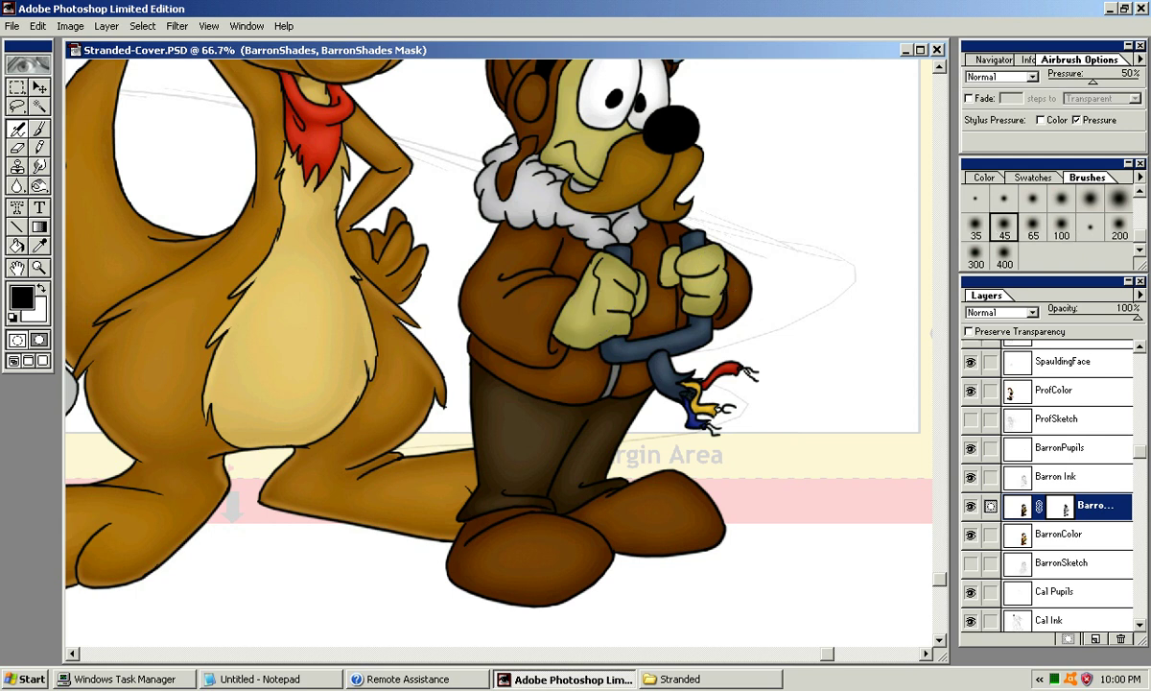
{"action": "left_click_drag", "start_coordinate": [579, 319], "coordinate": [587, 304]}
{"action": "key", "text": "bracketleft"}
{"action": "key", "text": "bracketleft"}
{"action": "key", "text": "bracketleft"}
{"action": "key", "text": "bracketleft"}
{"action": "key", "text": "bracketleft"}
{"action": "key", "text": "bracketright"}
{"action": "key", "text": "bracketright"}
{"action": "key", "text": "bracketright"}
{"action": "key", "text": "bracketright"}
{"action": "key", "text": "bracketright"}
{"action": "key", "text": "bracketright"}
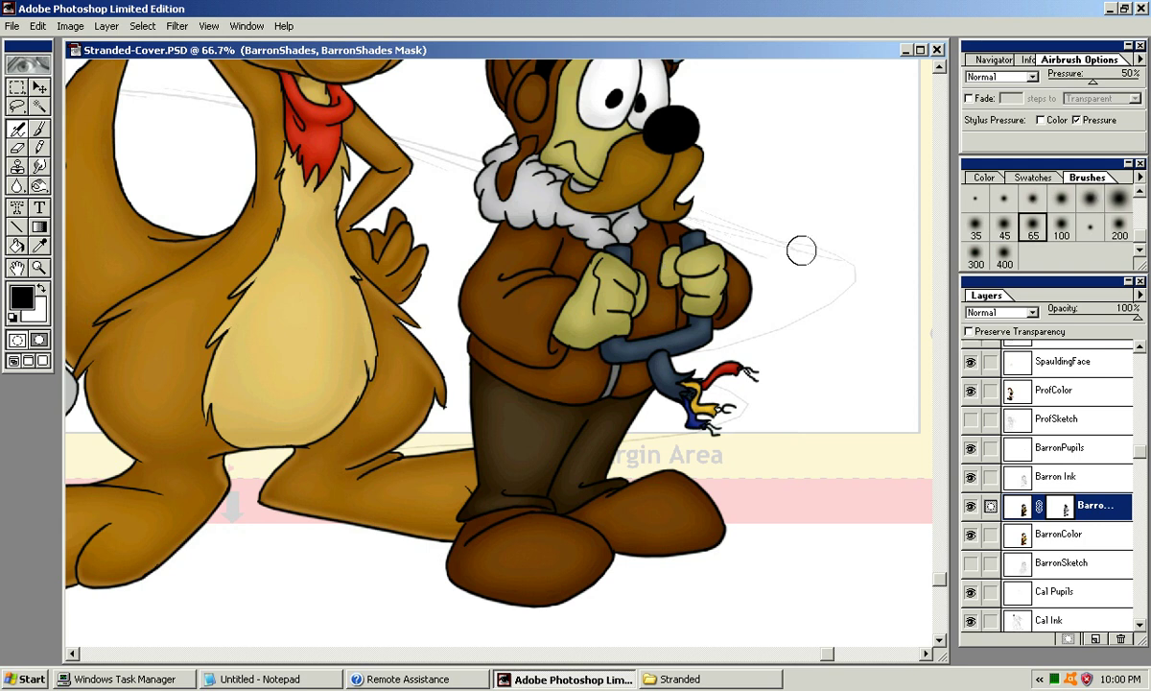
{"action": "key", "text": "bracketright"}
{"action": "key", "text": "bracketleft"}
{"action": "key", "text": "bracketleft"}
{"action": "key", "text": "bracketleft"}
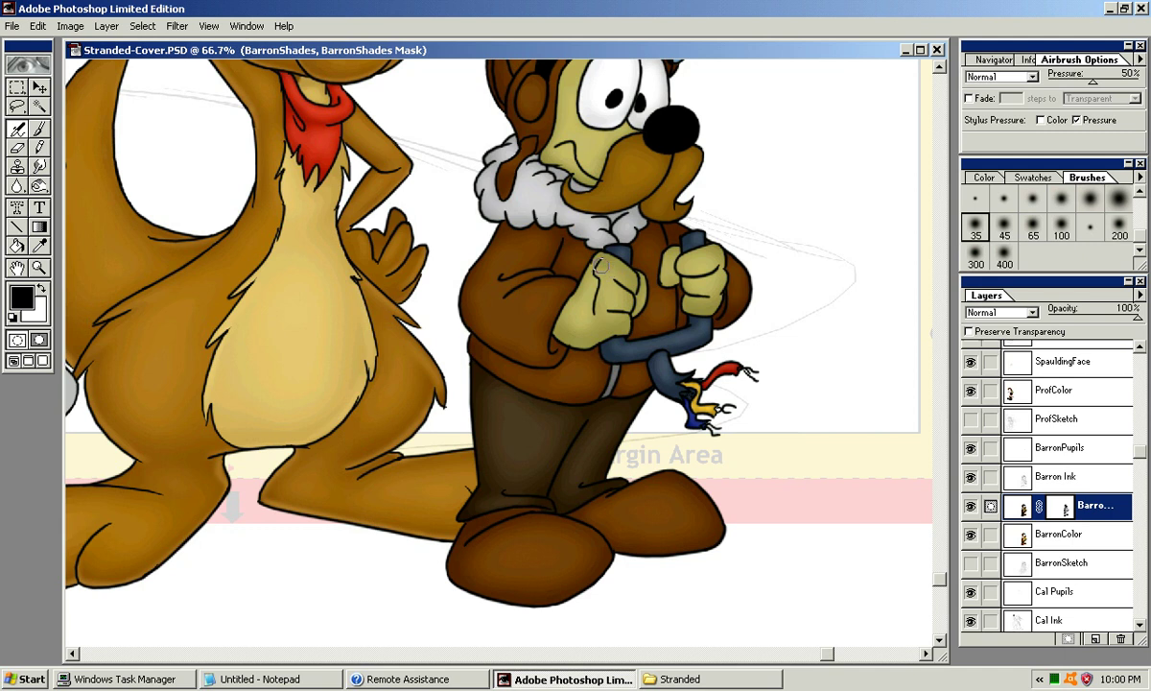
{"action": "left_click_drag", "start_coordinate": [715, 251], "coordinate": [710, 255]}
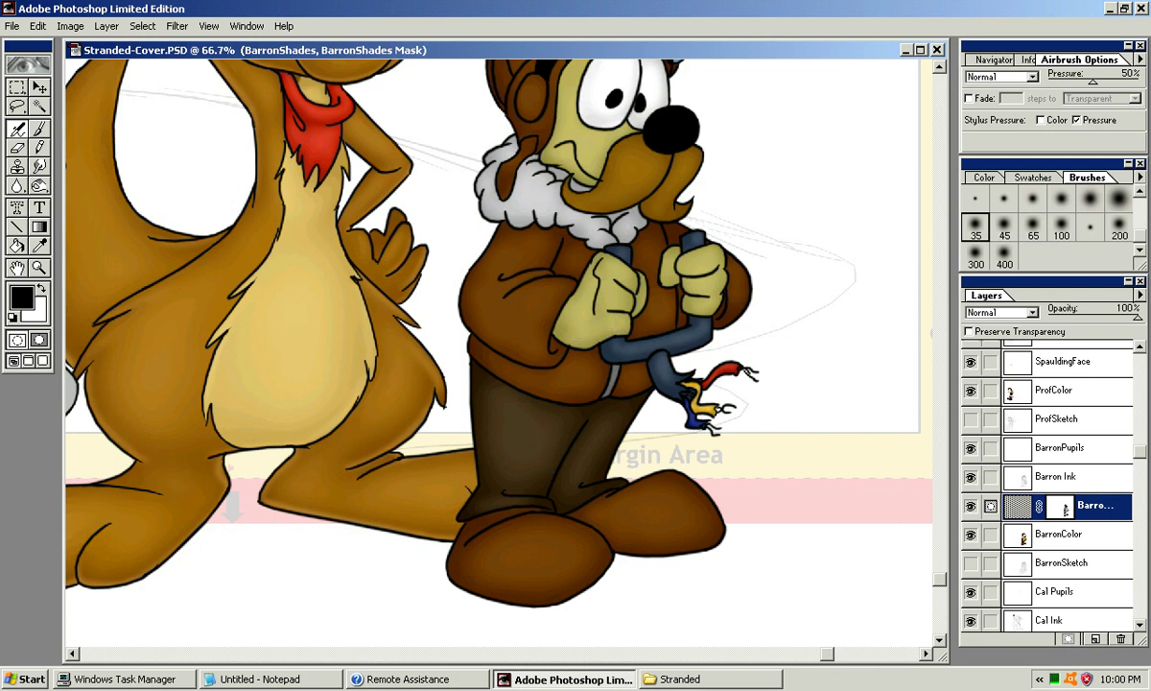
Step: Touch up the mask around the jacket's waistband and zipper with the 45-pixel brush, alternating black and white paint
{"action": "left_click", "coordinate": [1062, 228]}
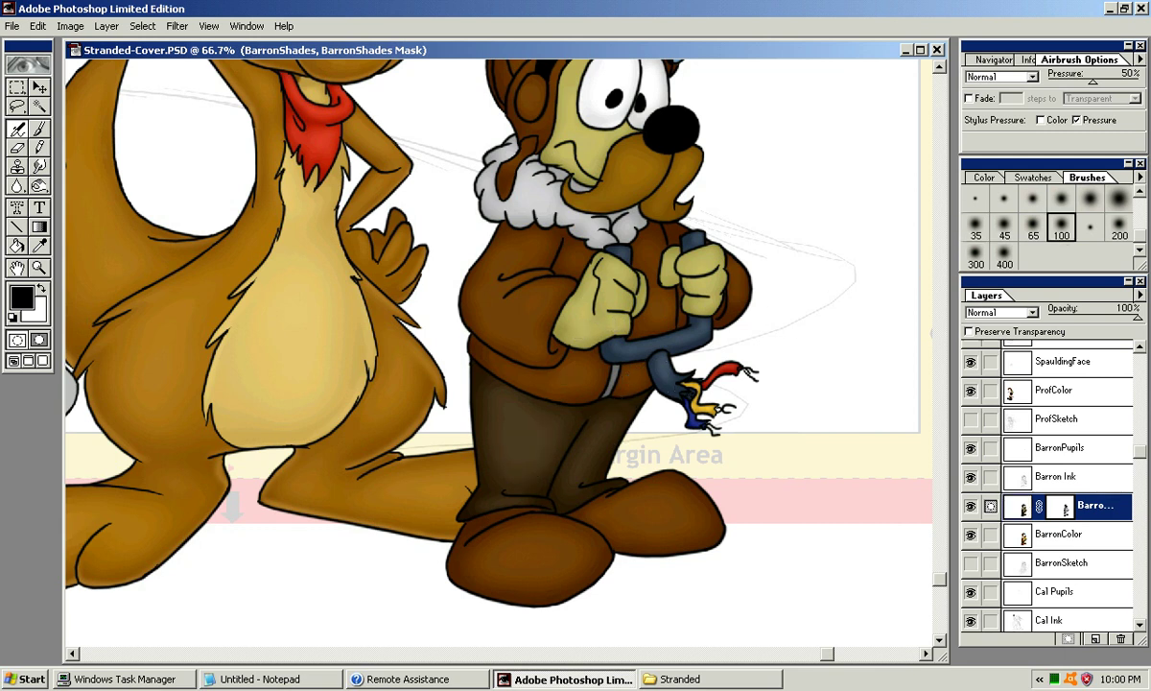
{"action": "left_click", "coordinate": [1004, 223]}
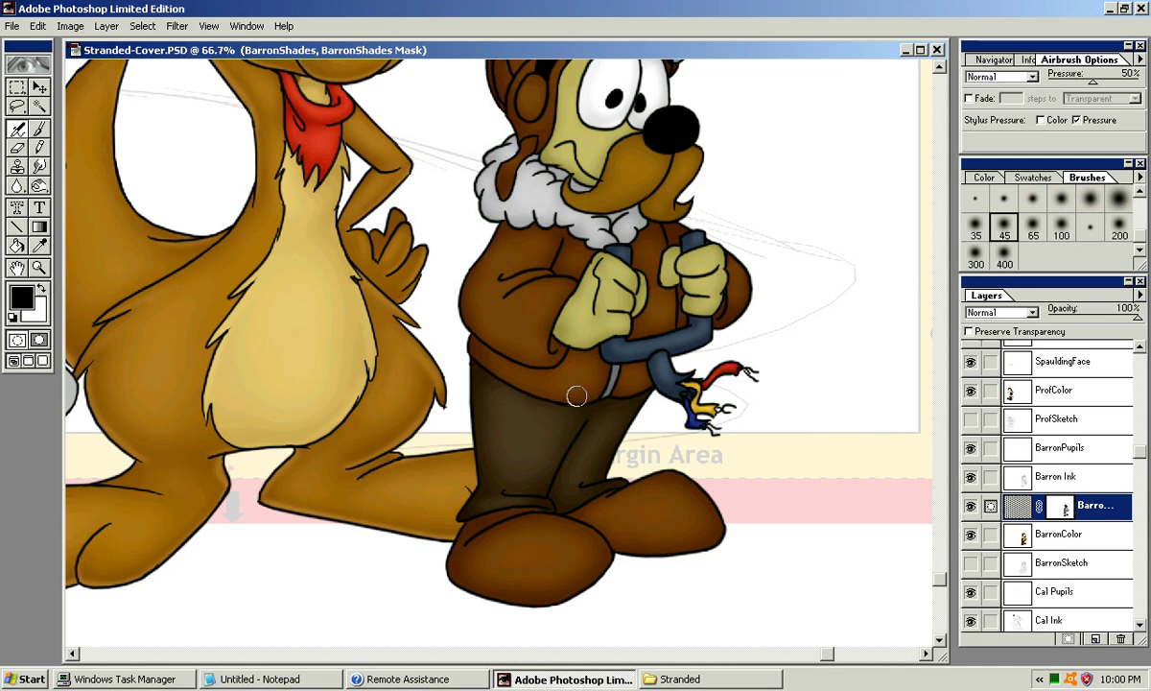
{"action": "key", "text": "x"}
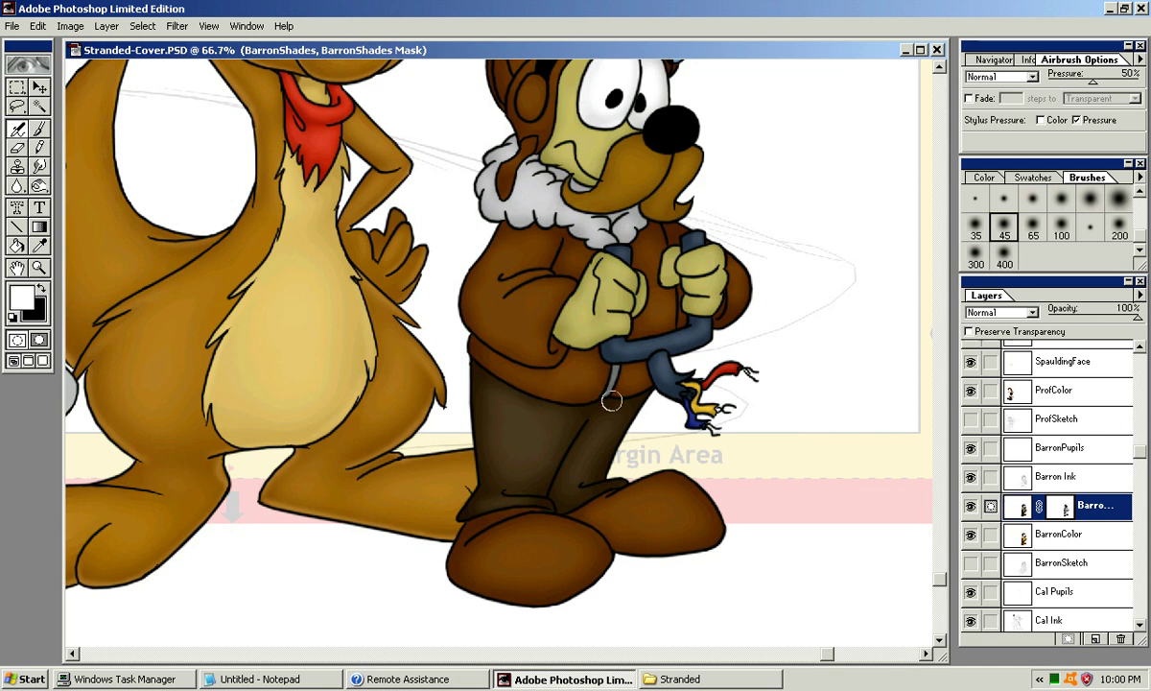
{"action": "key", "text": "x"}
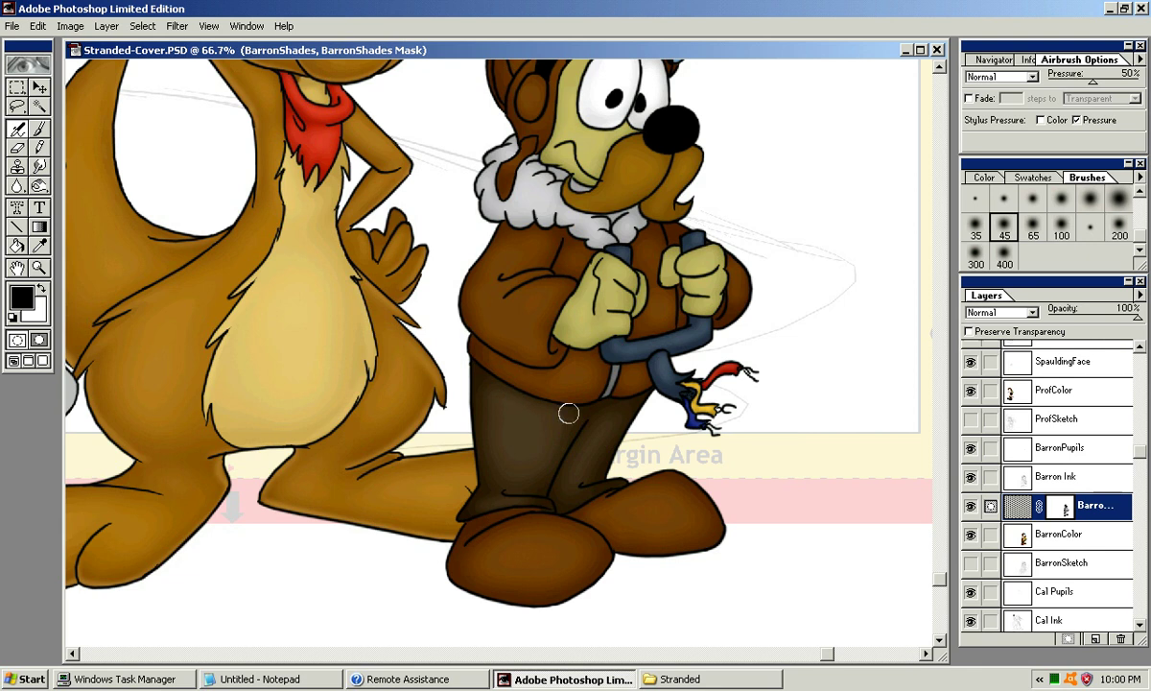
{"action": "key", "text": "x"}
{"action": "key", "text": "x"}
Step: Airbrush the mask over both goggle lenses on the helmet in black with the 45-pixel brush
{"action": "mouse_move", "coordinate": [634, 240]}
{"action": "left_mouse_down"}
{"action": "mouse_move", "coordinate": [611, 319]}
{"action": "mouse_move", "coordinate": [610, 394]}
{"action": "left_mouse_up"}
{"action": "mouse_move", "coordinate": [617, 213]}
{"action": "left_mouse_down"}
{"action": "mouse_move", "coordinate": [598, 271]}
{"action": "mouse_move", "coordinate": [569, 279]}
{"action": "left_mouse_up"}
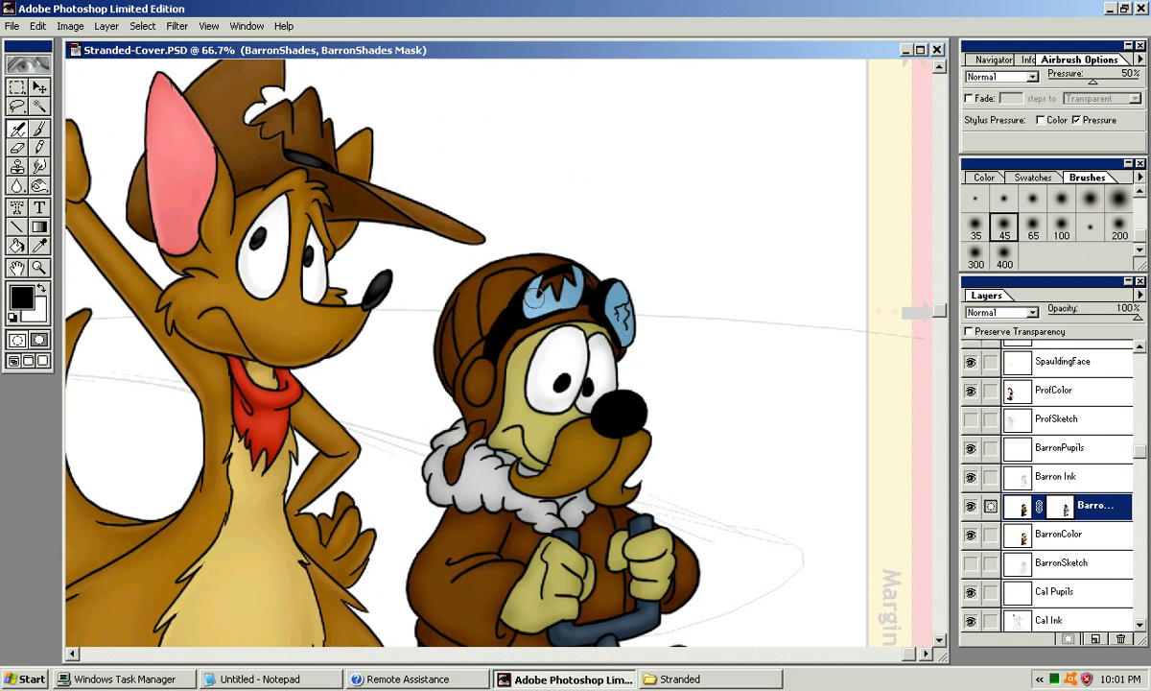
{"action": "key", "text": "x"}
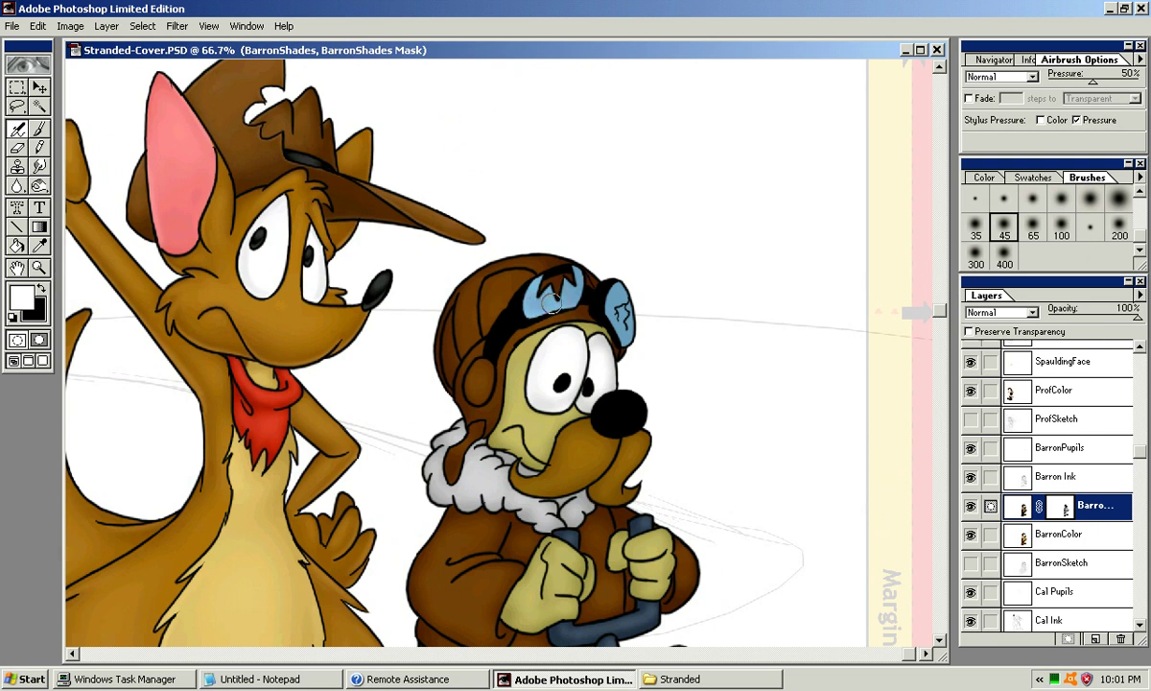
{"action": "key", "text": "x"}
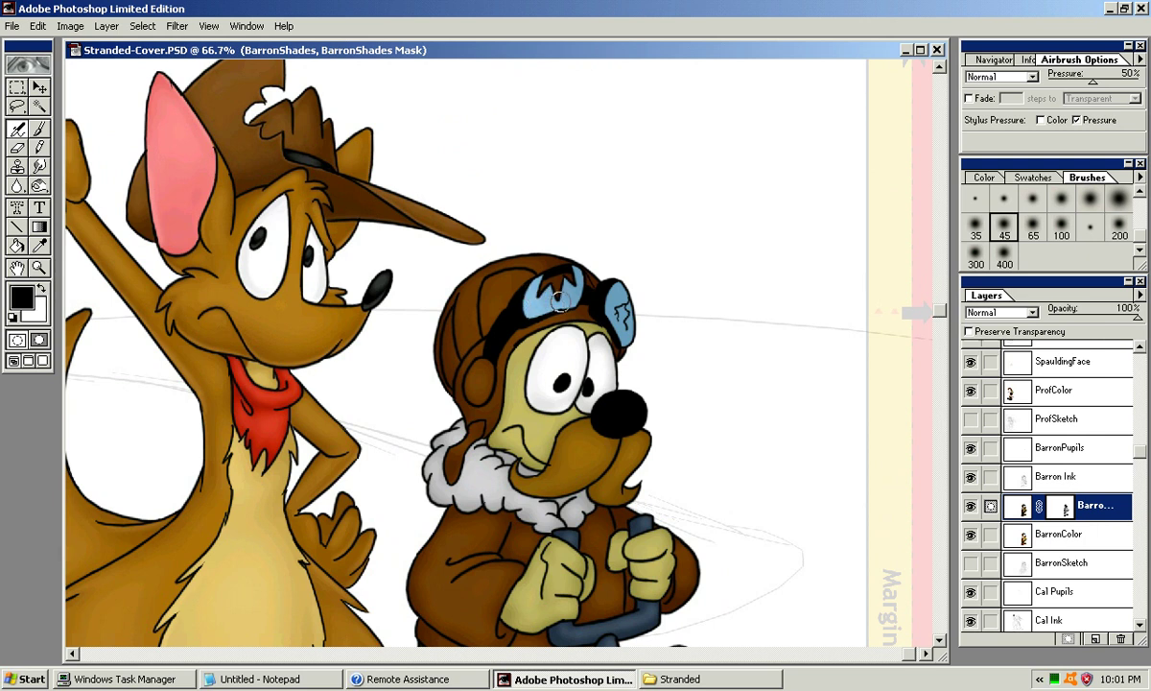
{"action": "mouse_move", "coordinate": [615, 290]}
{"action": "left_mouse_down"}
{"action": "mouse_move", "coordinate": [625, 324]}
{"action": "mouse_move", "coordinate": [622, 302]}
{"action": "left_mouse_up"}
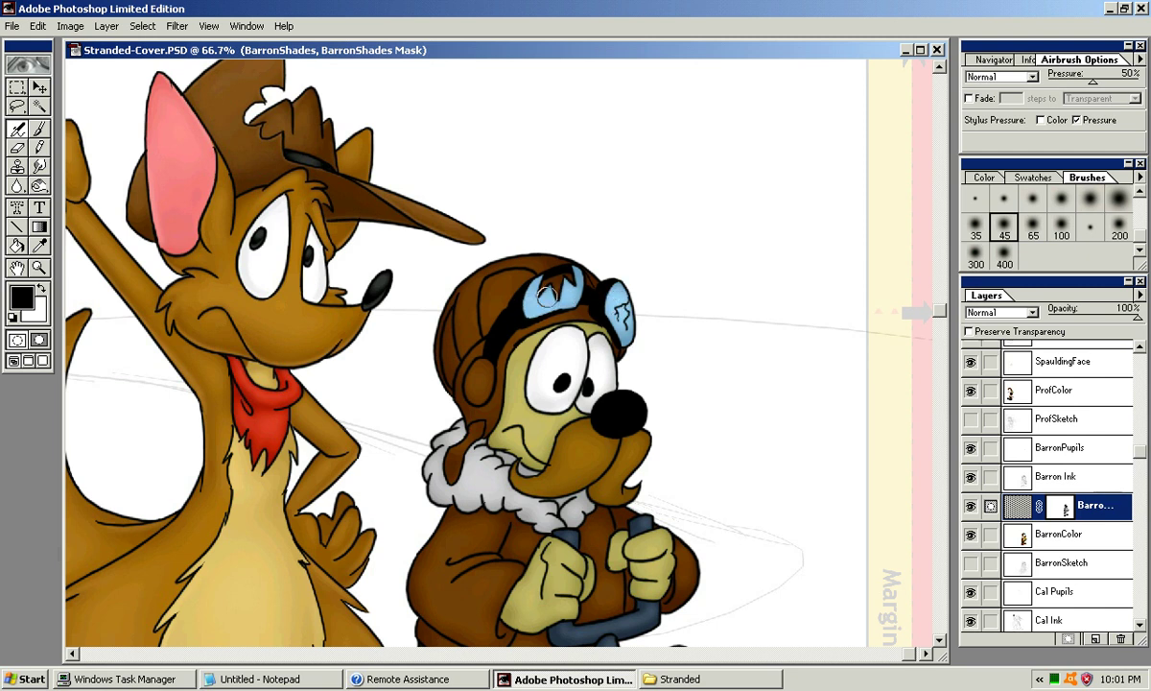
{"action": "key", "text": "x"}
{"action": "key", "text": "x"}
Step: Examine the aviator's shading from the helmet and goggles down to the jacket, yoke and shoes for spots needing touch-up
{"action": "mouse_move", "coordinate": [626, 318]}
{"action": "left_mouse_down"}
{"action": "mouse_move", "coordinate": [627, 186]}
{"action": "mouse_move", "coordinate": [724, 164]}
{"action": "mouse_move", "coordinate": [732, 111]}
{"action": "mouse_move", "coordinate": [717, 72]}
{"action": "left_mouse_up"}
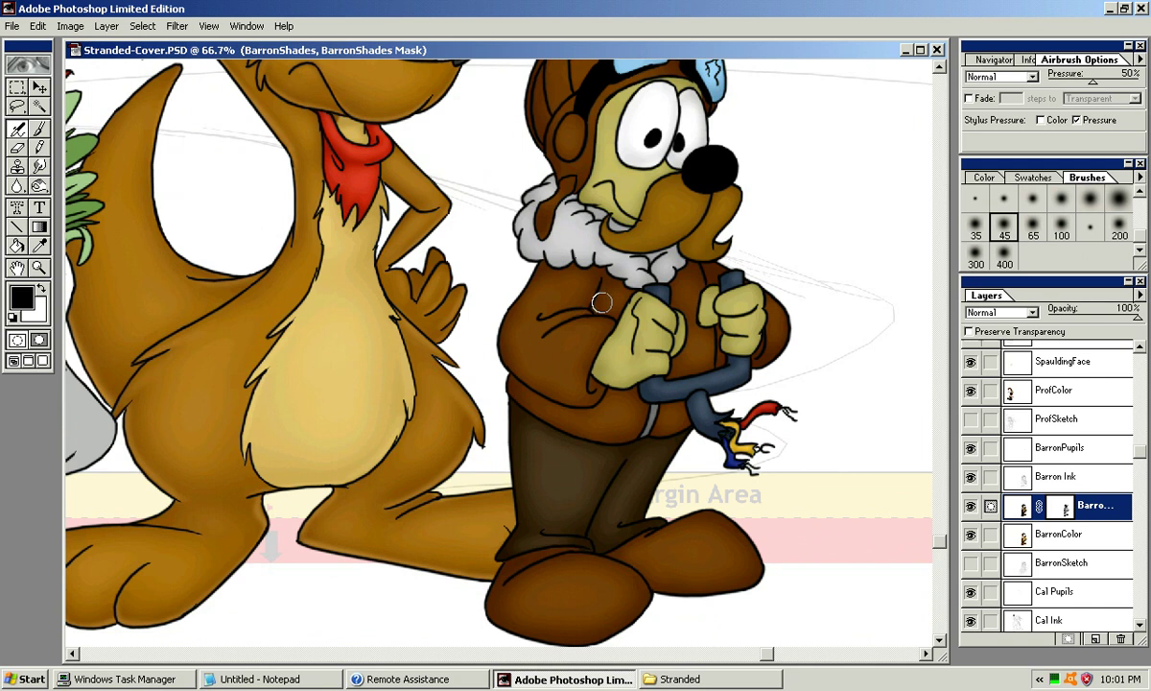
{"action": "mouse_move", "coordinate": [574, 277]}
{"action": "left_mouse_down"}
{"action": "mouse_move", "coordinate": [537, 280]}
{"action": "mouse_move", "coordinate": [579, 287]}
{"action": "mouse_move", "coordinate": [565, 322]}
{"action": "mouse_move", "coordinate": [489, 377]}
{"action": "left_mouse_up"}
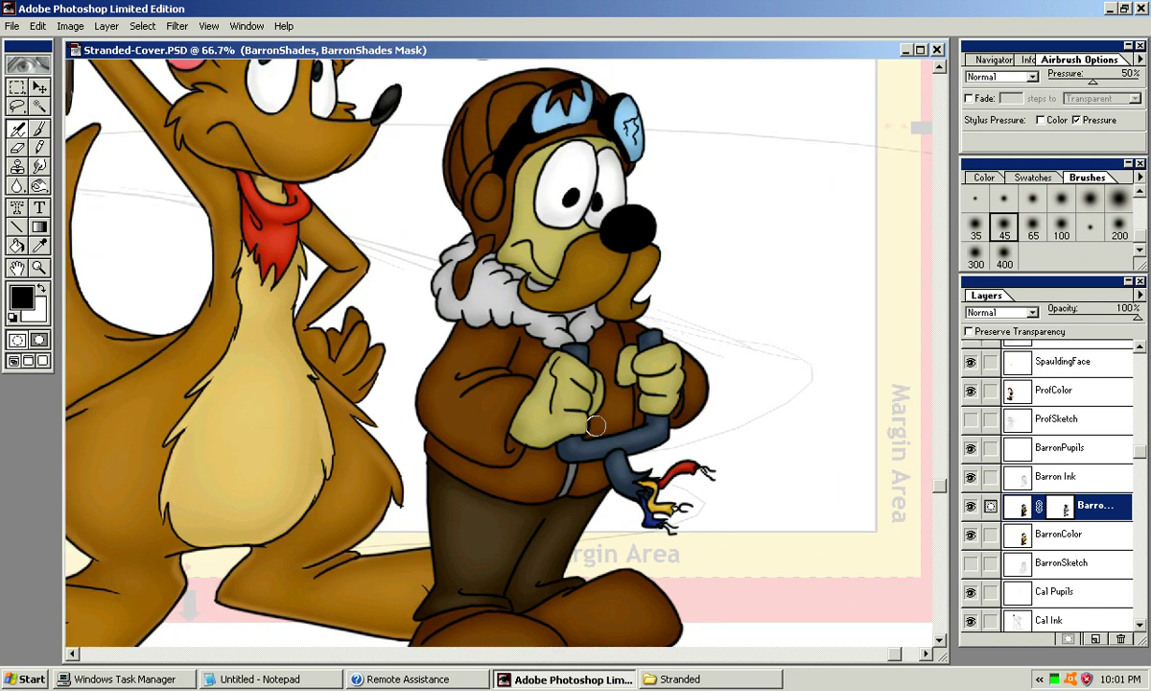
{"action": "left_click_drag", "start_coordinate": [632, 421], "coordinate": [620, 427]}
{"action": "left_click_drag", "start_coordinate": [625, 484], "coordinate": [653, 437]}
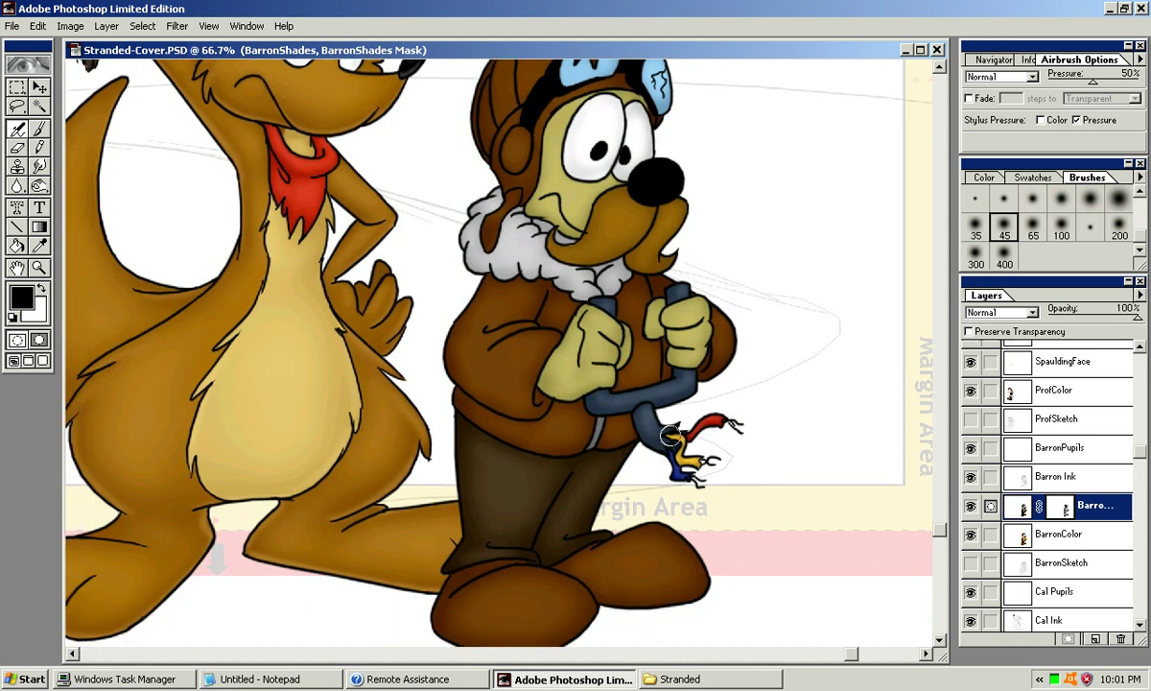
{"action": "left_click", "coordinate": [1034, 227]}
{"action": "key", "text": "bracketleft"}
{"action": "left_click_drag", "start_coordinate": [663, 218], "coordinate": [654, 271]}
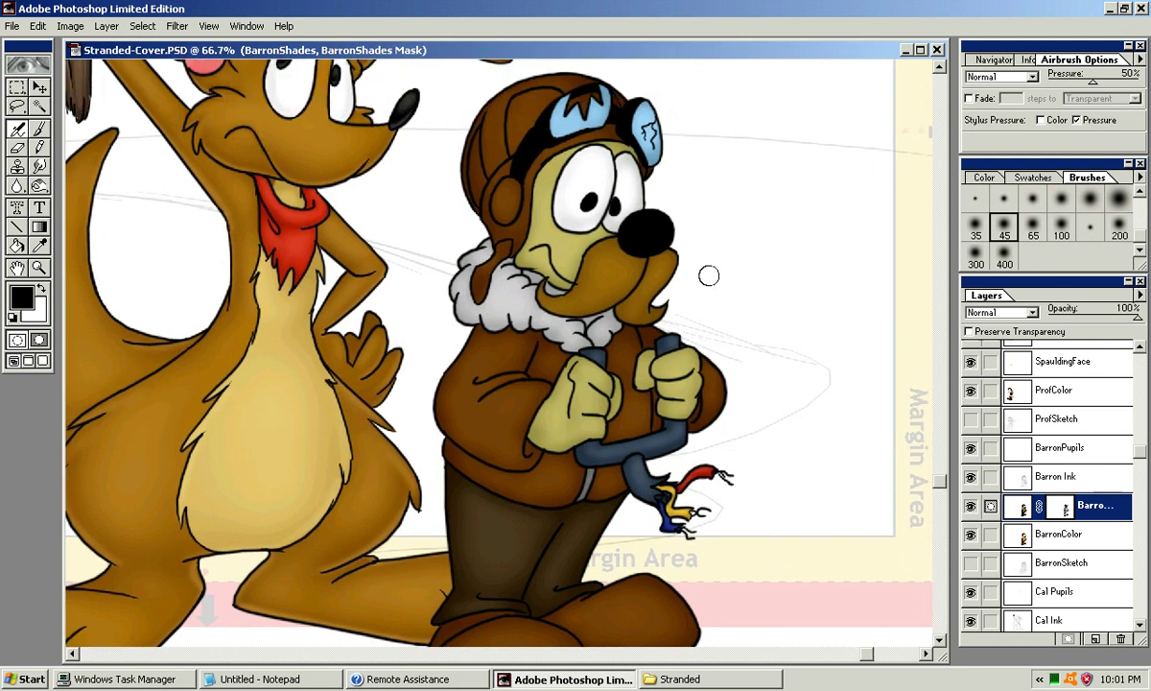
{"action": "left_click_drag", "start_coordinate": [635, 329], "coordinate": [647, 305]}
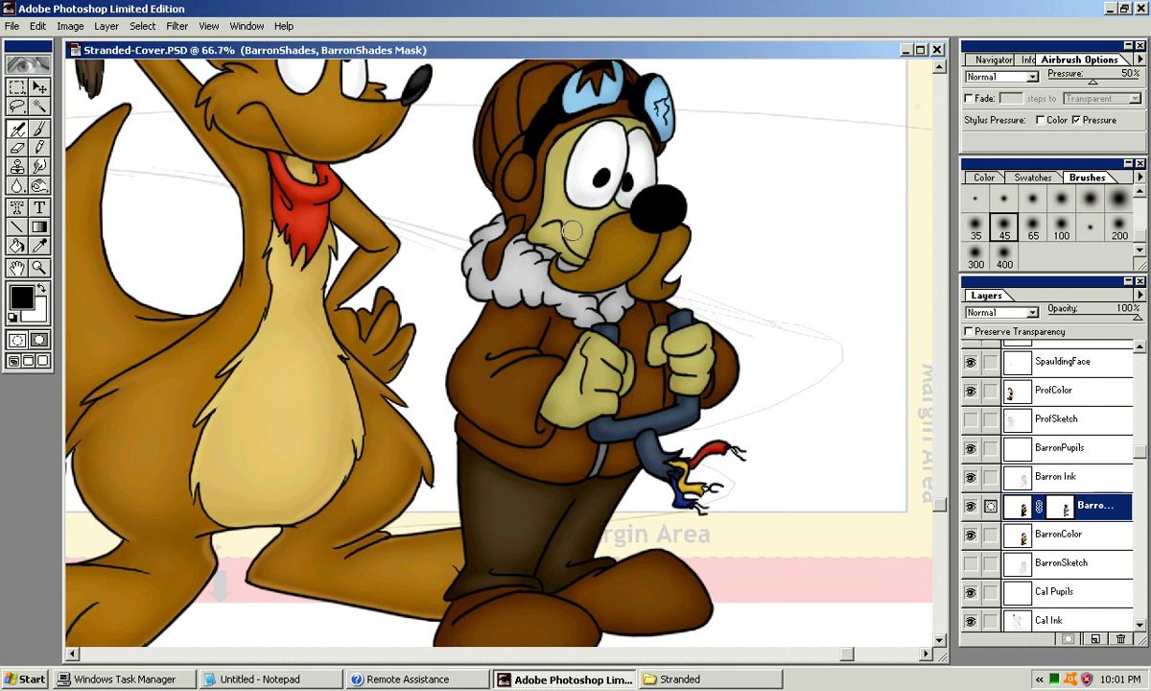
{"action": "mouse_move", "coordinate": [543, 209]}
{"action": "left_mouse_down"}
{"action": "mouse_move", "coordinate": [526, 287]}
{"action": "mouse_move", "coordinate": [562, 426]}
{"action": "left_mouse_up"}
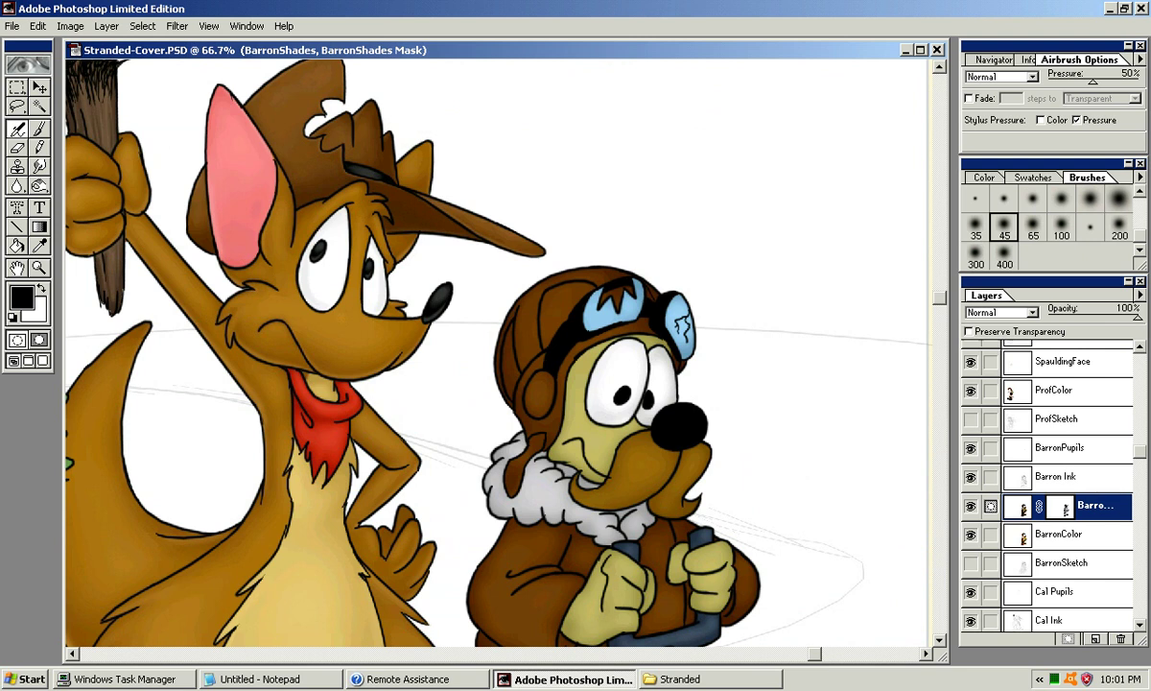
{"action": "left_click_drag", "start_coordinate": [694, 282], "coordinate": [698, 235]}
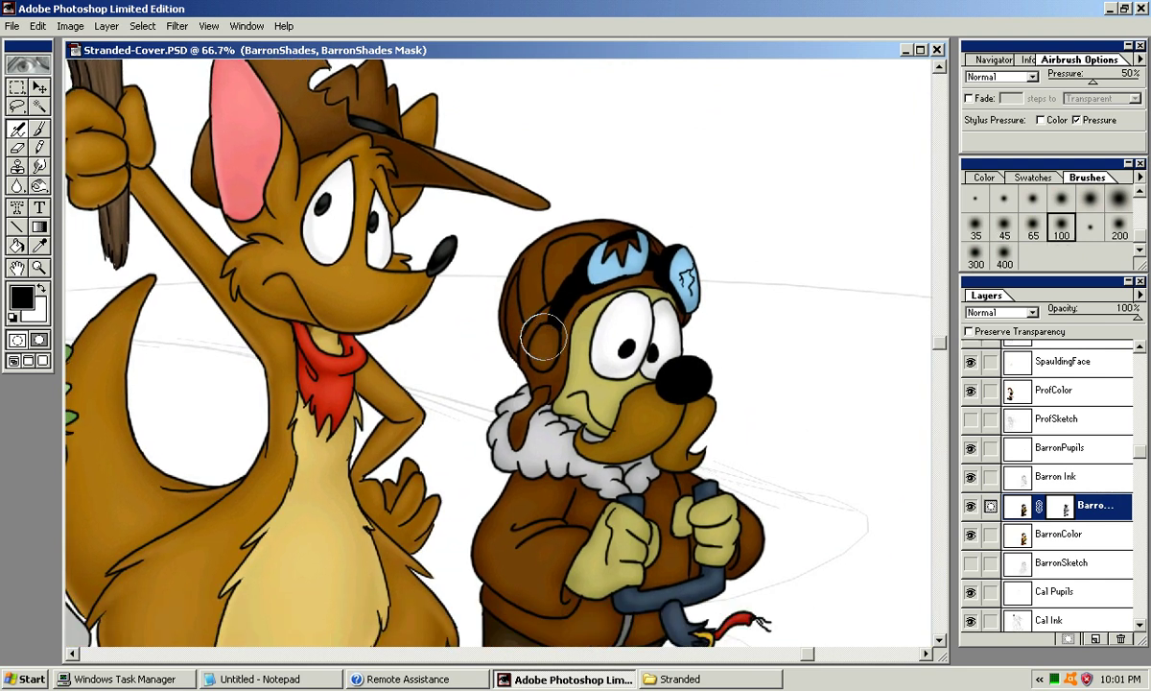
{"action": "left_click_drag", "start_coordinate": [810, 258], "coordinate": [798, 134]}
Step: Touch up the mask around the jacket sleeve and cuff with a small soft brush
{"action": "left_click", "coordinate": [1061, 198]}
{"action": "key", "text": "bracketleft"}
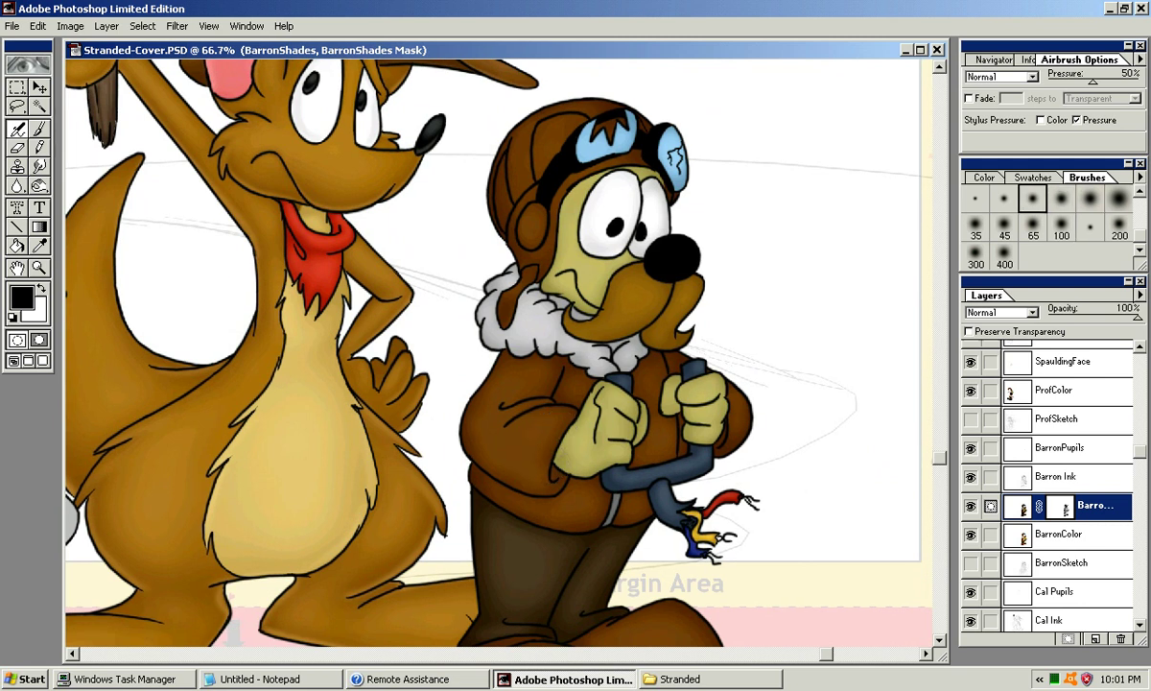
{"action": "key", "text": "bracketright"}
{"action": "key", "text": "bracketright"}
{"action": "key", "text": "bracketright"}
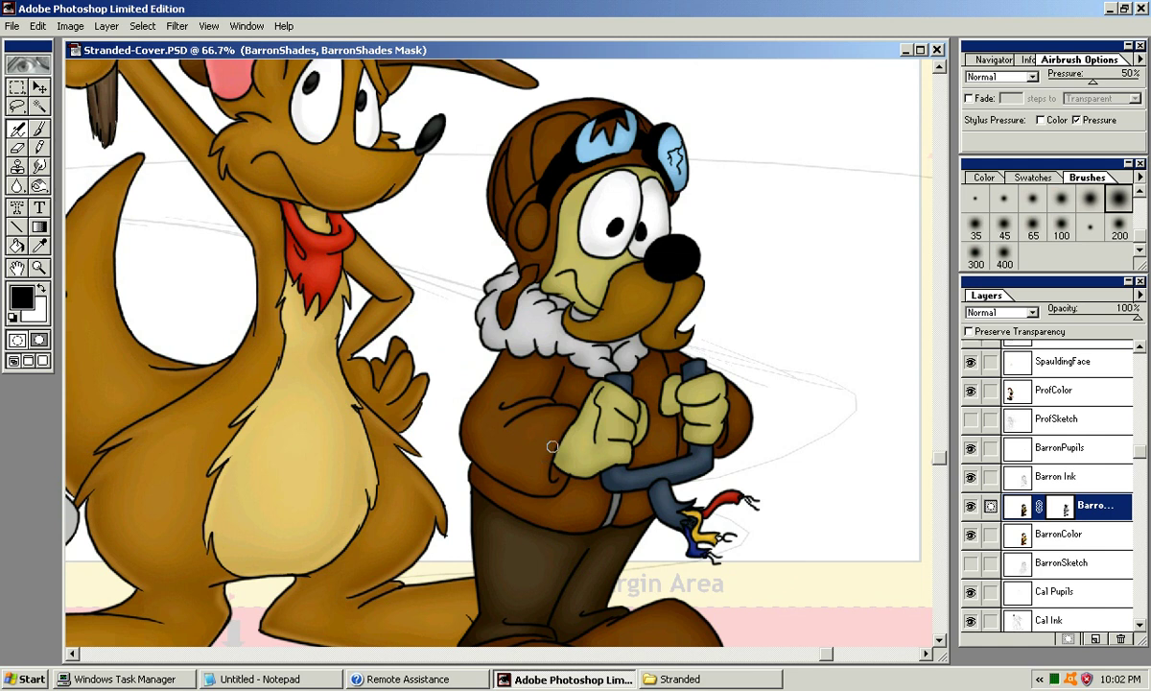
{"action": "left_click_drag", "start_coordinate": [499, 384], "coordinate": [712, 453]}
{"action": "left_click_drag", "start_coordinate": [706, 409], "coordinate": [612, 438]}
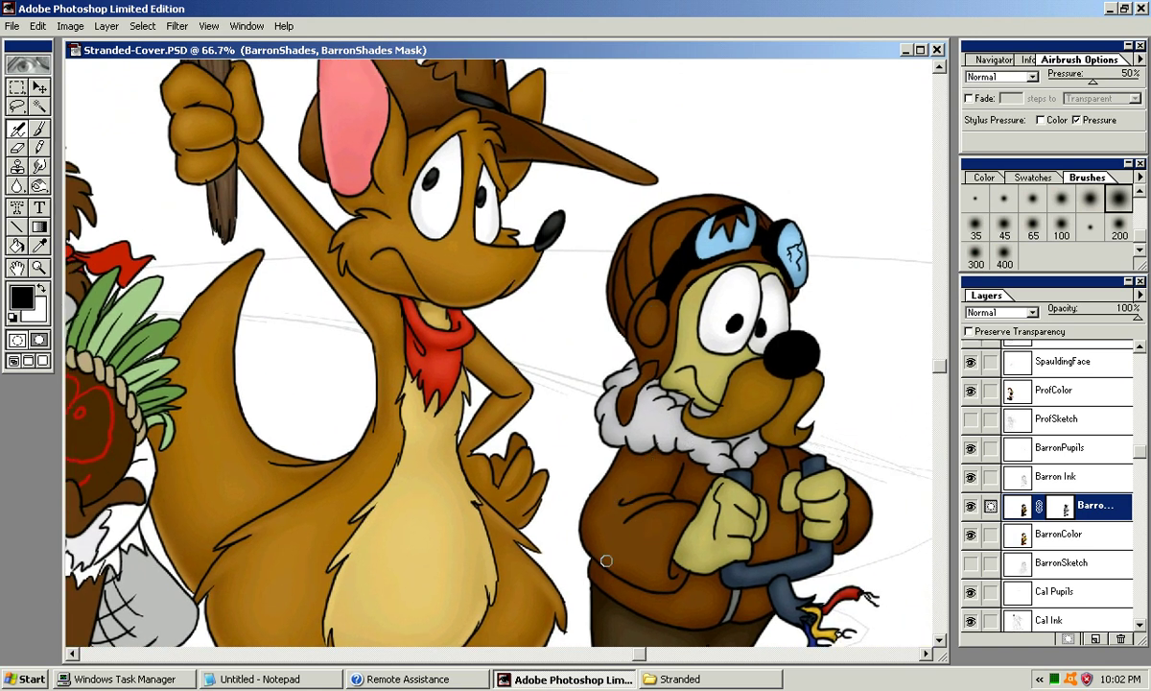
Step: Airbrush the mask over the jacket's lower sleeve in black with the 45-pixel brush
{"action": "left_click_drag", "start_coordinate": [793, 388], "coordinate": [778, 347]}
{"action": "left_click", "coordinate": [1061, 227]}
{"action": "left_click", "coordinate": [1004, 226]}
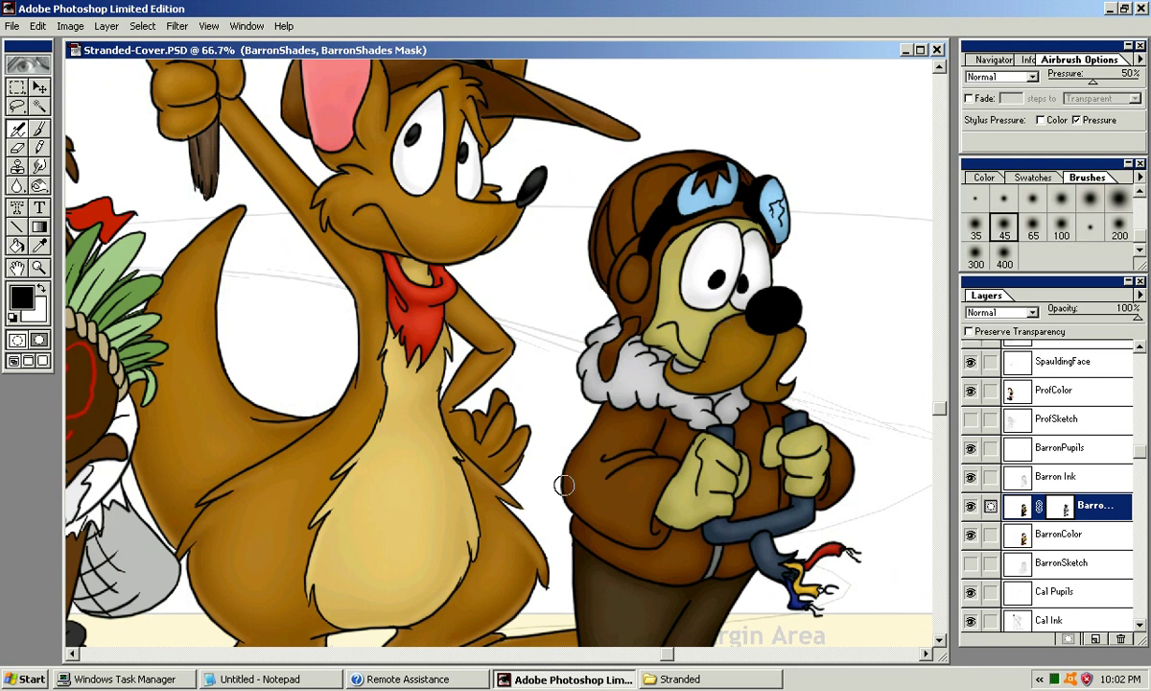
{"action": "left_click_drag", "start_coordinate": [587, 452], "coordinate": [609, 507]}
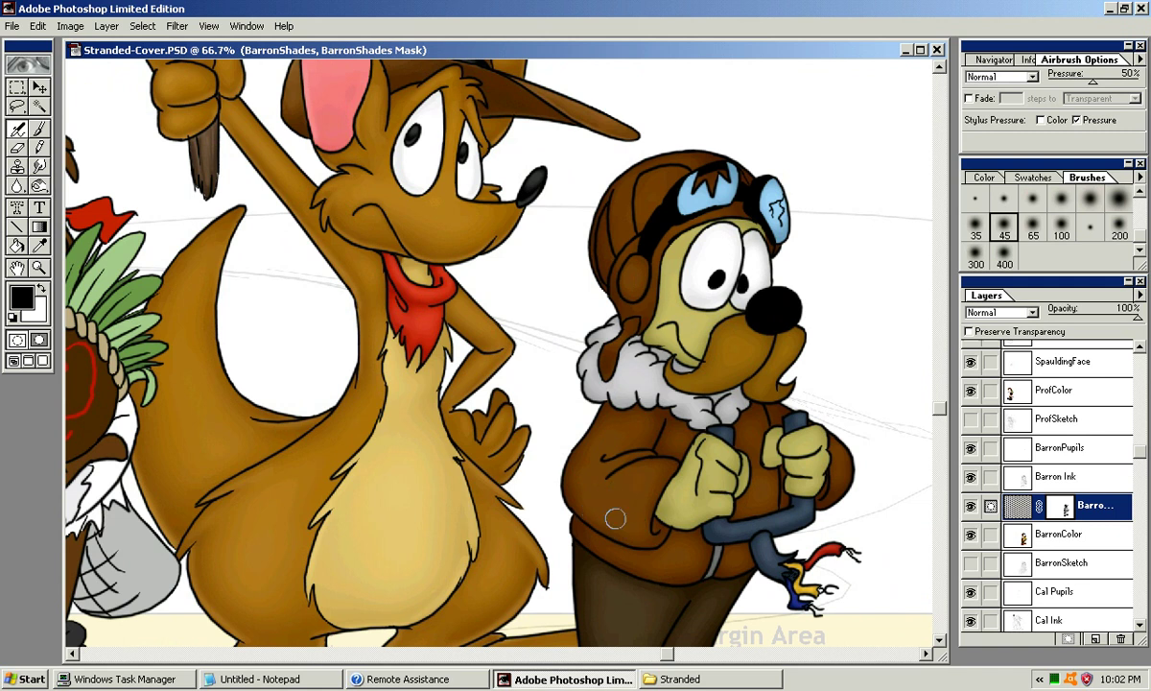
Step: Touch up the mask on the fur collar below the mustache in white with a small soft brush
{"action": "key", "text": "x"}
{"action": "mouse_move", "coordinate": [719, 435]}
{"action": "left_mouse_down"}
{"action": "mouse_move", "coordinate": [664, 403]}
{"action": "mouse_move", "coordinate": [656, 413]}
{"action": "mouse_move", "coordinate": [726, 358]}
{"action": "left_mouse_up"}
{"action": "left_click_drag", "start_coordinate": [712, 217], "coordinate": [656, 377]}
{"action": "left_click", "coordinate": [1032, 199]}
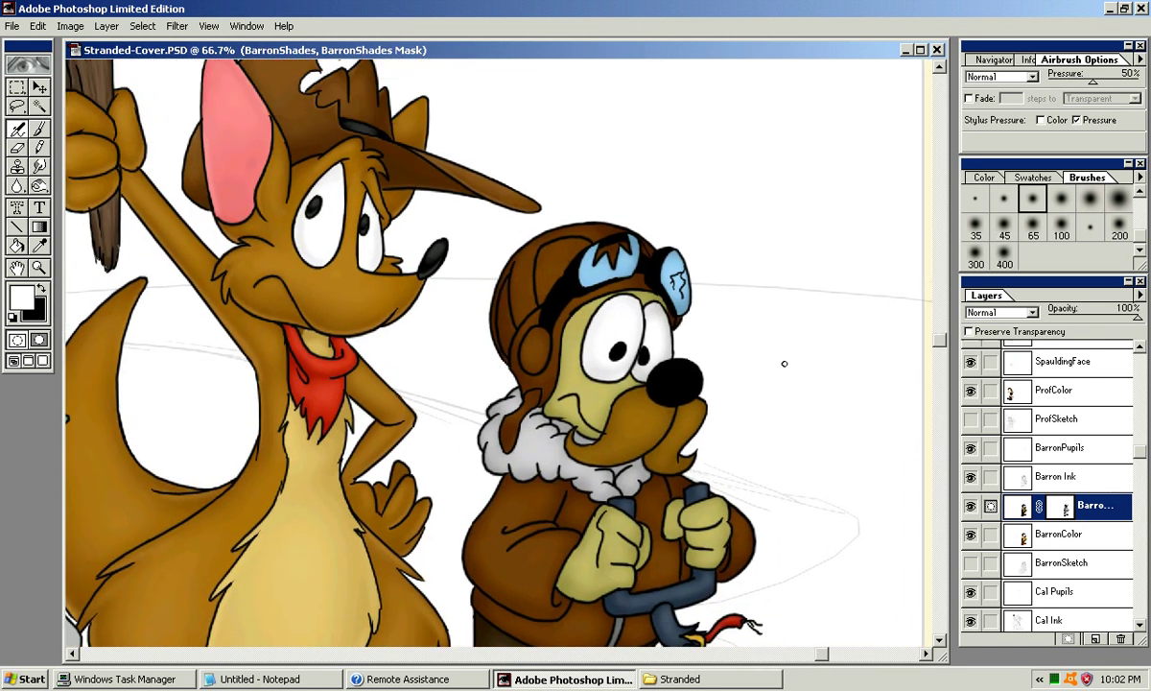
{"action": "key", "text": "ctrl+plus"}
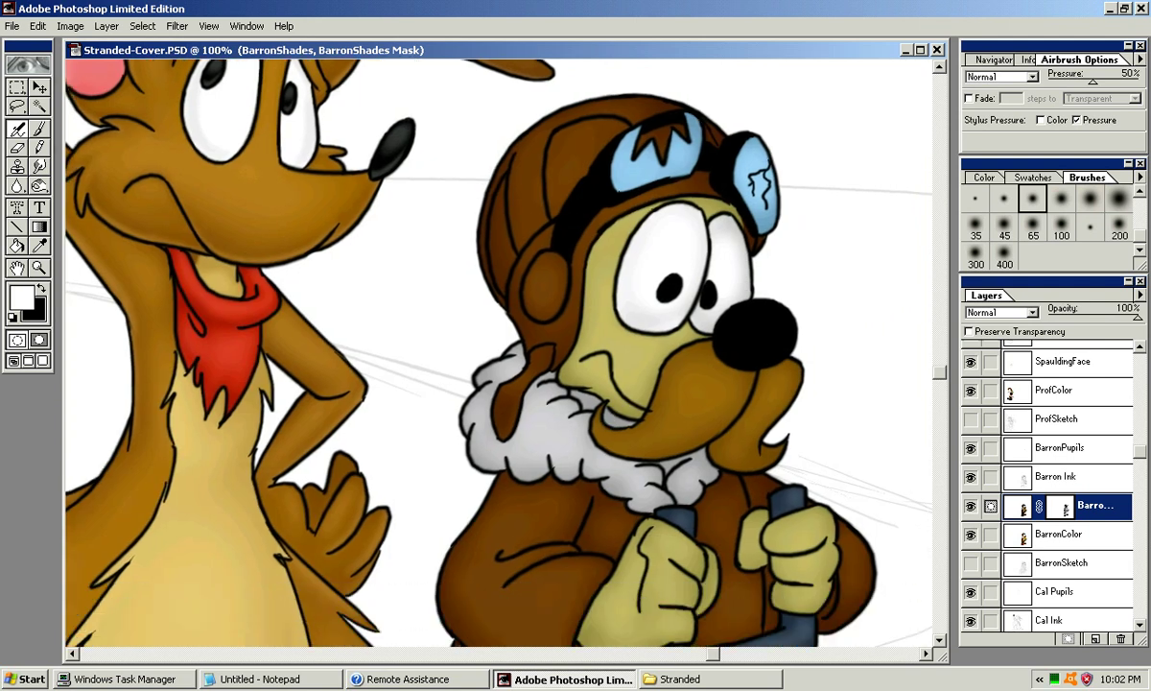
{"action": "left_click_drag", "start_coordinate": [664, 470], "coordinate": [692, 458]}
Step: Airbrush the mask over the trousers around the central crease in black with the 35-pixel brush
{"action": "left_click_drag", "start_coordinate": [672, 518], "coordinate": [680, 141]}
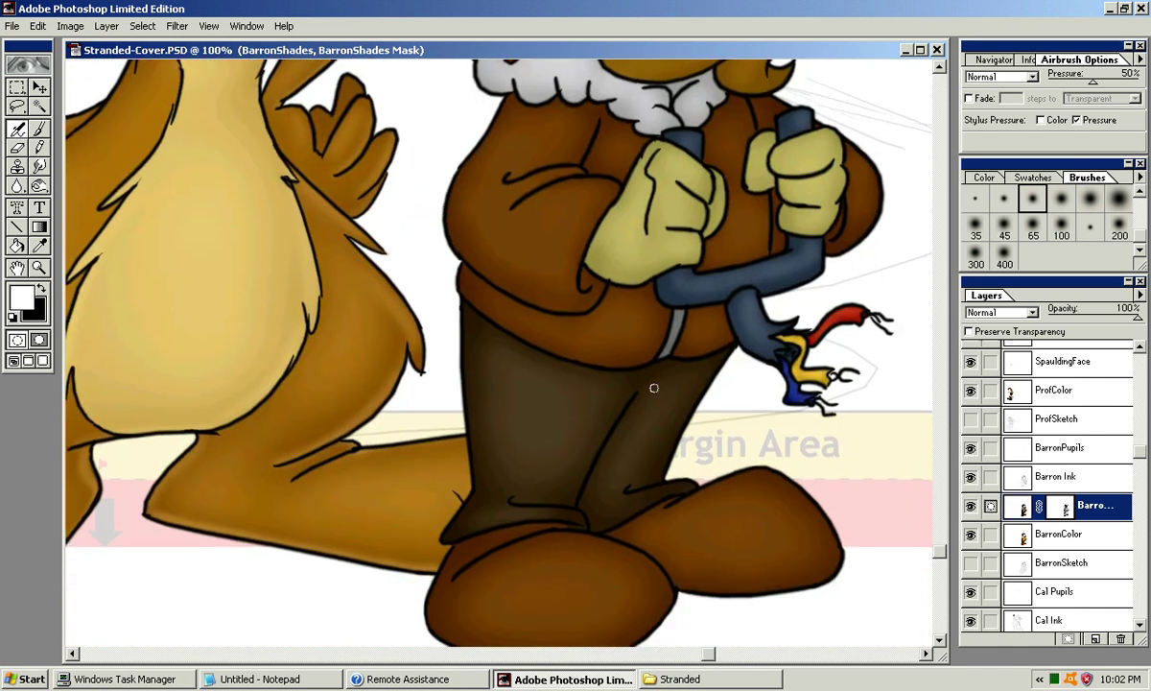
{"action": "key", "text": "x"}
{"action": "key", "text": "bracketright"}
{"action": "key", "text": "bracketright"}
{"action": "key", "text": "bracketright"}
{"action": "key", "text": "bracketright"}
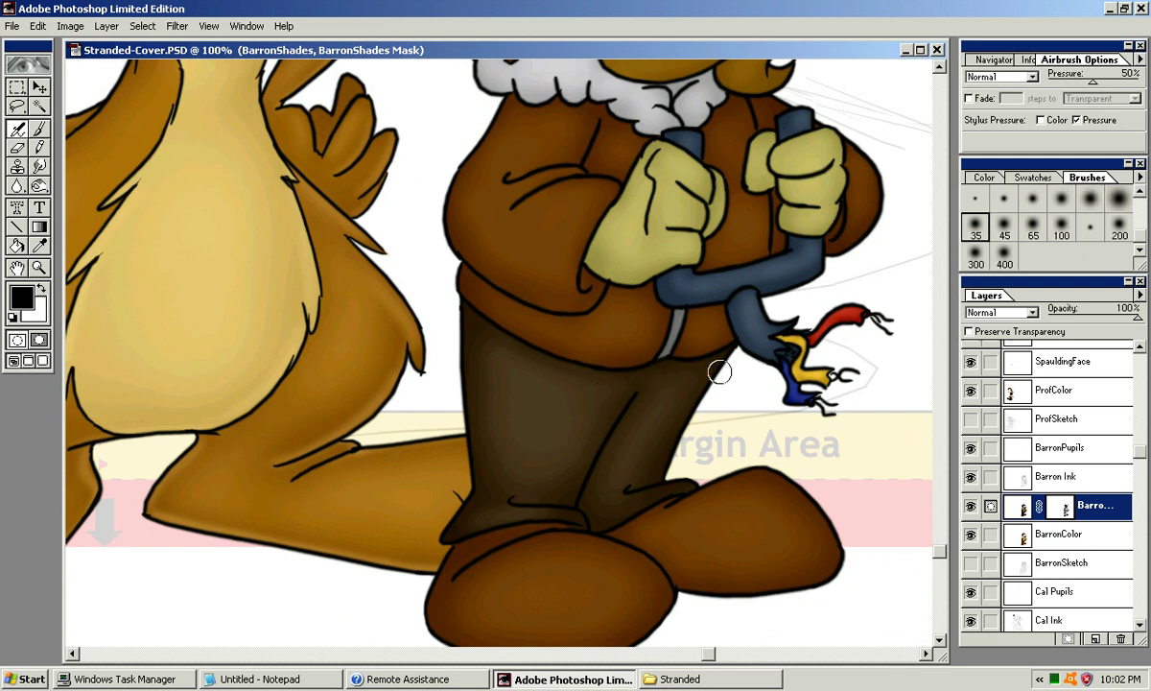
{"action": "mouse_move", "coordinate": [575, 426]}
{"action": "left_mouse_down"}
{"action": "mouse_move", "coordinate": [642, 397]}
{"action": "mouse_move", "coordinate": [574, 427]}
{"action": "mouse_move", "coordinate": [586, 394]}
{"action": "mouse_move", "coordinate": [658, 372]}
{"action": "left_mouse_up"}
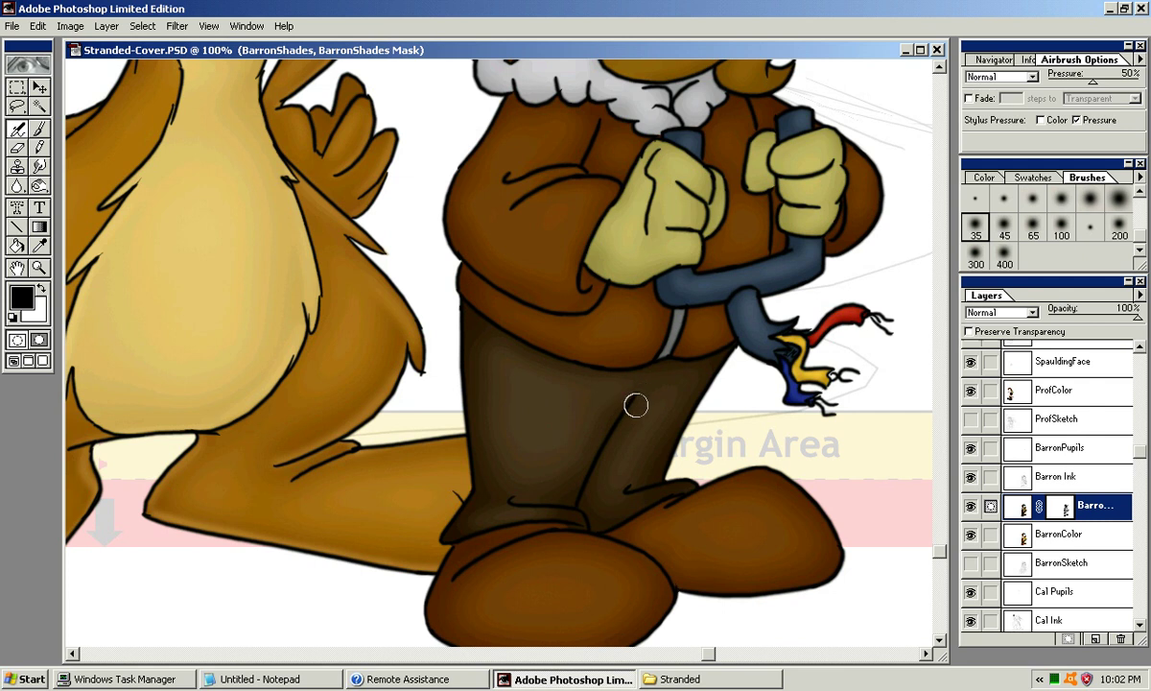
Step: Refine the mask on the upper trousers below the waistband with the 35-pixel brush, using white and then black paint
{"action": "key", "text": "x"}
{"action": "key", "text": "x"}
{"action": "key", "text": "x"}
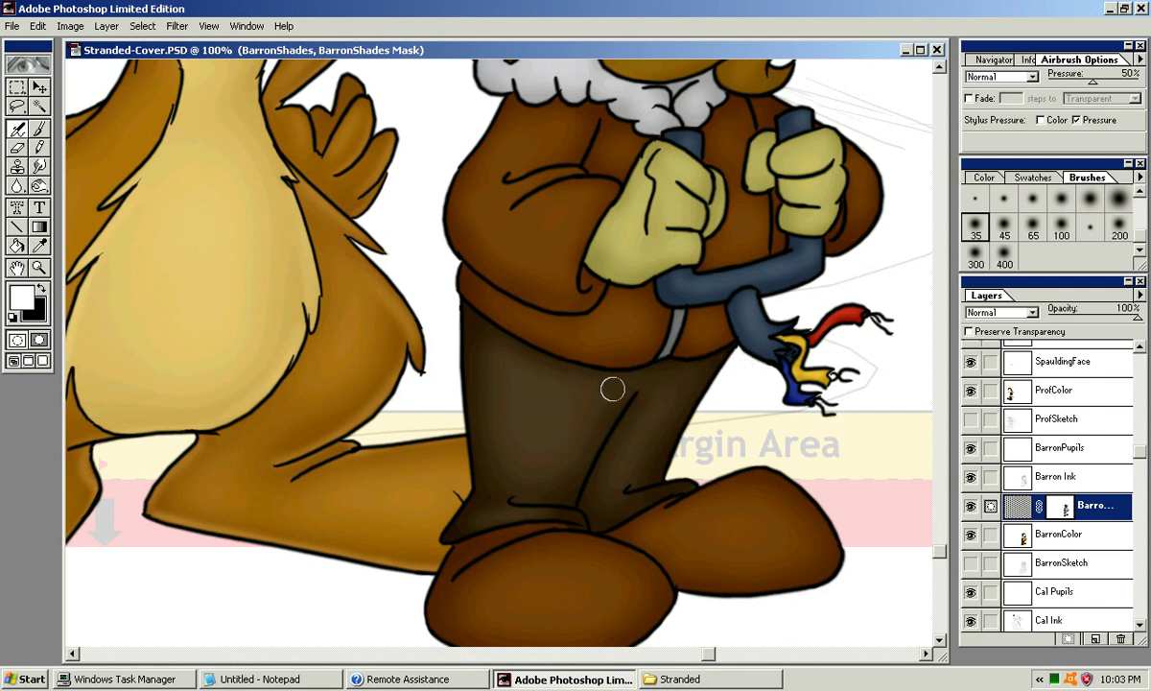
{"action": "mouse_move", "coordinate": [572, 376]}
{"action": "left_mouse_down"}
{"action": "mouse_move", "coordinate": [530, 439]}
{"action": "mouse_move", "coordinate": [592, 402]}
{"action": "left_mouse_up"}
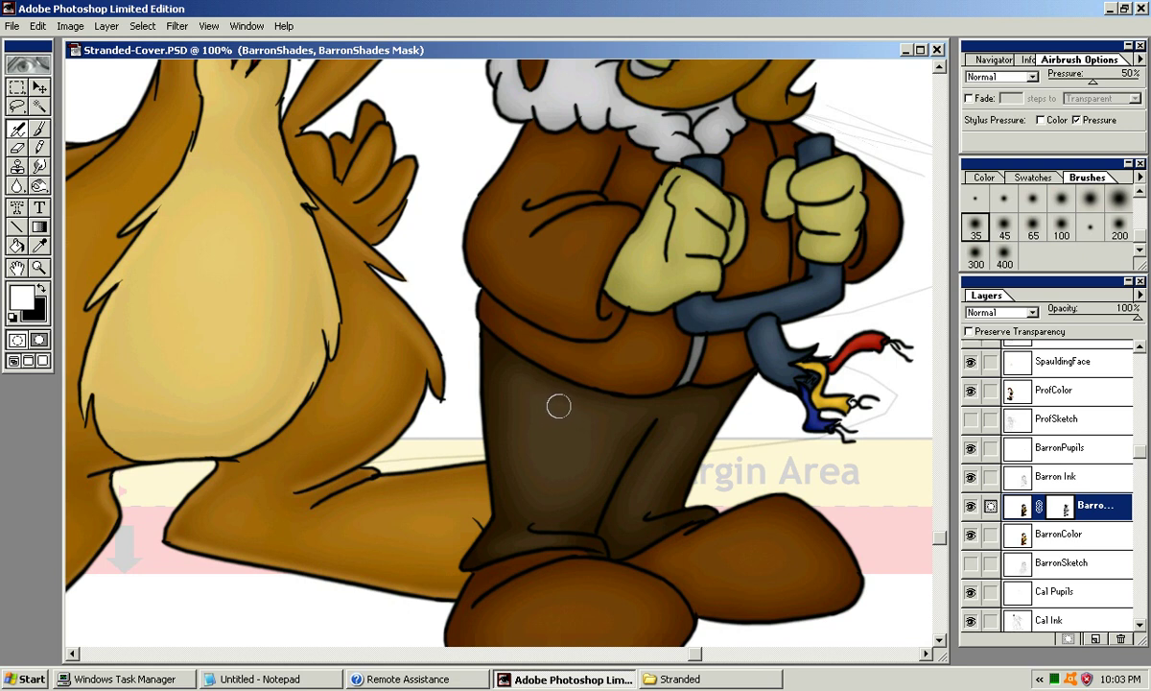
{"action": "key", "text": "x"}
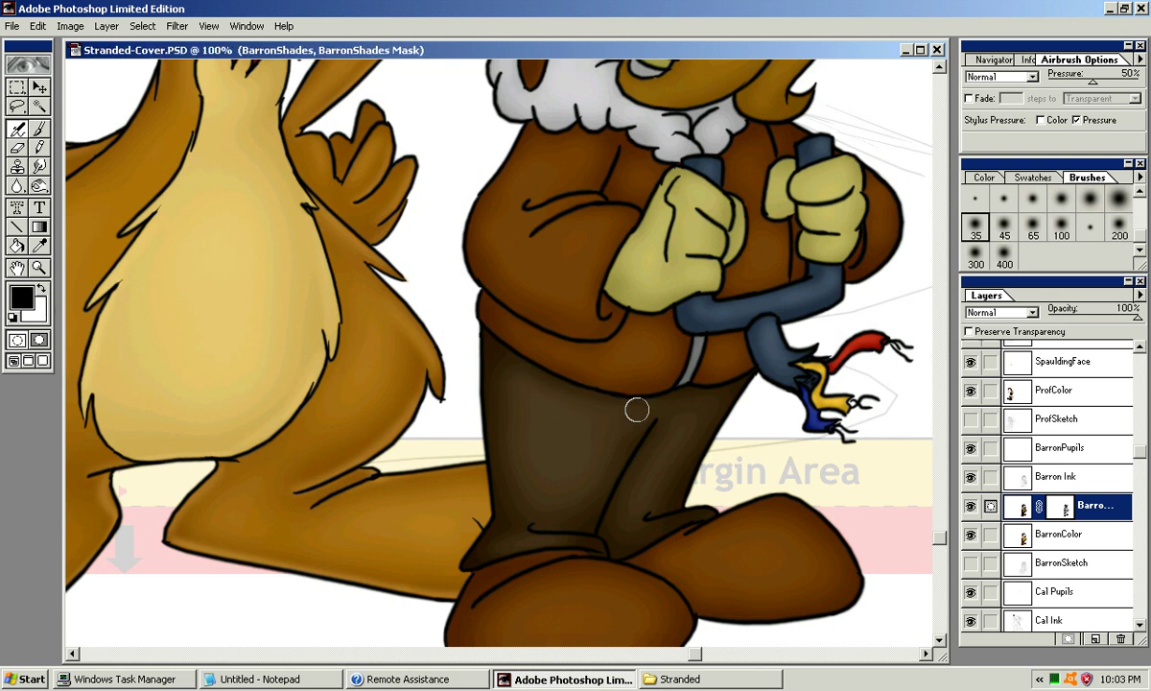
{"action": "mouse_move", "coordinate": [524, 373]}
{"action": "left_mouse_down"}
{"action": "mouse_move", "coordinate": [630, 407]}
{"action": "mouse_move", "coordinate": [517, 381]}
{"action": "mouse_move", "coordinate": [502, 361]}
{"action": "mouse_move", "coordinate": [517, 395]}
{"action": "left_mouse_up"}
Step: Airbrush the mask along the trouser cuff above the rear shoe in black with a small soft brush
{"action": "left_click", "coordinate": [1033, 200]}
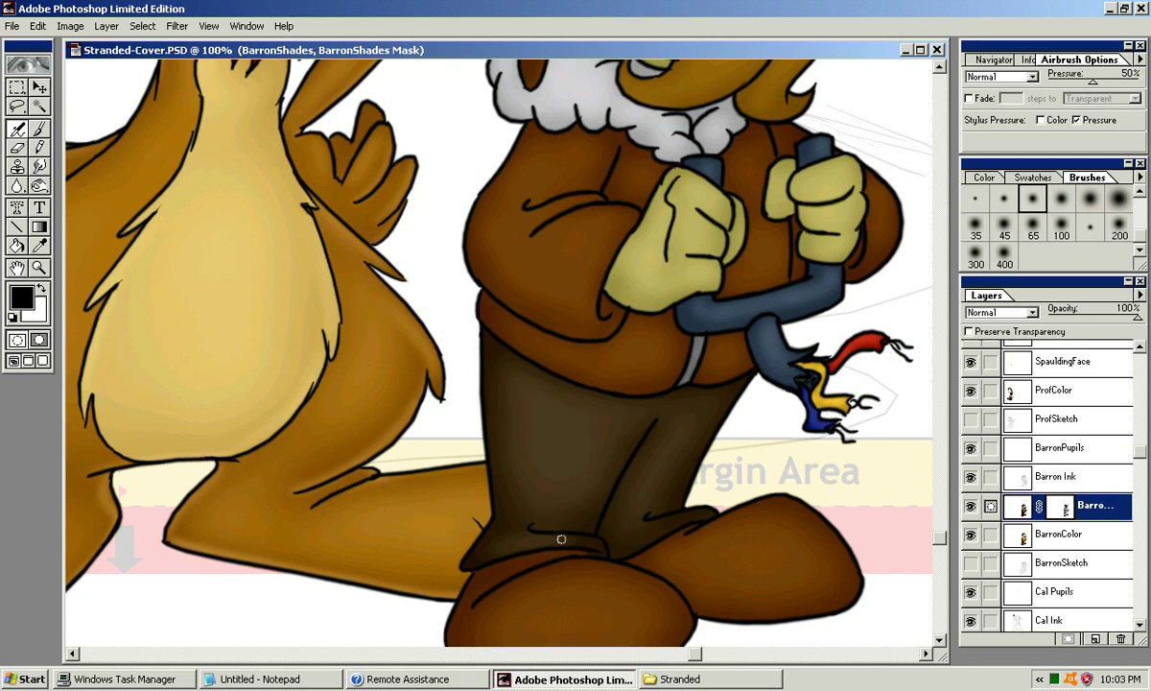
{"action": "key", "text": "bracketright"}
{"action": "key", "text": "bracketright"}
{"action": "key", "text": "bracketright"}
{"action": "key", "text": "bracketright"}
{"action": "key", "text": "bracketright"}
{"action": "key", "text": "bracketright"}
{"action": "key", "text": "bracketright"}
{"action": "key", "text": "bracketright"}
{"action": "key", "text": "bracketleft"}
{"action": "key", "text": "bracketleft"}
{"action": "key", "text": "bracketleft"}
{"action": "key", "text": "bracketleft"}
{"action": "key", "text": "bracketleft"}
{"action": "key", "text": "bracketleft"}
{"action": "left_click_drag", "start_coordinate": [695, 518], "coordinate": [625, 552]}
Step: Airbrush the mask over the lower trouser legs and front cuff in black with the 45-pixel brush
{"action": "left_click_drag", "start_coordinate": [722, 458], "coordinate": [700, 511]}
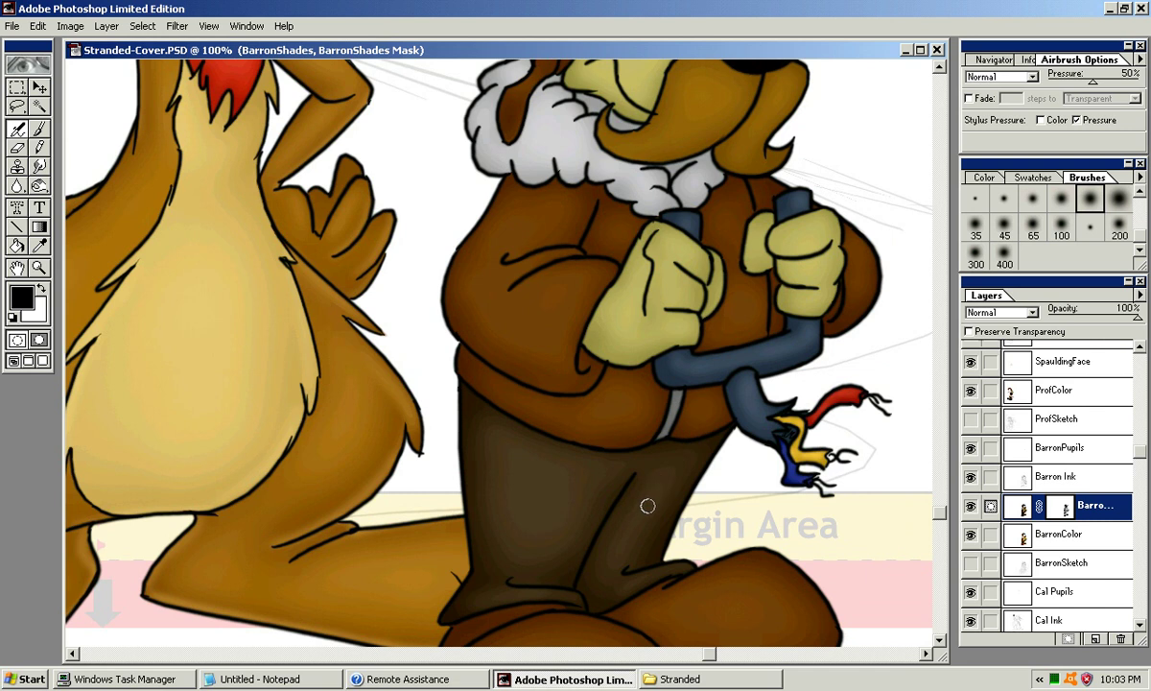
{"action": "key", "text": "x"}
{"action": "key", "text": "bracketright"}
{"action": "key", "text": "bracketright"}
{"action": "key", "text": "bracketright"}
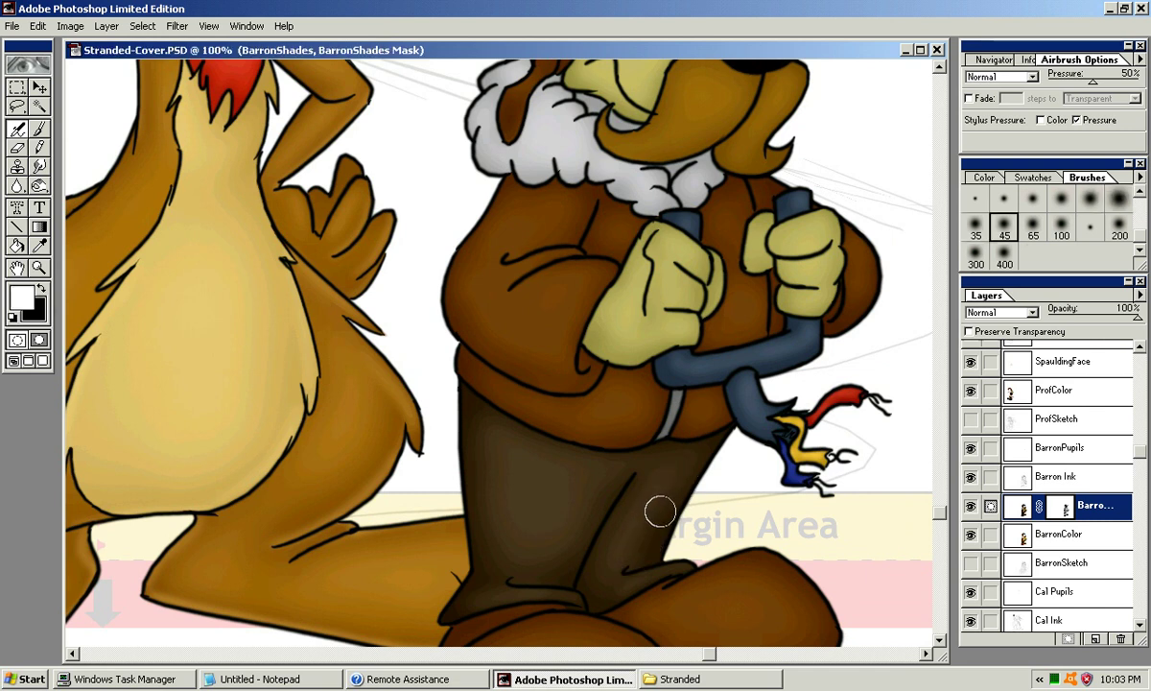
{"action": "key", "text": "x"}
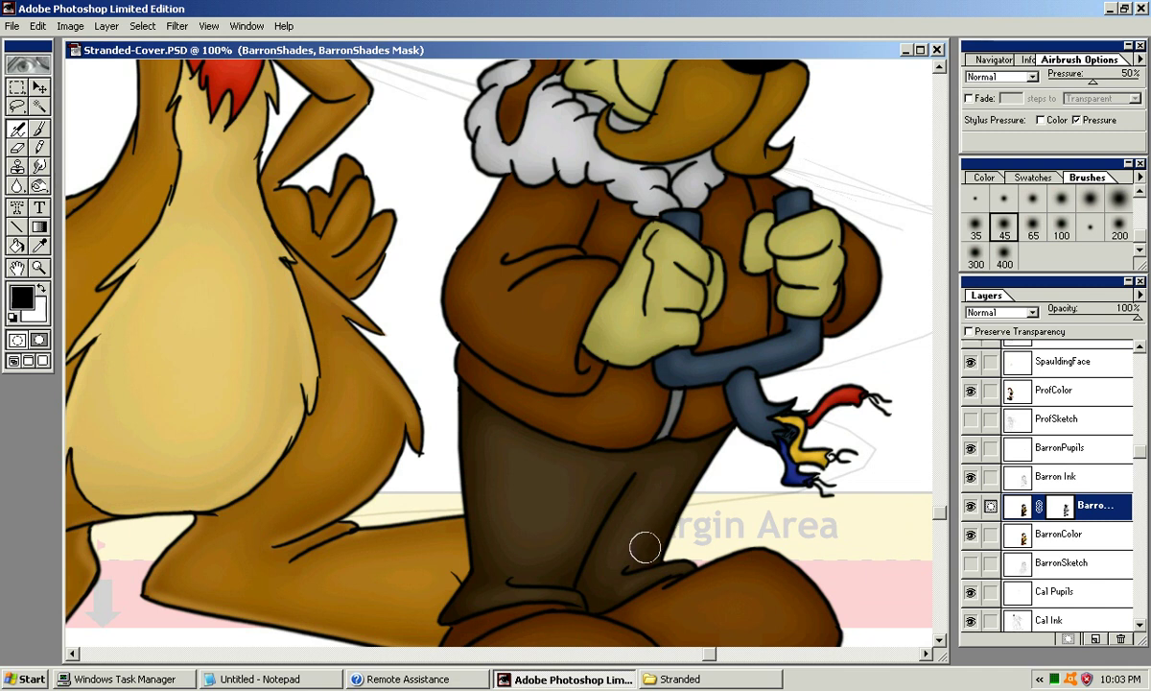
{"action": "mouse_move", "coordinate": [599, 599]}
{"action": "left_mouse_down"}
{"action": "mouse_move", "coordinate": [506, 546]}
{"action": "mouse_move", "coordinate": [494, 578]}
{"action": "left_mouse_up"}
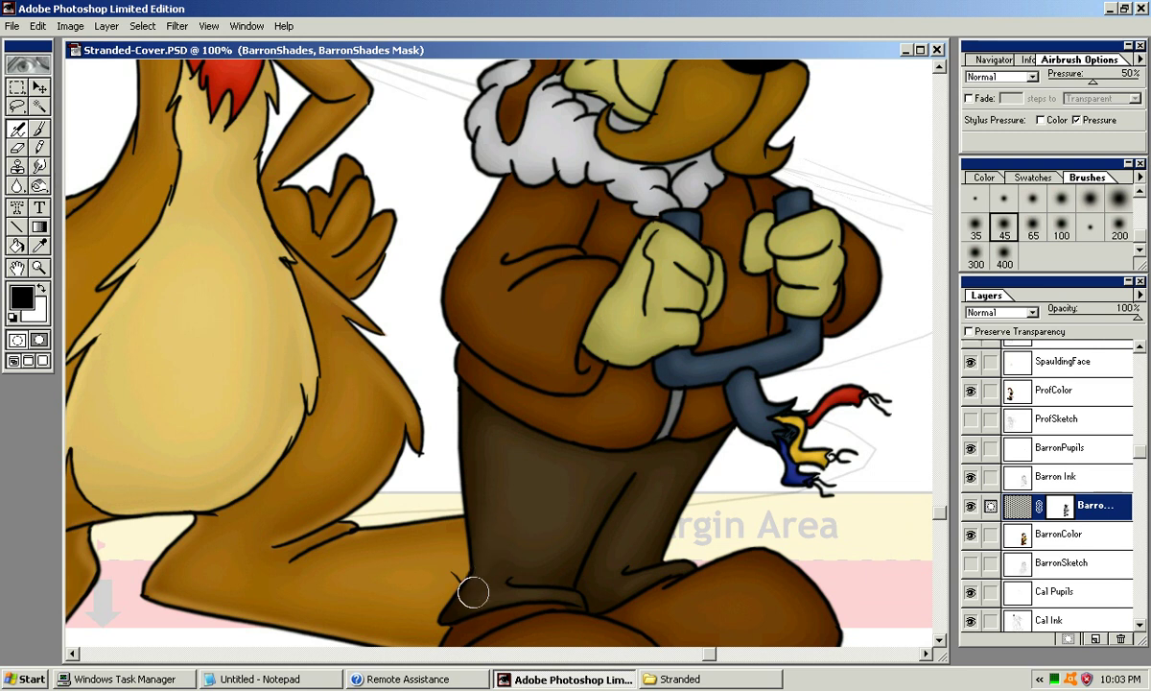
{"action": "left_click_drag", "start_coordinate": [616, 590], "coordinate": [637, 457]}
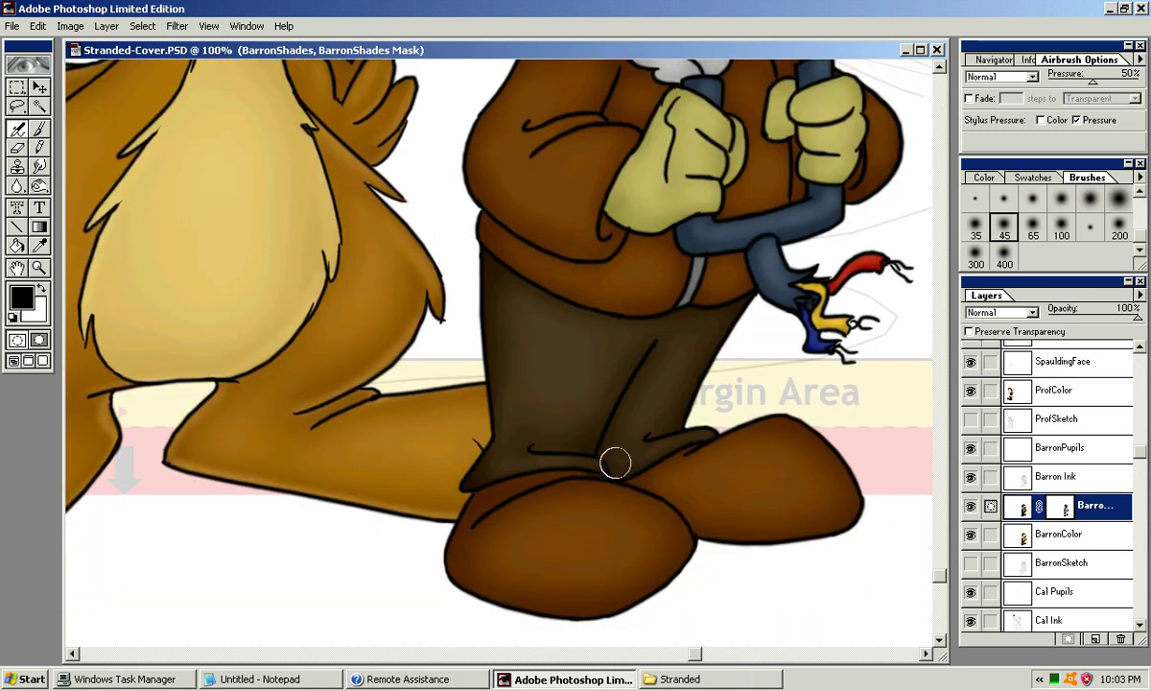
{"action": "left_click_drag", "start_coordinate": [537, 403], "coordinate": [500, 435]}
Step: Airbrush the mask over the jacket's waist beneath the front glove in black with the 35-pixel brush
{"action": "left_click_drag", "start_coordinate": [625, 283], "coordinate": [604, 492]}
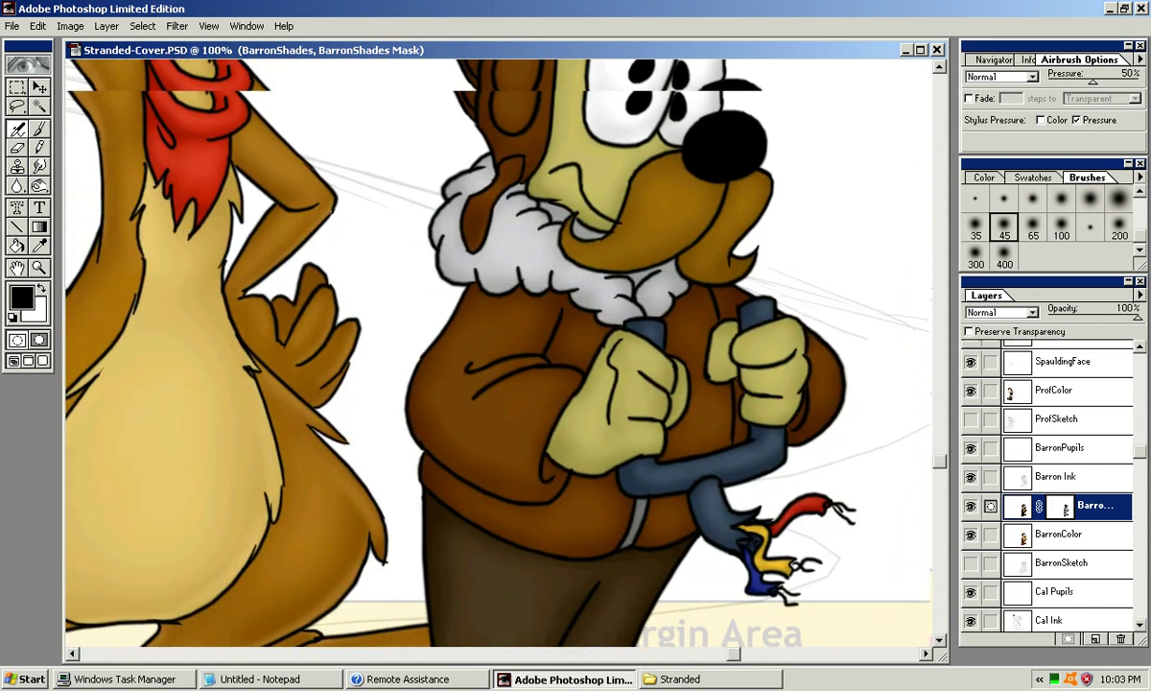
{"action": "left_click", "coordinate": [1061, 200]}
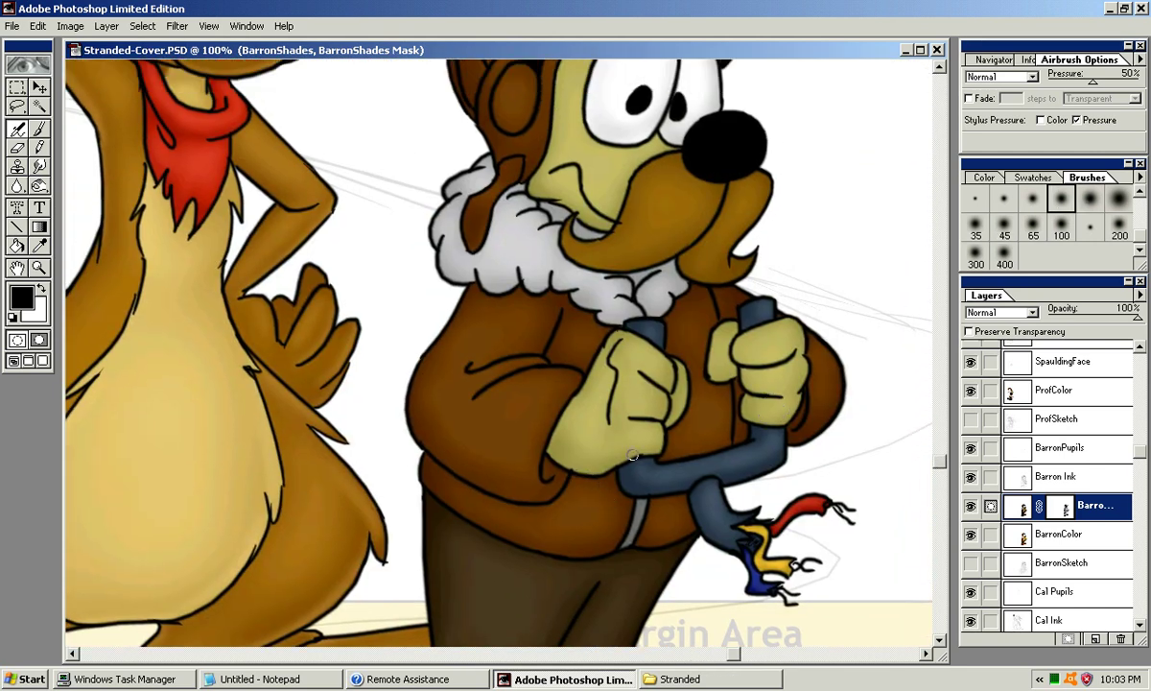
{"action": "key", "text": "bracketright"}
{"action": "key", "text": "bracketright"}
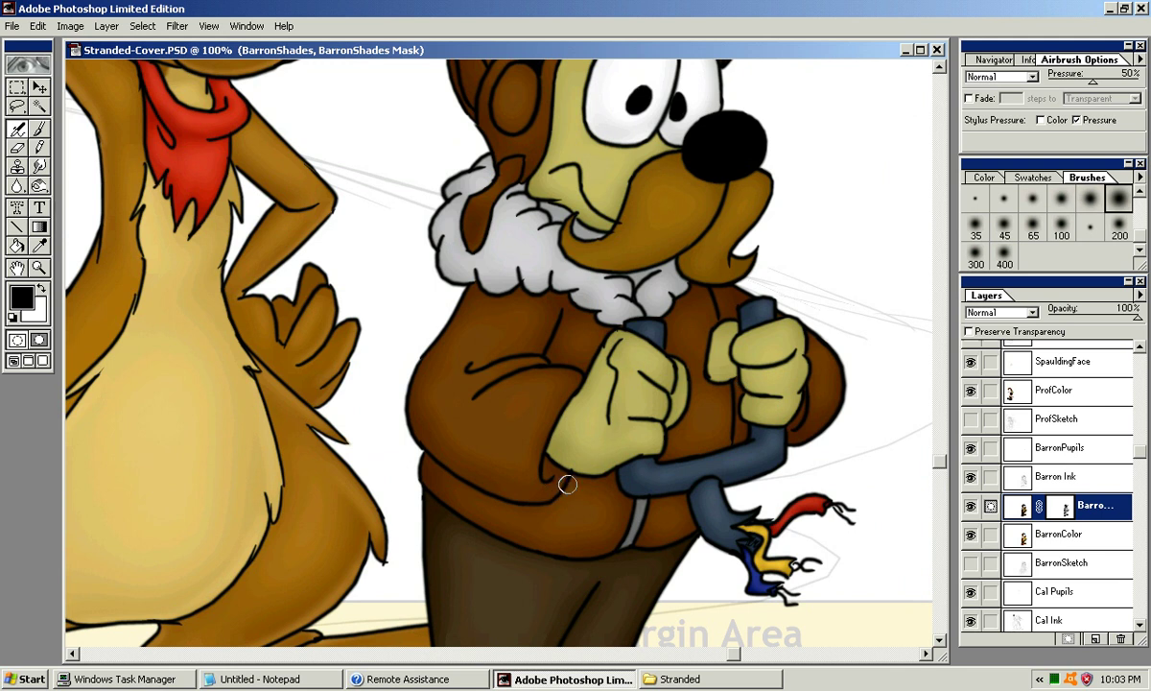
{"action": "key", "text": "bracketright"}
{"action": "key", "text": "bracketright"}
{"action": "key", "text": "bracketright"}
{"action": "key", "text": "bracketleft"}
{"action": "key", "text": "bracketleft"}
{"action": "mouse_move", "coordinate": [593, 489]}
{"action": "left_mouse_down"}
{"action": "mouse_move", "coordinate": [609, 484]}
{"action": "mouse_move", "coordinate": [619, 507]}
{"action": "mouse_move", "coordinate": [605, 512]}
{"action": "left_mouse_up"}
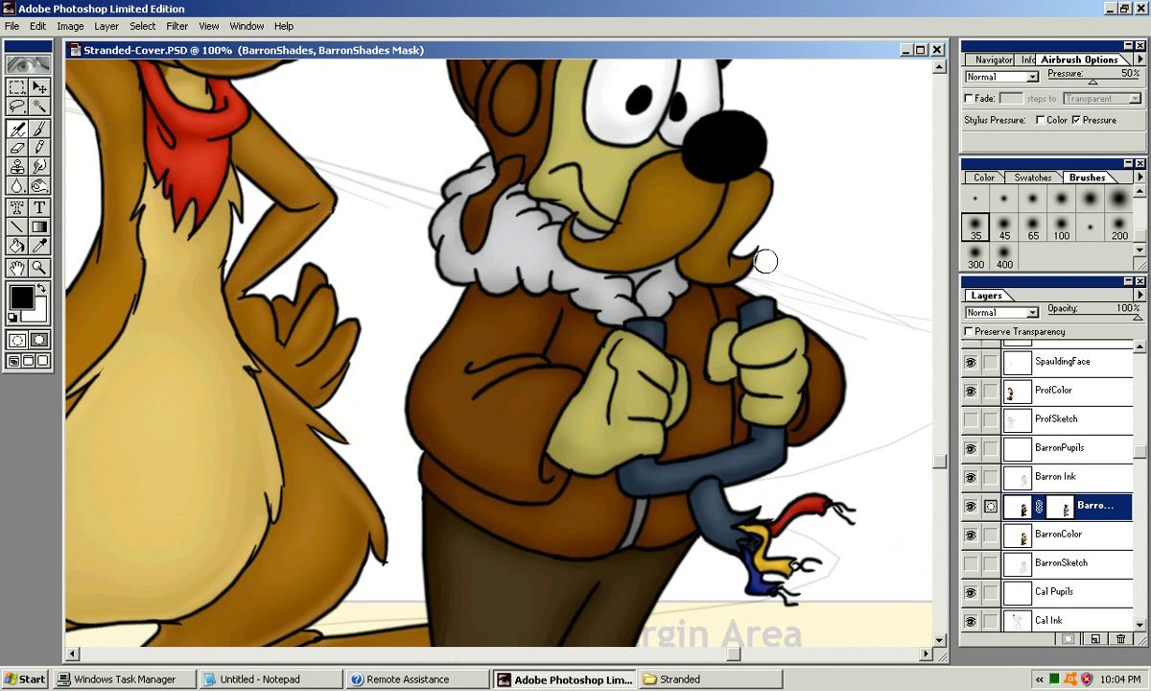
Step: Examine the coloring of the duck and kangaroo and the shading on the aviator's helmet and face
{"action": "scroll", "coordinate": [606, 301], "scroll_direction": "up", "scroll_amount": 3}
{"action": "mouse_move", "coordinate": [499, 288]}
{"action": "left_mouse_down"}
{"action": "mouse_move", "coordinate": [569, 441]}
{"action": "mouse_move", "coordinate": [758, 521]}
{"action": "left_mouse_up"}
{"action": "left_click_drag", "start_coordinate": [336, 384], "coordinate": [822, 278]}
{"action": "scroll", "coordinate": [499, 346], "scroll_direction": "left", "scroll_amount": 1}
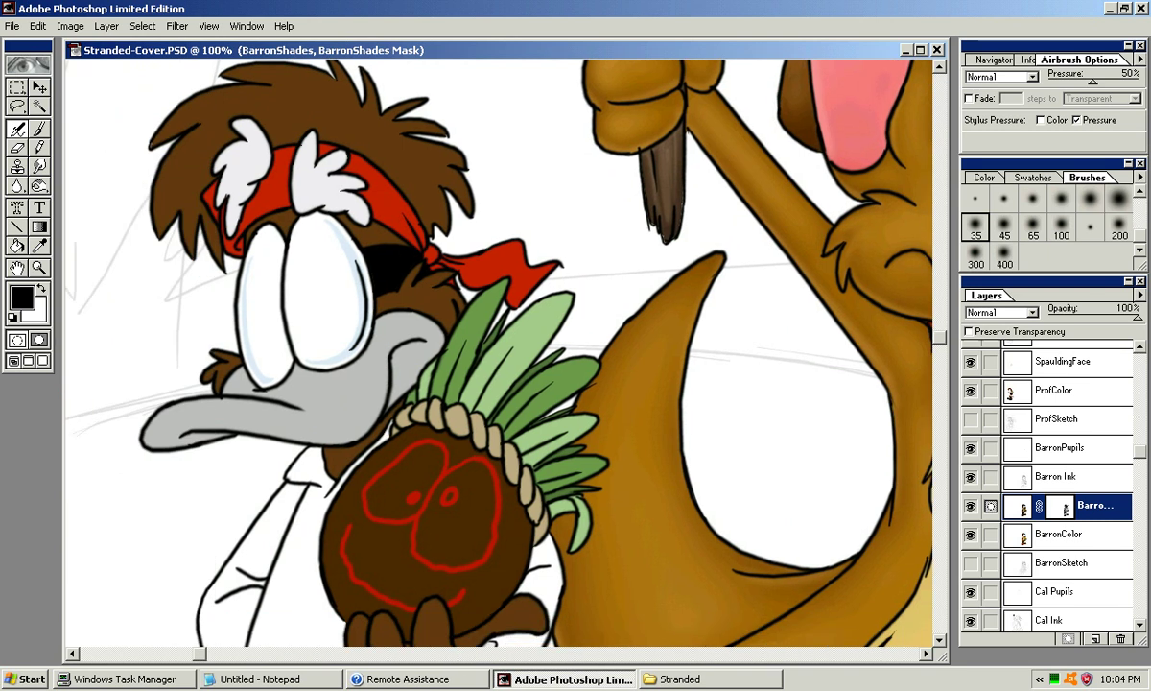
{"action": "scroll", "coordinate": [499, 346], "scroll_direction": "right", "scroll_amount": 10}
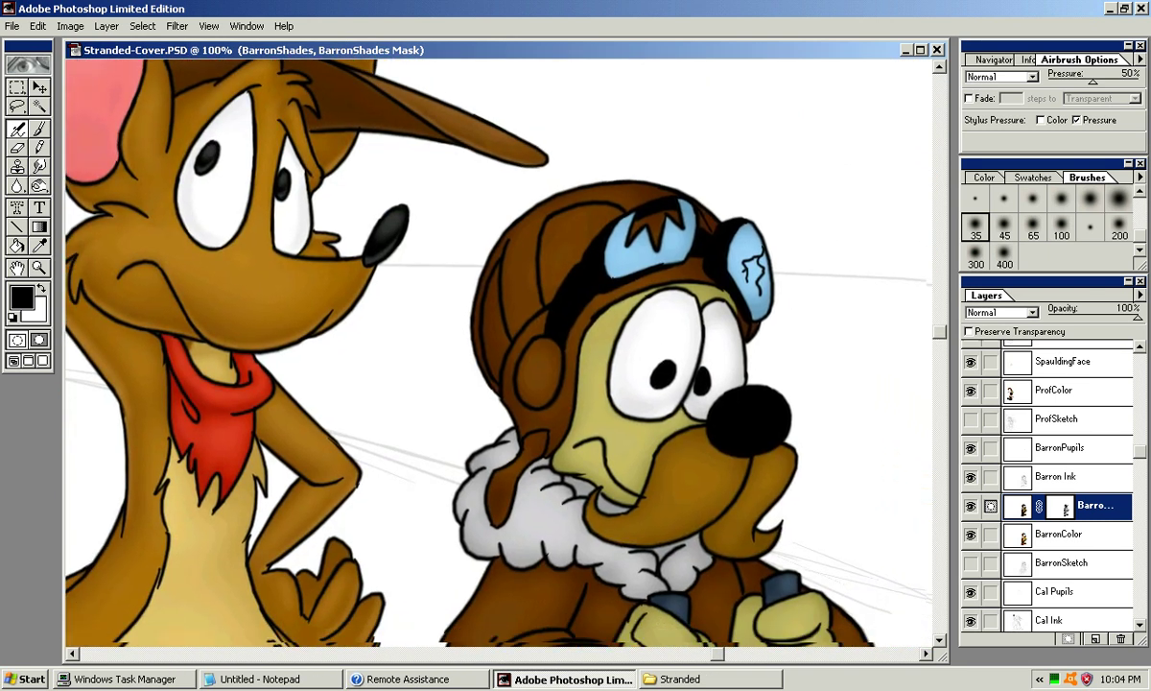
{"action": "left_click_drag", "start_coordinate": [568, 367], "coordinate": [545, 348]}
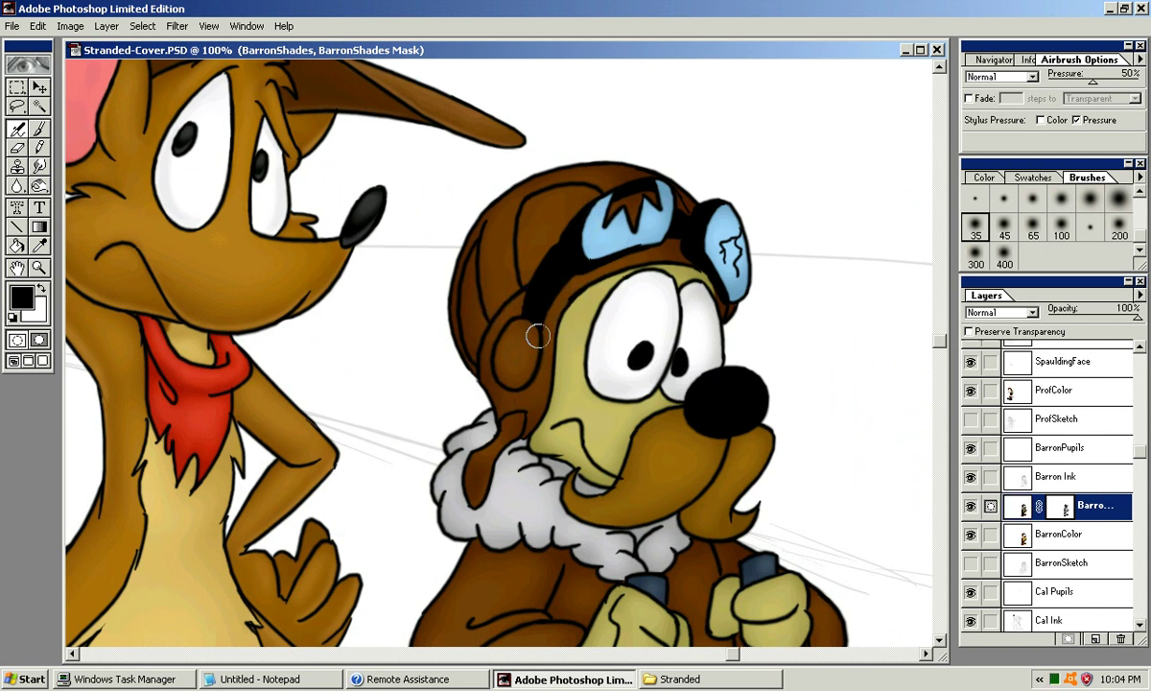
{"action": "left_click_drag", "start_coordinate": [526, 329], "coordinate": [555, 137]}
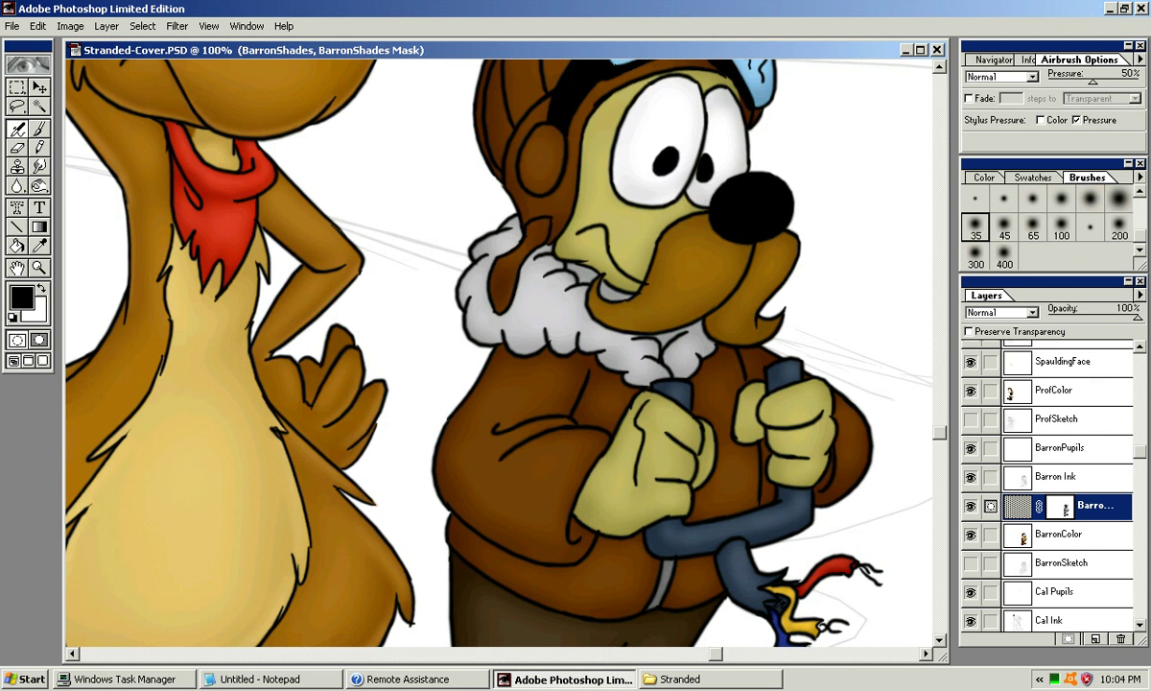
Step: Airbrush the mask over the aviator's fur collar in black, using a small soft brush and the 45-pixel brush
{"action": "left_click", "coordinate": [1090, 200]}
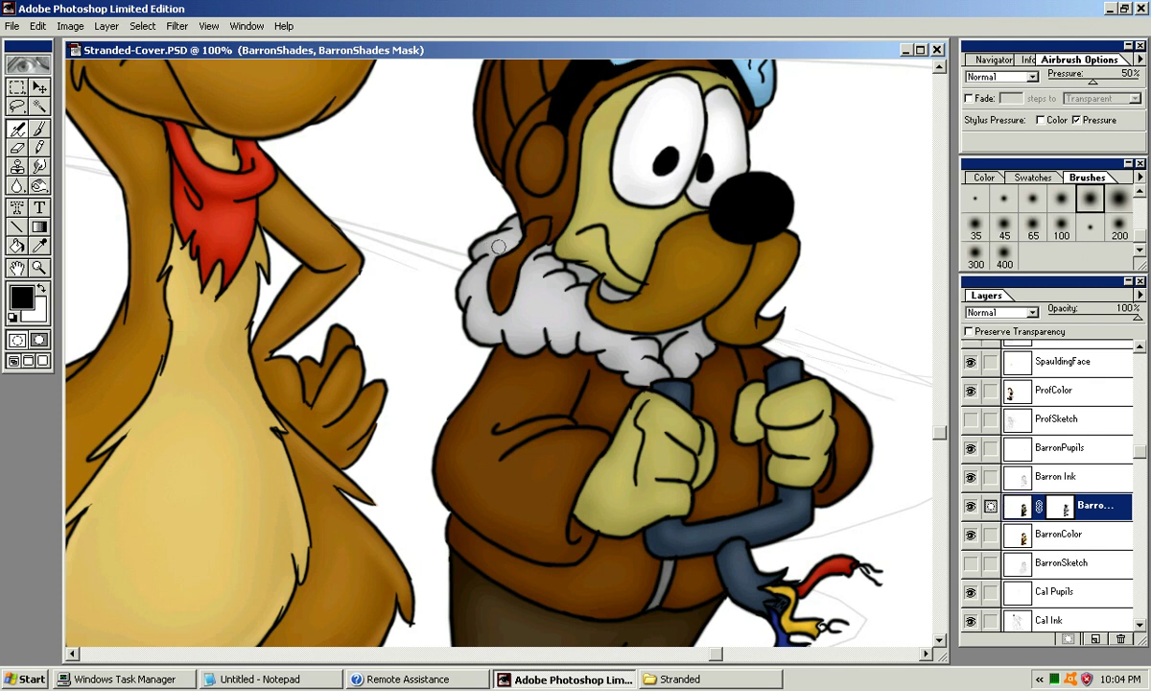
{"action": "left_click_drag", "start_coordinate": [498, 252], "coordinate": [475, 281]}
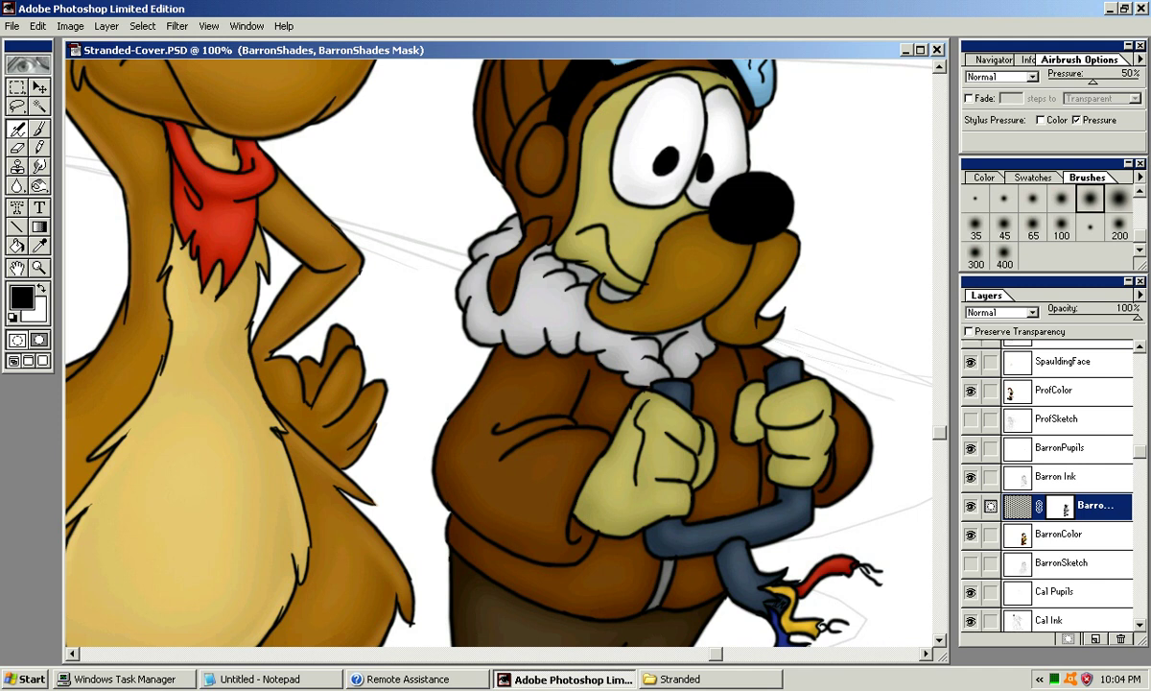
{"action": "left_click", "coordinate": [1061, 226]}
{"action": "left_click", "coordinate": [1003, 226]}
{"action": "left_click_drag", "start_coordinate": [533, 279], "coordinate": [556, 296]}
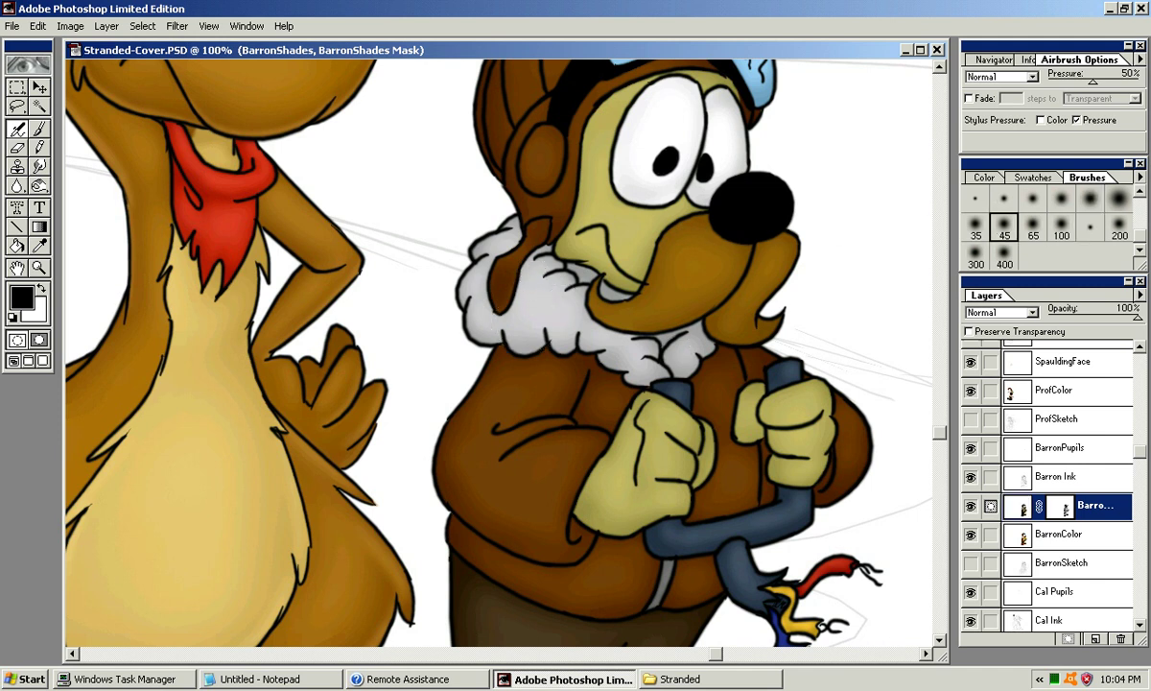
{"action": "left_click", "coordinate": [1119, 198]}
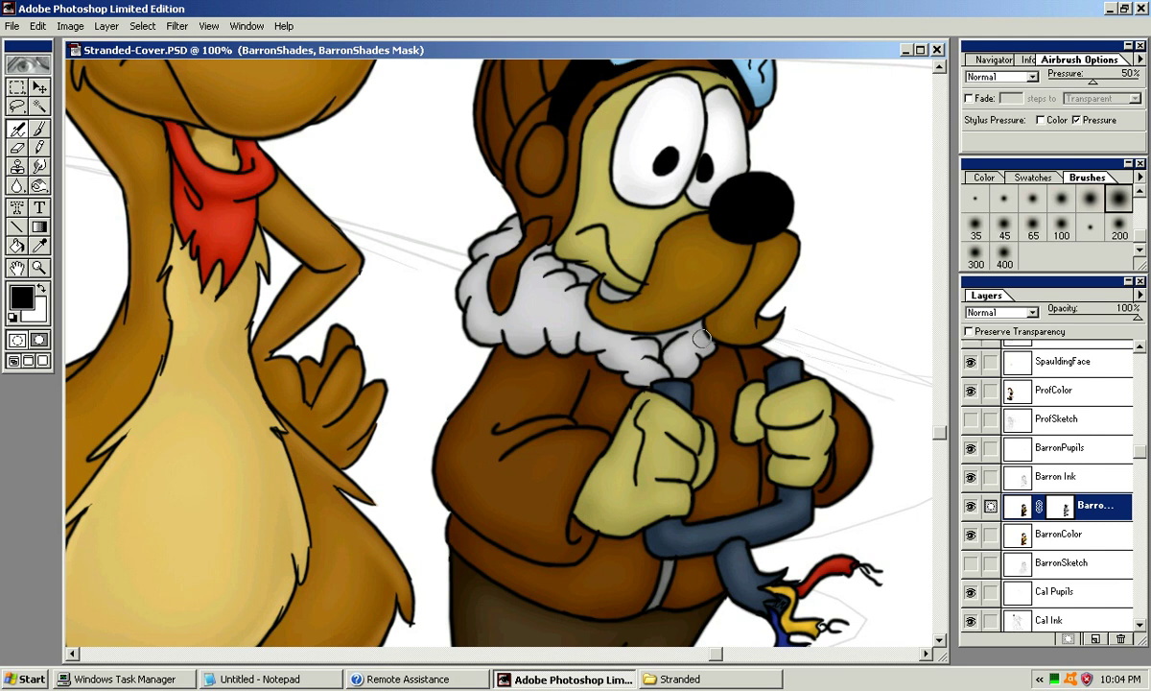
Step: Airbrush the mask over the lower part of the jacket's front sleeve in black with the 45-pixel brush
{"action": "left_click_drag", "start_coordinate": [677, 169], "coordinate": [713, 309]}
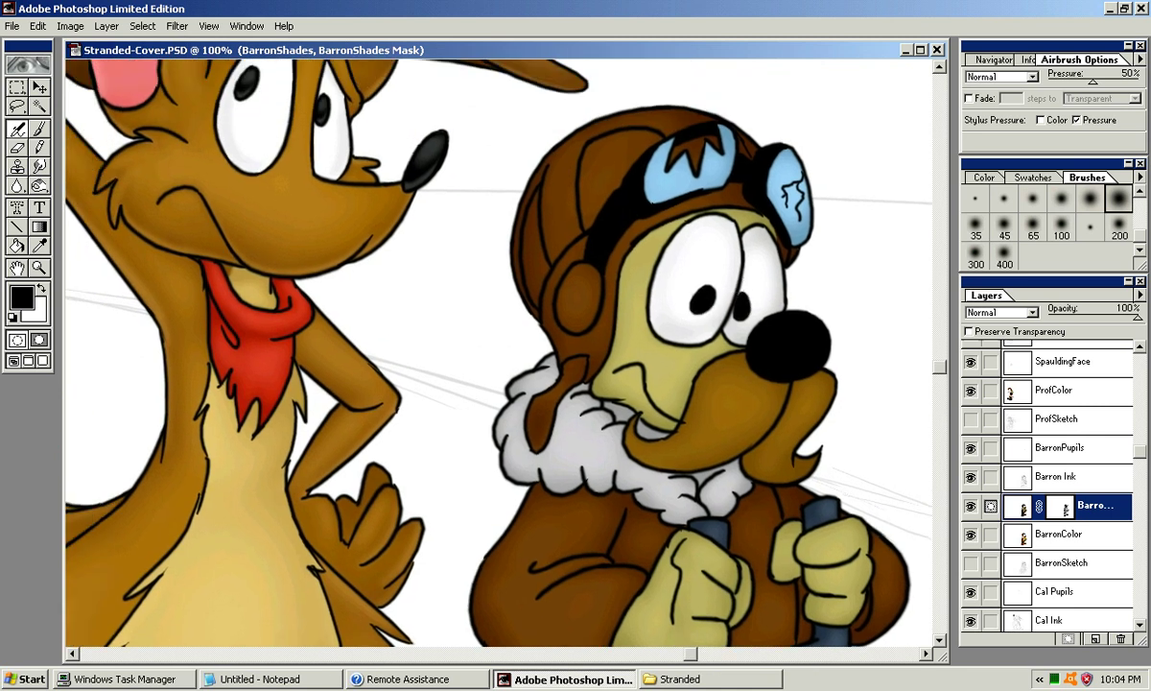
{"action": "left_click_drag", "start_coordinate": [710, 383], "coordinate": [656, 137]}
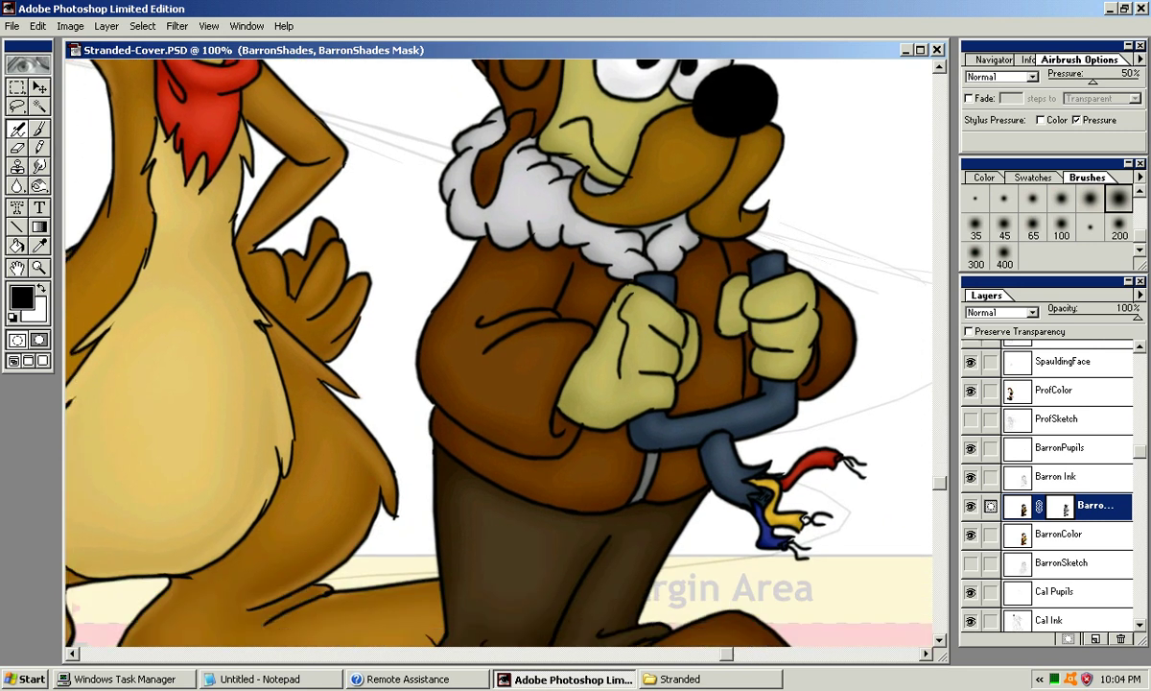
{"action": "left_click", "coordinate": [1062, 228]}
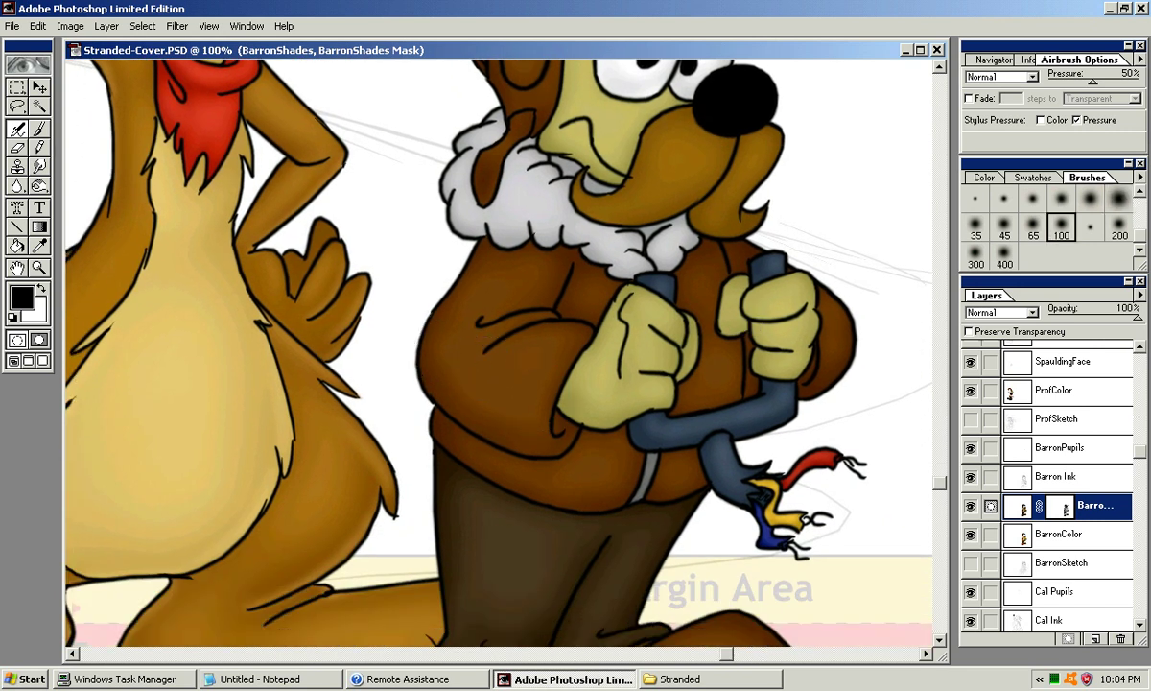
{"action": "left_click", "coordinate": [1004, 227]}
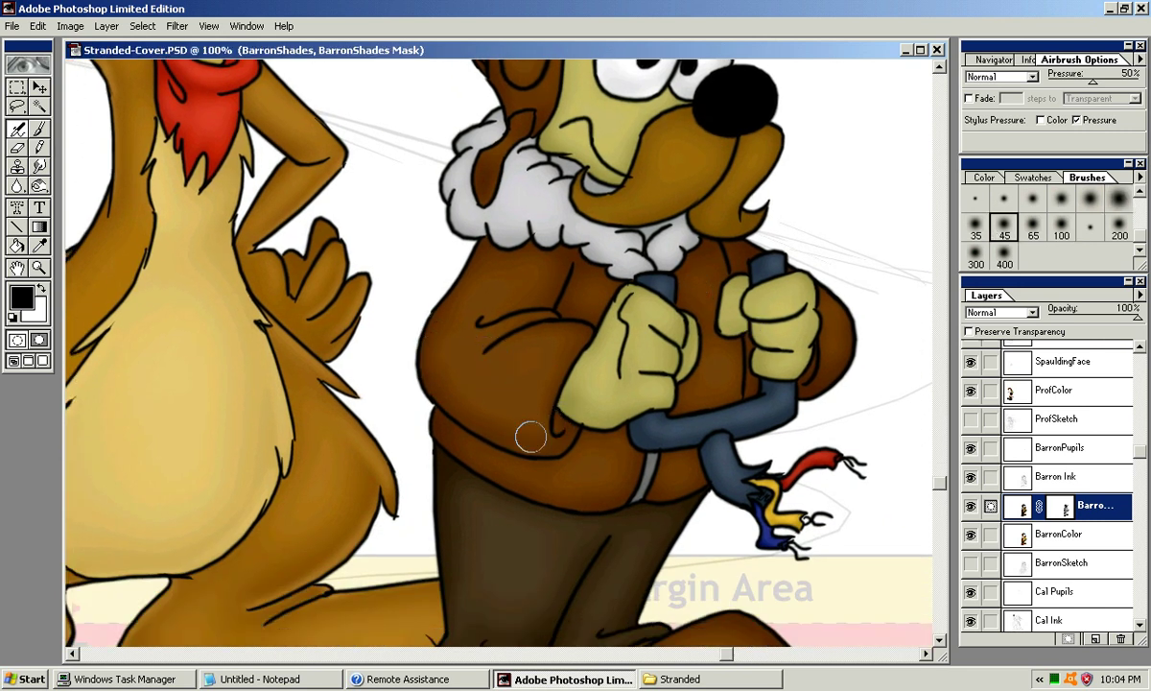
{"action": "left_click_drag", "start_coordinate": [482, 397], "coordinate": [536, 438]}
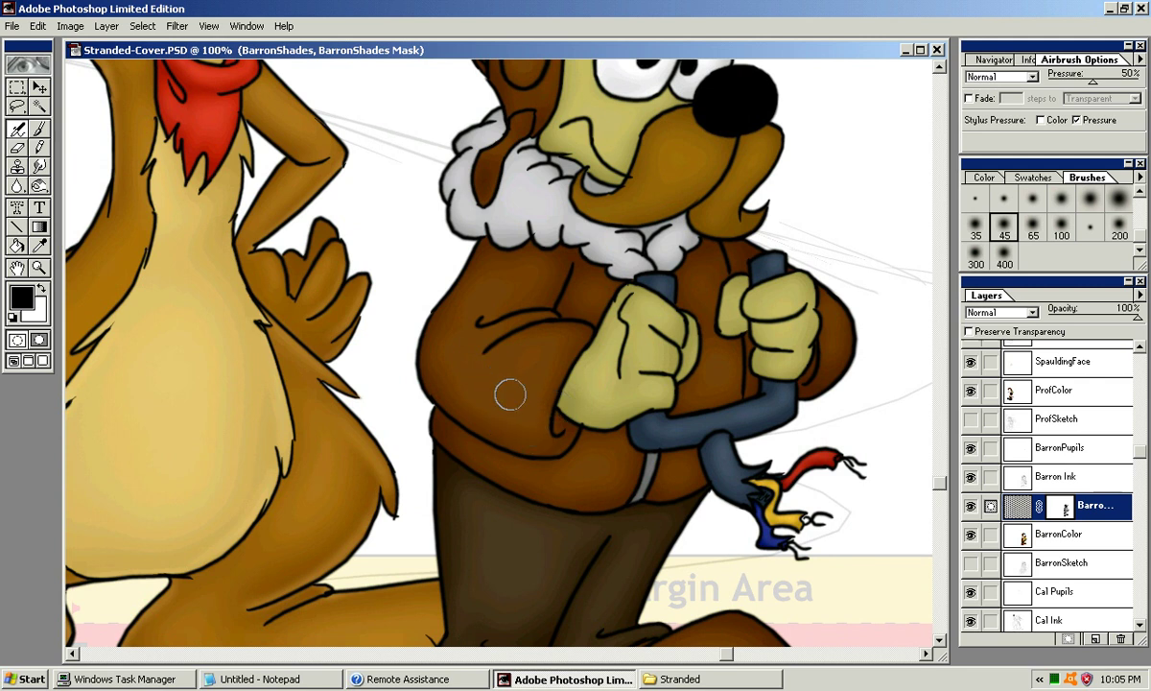
Step: Airbrush the mask along the underside of the front sleeve up to the cuff in white with the 65-pixel brush
{"action": "key", "text": "x"}
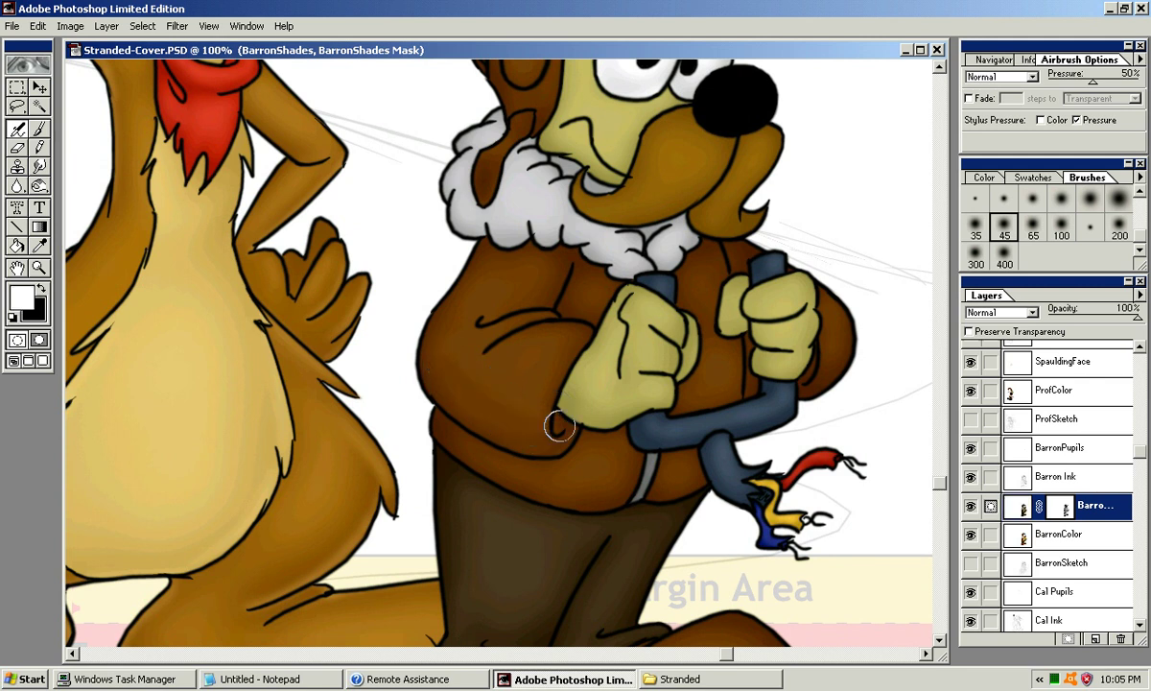
{"action": "key", "text": "bracketright"}
{"action": "key", "text": "bracketright"}
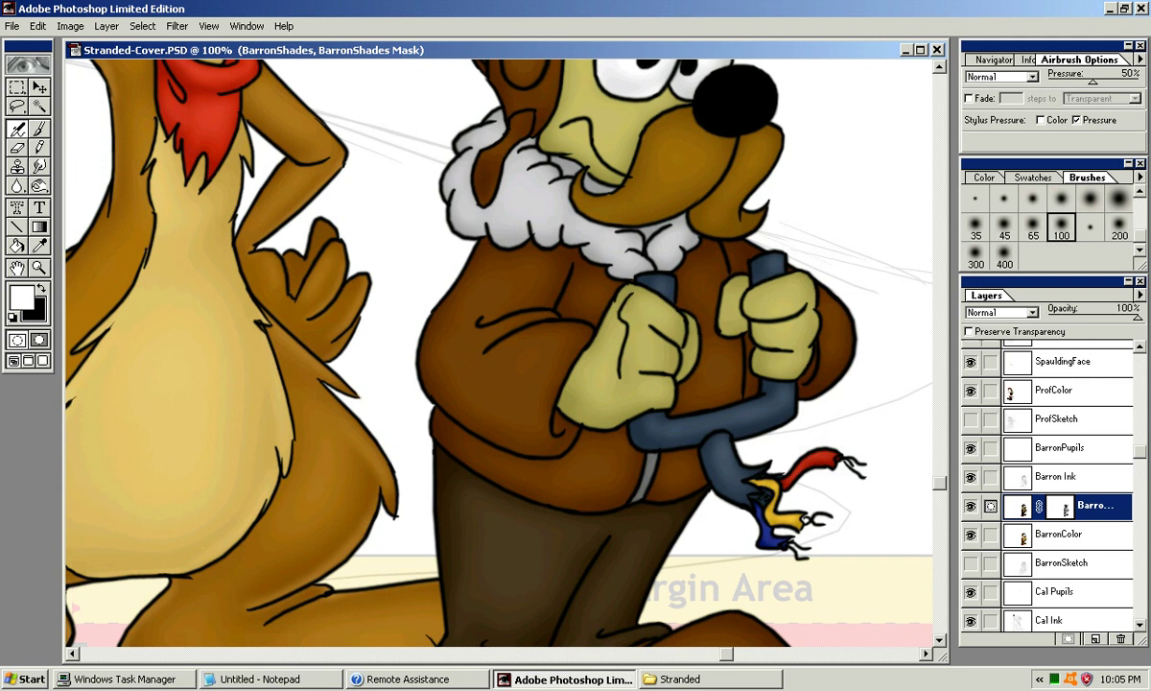
{"action": "key", "text": "bracketleft"}
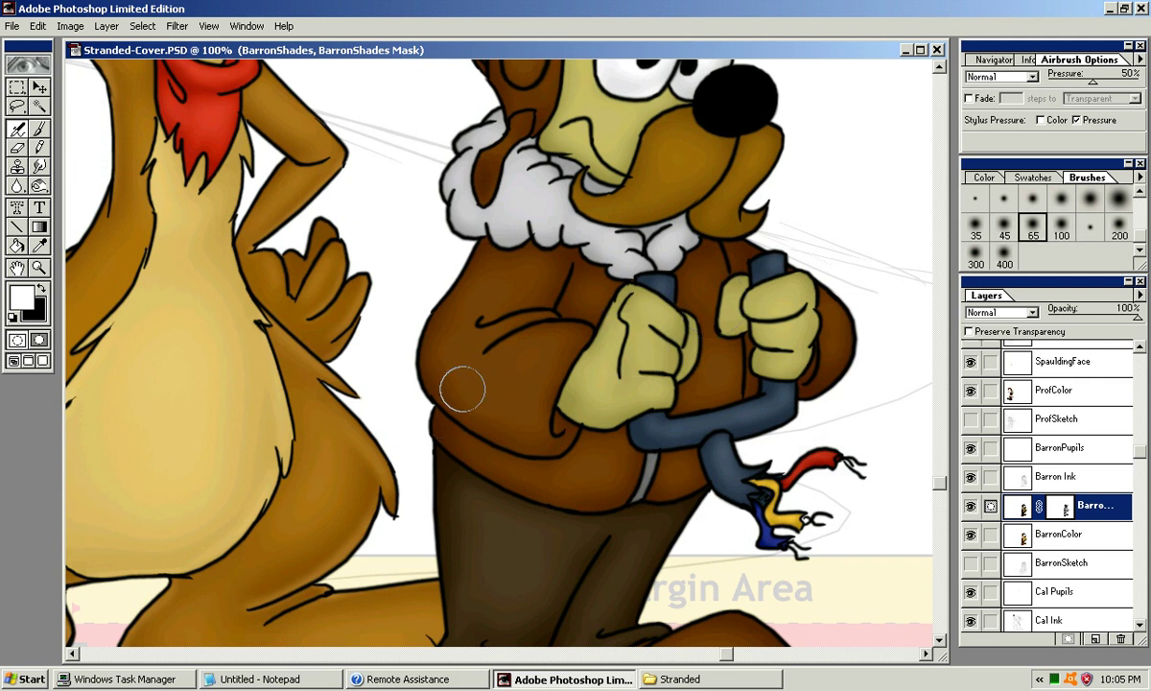
{"action": "left_click_drag", "start_coordinate": [462, 404], "coordinate": [572, 441]}
{"action": "left_click_drag", "start_coordinate": [457, 391], "coordinate": [599, 420]}
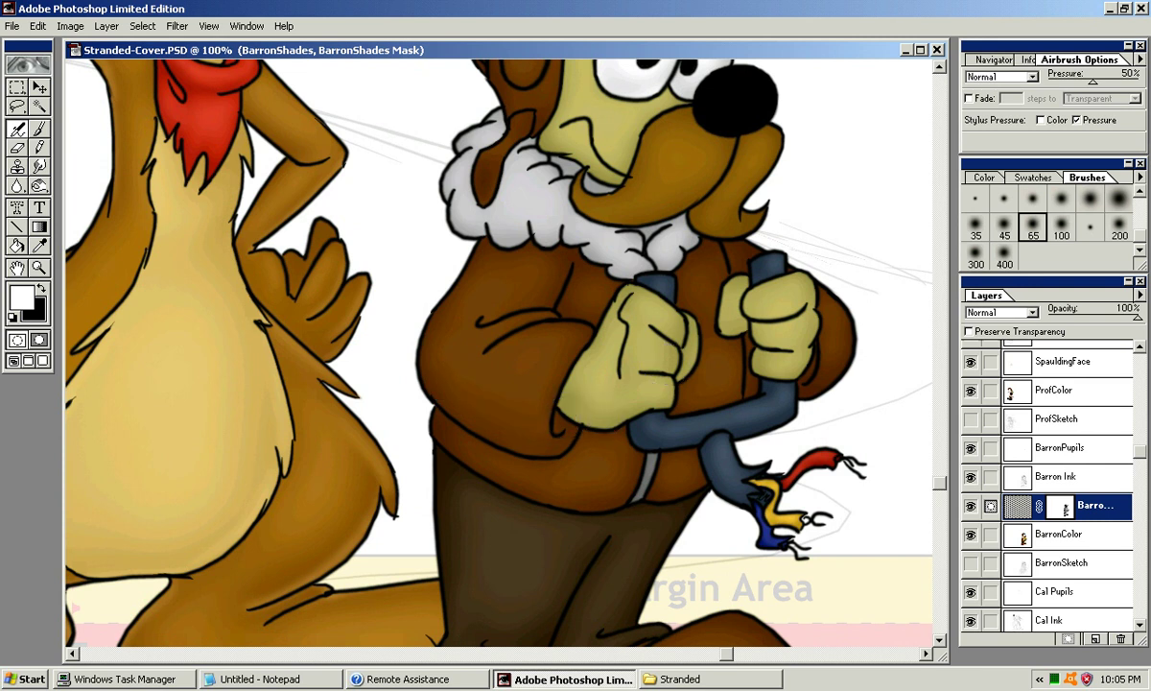
Step: Airbrush the mask along the aviator's cheek crease in white with a small soft brush, undoing the last stroke
{"action": "scroll", "coordinate": [598, 419], "scroll_direction": "up", "scroll_amount": 5}
{"action": "left_click_drag", "start_coordinate": [619, 275], "coordinate": [559, 392]}
{"action": "key", "text": "ctrl+plus"}
{"action": "key", "text": "bracketleft"}
{"action": "key", "text": "bracketleft"}
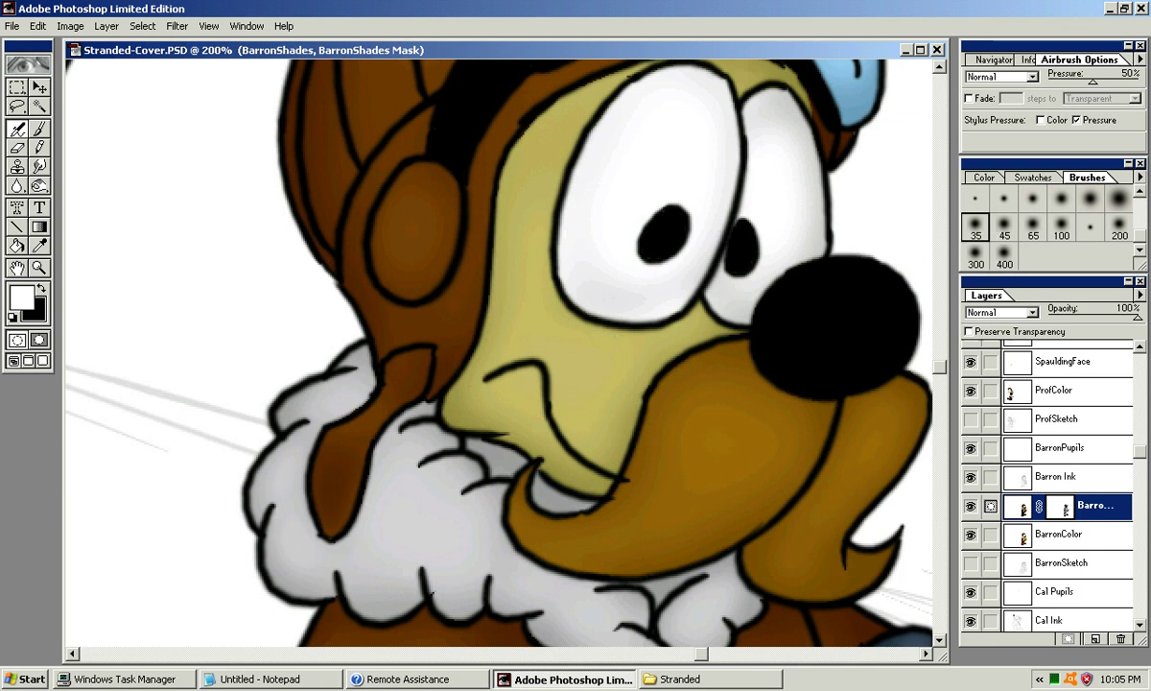
{"action": "key", "text": "bracketleft"}
{"action": "key", "text": "bracketleft"}
{"action": "key", "text": "bracketleft"}
{"action": "key", "text": "bracketleft"}
{"action": "key", "text": "bracketleft"}
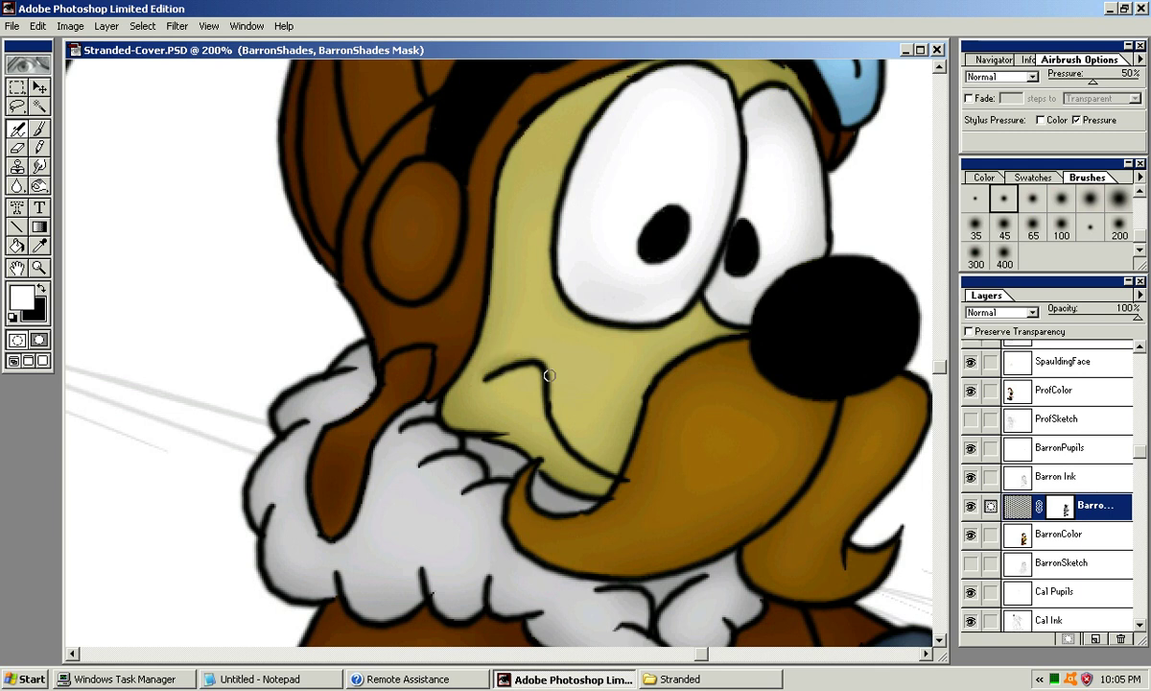
{"action": "mouse_move", "coordinate": [479, 380]}
{"action": "left_mouse_down"}
{"action": "mouse_move", "coordinate": [543, 368]}
{"action": "mouse_move", "coordinate": [531, 363]}
{"action": "mouse_move", "coordinate": [548, 380]}
{"action": "left_mouse_up"}
{"action": "left_click_drag", "start_coordinate": [580, 453], "coordinate": [591, 460]}
{"action": "key", "text": "ctrl+z"}
Step: Airbrush the mask beside the bend of the cheek crease in white with a slightly larger soft brush
{"action": "mouse_move", "coordinate": [548, 371]}
{"action": "left_mouse_down"}
{"action": "mouse_move", "coordinate": [581, 463]}
{"action": "mouse_move", "coordinate": [606, 382]}
{"action": "left_mouse_up"}
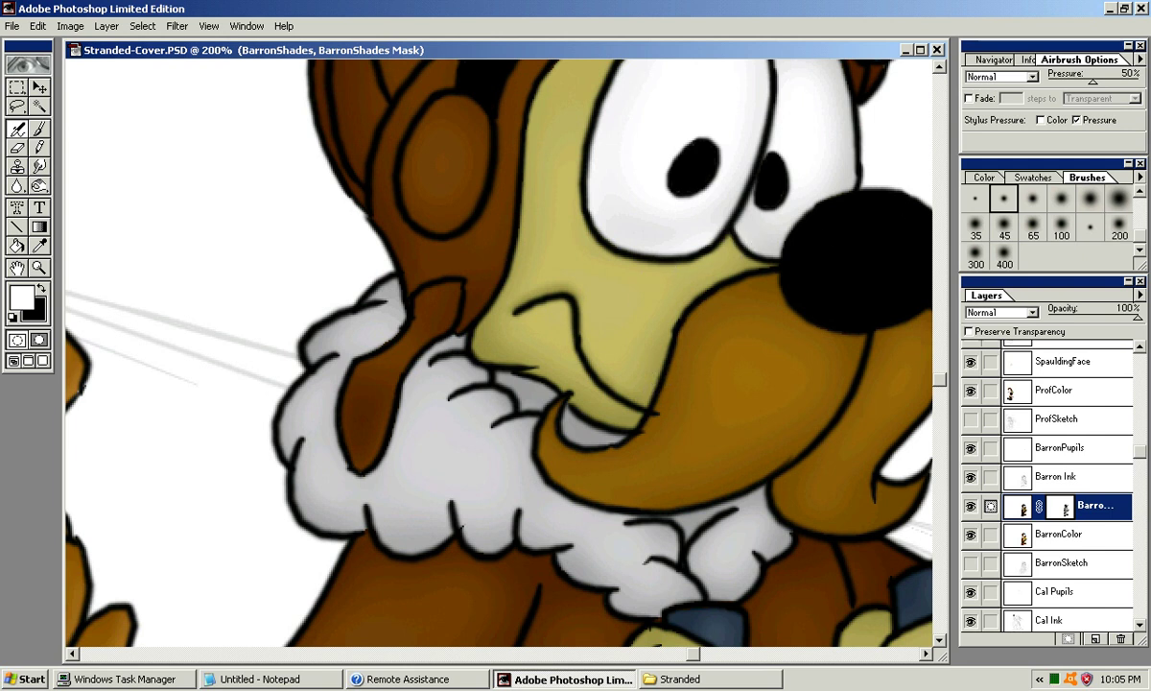
{"action": "left_click", "coordinate": [976, 227]}
{"action": "key", "text": "bracketleft"}
{"action": "key", "text": "bracketleft"}
{"action": "key", "text": "bracketleft"}
{"action": "key", "text": "bracketleft"}
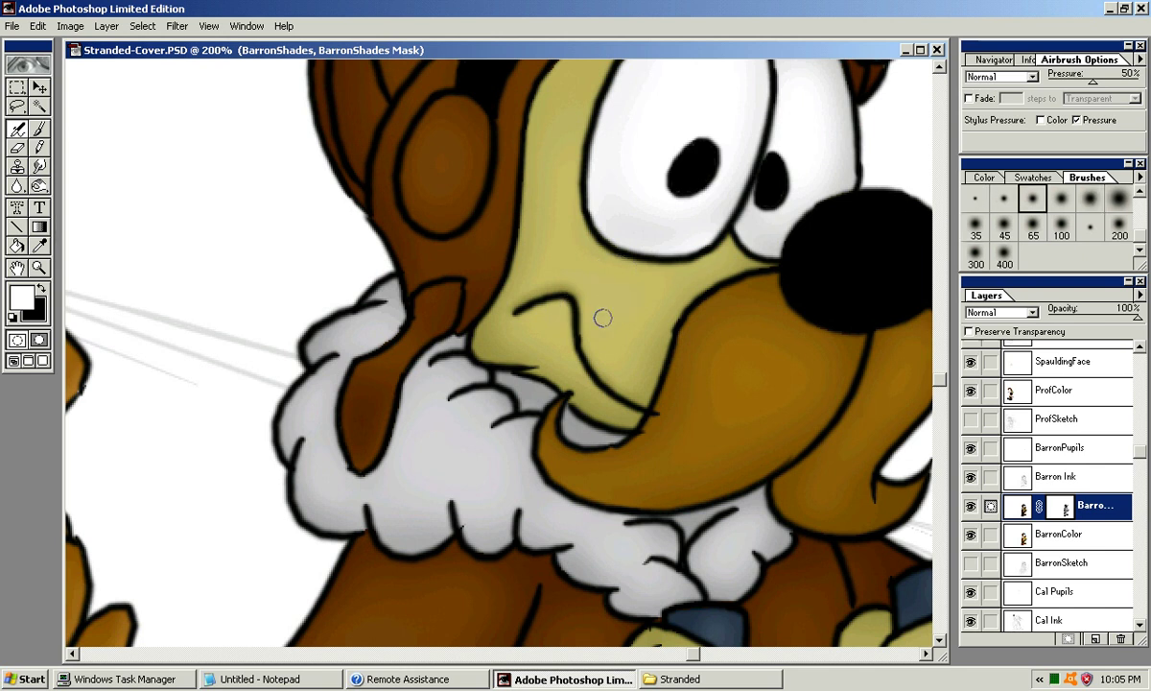
{"action": "left_click_drag", "start_coordinate": [575, 333], "coordinate": [543, 305]}
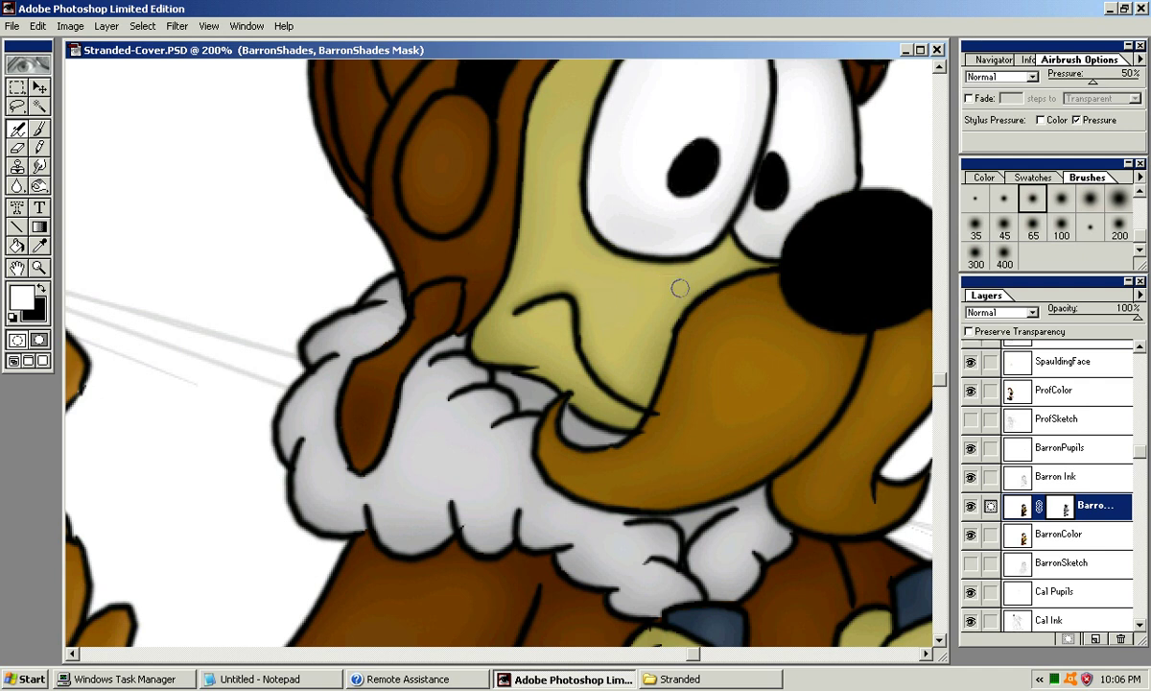
Step: Airbrush the mask along the forehead's edge beneath the helmet brim in white with a small soft brush
{"action": "left_click_drag", "start_coordinate": [710, 270], "coordinate": [647, 427]}
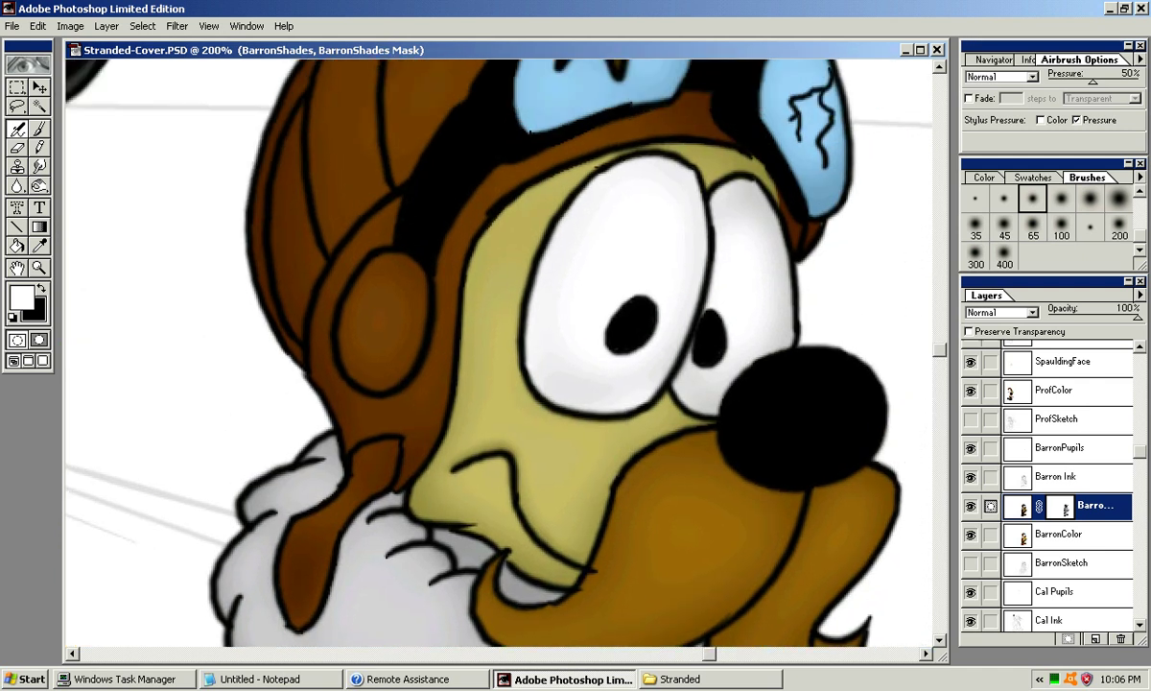
{"action": "left_click", "coordinate": [1090, 199]}
{"action": "key", "text": "bracketleft"}
{"action": "key", "text": "bracketleft"}
{"action": "key", "text": "bracketleft"}
{"action": "left_click_drag", "start_coordinate": [486, 243], "coordinate": [568, 174]}
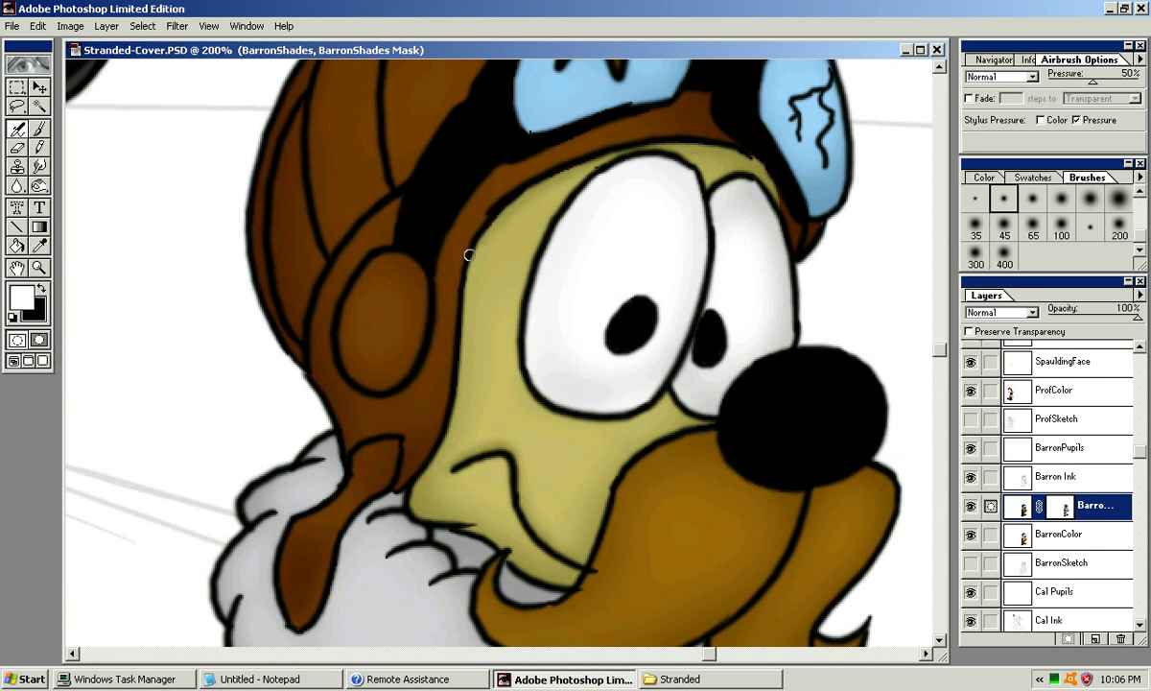
Step: Airbrush the mask at the side of the face beside the ear flap in white with a medium soft brush, undoing unwanted strokes
{"action": "key", "text": "bracketright"}
{"action": "key", "text": "bracketright"}
{"action": "key", "text": "bracketright"}
{"action": "key", "text": "bracketright"}
{"action": "key", "text": "bracketright"}
{"action": "key", "text": "bracketright"}
{"action": "key", "text": "bracketright"}
{"action": "left_click", "coordinate": [1005, 227]}
{"action": "key", "text": "bracketleft"}
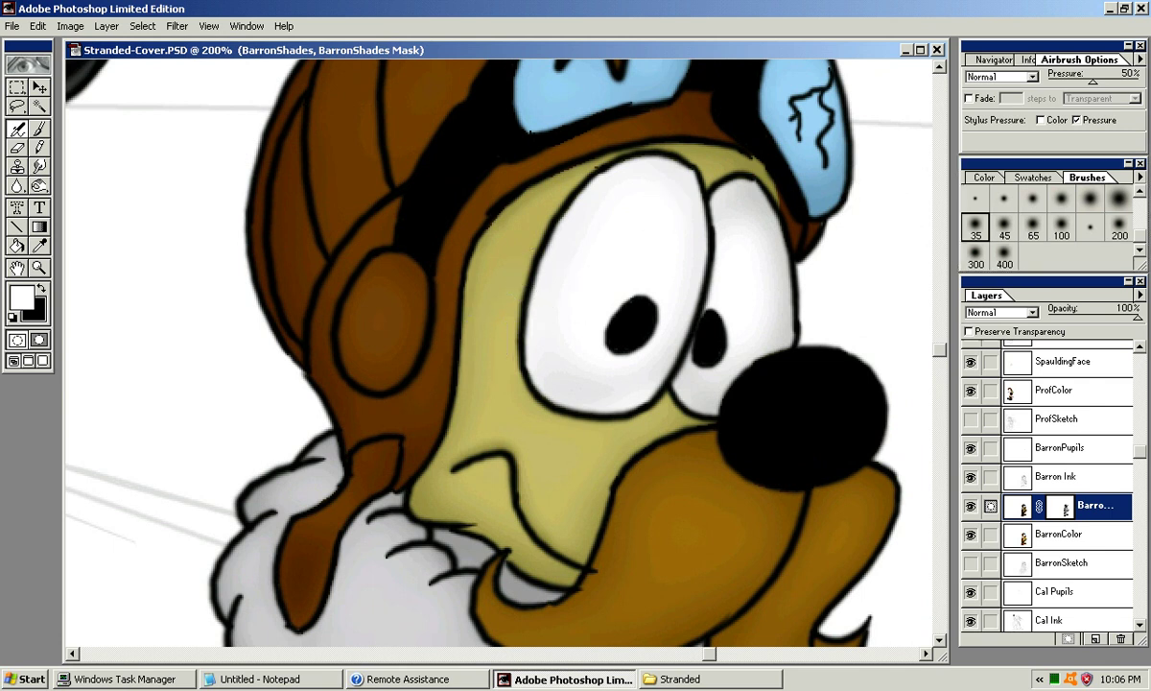
{"action": "key", "text": "bracketleft"}
{"action": "key", "text": "bracketleft"}
{"action": "key", "text": "bracketleft"}
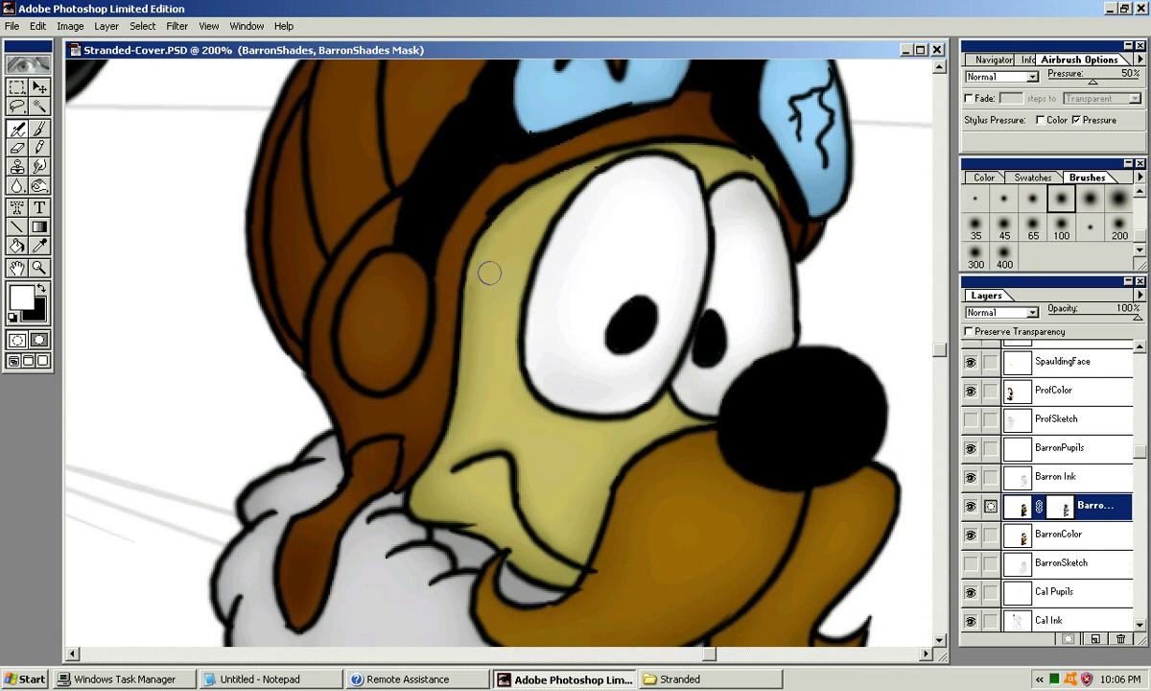
{"action": "key", "text": "ctrl+z"}
{"action": "left_click_drag", "start_coordinate": [476, 262], "coordinate": [463, 391]}
{"action": "key", "text": "ctrl+z"}
{"action": "left_click_drag", "start_coordinate": [473, 275], "coordinate": [463, 384]}
{"action": "key", "text": "ctrl+z"}
{"action": "left_click_drag", "start_coordinate": [455, 434], "coordinate": [469, 314]}
{"action": "key", "text": "ctrl+z"}
{"action": "key", "text": "ctrl+z"}
{"action": "key", "text": "ctrl+z"}
{"action": "mouse_move", "coordinate": [473, 262]}
{"action": "left_mouse_down"}
{"action": "mouse_move", "coordinate": [447, 419]}
{"action": "mouse_move", "coordinate": [475, 284]}
{"action": "left_mouse_up"}
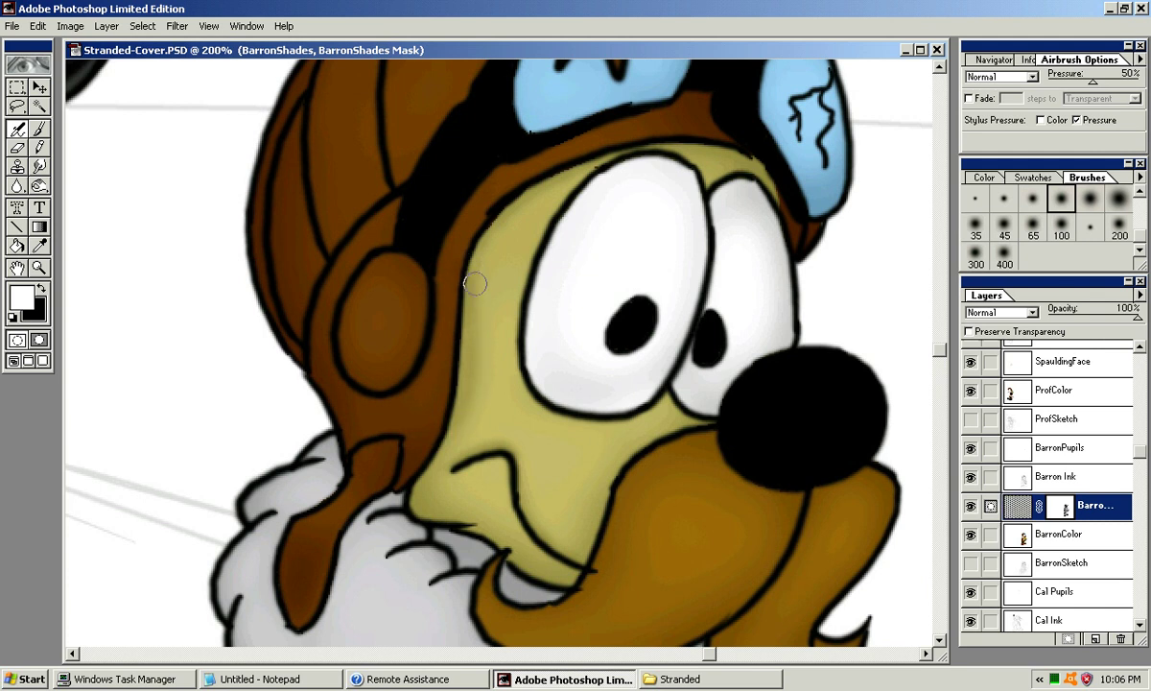
Step: Airbrush the mask in white along the face's helmet edge, from the cheek up to the forehead, with a medium soft brush
{"action": "left_click_drag", "start_coordinate": [538, 211], "coordinate": [486, 319]}
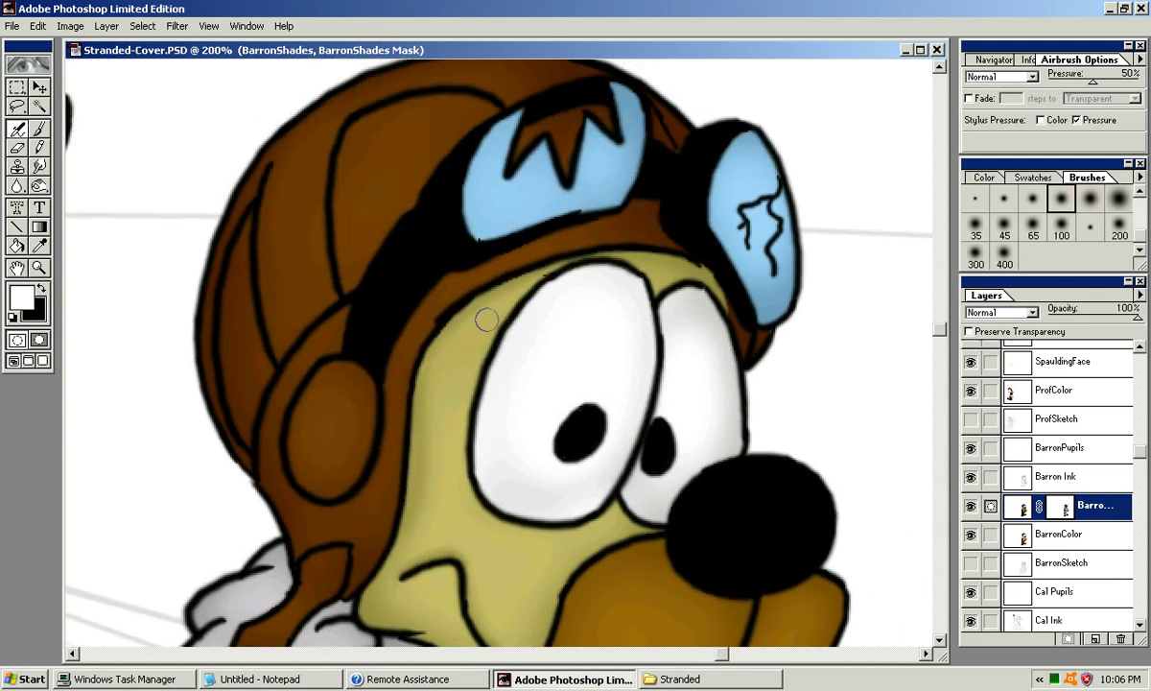
{"action": "mouse_move", "coordinate": [389, 364]}
{"action": "left_mouse_down"}
{"action": "mouse_move", "coordinate": [399, 477]}
{"action": "mouse_move", "coordinate": [375, 494]}
{"action": "mouse_move", "coordinate": [433, 380]}
{"action": "left_mouse_up"}
{"action": "key", "text": "ctrl+z"}
{"action": "key", "text": "bracketright"}
{"action": "key", "text": "bracketright"}
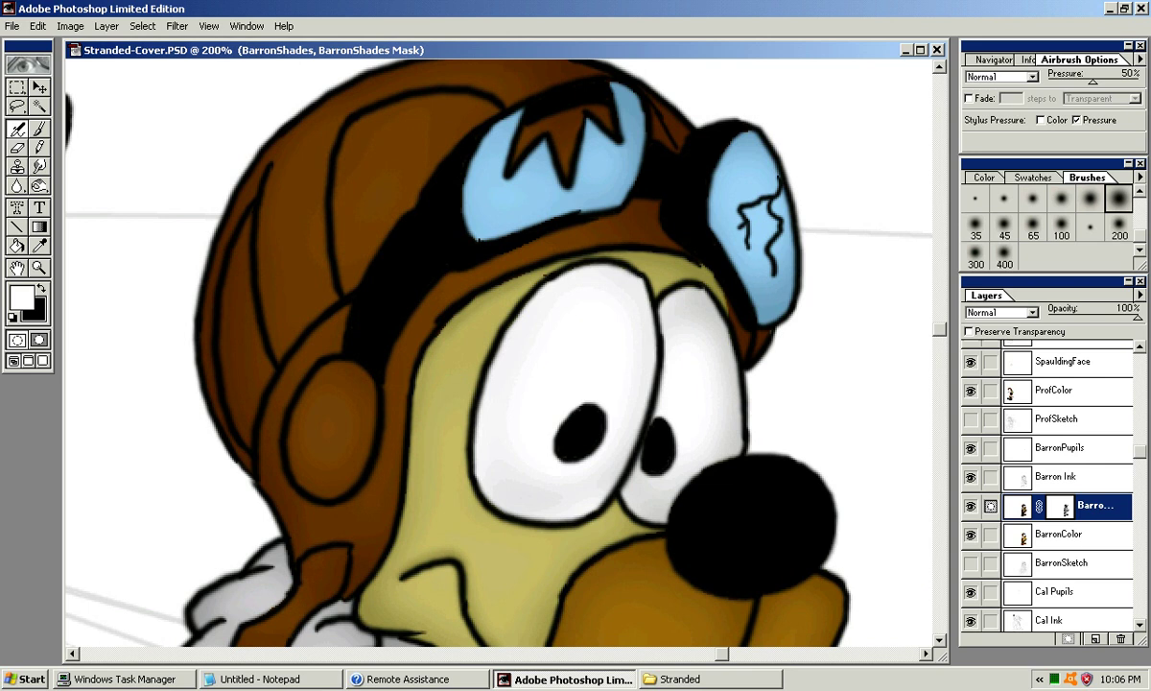
{"action": "key", "text": "bracketright"}
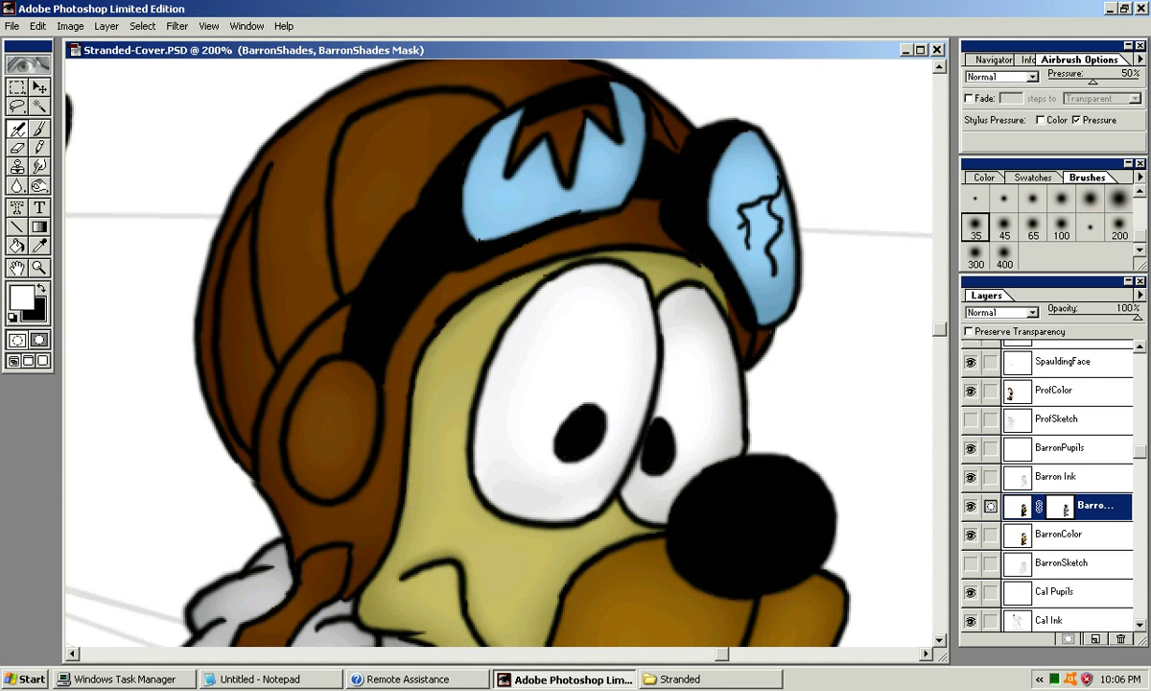
{"action": "left_click", "coordinate": [1004, 199]}
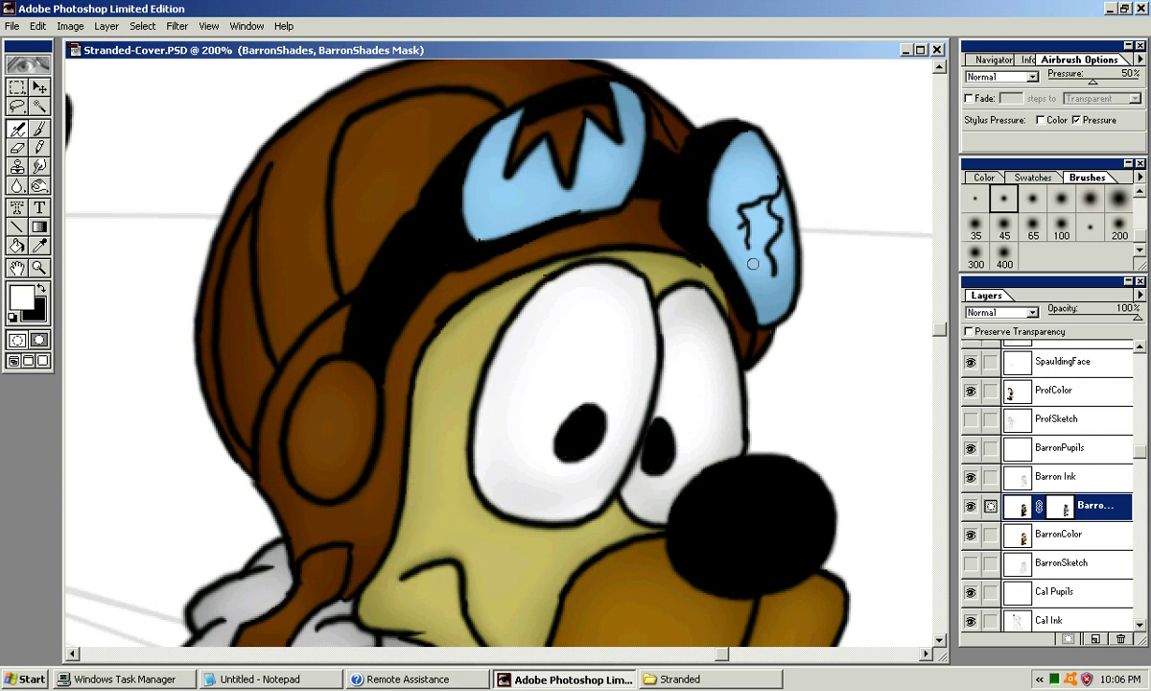
{"action": "key", "text": "bracketright"}
{"action": "key", "text": "bracketright"}
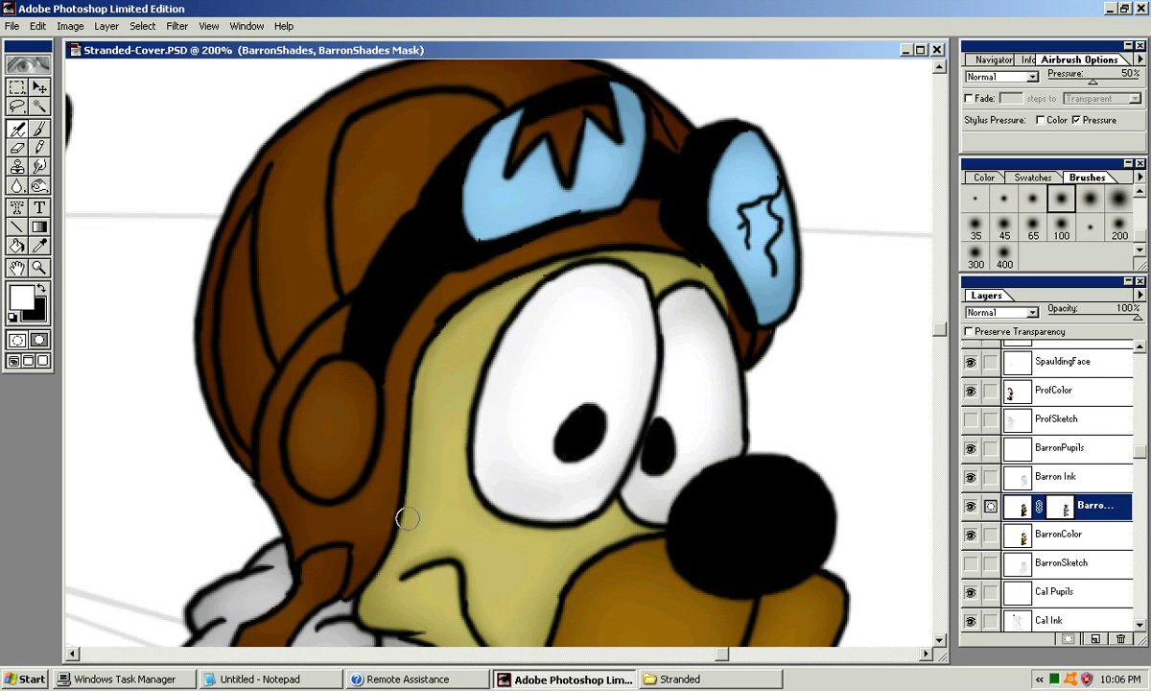
{"action": "left_click_drag", "start_coordinate": [390, 542], "coordinate": [426, 356]}
{"action": "left_click_drag", "start_coordinate": [465, 315], "coordinate": [453, 341]}
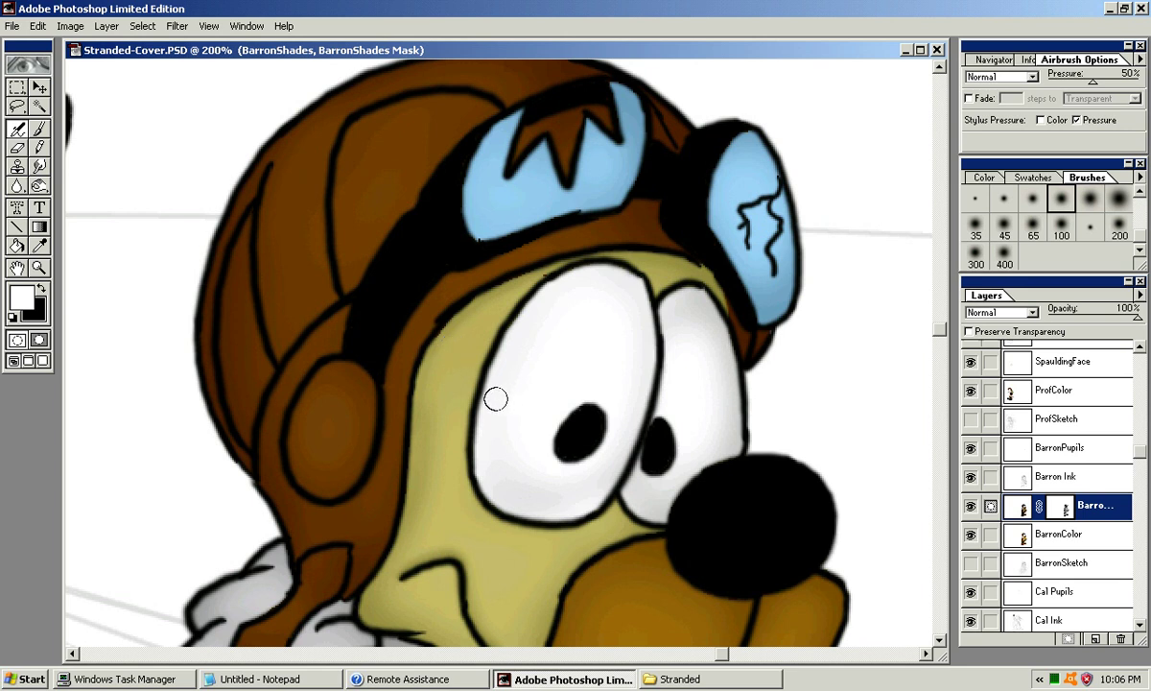
Step: Airbrush the mask around the jacket's cuffs beside both gloves in white with a small soft brush
{"action": "mouse_move", "coordinate": [537, 412]}
{"action": "left_mouse_down"}
{"action": "mouse_move", "coordinate": [471, 271]}
{"action": "mouse_move", "coordinate": [474, 170]}
{"action": "left_mouse_up"}
{"action": "scroll", "coordinate": [498, 345], "scroll_direction": "down", "scroll_amount": 1}
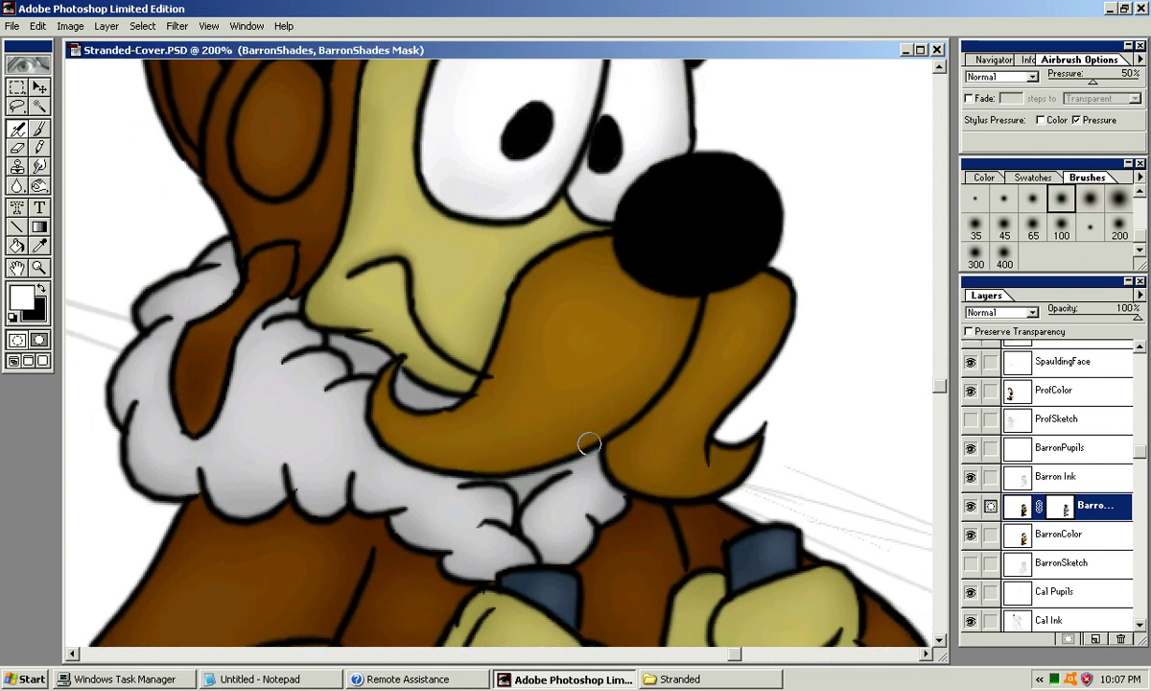
{"action": "left_click_drag", "start_coordinate": [667, 430], "coordinate": [511, 99]}
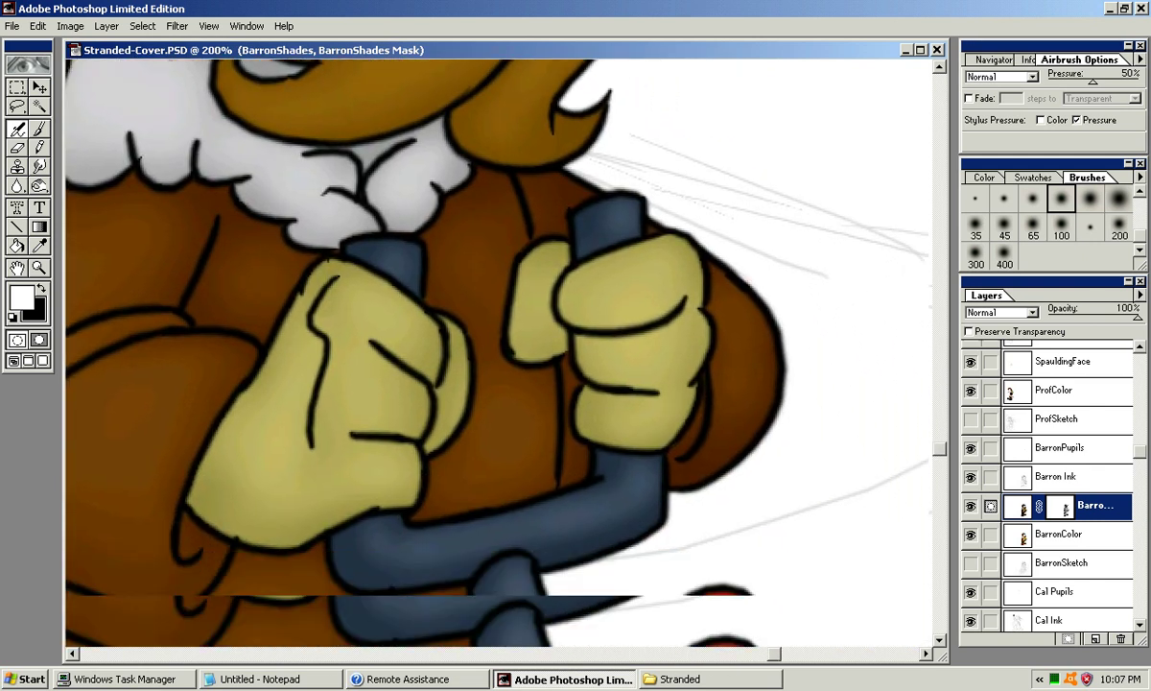
{"action": "key", "text": "bracketleft"}
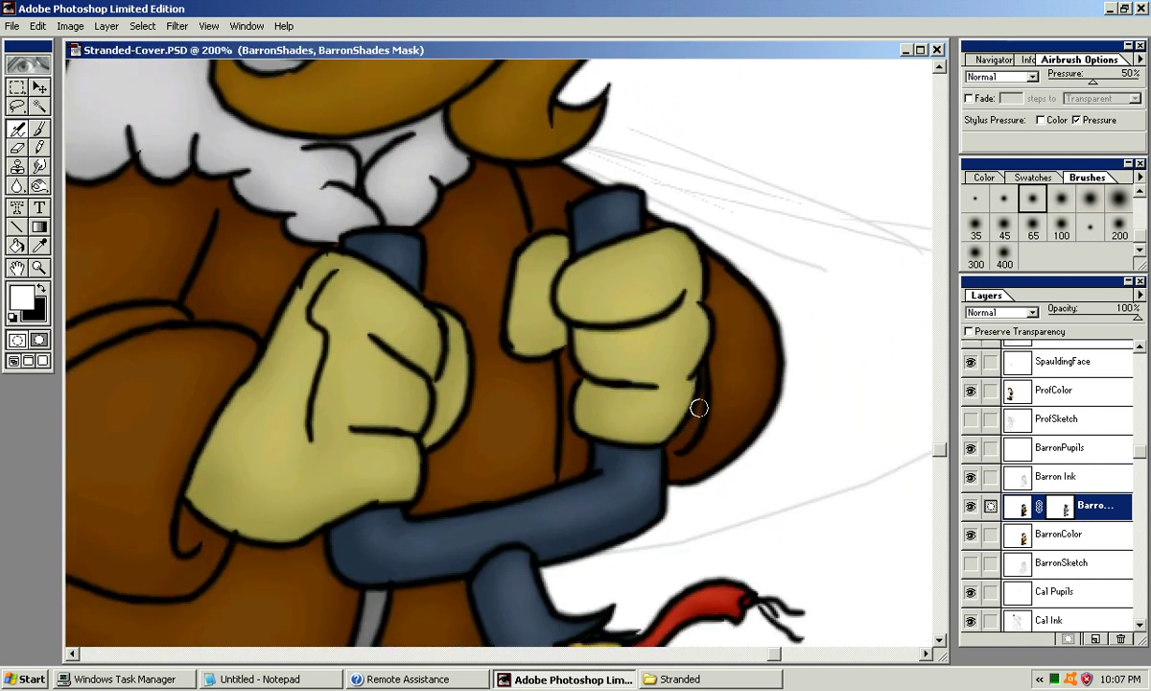
{"action": "left_click_drag", "start_coordinate": [691, 430], "coordinate": [832, 344]}
{"action": "mouse_move", "coordinate": [314, 447]}
{"action": "left_mouse_down"}
{"action": "mouse_move", "coordinate": [319, 461]}
{"action": "mouse_move", "coordinate": [326, 435]}
{"action": "left_mouse_up"}
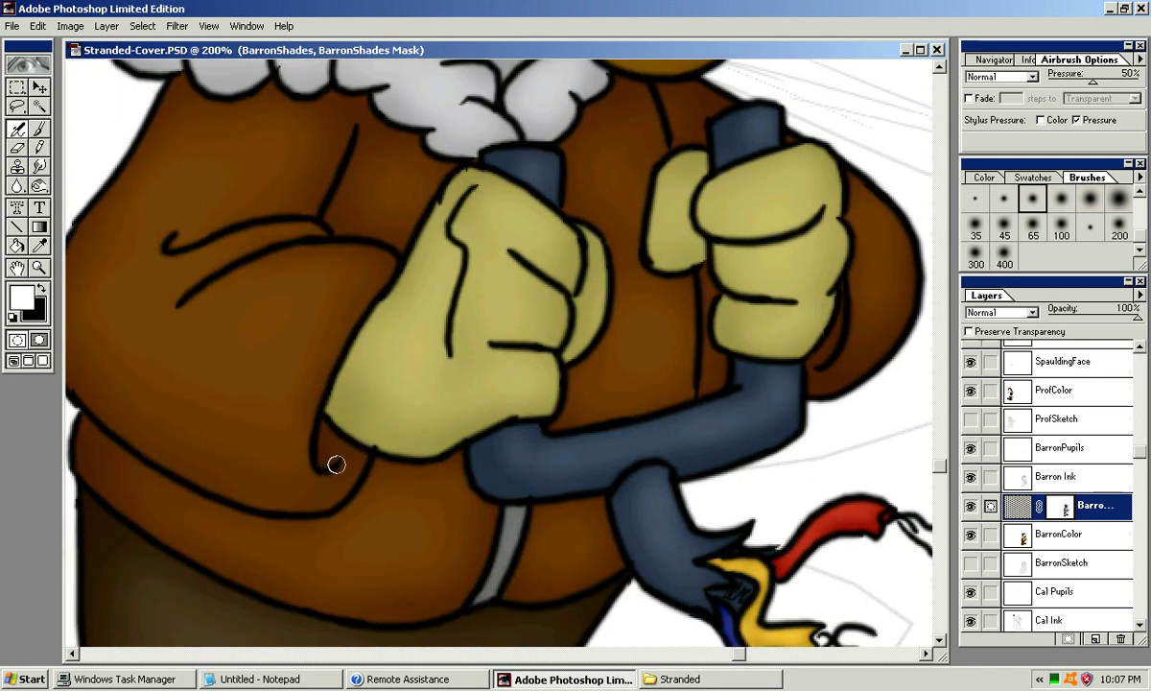
{"action": "left_click_drag", "start_coordinate": [424, 399], "coordinate": [434, 395]}
{"action": "left_click_drag", "start_coordinate": [474, 489], "coordinate": [503, 403]}
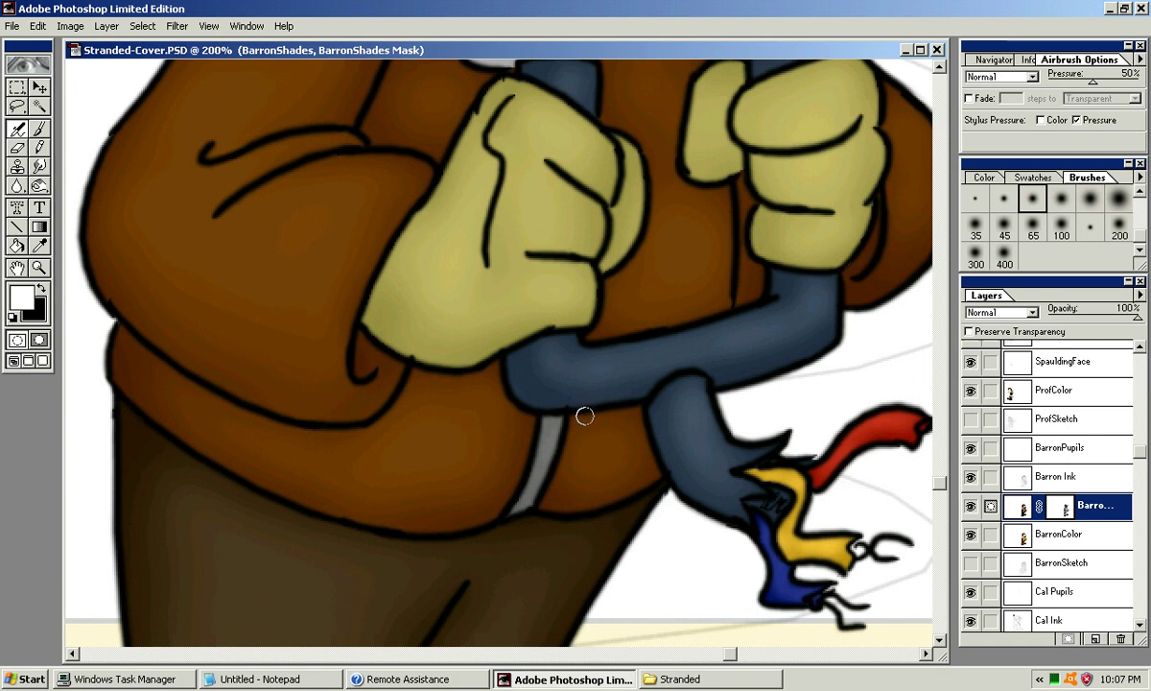
Step: Airbrush the mask over the upper front sleeve above the elbow crease in black with the 45-pixel brush
{"action": "key", "text": "ctrl+minus"}
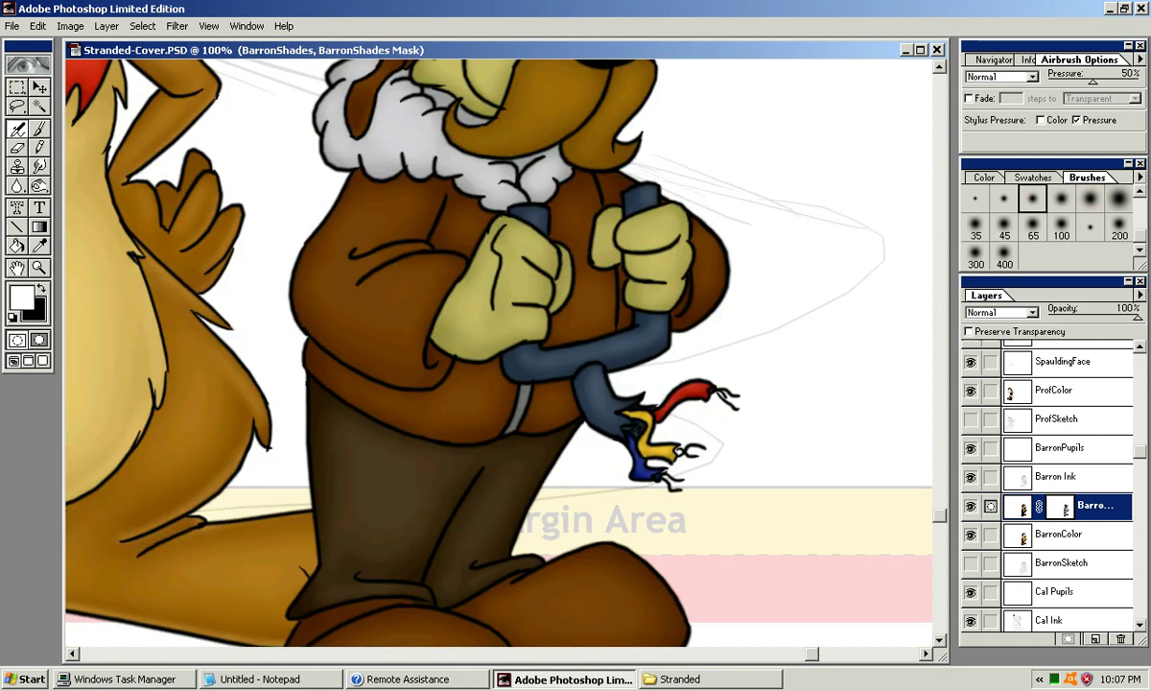
{"action": "left_click_drag", "start_coordinate": [518, 336], "coordinate": [541, 407]}
{"action": "left_click", "coordinate": [1061, 228]}
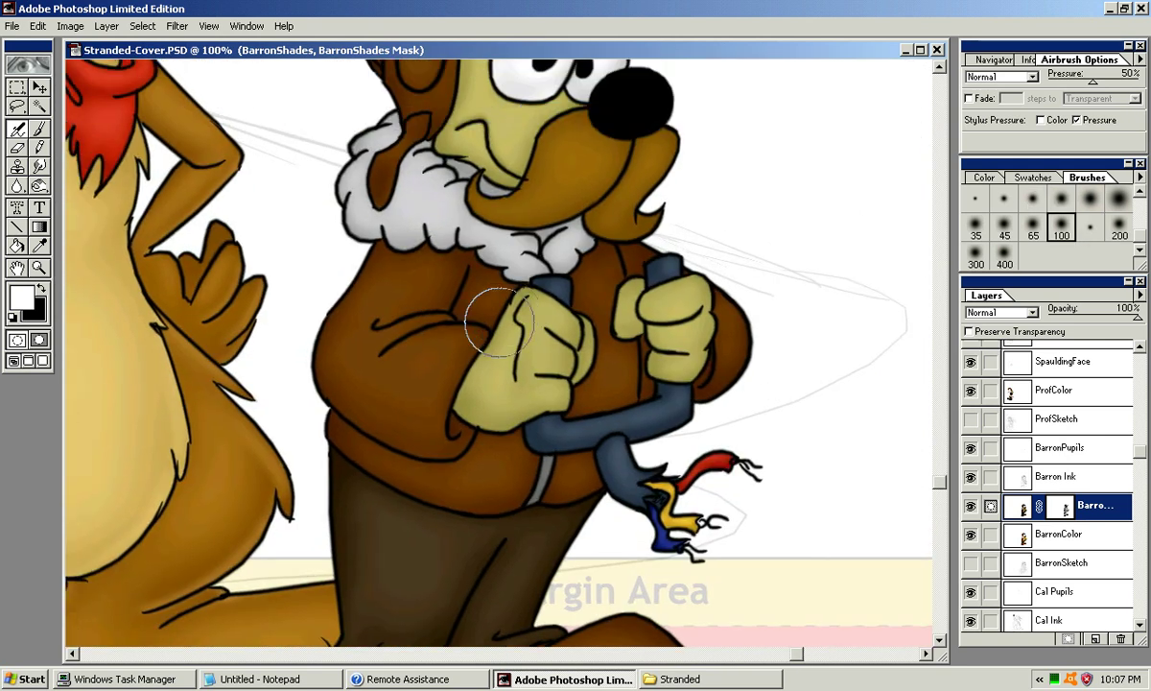
{"action": "key", "text": "bracketleft"}
{"action": "key", "text": "bracketleft"}
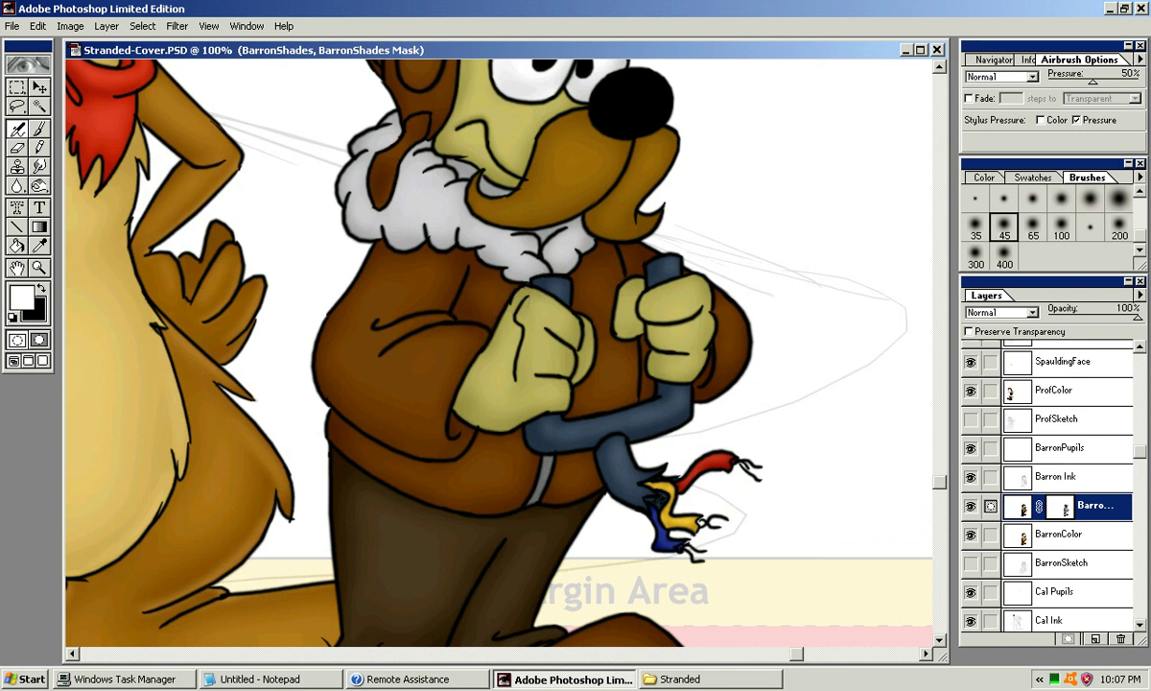
{"action": "key", "text": "x"}
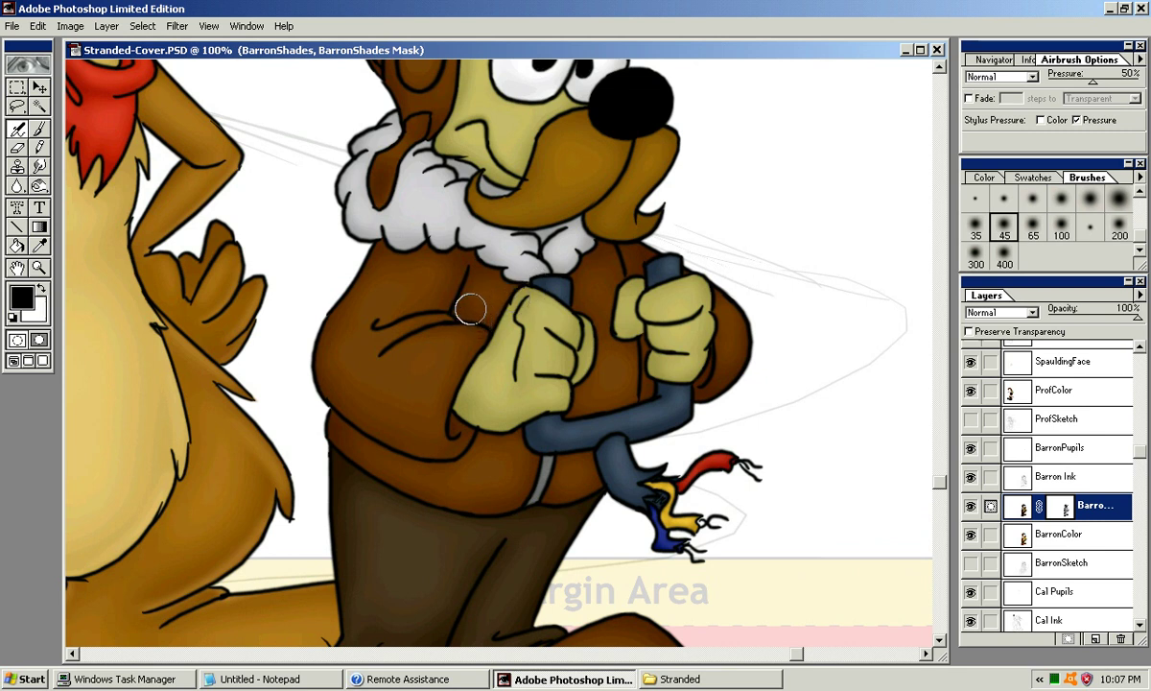
{"action": "mouse_move", "coordinate": [461, 295]}
{"action": "left_mouse_down"}
{"action": "mouse_move", "coordinate": [466, 269]}
{"action": "mouse_move", "coordinate": [452, 268]}
{"action": "left_mouse_up"}
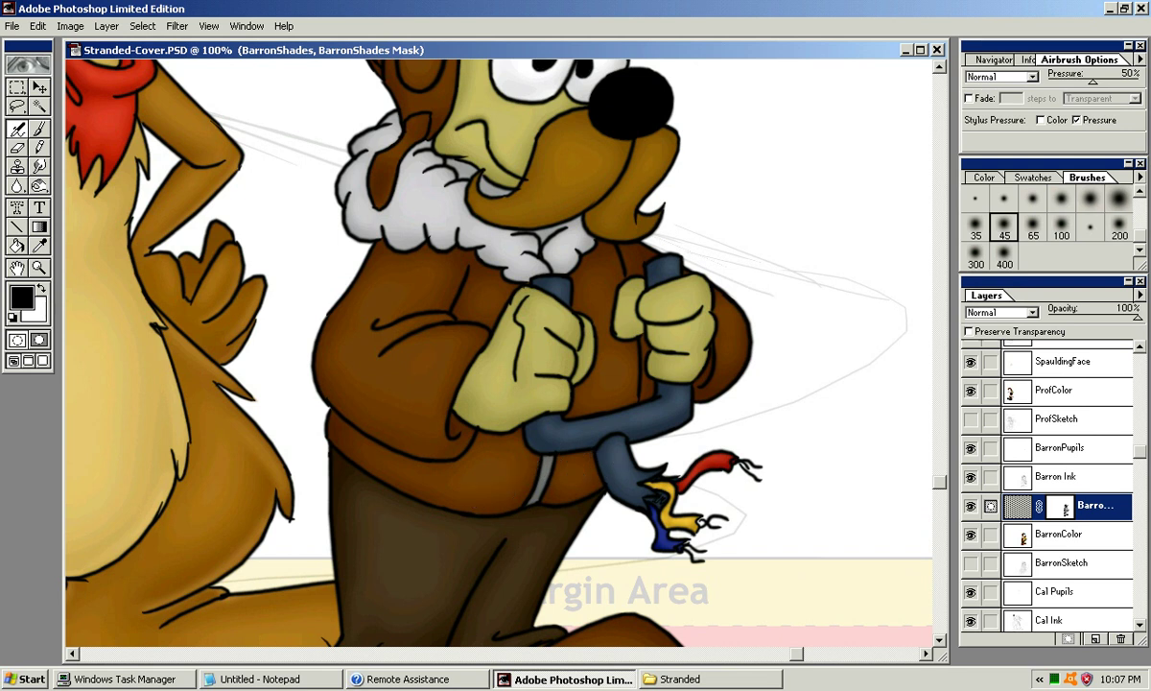
Step: Airbrush the mask over the lower part of the front trouser leg in black with the 45-pixel brush
{"action": "left_click_drag", "start_coordinate": [672, 451], "coordinate": [710, 379]}
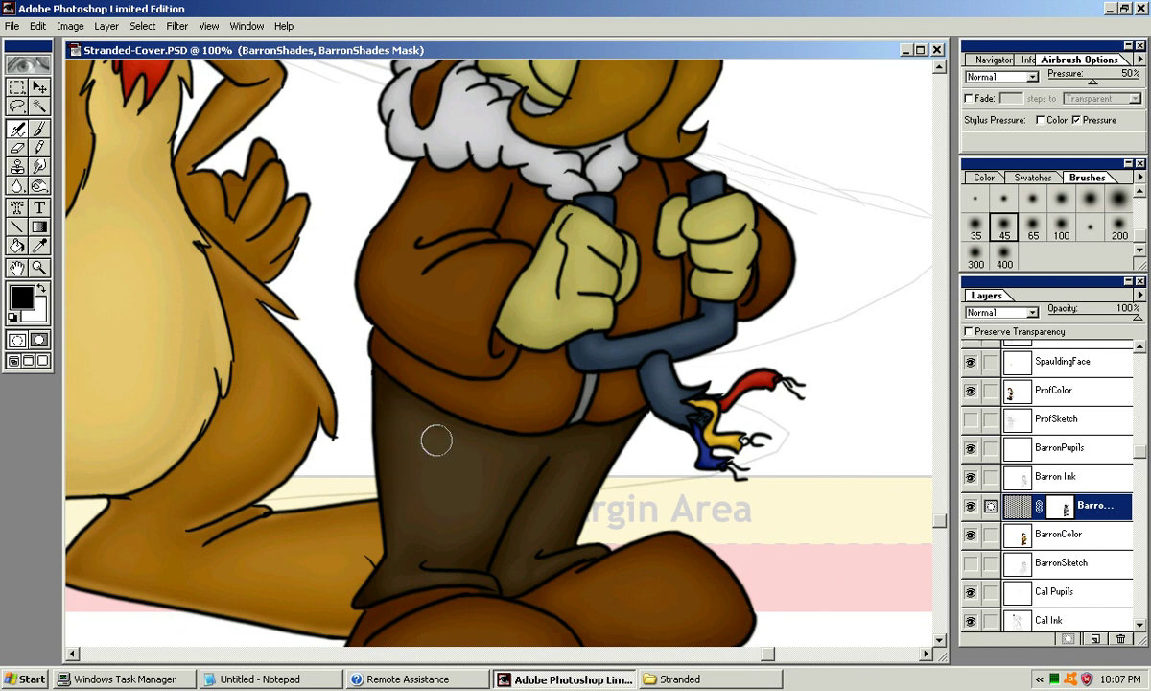
{"action": "left_click_drag", "start_coordinate": [414, 544], "coordinate": [453, 550]}
{"action": "left_click_drag", "start_coordinate": [573, 462], "coordinate": [584, 385]}
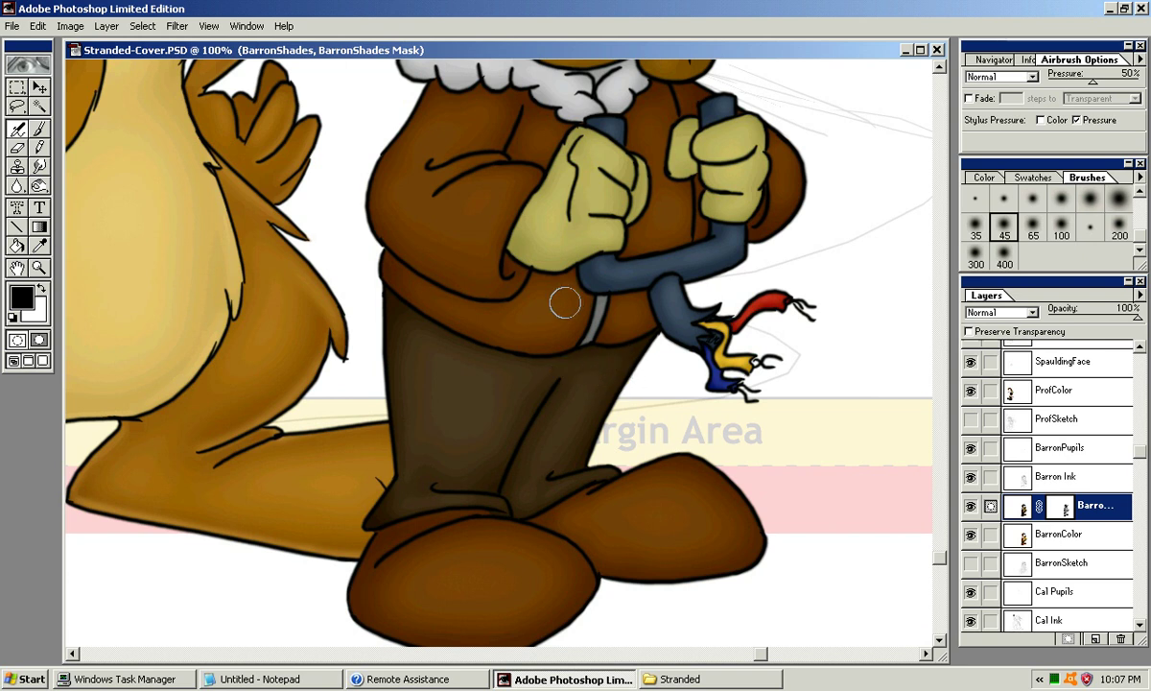
{"action": "left_click", "coordinate": [1060, 198]}
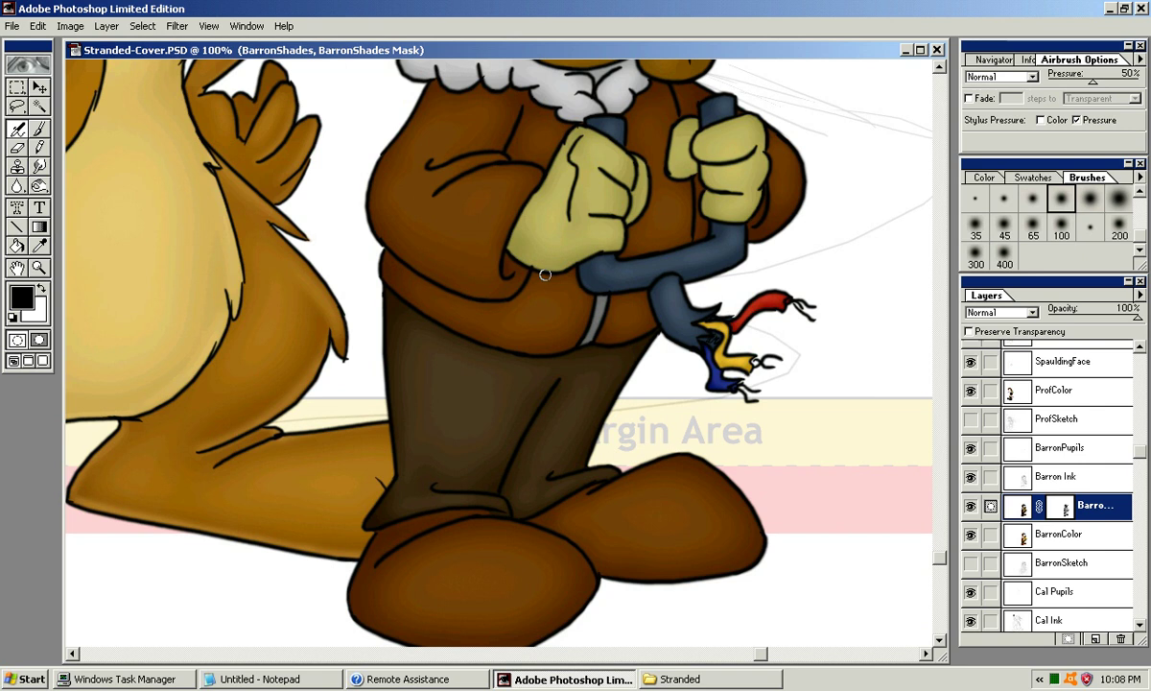
{"action": "left_click", "coordinate": [1119, 199]}
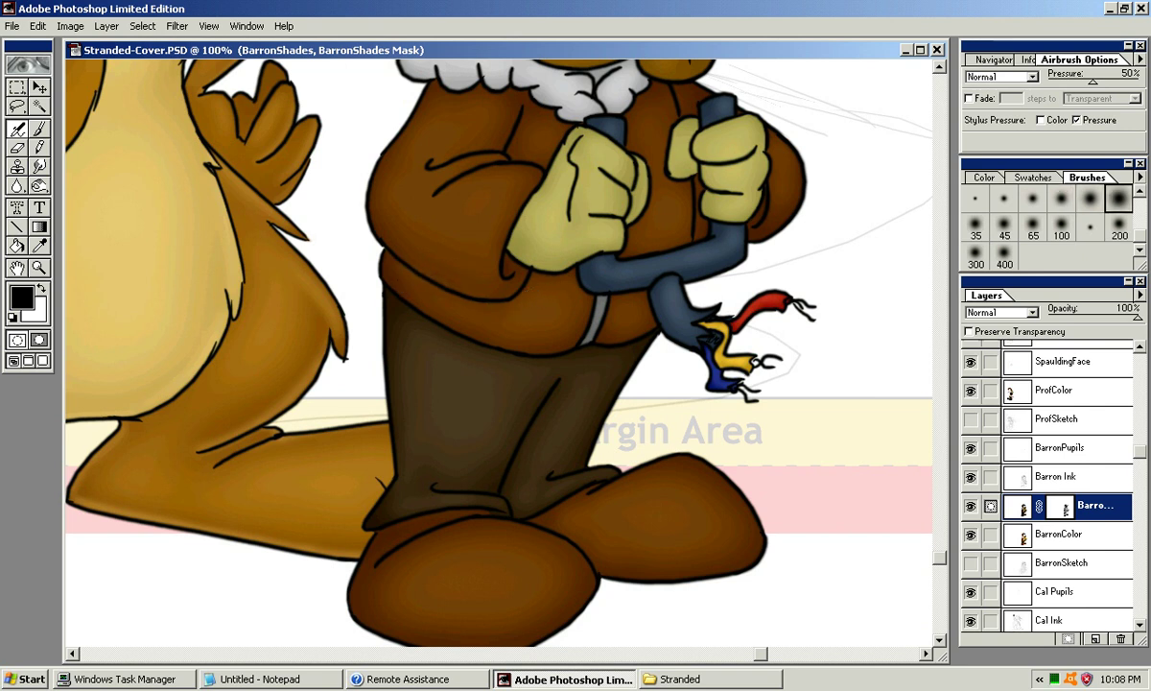
{"action": "key", "text": "x"}
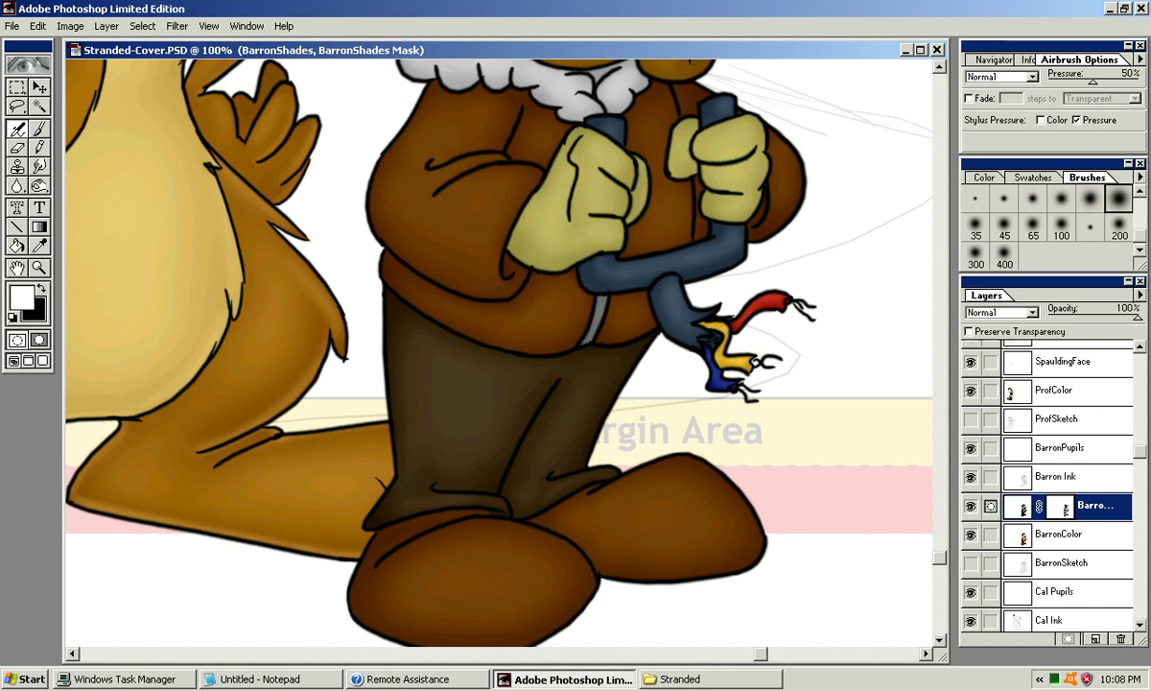
{"action": "mouse_move", "coordinate": [503, 261]}
{"action": "left_mouse_down"}
{"action": "mouse_move", "coordinate": [471, 359]}
{"action": "mouse_move", "coordinate": [430, 377]}
{"action": "left_mouse_up"}
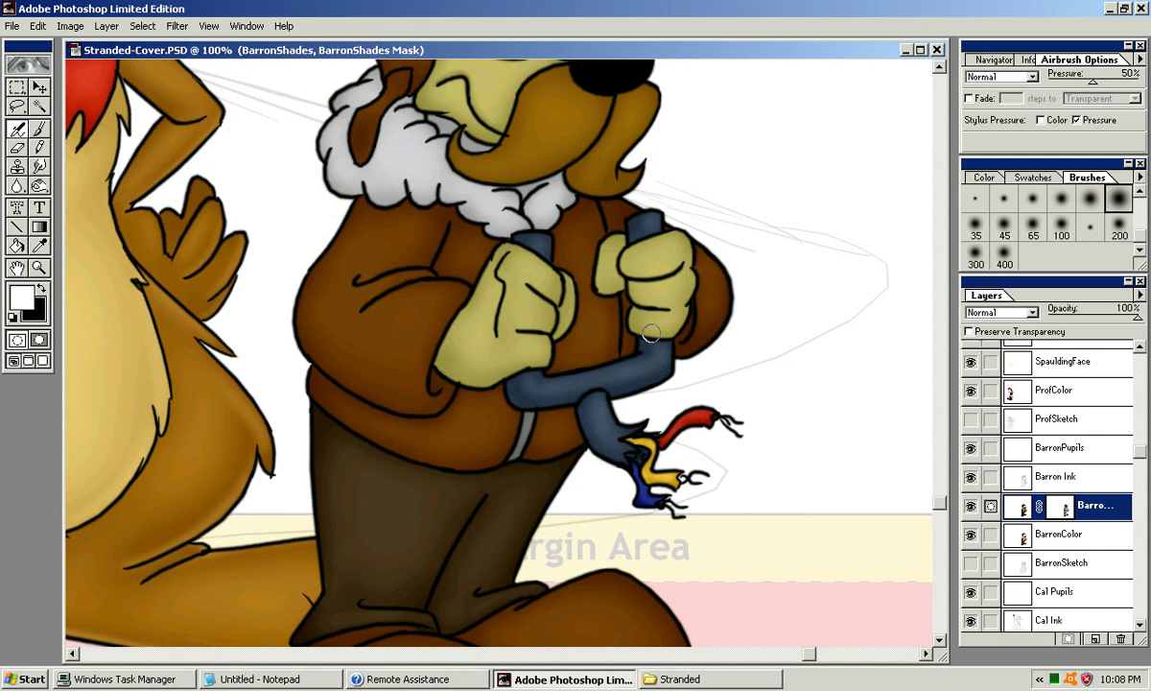
Step: Airbrush the mask along the control yoke's crossbar and up its far end in black with a small soft brush
{"action": "left_click", "coordinate": [1090, 227]}
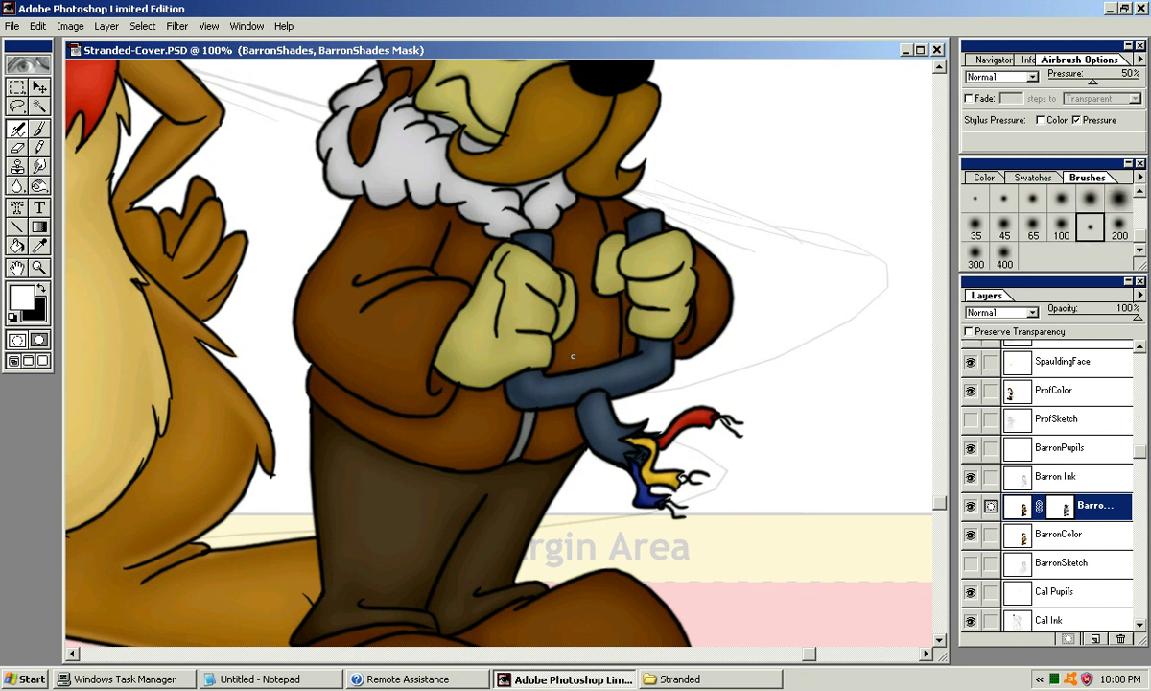
{"action": "left_click", "coordinate": [1005, 197]}
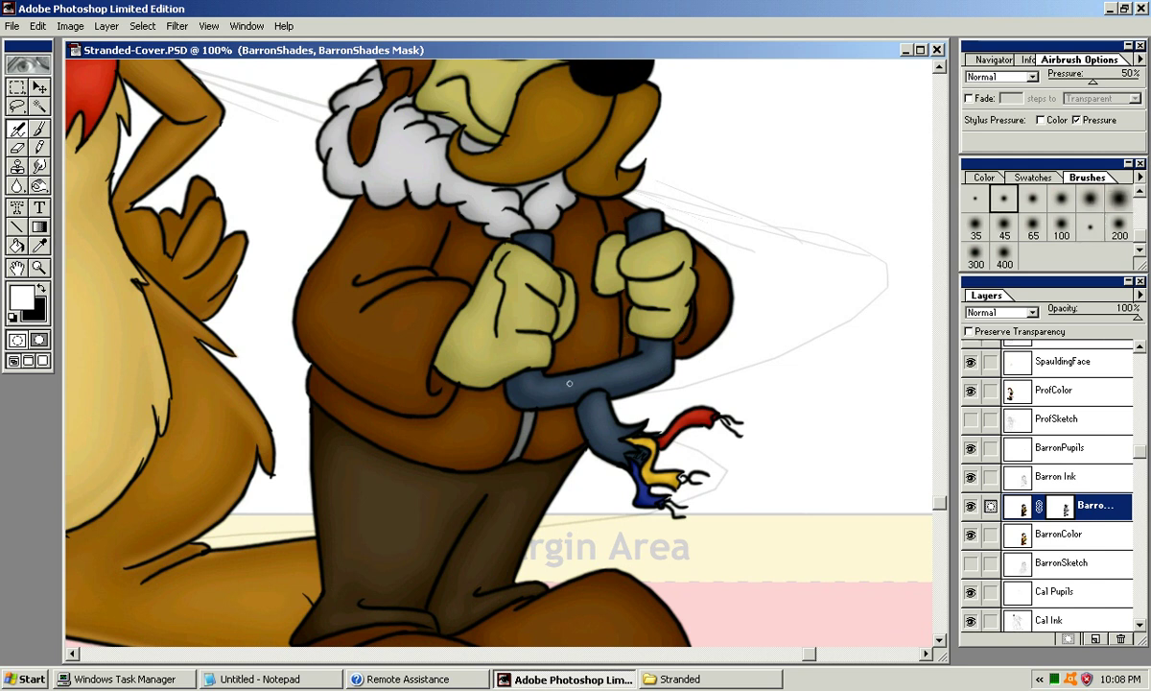
{"action": "left_click_drag", "start_coordinate": [596, 383], "coordinate": [540, 389]}
{"action": "key", "text": "x"}
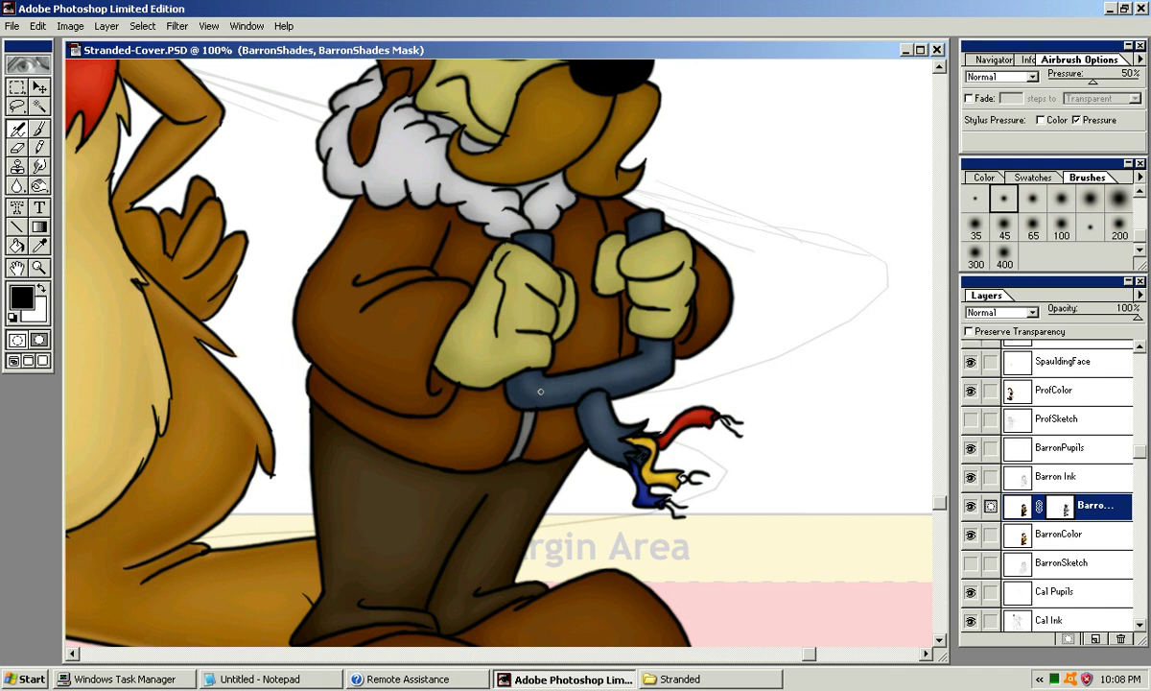
{"action": "key", "text": "bracketright"}
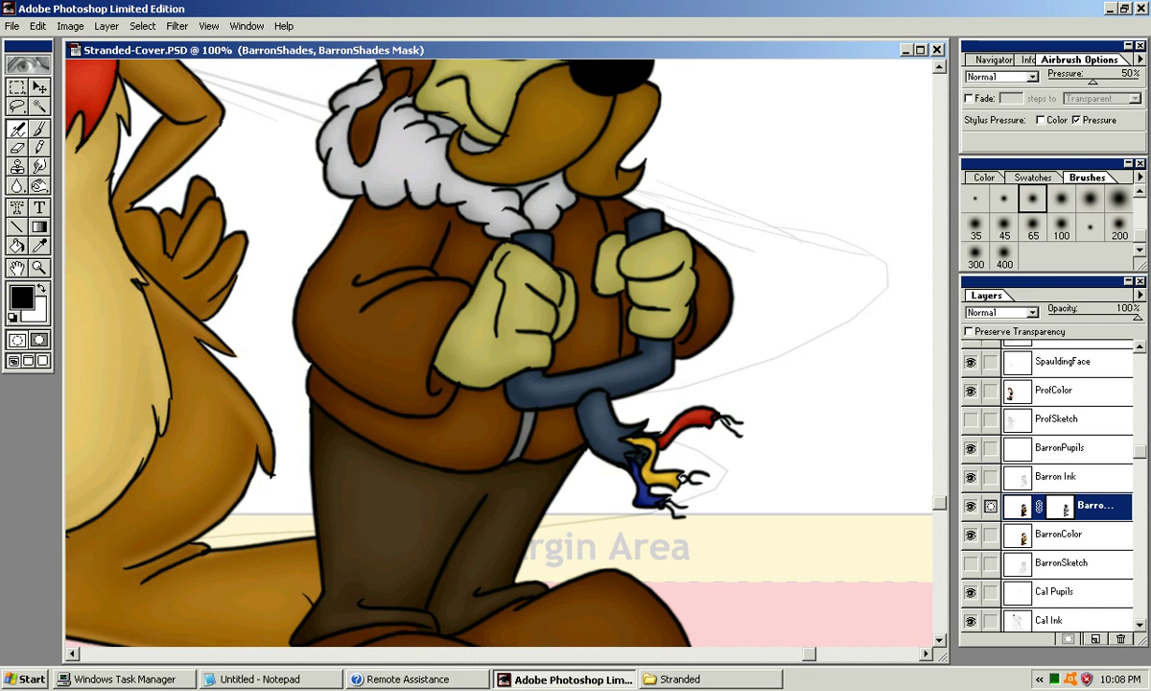
{"action": "left_click_drag", "start_coordinate": [533, 388], "coordinate": [666, 354]}
{"action": "left_click_drag", "start_coordinate": [532, 388], "coordinate": [666, 354]}
{"action": "left_click_drag", "start_coordinate": [655, 361], "coordinate": [669, 333]}
Step: Airbrush the mask along the helmet's rim beneath the goggles in white with a small soft brush, undoing the first stroke
{"action": "mouse_move", "coordinate": [614, 364]}
{"action": "left_mouse_down"}
{"action": "mouse_move", "coordinate": [671, 449]}
{"action": "mouse_move", "coordinate": [645, 545]}
{"action": "mouse_move", "coordinate": [605, 605]}
{"action": "mouse_move", "coordinate": [598, 644]}
{"action": "mouse_move", "coordinate": [639, 607]}
{"action": "mouse_move", "coordinate": [687, 452]}
{"action": "mouse_move", "coordinate": [685, 419]}
{"action": "mouse_move", "coordinate": [666, 404]}
{"action": "left_mouse_up"}
{"action": "left_click", "coordinate": [1091, 198]}
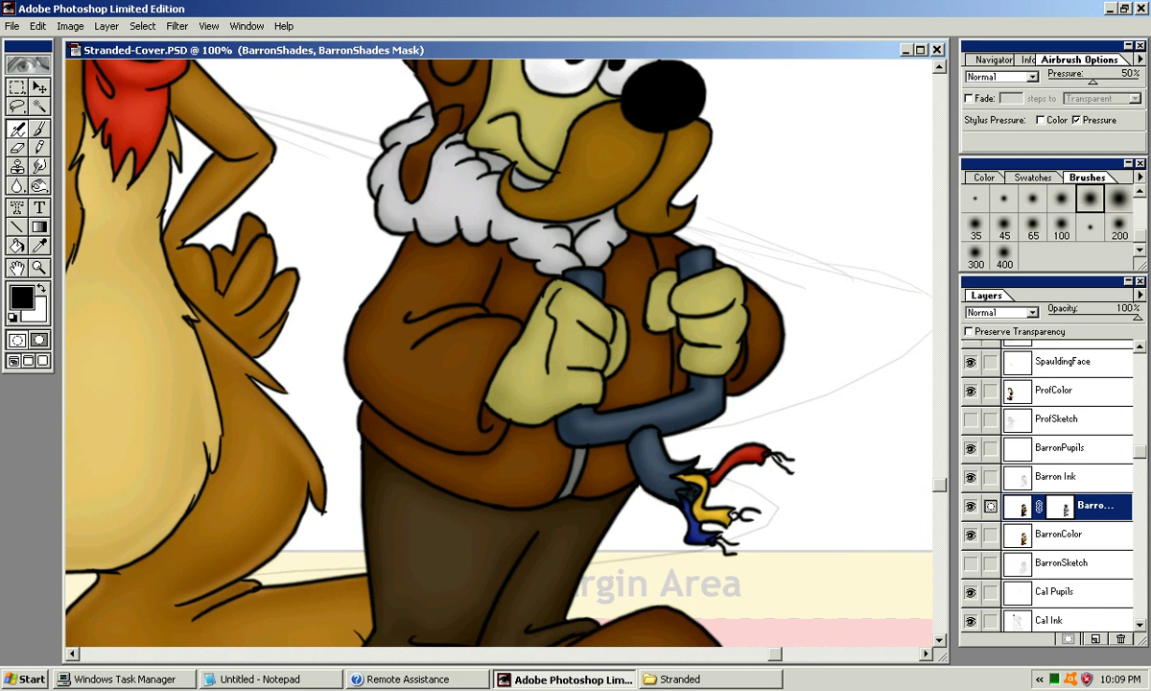
{"action": "key", "text": "x"}
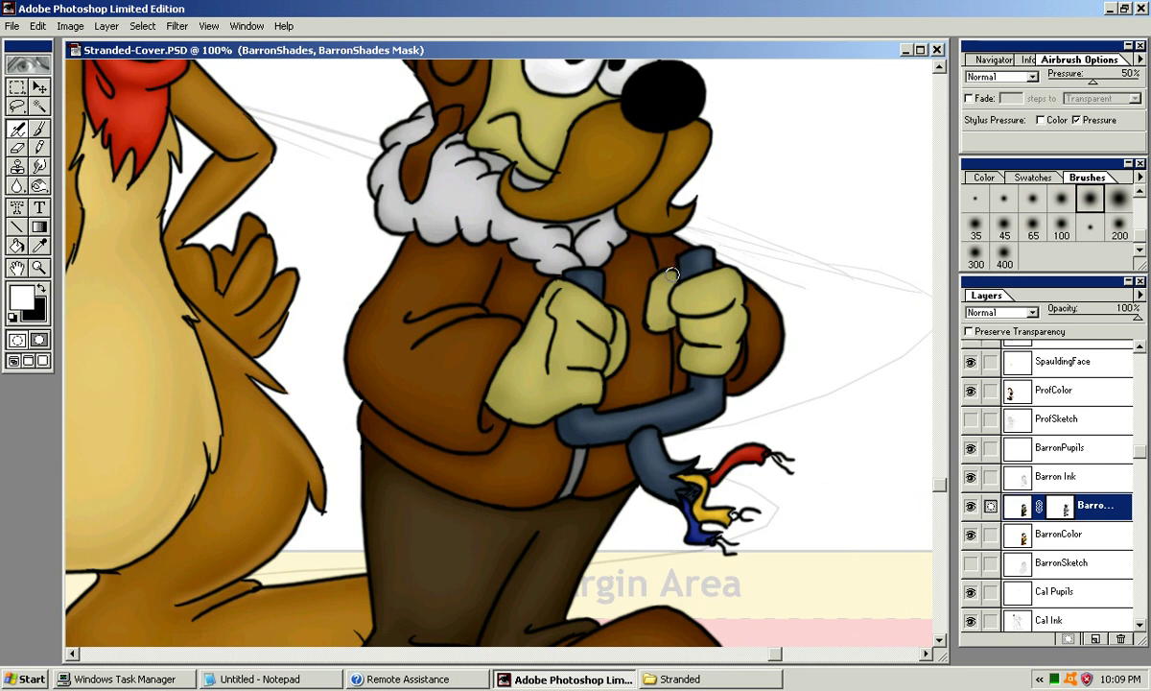
{"action": "key", "text": "ctrl+minus"}
{"action": "left_click_drag", "start_coordinate": [547, 288], "coordinate": [579, 530]}
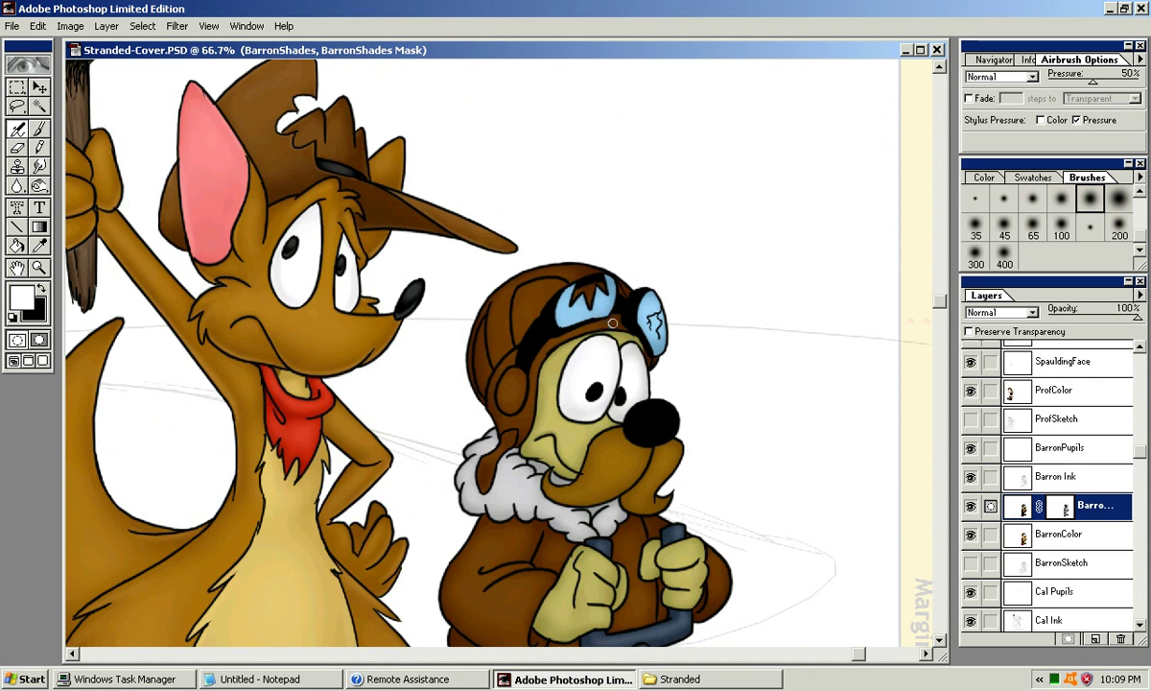
{"action": "key", "text": "ctrl+plus"}
{"action": "key", "text": "ctrl+plus"}
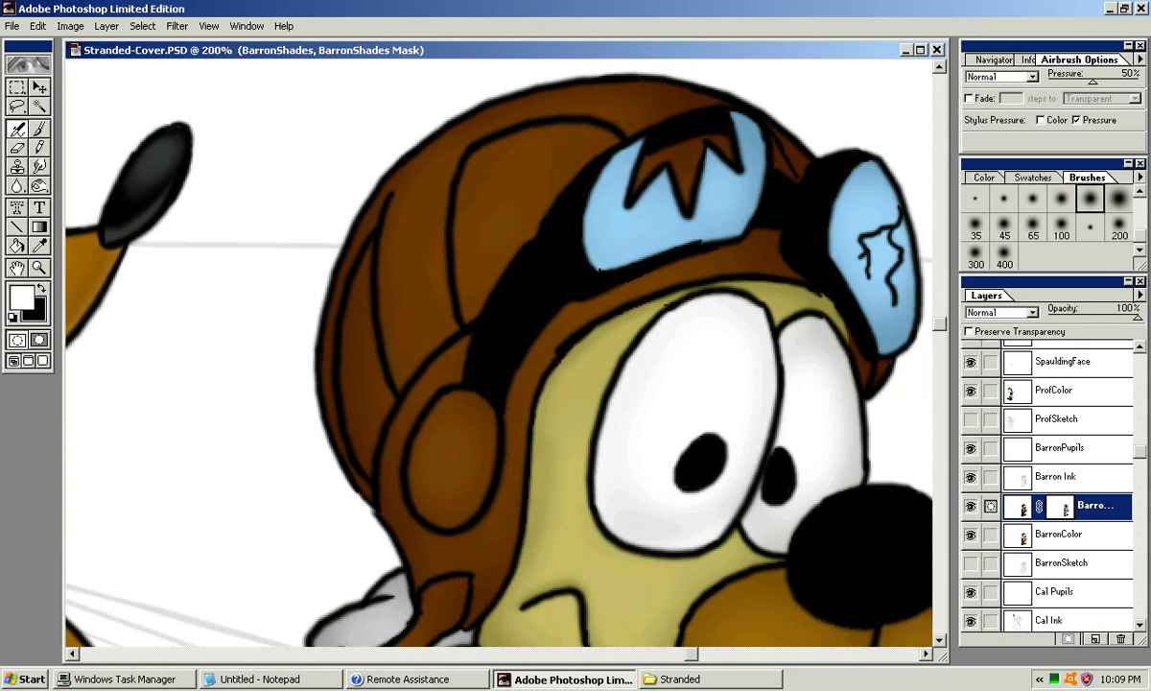
{"action": "key", "text": "bracketleft"}
{"action": "key", "text": "bracketleft"}
{"action": "left_click_drag", "start_coordinate": [519, 340], "coordinate": [603, 278]}
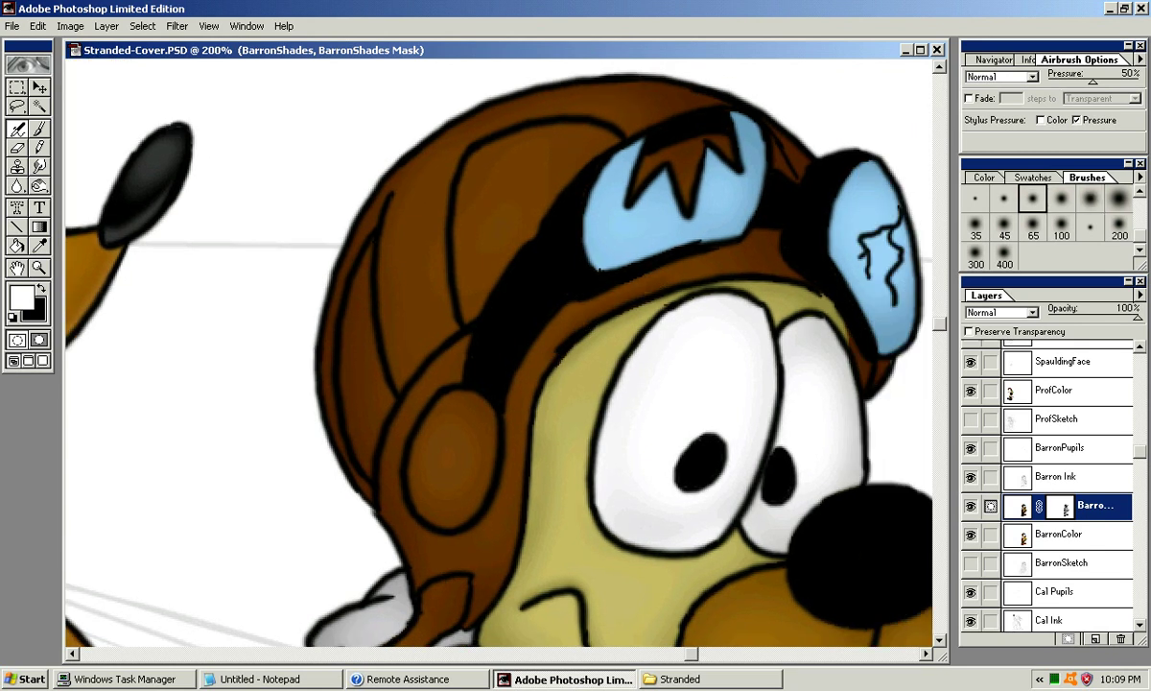
{"action": "key", "text": "ctrl+z"}
{"action": "left_click_drag", "start_coordinate": [546, 371], "coordinate": [735, 275]}
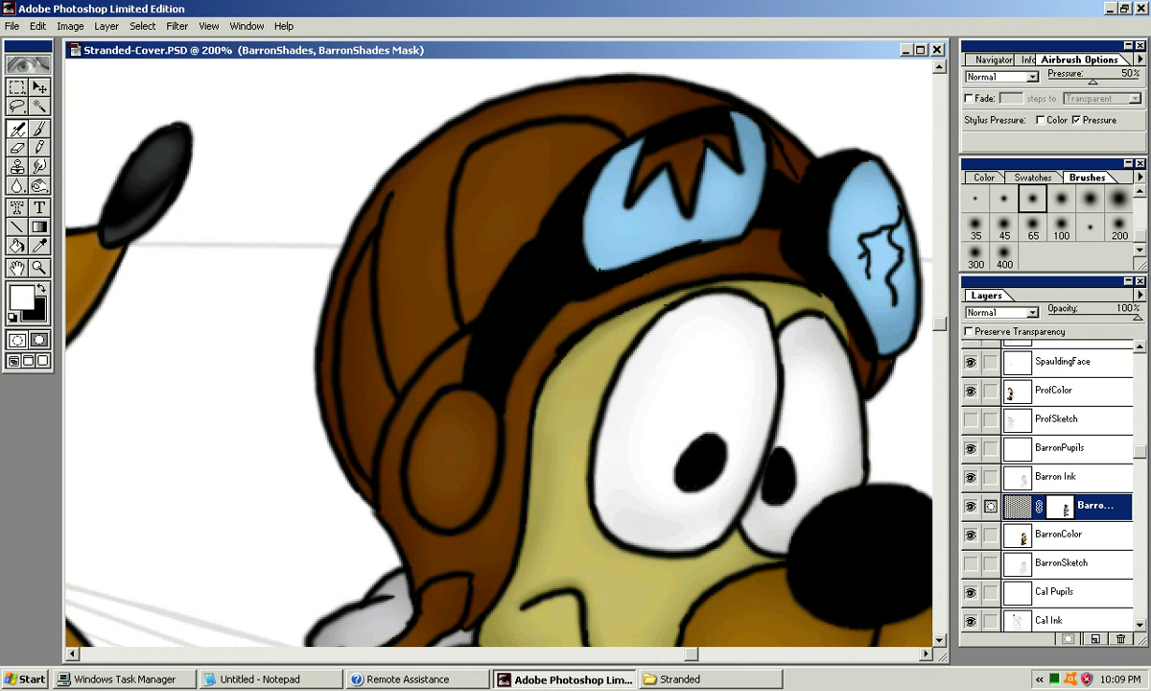
Step: Airbrush the mask in white on the side of the helmet, between the round ear piece and the face's edge
{"action": "left_click_drag", "start_coordinate": [508, 422], "coordinate": [551, 306]}
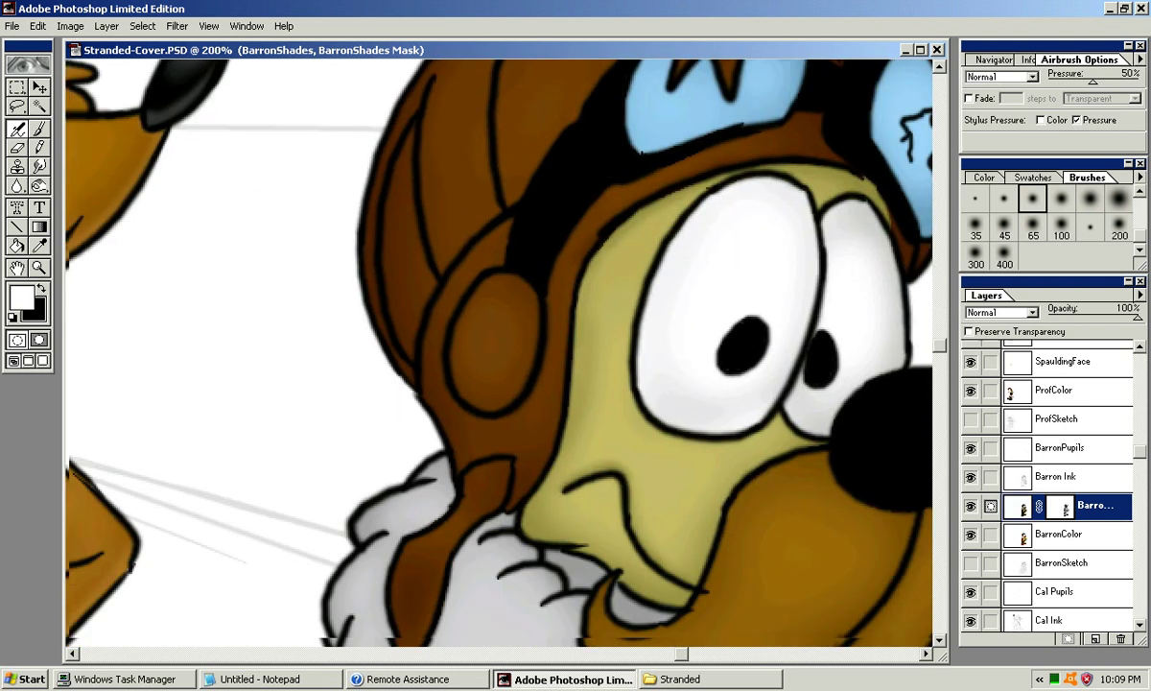
{"action": "left_click_drag", "start_coordinate": [551, 437], "coordinate": [582, 264]}
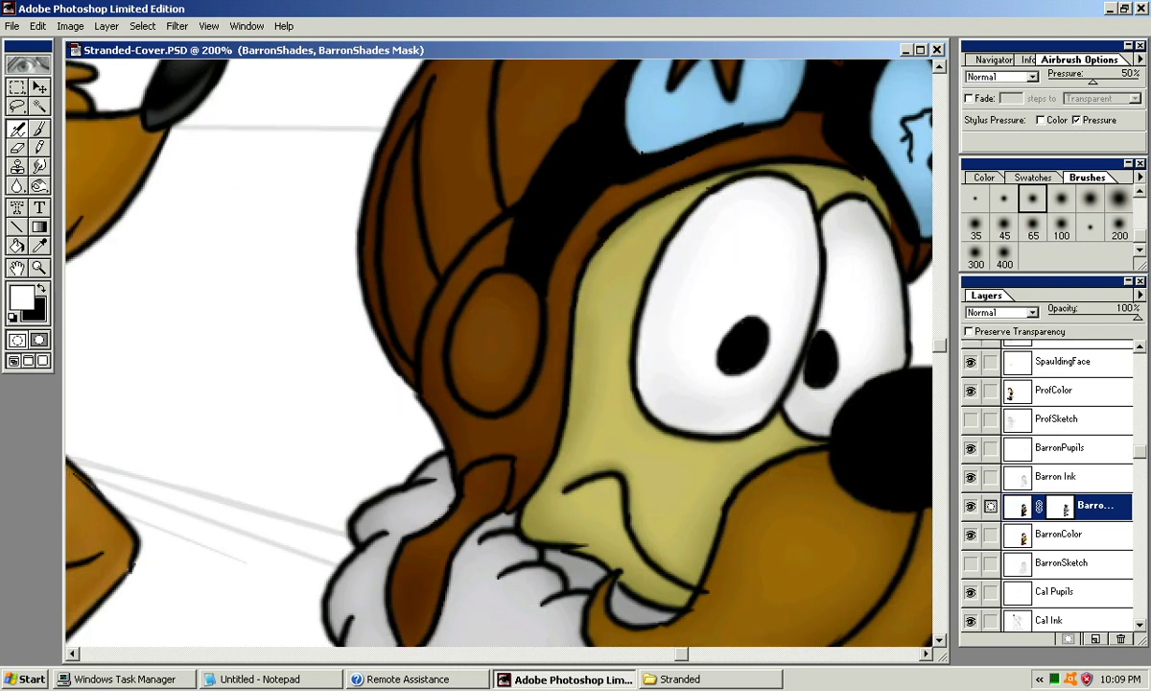
{"action": "left_click_drag", "start_coordinate": [523, 370], "coordinate": [570, 273]}
{"action": "mouse_move", "coordinate": [537, 320]}
{"action": "left_mouse_down"}
{"action": "mouse_move", "coordinate": [534, 350]}
{"action": "mouse_move", "coordinate": [529, 329]}
{"action": "left_mouse_up"}
{"action": "left_click_drag", "start_coordinate": [486, 432], "coordinate": [534, 319]}
{"action": "mouse_move", "coordinate": [512, 102]}
{"action": "left_mouse_down"}
{"action": "mouse_move", "coordinate": [500, 276]}
{"action": "mouse_move", "coordinate": [520, 305]}
{"action": "mouse_move", "coordinate": [518, 414]}
{"action": "left_mouse_up"}
{"action": "mouse_move", "coordinate": [512, 333]}
{"action": "left_mouse_down"}
{"action": "mouse_move", "coordinate": [507, 304]}
{"action": "mouse_move", "coordinate": [484, 285]}
{"action": "mouse_move", "coordinate": [522, 268]}
{"action": "mouse_move", "coordinate": [511, 412]}
{"action": "left_mouse_up"}
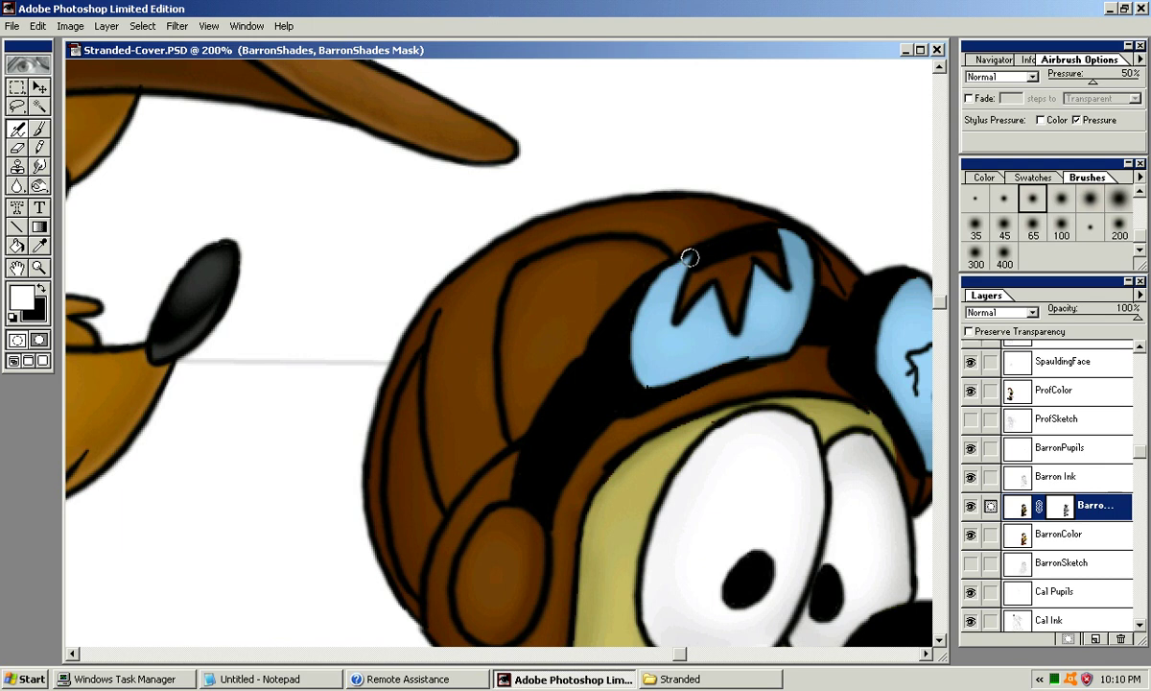
{"action": "key", "text": "ctrl+minus"}
{"action": "mouse_move", "coordinate": [569, 475]}
{"action": "left_mouse_down"}
{"action": "mouse_move", "coordinate": [627, 344]}
{"action": "mouse_move", "coordinate": [629, 294]}
{"action": "left_mouse_up"}
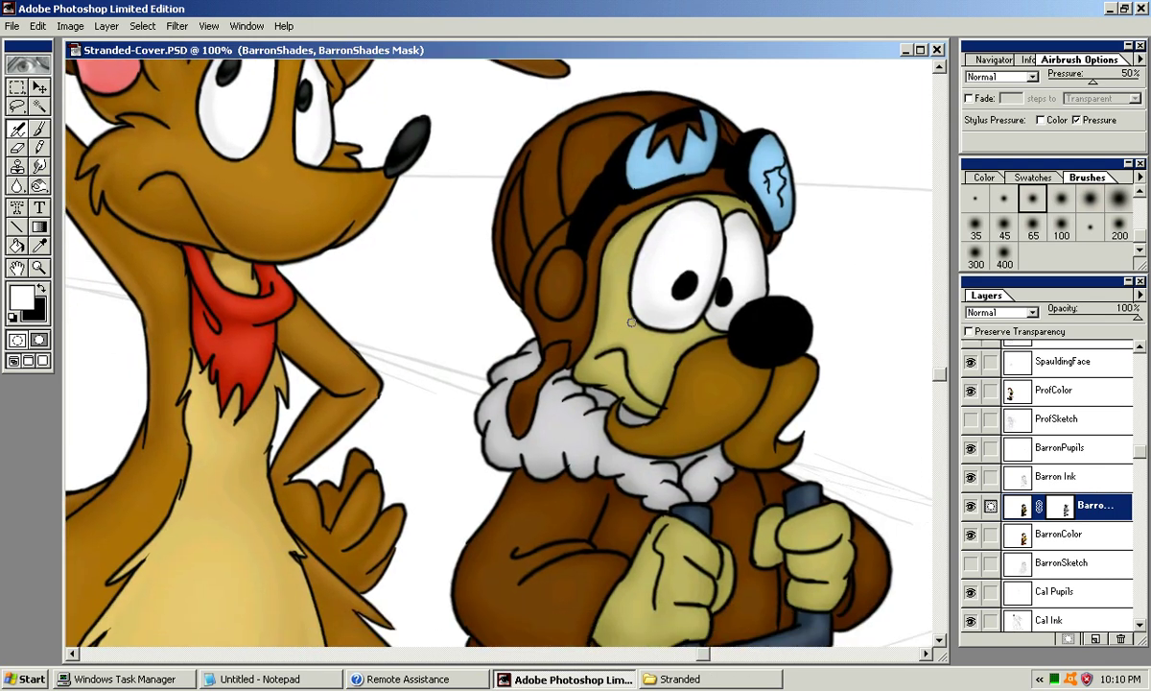
{"action": "left_click_drag", "start_coordinate": [576, 451], "coordinate": [586, 261]}
{"action": "left_click_drag", "start_coordinate": [725, 433], "coordinate": [715, 390]}
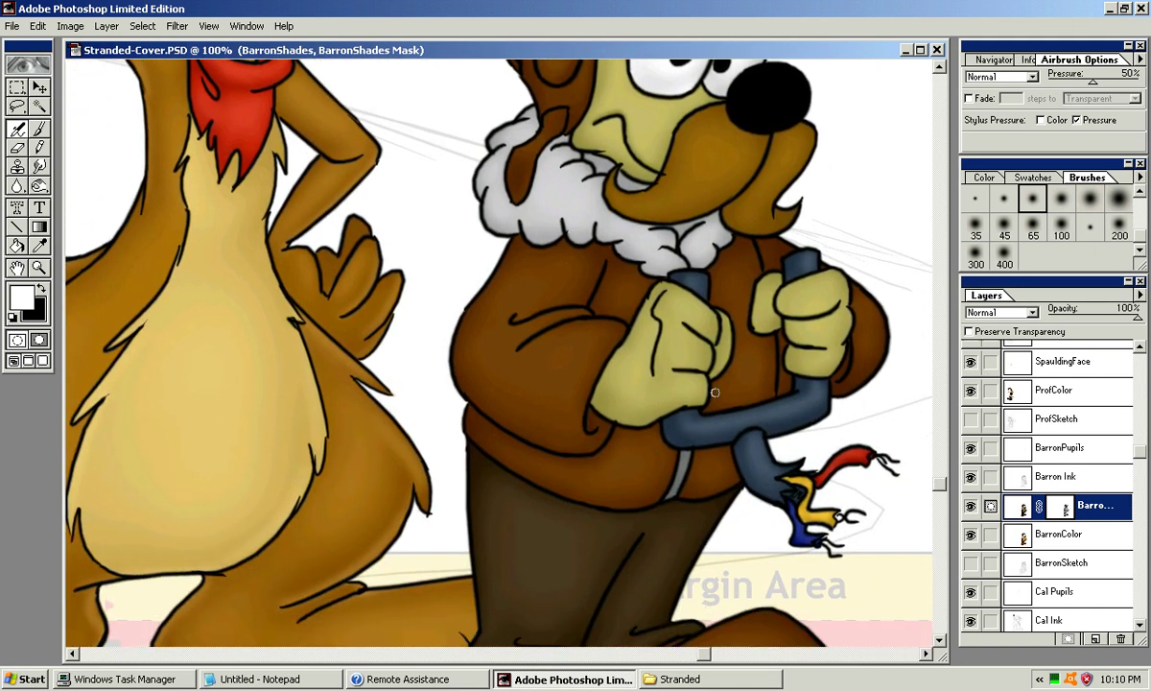
Step: Airbrush the mask over the front trouser leg in black with the 100-pixel brush
{"action": "left_click_drag", "start_coordinate": [595, 413], "coordinate": [616, 339]}
{"action": "left_click", "coordinate": [1062, 228]}
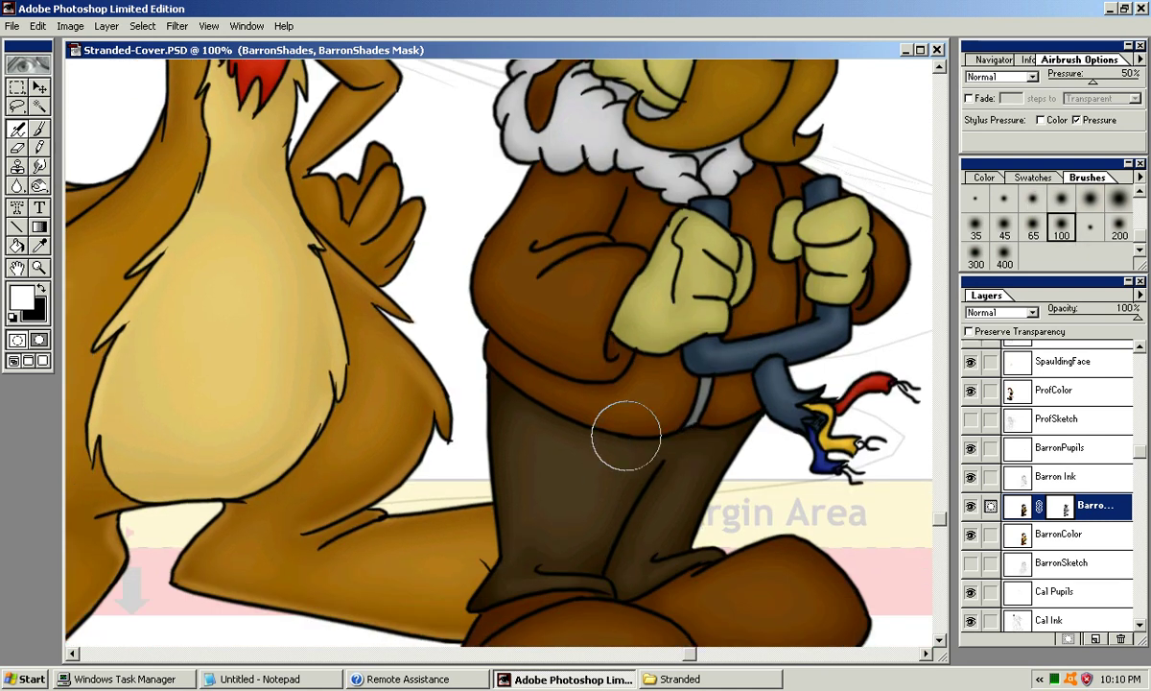
{"action": "key", "text": "bracketleft"}
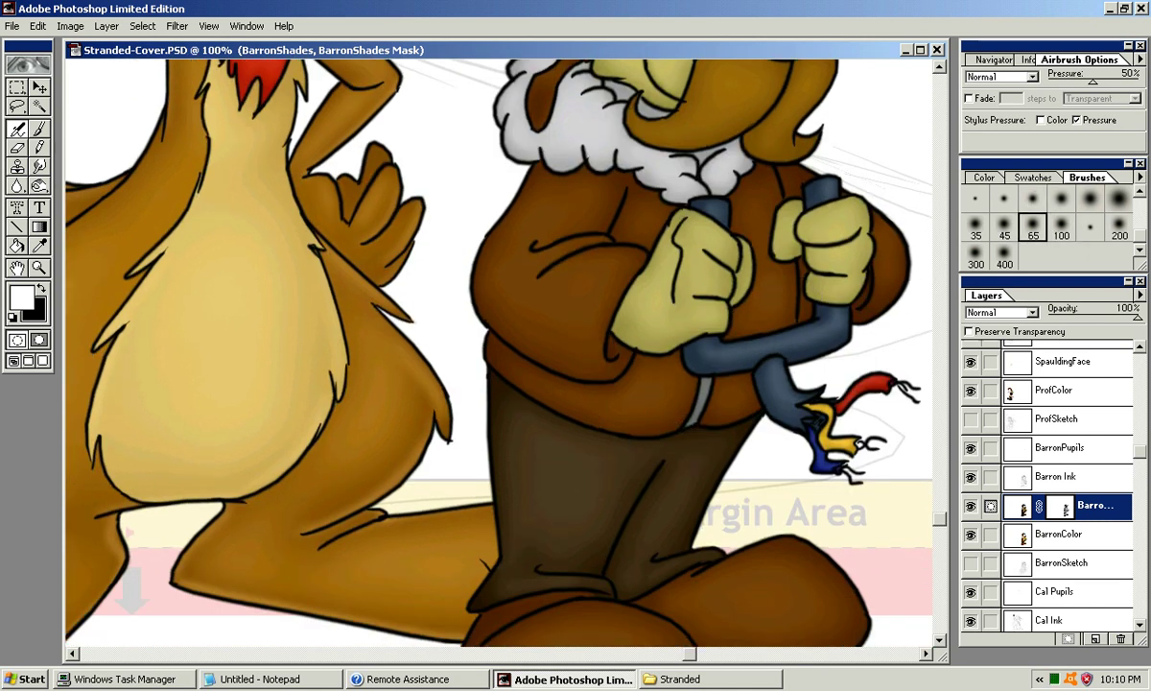
{"action": "key", "text": "bracketright"}
{"action": "key", "text": "bracketright"}
{"action": "key", "text": "bracketright"}
{"action": "key", "text": "bracketleft"}
{"action": "key", "text": "bracketleft"}
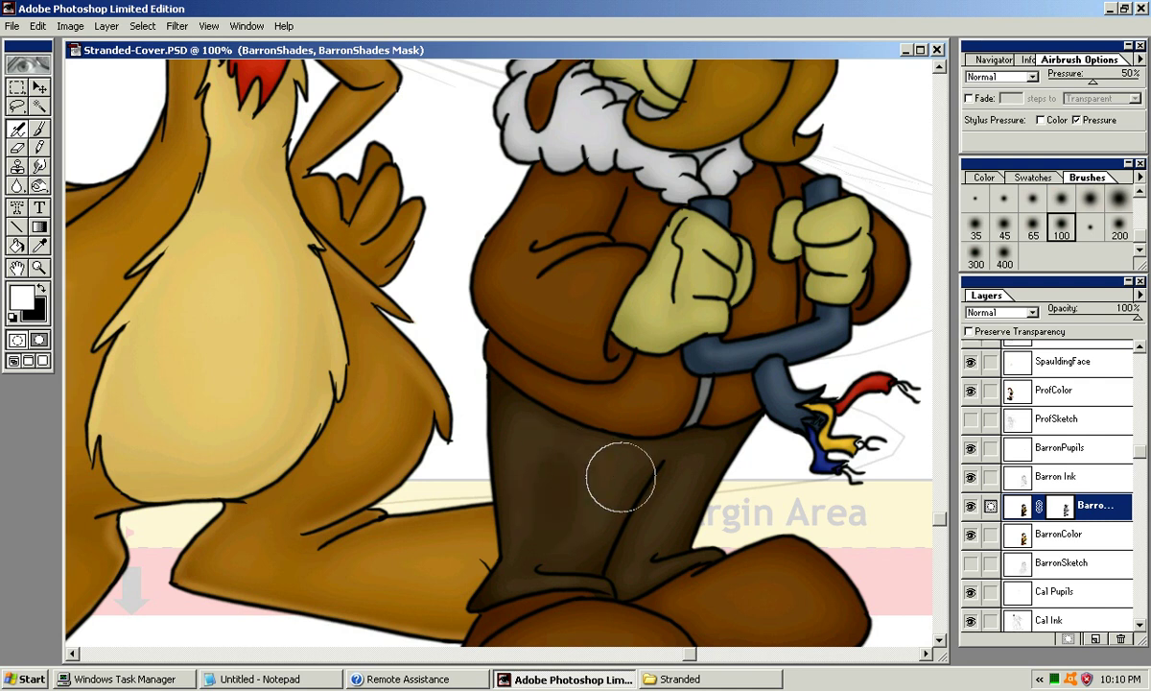
{"action": "key", "text": "x"}
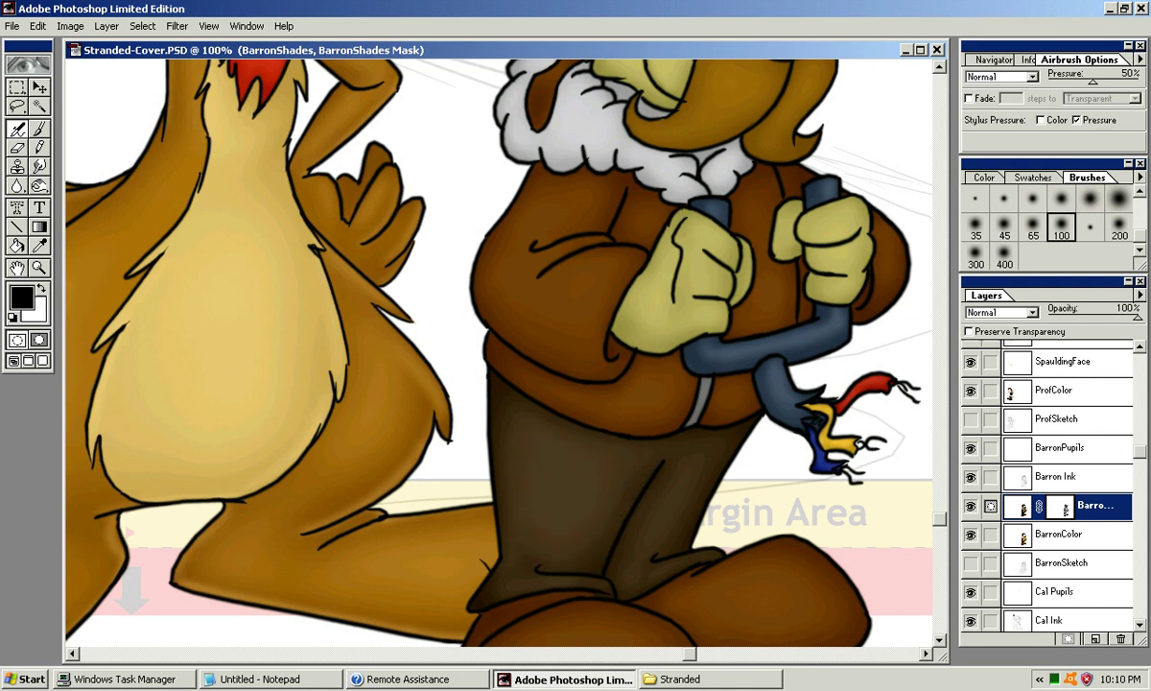
{"action": "mouse_move", "coordinate": [553, 496]}
{"action": "left_mouse_down"}
{"action": "mouse_move", "coordinate": [514, 610]}
{"action": "mouse_move", "coordinate": [528, 547]}
{"action": "left_mouse_up"}
{"action": "left_click_drag", "start_coordinate": [578, 462], "coordinate": [535, 554]}
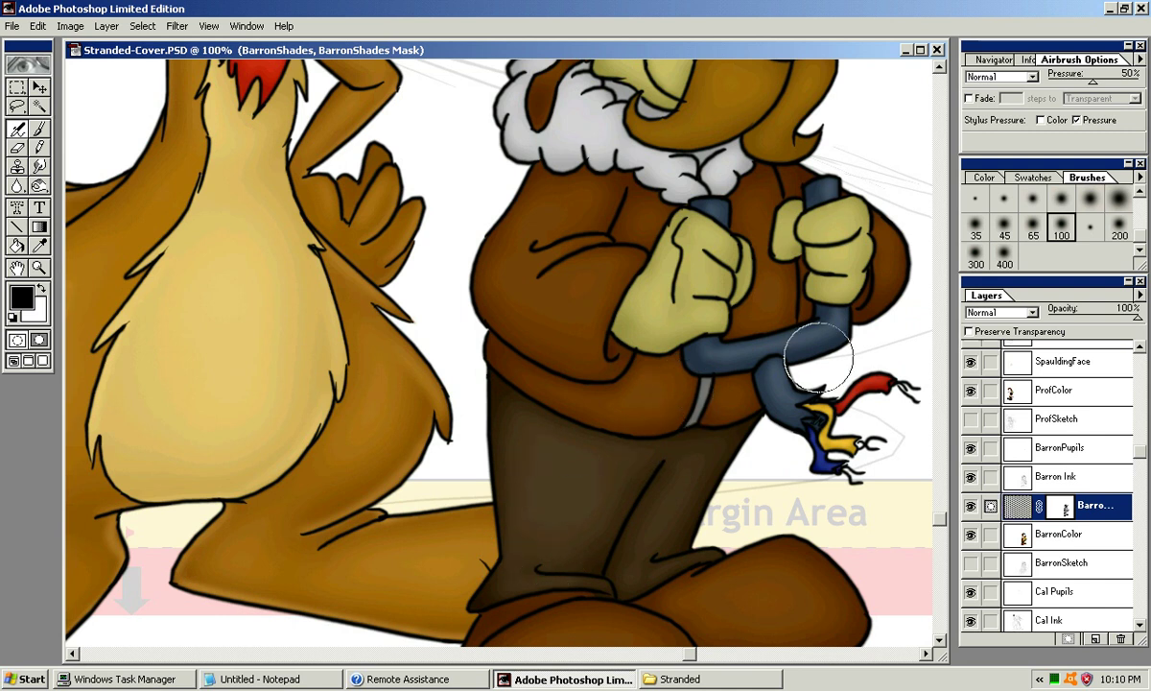
Step: Airbrush the mask over the jacket just below the front glove, beside the yoke, in black with the 35-pixel brush
{"action": "key", "text": "bracketleft"}
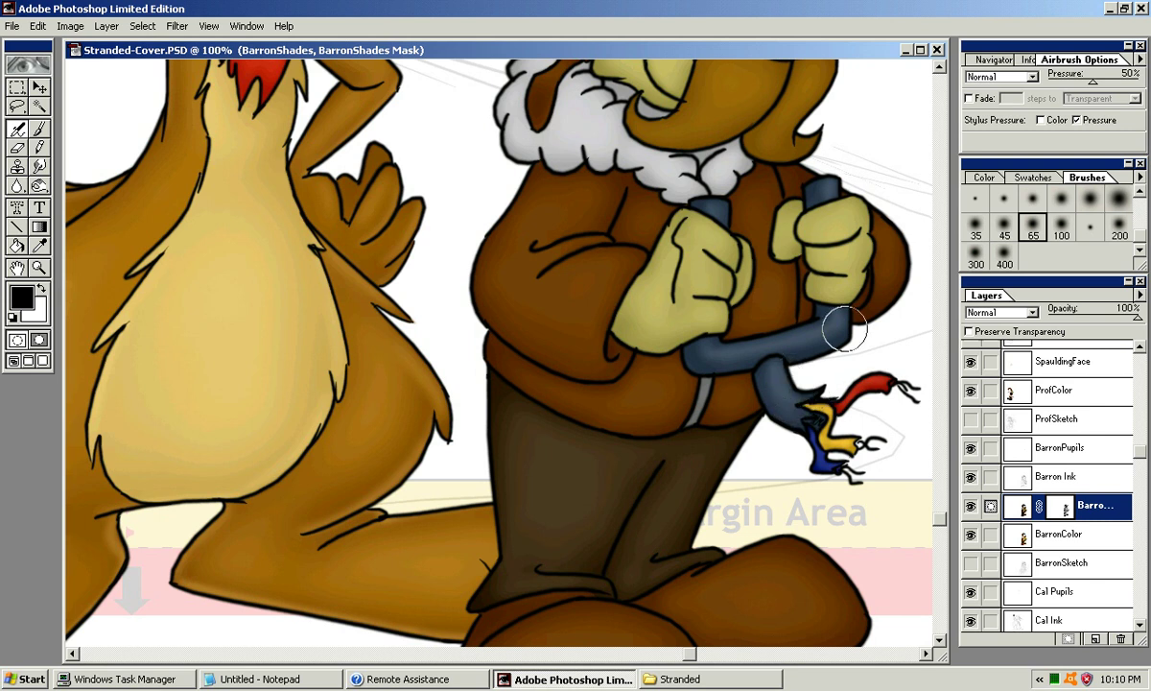
{"action": "key", "text": "bracketright"}
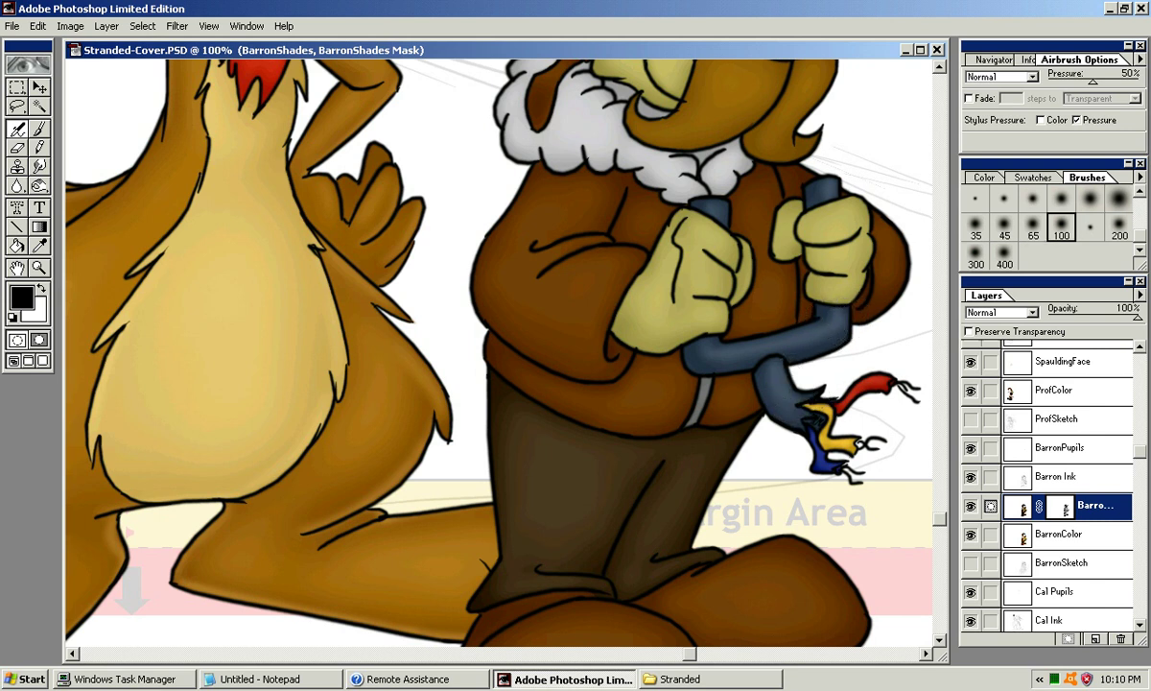
{"action": "key", "text": "bracketleft"}
{"action": "key", "text": "bracketleft"}
{"action": "key", "text": "bracketleft"}
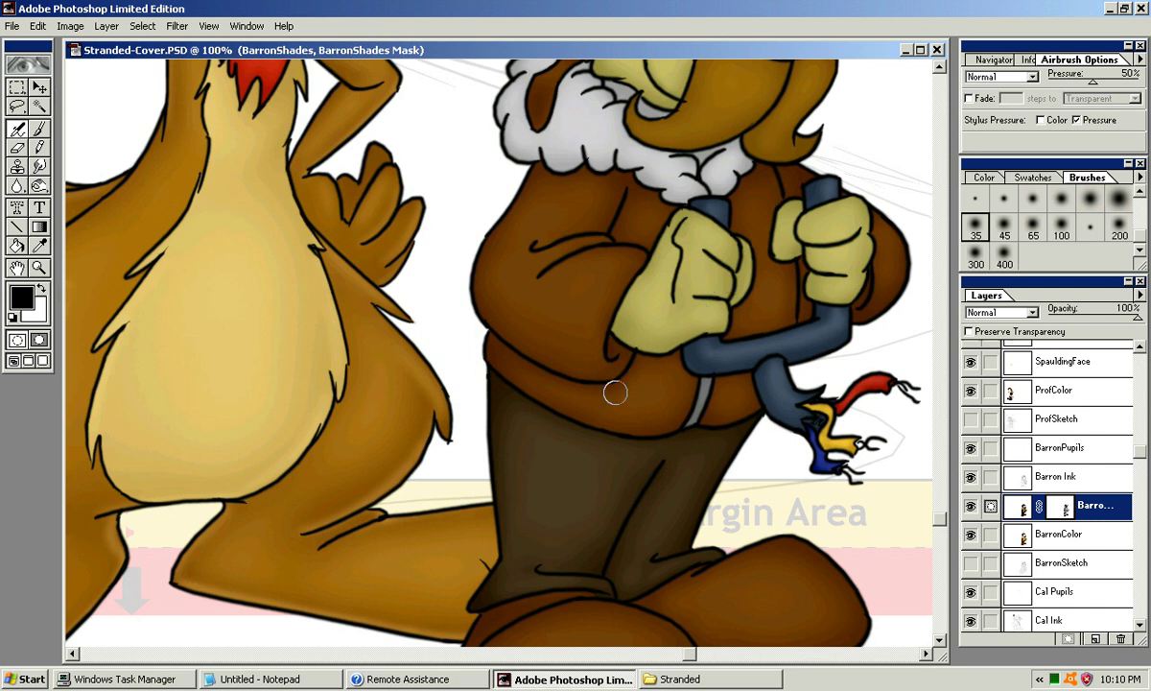
{"action": "mouse_move", "coordinate": [683, 352]}
{"action": "left_mouse_down"}
{"action": "mouse_move", "coordinate": [676, 368]}
{"action": "mouse_move", "coordinate": [658, 364]}
{"action": "left_mouse_up"}
Step: Airbrush the mask where the fur collar meets the jacket above the front glove in white with the 35-pixel brush
{"action": "key", "text": "x"}
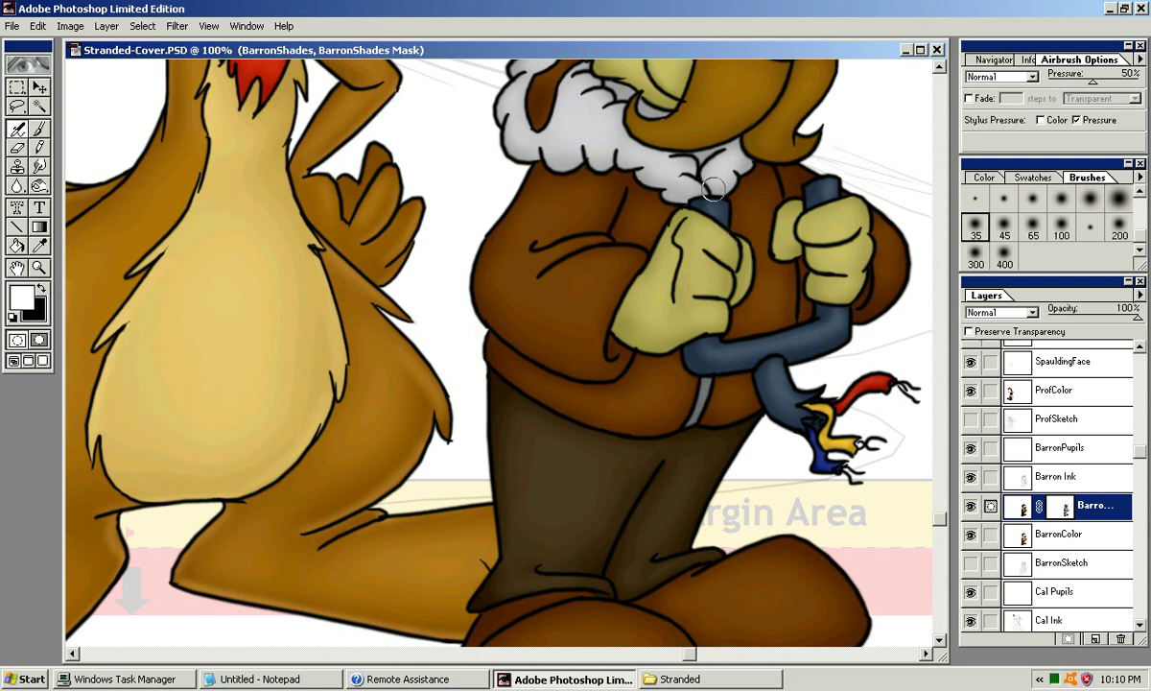
{"action": "left_click_drag", "start_coordinate": [677, 188], "coordinate": [686, 210]}
{"action": "left_click_drag", "start_coordinate": [655, 317], "coordinate": [580, 391]}
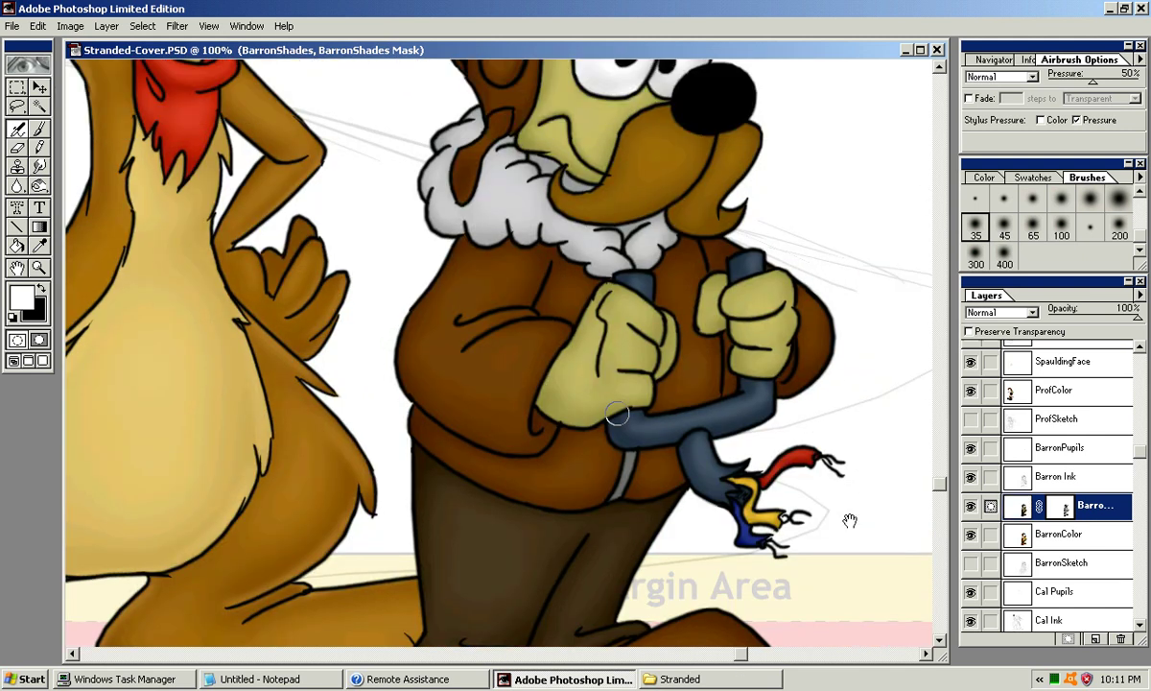
{"action": "mouse_move", "coordinate": [850, 520]}
{"action": "left_mouse_down"}
{"action": "mouse_move", "coordinate": [743, 690]}
{"action": "mouse_move", "coordinate": [764, 690]}
{"action": "mouse_move", "coordinate": [908, 558]}
{"action": "left_mouse_up"}
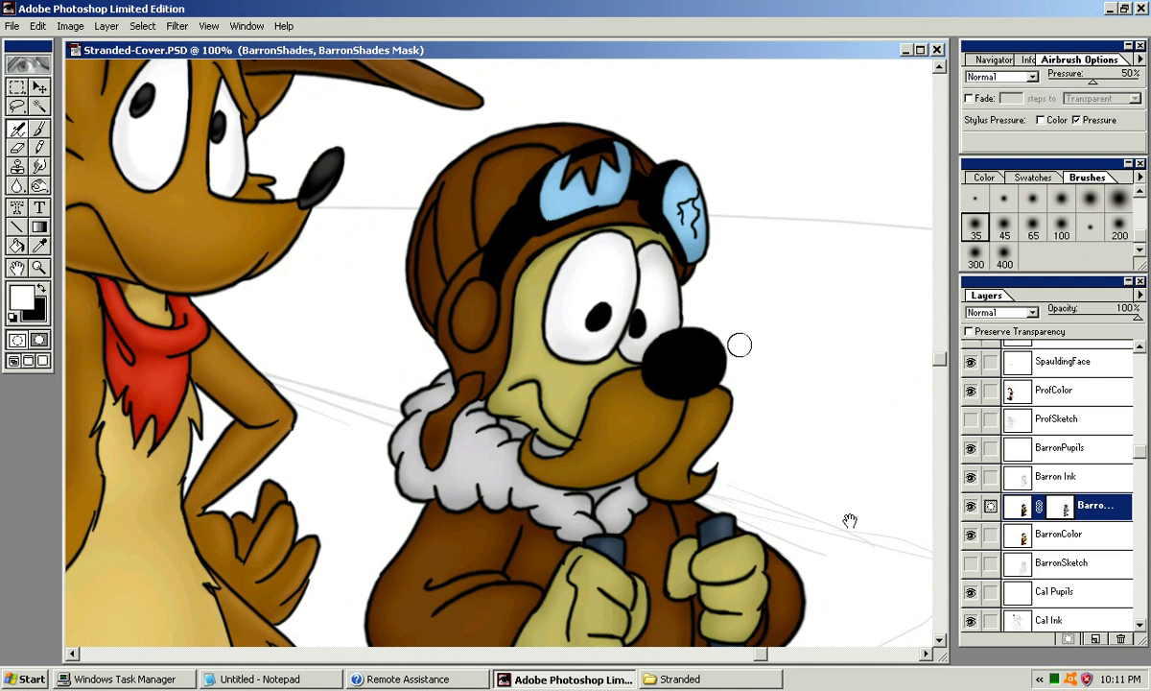
{"action": "left_click_drag", "start_coordinate": [695, 379], "coordinate": [676, 292]}
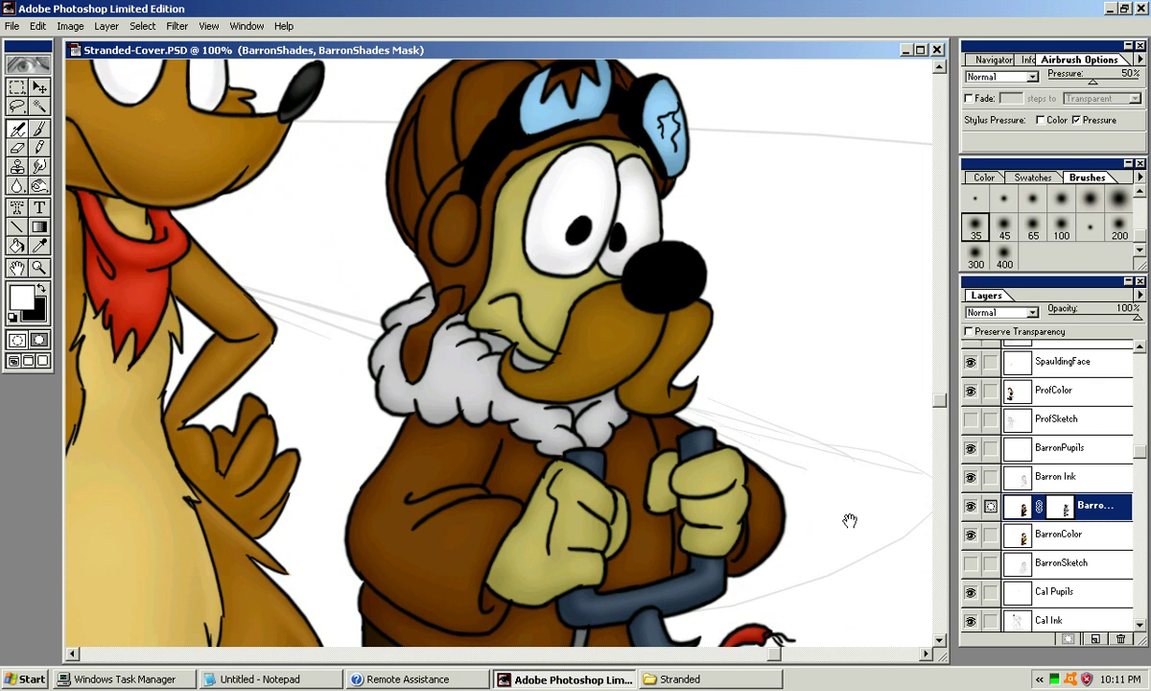
Step: Duplicate the BarronColor layer as BarronHilite and move the copy above the BarronShades layer
{"action": "left_click", "coordinate": [1141, 295]}
{"action": "left_click", "coordinate": [1062, 312]}
{"action": "key", "text": "alt+bracketleft"}
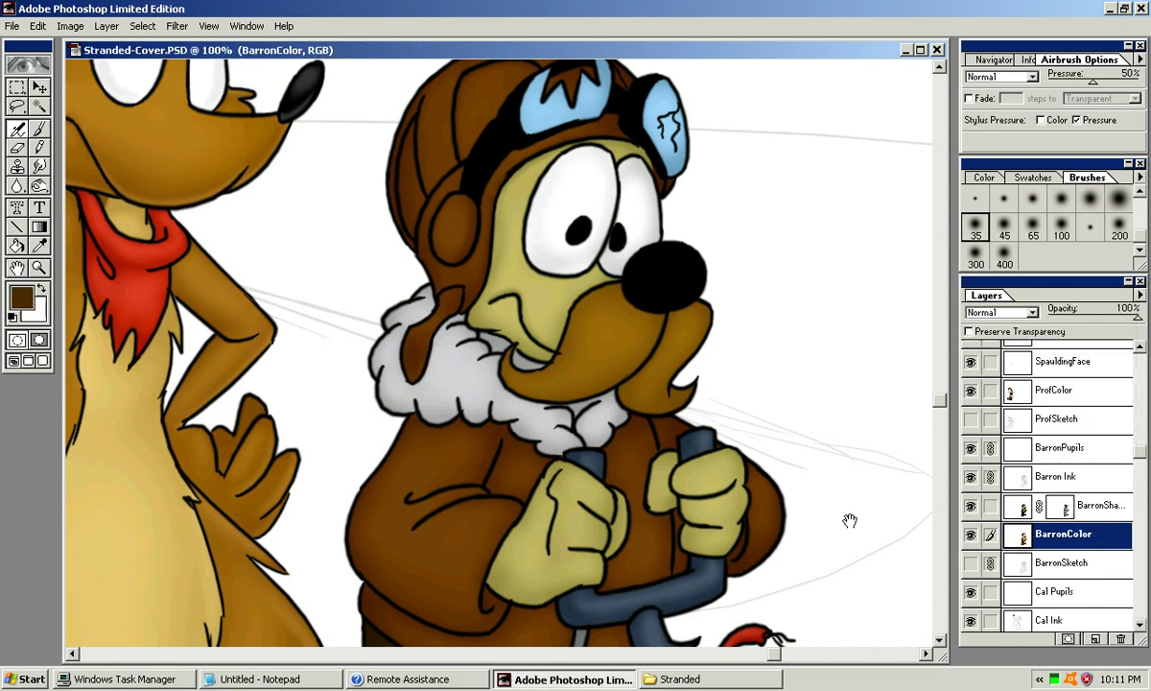
{"action": "left_click", "coordinate": [1140, 296]}
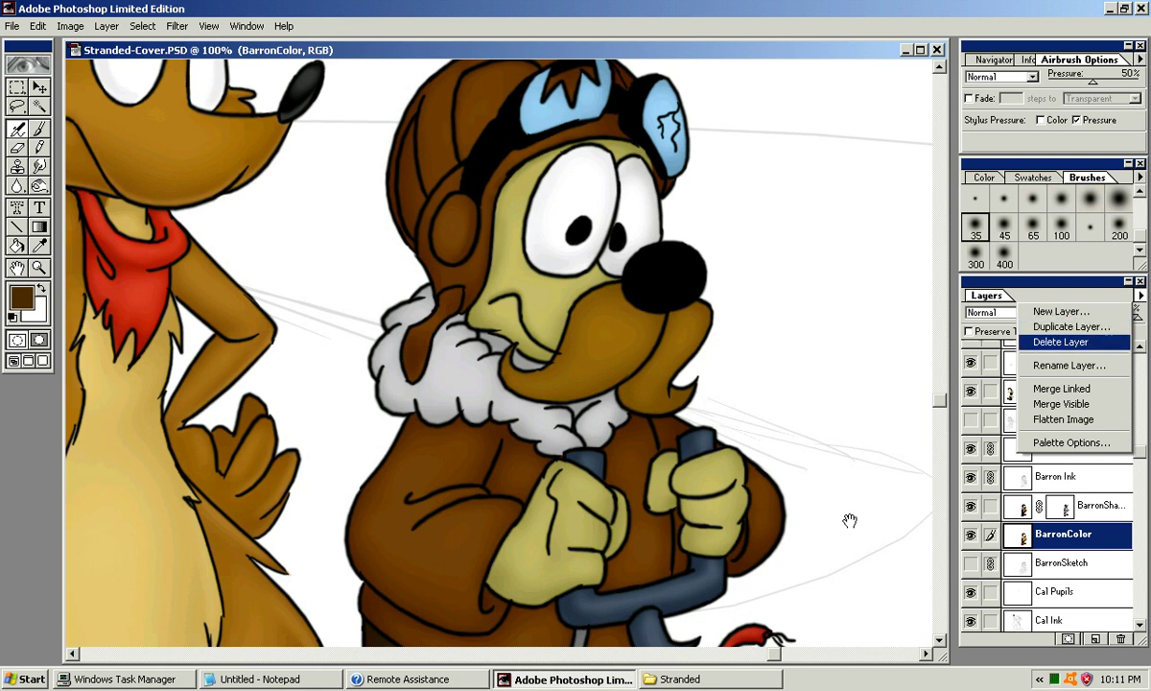
{"action": "key", "text": "Down"}
{"action": "key", "text": "Up"}
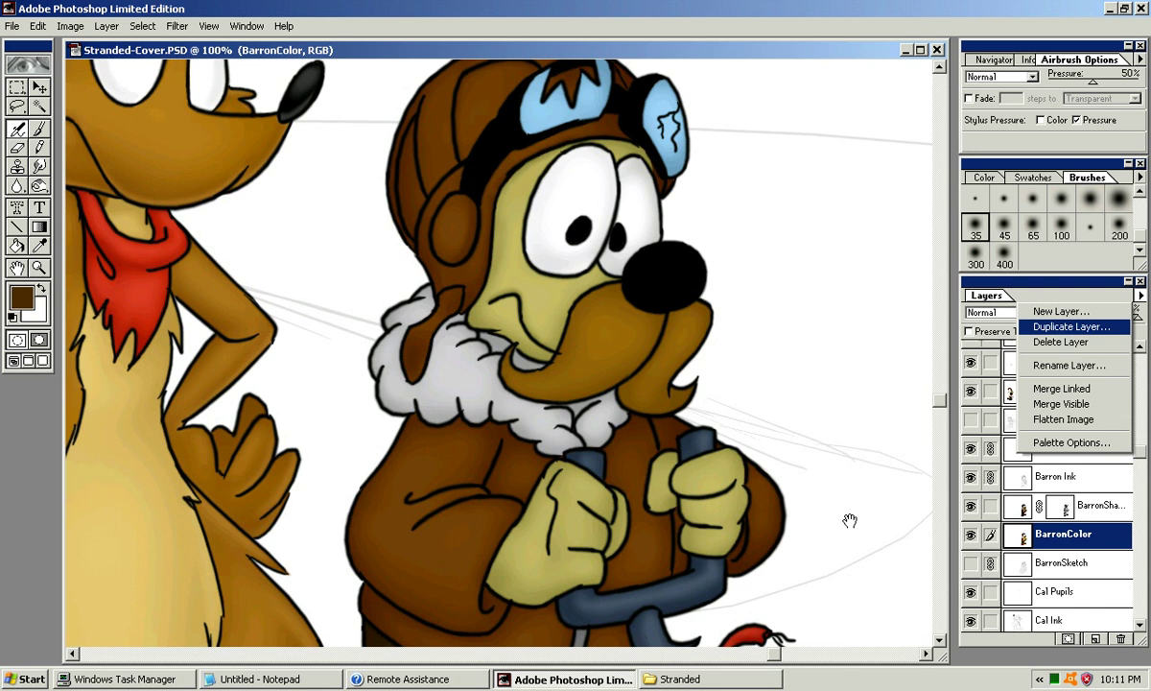
{"action": "key", "text": "Down"}
{"action": "key", "text": "Down"}
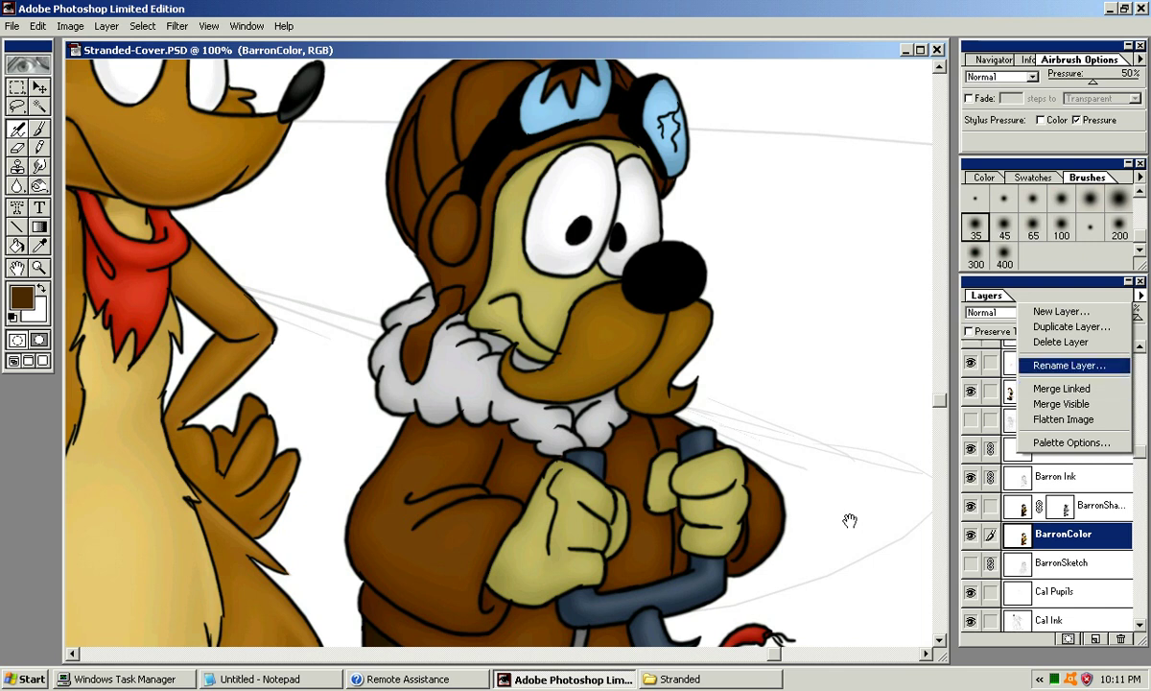
{"action": "key", "text": "Up"}
{"action": "key", "text": "Up"}
{"action": "key", "text": "Up"}
{"action": "key", "text": "Down"}
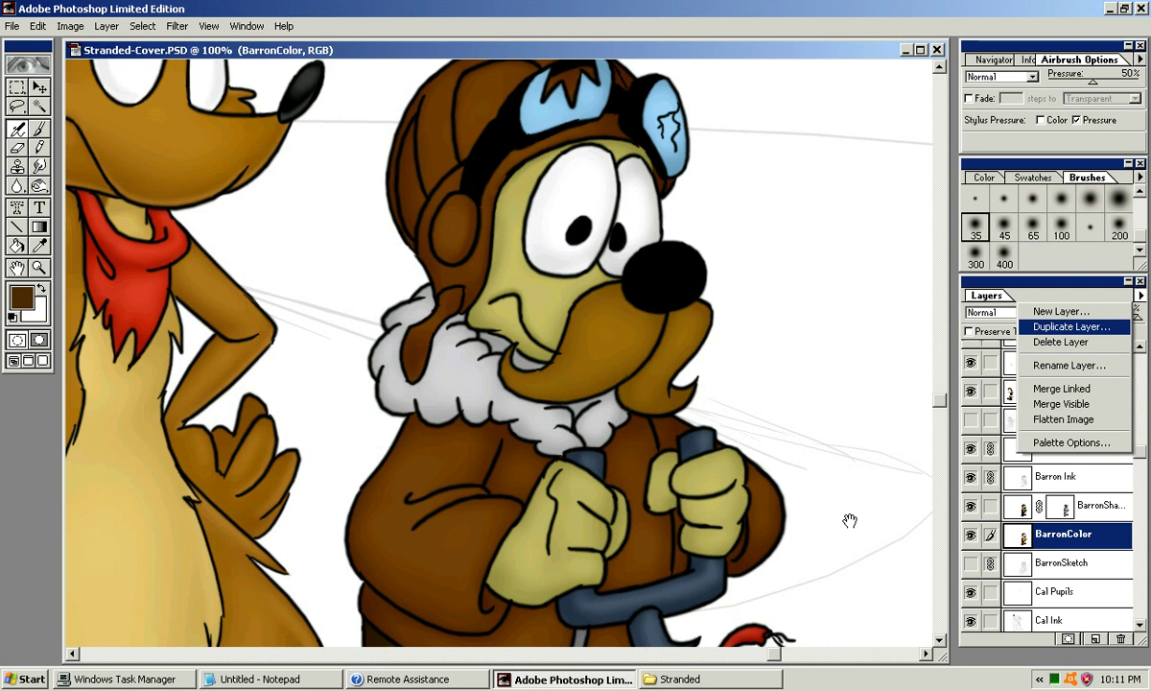
{"action": "key", "text": "Down"}
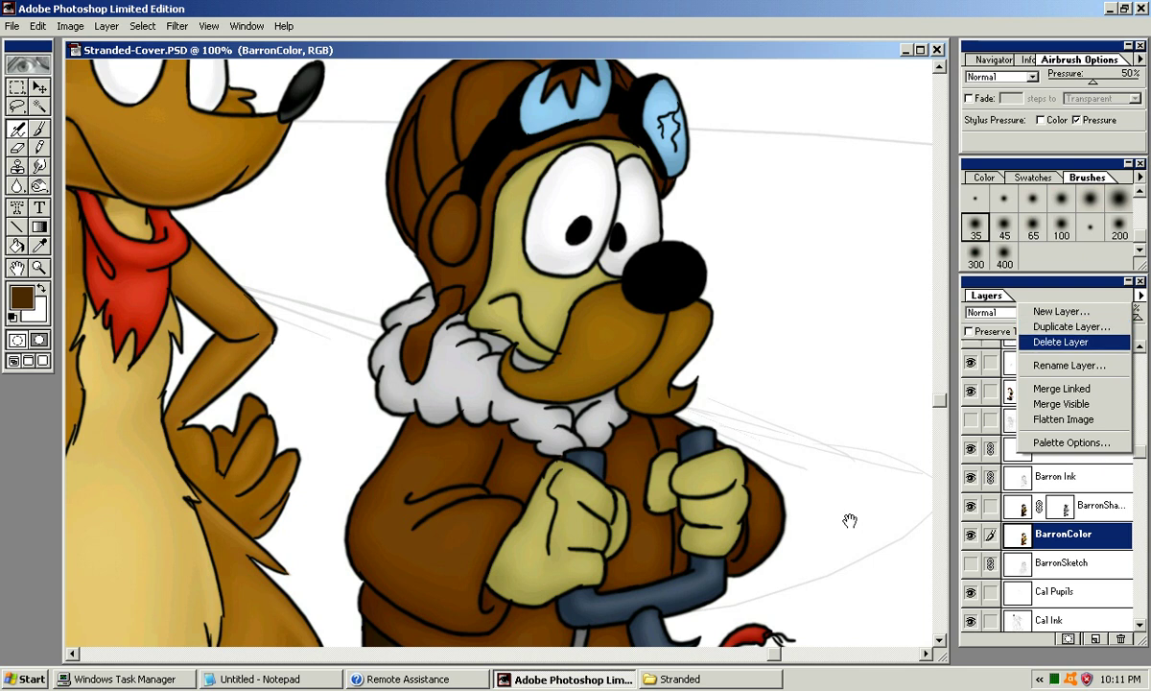
{"action": "key", "text": "Up"}
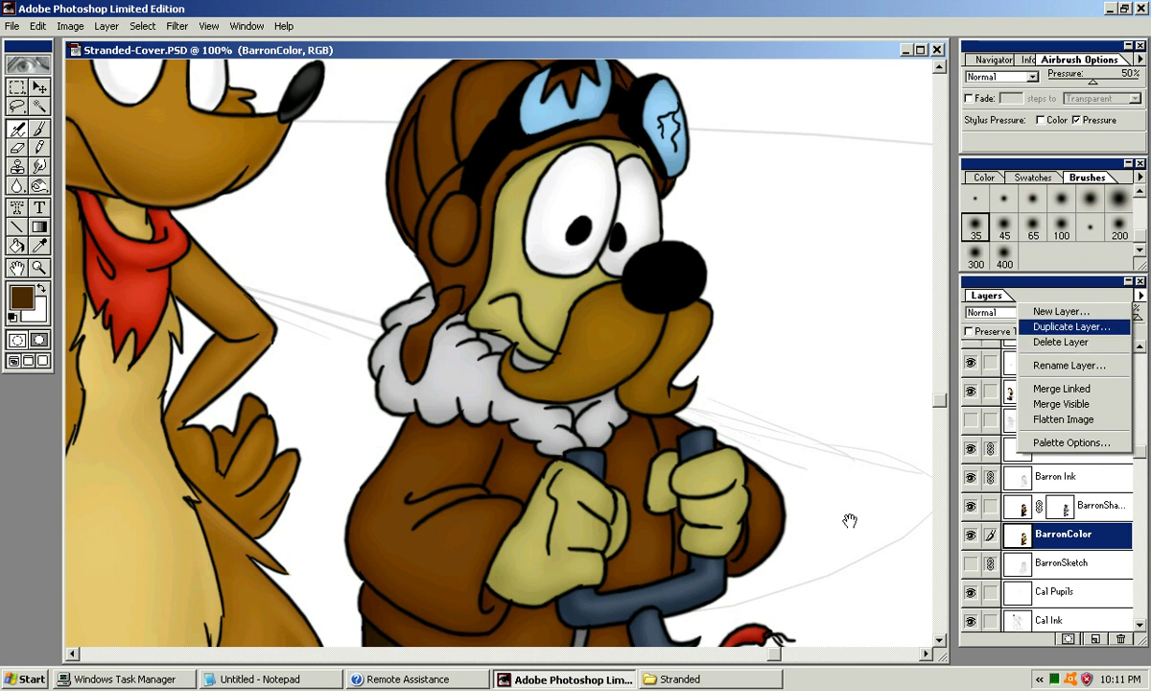
{"action": "key", "text": "Return"}
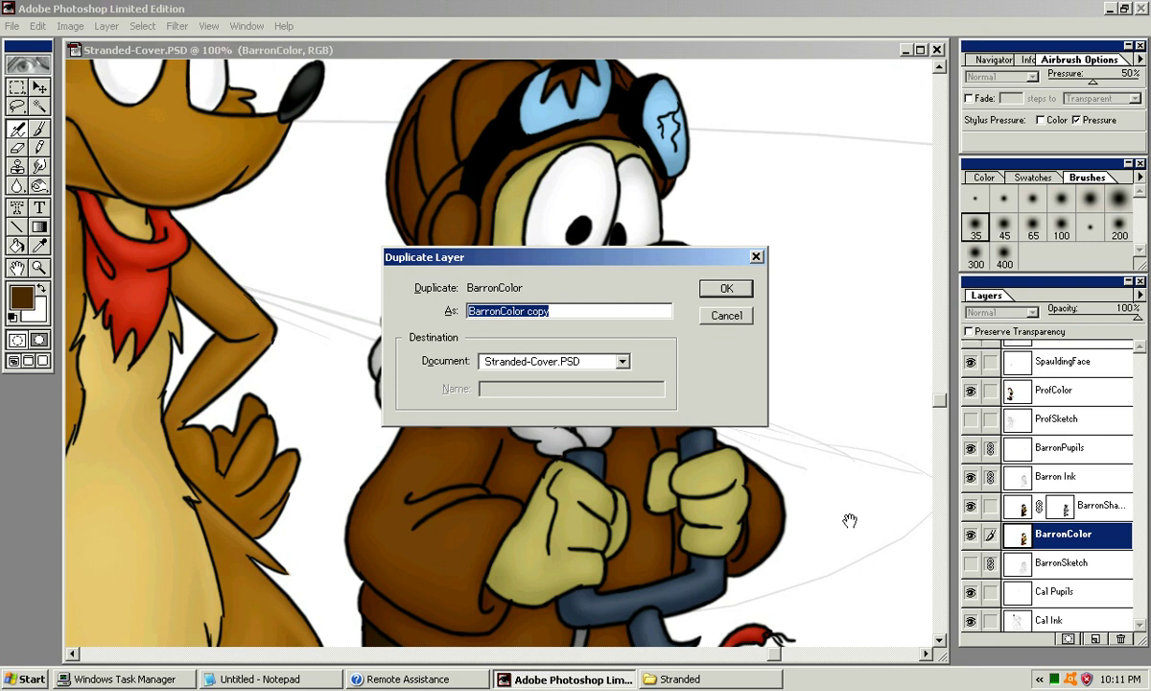
{"action": "key", "text": "Home"}
{"action": "key", "text": "Right"}
{"action": "key", "text": "Right"}
{"action": "key", "text": "Right"}
{"action": "key", "text": "Right"}
{"action": "key", "text": "Right"}
{"action": "key", "text": "Right"}
{"action": "key", "text": "shift+End"}
{"action": "type", "text": "Hilite"}
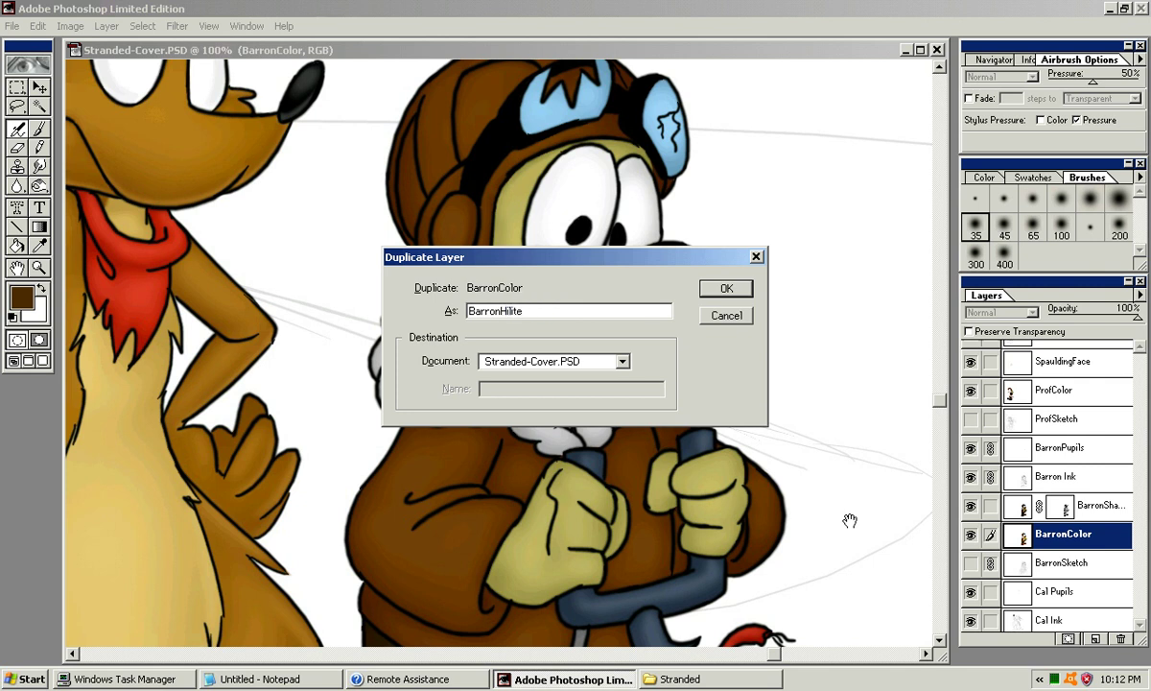
{"action": "key", "text": "Return"}
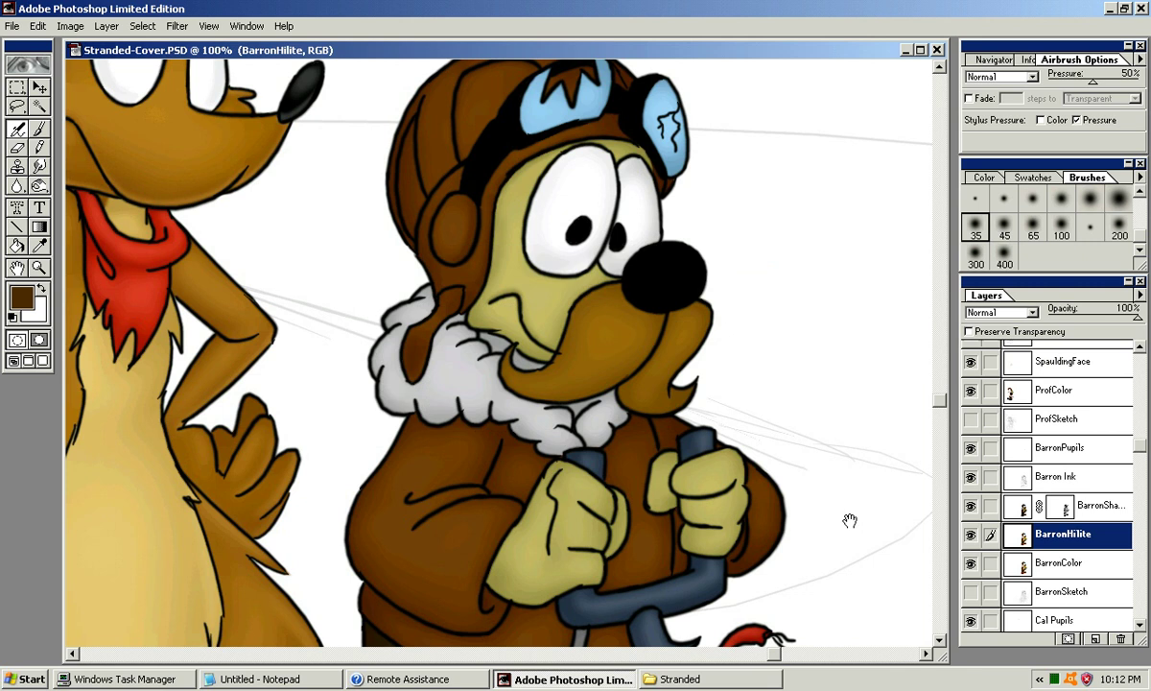
{"action": "key", "text": "ctrl+bracketright"}
Step: Hide the BarronHilite layer and set the BarronShades layer's blending mode to Multiply
{"action": "key", "text": "alt+bracketleft"}
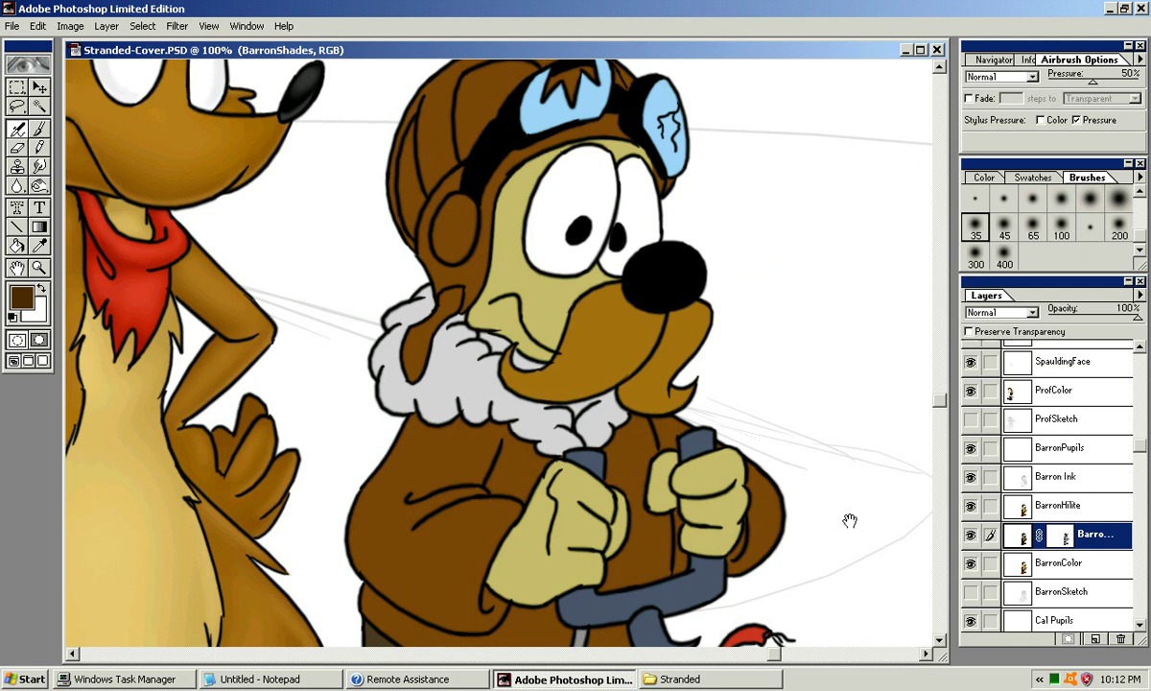
{"action": "left_click", "coordinate": [971, 506]}
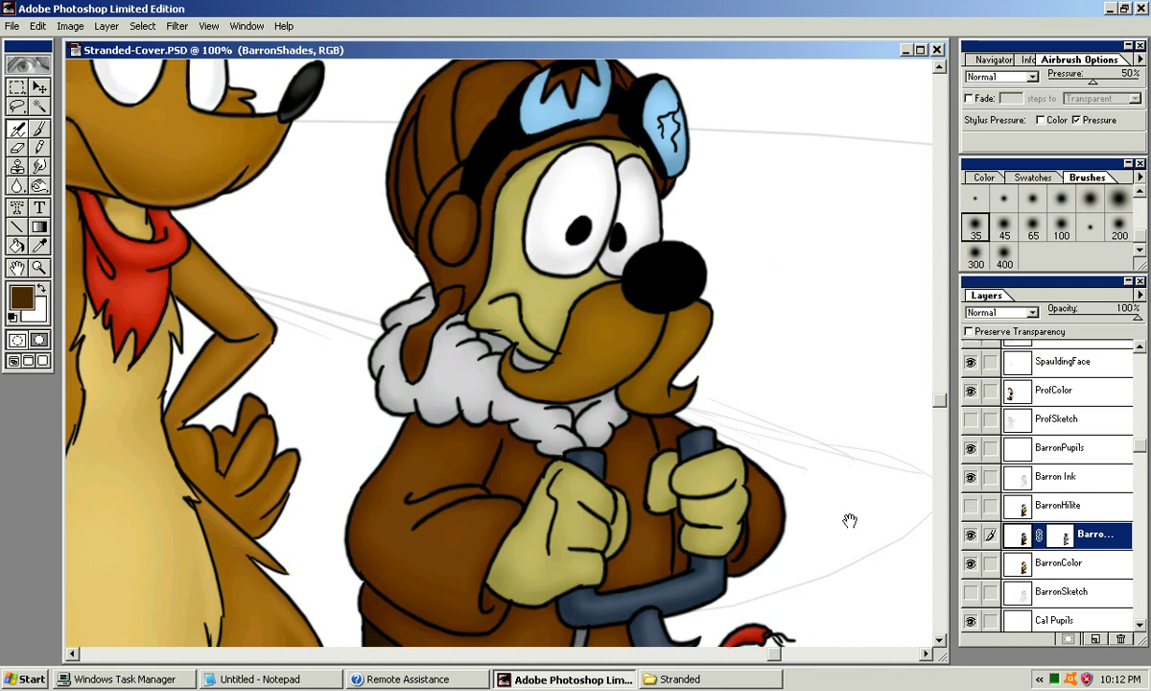
{"action": "left_click", "coordinate": [1032, 313]}
{"action": "left_click", "coordinate": [1003, 368]}
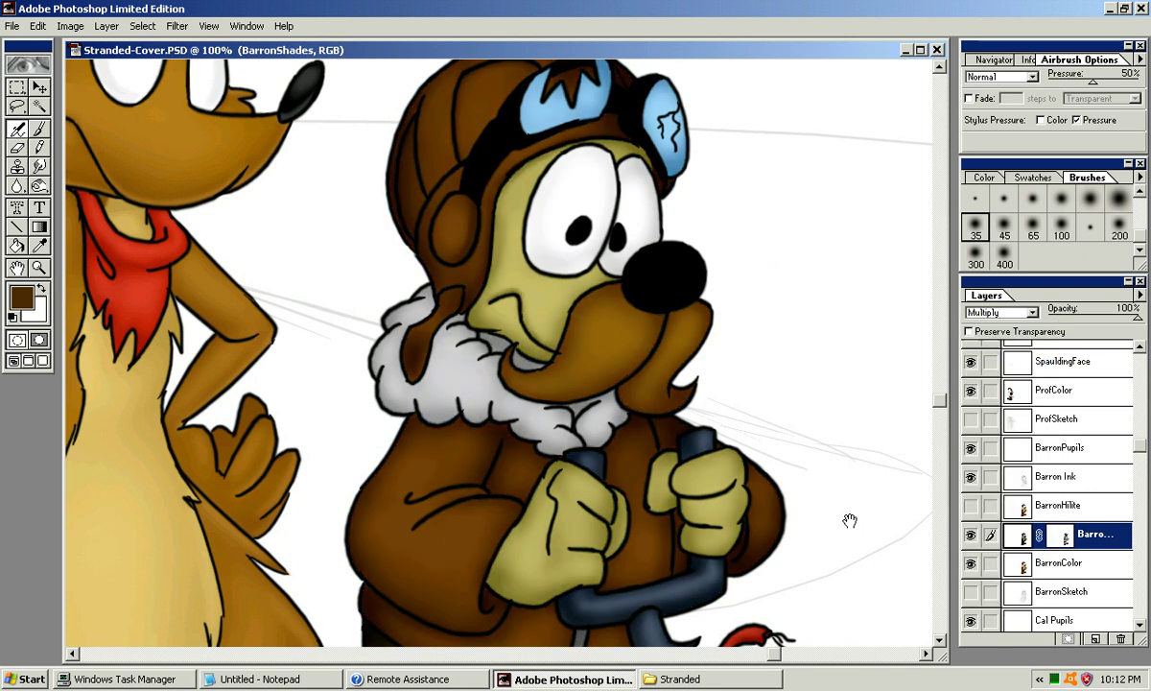
Step: Reduce the BarronShades layer's opacity to 60%
{"action": "left_click_drag", "start_coordinate": [1138, 318], "coordinate": [1098, 317]}
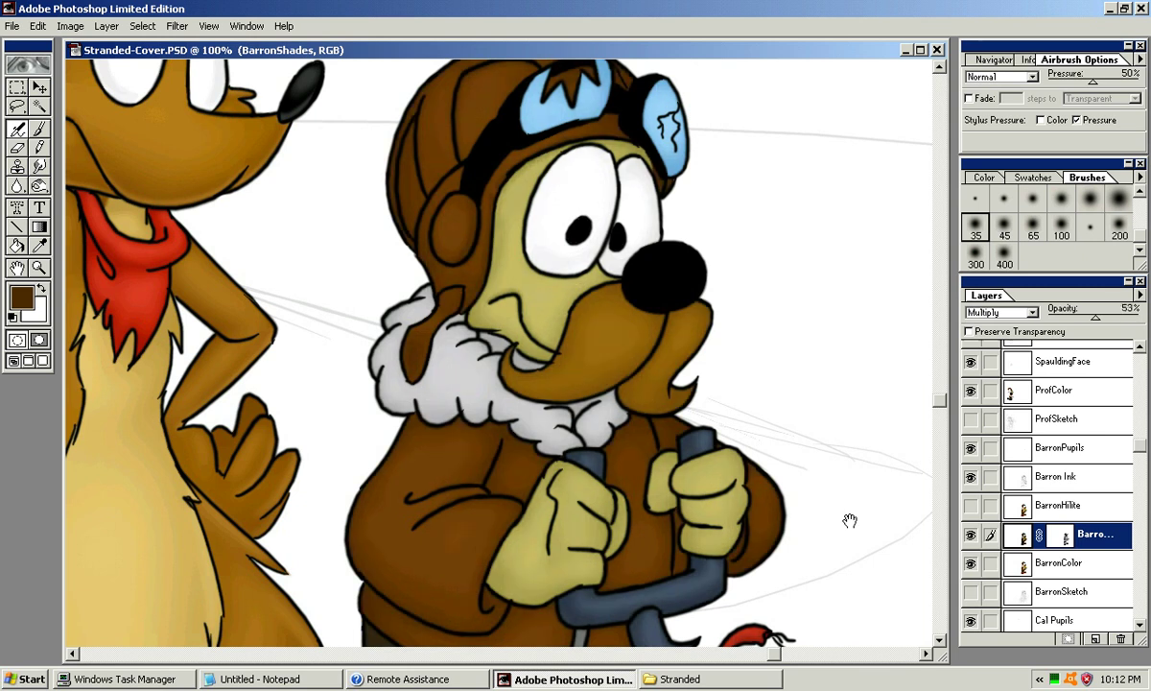
{"action": "type", "text": "54"}
{"action": "key", "text": "Return"}
{"action": "type", "text": "60"}
{"action": "key", "text": "Return"}
{"action": "type", "text": "52"}
{"action": "type", "text": "59"}
{"action": "left_click_drag", "start_coordinate": [1102, 318], "coordinate": [1094, 317]}
{"action": "key", "text": "6"}
Step: Show the BarronHilite layer again and add a layer mask to it
{"action": "left_click", "coordinate": [971, 506]}
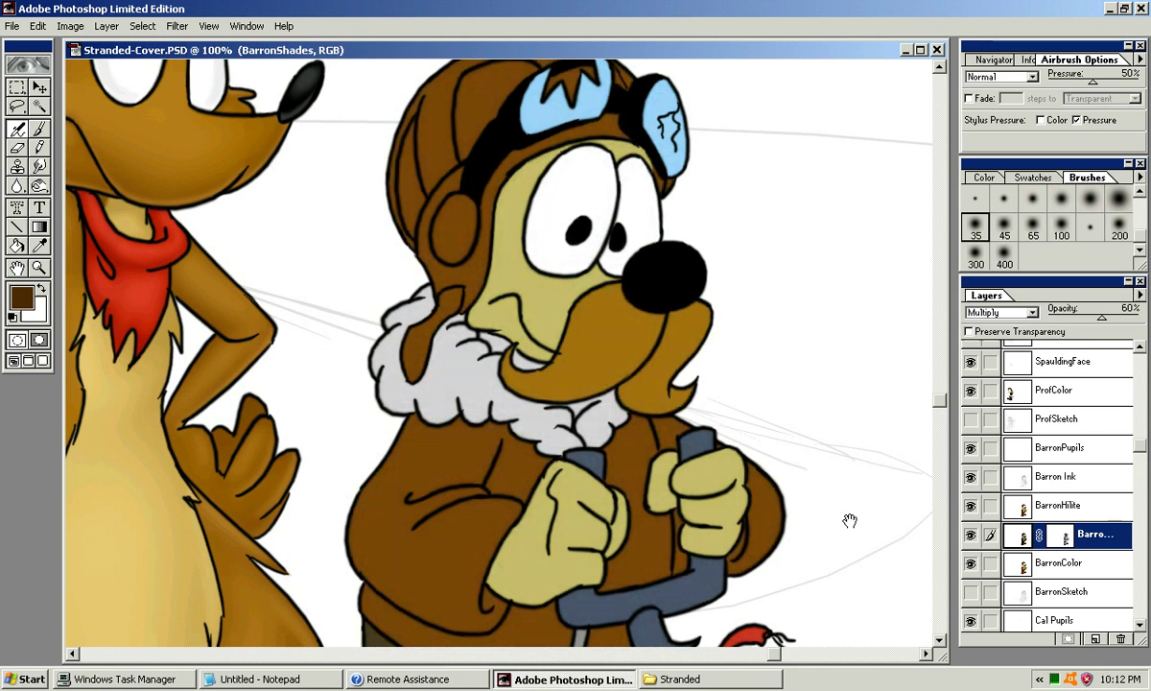
{"action": "key", "text": "alt+bracketright"}
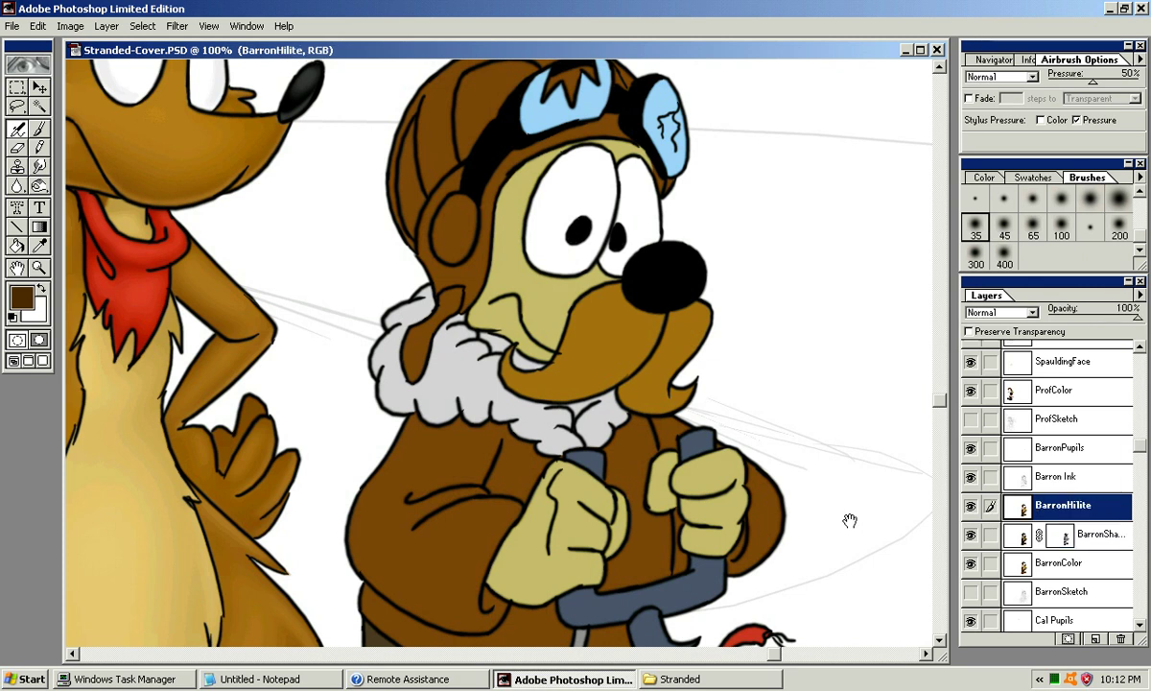
{"action": "left_click", "coordinate": [1069, 639]}
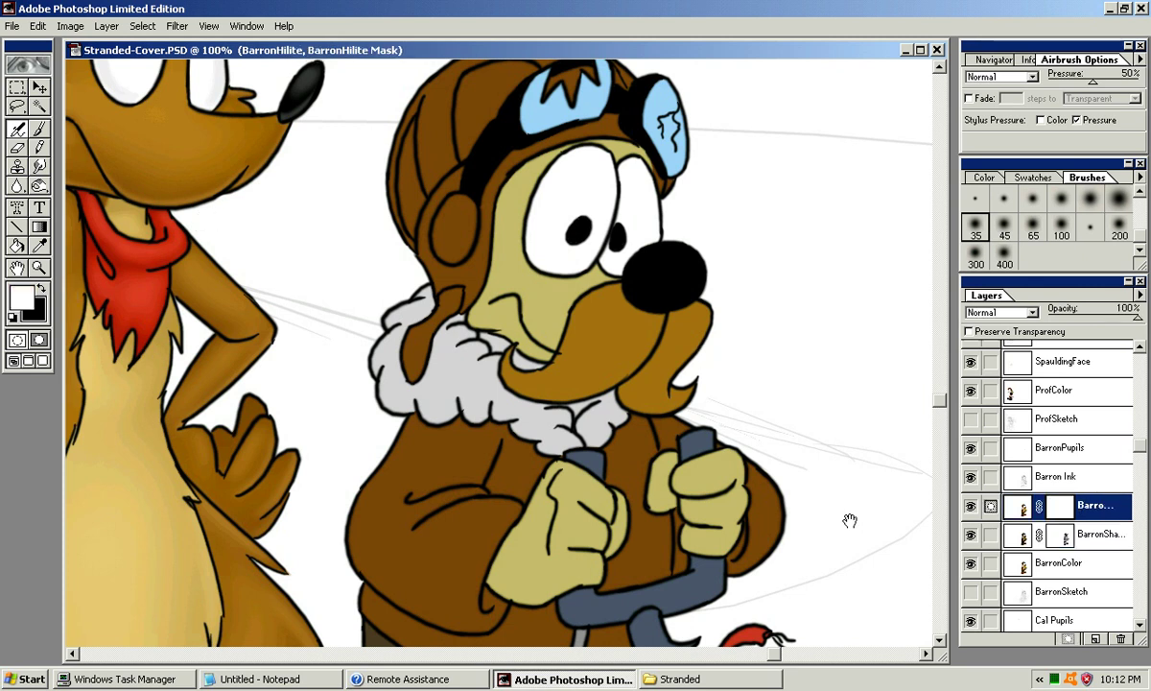
Step: Fill the BarronHilite mask with black using the Paint Bucket
{"action": "key", "text": "x"}
{"action": "key", "text": "g"}
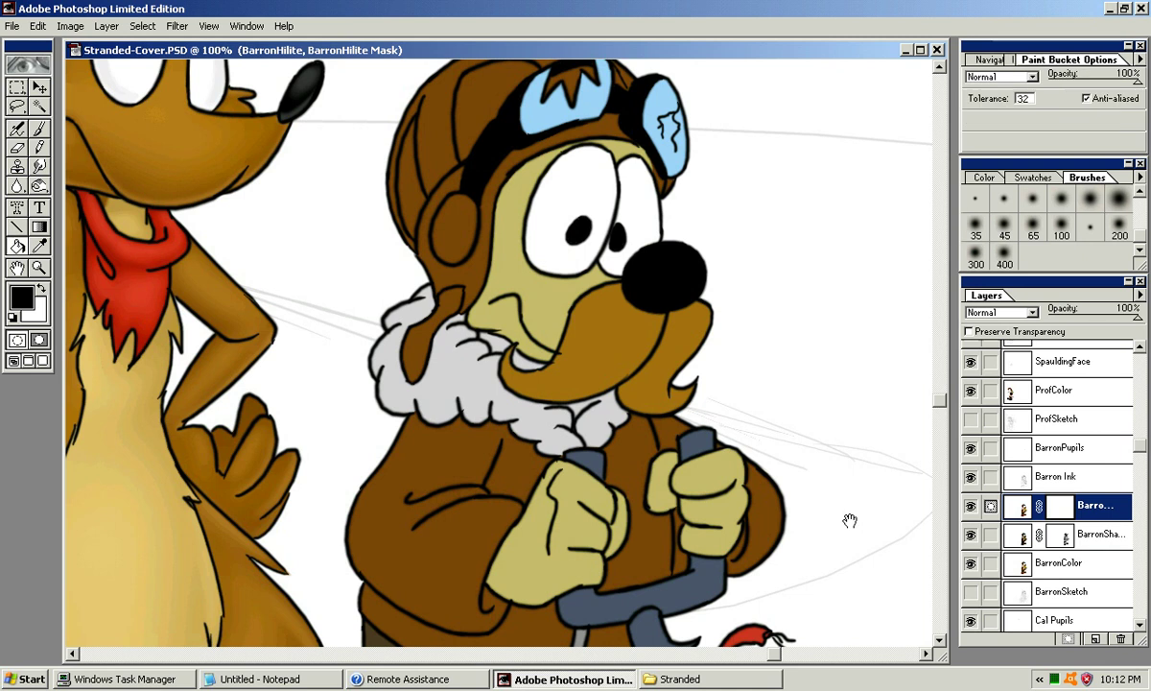
{"action": "left_click", "coordinate": [850, 521]}
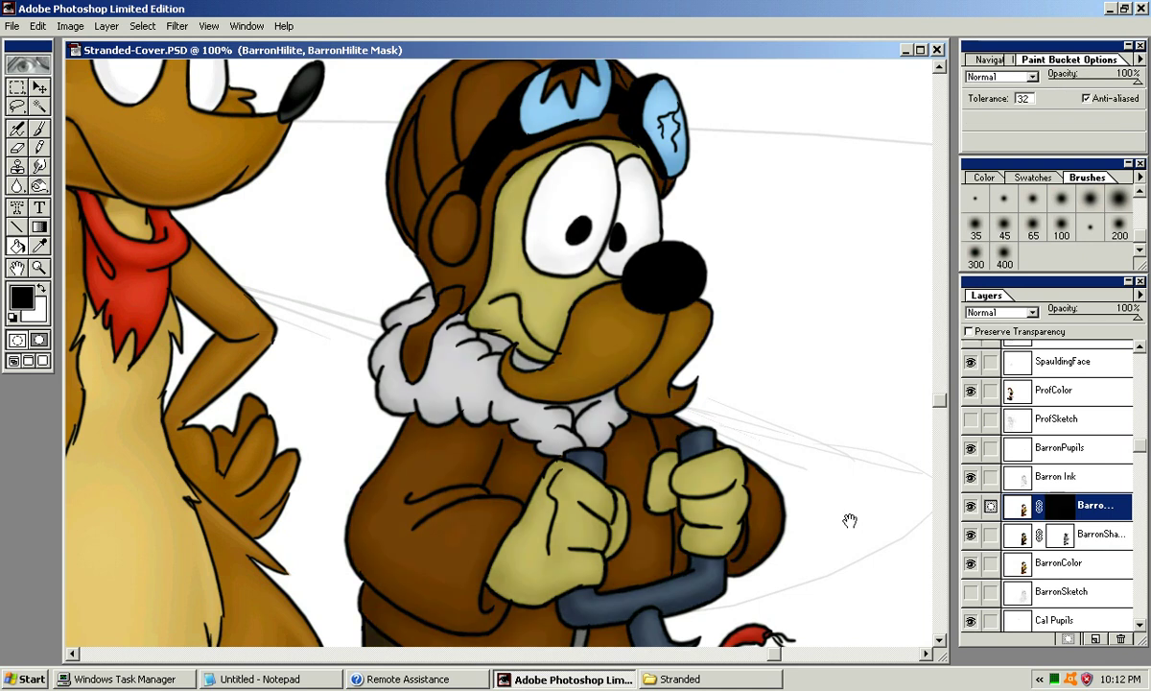
Step: Choose the 45-pixel brush for the Airbrush, and fill the BarronHilite mask with white using the Paint Bucket
{"action": "key", "text": "j"}
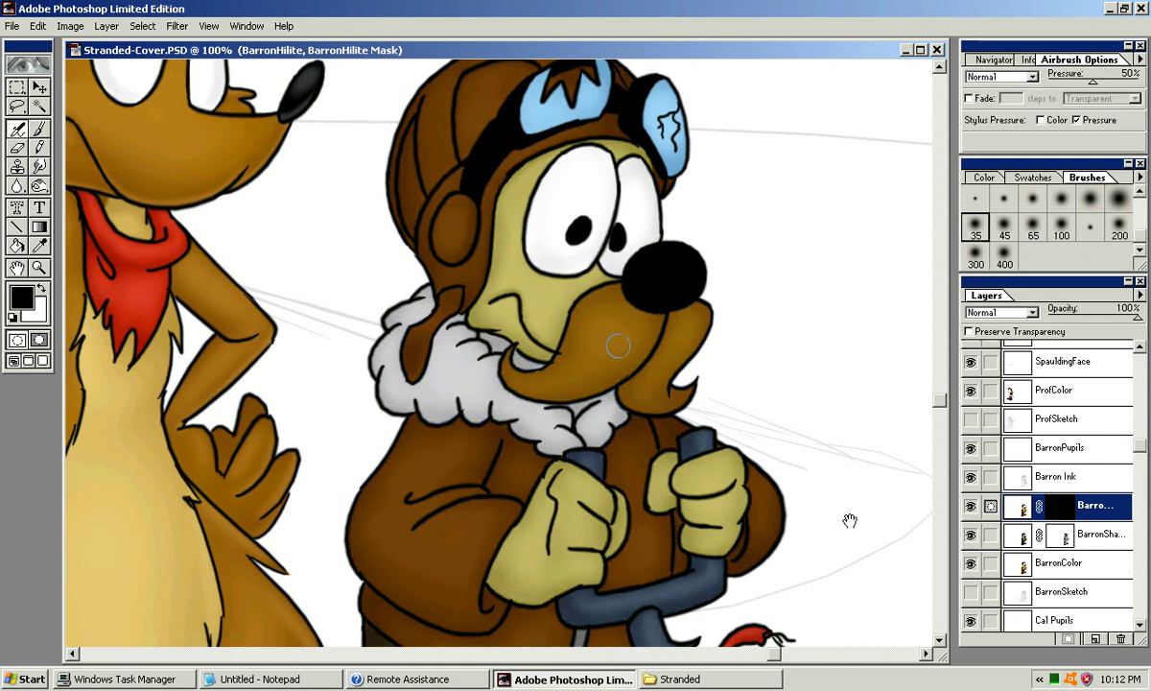
{"action": "left_click", "coordinate": [1004, 227]}
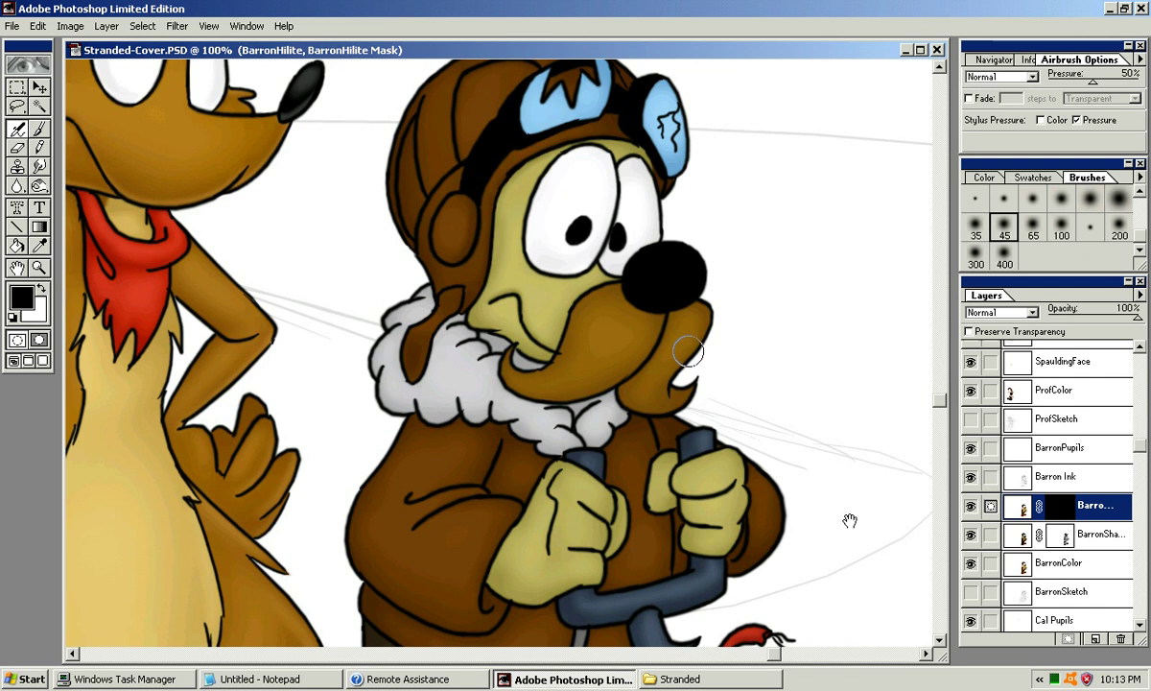
{"action": "key", "text": "x"}
{"action": "key", "text": "l"}
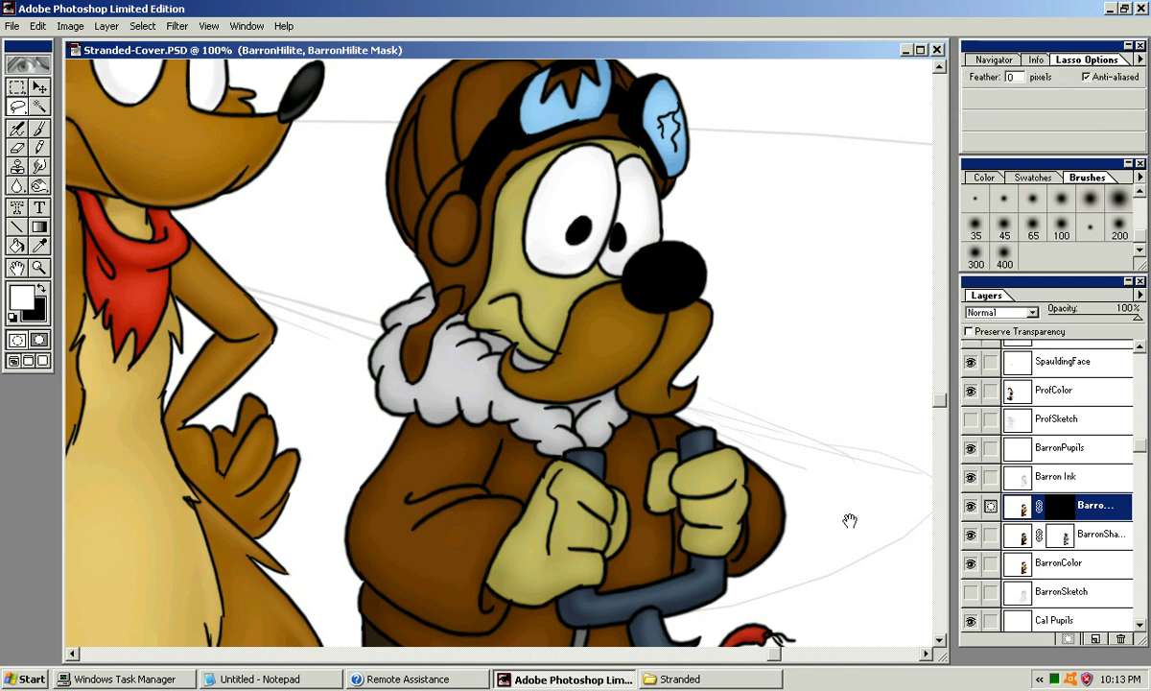
{"action": "key", "text": "k"}
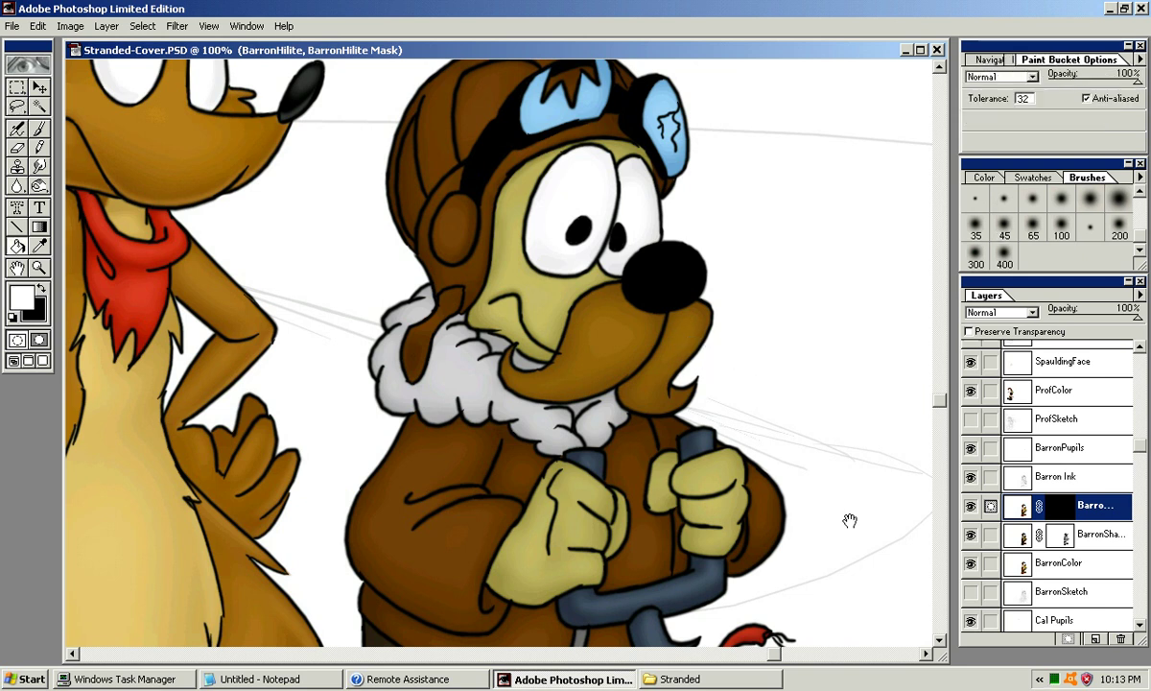
{"action": "left_click", "coordinate": [850, 520]}
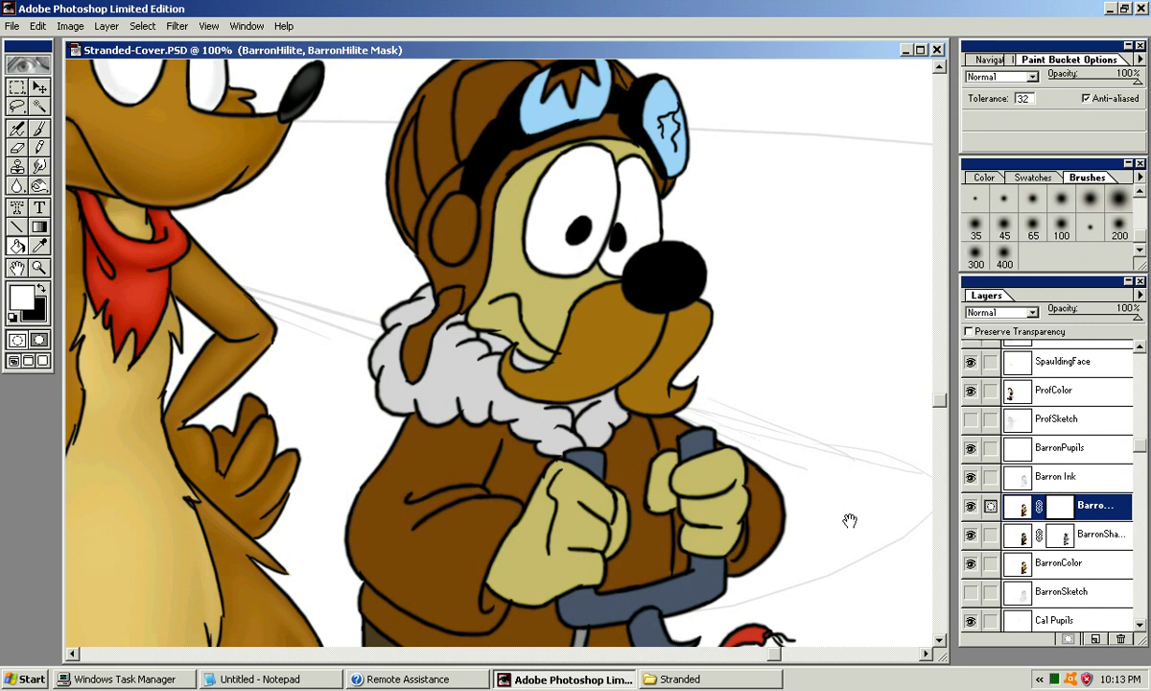
Step: Raise the brightness of the BarronHilite layer's image, not its mask, to +50 and switch back to the Airbrush
{"action": "key", "text": "ctrl+grave"}
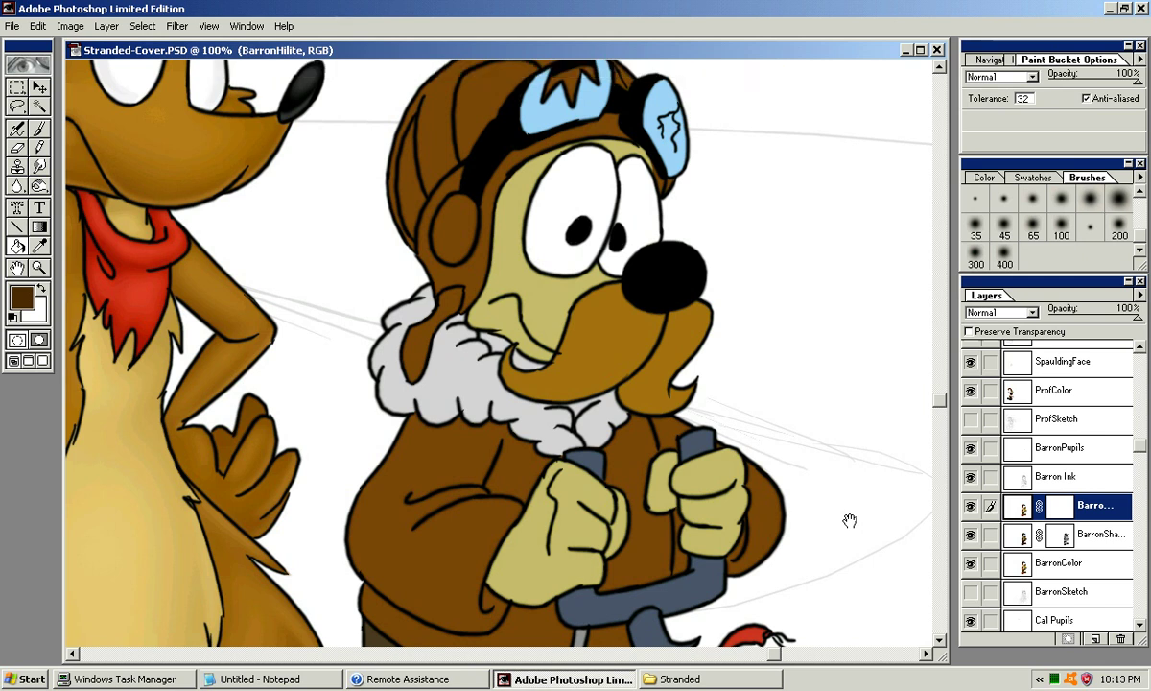
{"action": "key", "text": "alt+i"}
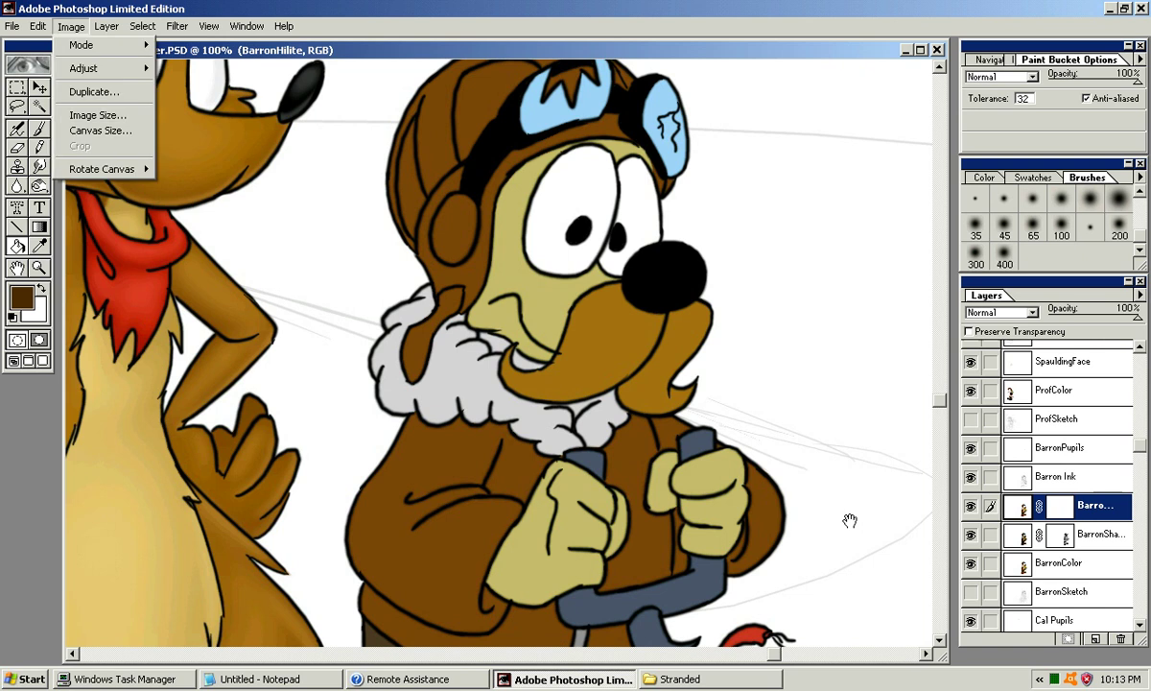
{"action": "key", "text": "Left"}
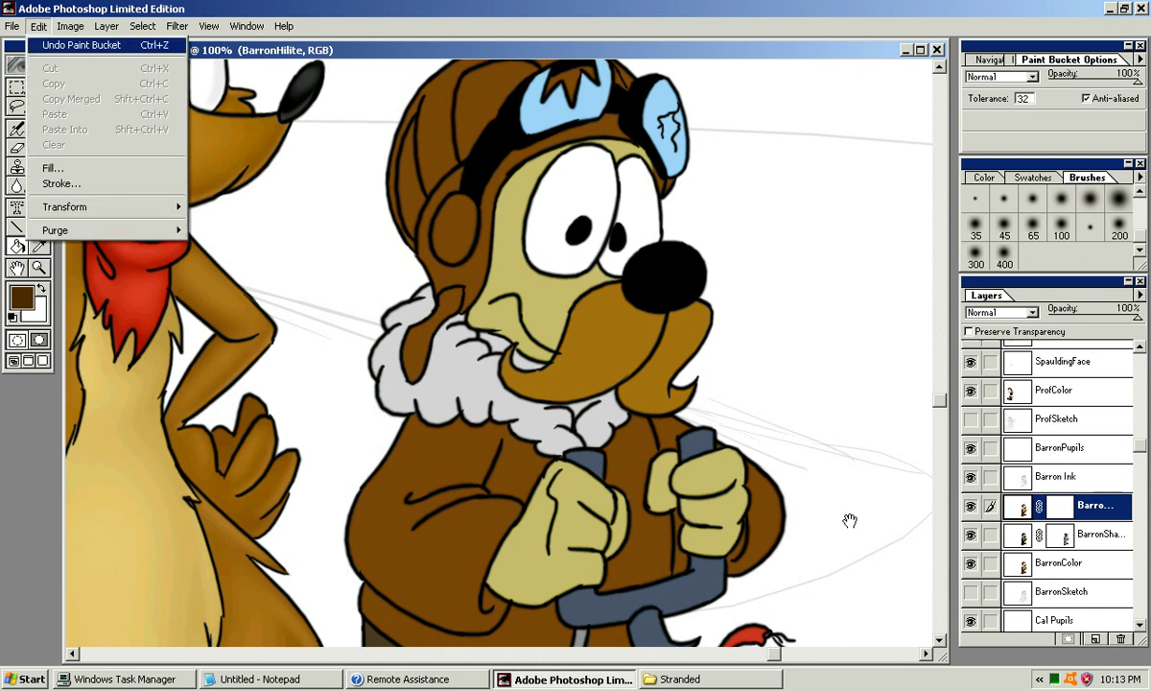
{"action": "key", "text": "Right"}
{"action": "key", "text": "Down"}
{"action": "key", "text": "Down"}
{"action": "key", "text": "Down"}
{"action": "key", "text": "Up"}
{"action": "key", "text": "Right"}
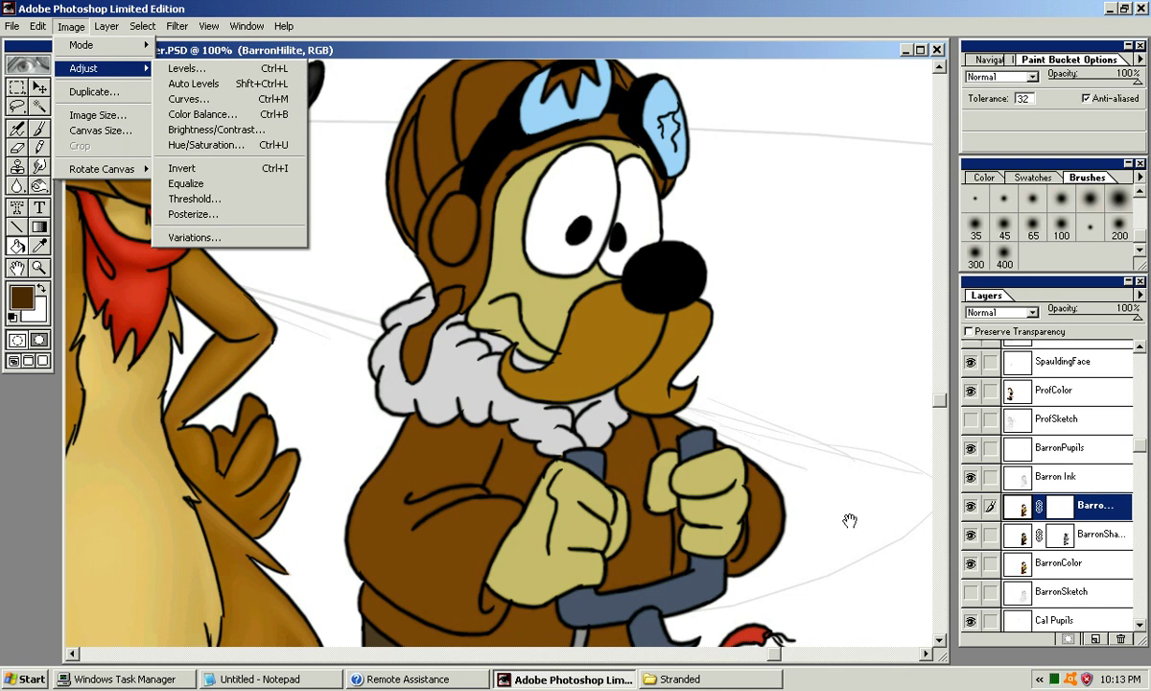
{"action": "key", "text": "Down"}
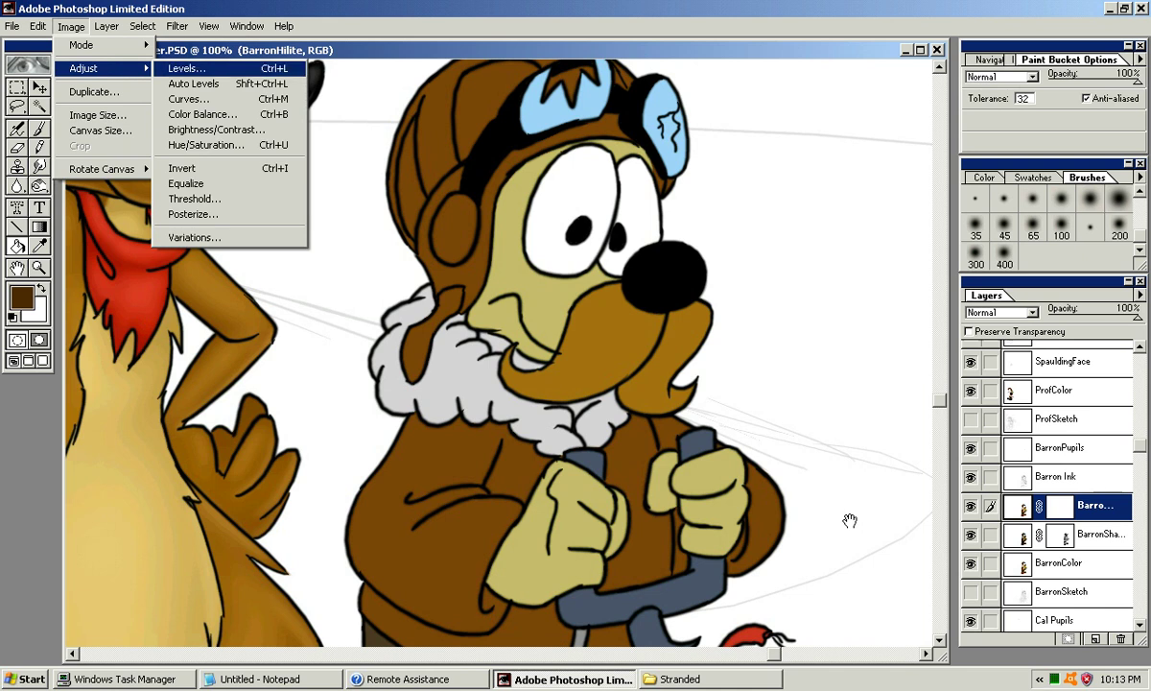
{"action": "key", "text": "Down"}
{"action": "key", "text": "Down"}
{"action": "key", "text": "Down"}
{"action": "key", "text": "Down"}
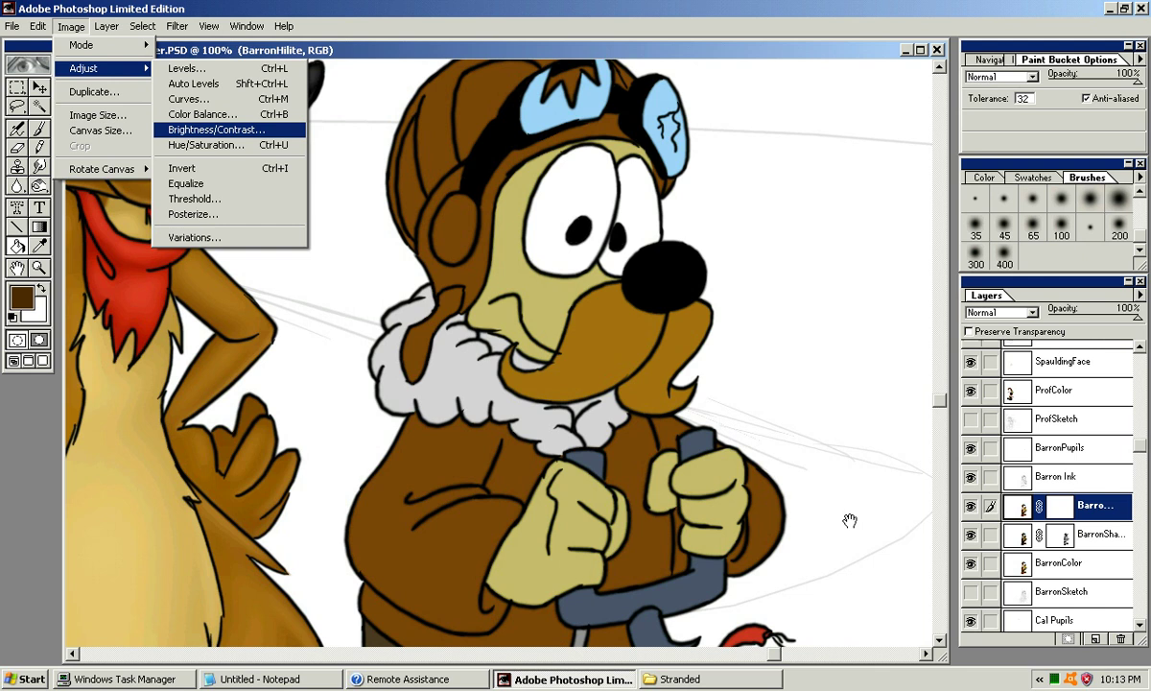
{"action": "key", "text": "Return"}
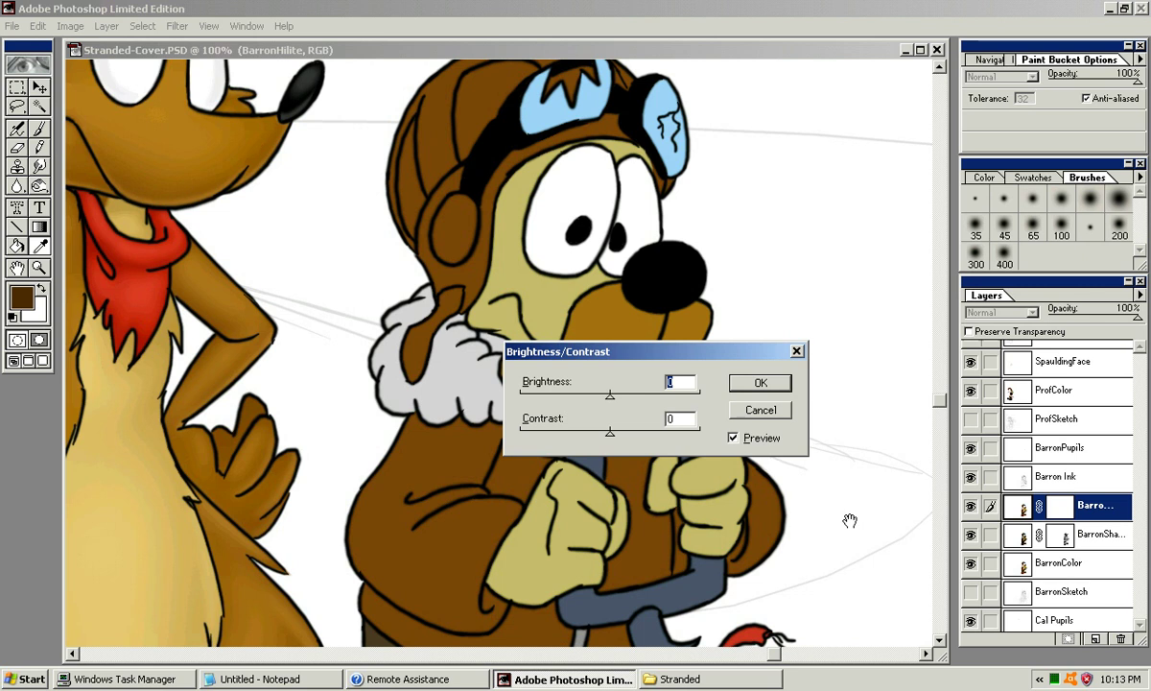
{"action": "key", "text": "Up"}
{"action": "key", "text": "Up"}
{"action": "key", "text": "Up"}
{"action": "key", "text": "Up"}
{"action": "key", "text": "Up"}
{"action": "key", "text": "Up"}
{"action": "key", "text": "Up"}
{"action": "key", "text": "Up"}
{"action": "key", "text": "Up"}
{"action": "key", "text": "Up"}
{"action": "key", "text": "Up"}
{"action": "key", "text": "Up"}
{"action": "key", "text": "Up"}
{"action": "key", "text": "Up"}
{"action": "key", "text": "Up"}
{"action": "key", "text": "Up"}
{"action": "key", "text": "Up"}
{"action": "key", "text": "Up"}
{"action": "key", "text": "Up"}
{"action": "key", "text": "Up"}
{"action": "key", "text": "Up"}
{"action": "key", "text": "Up"}
{"action": "key", "text": "Up"}
{"action": "key", "text": "Up"}
{"action": "key", "text": "Up"}
{"action": "key", "text": "Up"}
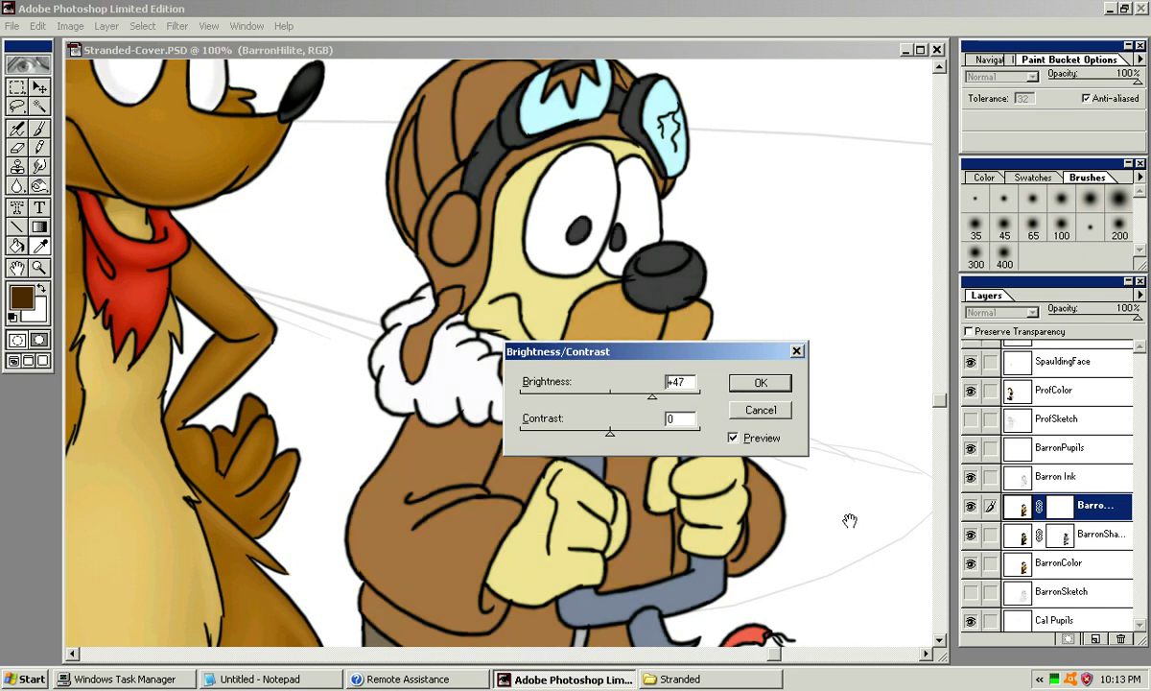
{"action": "key", "text": "Up"}
{"action": "key", "text": "Up"}
{"action": "key", "text": "Up"}
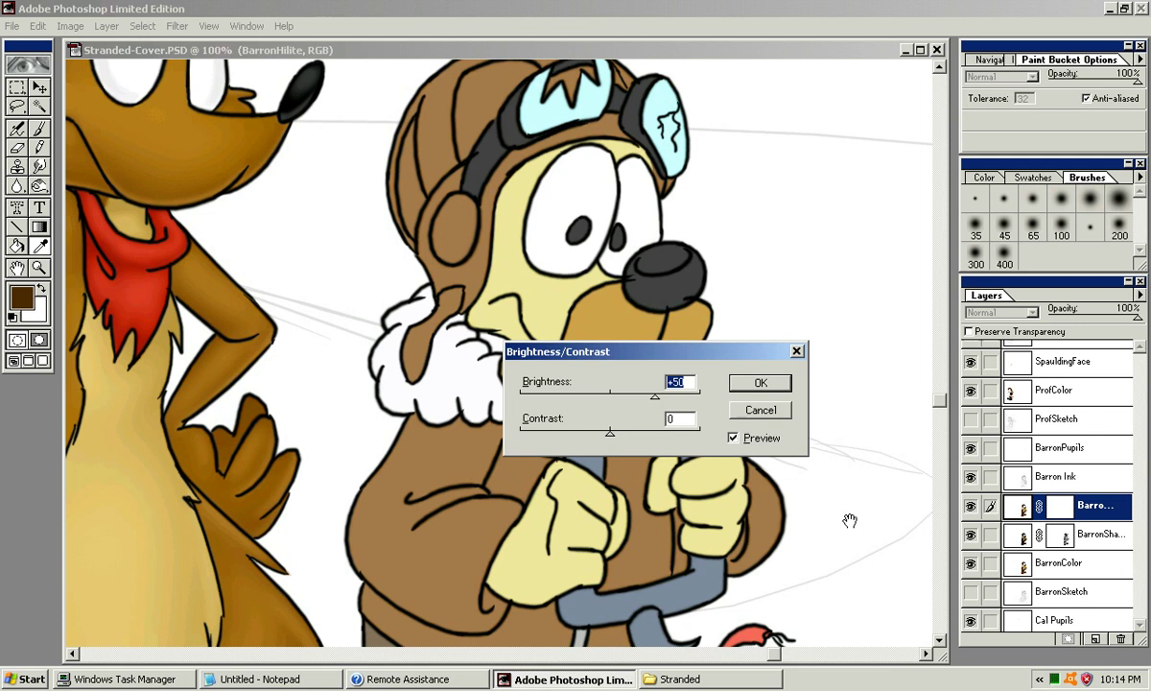
{"action": "key", "text": "Return"}
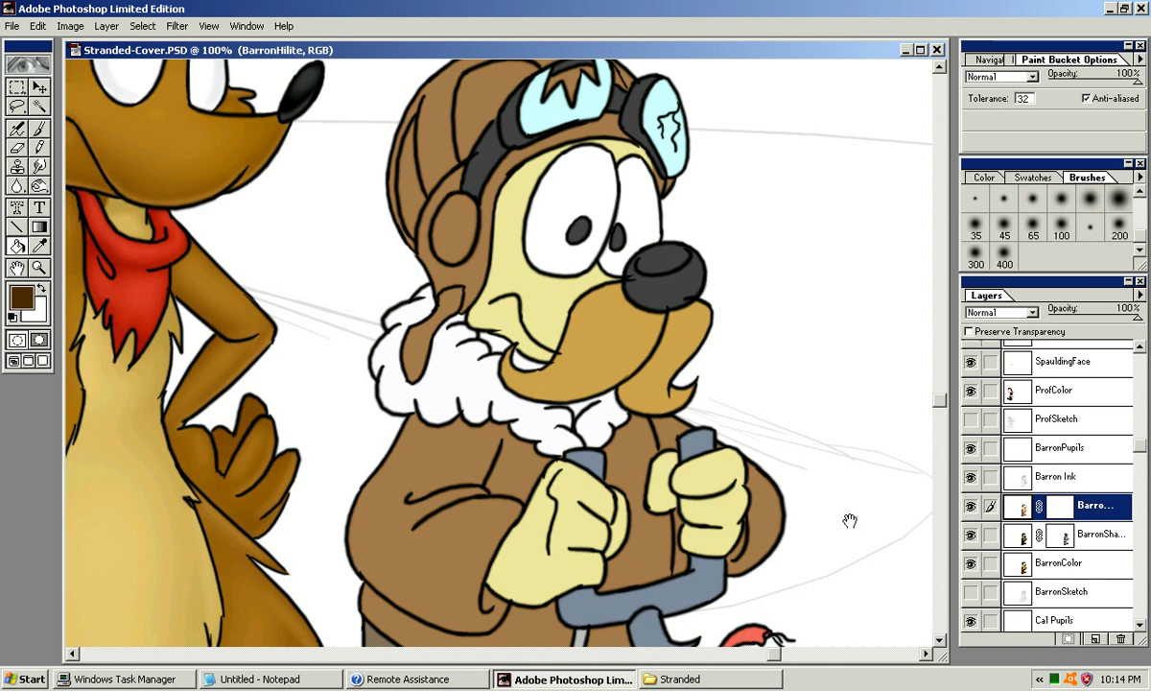
{"action": "key", "text": "j"}
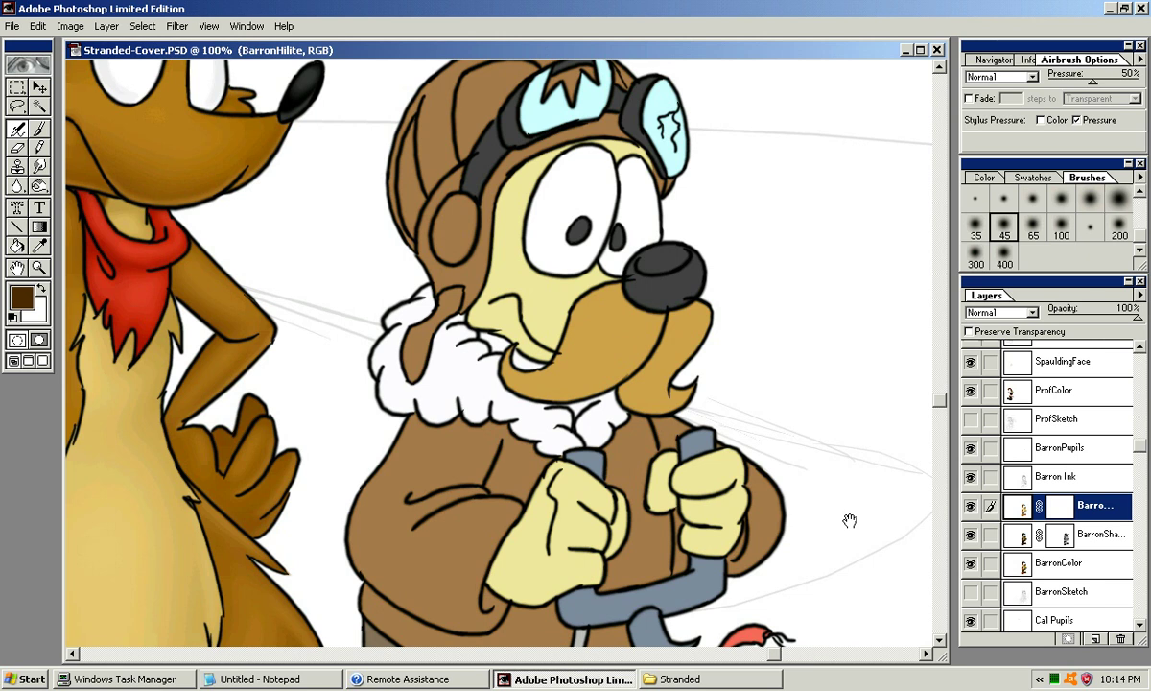
Step: Fill the BarronHilite layer mask with black using the Paint Bucket and switch back to the Airbrush
{"action": "key", "text": "ctrl+backslash"}
{"action": "key", "text": "g"}
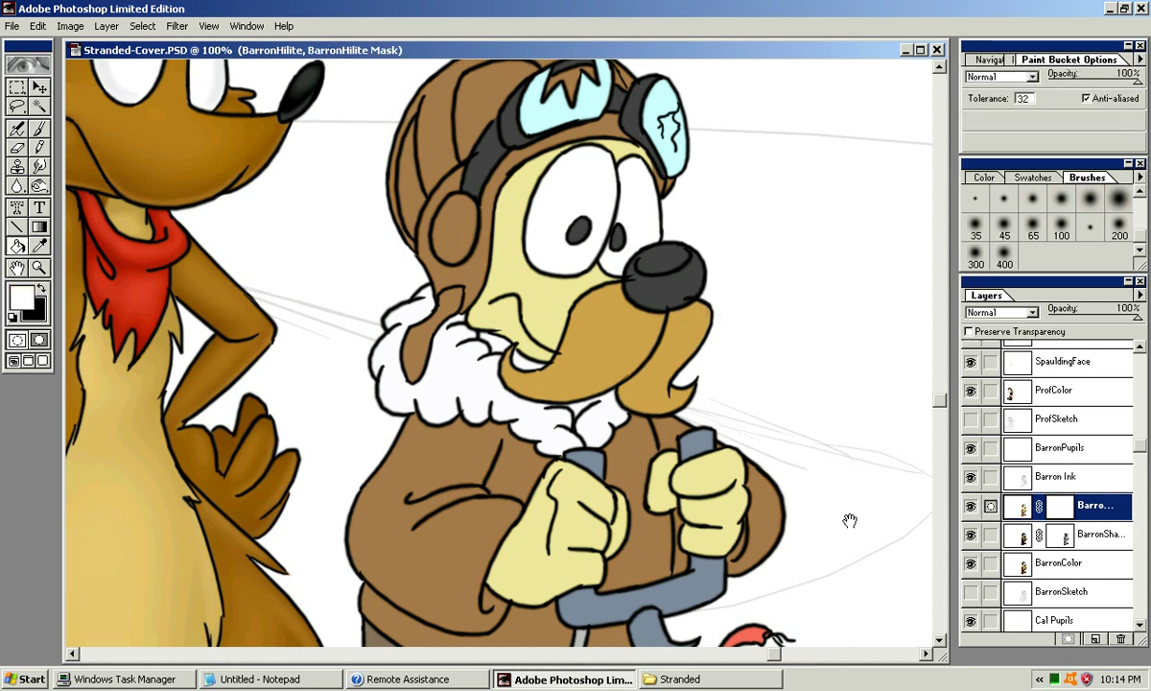
{"action": "key", "text": "x"}
{"action": "left_click", "coordinate": [849, 521]}
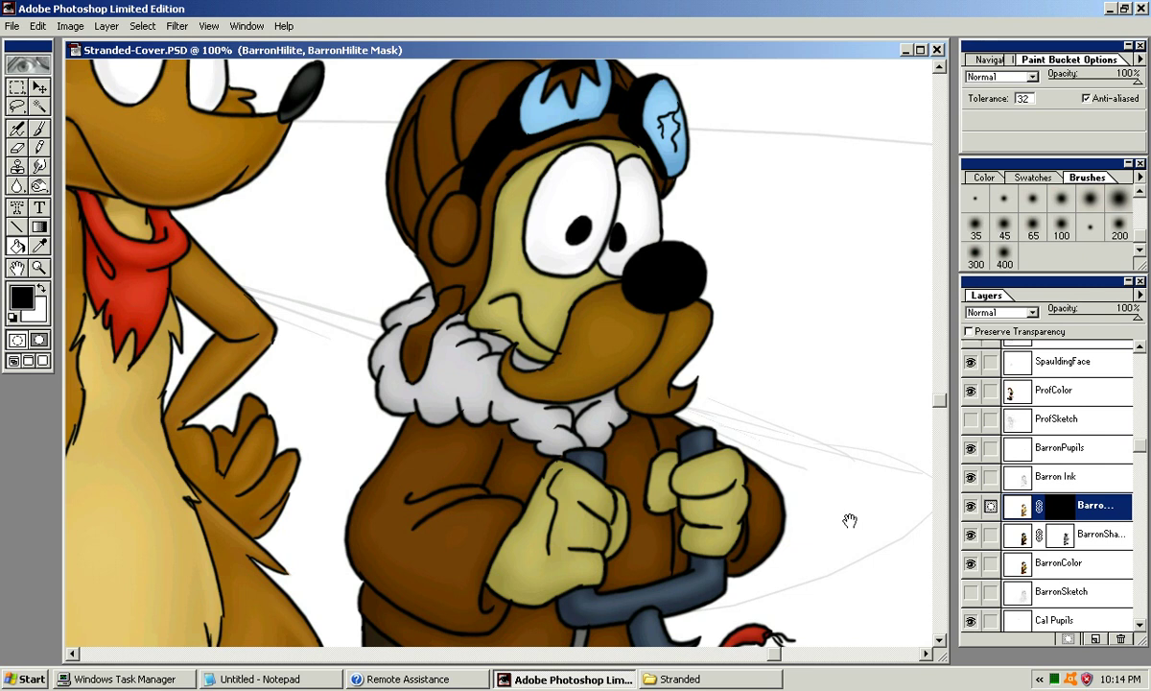
{"action": "key", "text": "j"}
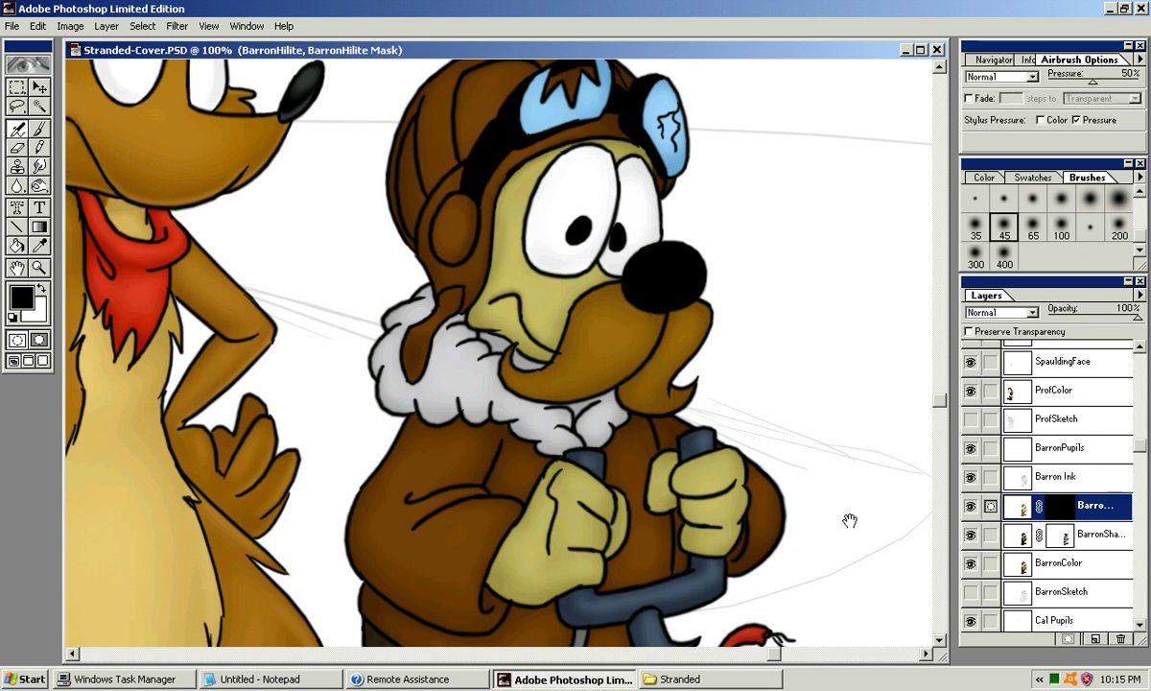
Step: Airbrush black over the aviator's gripping hand on the BarronShades mask to soften its shading, and reselect the BarronHilite layer
{"action": "key", "text": "alt+bracketleft"}
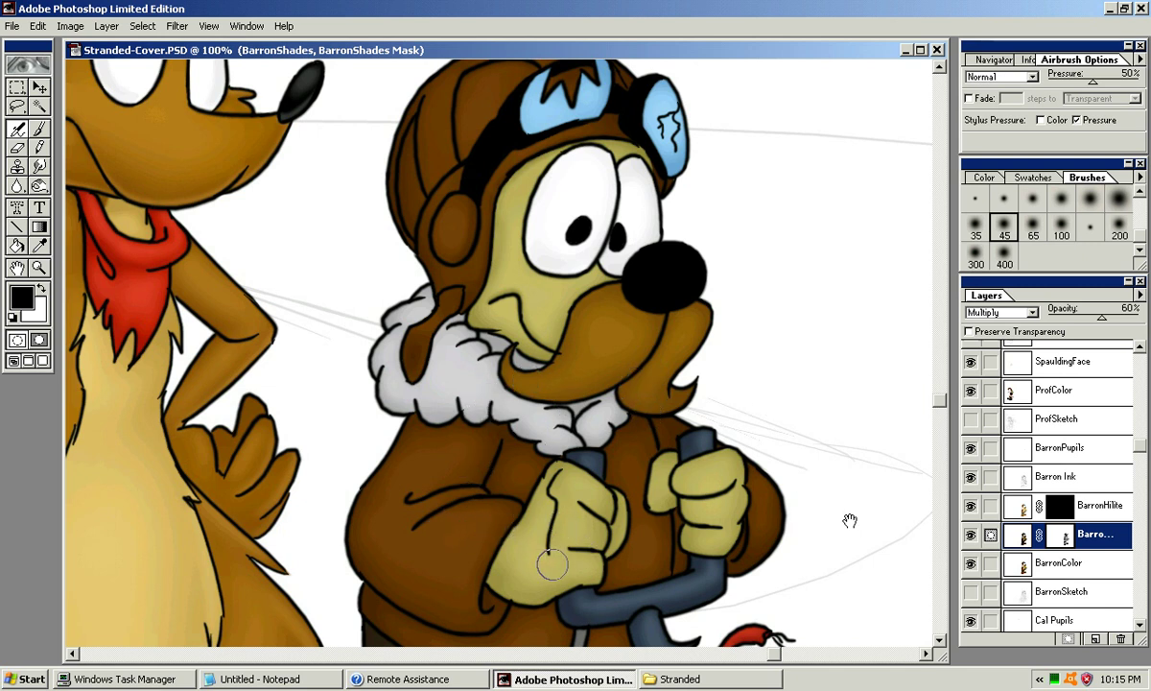
{"action": "left_click_drag", "start_coordinate": [544, 570], "coordinate": [595, 513]}
{"action": "key", "text": "alt+bracketright"}
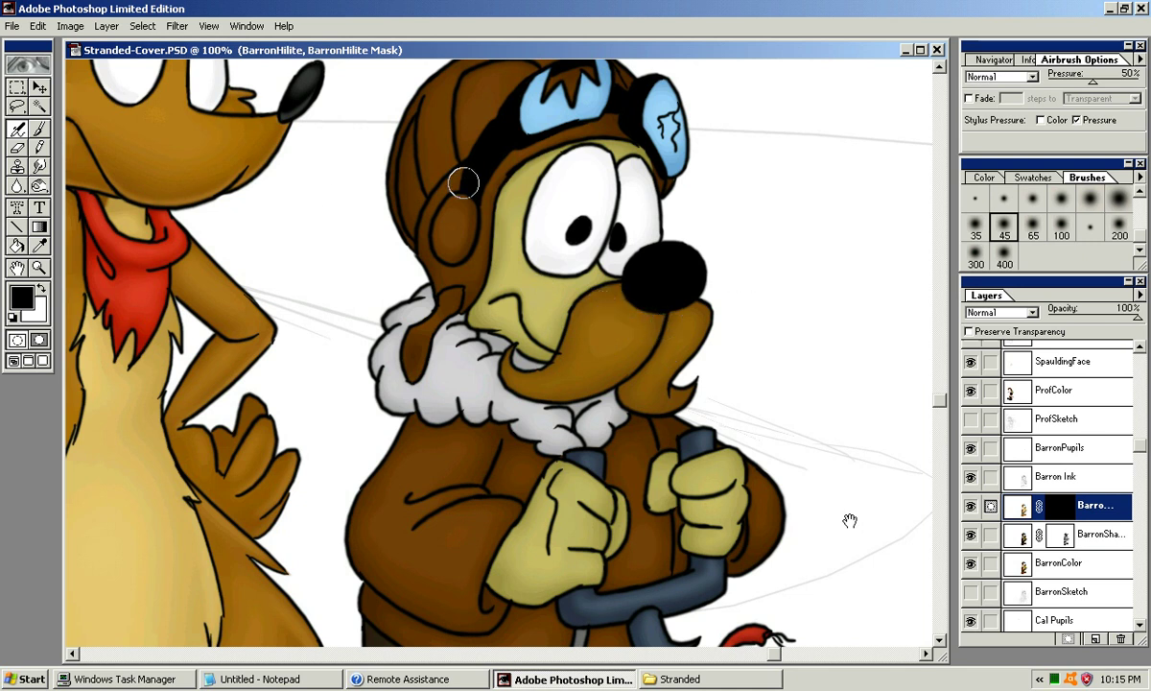
Step: Try a white 45-pixel highlight stroke on the aviator's muzzle in the BarronHilite mask, and undo it
{"action": "key", "text": "bracketright"}
{"action": "key", "text": "bracketright"}
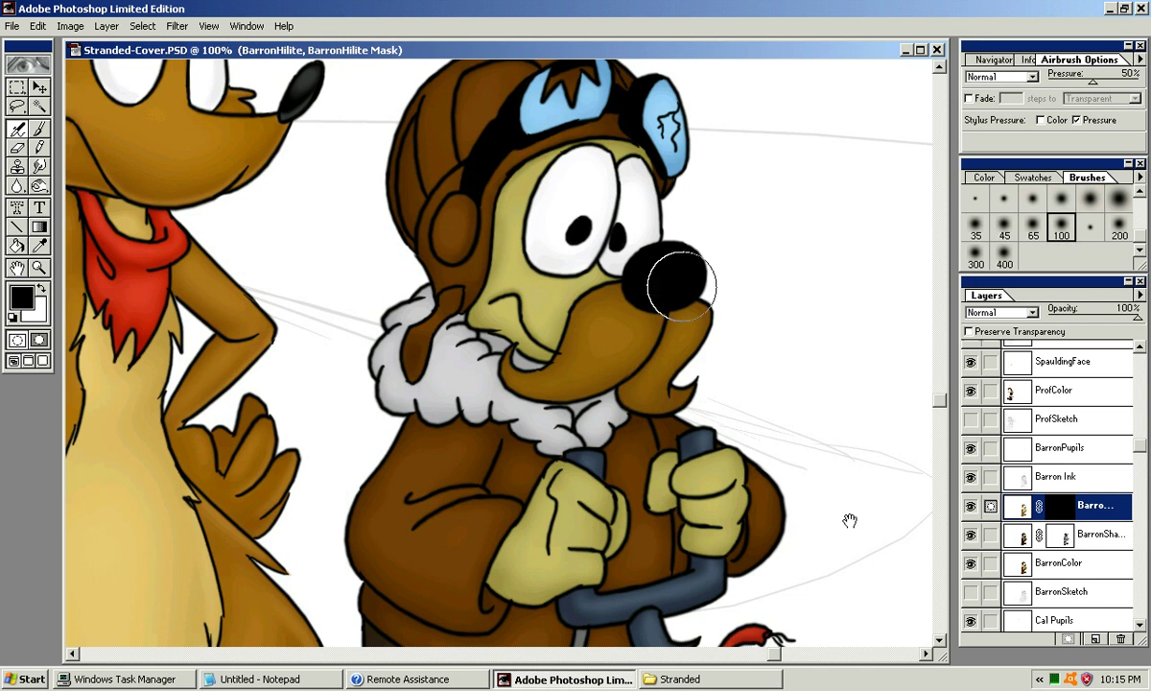
{"action": "key", "text": "bracketleft"}
{"action": "key", "text": "bracketleft"}
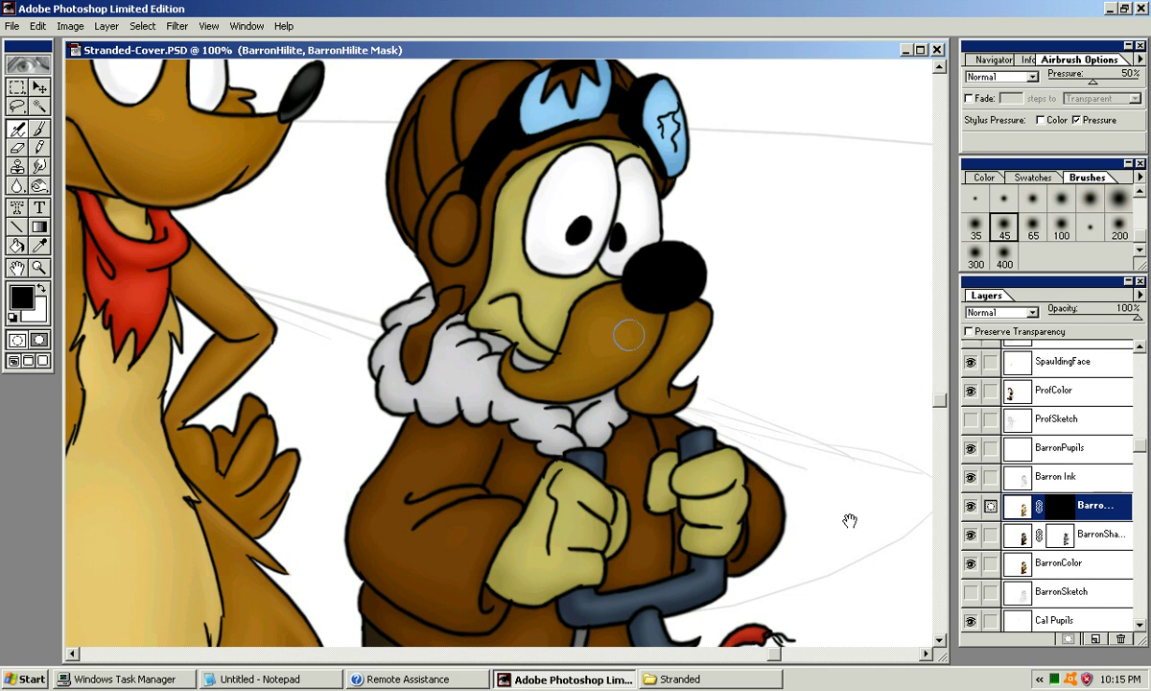
{"action": "key", "text": "x"}
{"action": "left_click_drag", "start_coordinate": [587, 295], "coordinate": [566, 317]}
{"action": "key", "text": "ctrl+z"}
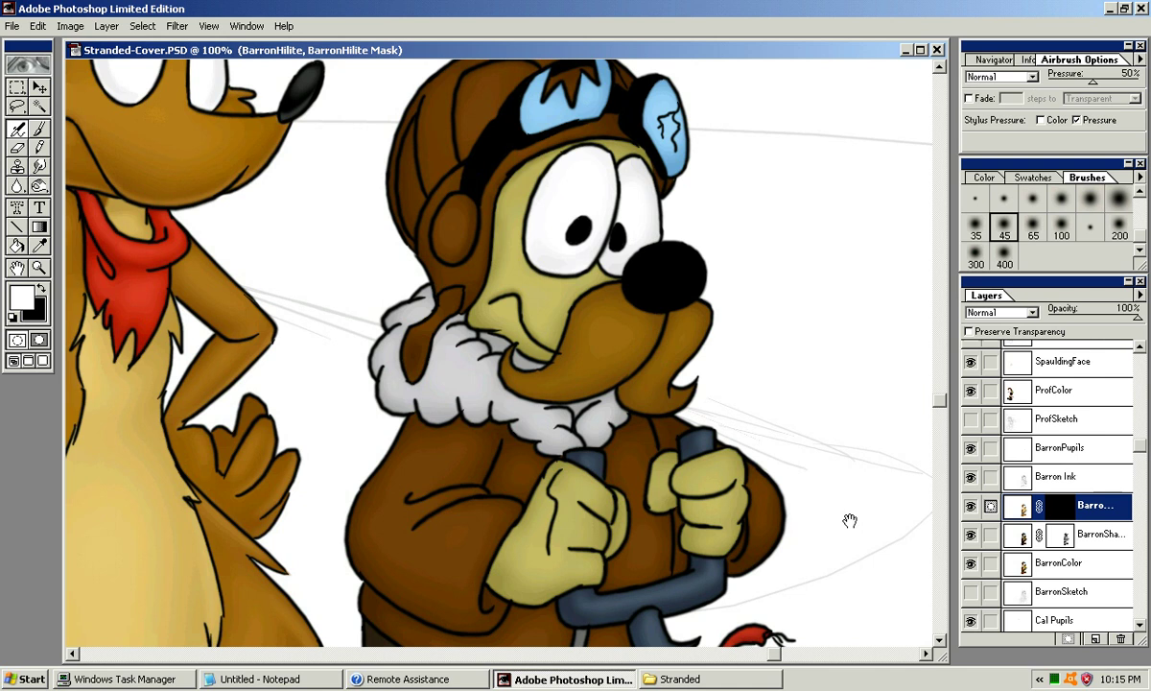
Step: Try the Lighten blending mode on BarronHilite with a white stroke on the muzzle, and undo the stroke
{"action": "left_click", "coordinate": [1032, 313]}
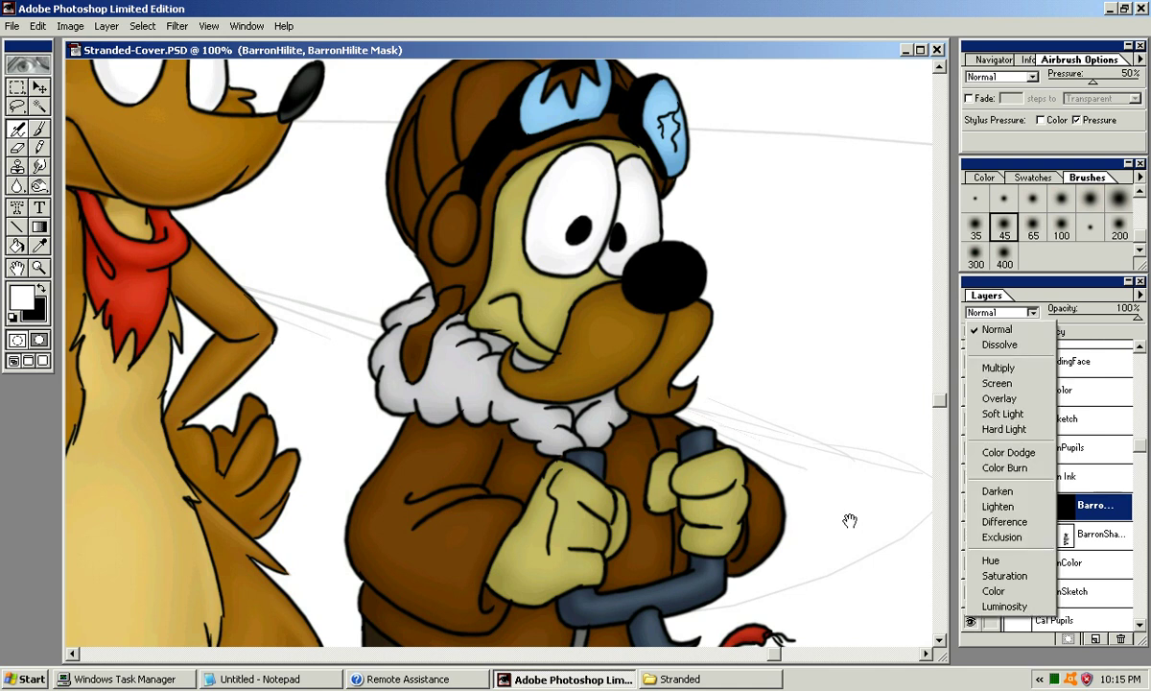
{"action": "left_click", "coordinate": [999, 506]}
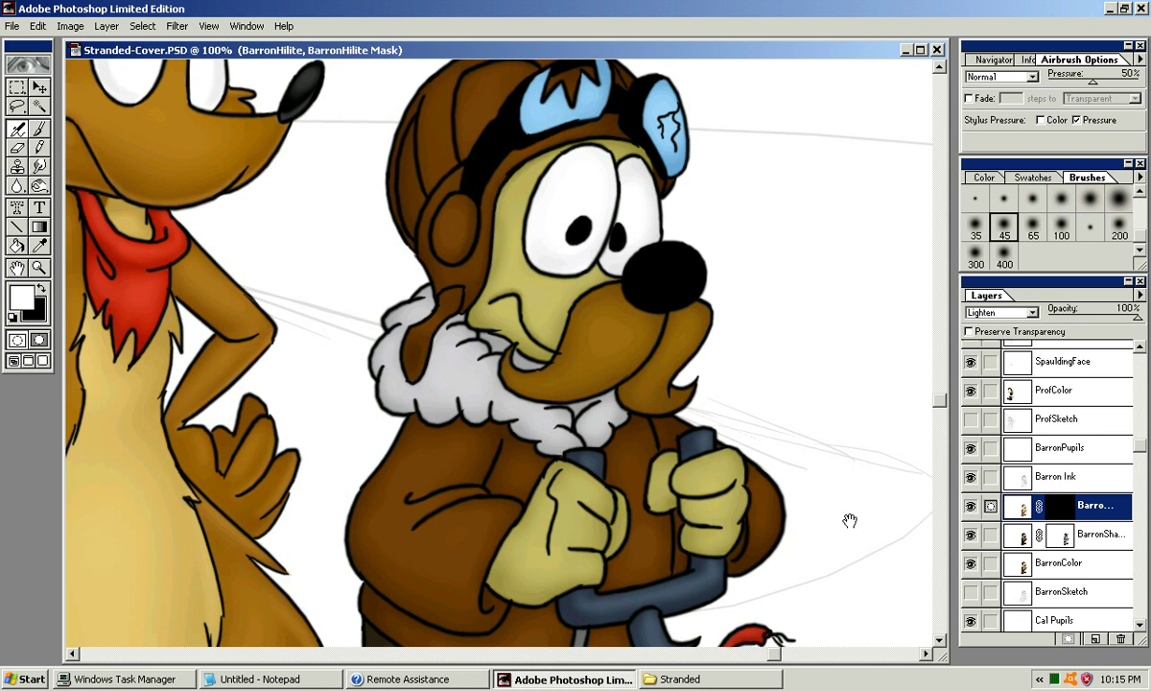
{"action": "left_click_drag", "start_coordinate": [581, 321], "coordinate": [609, 326]}
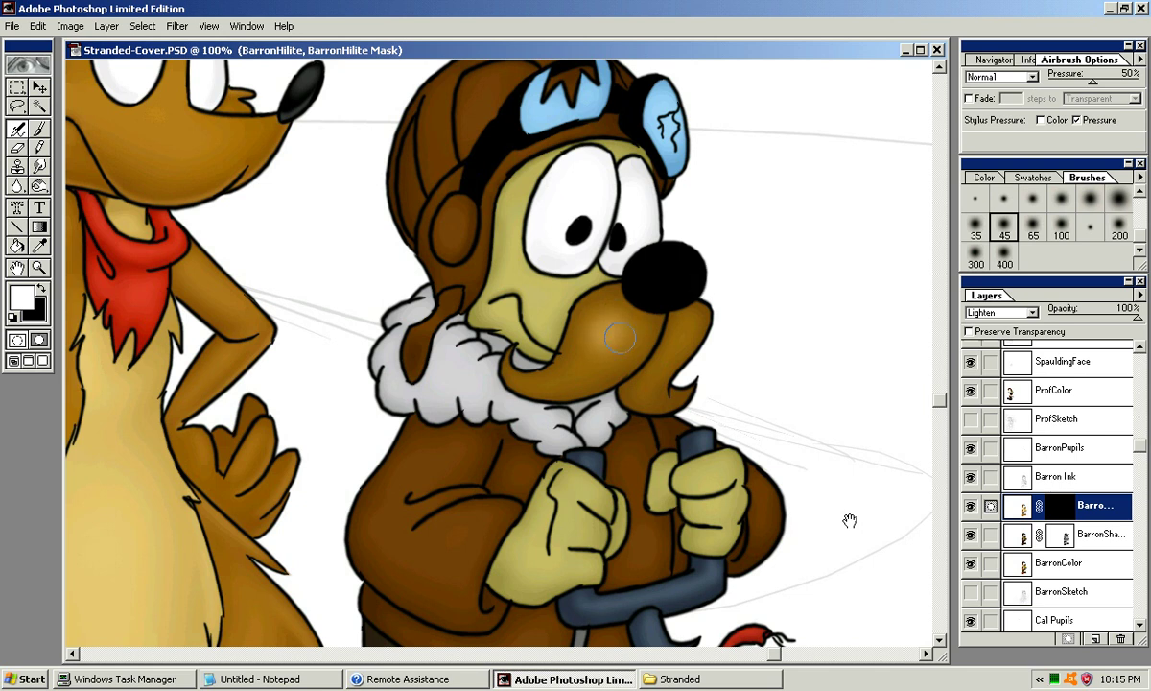
{"action": "key", "text": "ctrl+z"}
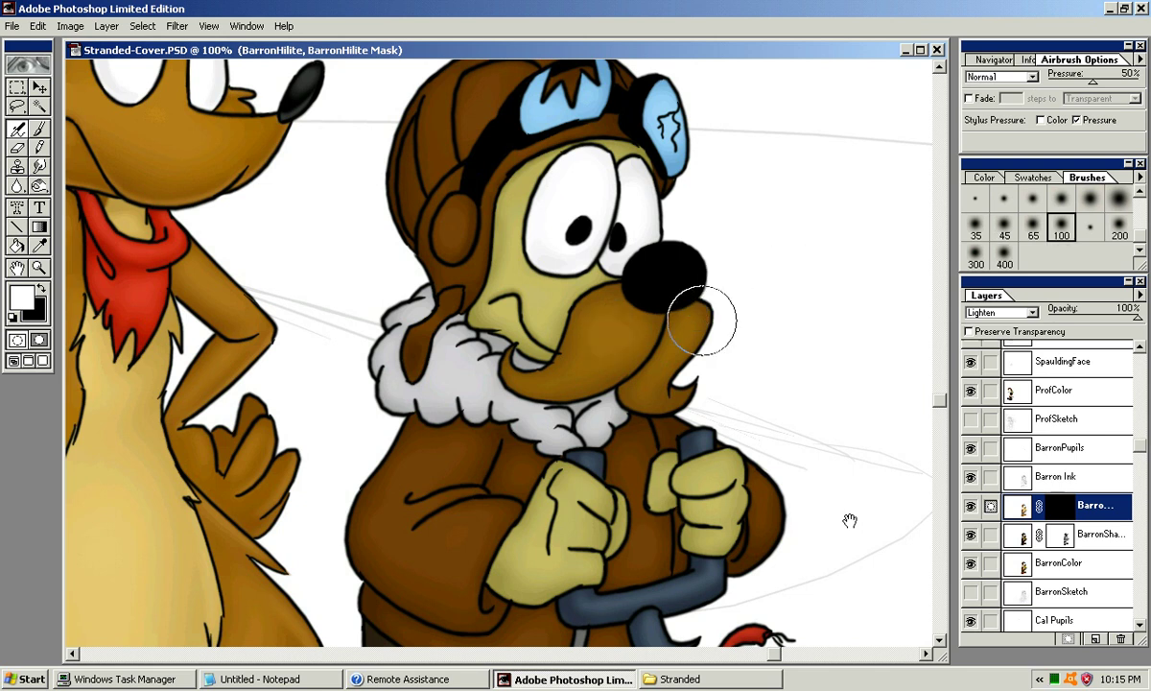
Step: Try the Overlay blending mode on BarronHilite with a highlight stroke on the aviator's muzzle
{"action": "left_click", "coordinate": [1033, 312]}
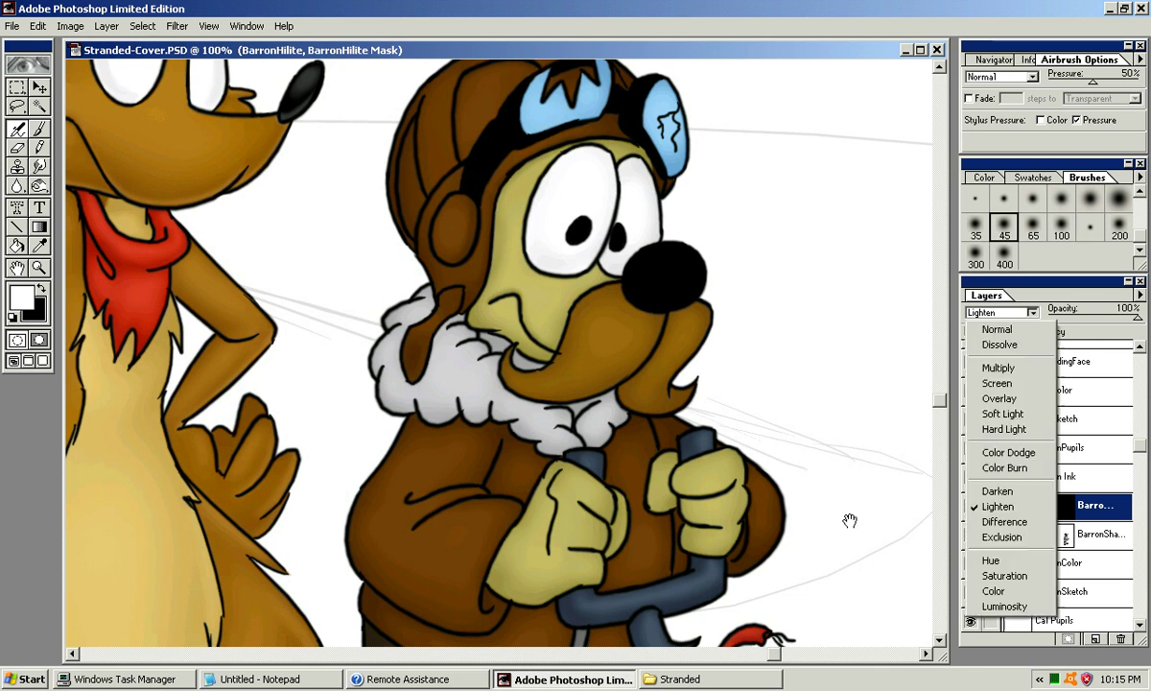
{"action": "key", "text": "Up"}
{"action": "key", "text": "Up"}
{"action": "key", "text": "Up"}
{"action": "key", "text": "Up"}
{"action": "key", "text": "Up"}
{"action": "key", "text": "Up"}
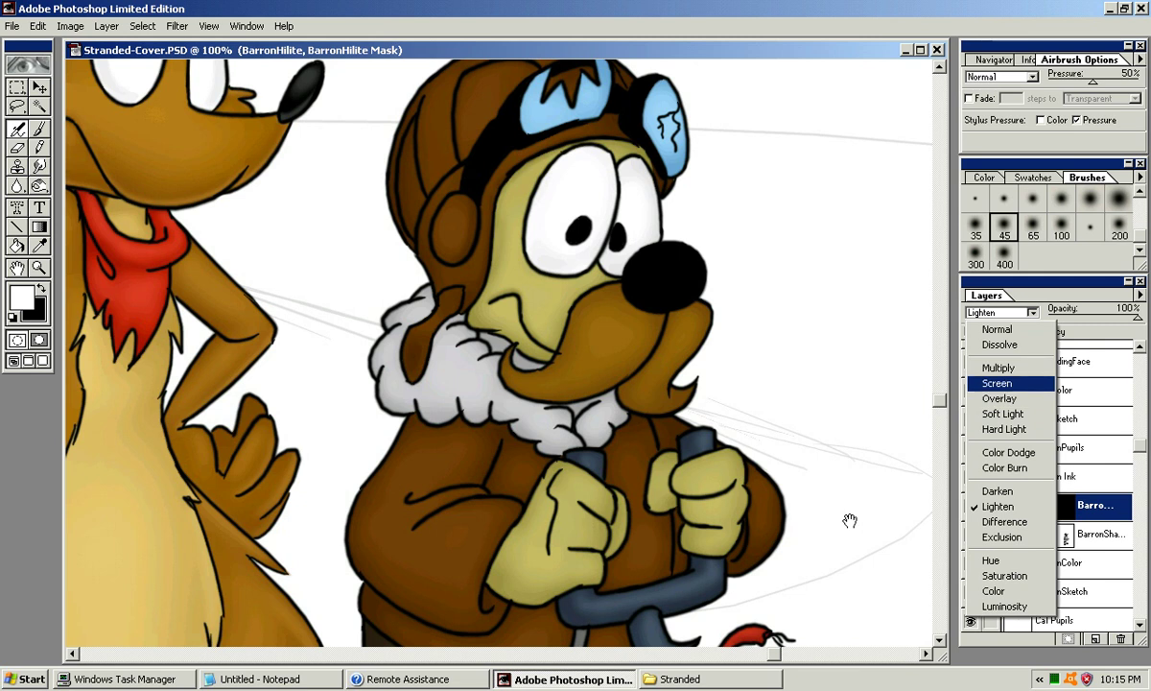
{"action": "key", "text": "Up"}
{"action": "key", "text": "Down"}
{"action": "key", "text": "Down"}
{"action": "key", "text": "Return"}
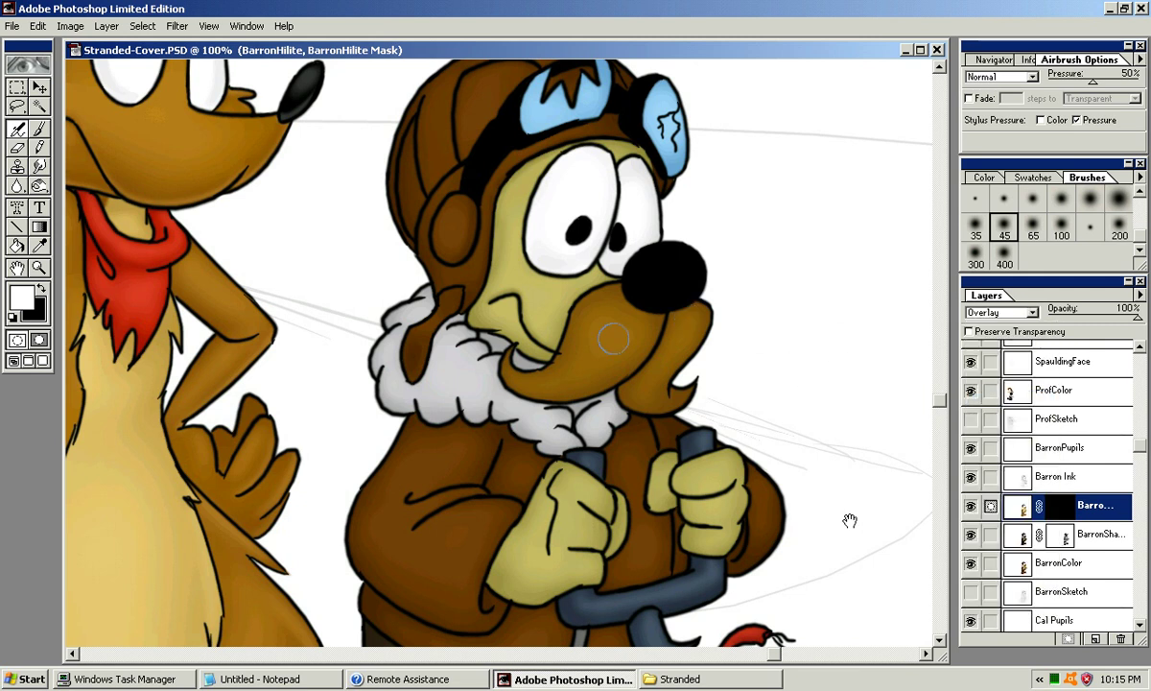
{"action": "mouse_move", "coordinate": [635, 324]}
{"action": "left_mouse_down"}
{"action": "mouse_move", "coordinate": [564, 311]}
{"action": "mouse_move", "coordinate": [632, 307]}
{"action": "left_mouse_up"}
Step: Switch BarronHilite to Screen and on to Multiply, testing airbrush strokes on the muzzle with the 100-pixel and 45-pixel brushes
{"action": "left_click", "coordinate": [1030, 313]}
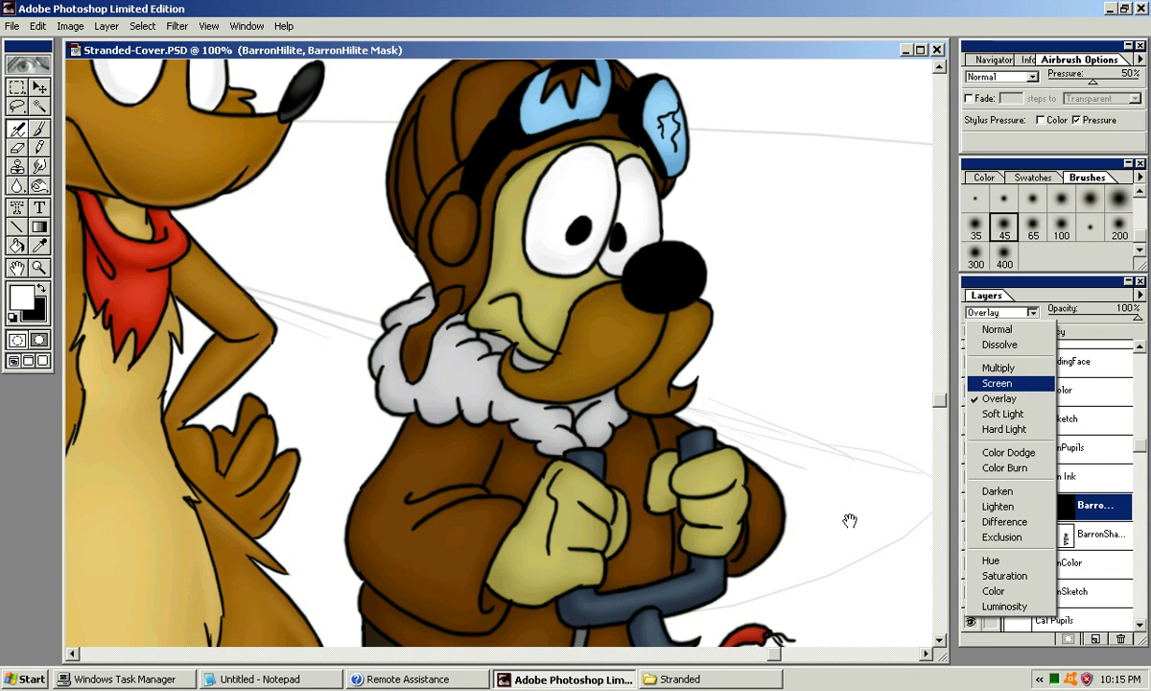
{"action": "left_click", "coordinate": [998, 383]}
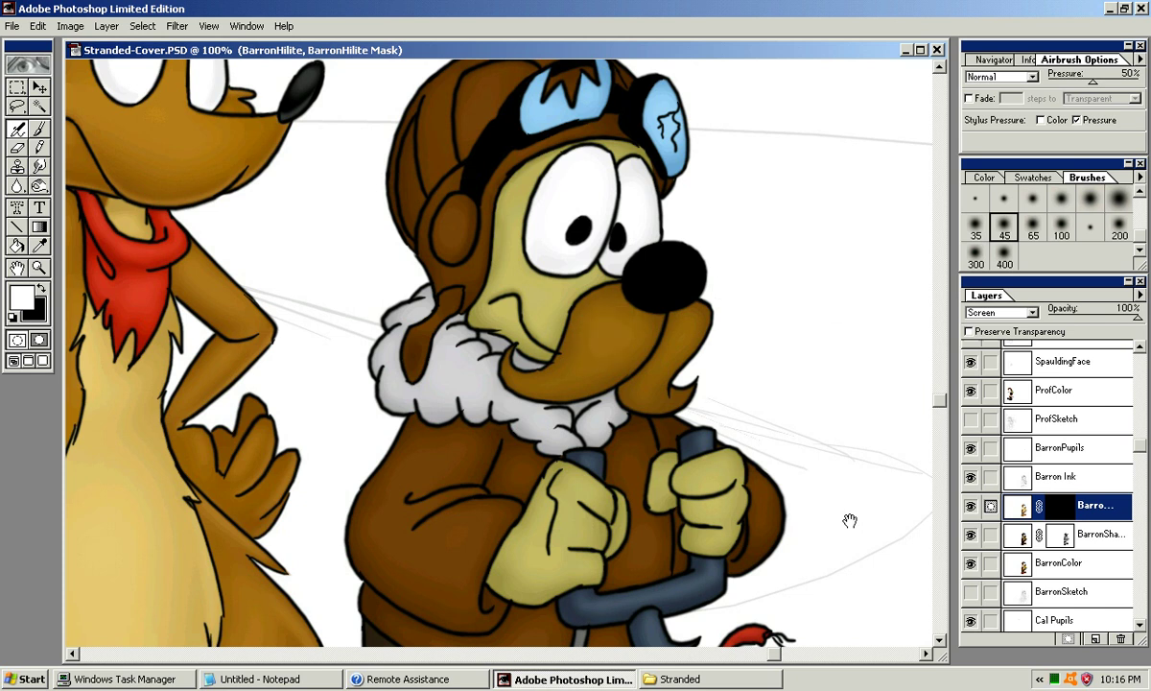
{"action": "left_click", "coordinate": [1000, 311]}
{"action": "left_click", "coordinate": [997, 364]}
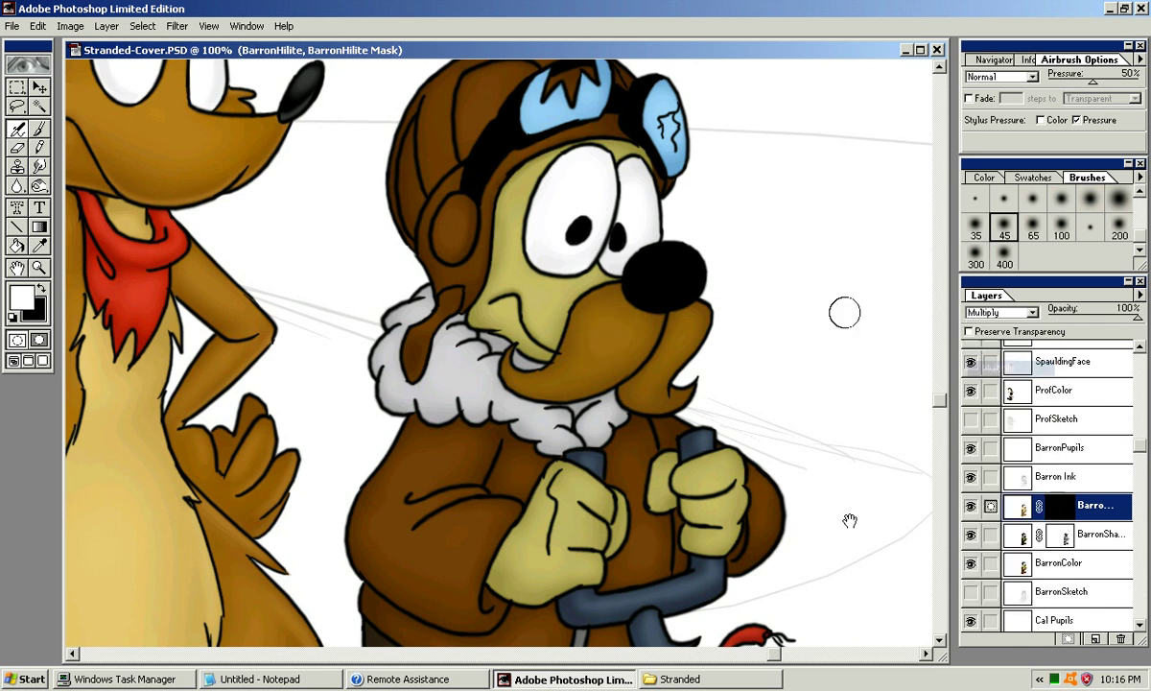
{"action": "key", "text": "bracketright"}
{"action": "key", "text": "bracketright"}
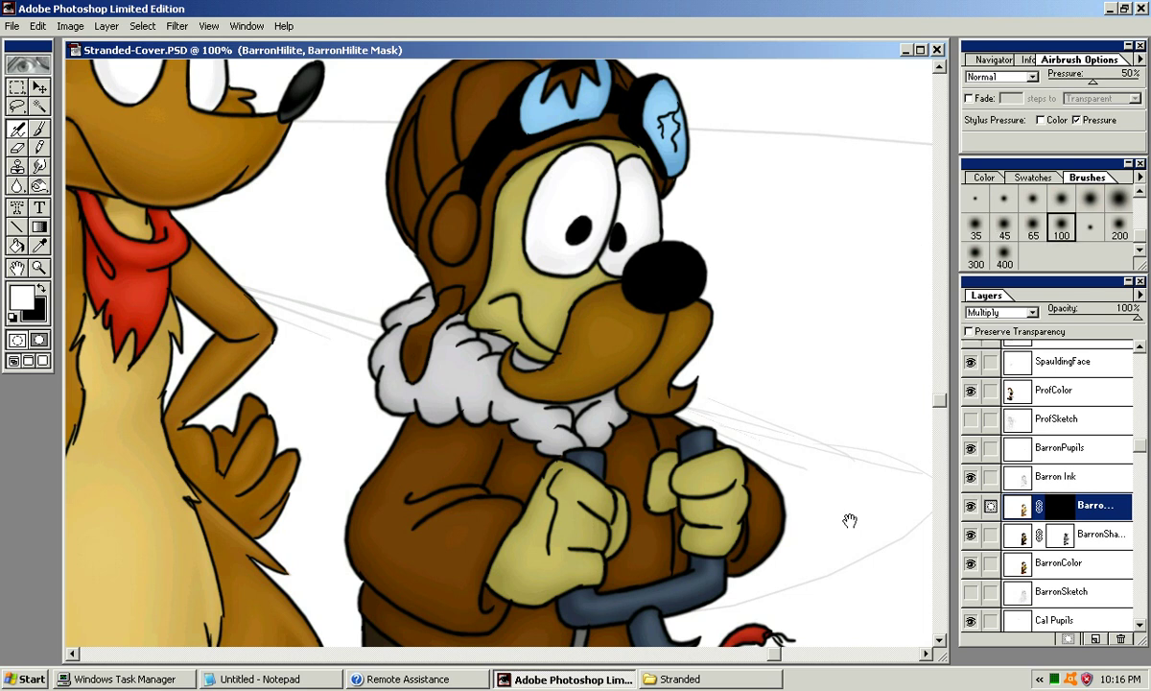
{"action": "key", "text": "bracketleft"}
{"action": "key", "text": "bracketright"}
{"action": "mouse_move", "coordinate": [566, 331]}
{"action": "left_mouse_down"}
{"action": "mouse_move", "coordinate": [614, 307]}
{"action": "mouse_move", "coordinate": [609, 332]}
{"action": "left_mouse_up"}
{"action": "mouse_move", "coordinate": [588, 333]}
{"action": "left_mouse_down"}
{"action": "mouse_move", "coordinate": [555, 314]}
{"action": "mouse_move", "coordinate": [630, 288]}
{"action": "mouse_move", "coordinate": [648, 316]}
{"action": "left_mouse_up"}
{"action": "key", "text": "x"}
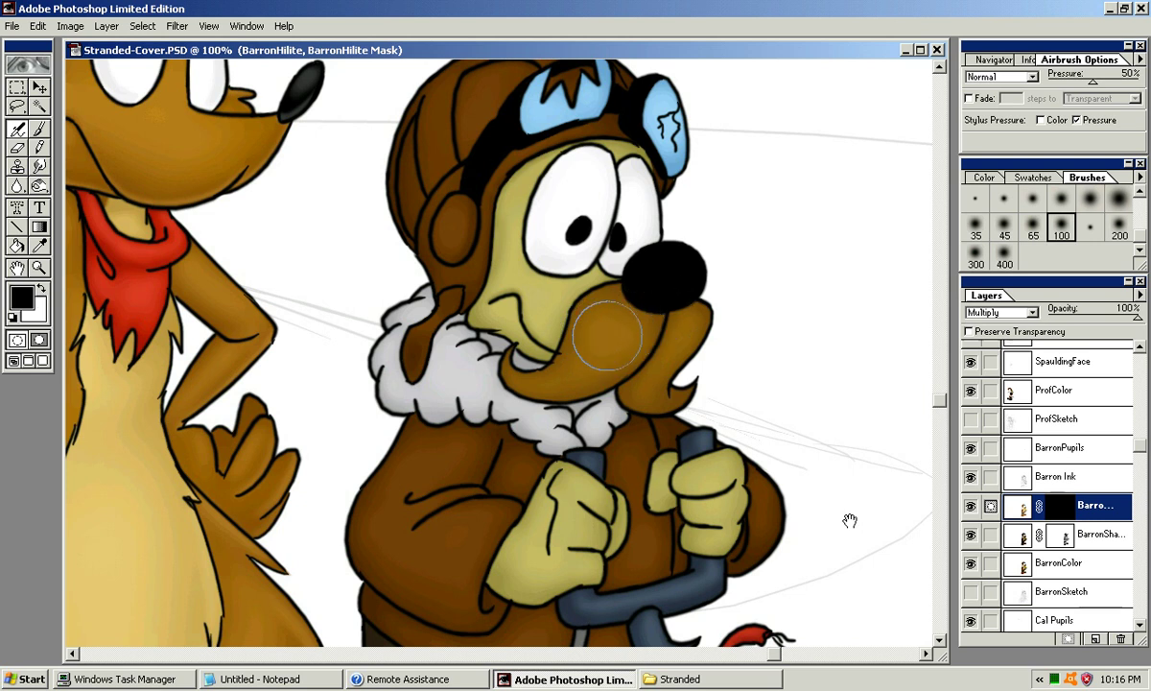
{"action": "key", "text": "bracketleft"}
{"action": "key", "text": "bracketleft"}
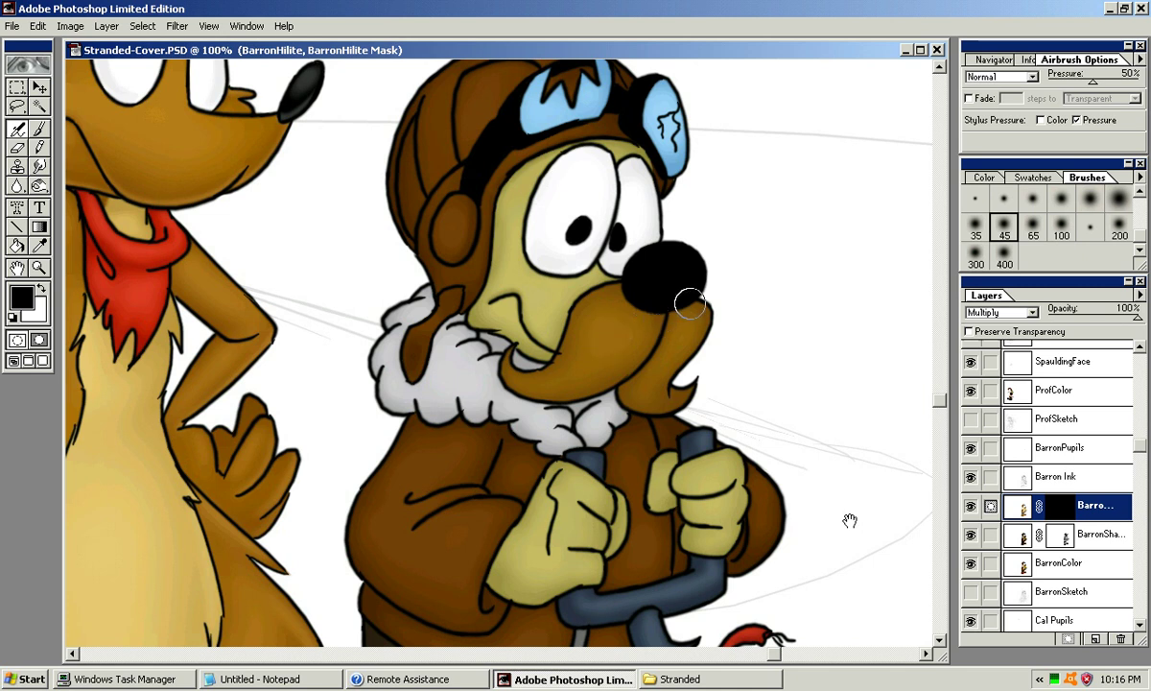
{"action": "key", "text": "x"}
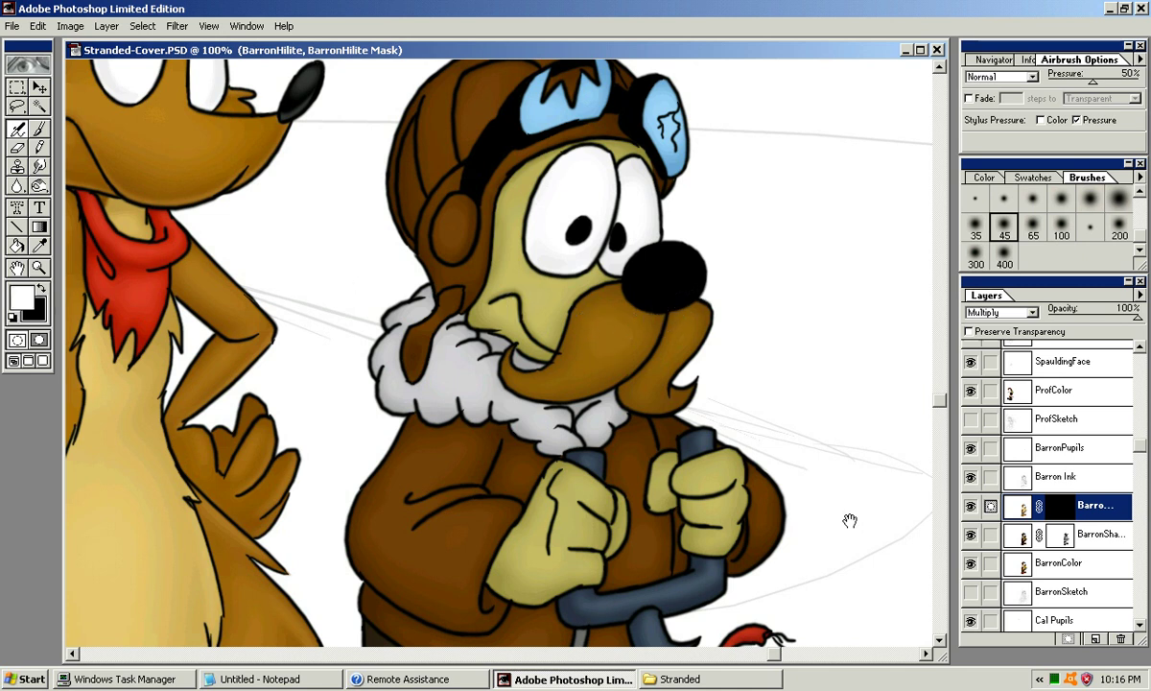
{"action": "mouse_move", "coordinate": [636, 323]}
{"action": "left_mouse_down"}
{"action": "mouse_move", "coordinate": [610, 307]}
{"action": "mouse_move", "coordinate": [544, 317]}
{"action": "mouse_move", "coordinate": [588, 300]}
{"action": "mouse_move", "coordinate": [643, 315]}
{"action": "mouse_move", "coordinate": [603, 299]}
{"action": "mouse_move", "coordinate": [634, 320]}
{"action": "left_mouse_up"}
Step: Try the Screen blending mode on BarronHilite with a highlight on the muzzle, and undo the highlight
{"action": "left_click", "coordinate": [1033, 313]}
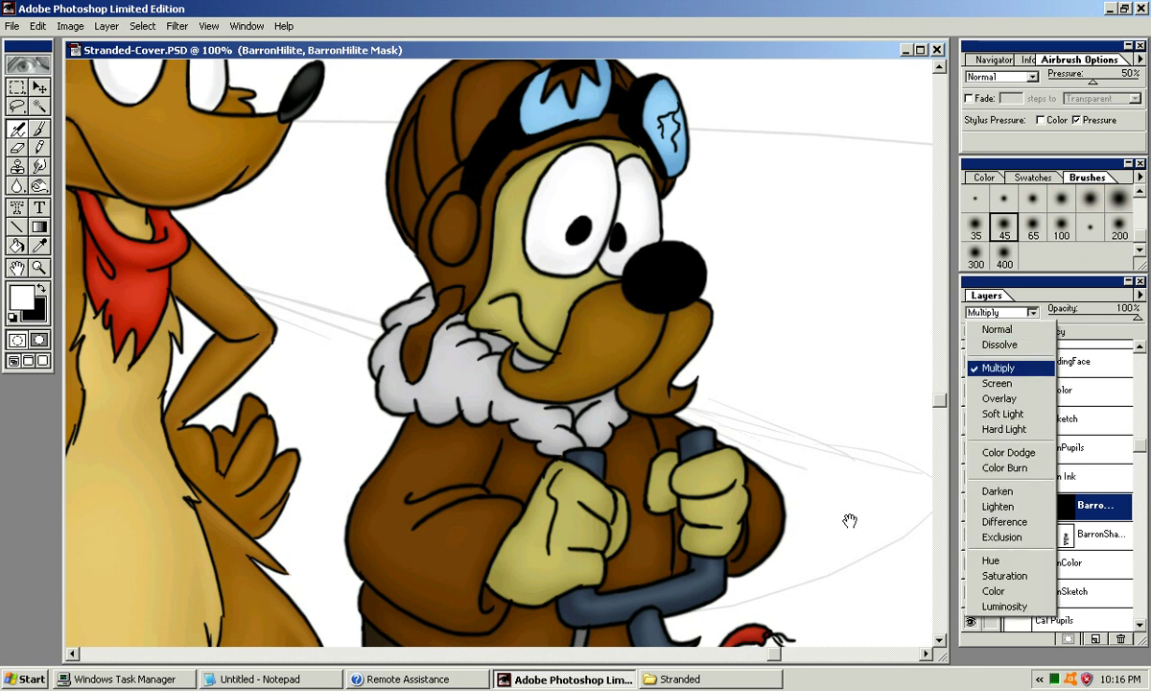
{"action": "left_click", "coordinate": [998, 383]}
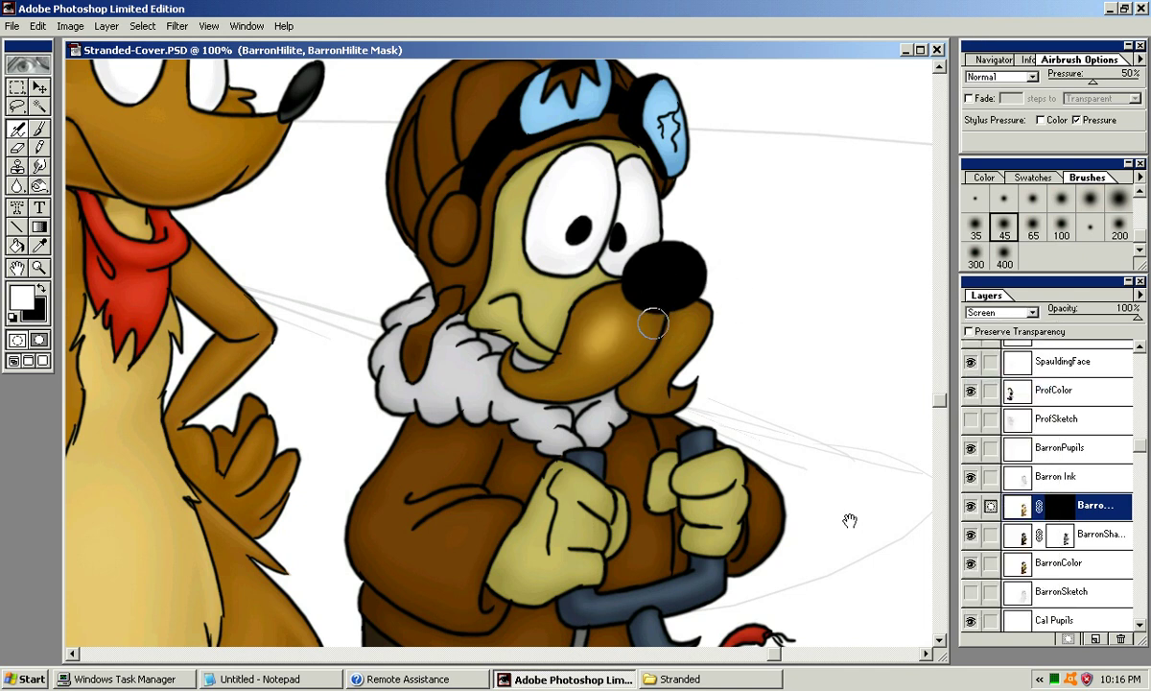
{"action": "key", "text": "ctrl+z"}
Step: Set the BarronHilite layer to Soft Light blending at 68% opacity
{"action": "left_click", "coordinate": [1033, 312]}
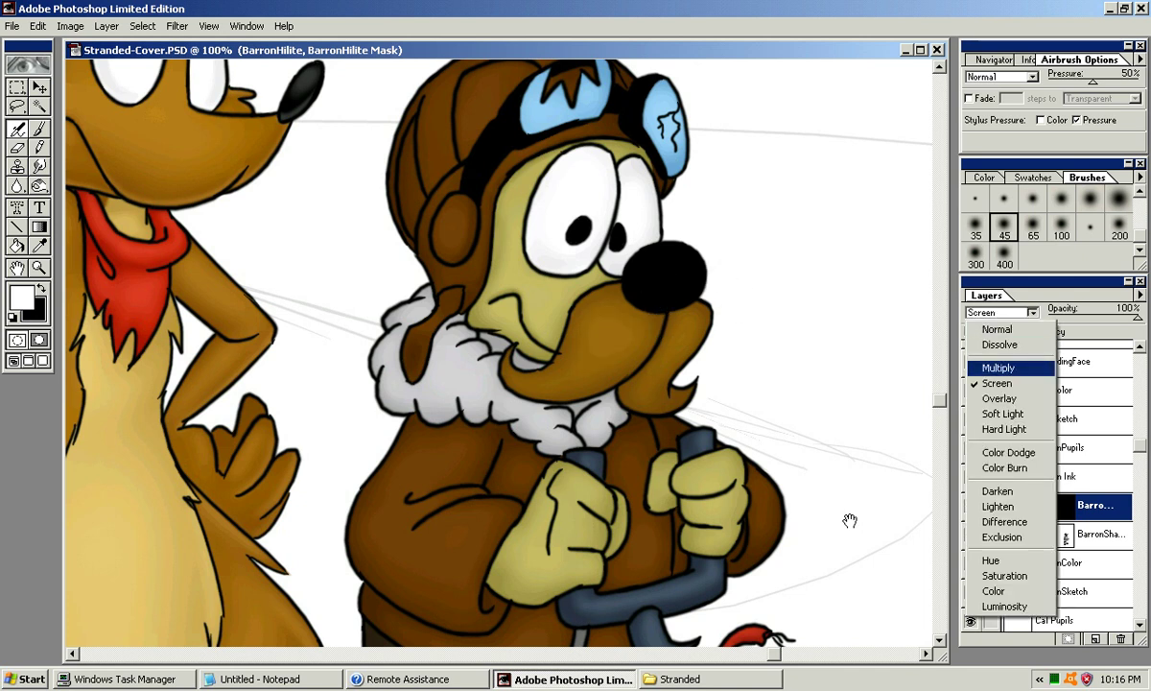
{"action": "left_click", "coordinate": [1002, 413]}
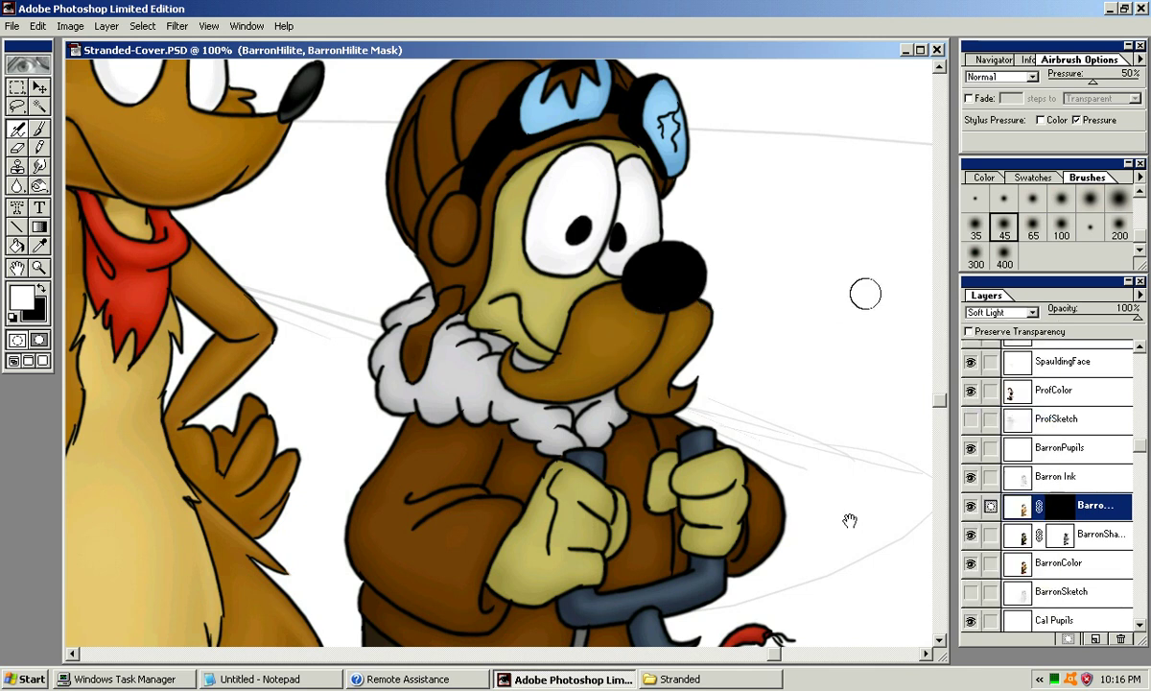
{"action": "left_click_drag", "start_coordinate": [1138, 317], "coordinate": [1109, 317]}
Step: Check the blending mode and opacity of the CalHilite layer, and return to the BarronHilite layer
{"action": "left_click_drag", "start_coordinate": [1140, 445], "coordinate": [1140, 556]}
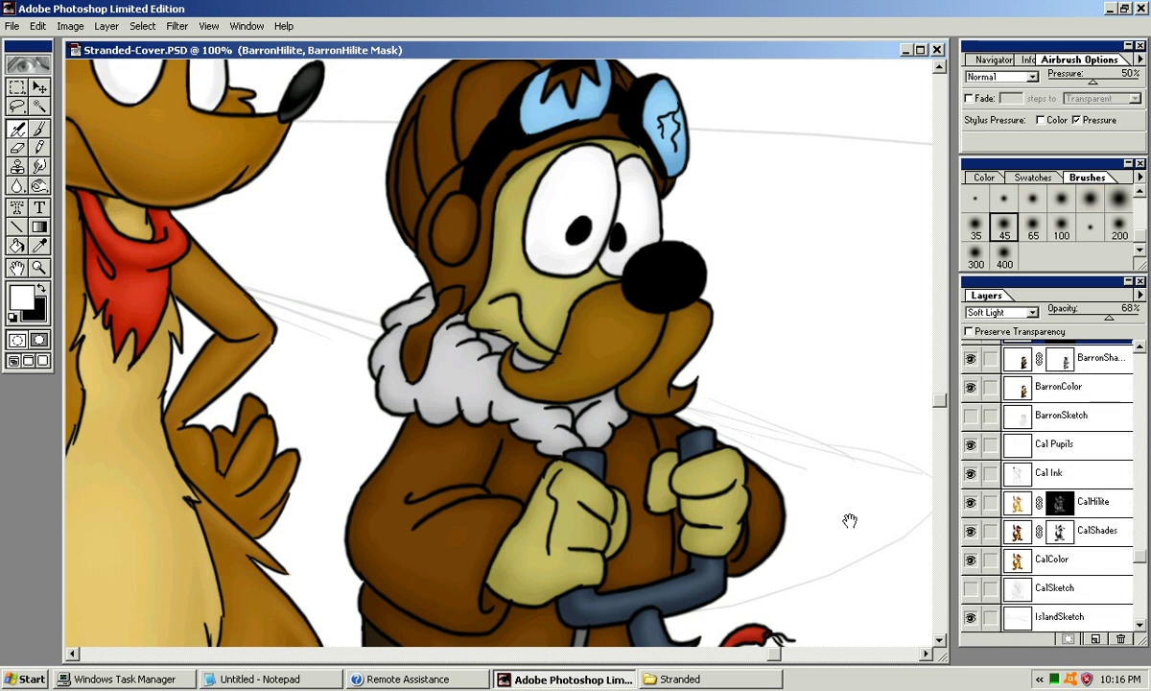
{"action": "left_click", "coordinate": [1061, 501]}
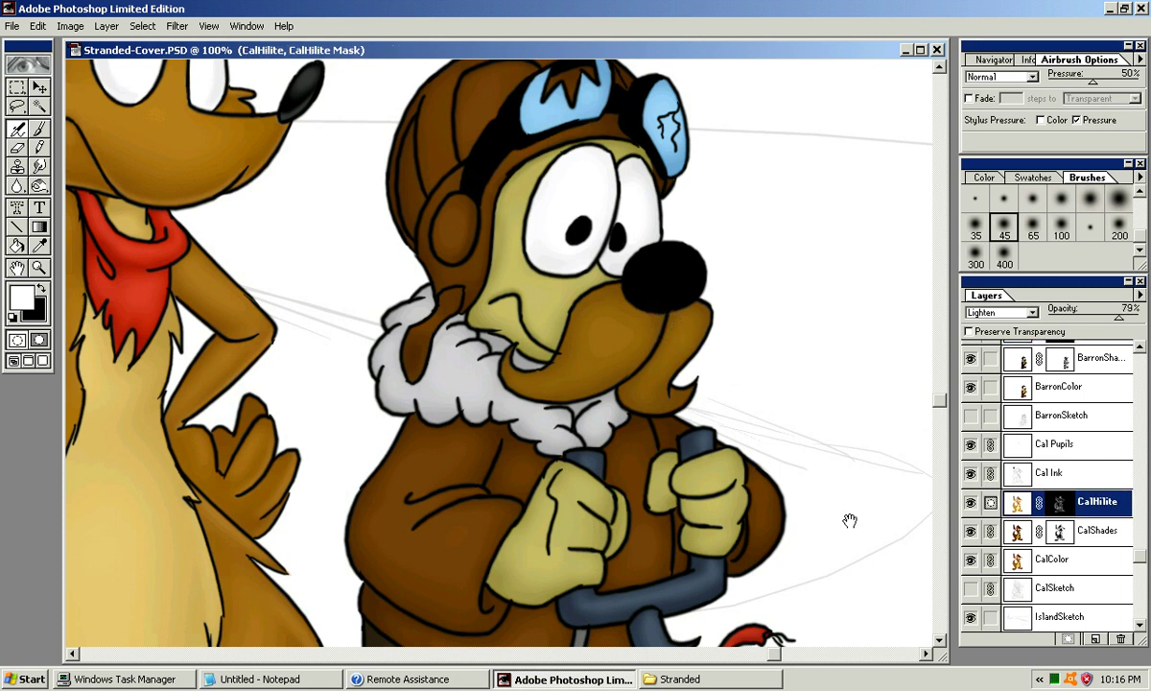
{"action": "scroll", "coordinate": [850, 520], "scroll_direction": "up", "scroll_amount": 3}
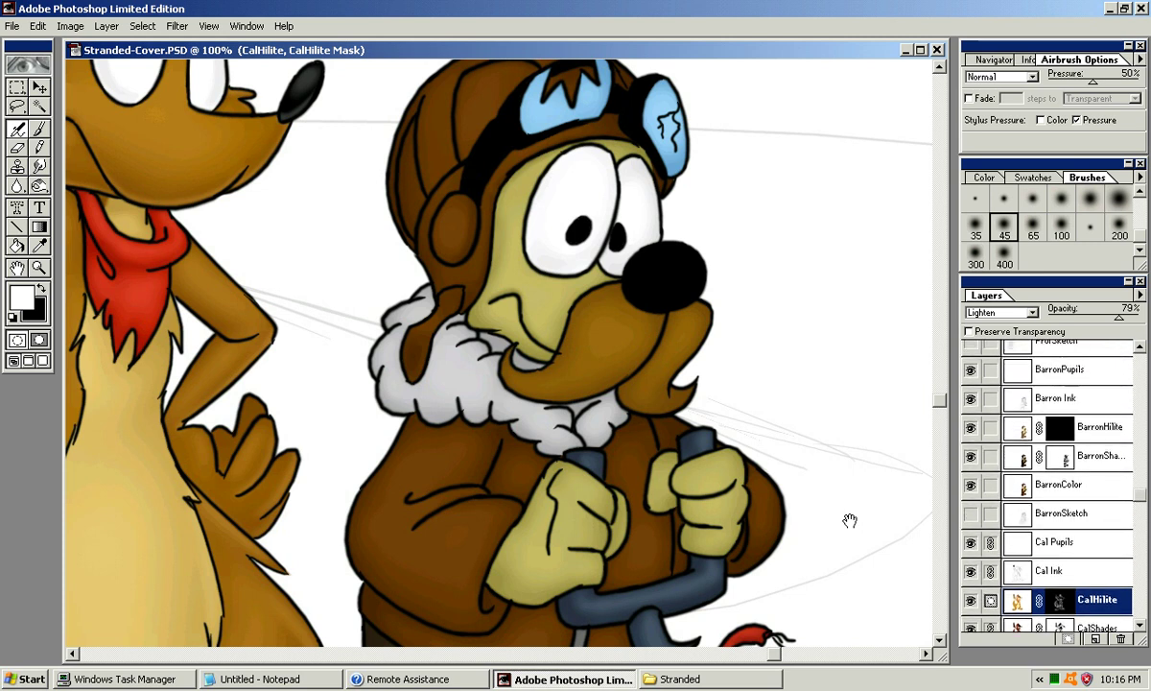
{"action": "left_click", "coordinate": [1094, 427]}
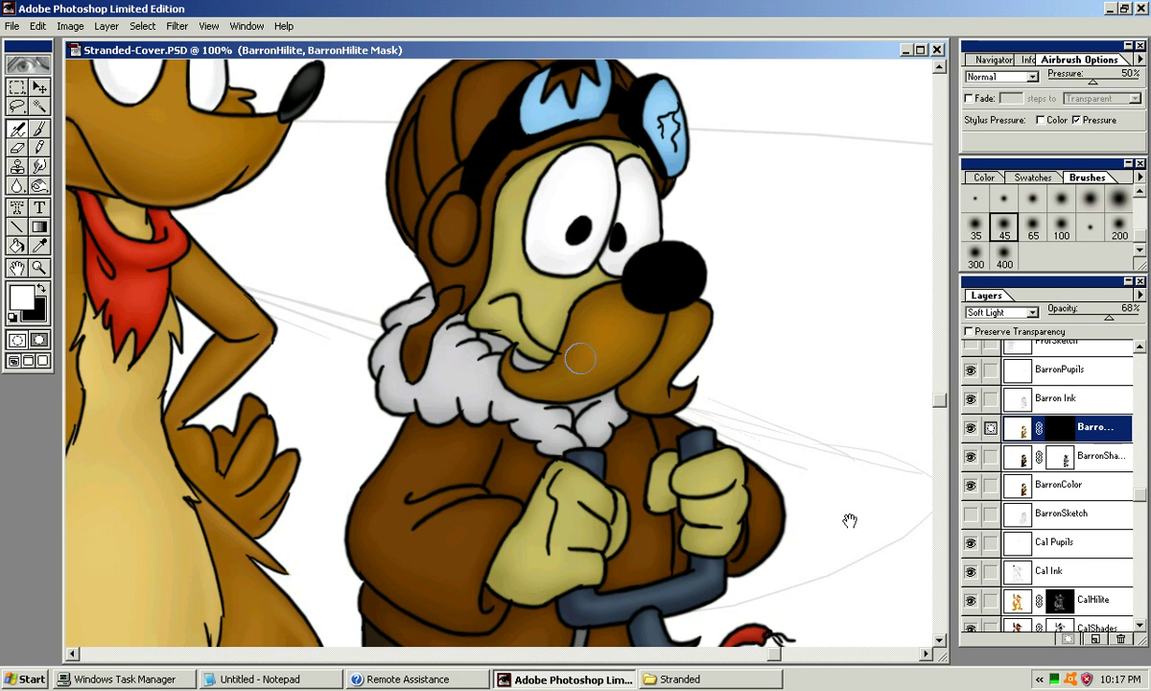
Step: Airbrush a soft highlight across the aviator's muzzle on the BarronHilite mask with the 45-pixel brush
{"action": "key", "text": "bracketright"}
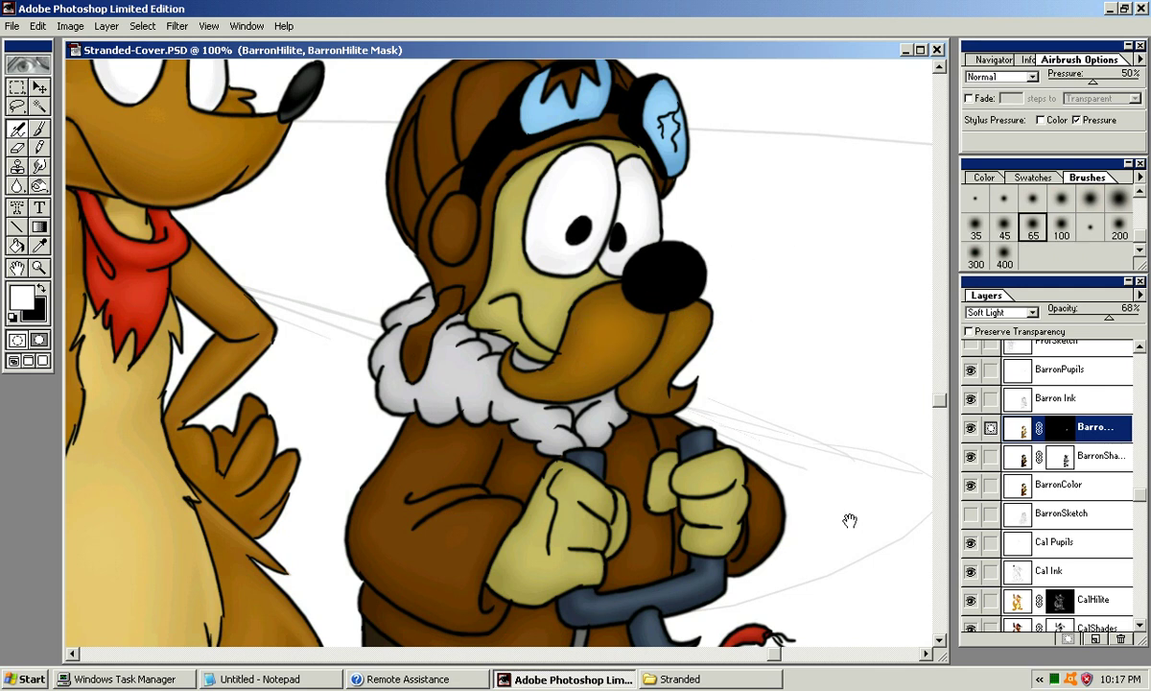
{"action": "key", "text": "bracketleft"}
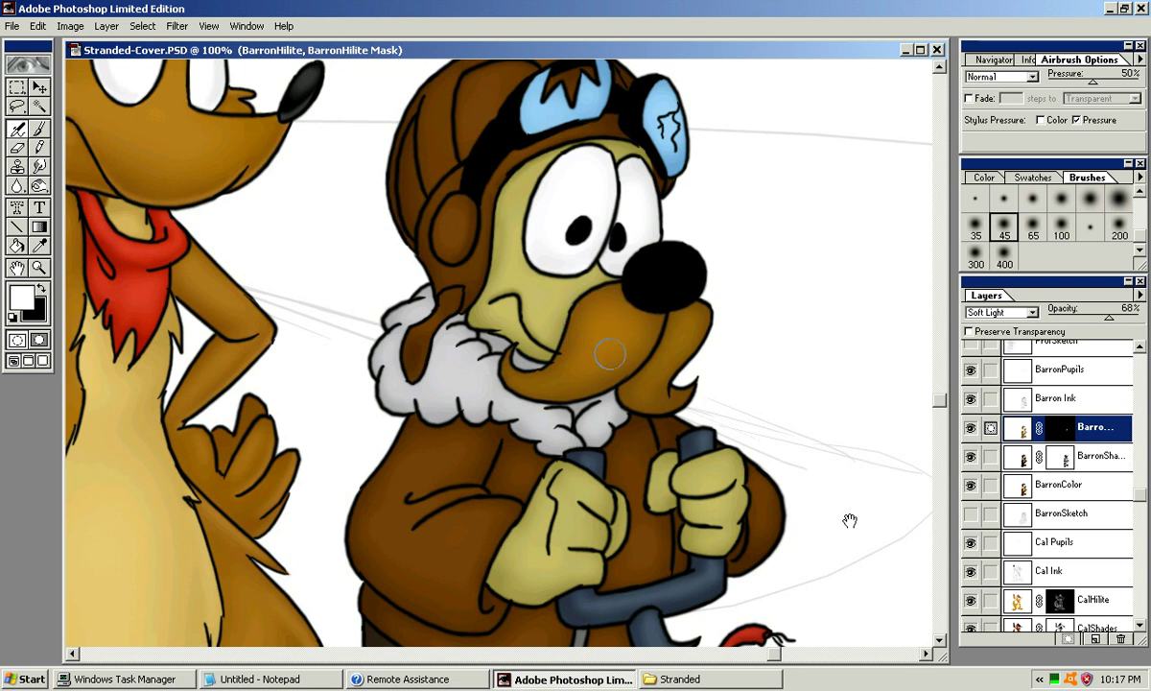
{"action": "left_click_drag", "start_coordinate": [561, 328], "coordinate": [588, 315]}
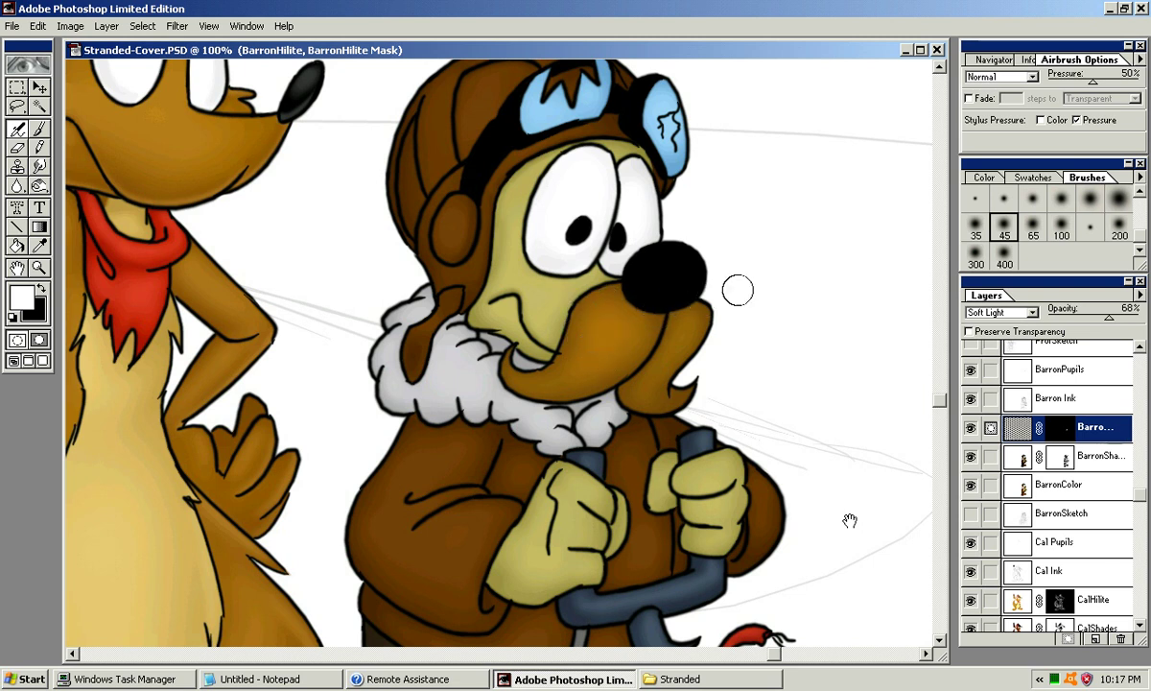
Step: Airbrush soft highlights on the aviator's moustache, muzzle and cheek with the 35-pixel brush
{"action": "left_click", "coordinate": [976, 226]}
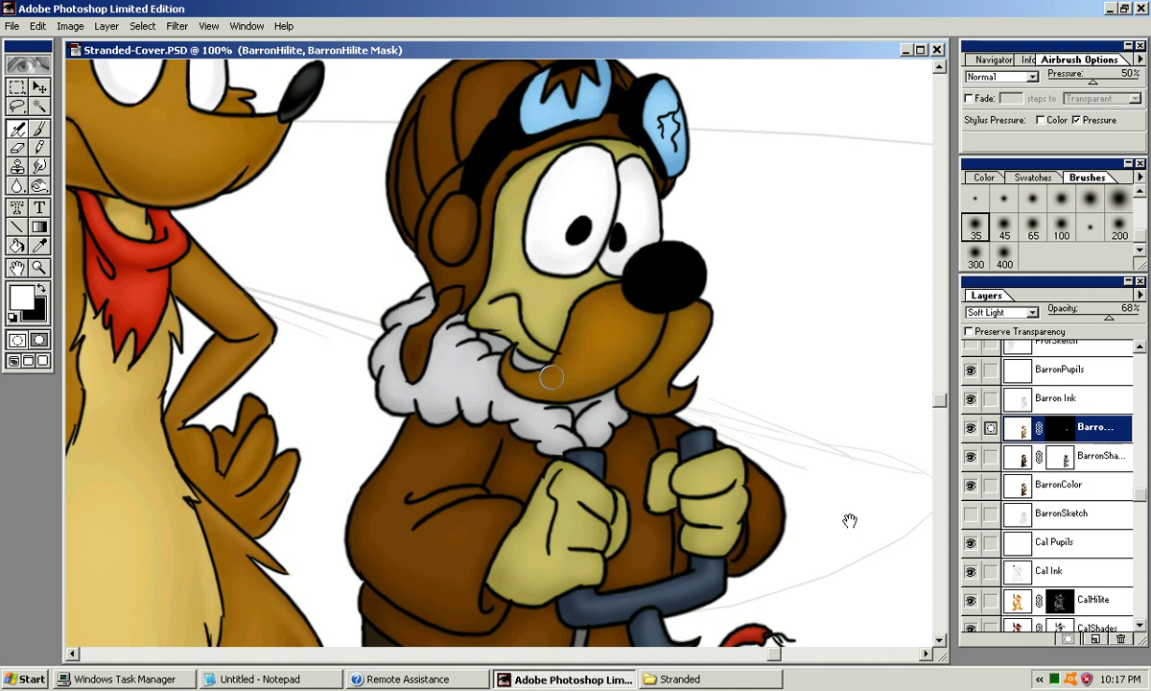
{"action": "left_click_drag", "start_coordinate": [565, 376], "coordinate": [549, 385]}
{"action": "mouse_move", "coordinate": [702, 317]}
{"action": "left_mouse_down"}
{"action": "mouse_move", "coordinate": [660, 332]}
{"action": "mouse_move", "coordinate": [665, 364]}
{"action": "mouse_move", "coordinate": [697, 295]}
{"action": "mouse_move", "coordinate": [652, 327]}
{"action": "mouse_move", "coordinate": [642, 330]}
{"action": "mouse_move", "coordinate": [638, 313]}
{"action": "mouse_move", "coordinate": [604, 302]}
{"action": "left_mouse_up"}
{"action": "left_click_drag", "start_coordinate": [563, 366], "coordinate": [588, 340]}
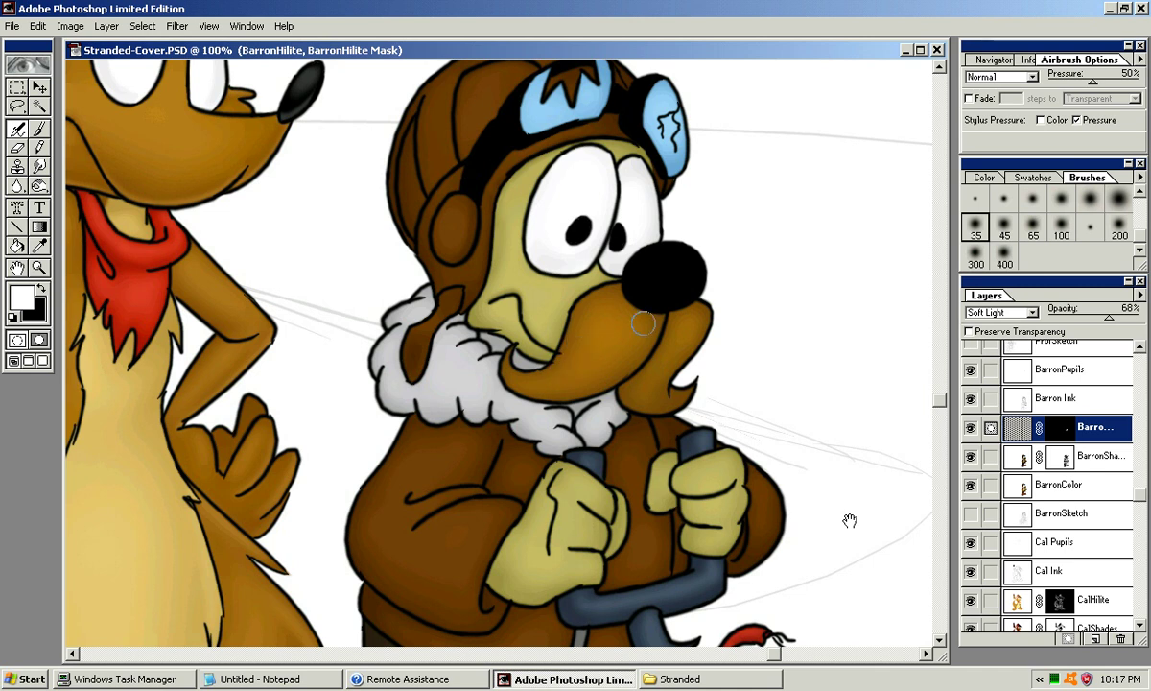
{"action": "left_click_drag", "start_coordinate": [667, 359], "coordinate": [699, 318]}
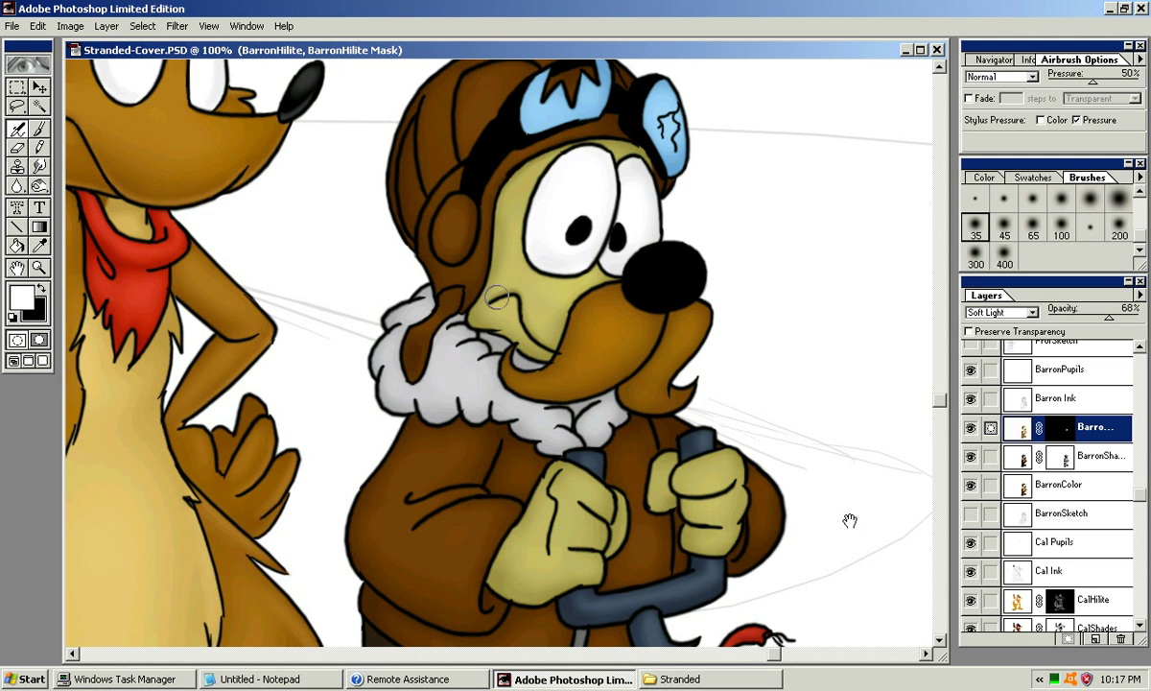
{"action": "mouse_move", "coordinate": [481, 279]}
{"action": "left_mouse_down"}
{"action": "mouse_move", "coordinate": [471, 280]}
{"action": "mouse_move", "coordinate": [507, 297]}
{"action": "left_mouse_up"}
{"action": "left_click_drag", "start_coordinate": [515, 236], "coordinate": [508, 265]}
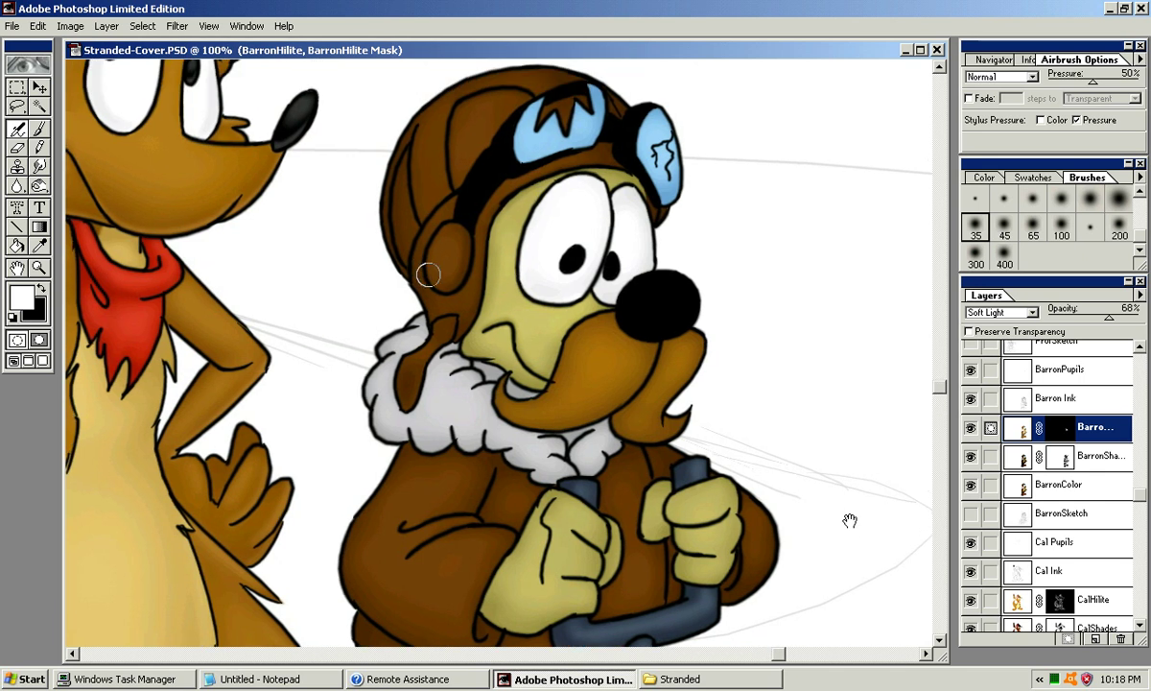
Step: Reduce the airbrush size and try the Screen blending mode at 47% opacity on the BarronHilite layer
{"action": "key", "text": "bracketleft"}
{"action": "key", "text": "bracketleft"}
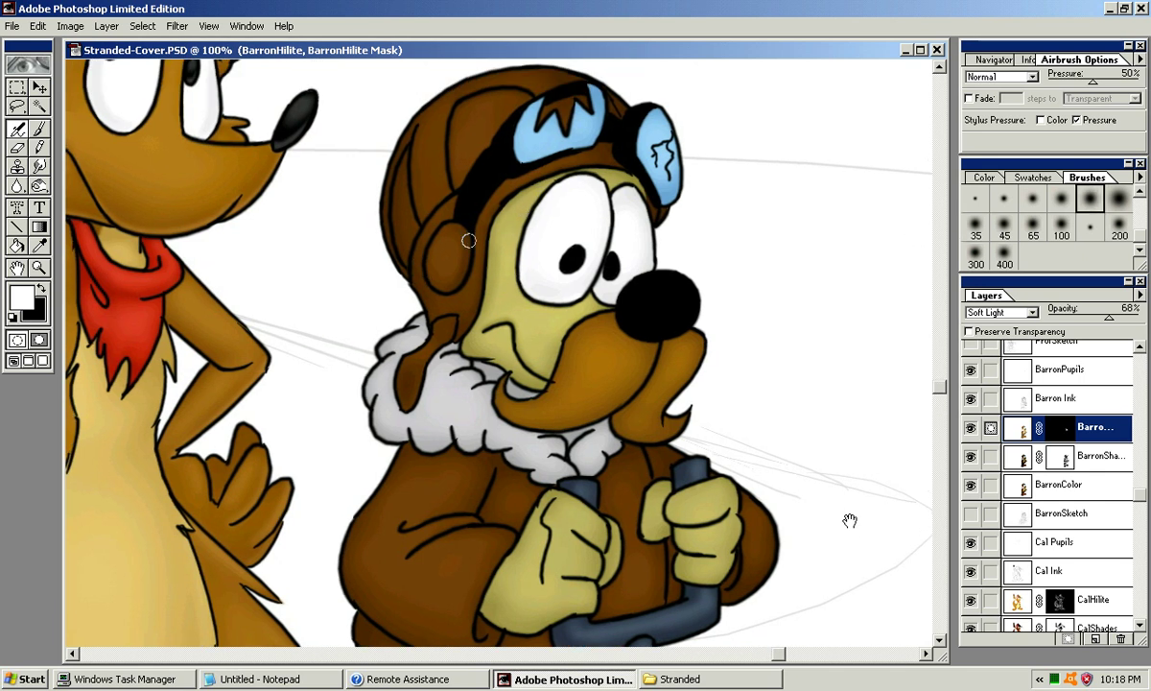
{"action": "key", "text": "bracketleft"}
{"action": "key", "text": "bracketleft"}
{"action": "key", "text": "bracketleft"}
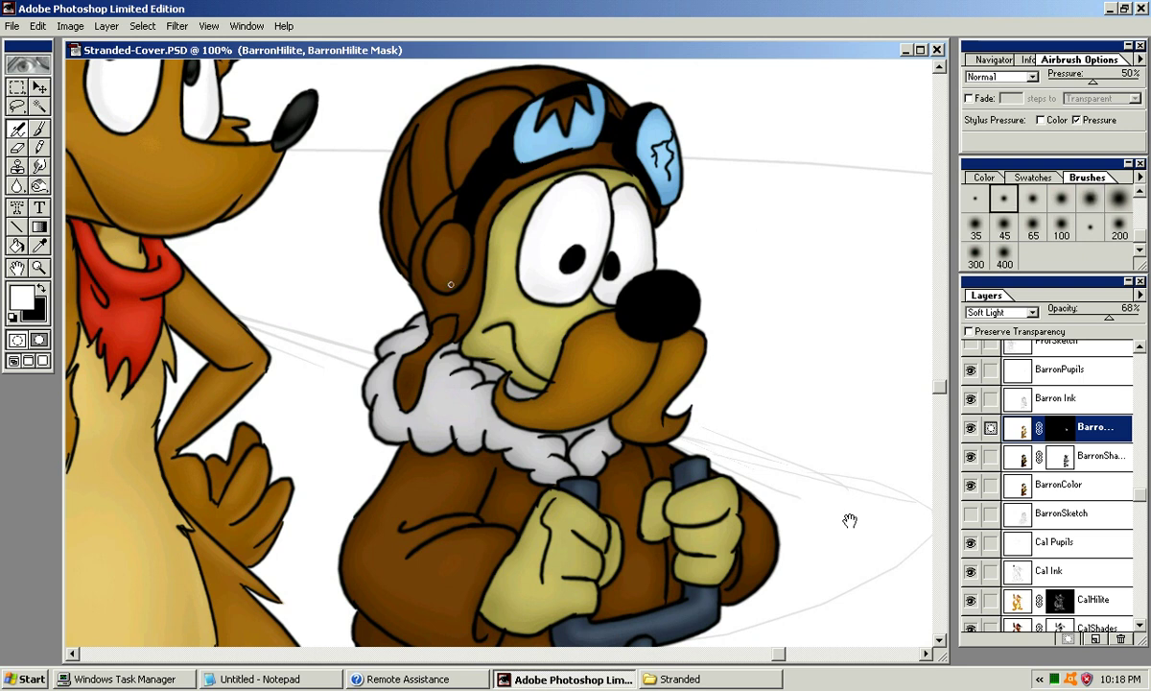
{"action": "key", "text": "ctrl+plus"}
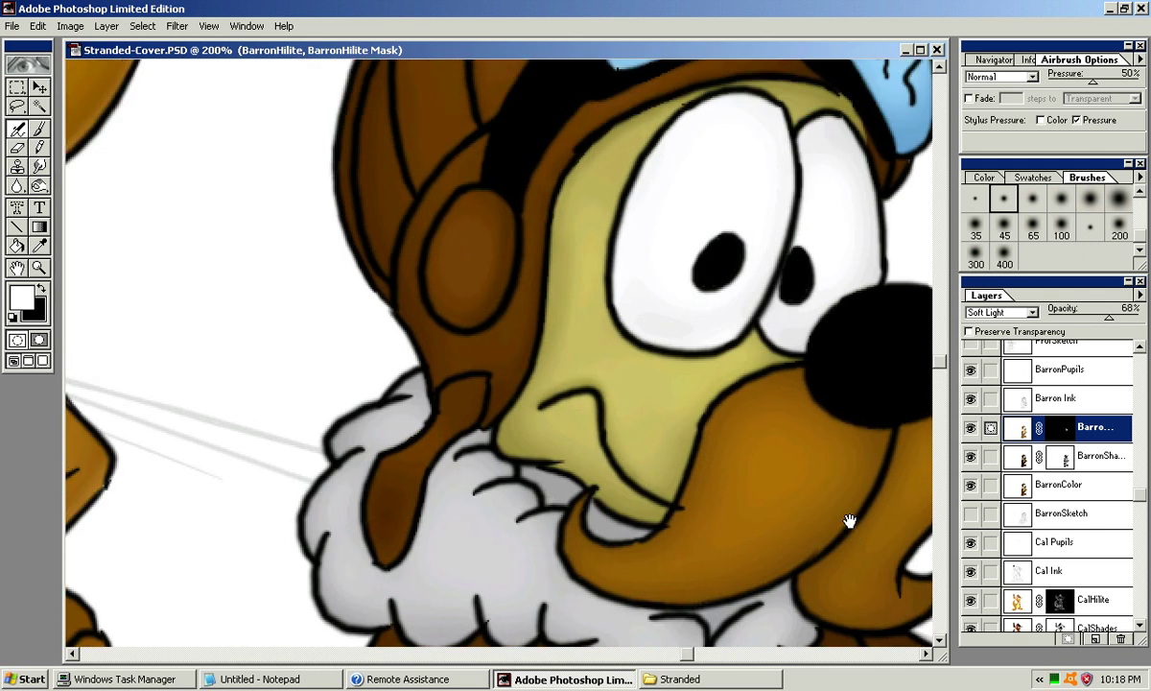
{"action": "left_click", "coordinate": [1090, 226]}
{"action": "left_click", "coordinate": [1032, 313]}
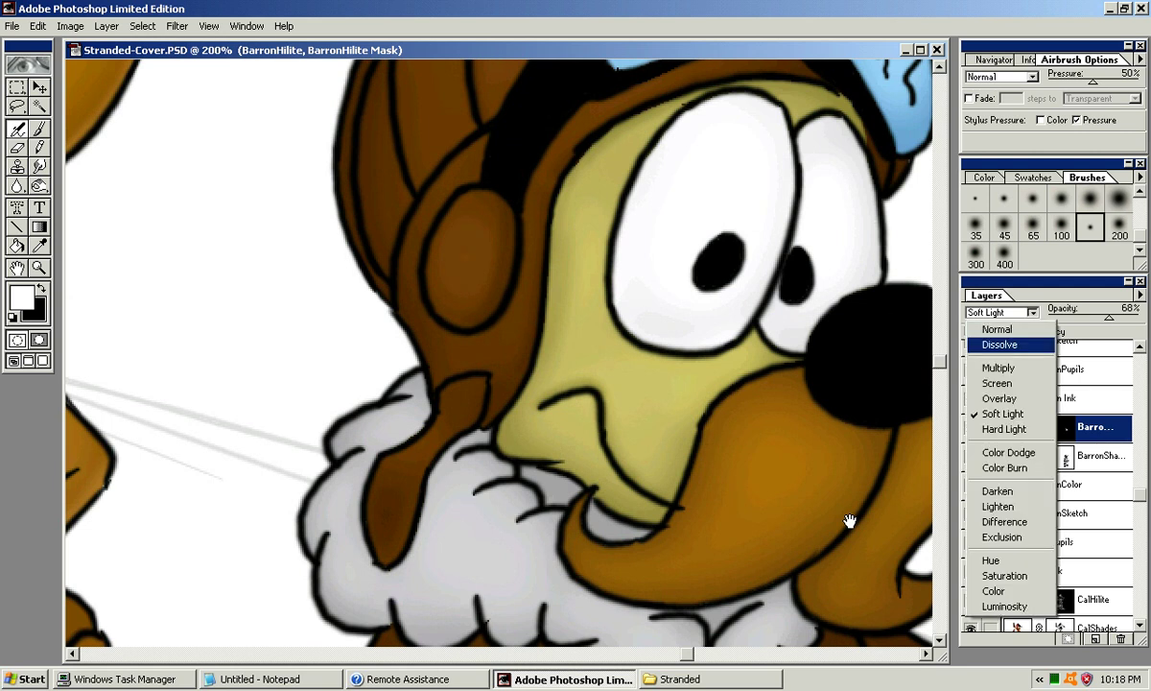
{"action": "key", "text": "Return"}
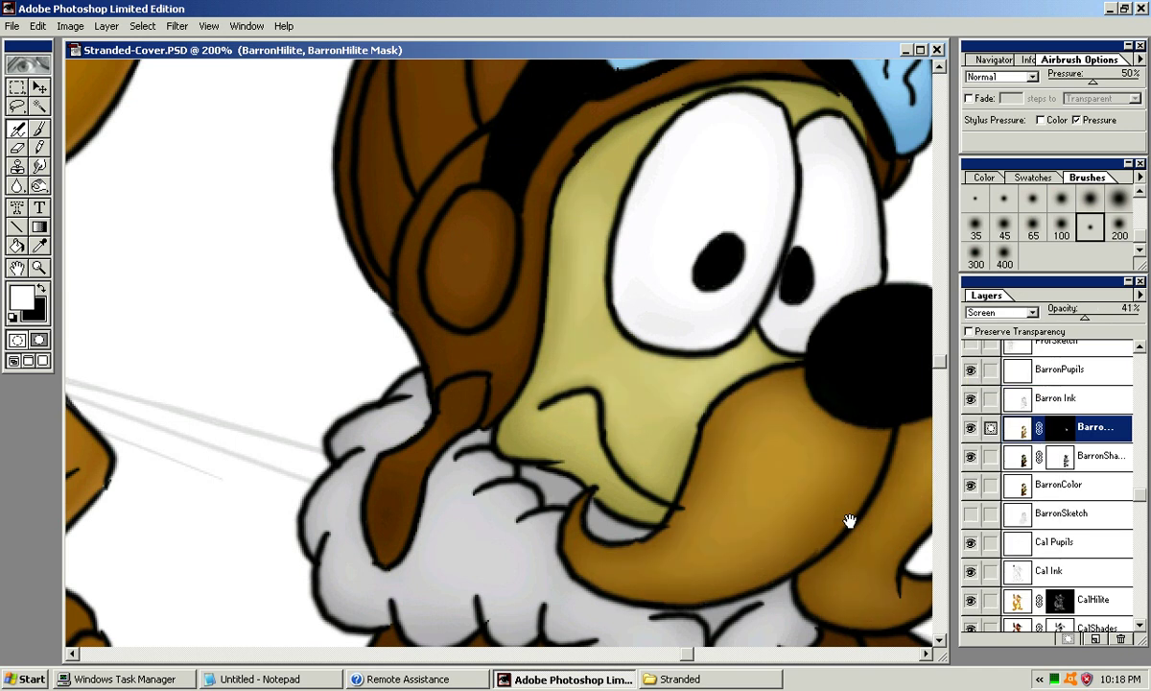
{"action": "left_click_drag", "start_coordinate": [1081, 318], "coordinate": [1091, 318]}
Step: Set the BarronHilite layer to Lighten blending at 53% opacity
{"action": "left_click", "coordinate": [1033, 313]}
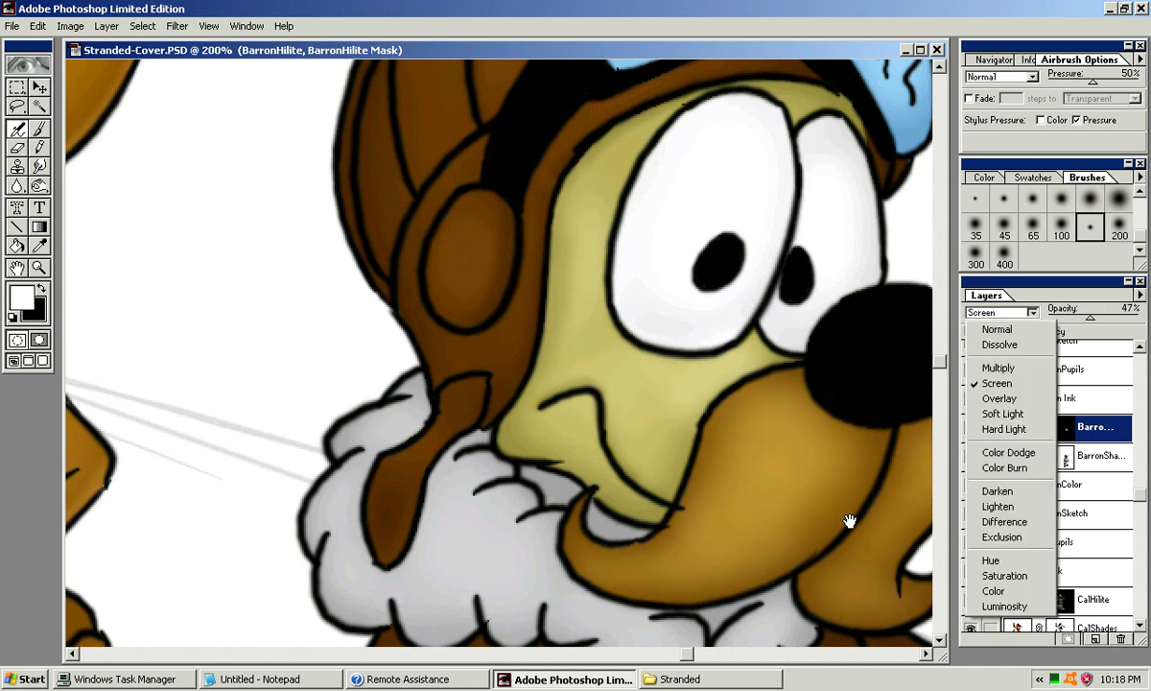
{"action": "key", "text": "Down"}
{"action": "key", "text": "Down"}
{"action": "key", "text": "Down"}
{"action": "key", "text": "Down"}
{"action": "key", "text": "Down"}
{"action": "key", "text": "Down"}
{"action": "key", "text": "Down"}
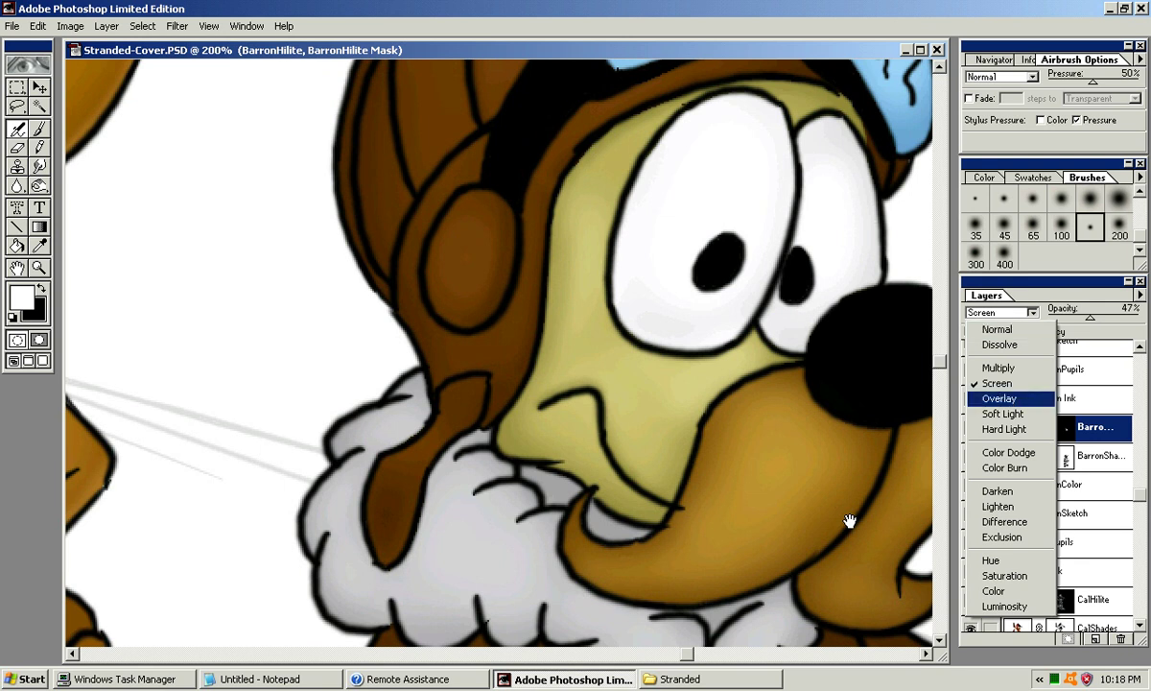
{"action": "key", "text": "Return"}
{"action": "key", "text": "6"}
{"action": "key", "text": "4"}
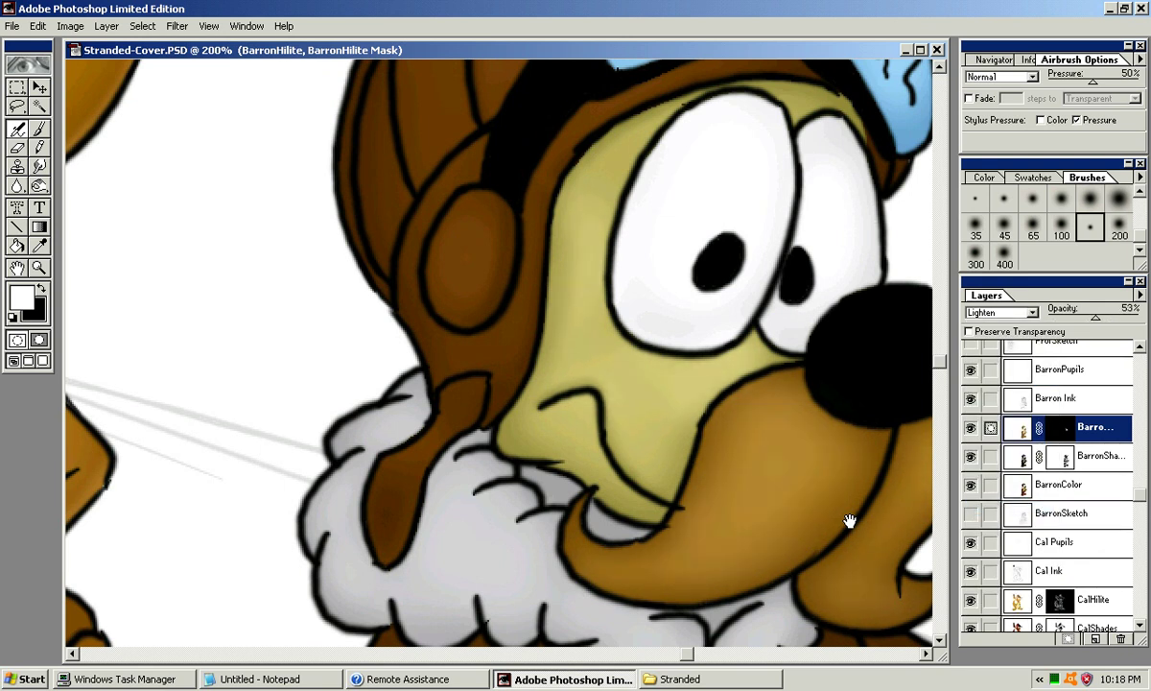
Step: Airbrush a soft highlight down the helmet's round ear pad with a small soft brush, undoing and repainting unsatisfactory strokes
{"action": "mouse_move", "coordinate": [794, 188]}
{"action": "left_mouse_down"}
{"action": "mouse_move", "coordinate": [605, 280]}
{"action": "mouse_move", "coordinate": [708, 336]}
{"action": "mouse_move", "coordinate": [768, 282]}
{"action": "left_mouse_up"}
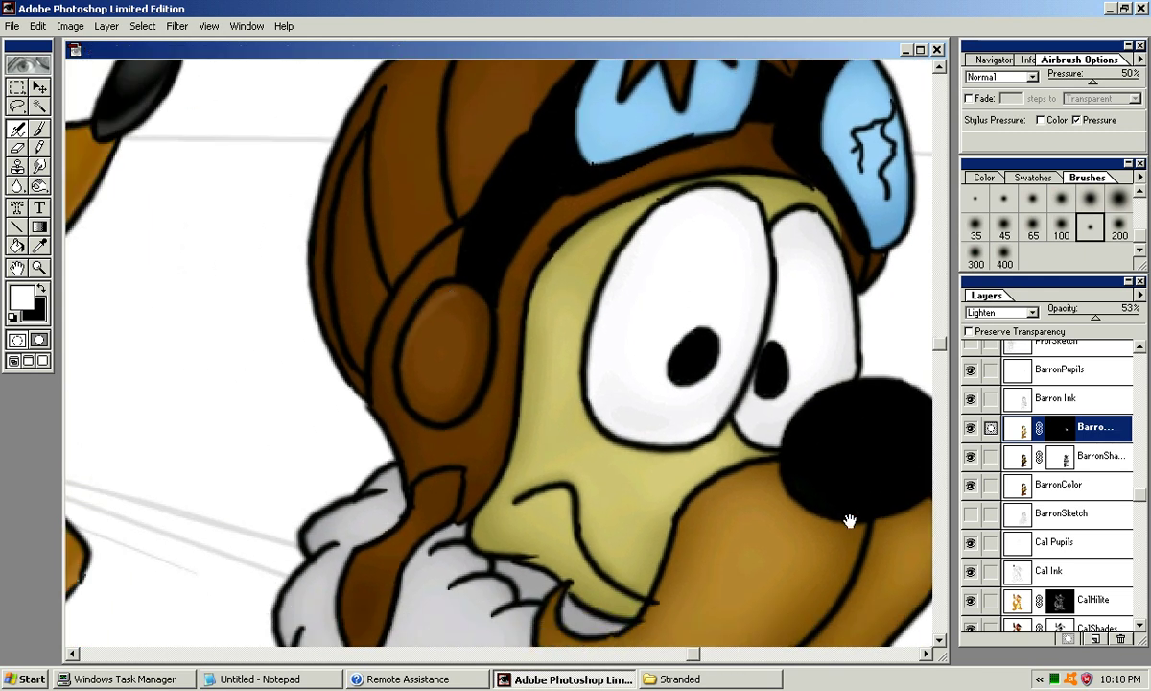
{"action": "left_click", "coordinate": [1034, 199]}
{"action": "left_click_drag", "start_coordinate": [442, 298], "coordinate": [419, 365]}
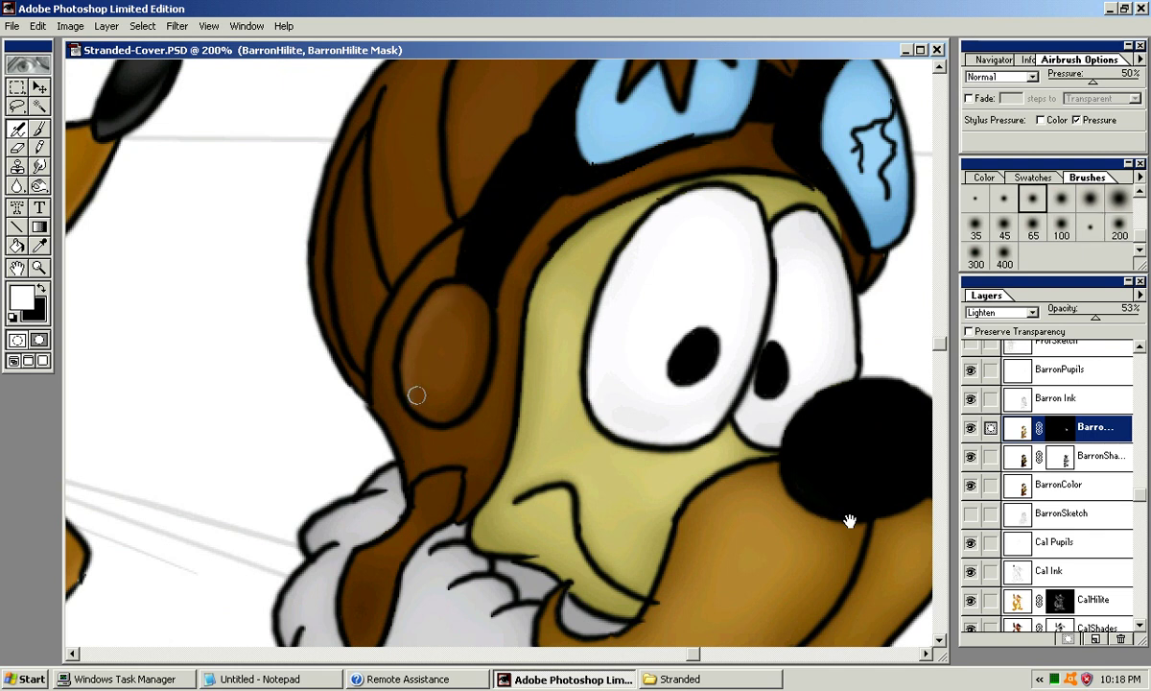
{"action": "key", "text": "ctrl+z"}
{"action": "left_click_drag", "start_coordinate": [452, 300], "coordinate": [416, 384]}
{"action": "key", "text": "ctrl+z"}
{"action": "mouse_move", "coordinate": [454, 298]}
{"action": "left_mouse_down"}
{"action": "mouse_move", "coordinate": [417, 350]}
{"action": "mouse_move", "coordinate": [415, 394]}
{"action": "left_mouse_up"}
{"action": "key", "text": "ctrl+z"}
{"action": "left_click_drag", "start_coordinate": [456, 292], "coordinate": [411, 390]}
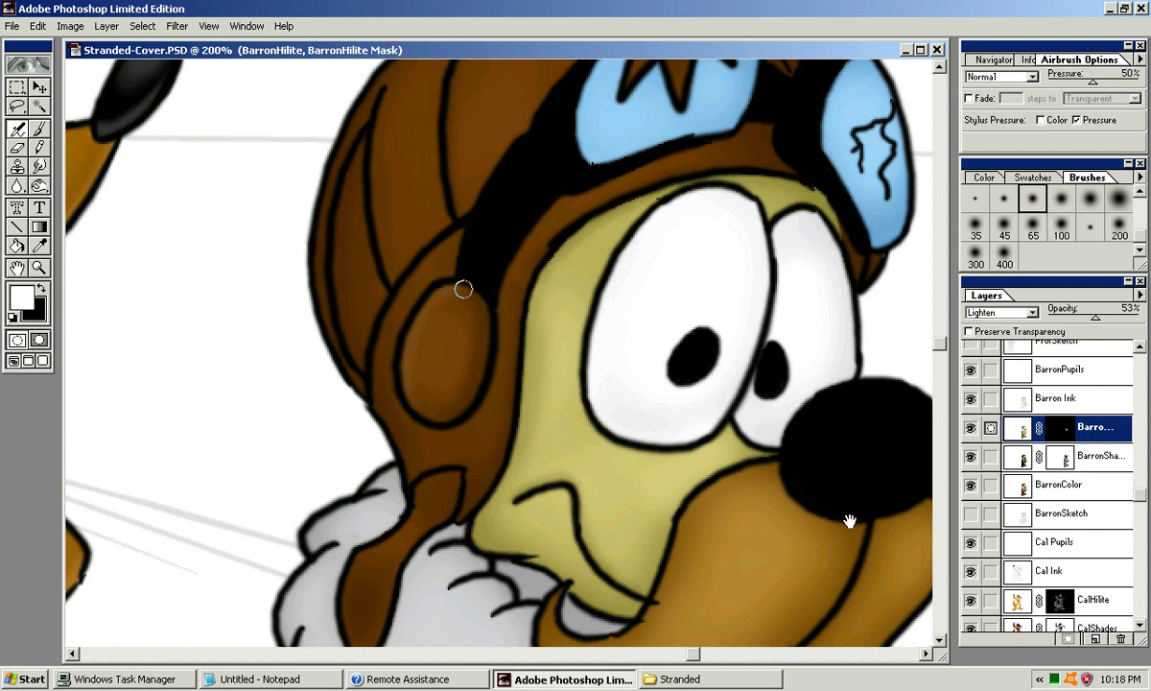
{"action": "mouse_move", "coordinate": [434, 271]}
{"action": "left_mouse_down"}
{"action": "mouse_move", "coordinate": [458, 297]}
{"action": "mouse_move", "coordinate": [420, 389]}
{"action": "left_mouse_up"}
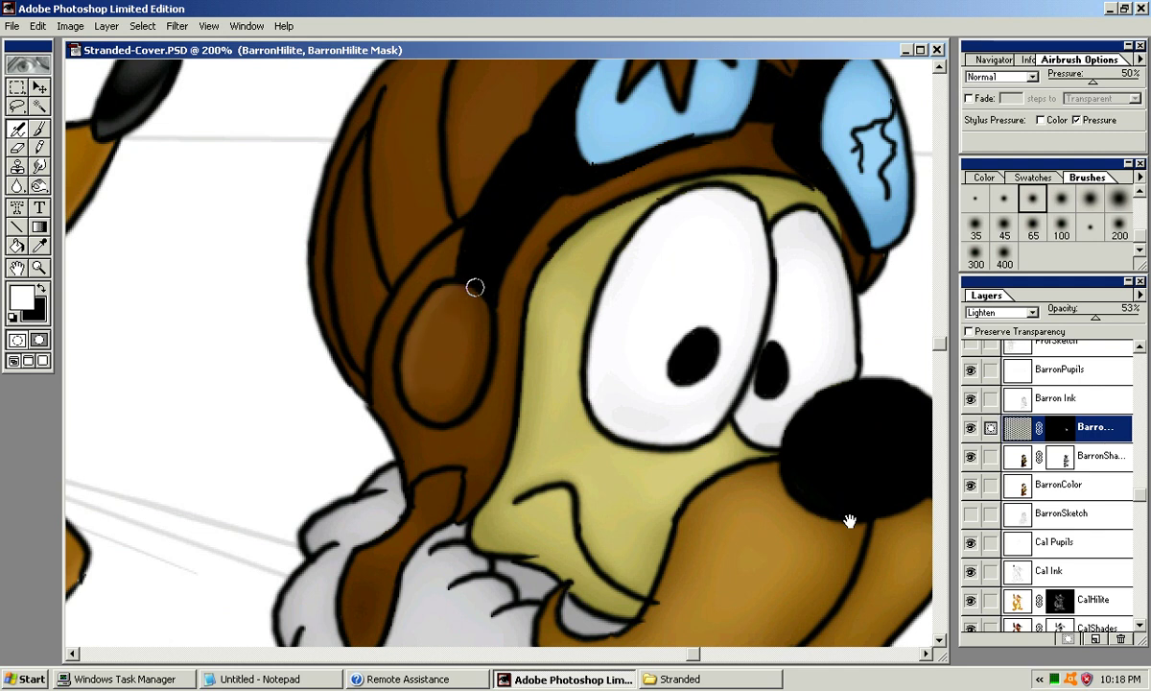
{"action": "key", "text": "ctrl+z"}
{"action": "left_click_drag", "start_coordinate": [460, 293], "coordinate": [415, 386]}
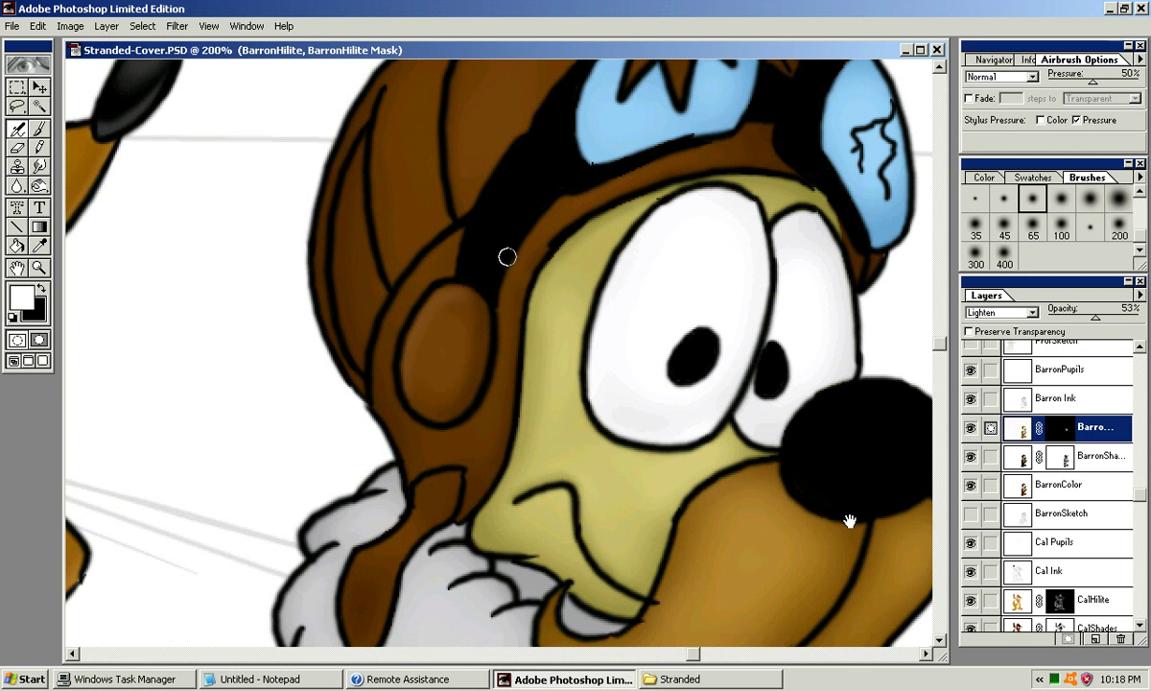
Step: Airbrush a small highlight on the helmet strap hanging over the fur collar
{"action": "key", "text": "bracketright"}
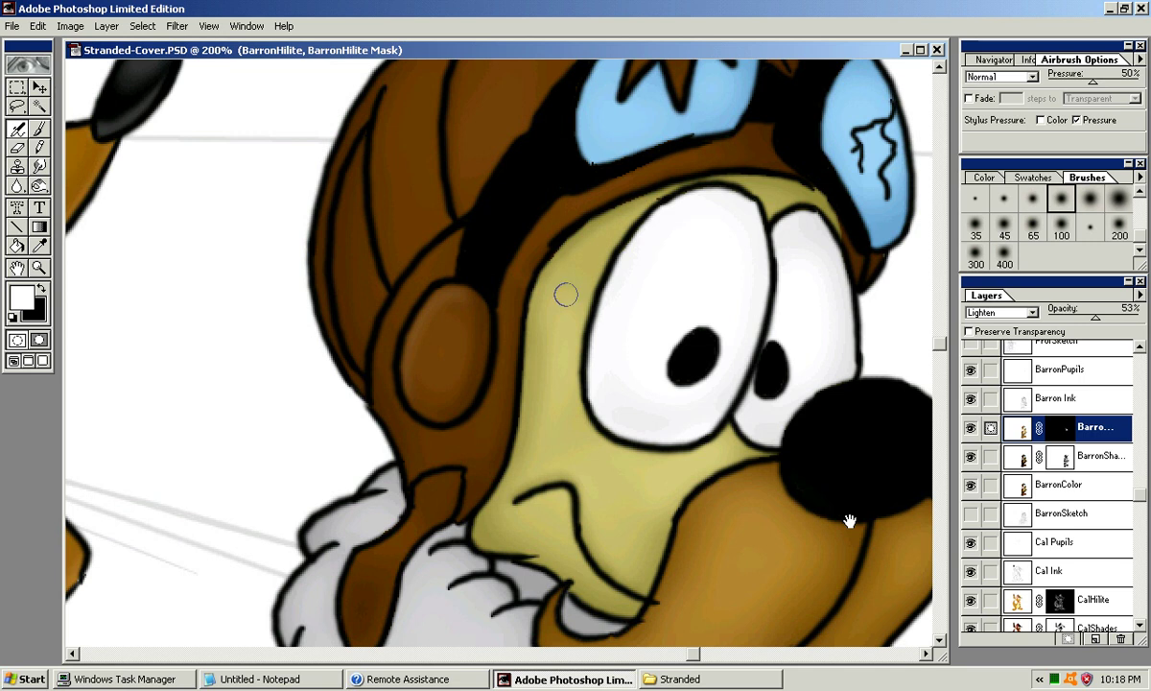
{"action": "key", "text": "bracketright"}
{"action": "key", "text": "bracketright"}
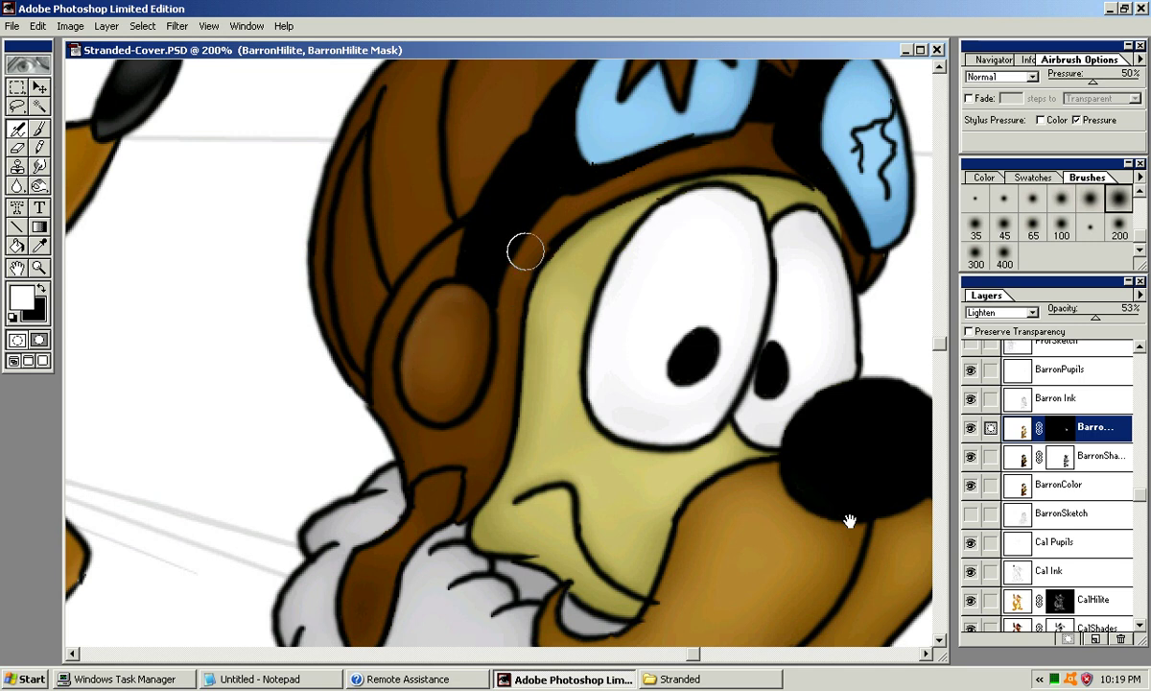
{"action": "key", "text": "ctrl+minus"}
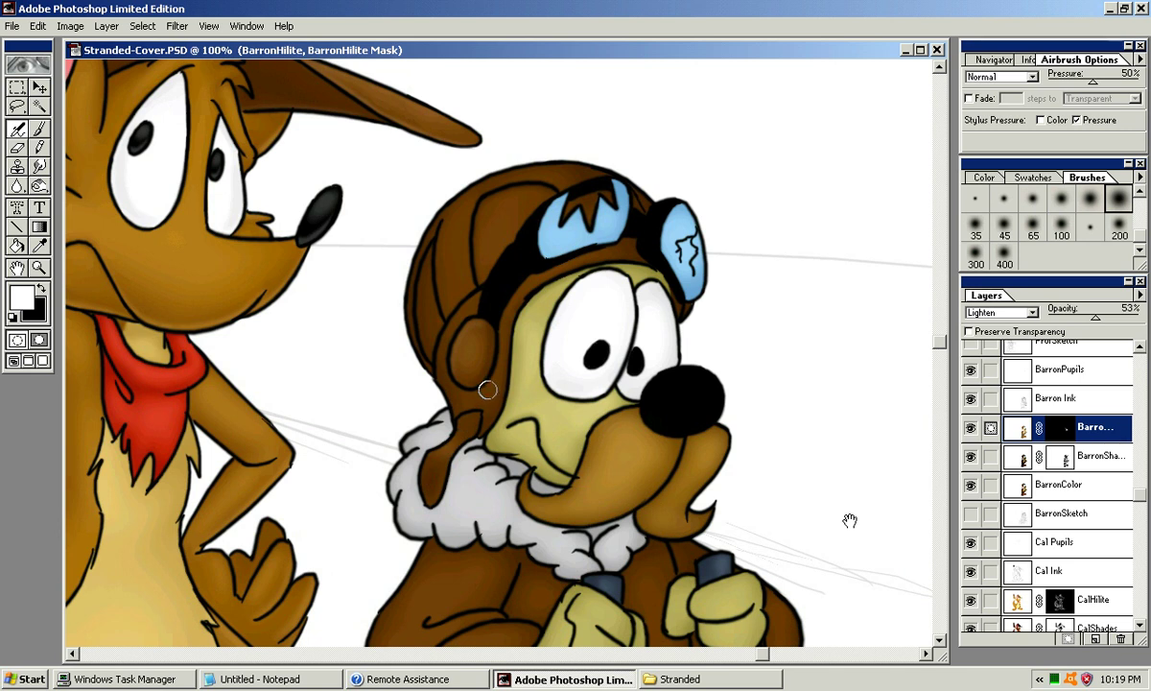
{"action": "key", "text": "bracketleft"}
{"action": "key", "text": "bracketleft"}
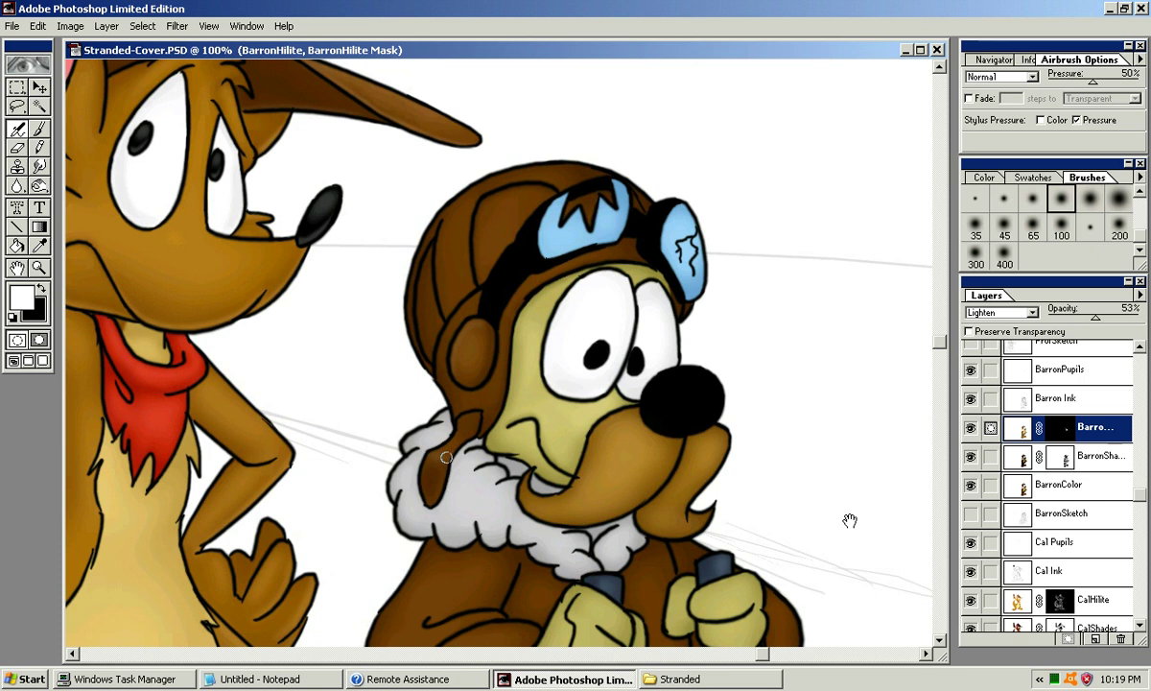
{"action": "left_click_drag", "start_coordinate": [435, 455], "coordinate": [434, 457]}
Step: Airbrush soft highlights on the flying helmet, varying between small soft brushes and the 45- and 65-pixel brushes
{"action": "key", "text": "bracketright"}
{"action": "key", "text": "bracketright"}
{"action": "key", "text": "bracketright"}
{"action": "key", "text": "bracketright"}
{"action": "key", "text": "bracketright"}
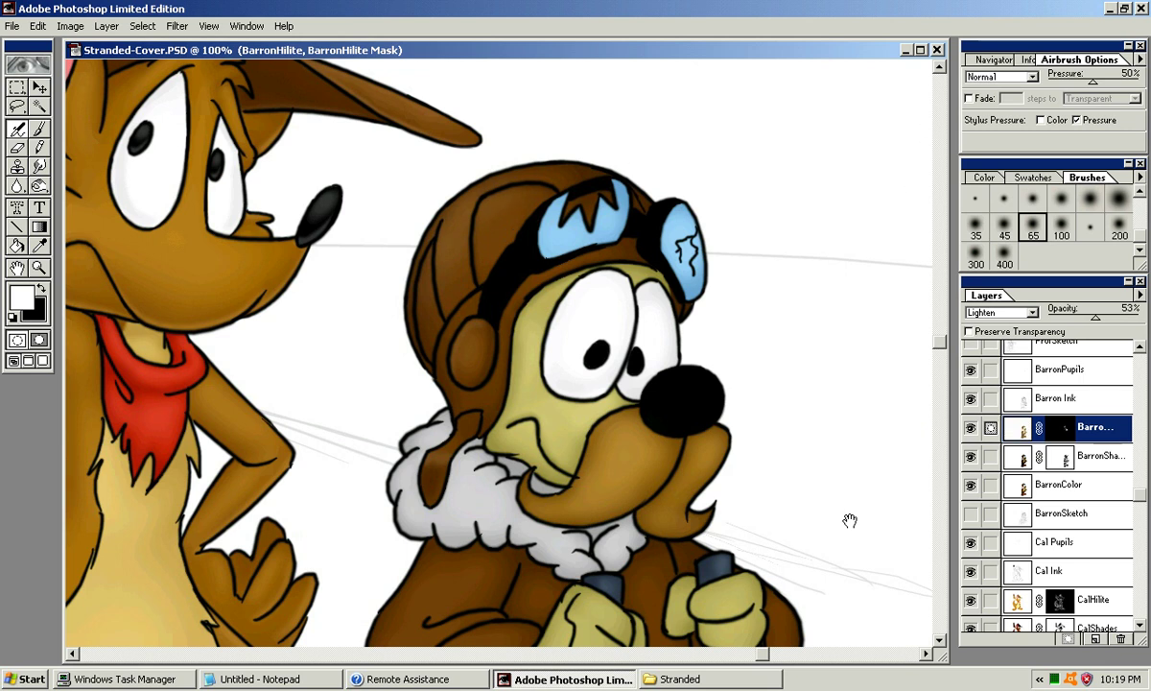
{"action": "left_click", "coordinate": [1061, 198]}
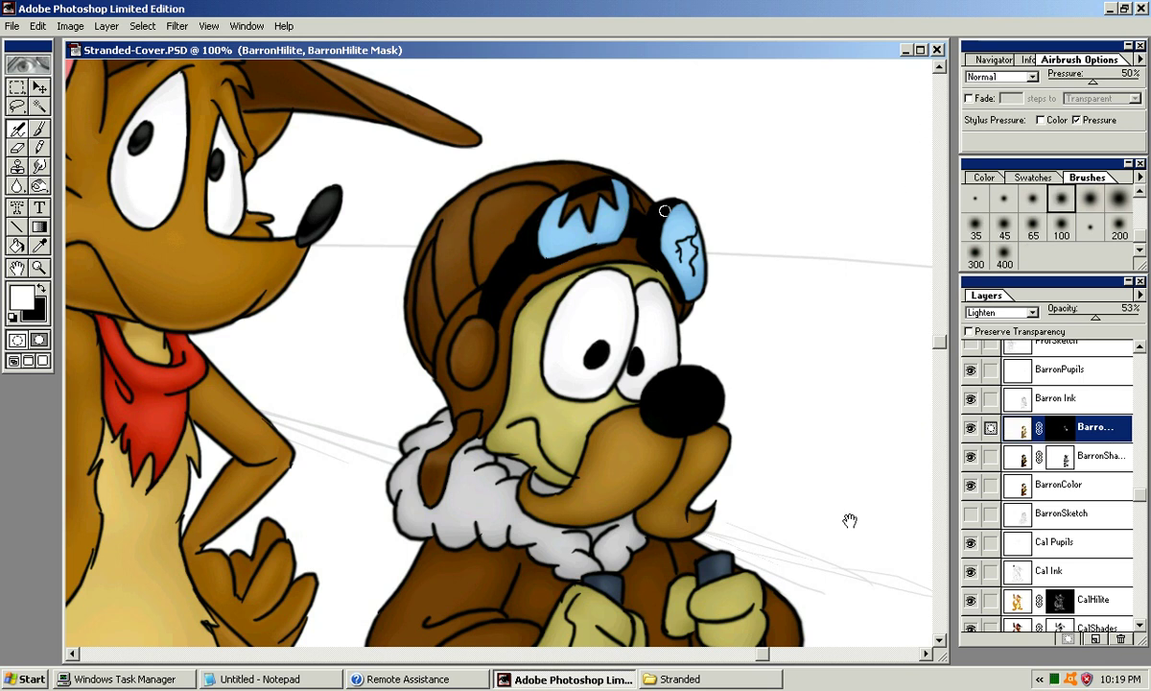
{"action": "key", "text": "bracketright"}
{"action": "key", "text": "bracketright"}
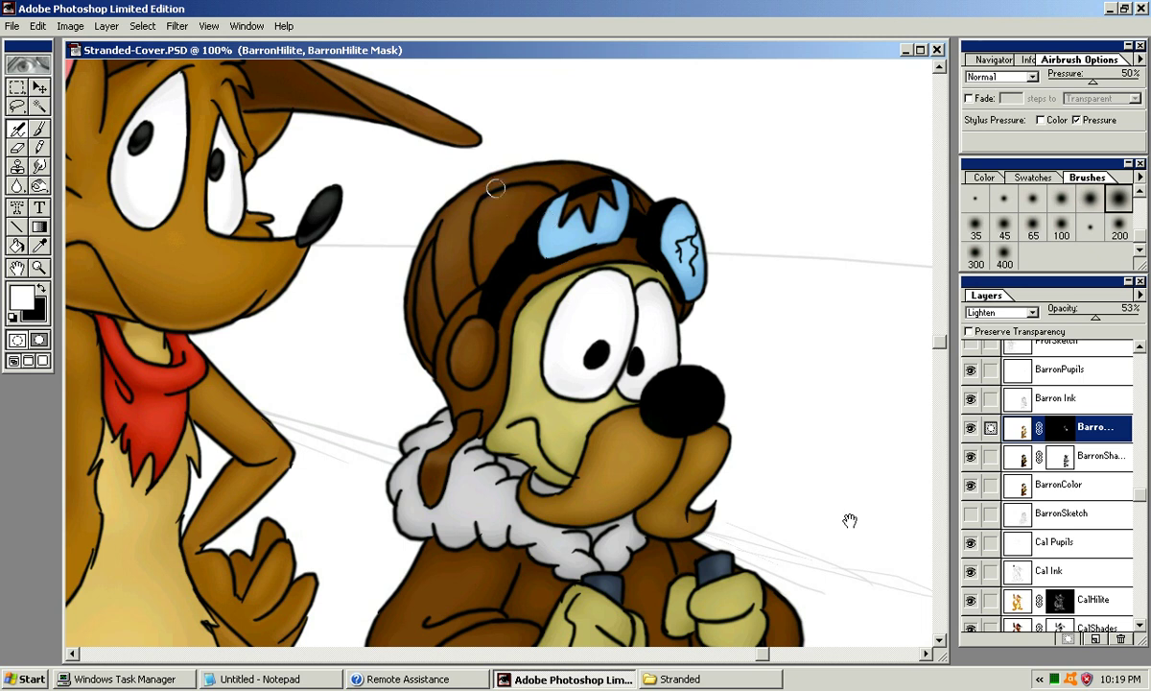
{"action": "key", "text": "bracketright"}
{"action": "key", "text": "bracketright"}
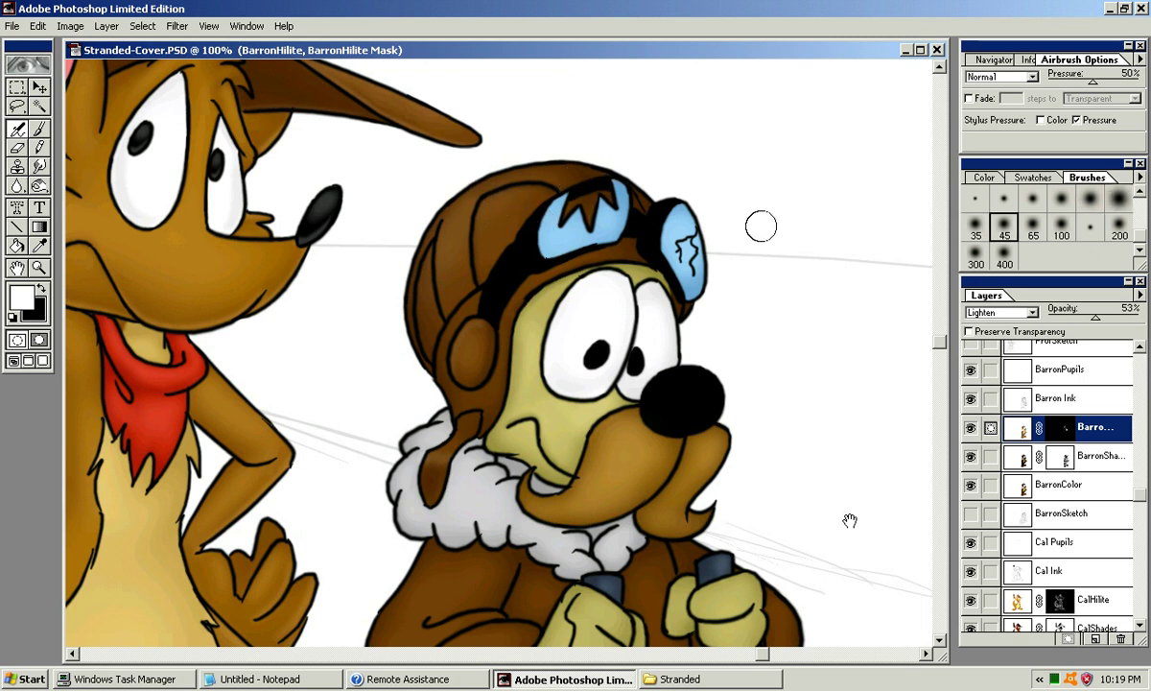
Step: Airbrush soft highlights on the aviator's jacket and sleeve with the 35- and 65-pixel brushes
{"action": "scroll", "coordinate": [761, 227], "scroll_direction": "down", "scroll_amount": 3}
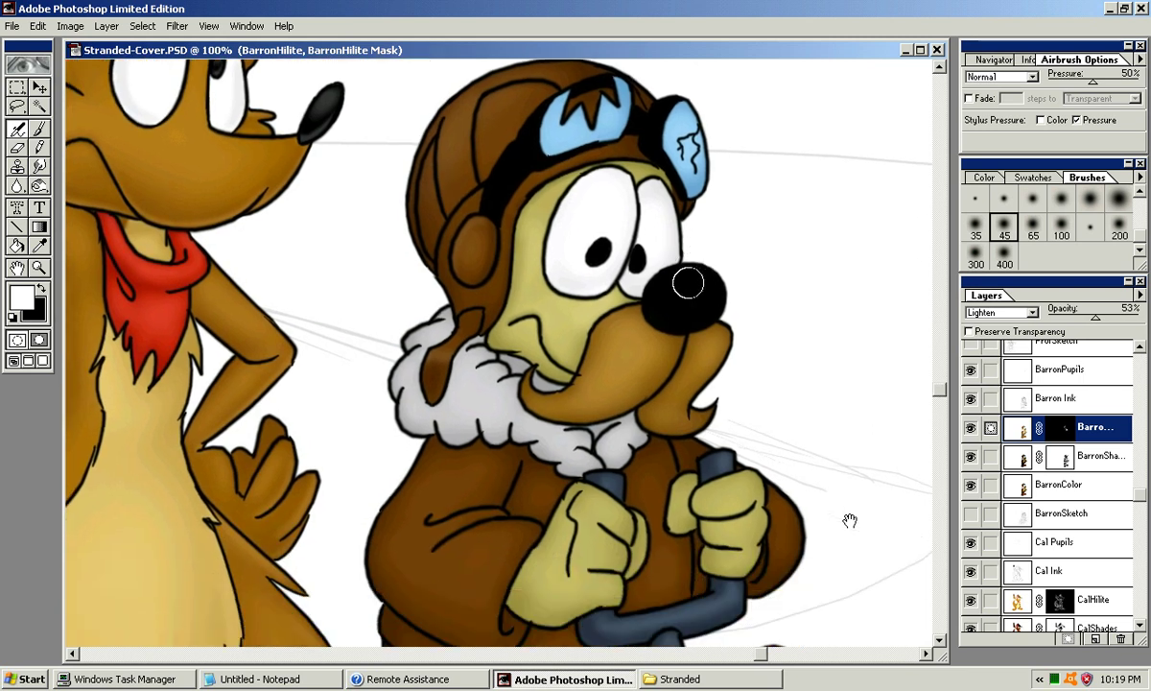
{"action": "left_click_drag", "start_coordinate": [671, 301], "coordinate": [722, 228]}
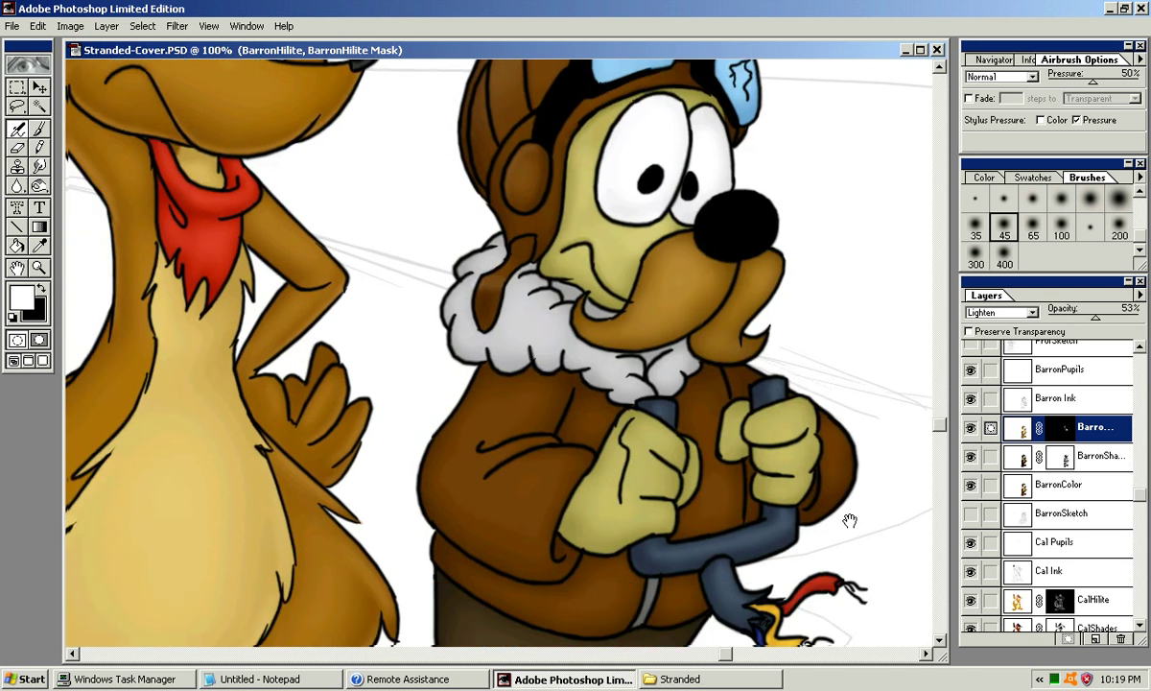
{"action": "left_click_drag", "start_coordinate": [545, 439], "coordinate": [569, 387]}
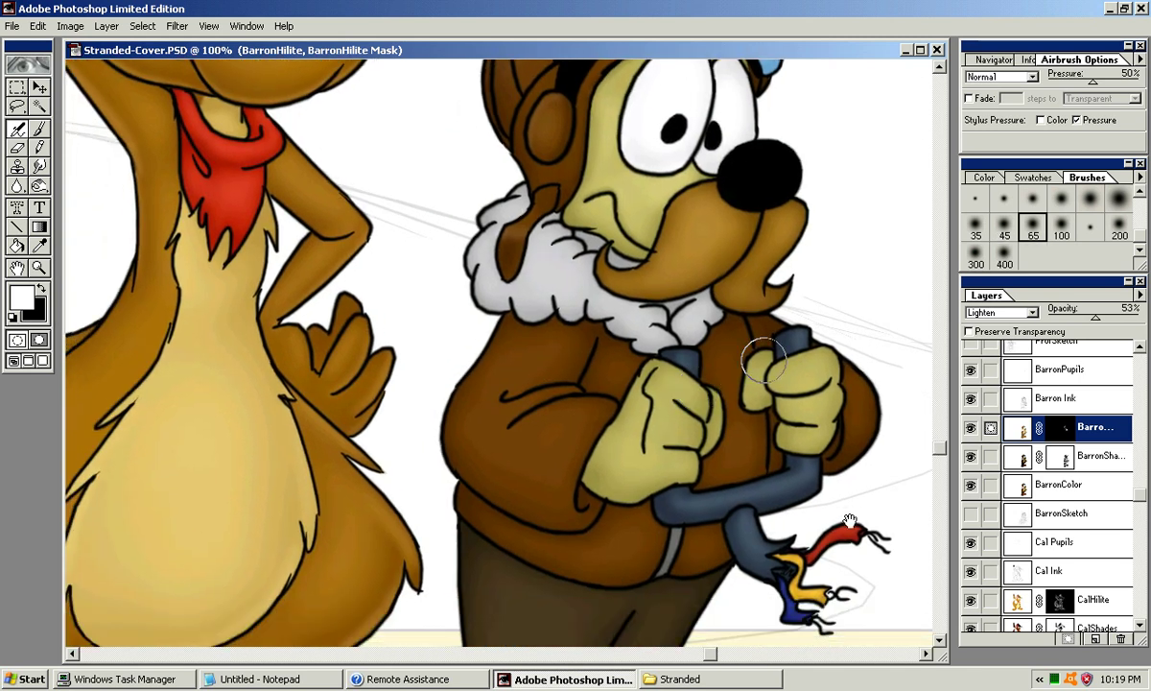
{"action": "key", "text": "bracketleft"}
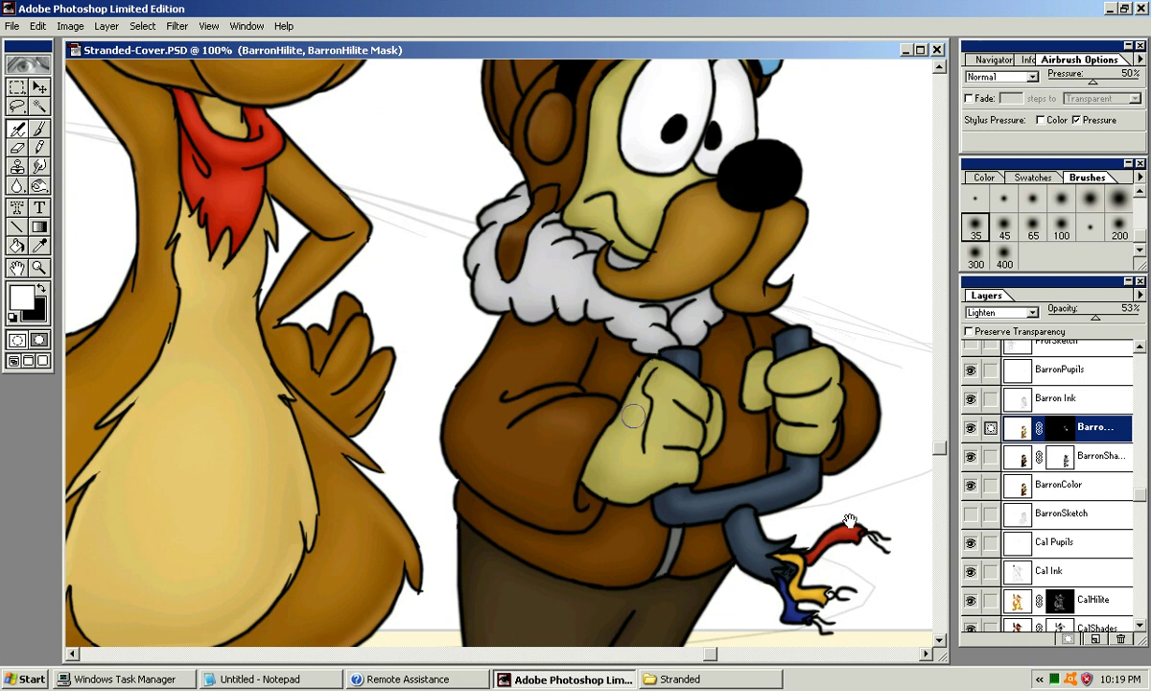
{"action": "key", "text": "bracketright"}
{"action": "key", "text": "bracketright"}
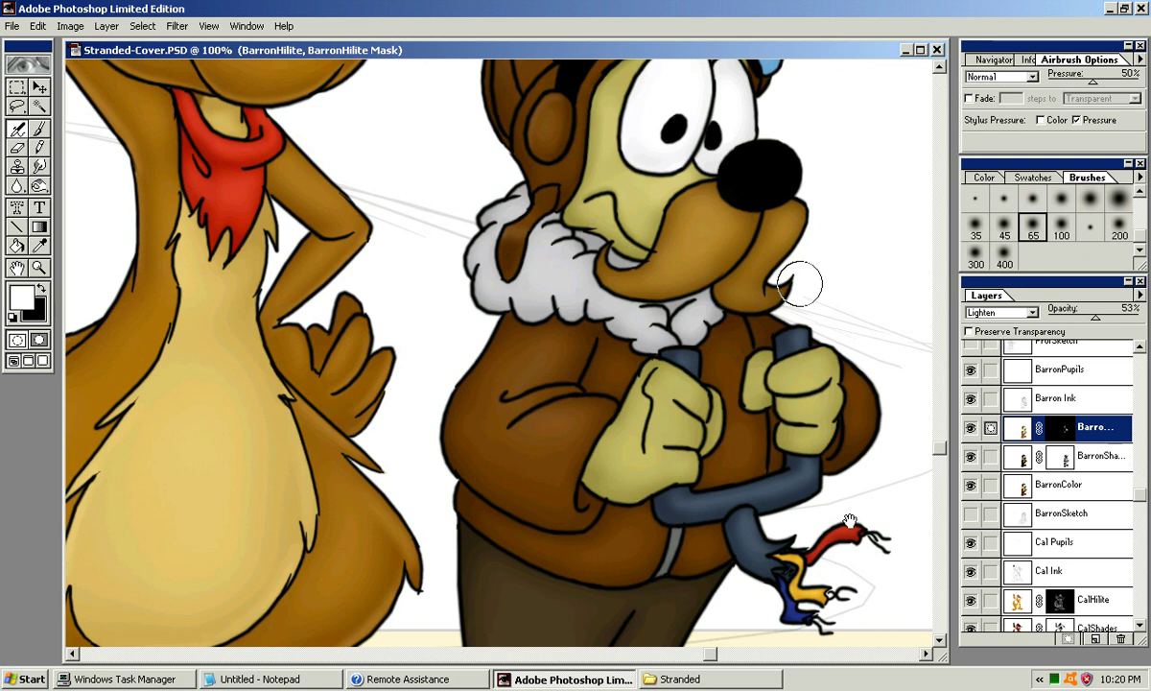
Step: Add finer highlights to the aviator's clothing with small soft brushes, and enlarge the airbrush to 65 pixels
{"action": "left_click", "coordinate": [1003, 199]}
{"action": "key", "text": "bracketright"}
{"action": "key", "text": "bracketright"}
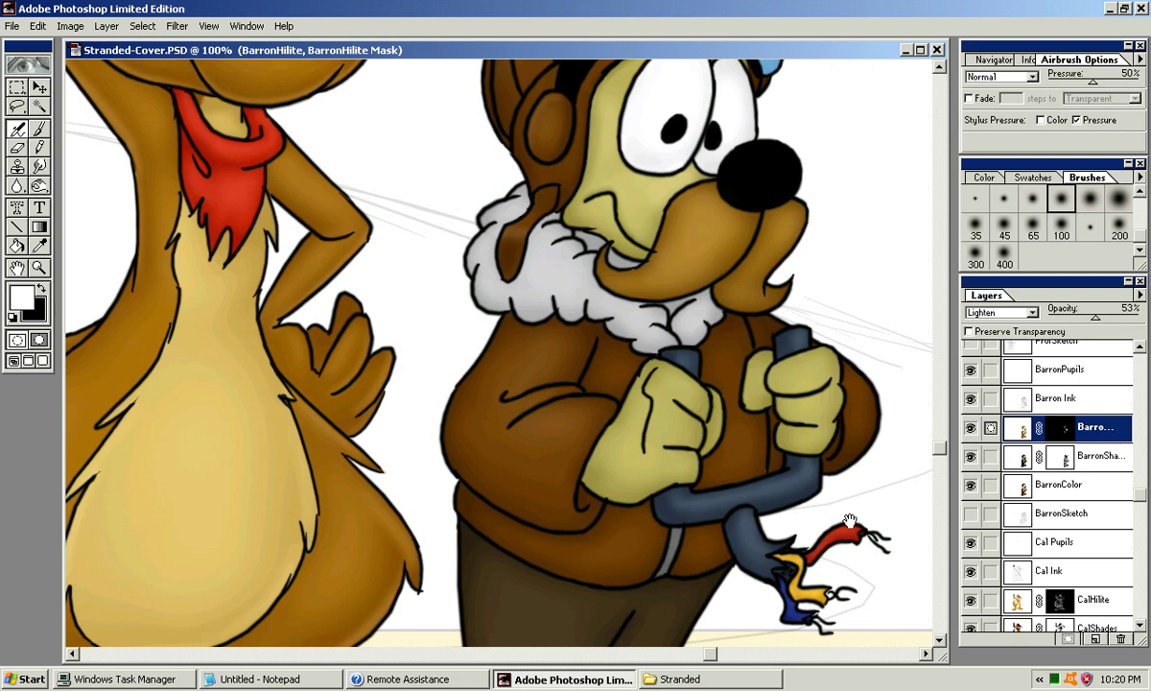
{"action": "key", "text": "bracketright"}
{"action": "key", "text": "bracketright"}
{"action": "key", "text": "bracketright"}
{"action": "key", "text": "bracketright"}
{"action": "key", "text": "bracketright"}
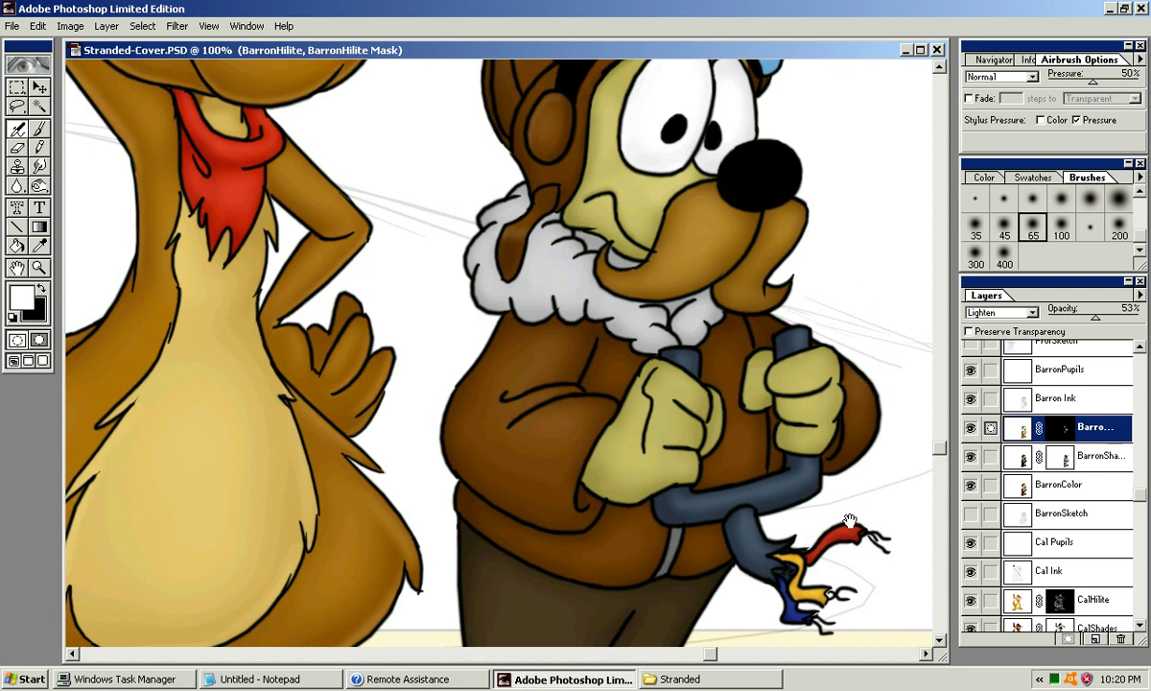
Step: Airbrush more soft highlights on the aviator's clothing with smaller soft brushes on the BarronHilite mask
{"action": "key", "text": "bracketleft"}
{"action": "key", "text": "bracketleft"}
{"action": "key", "text": "bracketleft"}
{"action": "key", "text": "bracketleft"}
{"action": "key", "text": "bracketleft"}
{"action": "key", "text": "bracketright"}
{"action": "key", "text": "bracketright"}
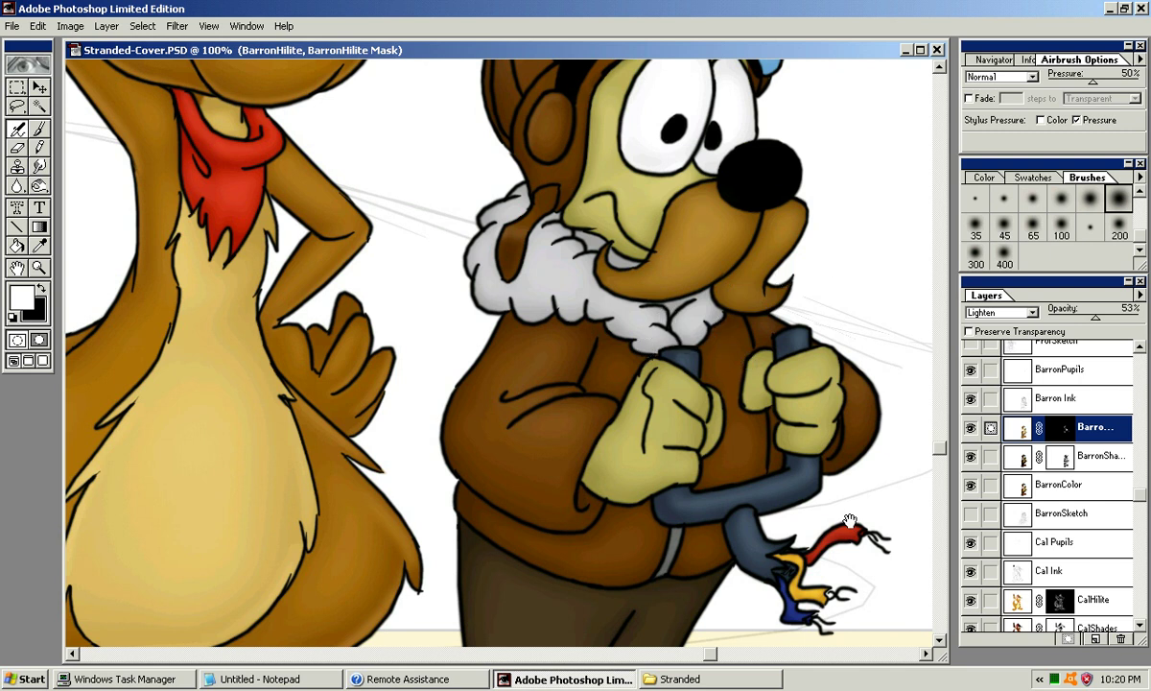
Step: Airbrush a fine highlight along the fold of the aviator's bent sleeve with a small soft brush
{"action": "left_click_drag", "start_coordinate": [850, 519], "coordinate": [867, 440]}
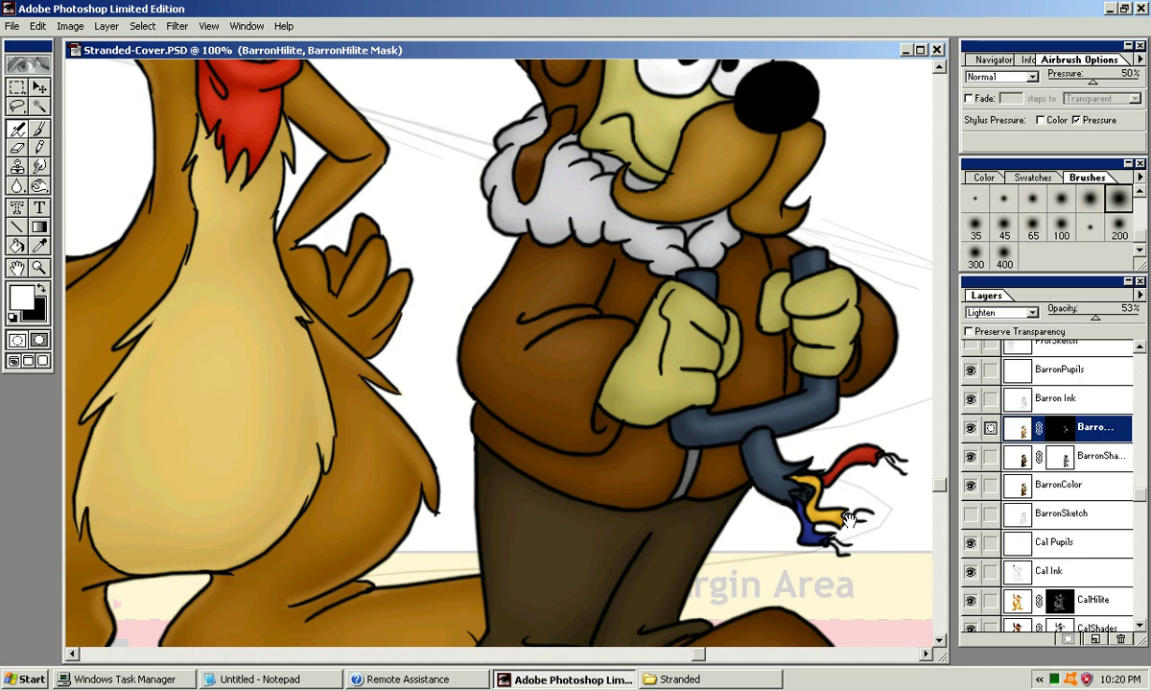
{"action": "key", "text": "bracketleft"}
{"action": "left_click", "coordinate": [1061, 228]}
{"action": "left_click", "coordinate": [1090, 227]}
{"action": "left_click", "coordinate": [1003, 199]}
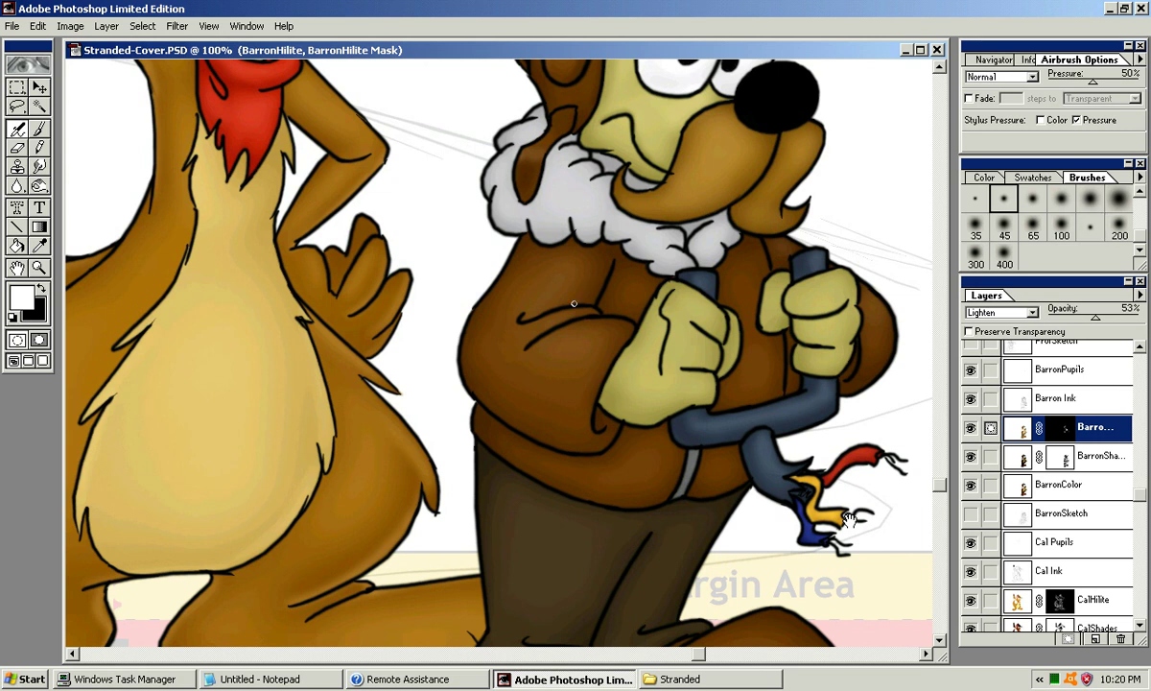
{"action": "left_click", "coordinate": [1090, 228]}
Step: Airbrush small highlights on the jacket just below the fur collar, varying between small soft brushes
{"action": "key", "text": "bracketleft"}
{"action": "key", "text": "bracketleft"}
{"action": "key", "text": "bracketleft"}
{"action": "key", "text": "bracketleft"}
{"action": "key", "text": "bracketleft"}
{"action": "key", "text": "bracketleft"}
{"action": "key", "text": "bracketleft"}
{"action": "key", "text": "bracketleft"}
{"action": "key", "text": "bracketright"}
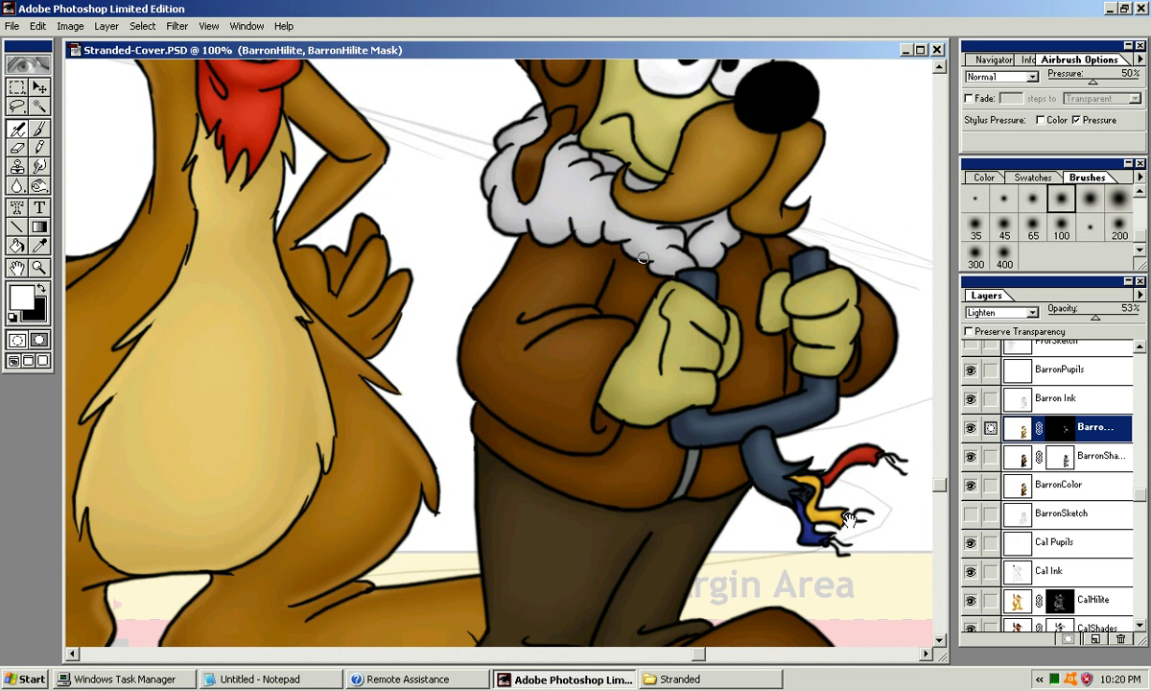
{"action": "key", "text": "bracketright"}
{"action": "key", "text": "bracketright"}
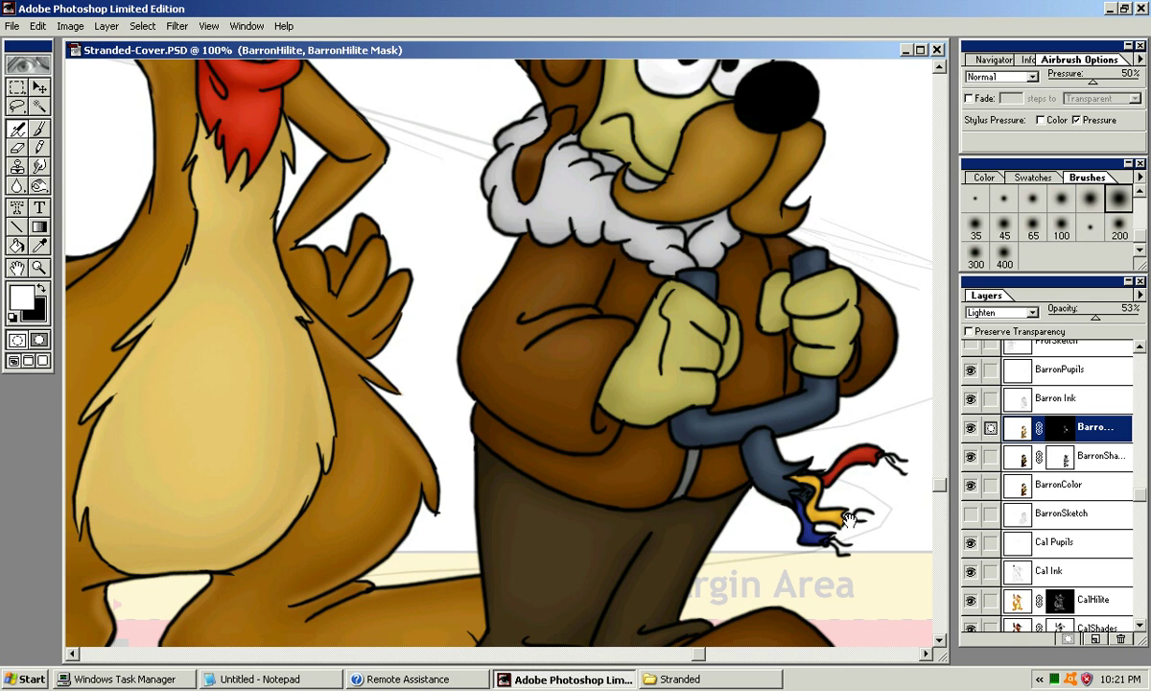
Step: Airbrush soft highlights around the collar and jacket shoulder, varying between small soft brushes and the 45-pixel brush
{"action": "key", "text": "bracketleft"}
{"action": "key", "text": "bracketleft"}
{"action": "key", "text": "bracketleft"}
{"action": "key", "text": "bracketright"}
{"action": "key", "text": "bracketright"}
{"action": "key", "text": "bracketright"}
{"action": "key", "text": "bracketright"}
{"action": "key", "text": "bracketright"}
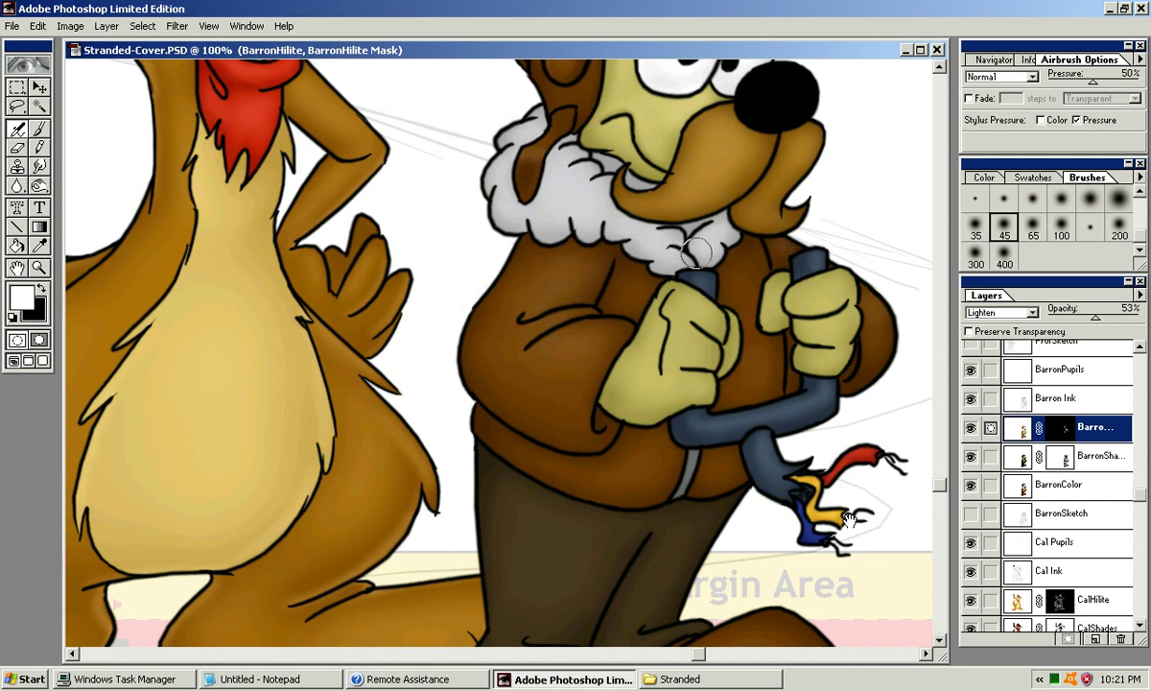
{"action": "key", "text": "bracketleft"}
{"action": "key", "text": "bracketleft"}
{"action": "key", "text": "bracketleft"}
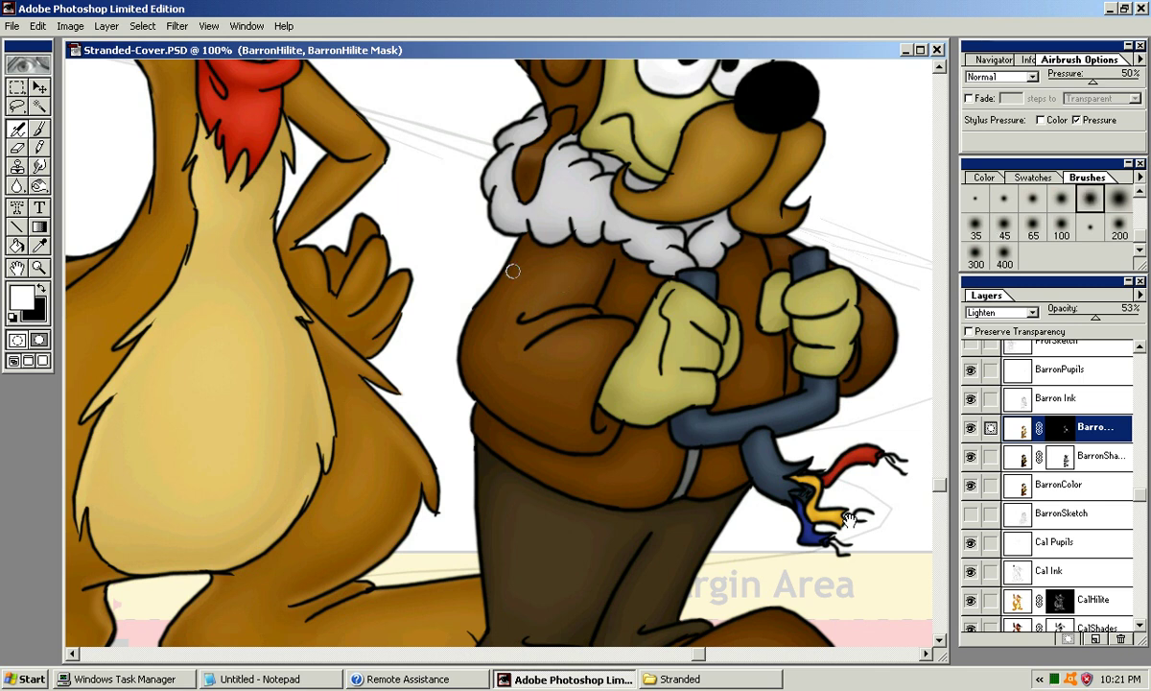
Step: Airbrush highlights on the lower sleeve with the 65-pixel brush and on the jacket front between the gloves with the 45-pixel brush
{"action": "key", "text": "bracketright"}
{"action": "key", "text": "bracketright"}
{"action": "key", "text": "bracketright"}
{"action": "key", "text": "bracketright"}
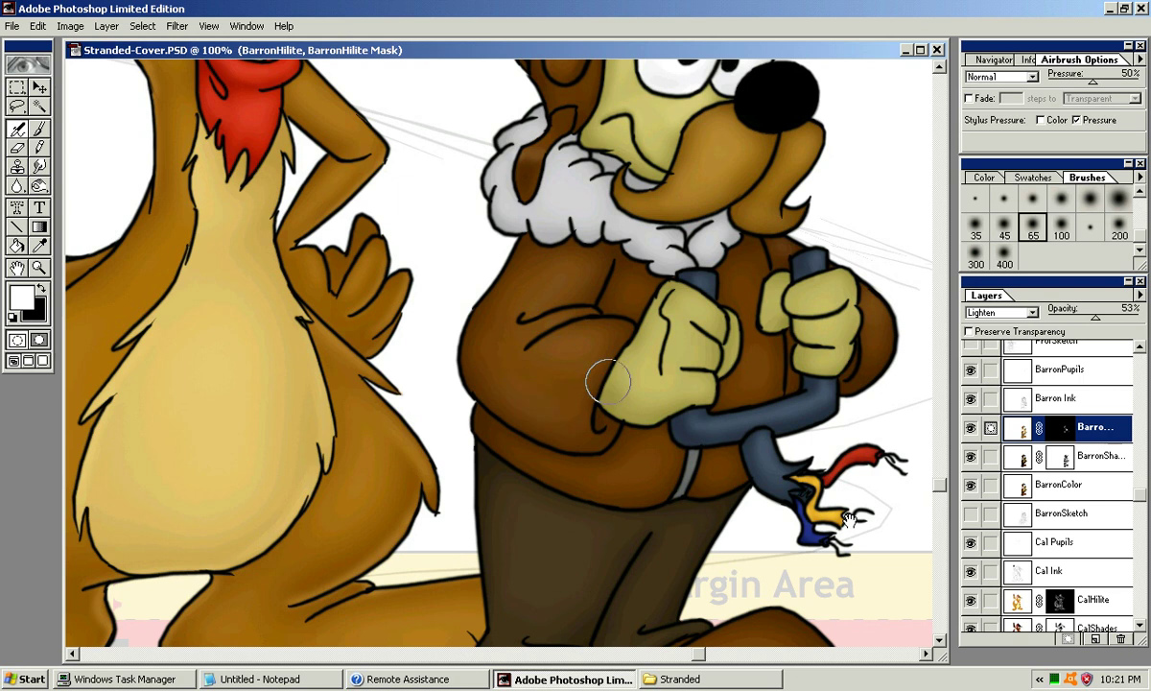
{"action": "left_click_drag", "start_coordinate": [588, 386], "coordinate": [541, 370]}
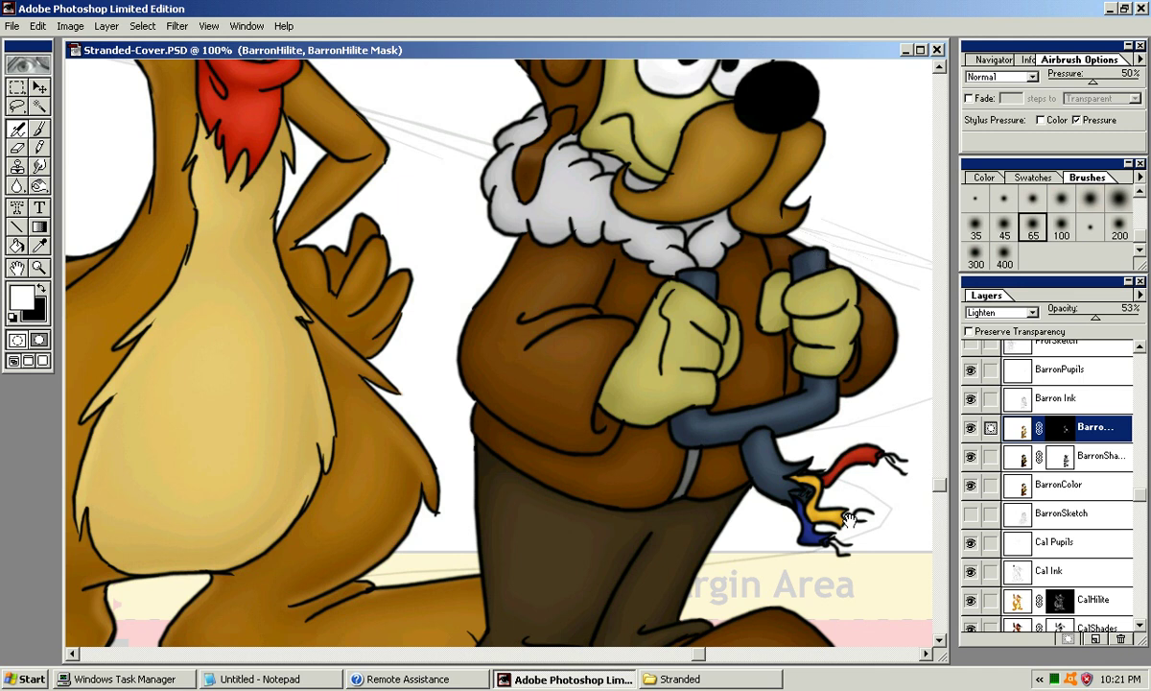
{"action": "key", "text": "bracketleft"}
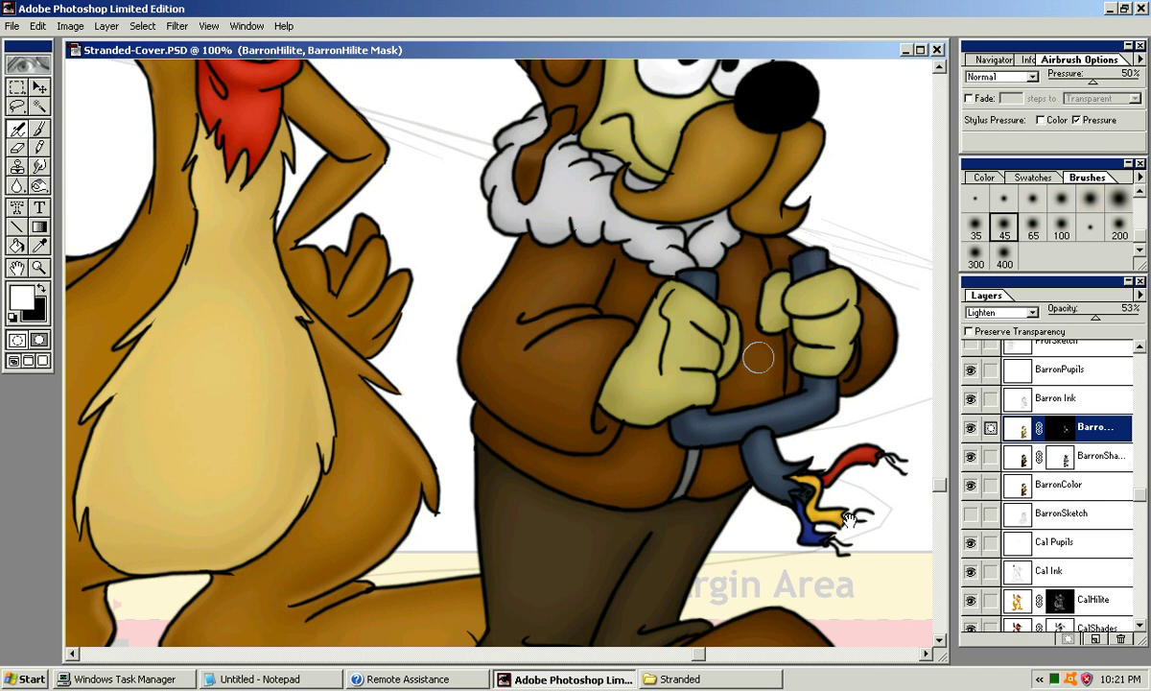
{"action": "mouse_move", "coordinate": [764, 365]}
{"action": "left_mouse_down"}
{"action": "mouse_move", "coordinate": [756, 421]}
{"action": "mouse_move", "coordinate": [746, 358]}
{"action": "left_mouse_up"}
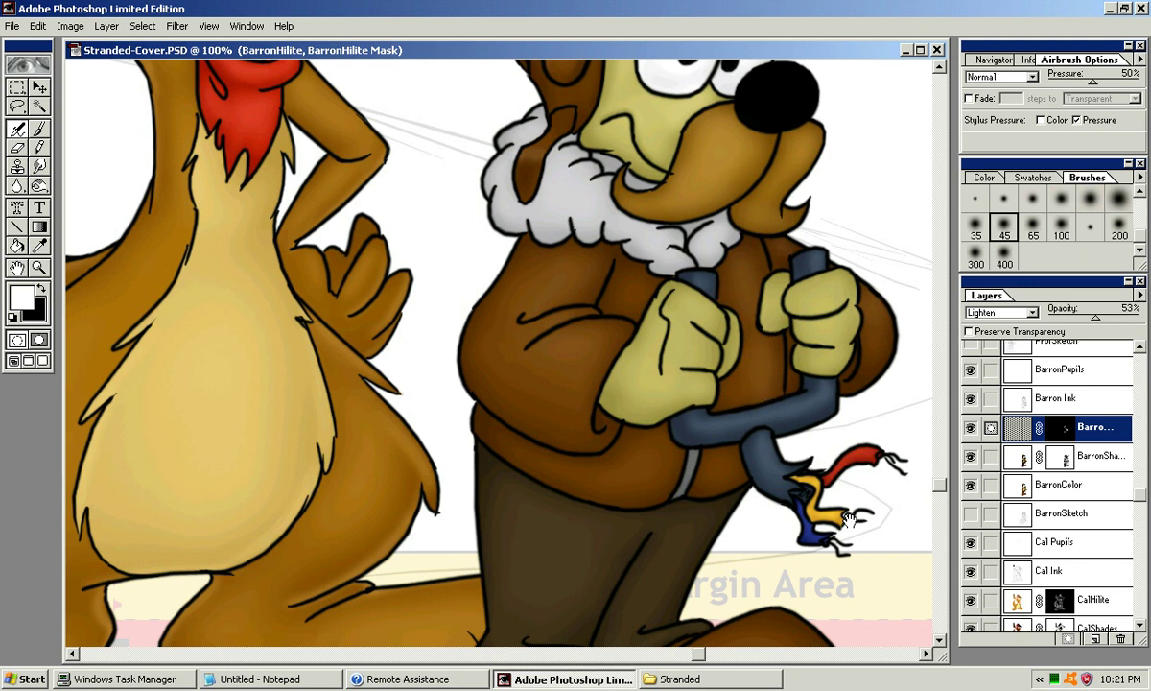
Step: Airbrush soft white highlights onto the brown shoes in the BarronHilite layer mask using the 65-pixel brush
{"action": "left_click_drag", "start_coordinate": [742, 349], "coordinate": [815, 357]}
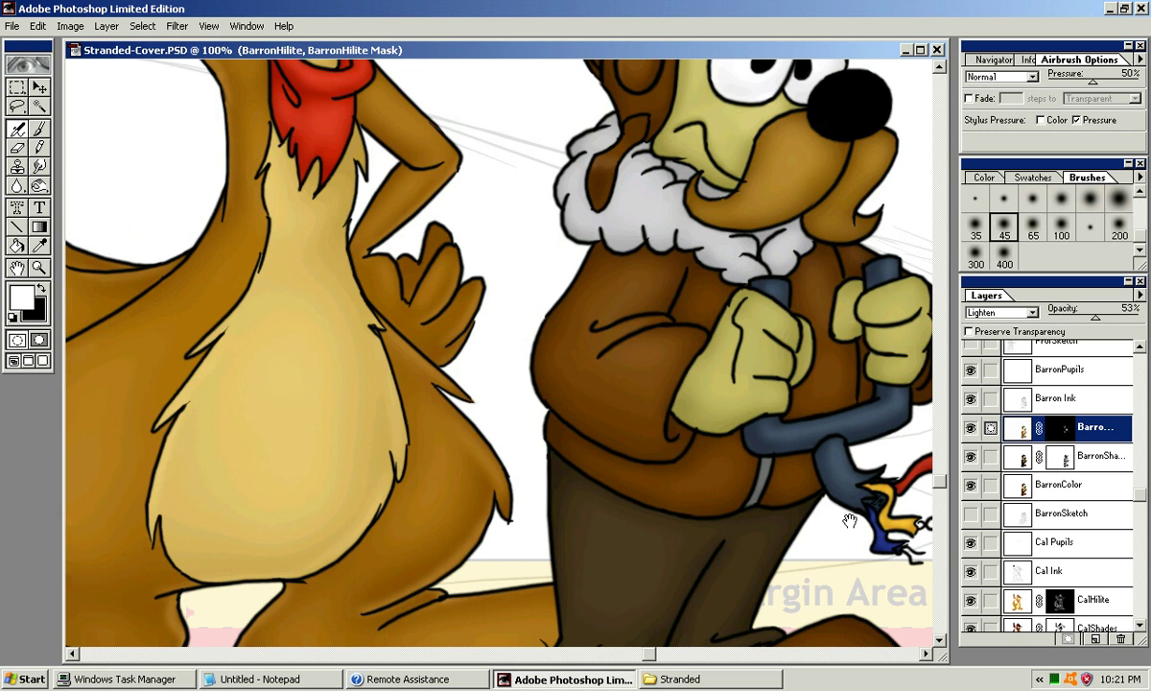
{"action": "mouse_move", "coordinate": [849, 520]}
{"action": "left_mouse_down"}
{"action": "mouse_move", "coordinate": [813, 524]}
{"action": "mouse_move", "coordinate": [790, 349]}
{"action": "left_mouse_up"}
{"action": "left_click_drag", "start_coordinate": [719, 434], "coordinate": [755, 369]}
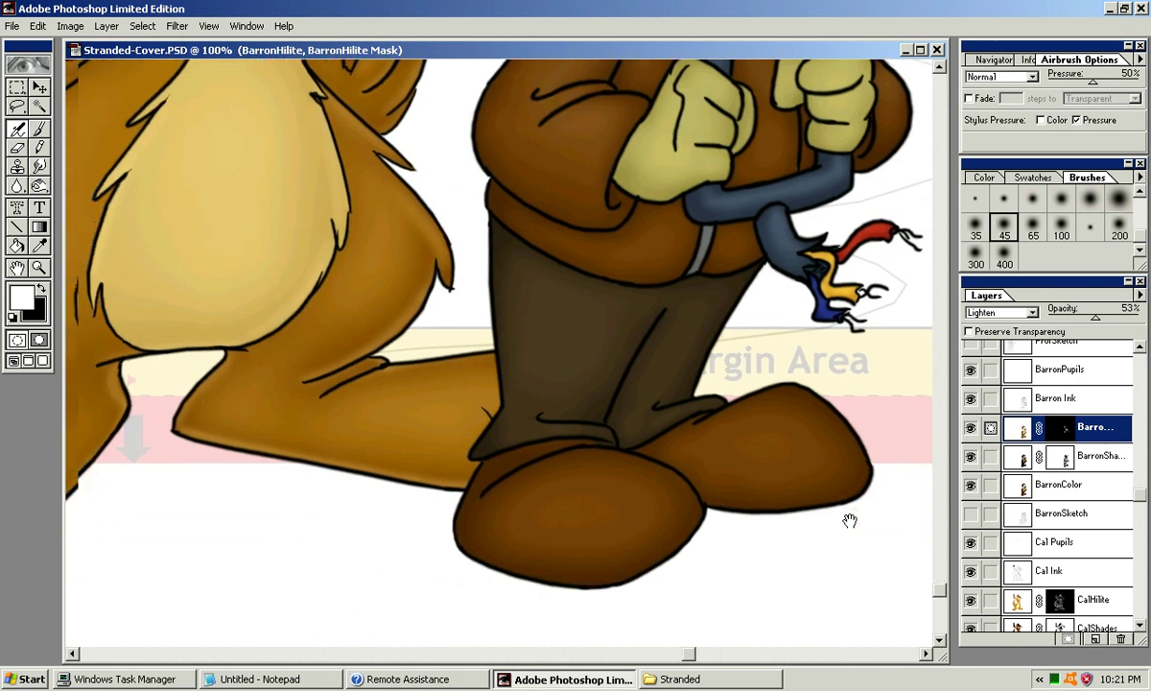
{"action": "key", "text": "bracketright"}
{"action": "key", "text": "bracketright"}
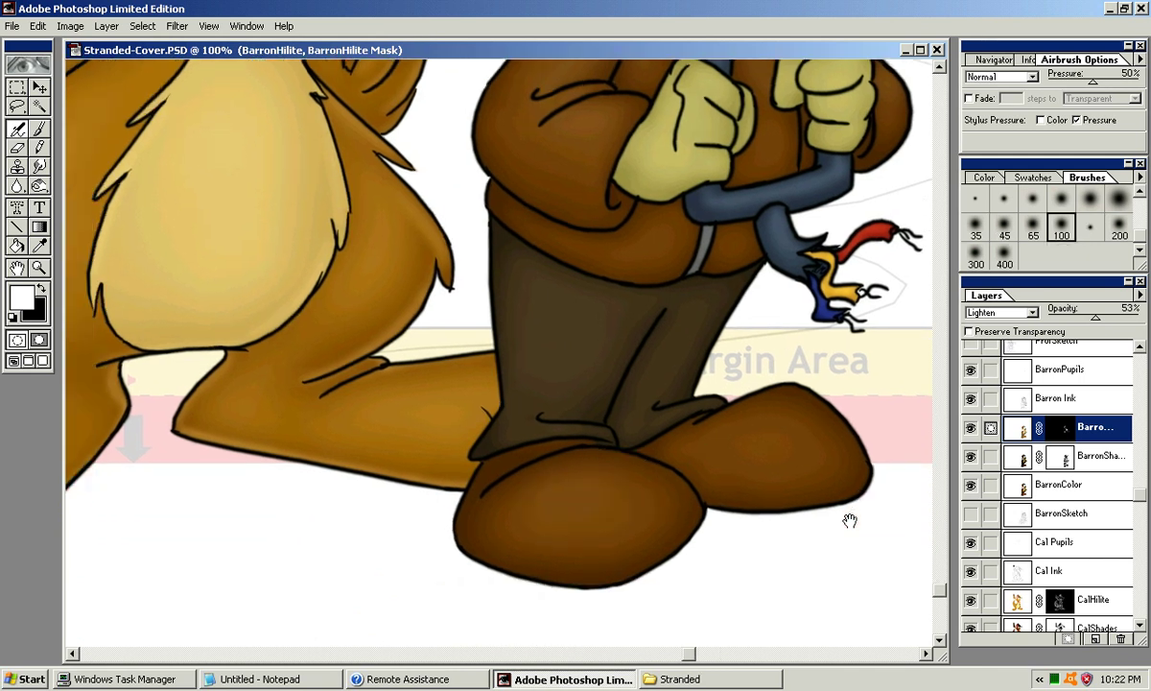
{"action": "key", "text": "bracketleft"}
{"action": "key", "text": "bracketleft"}
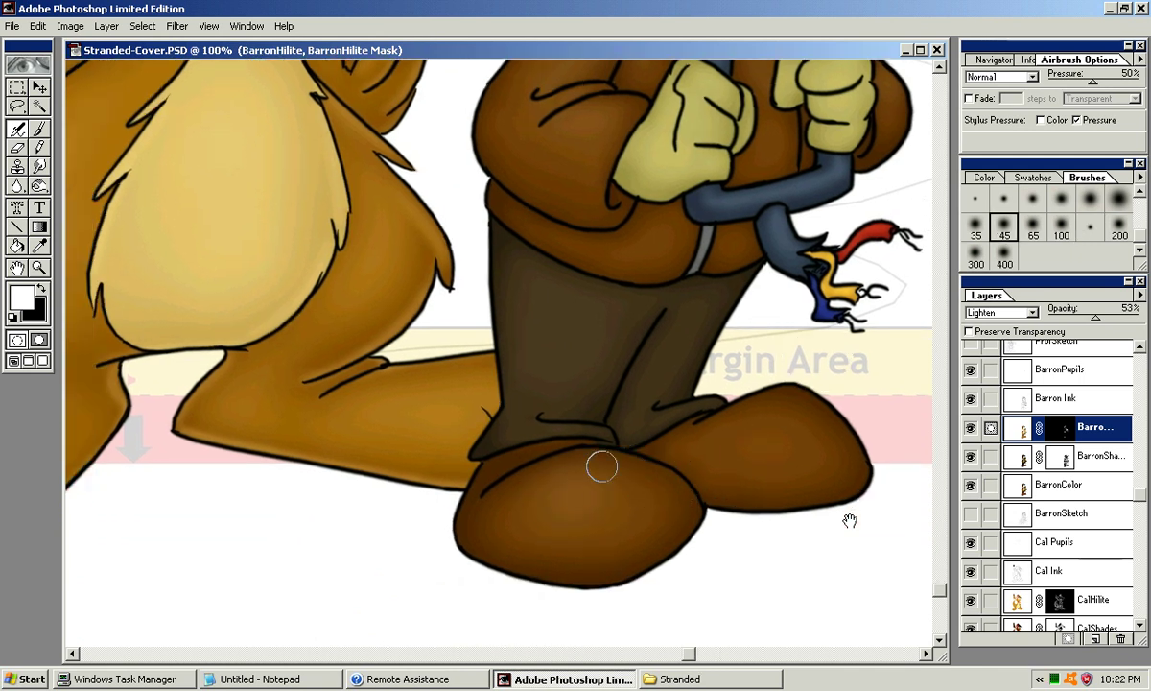
{"action": "key", "text": "bracketright"}
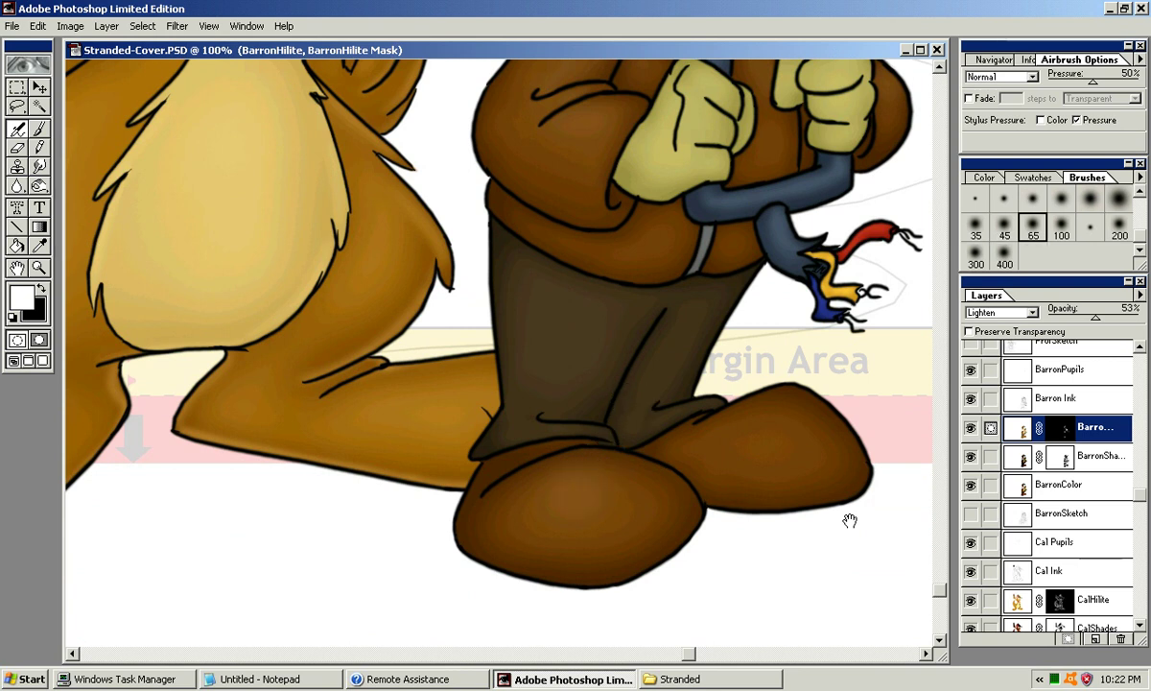
{"action": "left_click_drag", "start_coordinate": [597, 495], "coordinate": [557, 500]}
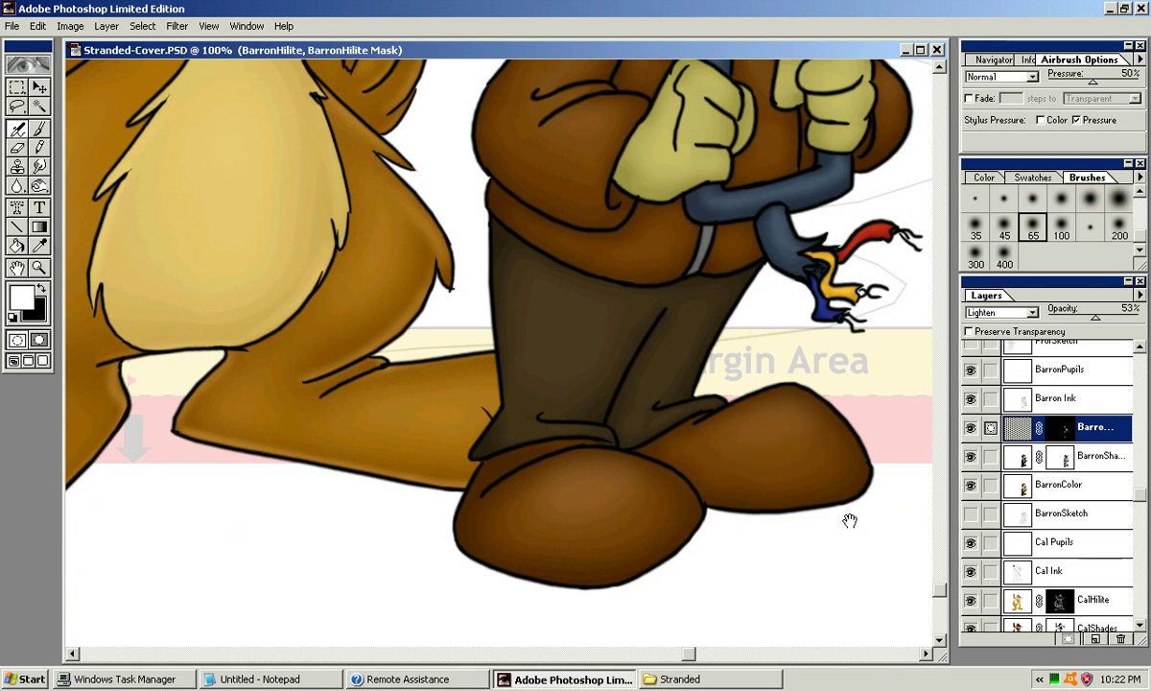
{"action": "key", "text": "ctrl+z"}
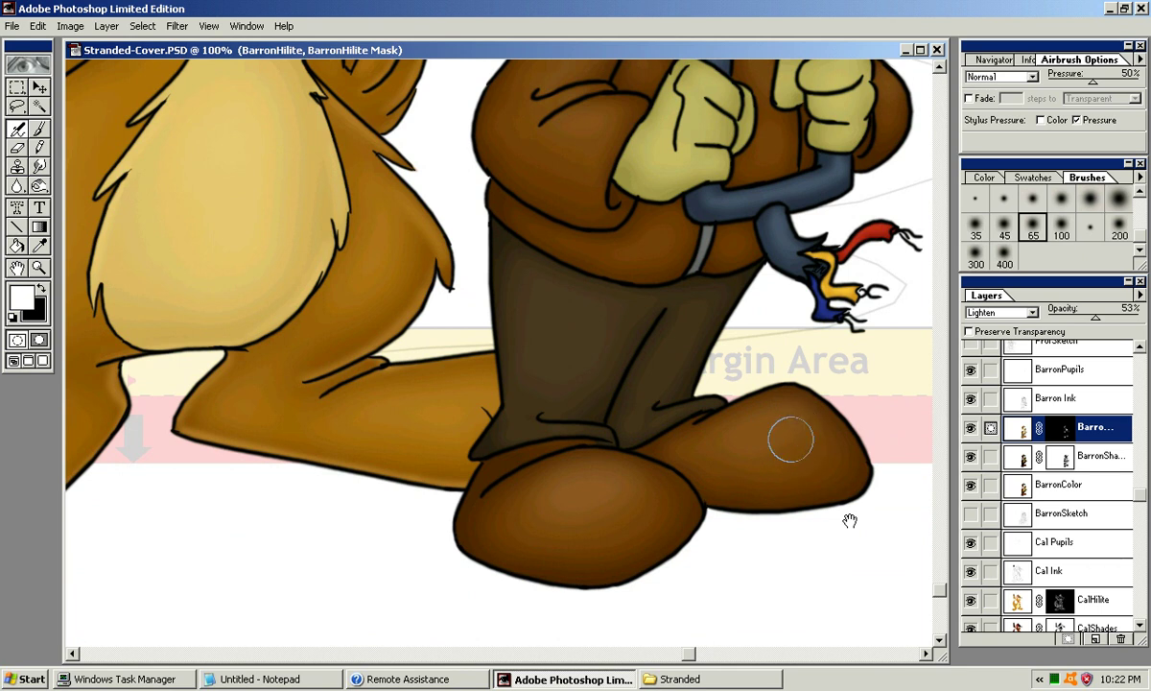
Step: Try to airbrush a thin highlight along the upper edge of the flying helmet with a smaller soft brush
{"action": "left_click_drag", "start_coordinate": [776, 359], "coordinate": [739, 507]}
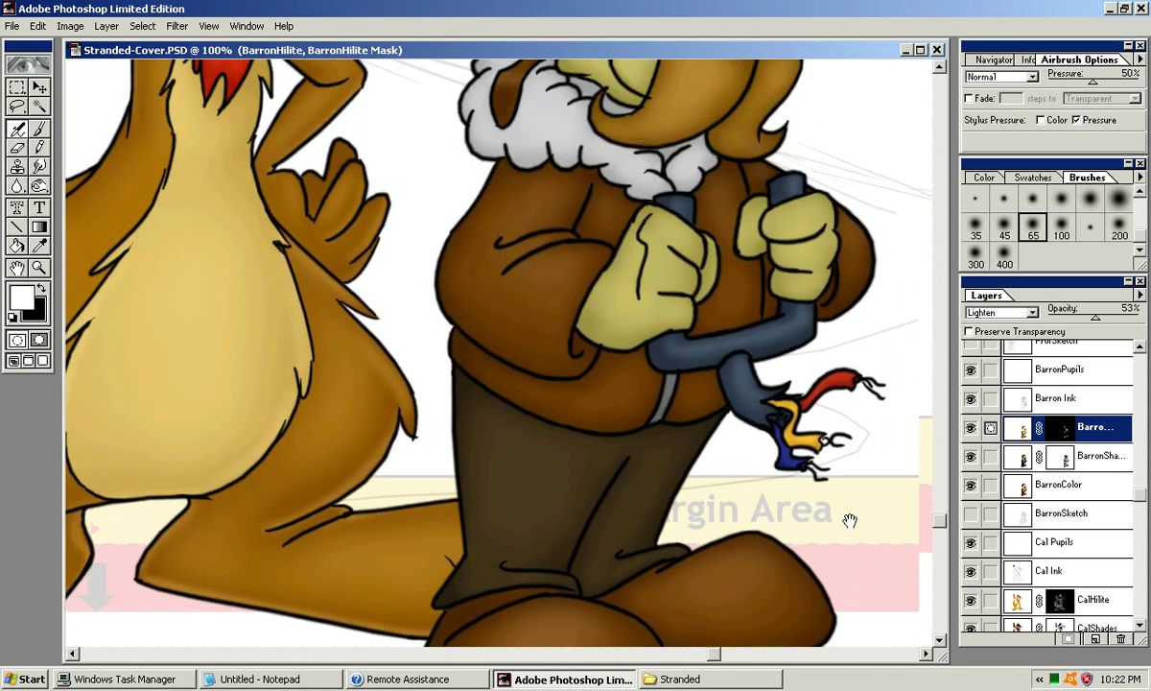
{"action": "scroll", "coordinate": [850, 520], "scroll_direction": "up", "scroll_amount": 5}
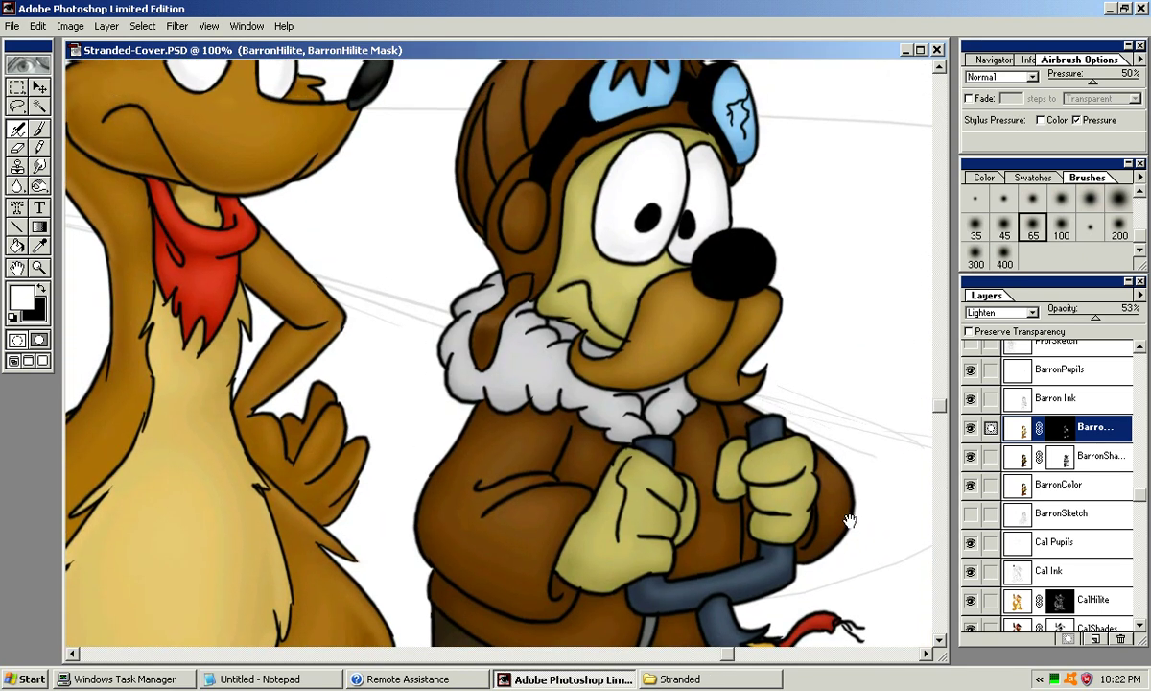
{"action": "scroll", "coordinate": [850, 521], "scroll_direction": "up", "scroll_amount": 5}
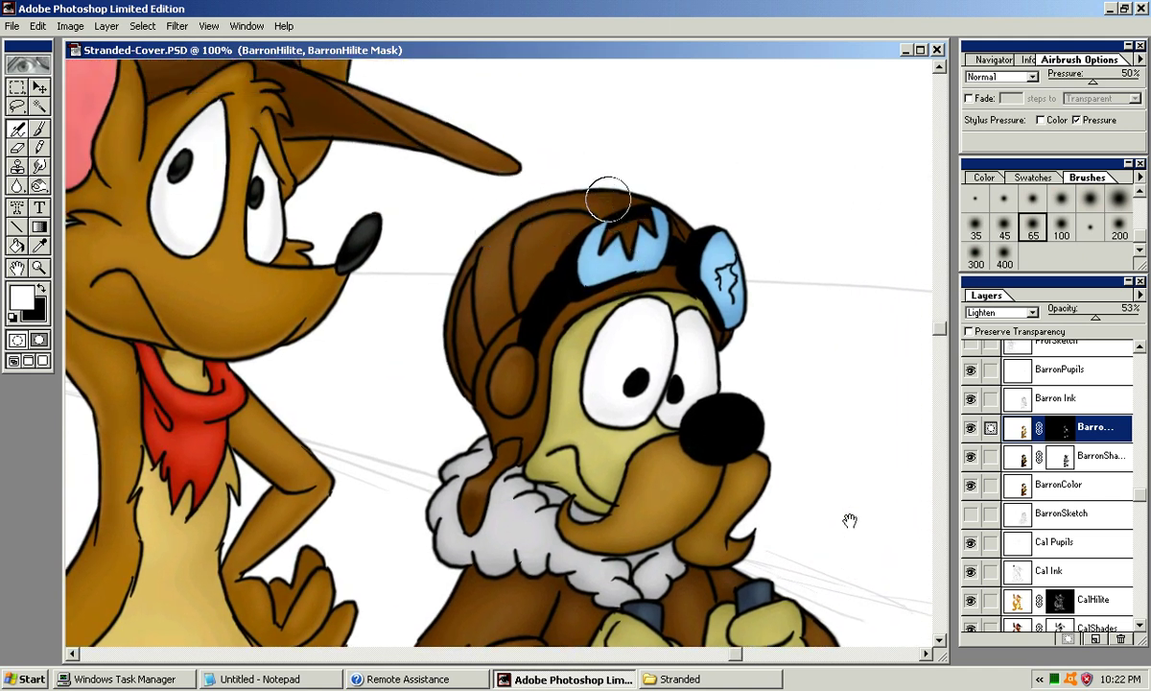
{"action": "left_click", "coordinate": [1061, 199]}
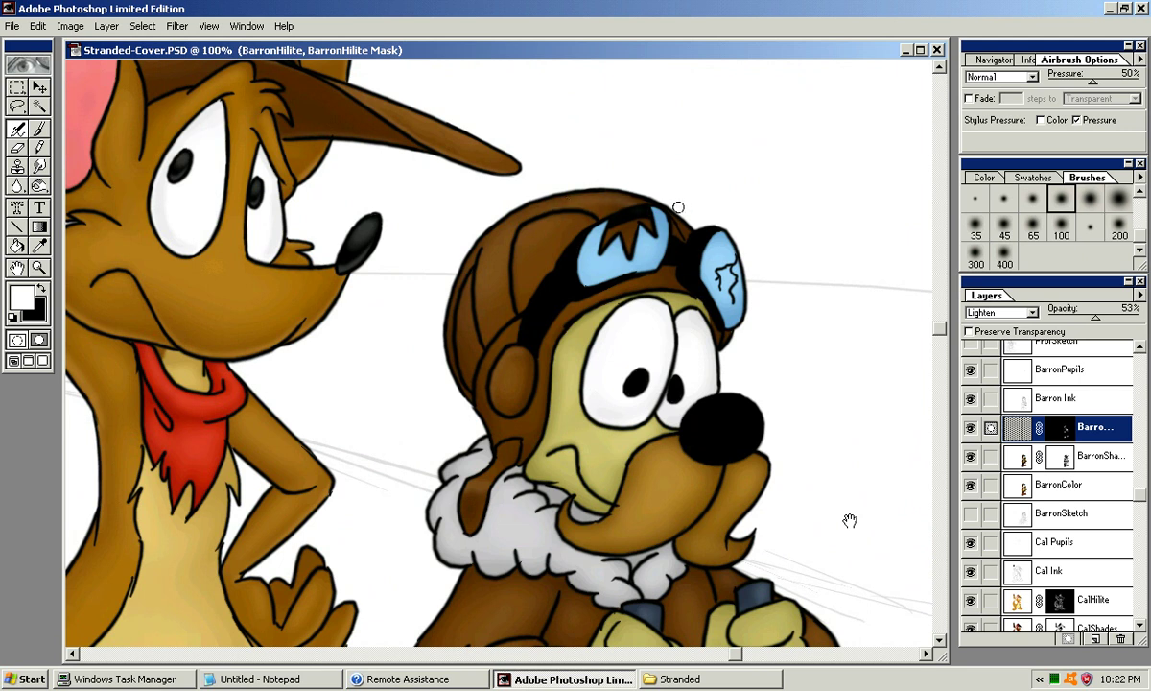
{"action": "left_click_drag", "start_coordinate": [517, 209], "coordinate": [654, 208]}
{"action": "key", "text": "ctrl+z"}
{"action": "left_click_drag", "start_coordinate": [548, 200], "coordinate": [668, 213]}
{"action": "key", "text": "ctrl+z"}
{"action": "mouse_move", "coordinate": [555, 202]}
{"action": "left_mouse_down"}
{"action": "mouse_move", "coordinate": [665, 213]}
{"action": "mouse_move", "coordinate": [527, 216]}
{"action": "mouse_move", "coordinate": [481, 262]}
{"action": "left_mouse_up"}
{"action": "key", "text": "ctrl+z"}
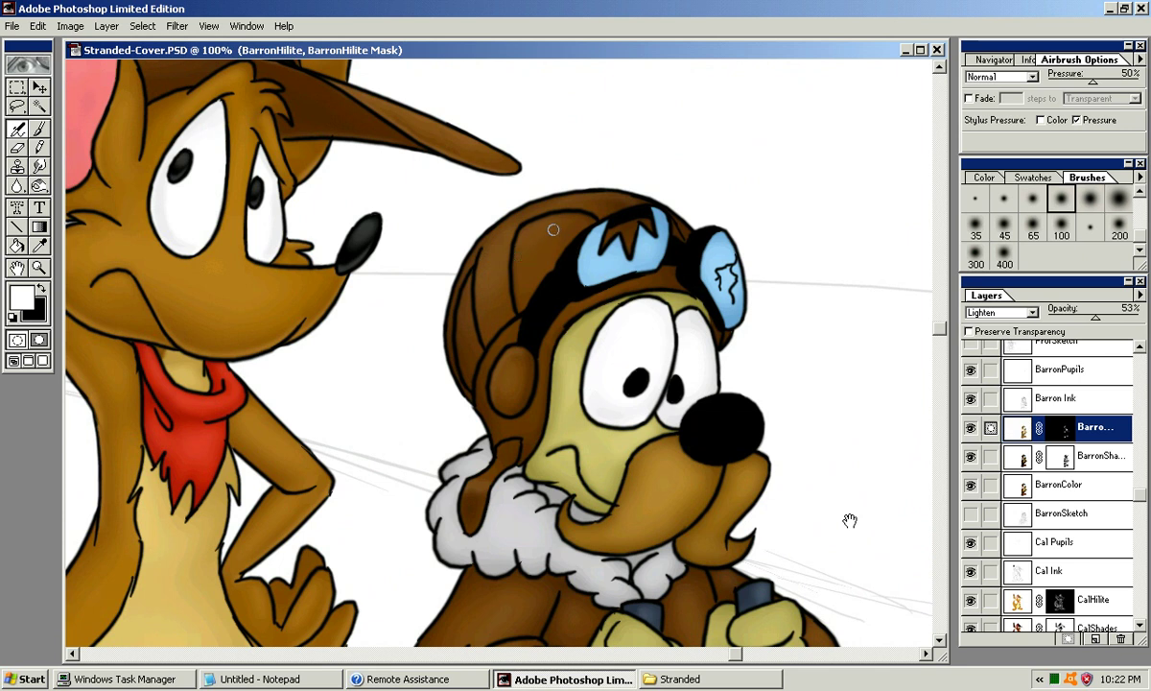
Step: Airbrush a highlight onto the black rim of the near goggle lens, beside the helmet strap
{"action": "key", "text": "ctrl+minus"}
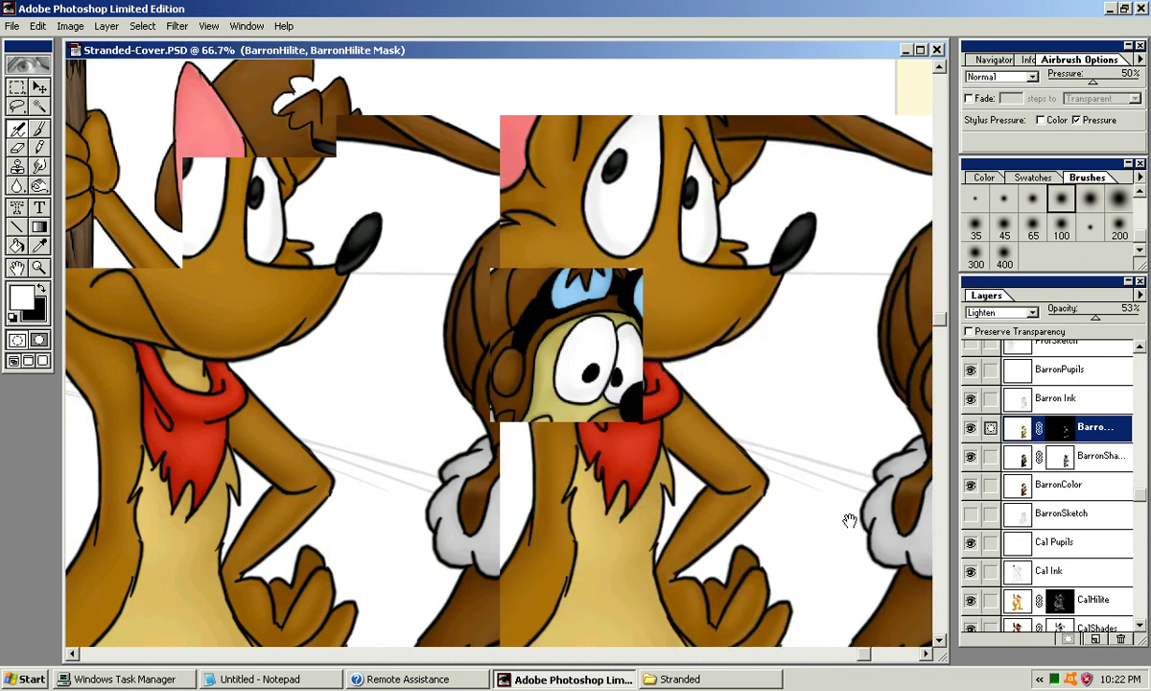
{"action": "key", "text": "ctrl+plus"}
{"action": "key", "text": "ctrl+plus"}
{"action": "mouse_move", "coordinate": [631, 240]}
{"action": "left_mouse_down"}
{"action": "mouse_move", "coordinate": [574, 251]}
{"action": "mouse_move", "coordinate": [480, 305]}
{"action": "left_mouse_up"}
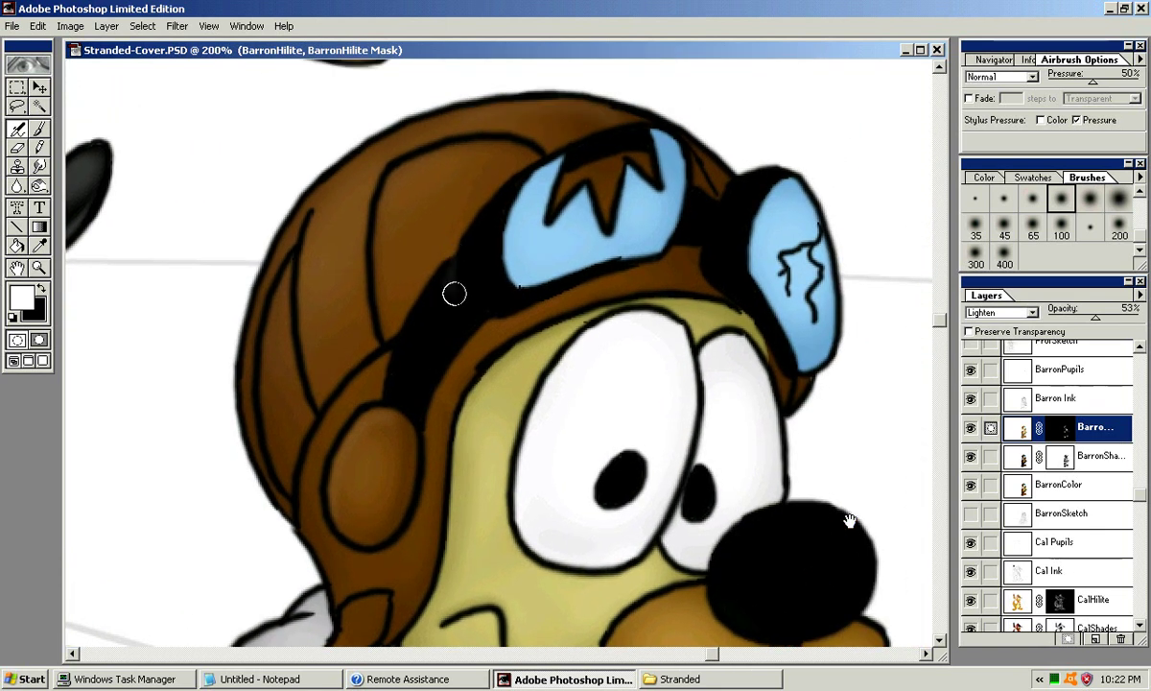
{"action": "left_click_drag", "start_coordinate": [549, 312], "coordinate": [589, 206]}
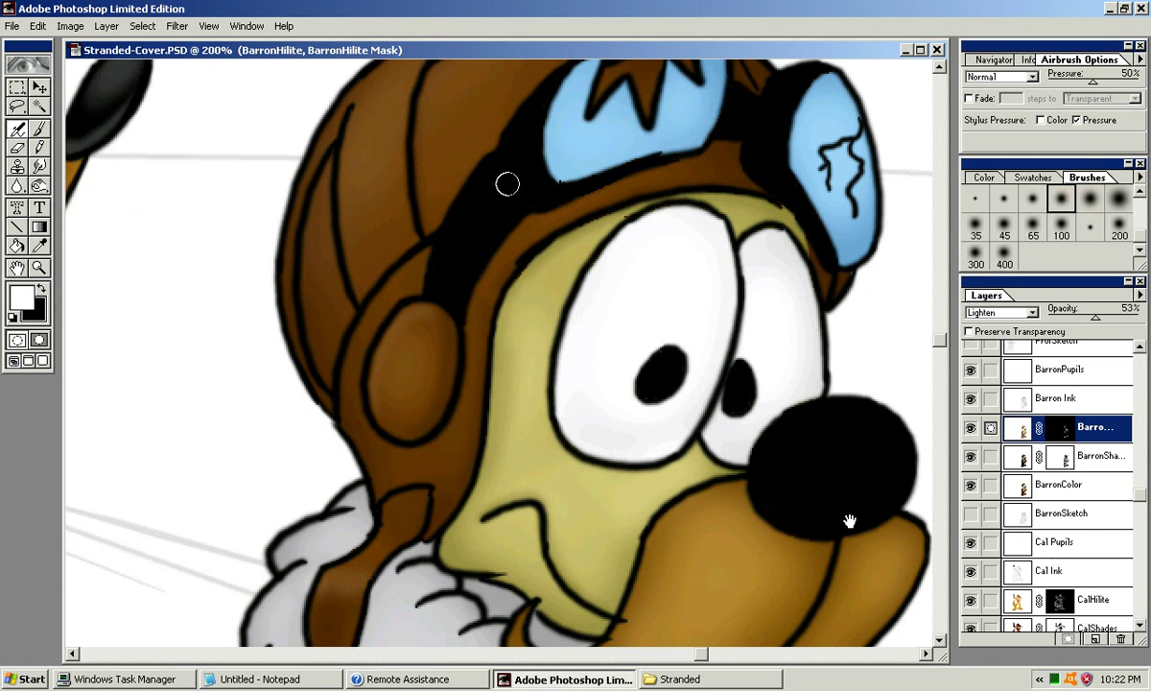
{"action": "mouse_move", "coordinate": [496, 161]}
{"action": "left_mouse_down"}
{"action": "mouse_move", "coordinate": [485, 190]}
{"action": "mouse_move", "coordinate": [534, 241]}
{"action": "left_mouse_up"}
{"action": "key", "text": "ctrl+z"}
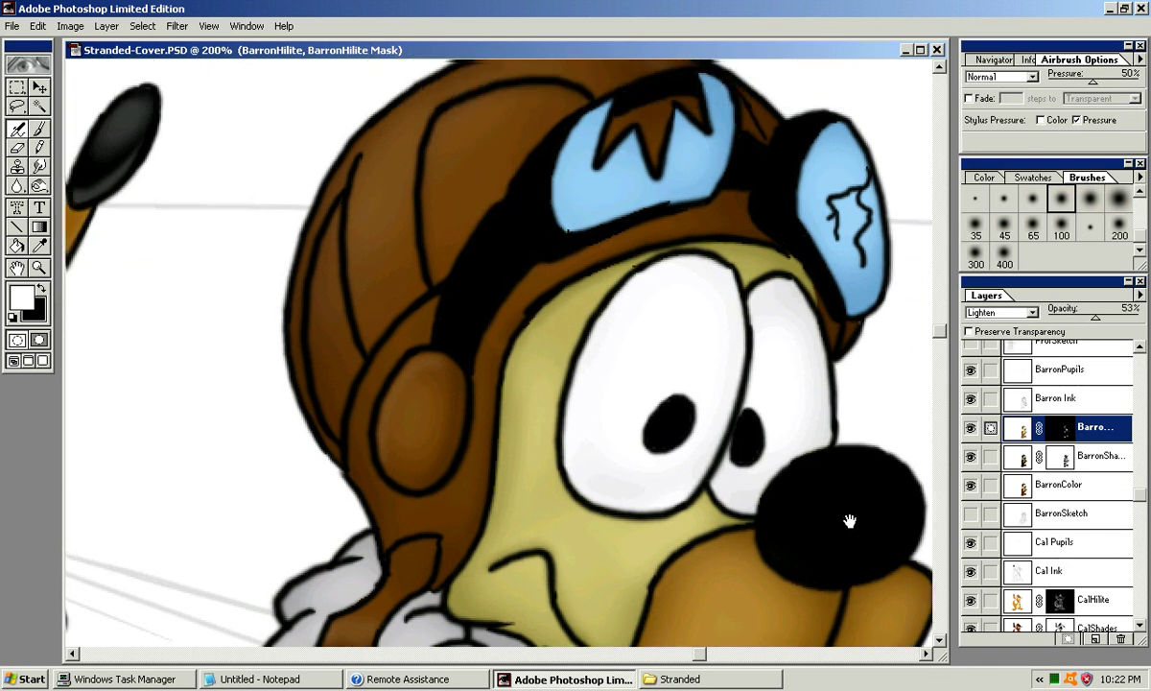
{"action": "mouse_move", "coordinate": [518, 195]}
{"action": "left_mouse_down"}
{"action": "mouse_move", "coordinate": [546, 152]}
{"action": "mouse_move", "coordinate": [526, 238]}
{"action": "mouse_move", "coordinate": [535, 179]}
{"action": "mouse_move", "coordinate": [516, 228]}
{"action": "mouse_move", "coordinate": [547, 241]}
{"action": "mouse_move", "coordinate": [548, 162]}
{"action": "mouse_move", "coordinate": [535, 211]}
{"action": "mouse_move", "coordinate": [562, 136]}
{"action": "mouse_move", "coordinate": [541, 215]}
{"action": "mouse_move", "coordinate": [556, 140]}
{"action": "mouse_move", "coordinate": [552, 223]}
{"action": "left_mouse_up"}
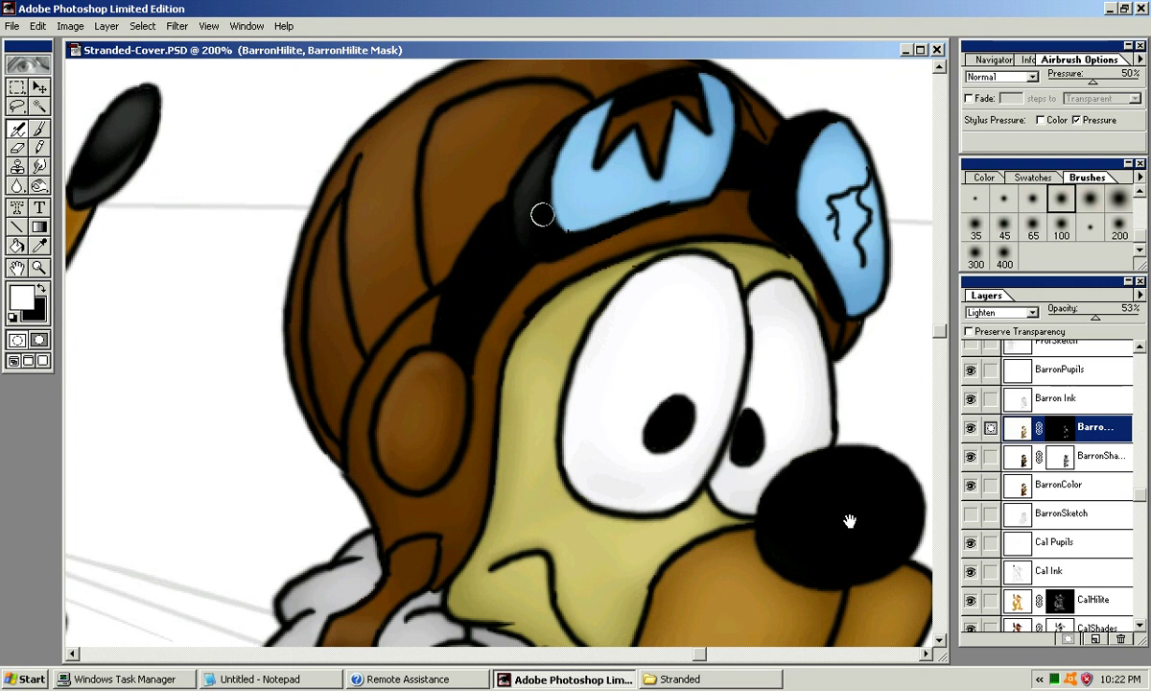
{"action": "left_click_drag", "start_coordinate": [551, 165], "coordinate": [572, 236]}
{"action": "left_click_drag", "start_coordinate": [611, 117], "coordinate": [590, 179]}
Step: Highlight the black rim of the far, cracked goggle lens with a smaller soft brush and touch up the near rim
{"action": "mouse_move", "coordinate": [787, 198]}
{"action": "left_mouse_down"}
{"action": "mouse_move", "coordinate": [762, 209]}
{"action": "mouse_move", "coordinate": [784, 188]}
{"action": "mouse_move", "coordinate": [767, 238]}
{"action": "left_mouse_up"}
{"action": "key", "text": "ctrl+z"}
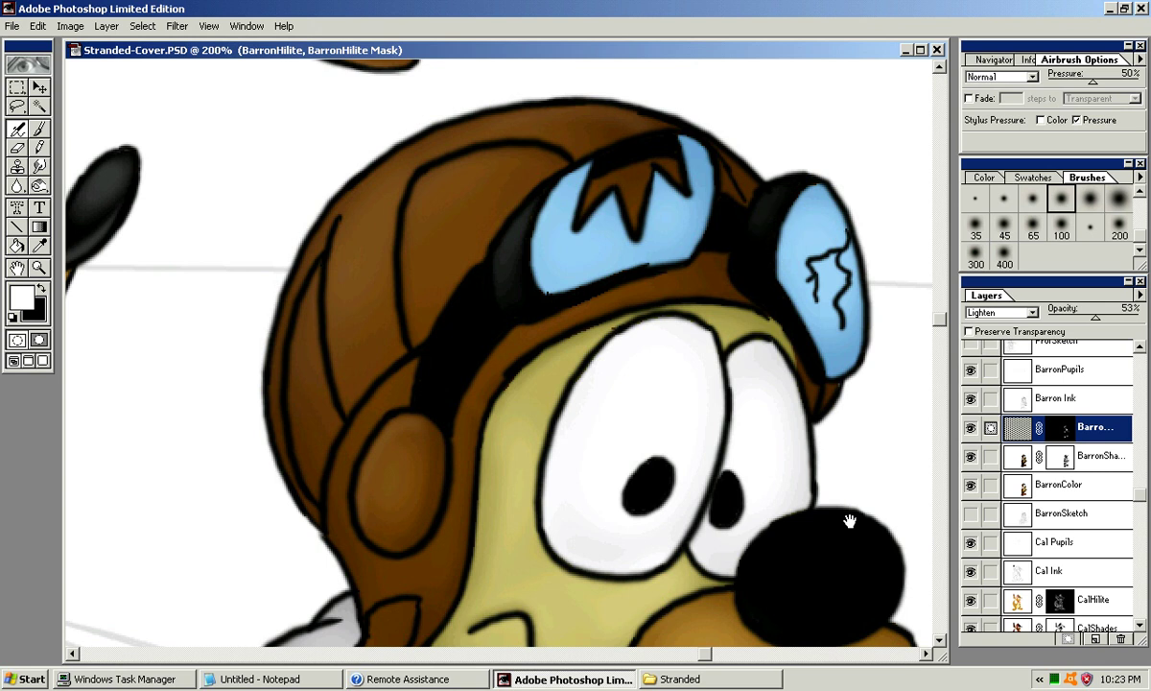
{"action": "left_click", "coordinate": [1034, 226]}
{"action": "left_click", "coordinate": [1004, 199]}
{"action": "left_click", "coordinate": [1033, 198]}
{"action": "mouse_move", "coordinate": [792, 203]}
{"action": "left_mouse_down"}
{"action": "mouse_move", "coordinate": [818, 188]}
{"action": "mouse_move", "coordinate": [808, 179]}
{"action": "mouse_move", "coordinate": [755, 259]}
{"action": "mouse_move", "coordinate": [803, 180]}
{"action": "mouse_move", "coordinate": [762, 227]}
{"action": "left_mouse_up"}
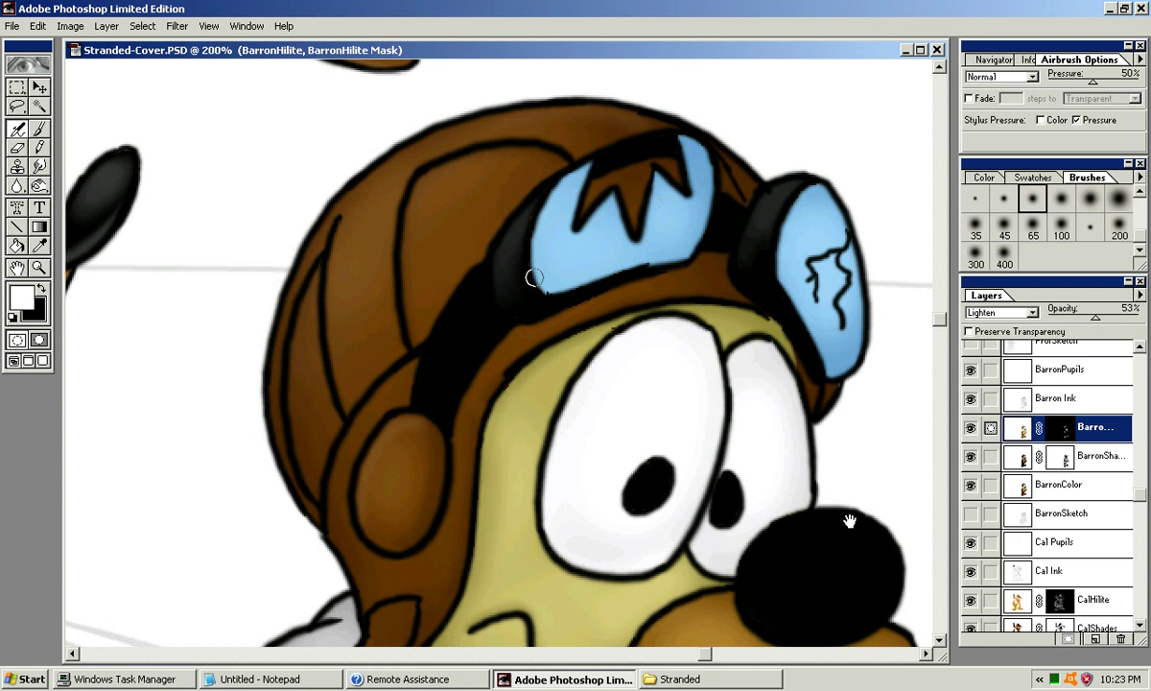
{"action": "left_click_drag", "start_coordinate": [534, 285], "coordinate": [511, 246]}
Step: Airbrush faint highlights along the black goggle strap running from the near lens down to the ear pad
{"action": "left_click_drag", "start_coordinate": [475, 288], "coordinate": [490, 299]}
{"action": "key", "text": "ctrl+z"}
{"action": "mouse_move", "coordinate": [443, 357]}
{"action": "left_mouse_down"}
{"action": "mouse_move", "coordinate": [455, 321]}
{"action": "mouse_move", "coordinate": [474, 312]}
{"action": "mouse_move", "coordinate": [453, 320]}
{"action": "left_mouse_up"}
{"action": "key", "text": "ctrl+z"}
{"action": "key", "text": "ctrl+z"}
{"action": "mouse_move", "coordinate": [478, 277]}
{"action": "left_mouse_down"}
{"action": "mouse_move", "coordinate": [449, 316]}
{"action": "mouse_move", "coordinate": [434, 393]}
{"action": "left_mouse_up"}
{"action": "key", "text": "ctrl+z"}
{"action": "mouse_move", "coordinate": [449, 338]}
{"action": "left_mouse_down"}
{"action": "mouse_move", "coordinate": [432, 406]}
{"action": "mouse_move", "coordinate": [442, 427]}
{"action": "mouse_move", "coordinate": [499, 276]}
{"action": "mouse_move", "coordinate": [445, 358]}
{"action": "left_mouse_up"}
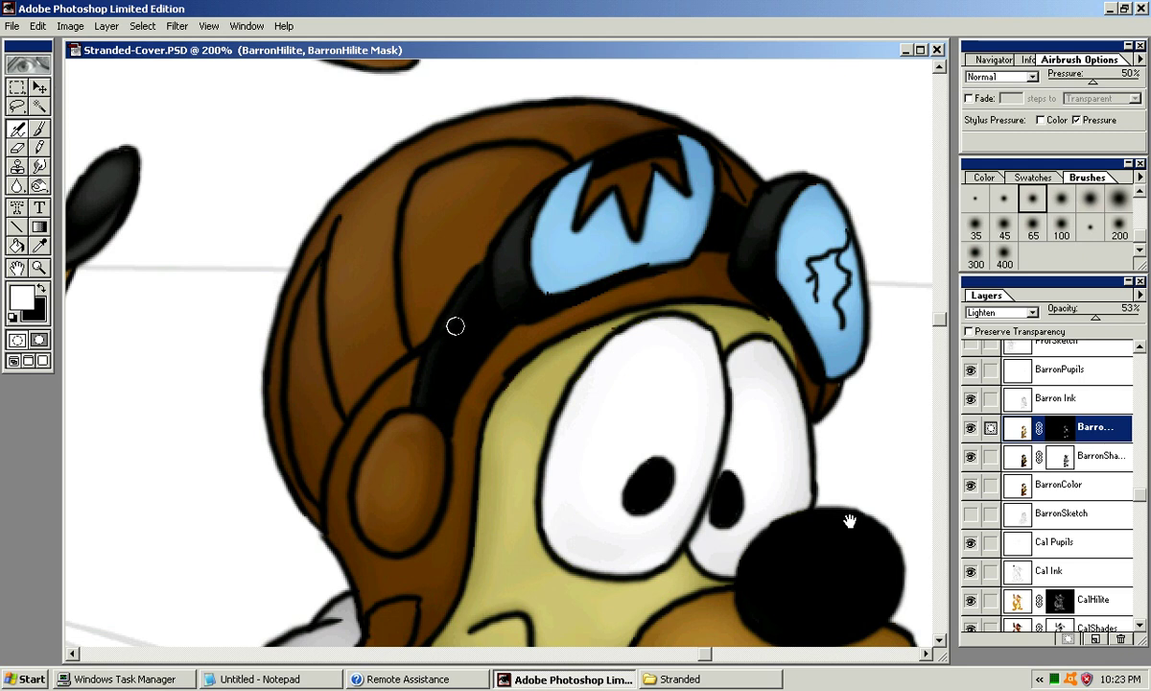
{"action": "mouse_move", "coordinate": [491, 293]}
{"action": "left_mouse_down"}
{"action": "mouse_move", "coordinate": [495, 338]}
{"action": "mouse_move", "coordinate": [462, 419]}
{"action": "left_mouse_up"}
{"action": "mouse_move", "coordinate": [480, 275]}
{"action": "left_mouse_down"}
{"action": "mouse_move", "coordinate": [466, 314]}
{"action": "mouse_move", "coordinate": [495, 348]}
{"action": "mouse_move", "coordinate": [445, 344]}
{"action": "mouse_move", "coordinate": [474, 292]}
{"action": "mouse_move", "coordinate": [466, 415]}
{"action": "mouse_move", "coordinate": [464, 339]}
{"action": "mouse_move", "coordinate": [481, 373]}
{"action": "mouse_move", "coordinate": [470, 406]}
{"action": "mouse_move", "coordinate": [481, 276]}
{"action": "mouse_move", "coordinate": [475, 384]}
{"action": "mouse_move", "coordinate": [469, 295]}
{"action": "mouse_move", "coordinate": [485, 285]}
{"action": "mouse_move", "coordinate": [471, 446]}
{"action": "mouse_move", "coordinate": [477, 282]}
{"action": "mouse_move", "coordinate": [432, 398]}
{"action": "mouse_move", "coordinate": [442, 355]}
{"action": "mouse_move", "coordinate": [491, 341]}
{"action": "mouse_move", "coordinate": [483, 310]}
{"action": "mouse_move", "coordinate": [488, 361]}
{"action": "mouse_move", "coordinate": [446, 416]}
{"action": "mouse_move", "coordinate": [485, 311]}
{"action": "mouse_move", "coordinate": [482, 358]}
{"action": "mouse_move", "coordinate": [512, 356]}
{"action": "mouse_move", "coordinate": [456, 343]}
{"action": "mouse_move", "coordinate": [427, 381]}
{"action": "left_mouse_up"}
Step: Highlight the black strap section between the two goggle lenses and retouch the strap above the ear pad
{"action": "mouse_move", "coordinate": [699, 223]}
{"action": "left_mouse_down"}
{"action": "mouse_move", "coordinate": [743, 209]}
{"action": "mouse_move", "coordinate": [735, 247]}
{"action": "mouse_move", "coordinate": [738, 226]}
{"action": "mouse_move", "coordinate": [761, 230]}
{"action": "left_mouse_up"}
{"action": "left_click_drag", "start_coordinate": [830, 323], "coordinate": [772, 295]}
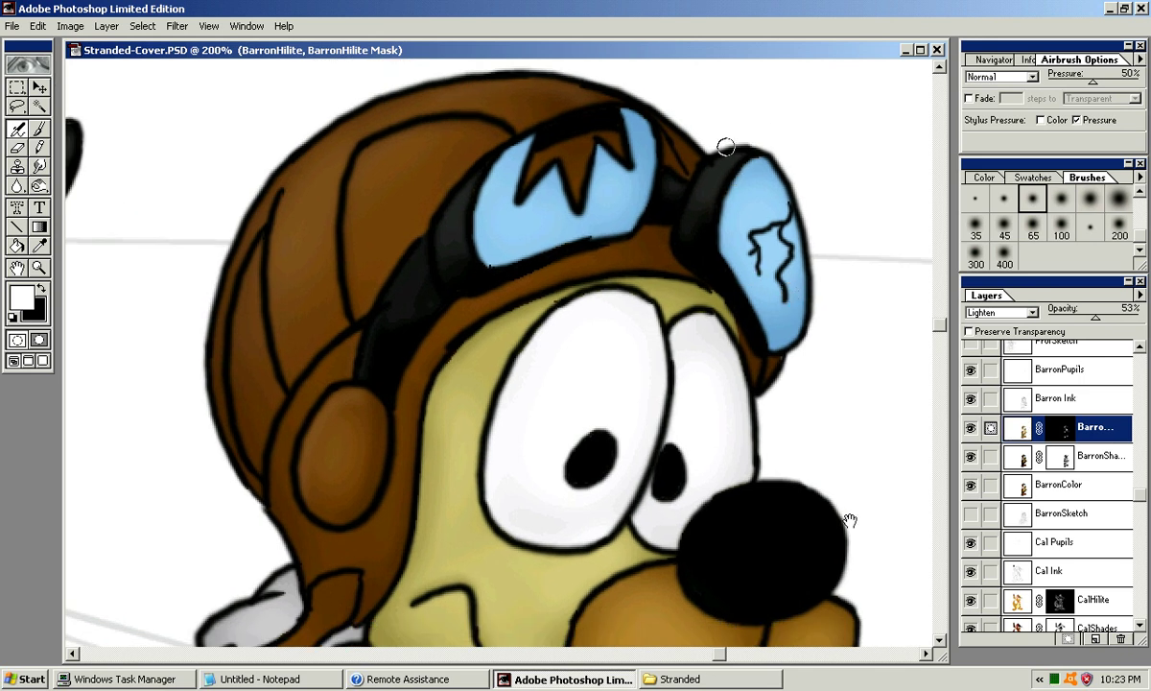
{"action": "mouse_move", "coordinate": [584, 133]}
{"action": "left_mouse_down"}
{"action": "mouse_move", "coordinate": [606, 118]}
{"action": "mouse_move", "coordinate": [661, 135]}
{"action": "left_mouse_up"}
{"action": "key", "text": "ctrl+z"}
{"action": "left_click_drag", "start_coordinate": [432, 293], "coordinate": [421, 324]}
Step: Airbrush a soft highlight onto the upper part of the pilot's black nose with a larger brush
{"action": "left_click_drag", "start_coordinate": [850, 521], "coordinate": [823, 415]}
{"action": "key", "text": "bracketright"}
{"action": "key", "text": "bracketright"}
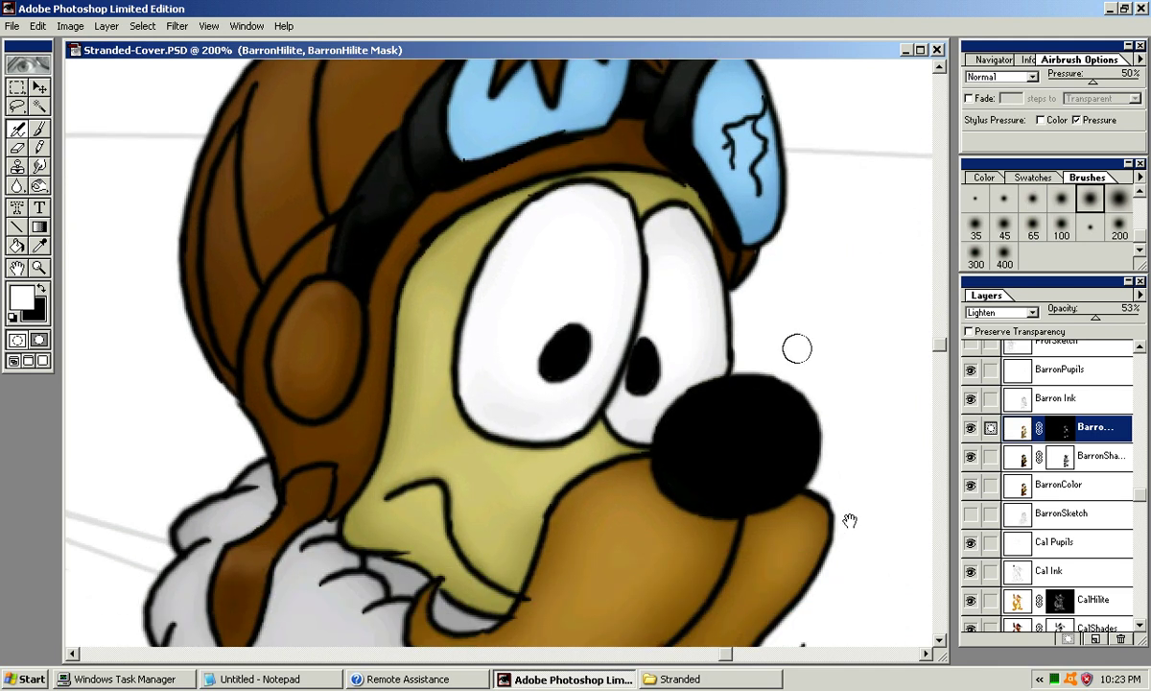
{"action": "mouse_move", "coordinate": [696, 418]}
{"action": "left_mouse_down"}
{"action": "mouse_move", "coordinate": [746, 403]}
{"action": "mouse_move", "coordinate": [715, 389]}
{"action": "mouse_move", "coordinate": [750, 404]}
{"action": "mouse_move", "coordinate": [741, 410]}
{"action": "left_mouse_up"}
{"action": "key", "text": "ctrl+z"}
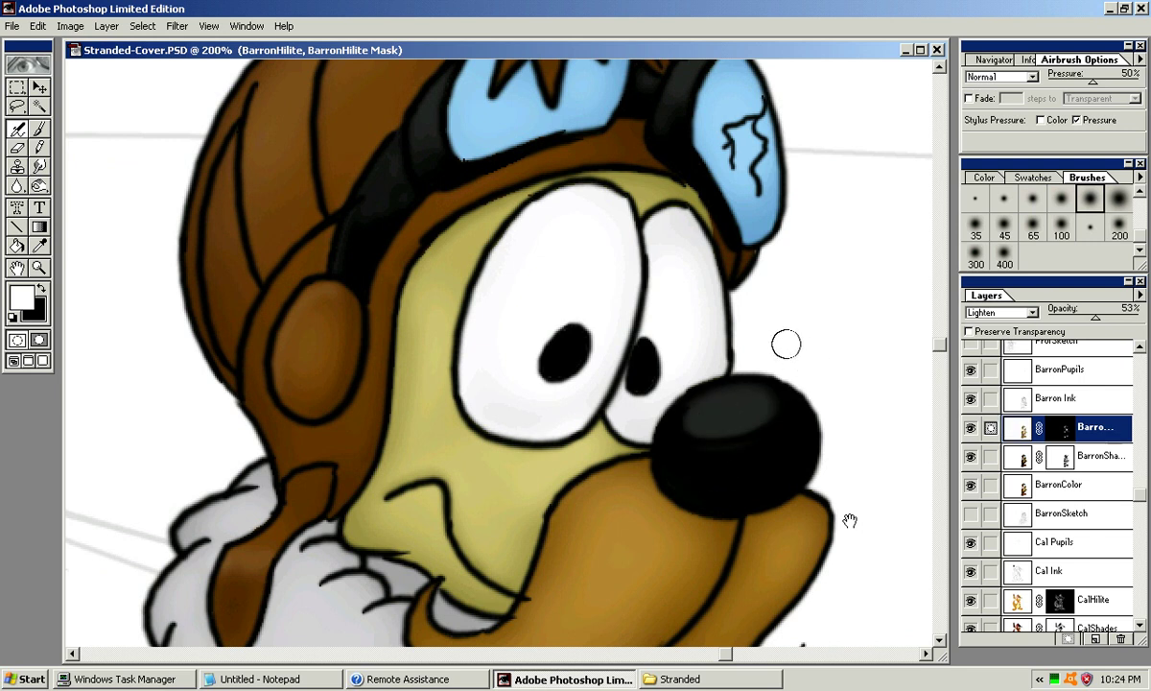
Step: Add small highlights to both of the pilot's pupils with a smaller soft brush
{"action": "key", "text": "bracketleft"}
{"action": "key", "text": "bracketleft"}
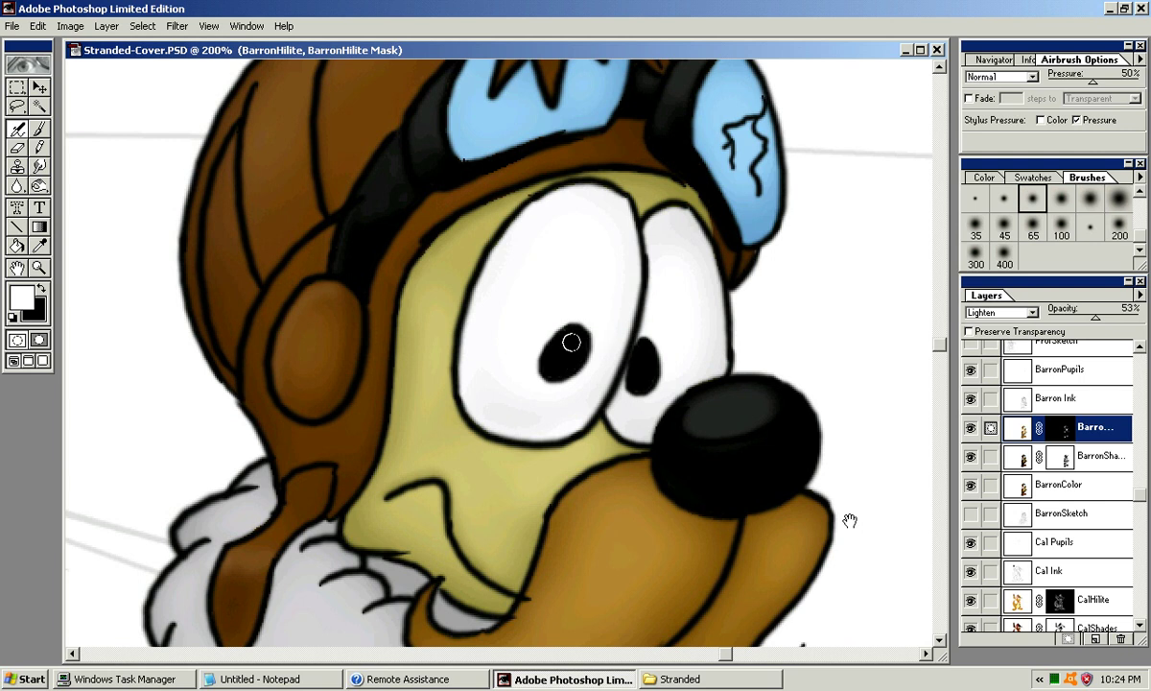
{"action": "left_click_drag", "start_coordinate": [570, 342], "coordinate": [576, 336]}
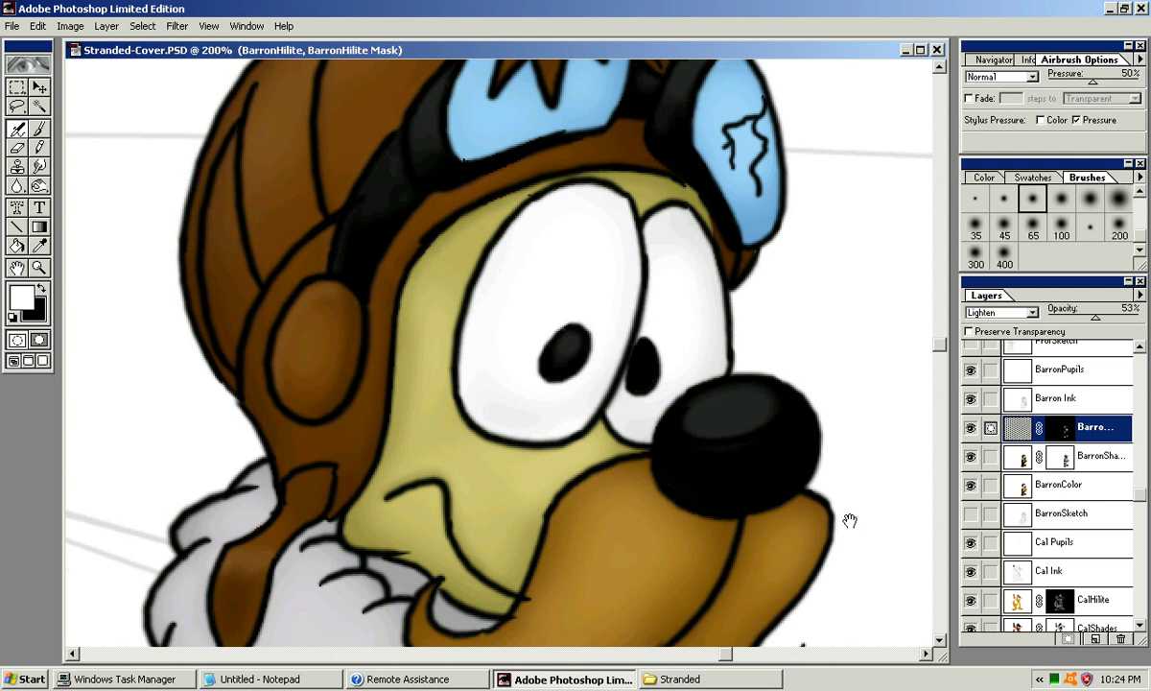
{"action": "mouse_move", "coordinate": [646, 373]}
{"action": "left_mouse_down"}
{"action": "mouse_move", "coordinate": [641, 352]}
{"action": "mouse_move", "coordinate": [641, 376]}
{"action": "left_mouse_up"}
Step: Airbrush a highlight onto the brown helmet flap hanging over the fur collar
{"action": "scroll", "coordinate": [558, 234], "scroll_direction": "up", "scroll_amount": 5}
{"action": "mouse_move", "coordinate": [850, 520]}
{"action": "left_mouse_down"}
{"action": "mouse_move", "coordinate": [946, 482]}
{"action": "mouse_move", "coordinate": [994, 395]}
{"action": "mouse_move", "coordinate": [982, 312]}
{"action": "mouse_move", "coordinate": [900, 242]}
{"action": "left_mouse_up"}
{"action": "scroll", "coordinate": [850, 520], "scroll_direction": "down", "scroll_amount": 2}
{"action": "scroll", "coordinate": [849, 520], "scroll_direction": "left", "scroll_amount": 1}
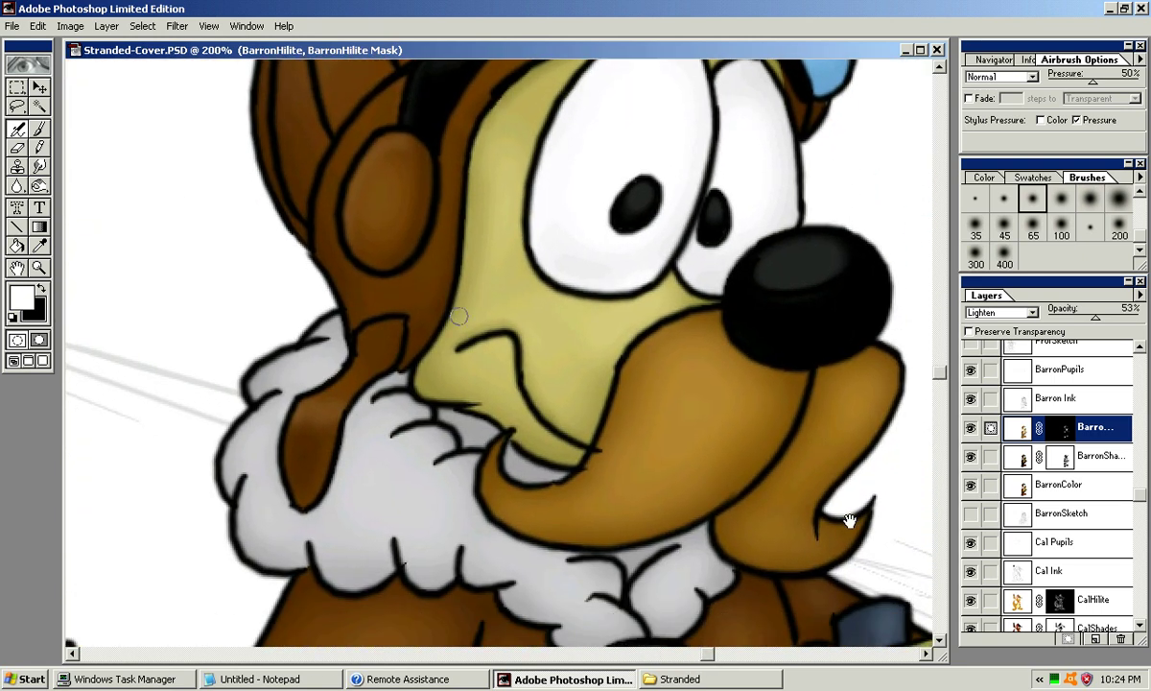
{"action": "mouse_move", "coordinate": [344, 415]}
{"action": "left_mouse_down"}
{"action": "mouse_move", "coordinate": [301, 425]}
{"action": "mouse_move", "coordinate": [299, 413]}
{"action": "left_mouse_up"}
{"action": "scroll", "coordinate": [849, 520], "scroll_direction": "up", "scroll_amount": 2}
{"action": "scroll", "coordinate": [849, 520], "scroll_direction": "left", "scroll_amount": 3}
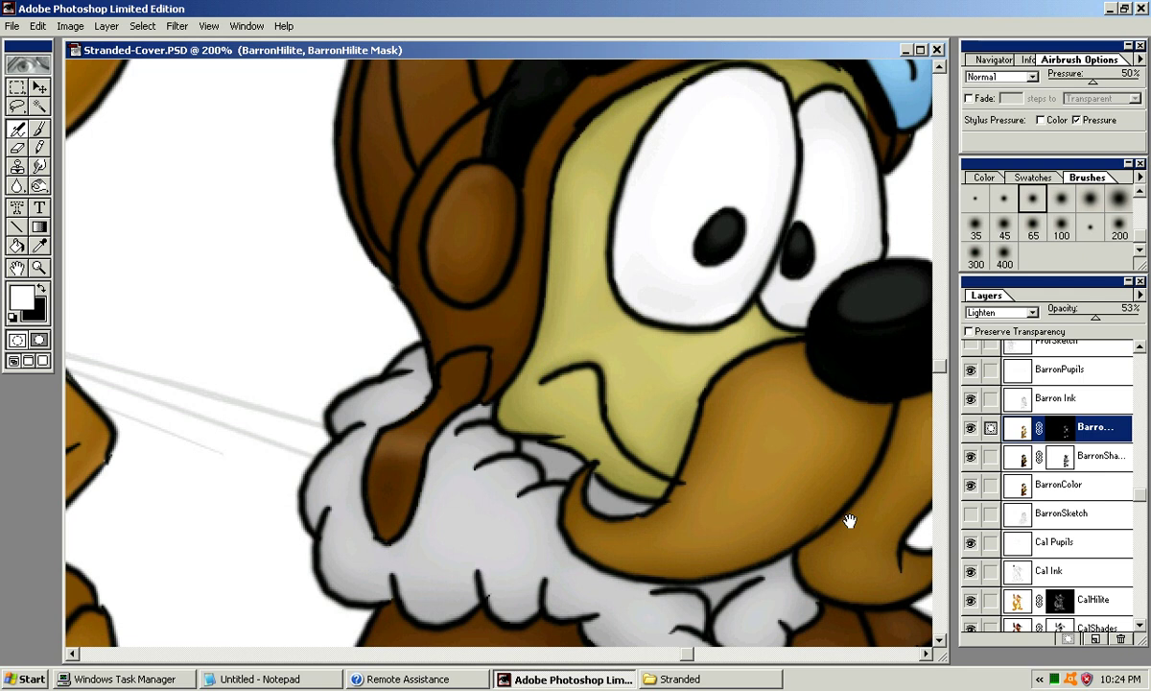
{"action": "left_click", "coordinate": [1090, 227]}
{"action": "key", "text": "bracketleft"}
{"action": "key", "text": "bracketleft"}
{"action": "key", "text": "bracketleft"}
{"action": "key", "text": "bracketleft"}
{"action": "key", "text": "bracketleft"}
{"action": "key", "text": "bracketleft"}
{"action": "key", "text": "bracketleft"}
{"action": "key", "text": "bracketleft"}
{"action": "key", "text": "z"}
{"action": "left_click_drag", "start_coordinate": [438, 351], "coordinate": [477, 386]}
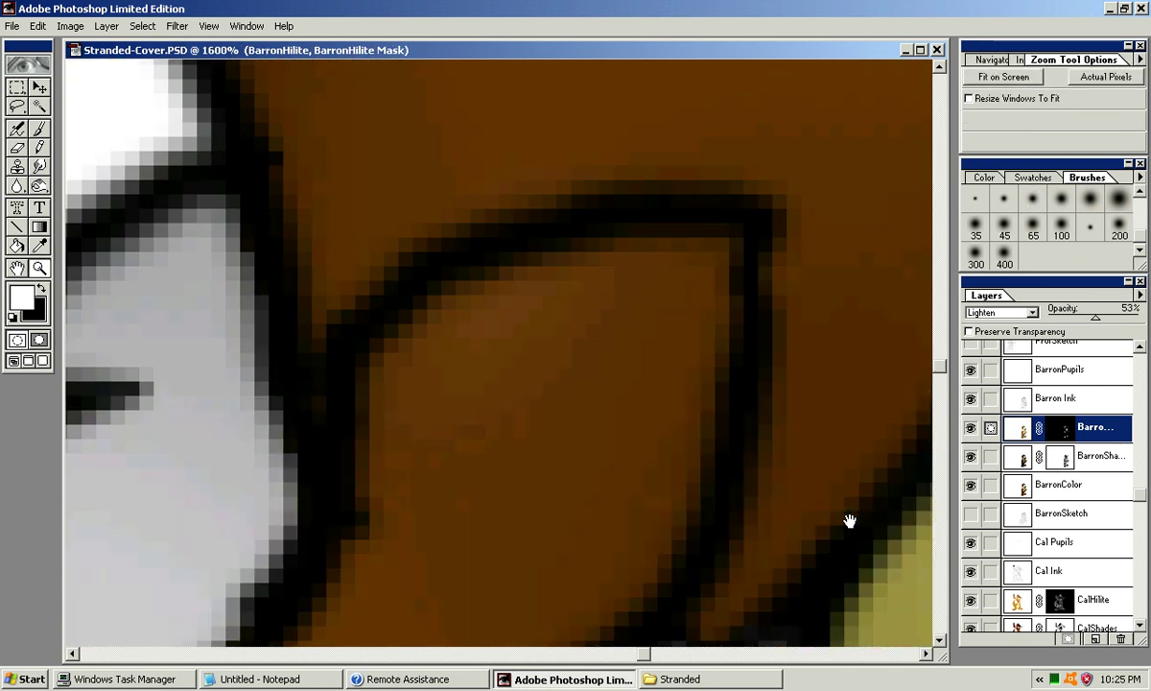
{"action": "key", "text": "shift+minus"}
{"action": "key", "text": "shift+minus"}
{"action": "key", "text": "shift+minus"}
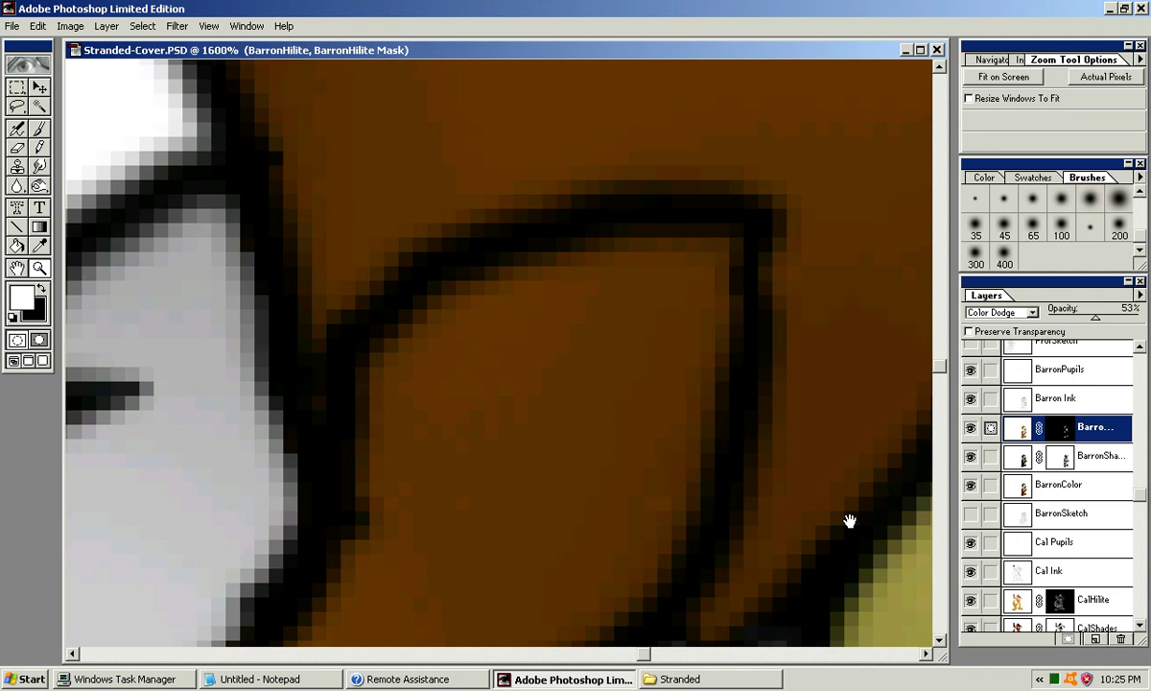
{"action": "key", "text": "ctrl+minus"}
{"action": "key", "text": "ctrl+minus"}
{"action": "key", "text": "ctrl+minus"}
{"action": "key", "text": "ctrl+minus"}
{"action": "key", "text": "ctrl+minus"}
{"action": "key", "text": "ctrl+minus"}
{"action": "key", "text": "ctrl+minus"}
{"action": "key", "text": "ctrl+minus"}
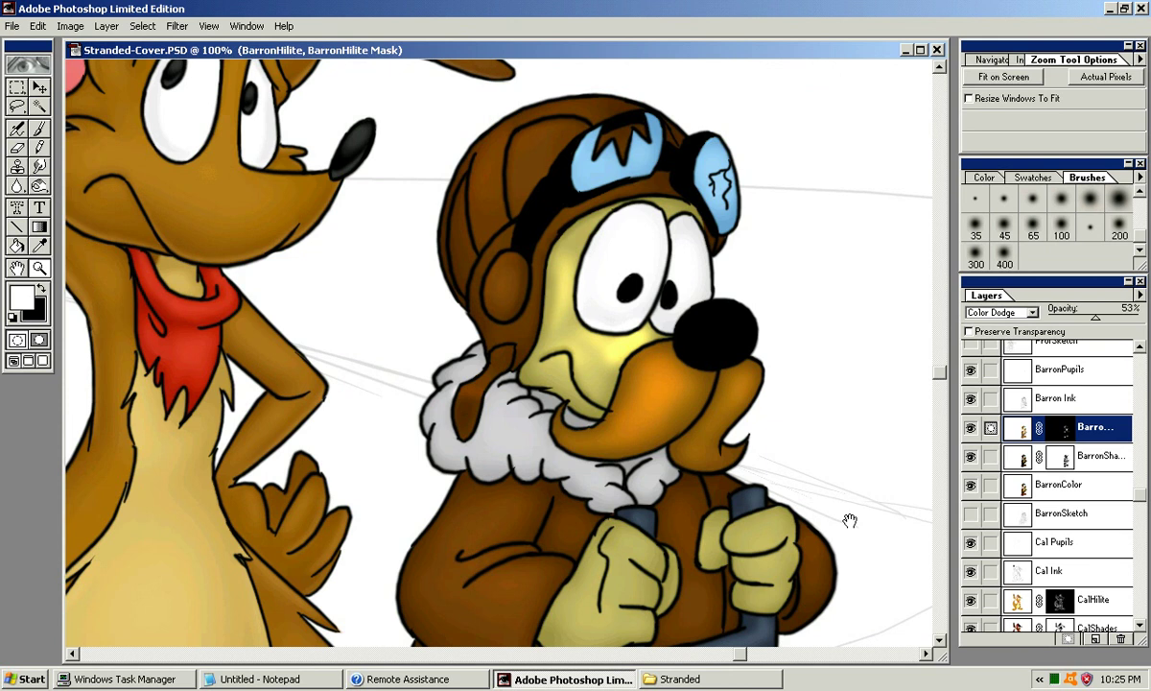
{"action": "mouse_move", "coordinate": [850, 520]}
{"action": "left_mouse_down"}
{"action": "mouse_move", "coordinate": [776, 529]}
{"action": "mouse_move", "coordinate": [759, 502]}
{"action": "mouse_move", "coordinate": [813, 462]}
{"action": "left_mouse_up"}
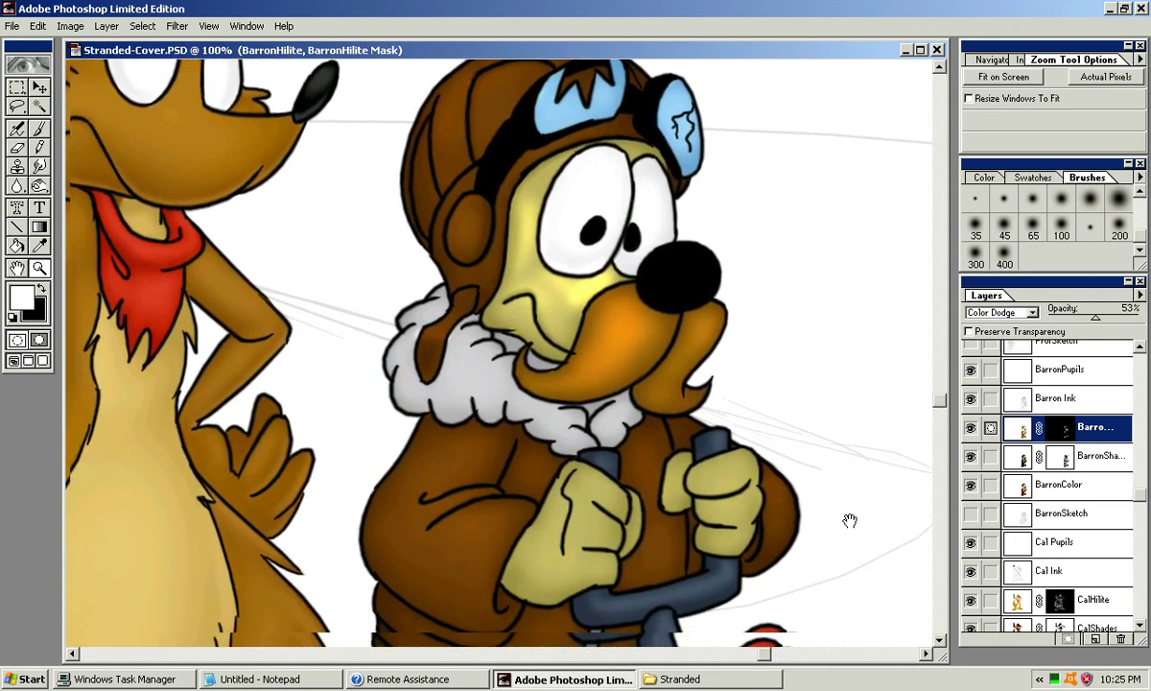
Step: Set the BarronHilite layer's blend mode to Lighten and its opacity to 63%
{"action": "left_click", "coordinate": [1032, 313]}
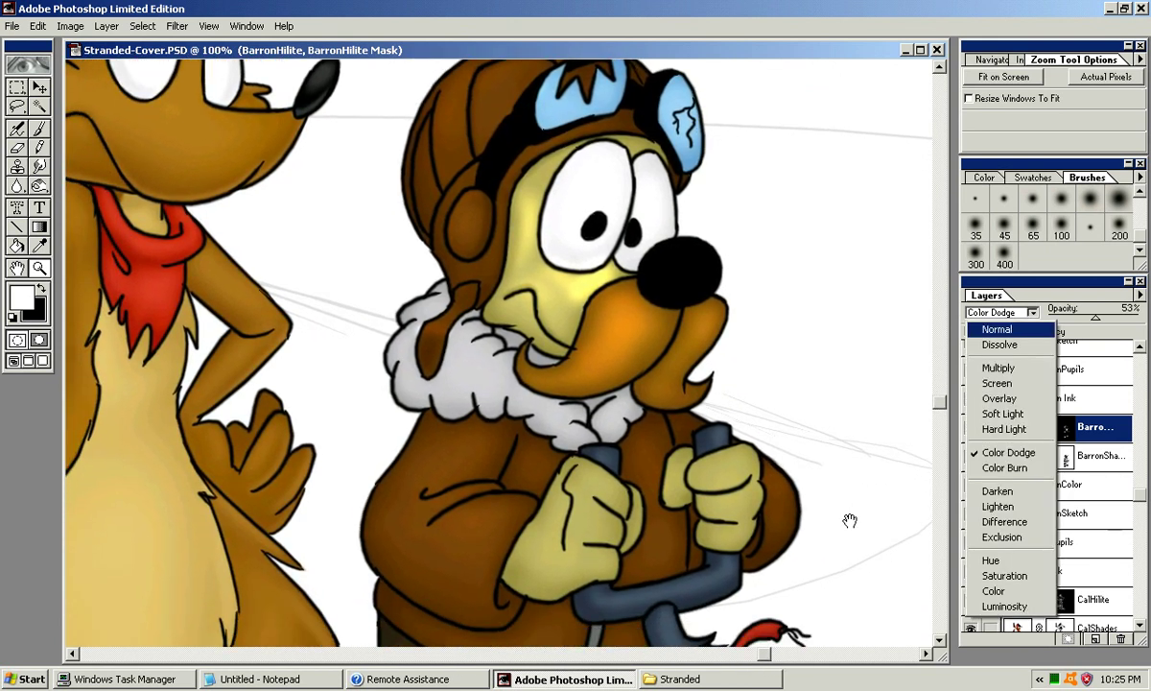
{"action": "key", "text": "Down"}
{"action": "key", "text": "Down"}
{"action": "key", "text": "Down"}
{"action": "key", "text": "Down"}
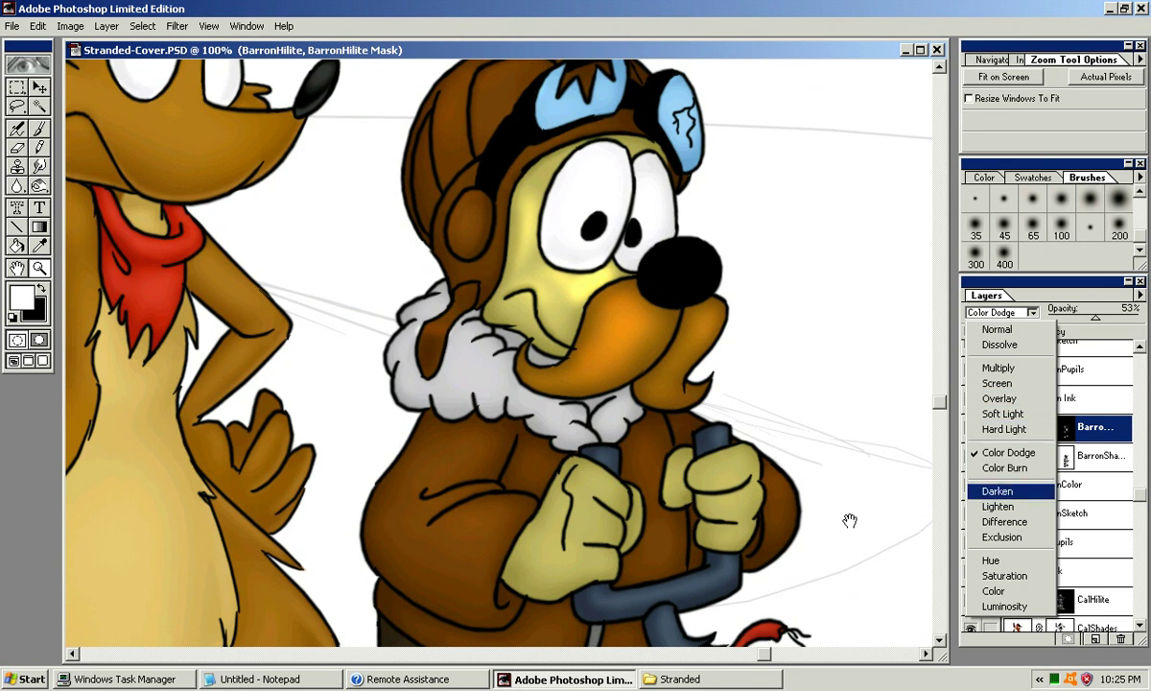
{"action": "key", "text": "Return"}
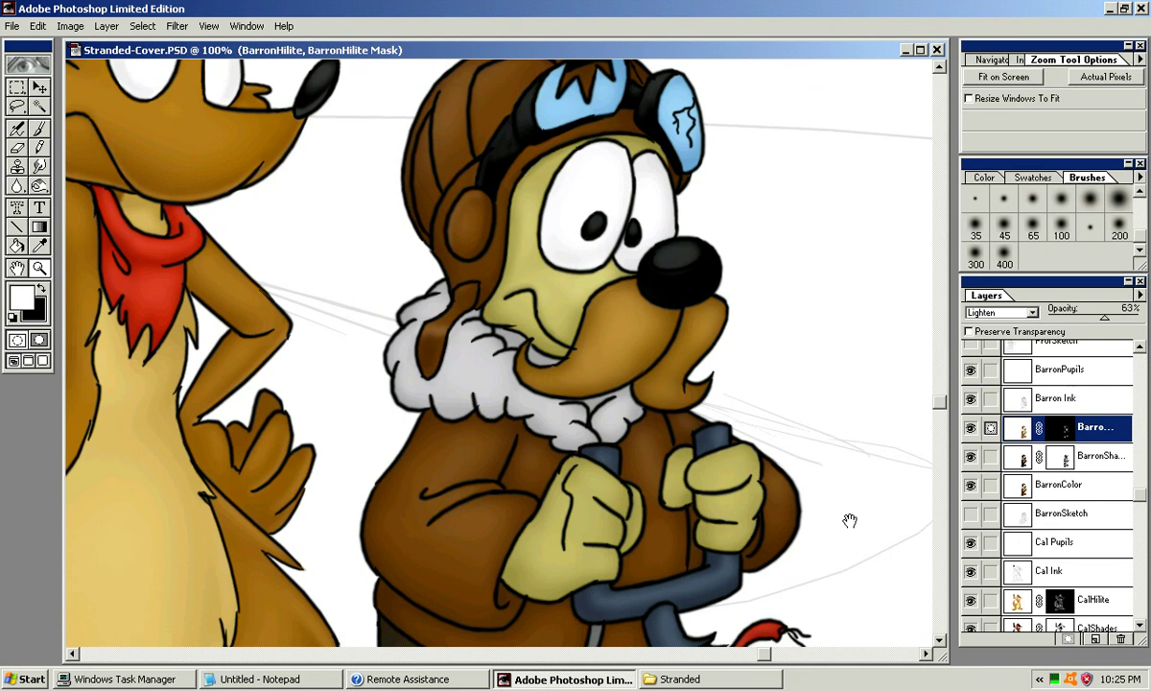
{"action": "scroll", "coordinate": [850, 521], "scroll_direction": "up", "scroll_amount": 3}
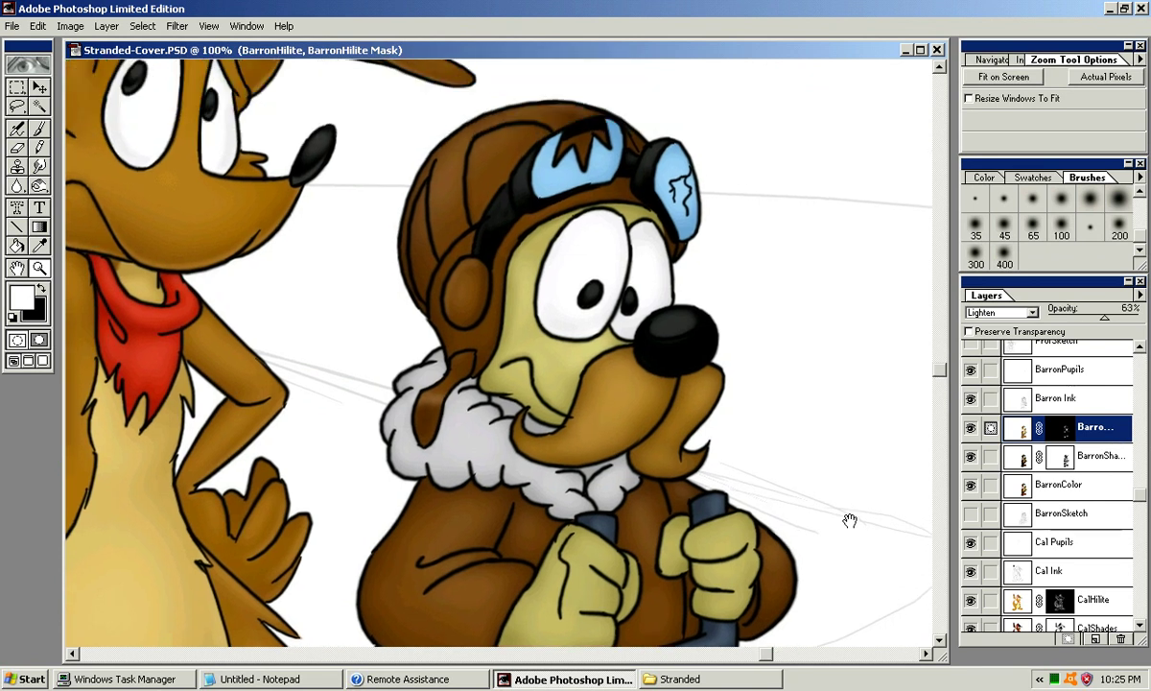
Step: Examine the pilot's helmet, face, fur collar and jacket from close up and at overview size to judge the highlights
{"action": "key", "text": "ctrl+equal"}
{"action": "scroll", "coordinate": [850, 521], "scroll_direction": "up", "scroll_amount": 5}
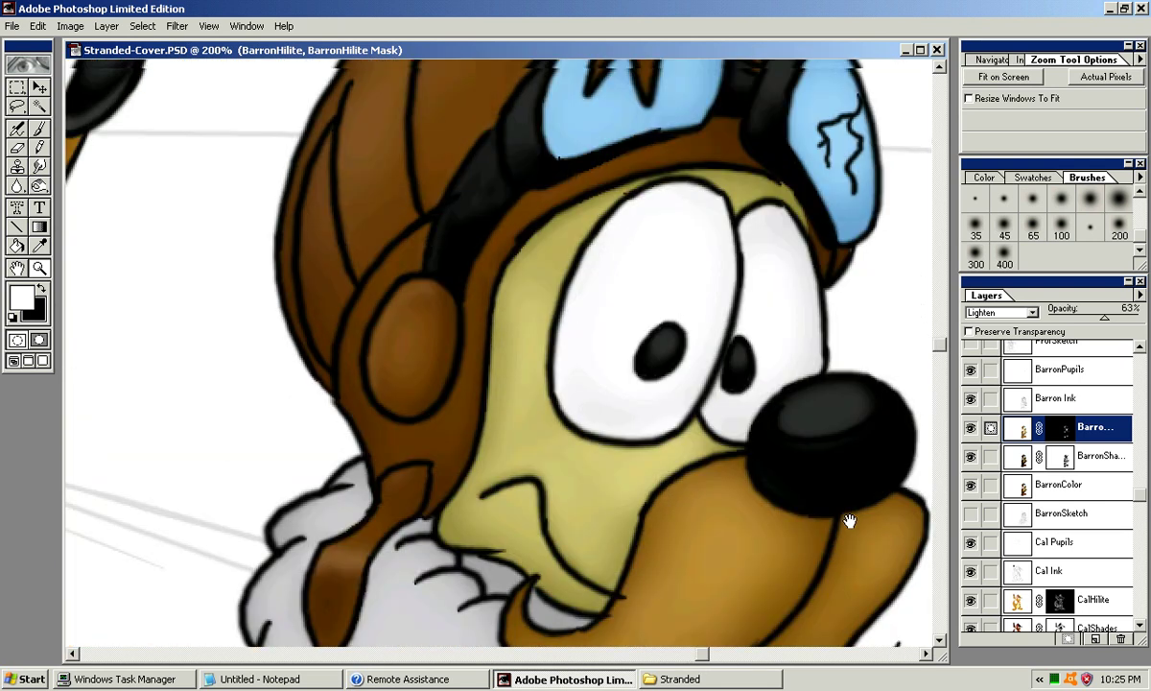
{"action": "scroll", "coordinate": [850, 521], "scroll_direction": "up", "scroll_amount": 2}
{"action": "scroll", "coordinate": [850, 521], "scroll_direction": "down", "scroll_amount": 7}
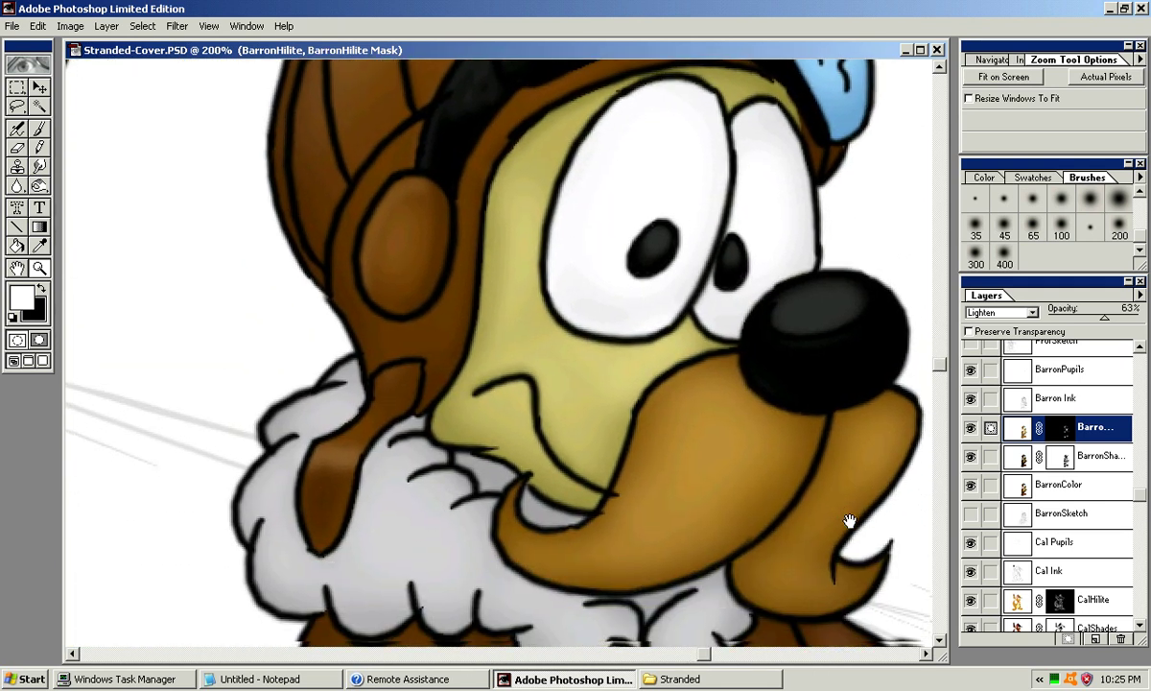
{"action": "left_click_drag", "start_coordinate": [850, 521], "coordinate": [970, 379]}
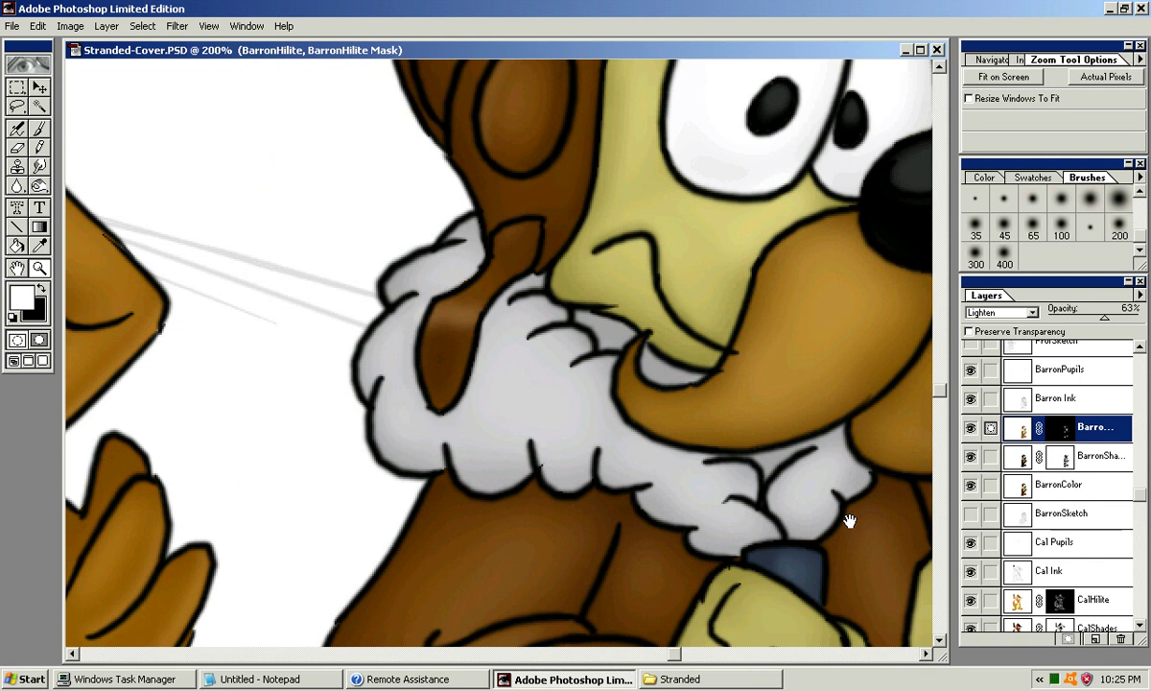
{"action": "scroll", "coordinate": [850, 521], "scroll_direction": "right", "scroll_amount": 8}
{"action": "scroll", "coordinate": [850, 521], "scroll_direction": "up", "scroll_amount": 1}
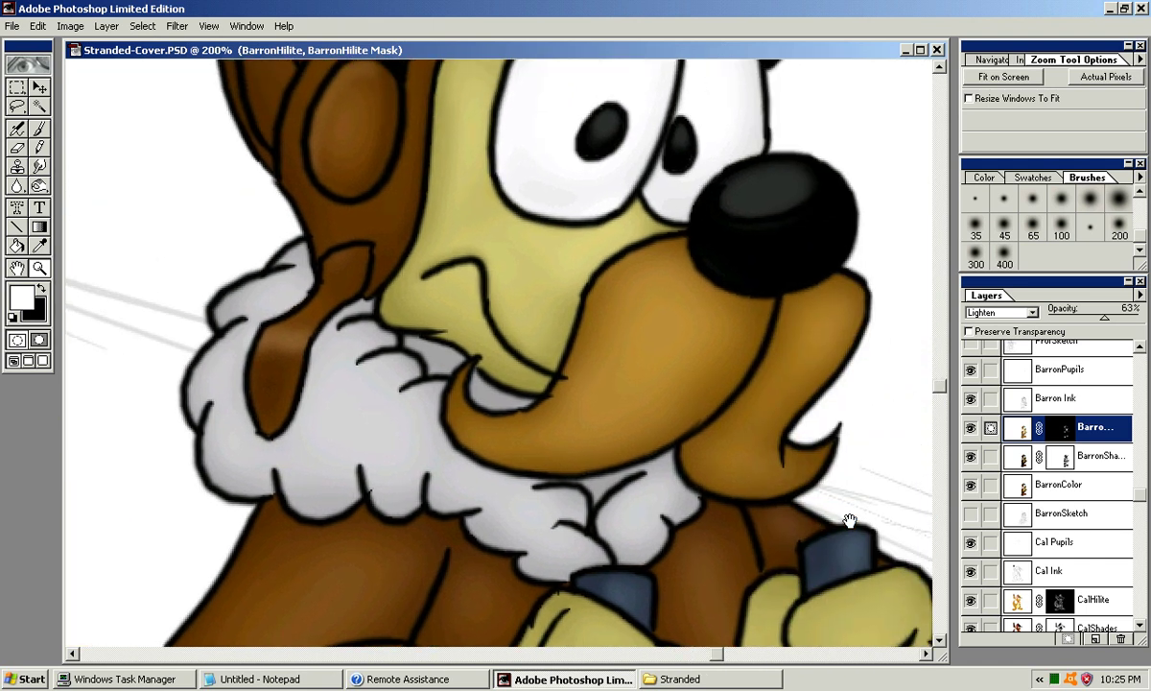
{"action": "scroll", "coordinate": [850, 521], "scroll_direction": "up", "scroll_amount": 1}
{"action": "scroll", "coordinate": [850, 521], "scroll_direction": "up", "scroll_amount": 1}
{"action": "scroll", "coordinate": [850, 521], "scroll_direction": "up", "scroll_amount": 1}
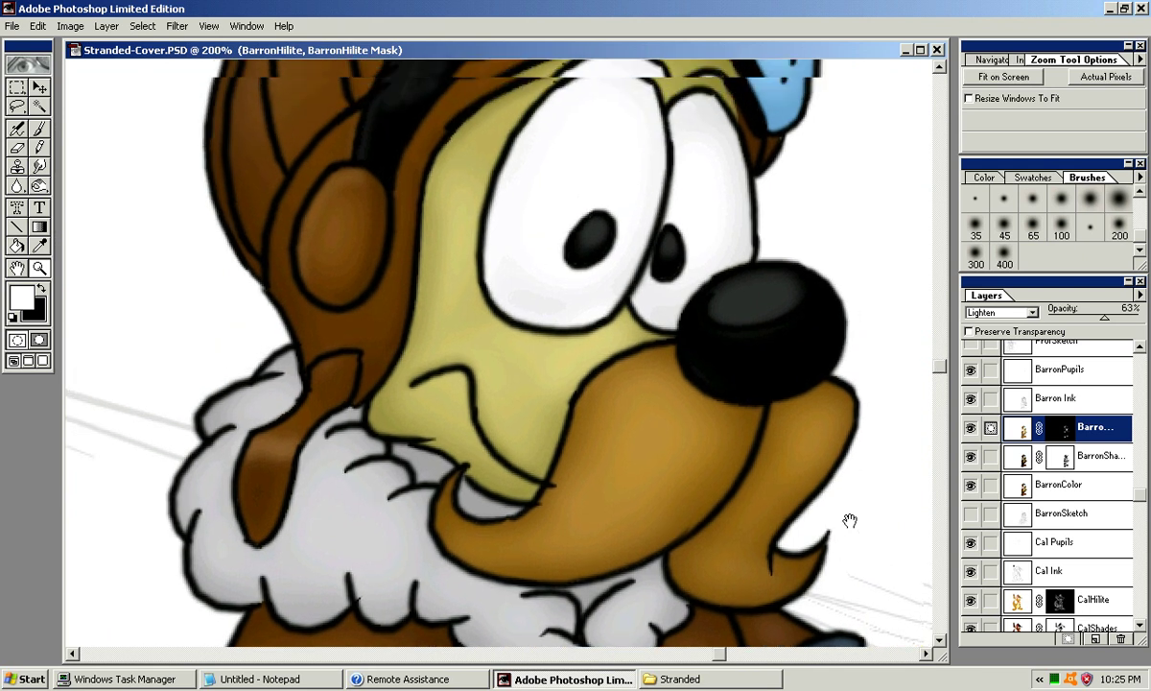
{"action": "left_click_drag", "start_coordinate": [850, 521], "coordinate": [1030, 398]}
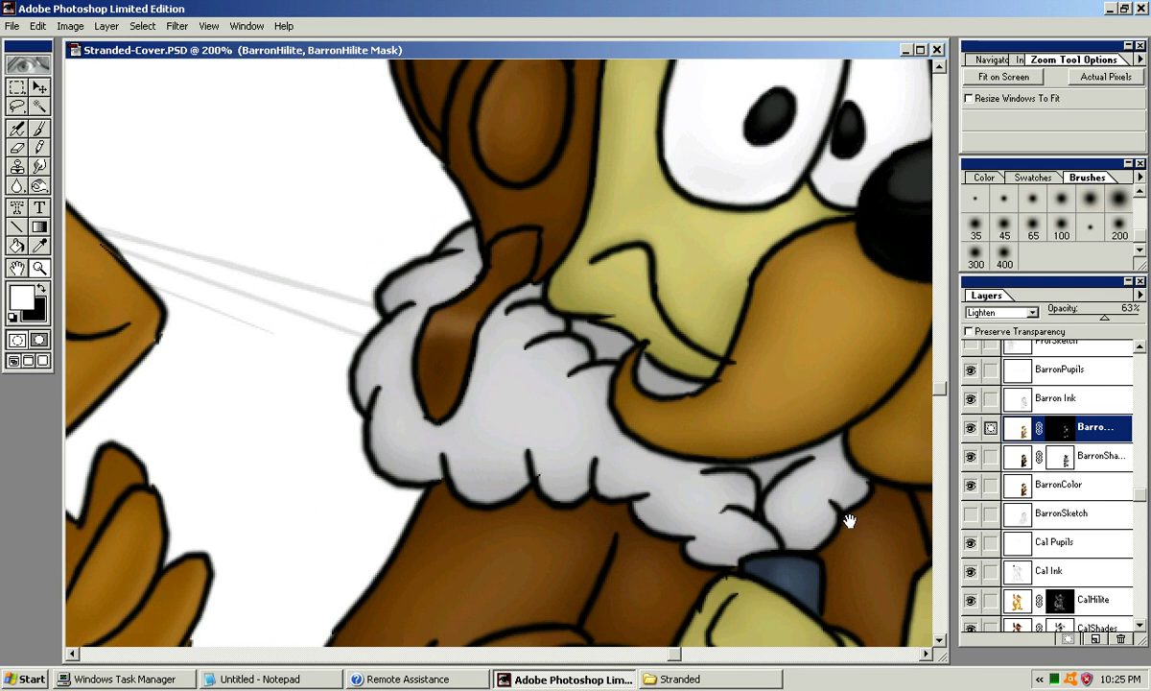
{"action": "scroll", "coordinate": [851, 521], "scroll_direction": "up", "scroll_amount": 2}
{"action": "scroll", "coordinate": [850, 521], "scroll_direction": "right", "scroll_amount": 3}
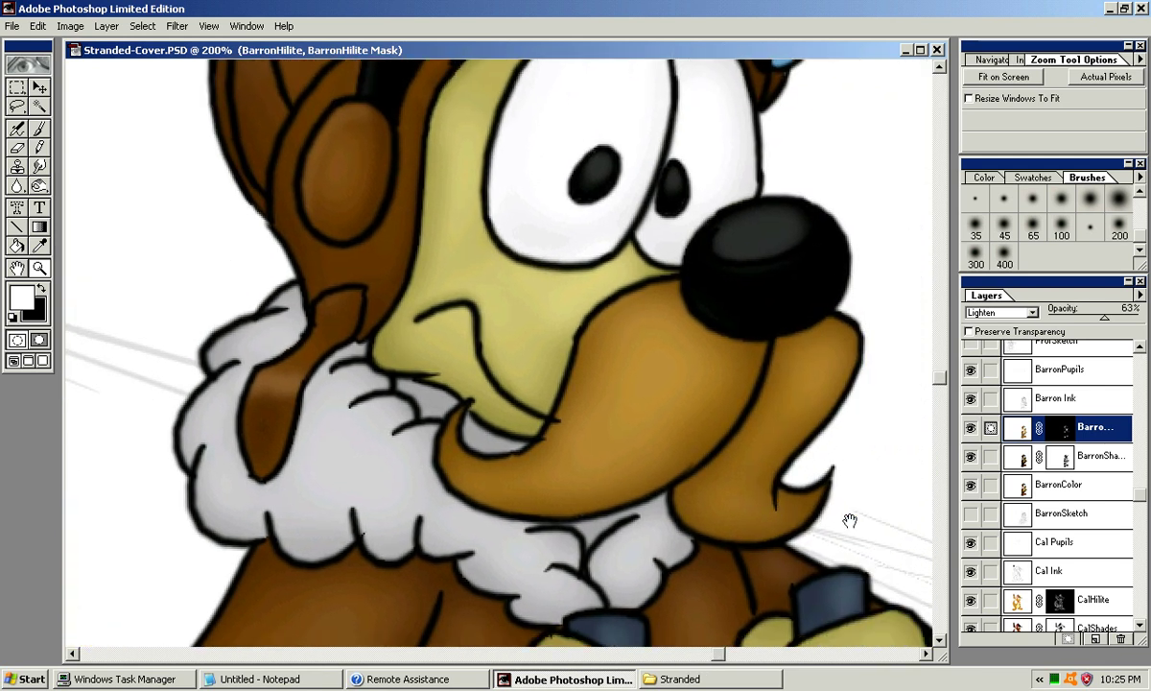
{"action": "left_click_drag", "start_coordinate": [850, 521], "coordinate": [867, 490]}
{"action": "scroll", "coordinate": [850, 521], "scroll_direction": "down", "scroll_amount": 3}
{"action": "scroll", "coordinate": [850, 521], "scroll_direction": "left", "scroll_amount": 5}
{"action": "scroll", "coordinate": [850, 521], "scroll_direction": "up", "scroll_amount": 1}
{"action": "scroll", "coordinate": [850, 521], "scroll_direction": "up", "scroll_amount": 4}
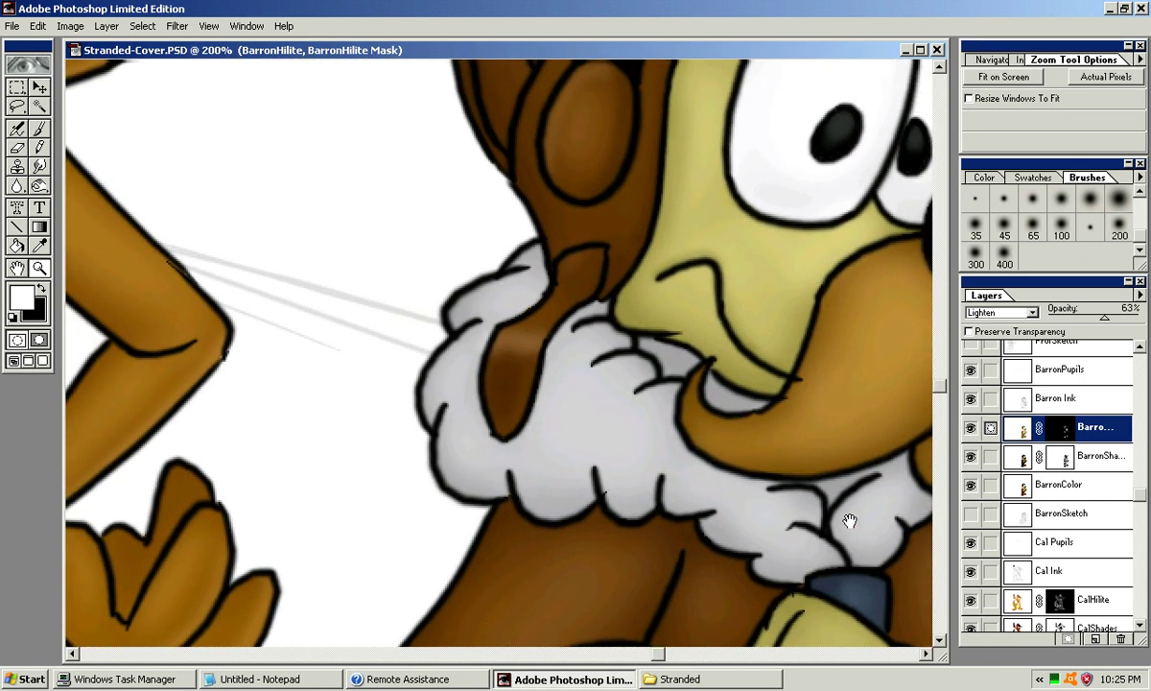
{"action": "scroll", "coordinate": [850, 521], "scroll_direction": "up", "scroll_amount": 4}
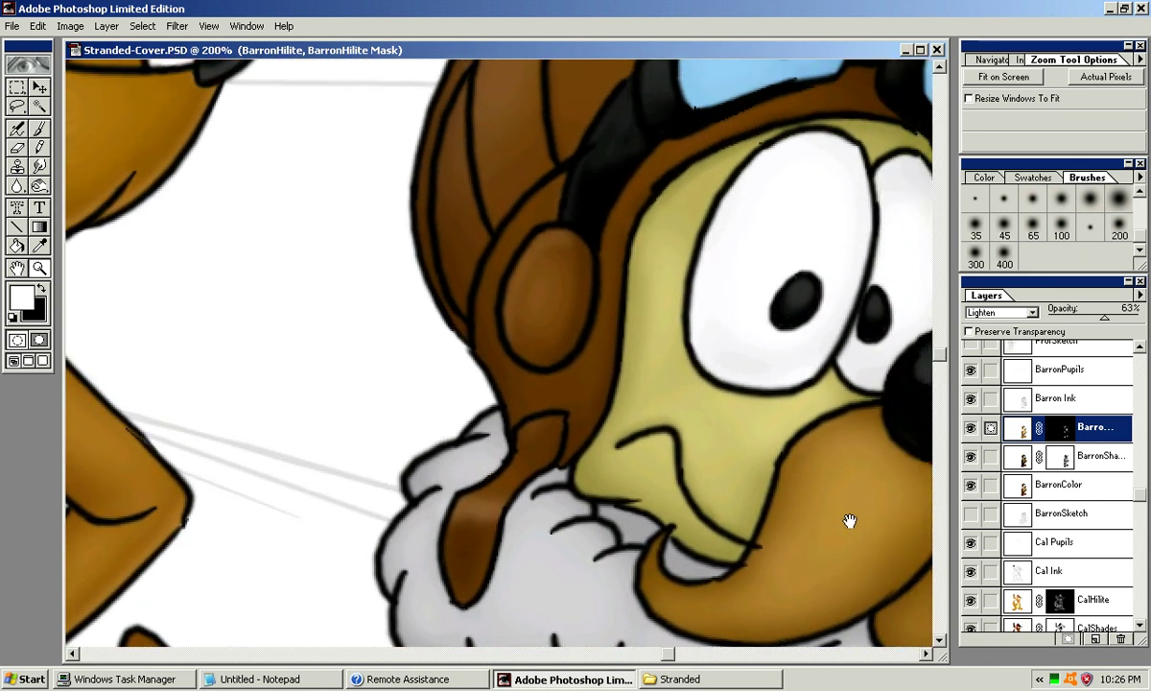
{"action": "scroll", "coordinate": [851, 521], "scroll_direction": "right", "scroll_amount": 4}
{"action": "scroll", "coordinate": [850, 521], "scroll_direction": "down", "scroll_amount": 7}
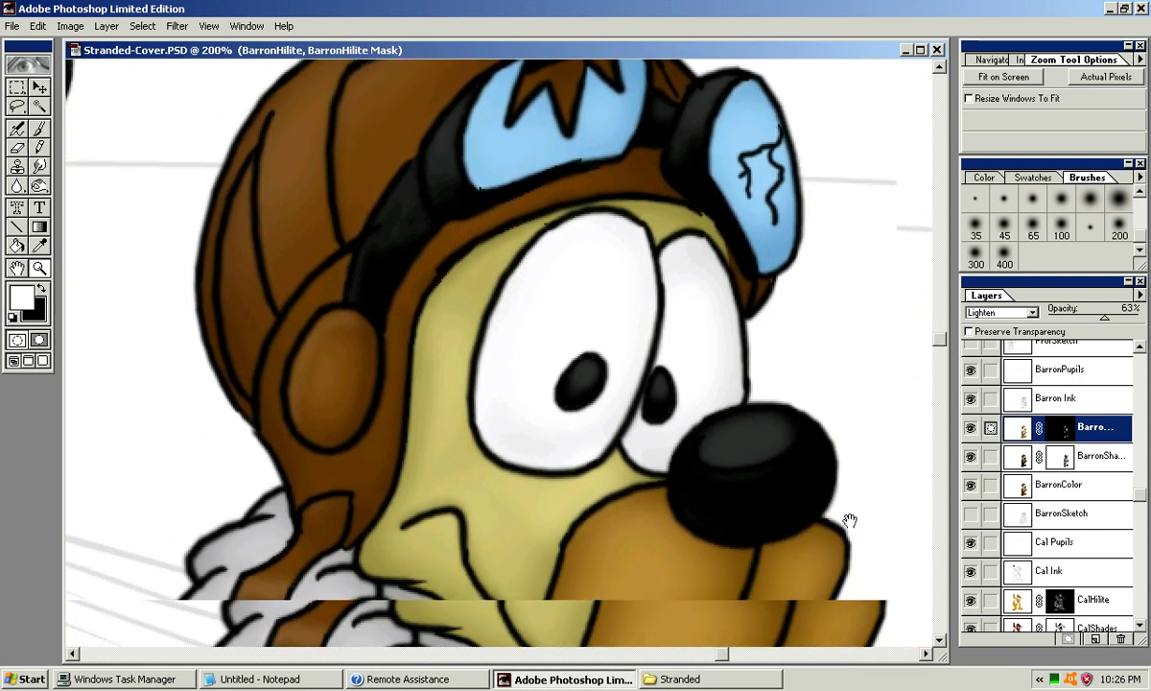
{"action": "scroll", "coordinate": [850, 521], "scroll_direction": "down", "scroll_amount": 4}
{"action": "scroll", "coordinate": [850, 521], "scroll_direction": "right", "scroll_amount": 1}
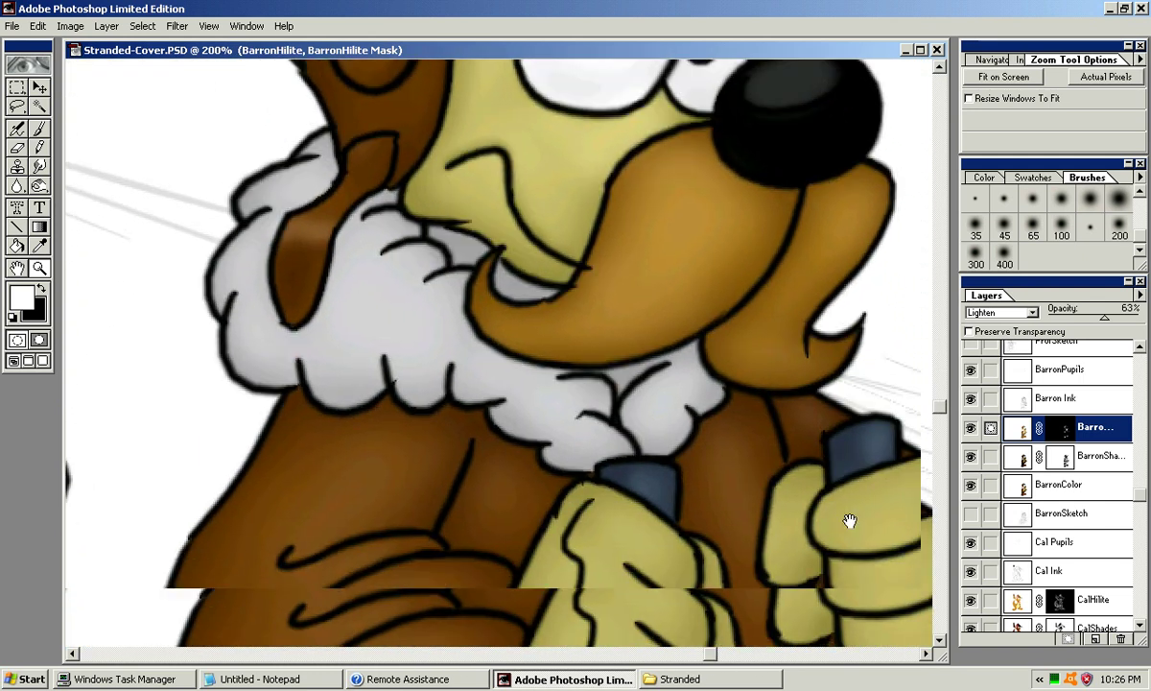
{"action": "key", "text": "ctrl+minus"}
{"action": "key", "text": "ctrl+minus"}
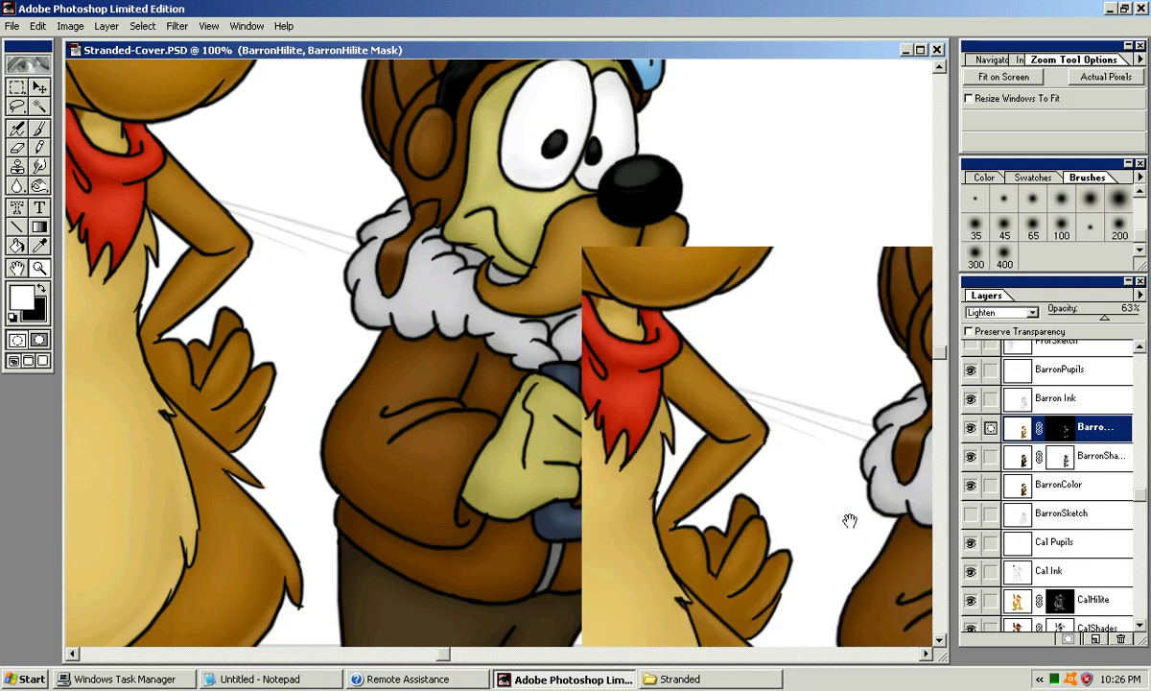
{"action": "scroll", "coordinate": [850, 521], "scroll_direction": "up", "scroll_amount": 1}
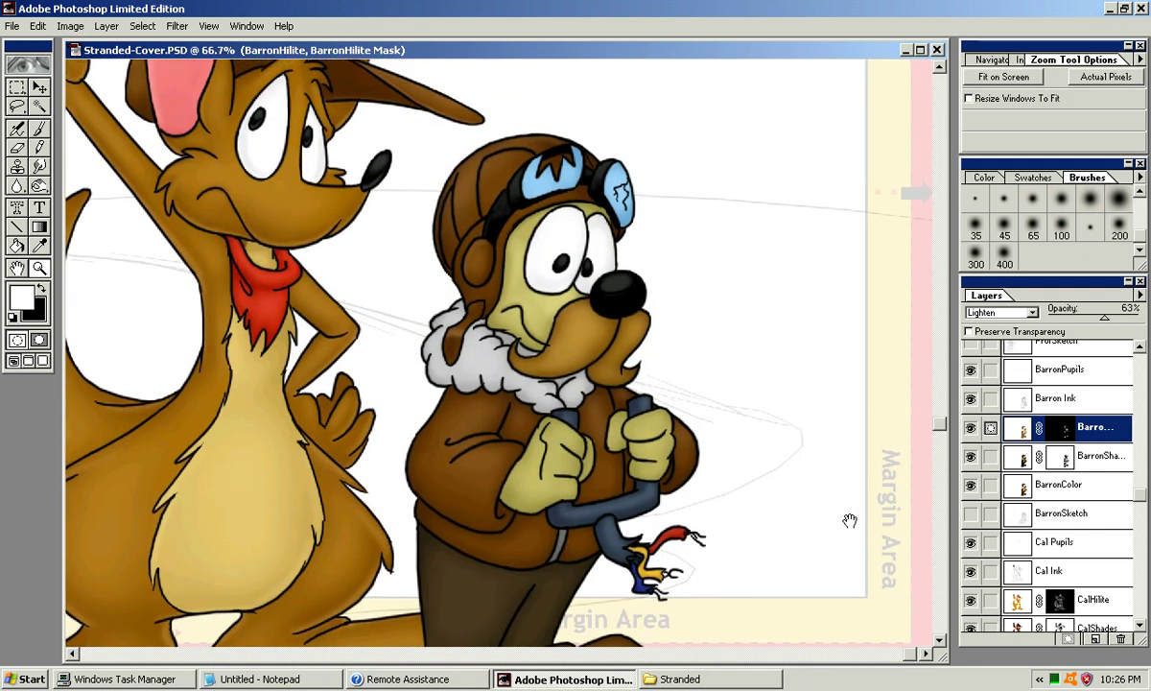
{"action": "key", "text": "ctrl+plus"}
{"action": "key", "text": "ctrl+plus"}
{"action": "left_click_drag", "start_coordinate": [851, 521], "coordinate": [834, 543]}
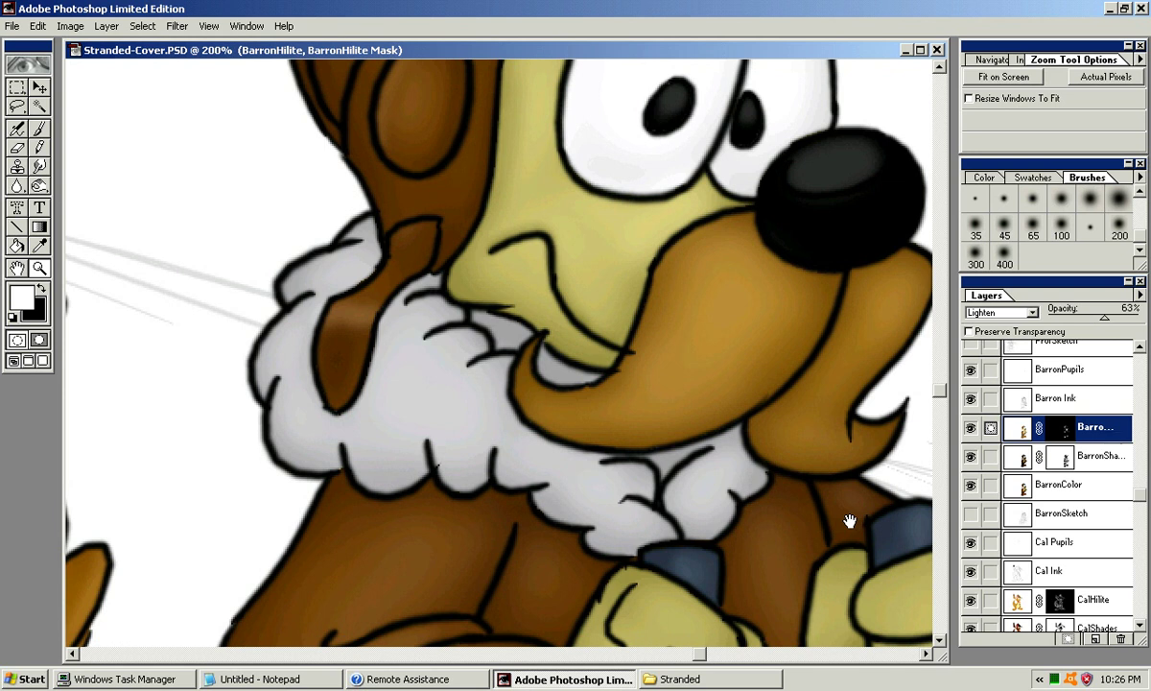
Step: Airbrush soft highlights onto the pilot's cheek and muzzle with a larger soft brush at 50% pressure
{"action": "key", "text": "j"}
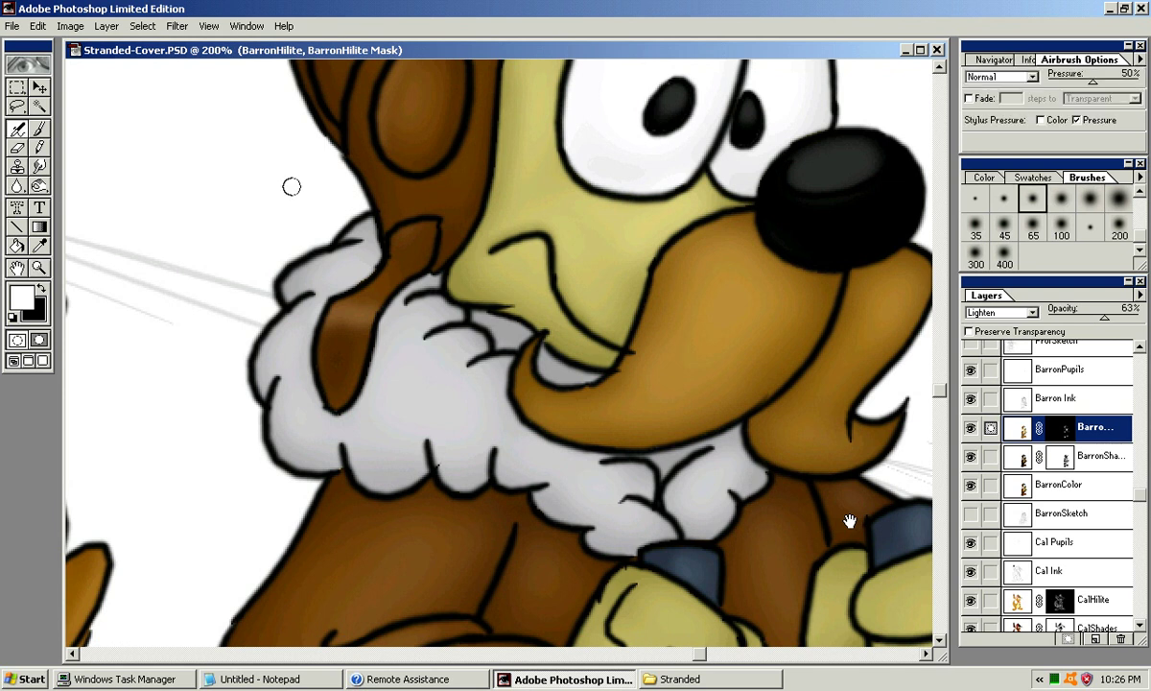
{"action": "key", "text": "bracketright"}
{"action": "key", "text": "bracketright"}
{"action": "key", "text": "bracketright"}
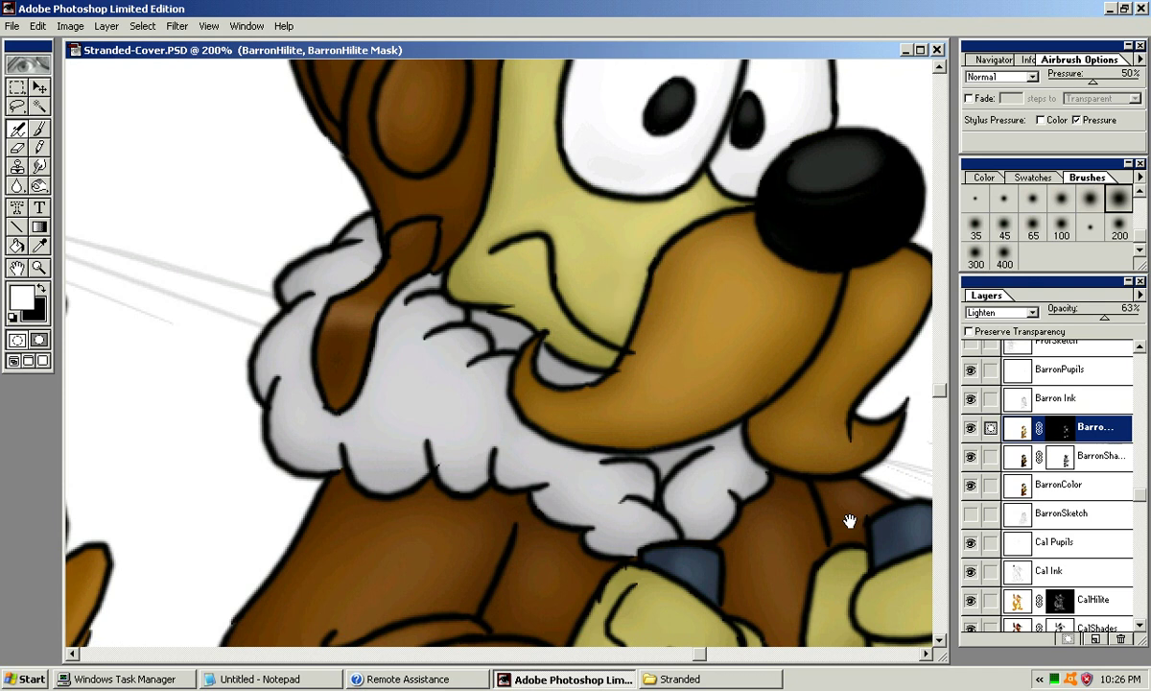
{"action": "left_click_drag", "start_coordinate": [629, 281], "coordinate": [617, 310]}
{"action": "key", "text": "ctrl+minus"}
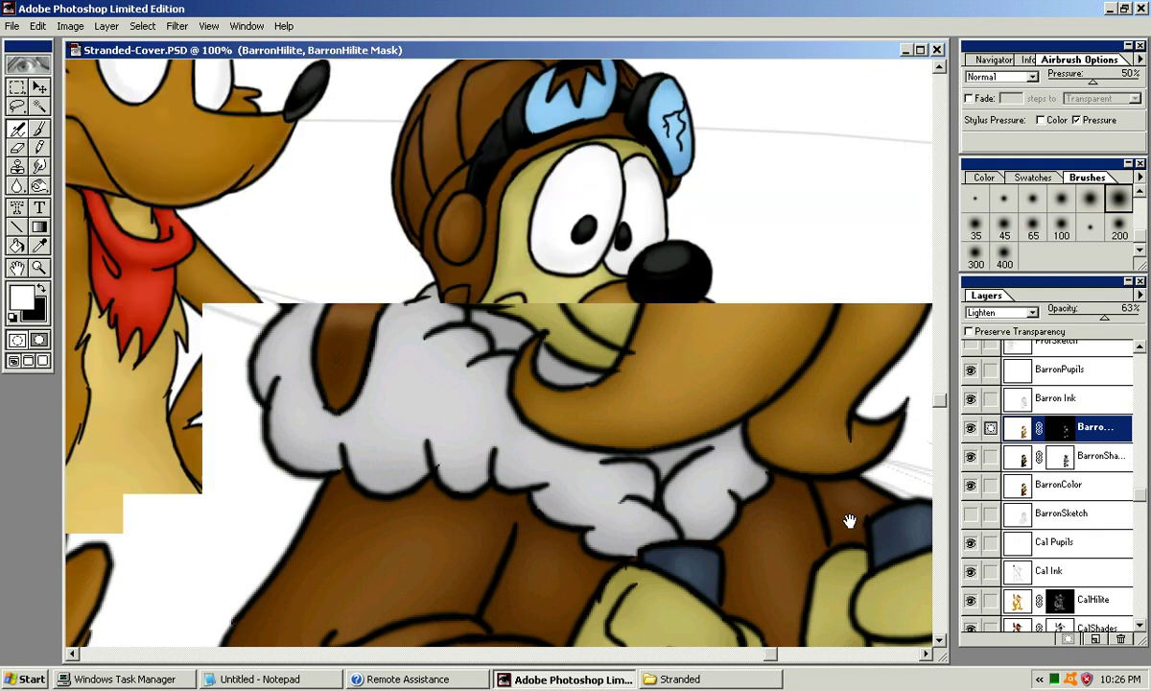
{"action": "left_click_drag", "start_coordinate": [651, 241], "coordinate": [655, 283]}
{"action": "left_click_drag", "start_coordinate": [597, 361], "coordinate": [664, 263]}
{"action": "mouse_move", "coordinate": [850, 521]}
{"action": "left_mouse_down"}
{"action": "mouse_move", "coordinate": [896, 452]}
{"action": "mouse_move", "coordinate": [906, 398]}
{"action": "mouse_move", "coordinate": [844, 513]}
{"action": "mouse_move", "coordinate": [824, 339]}
{"action": "mouse_move", "coordinate": [860, 466]}
{"action": "mouse_move", "coordinate": [818, 689]}
{"action": "mouse_move", "coordinate": [850, 573]}
{"action": "mouse_move", "coordinate": [871, 595]}
{"action": "mouse_move", "coordinate": [942, 606]}
{"action": "mouse_move", "coordinate": [877, 503]}
{"action": "mouse_move", "coordinate": [915, 490]}
{"action": "mouse_move", "coordinate": [847, 534]}
{"action": "left_mouse_up"}
{"action": "key", "text": "ctrl+minus"}
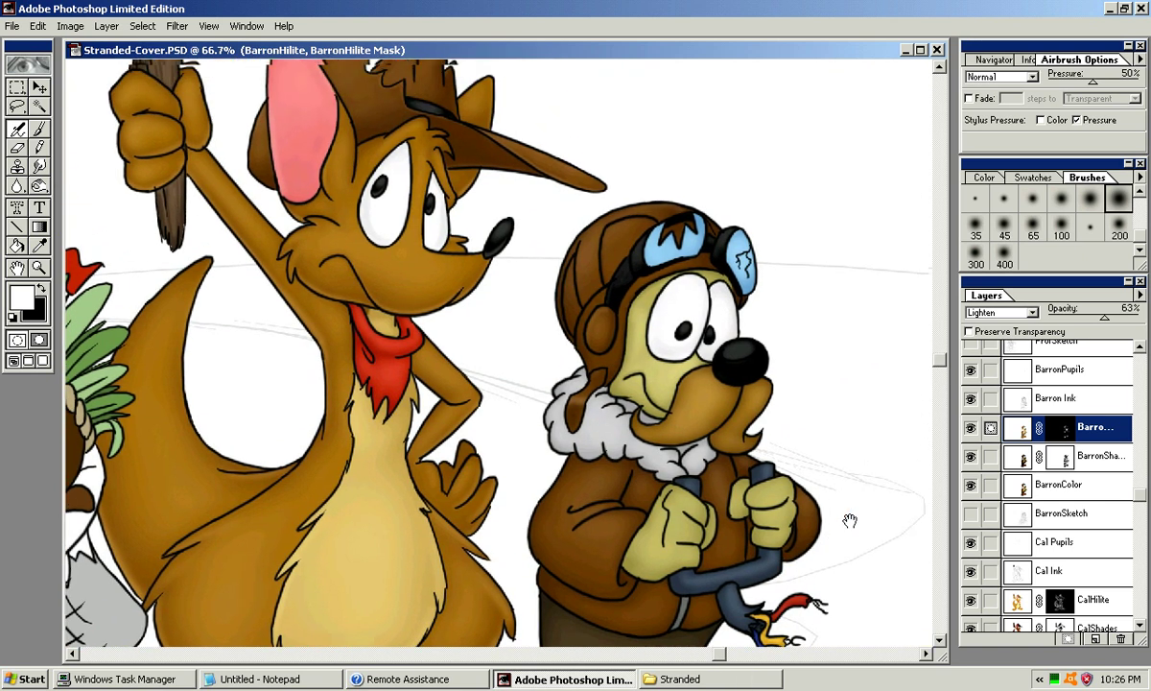
Step: Airbrush a thin highlight along the curved seam at the side of the brown helmet with a smaller soft brush
{"action": "key", "text": "ctrl+plus"}
{"action": "key", "text": "ctrl+plus"}
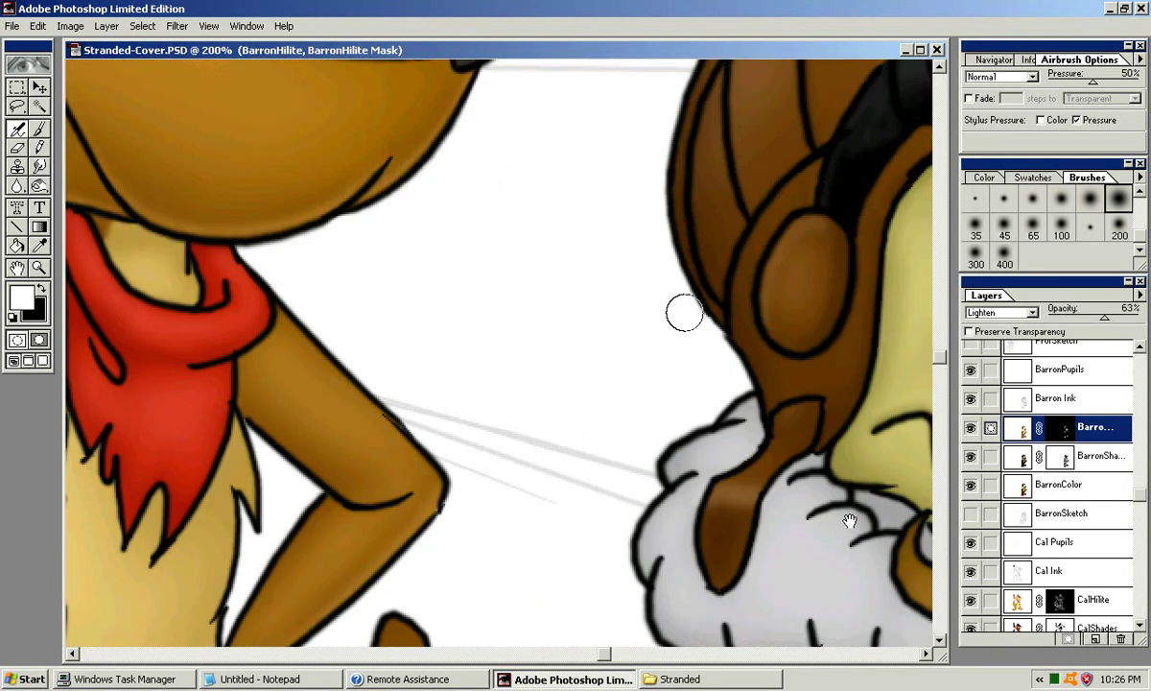
{"action": "mouse_move", "coordinate": [850, 521]}
{"action": "left_mouse_down"}
{"action": "mouse_move", "coordinate": [778, 635]}
{"action": "mouse_move", "coordinate": [711, 689]}
{"action": "mouse_move", "coordinate": [805, 607]}
{"action": "left_mouse_up"}
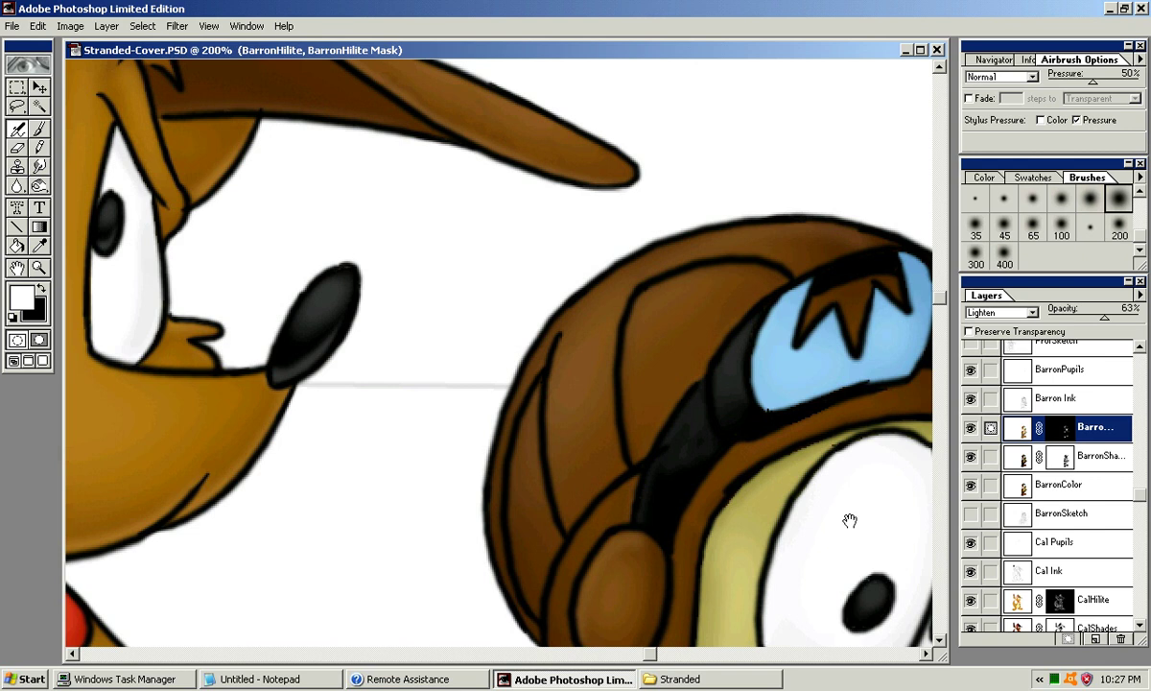
{"action": "key", "text": "ctrl+minus"}
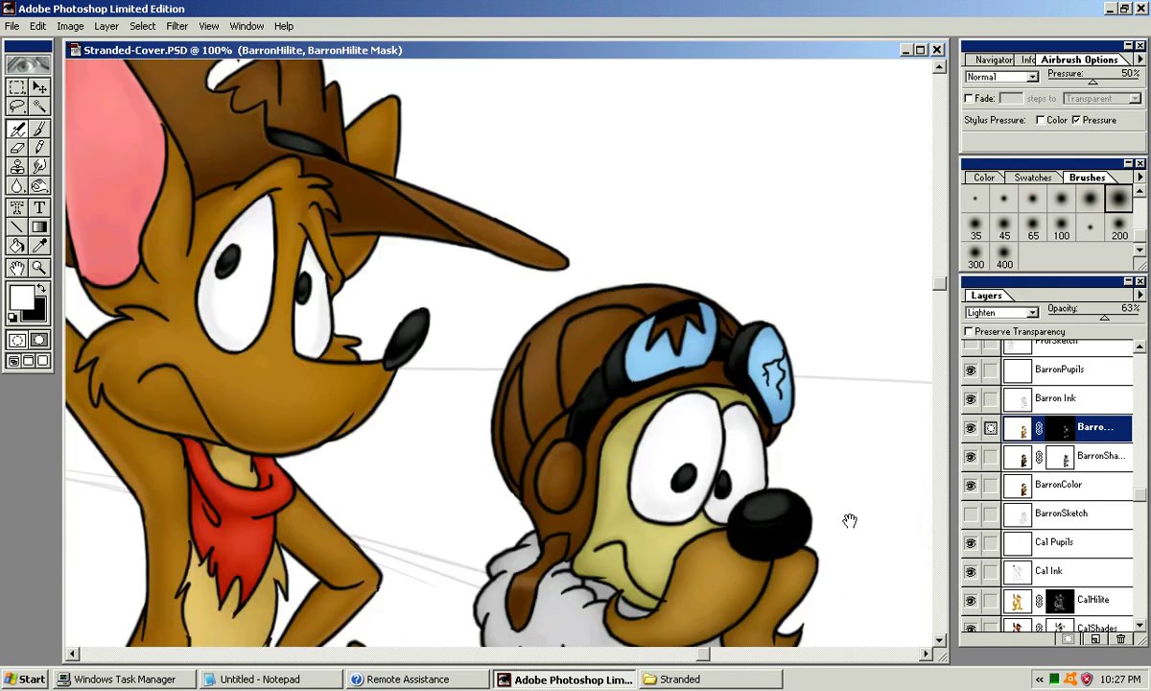
{"action": "key", "text": "ctrl+plus"}
{"action": "key", "text": "ctrl+plus"}
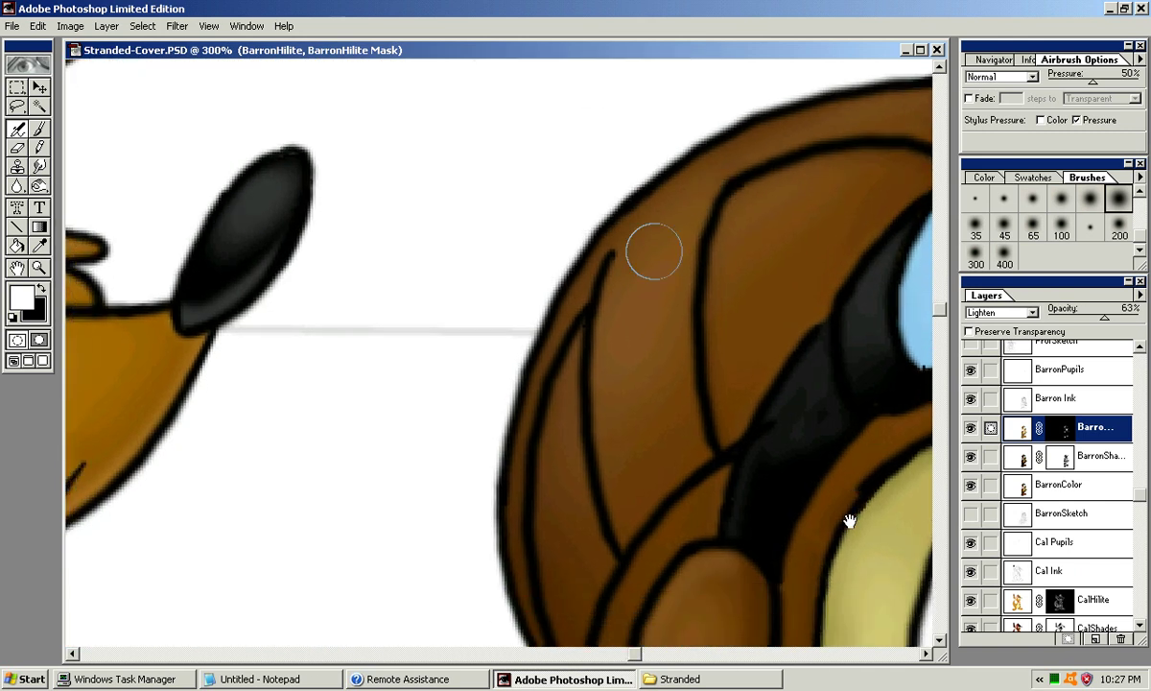
{"action": "left_click", "coordinate": [1033, 198]}
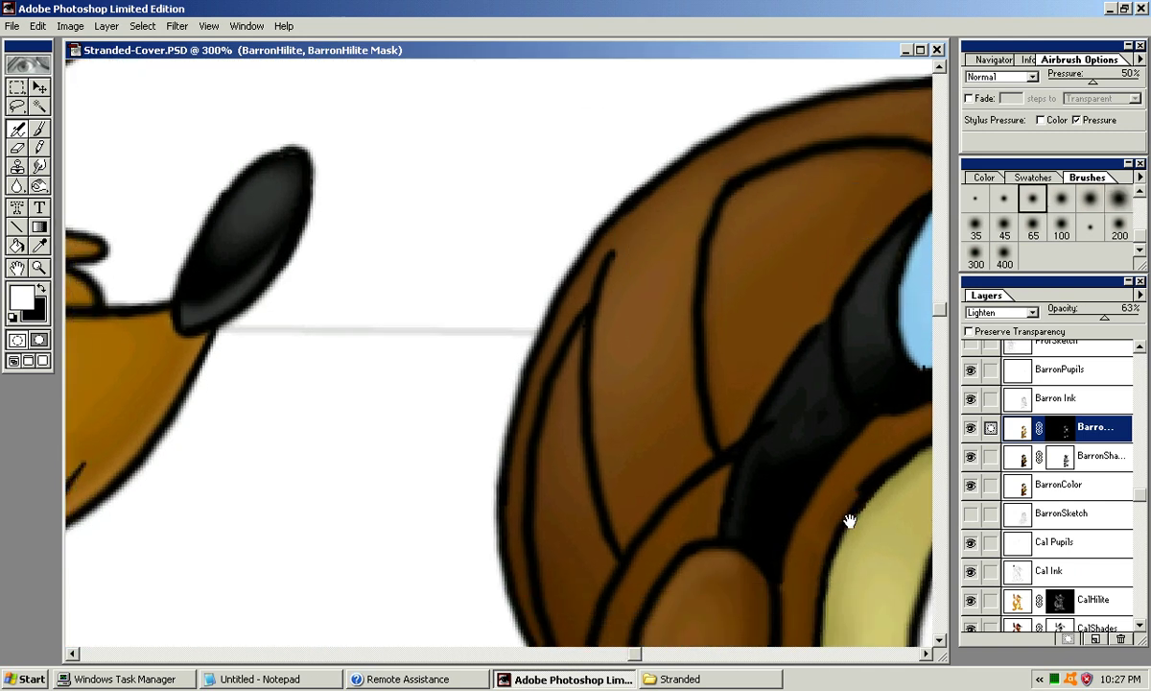
{"action": "left_click", "coordinate": [1003, 198]}
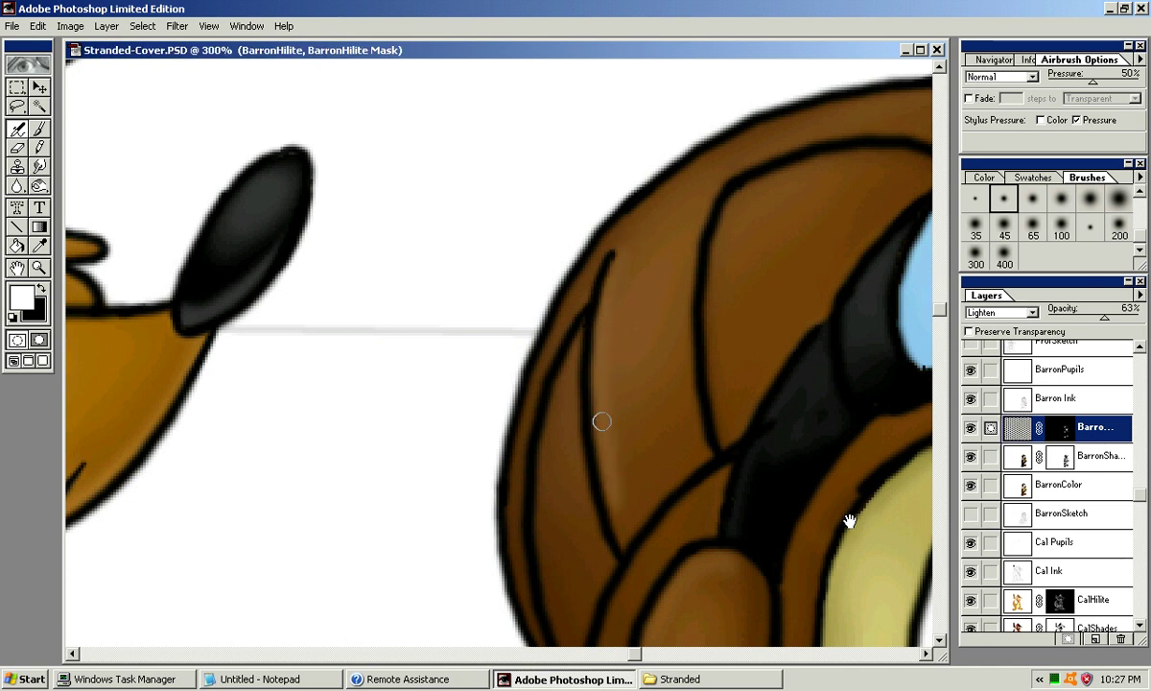
Step: Airbrush a highlight along the crown of the helmet above the goggles
{"action": "scroll", "coordinate": [618, 424], "scroll_direction": "down", "scroll_amount": 3}
{"action": "mouse_move", "coordinate": [721, 63]}
{"action": "left_mouse_down"}
{"action": "mouse_move", "coordinate": [635, 205]}
{"action": "mouse_move", "coordinate": [551, 301]}
{"action": "mouse_move", "coordinate": [720, 233]}
{"action": "left_mouse_up"}
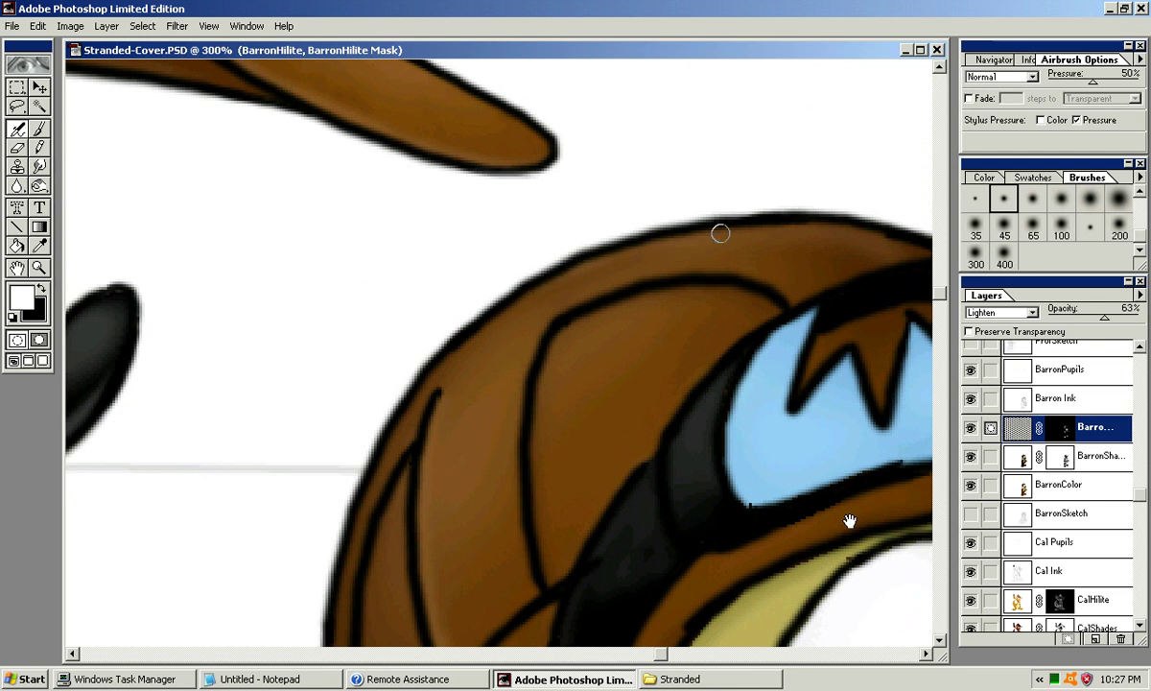
{"action": "scroll", "coordinate": [830, 234], "scroll_direction": "right", "scroll_amount": 5}
{"action": "left_click_drag", "start_coordinate": [641, 248], "coordinate": [714, 261]}
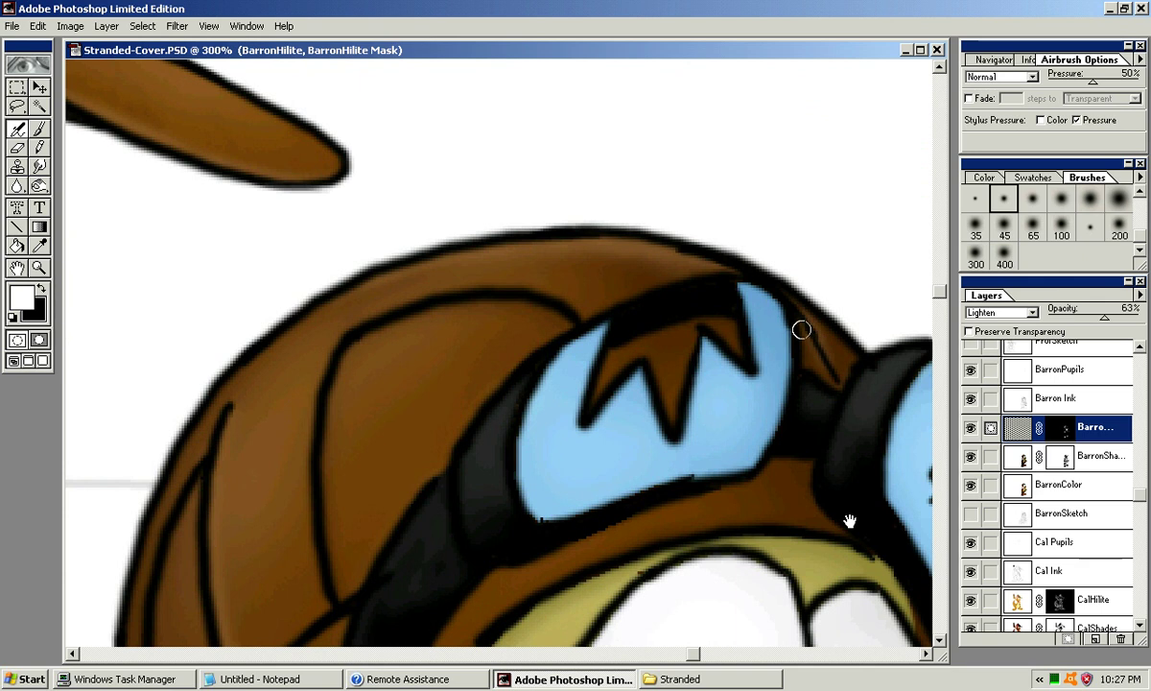
Step: Add highlight strokes along the helmet's upper back edge, just inside its outline
{"action": "left_click_drag", "start_coordinate": [851, 521], "coordinate": [1045, 473]}
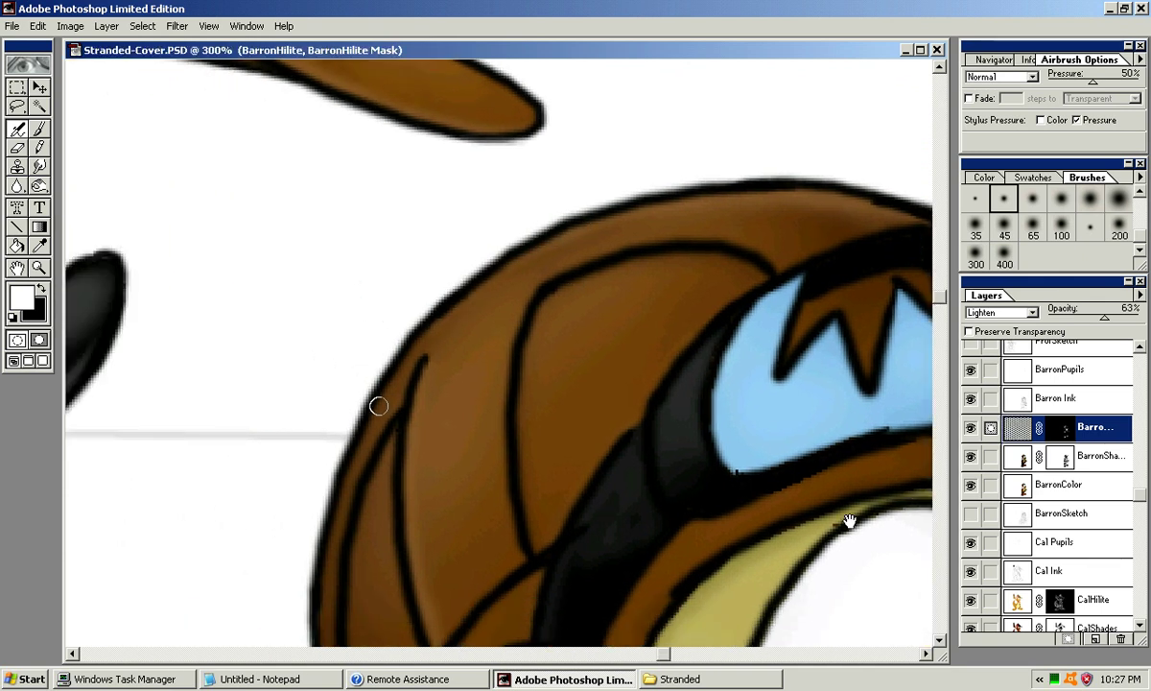
{"action": "left_click_drag", "start_coordinate": [461, 298], "coordinate": [636, 198]}
{"action": "left_click_drag", "start_coordinate": [445, 314], "coordinate": [617, 206]}
{"action": "left_click_drag", "start_coordinate": [854, 212], "coordinate": [666, 101]}
{"action": "left_click_drag", "start_coordinate": [518, 231], "coordinate": [591, 194]}
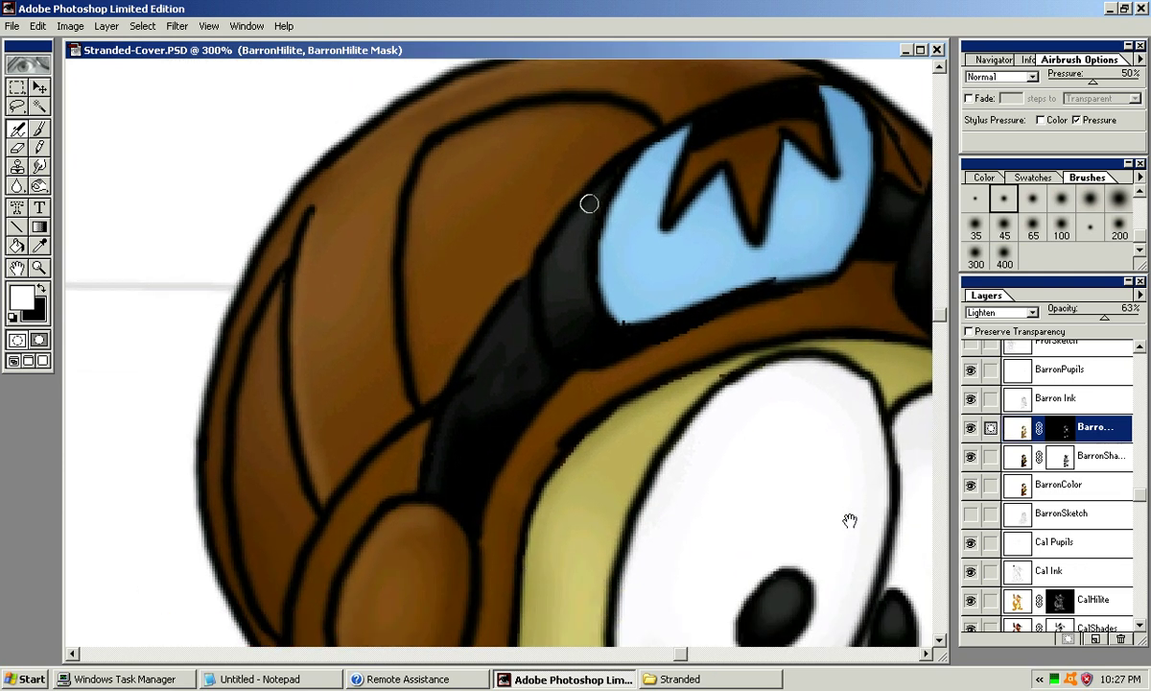
Step: Try an airbrushed highlight along the helmet rim above the pilot's eye, then undo the stroke
{"action": "key", "text": "ctrl+minus"}
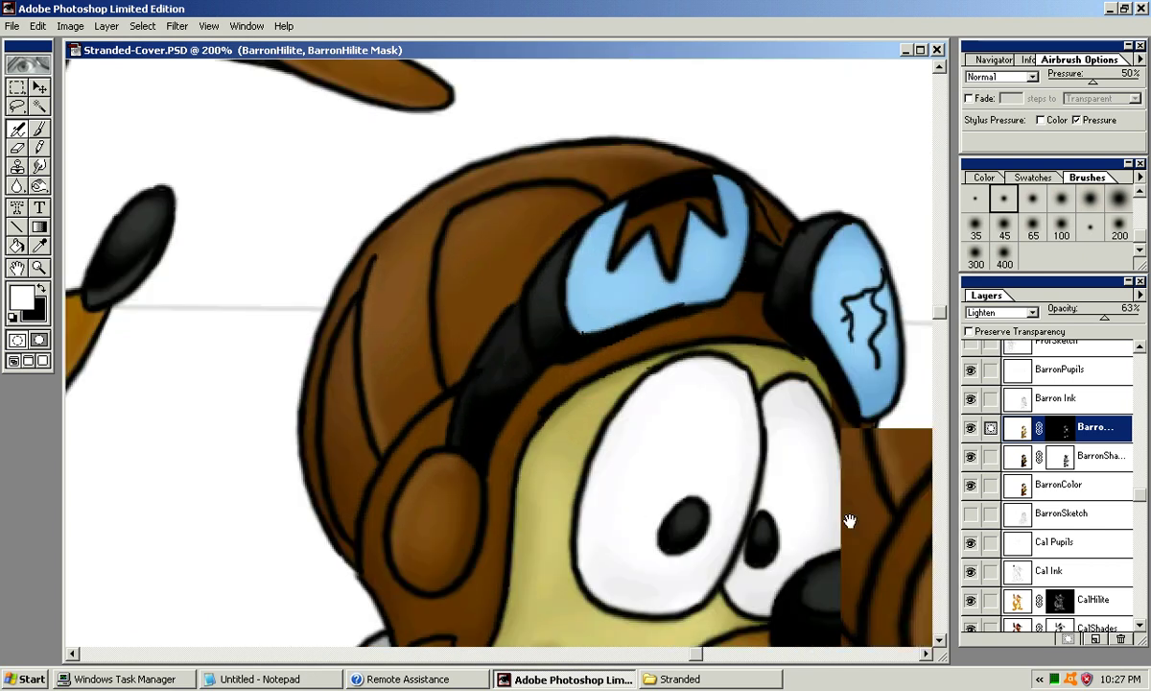
{"action": "left_click_drag", "start_coordinate": [545, 405], "coordinate": [535, 276]}
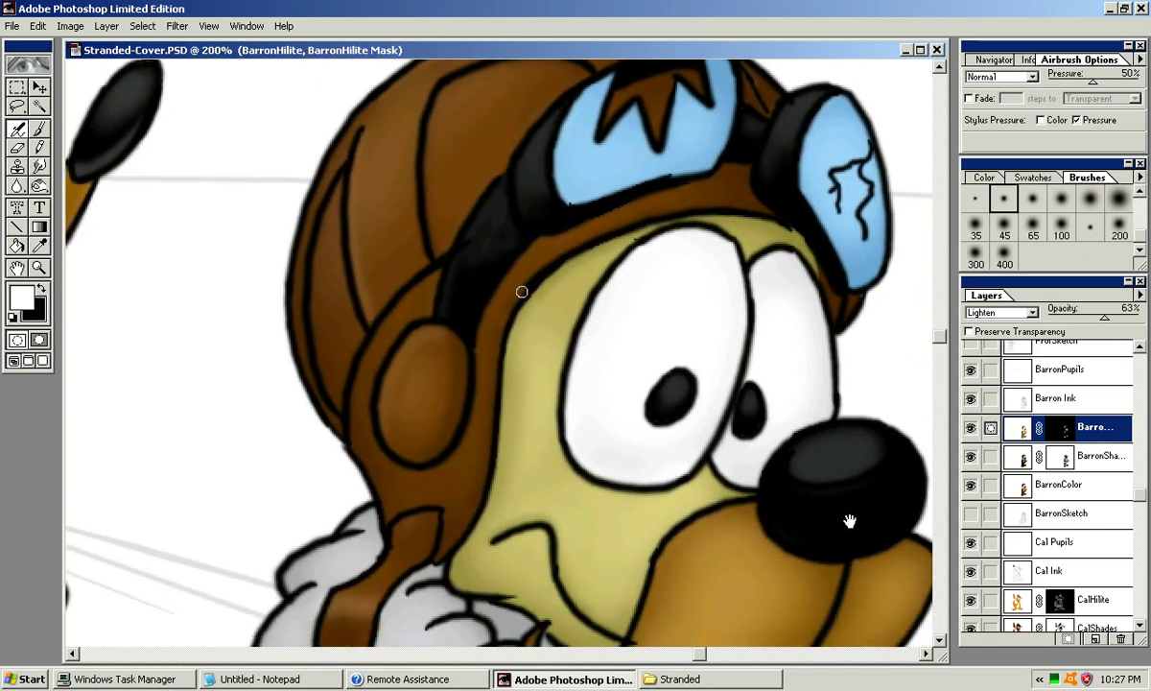
{"action": "left_click_drag", "start_coordinate": [602, 322], "coordinate": [576, 246]}
{"action": "left_click_drag", "start_coordinate": [722, 346], "coordinate": [690, 281]}
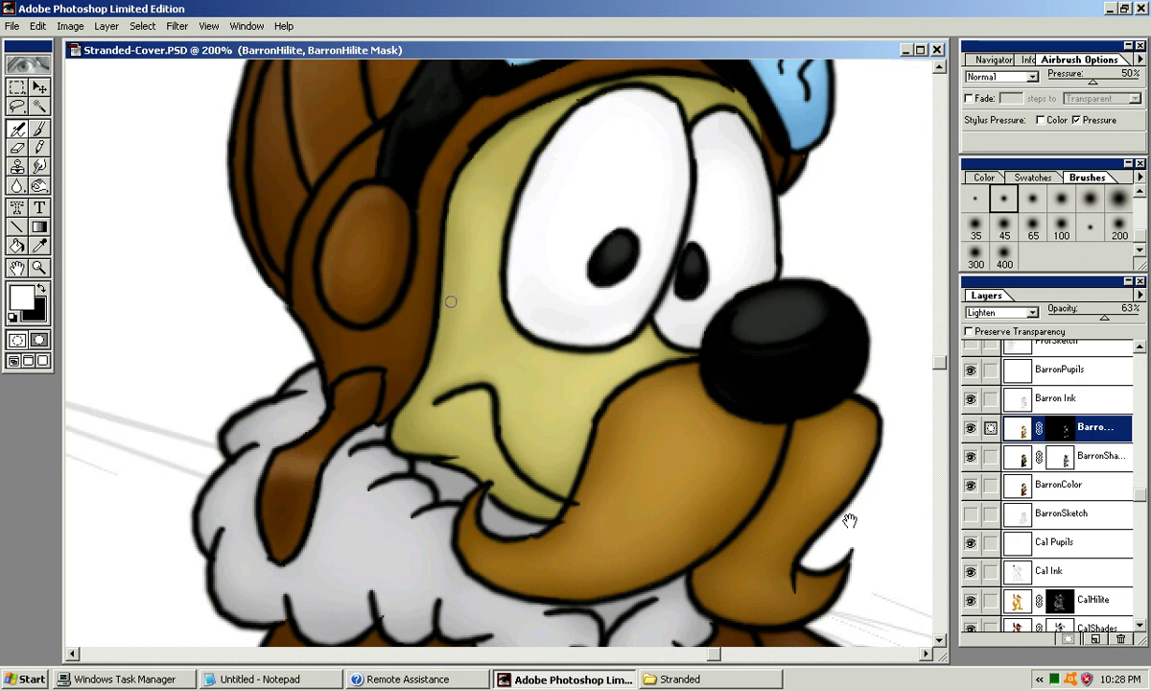
{"action": "left_click_drag", "start_coordinate": [473, 243], "coordinate": [443, 363]}
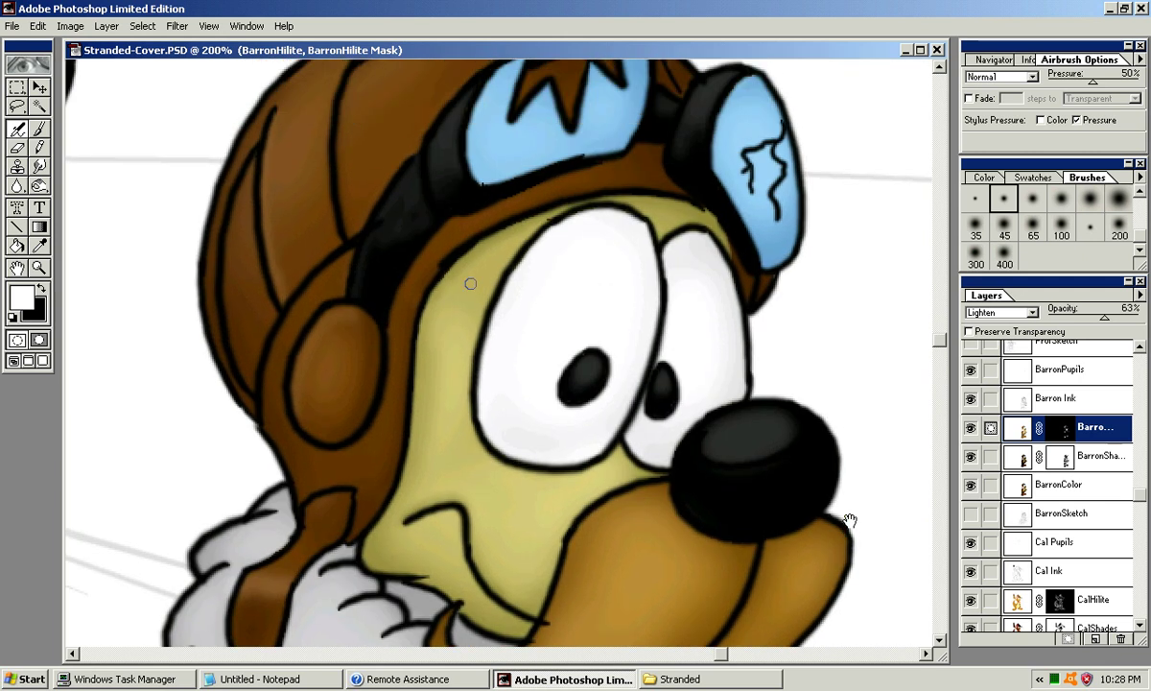
{"action": "key", "text": "x"}
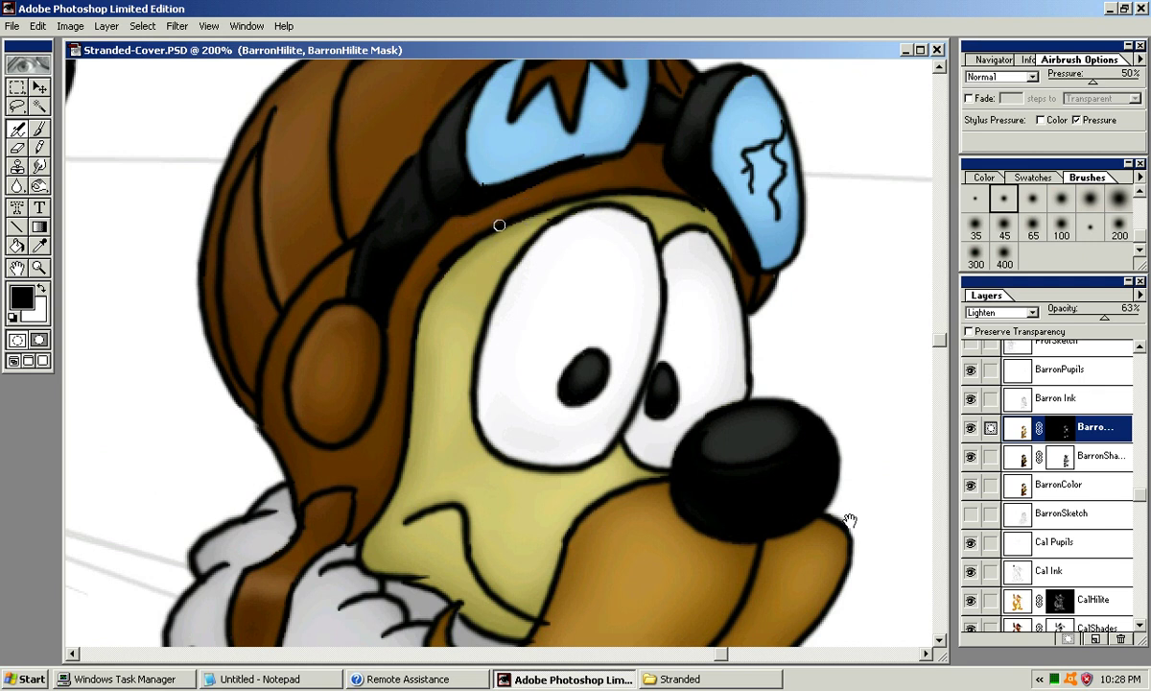
{"action": "key", "text": "x"}
{"action": "left_click_drag", "start_coordinate": [449, 260], "coordinate": [568, 190]}
{"action": "key", "text": "ctrl+z"}
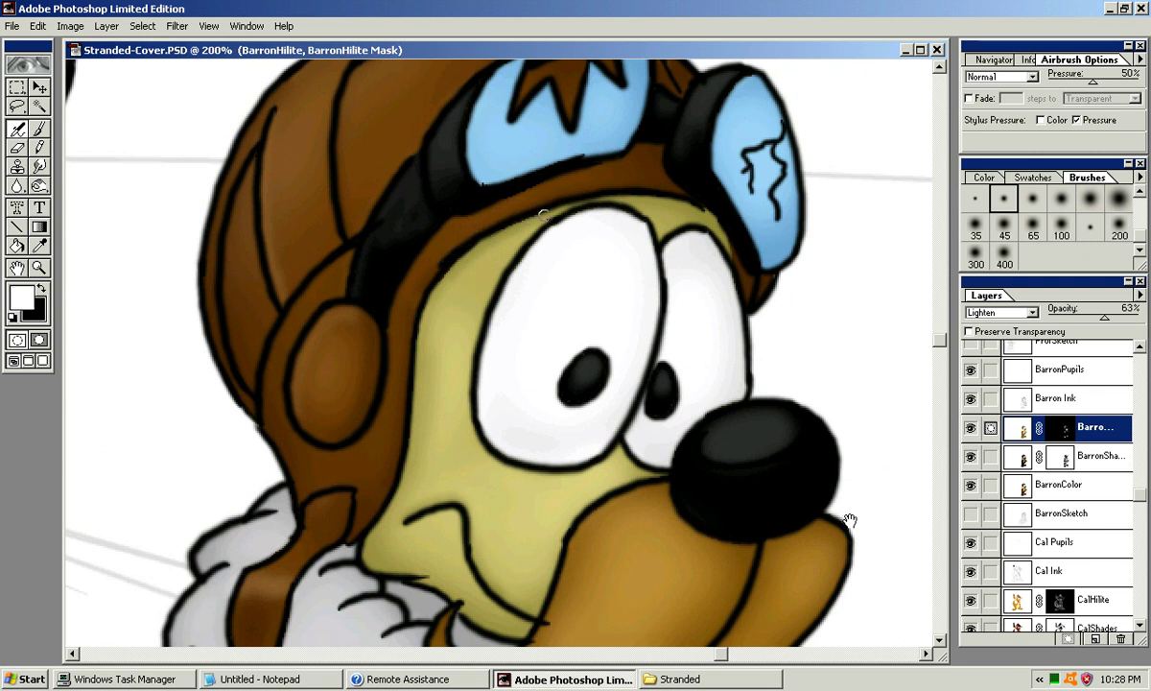
Step: Try several highlight strokes down the outer edge of the helmet's ear flap, undoing each one
{"action": "mouse_move", "coordinate": [754, 523]}
{"action": "left_mouse_down"}
{"action": "mouse_move", "coordinate": [850, 521]}
{"action": "mouse_move", "coordinate": [858, 509]}
{"action": "left_mouse_up"}
{"action": "left_click_drag", "start_coordinate": [434, 250], "coordinate": [360, 396]}
{"action": "key", "text": "ctrl+z"}
{"action": "left_click_drag", "start_coordinate": [453, 233], "coordinate": [366, 406]}
{"action": "key", "text": "ctrl+z"}
{"action": "mouse_move", "coordinate": [456, 235]}
{"action": "left_mouse_down"}
{"action": "mouse_move", "coordinate": [374, 358]}
{"action": "mouse_move", "coordinate": [371, 394]}
{"action": "mouse_move", "coordinate": [383, 322]}
{"action": "mouse_move", "coordinate": [369, 409]}
{"action": "left_mouse_up"}
{"action": "key", "text": "ctrl+z"}
{"action": "left_click_drag", "start_coordinate": [484, 92], "coordinate": [437, 215]}
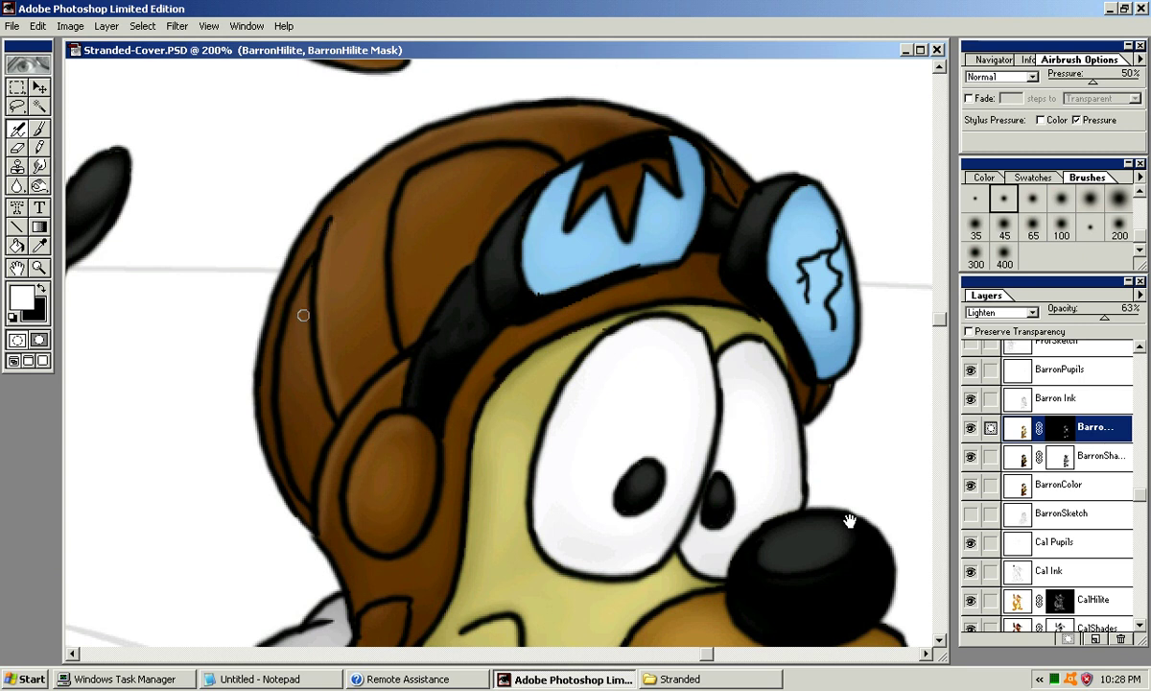
Step: Try highlight strokes down the helmet's narrow rear panel with different brush sizes, undoing each stroke
{"action": "left_click_drag", "start_coordinate": [303, 273], "coordinate": [283, 420]}
{"action": "key", "text": "ctrl+z"}
{"action": "left_click", "coordinate": [1005, 227]}
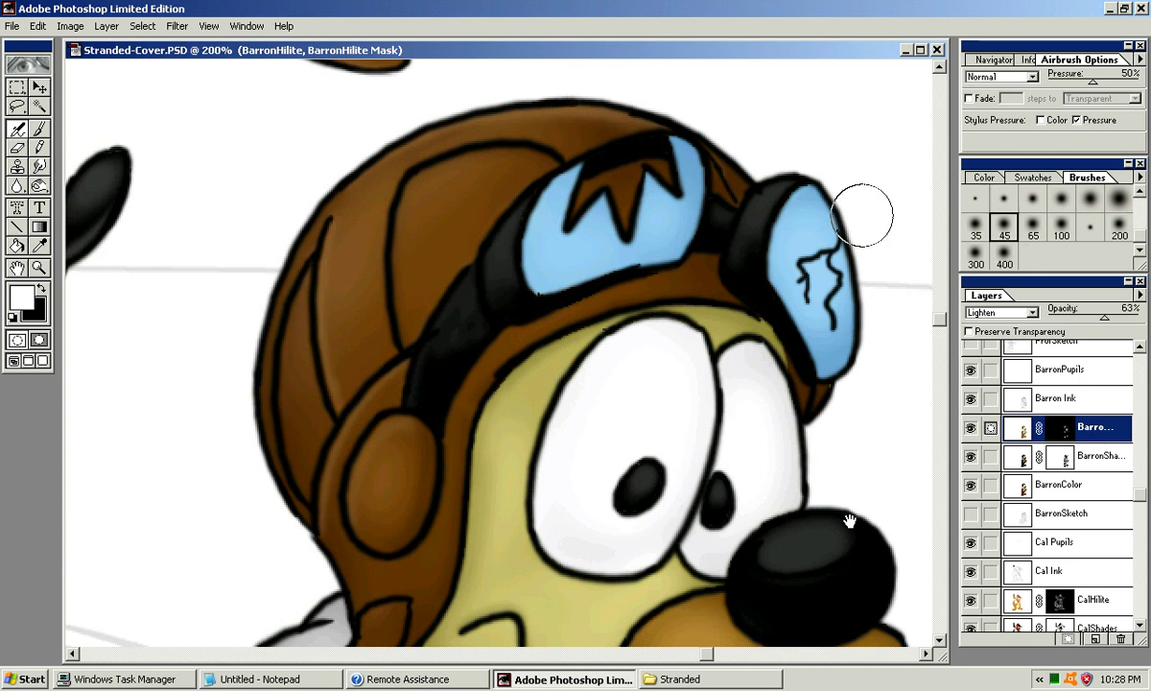
{"action": "left_click", "coordinate": [976, 227]}
{"action": "left_click", "coordinate": [1062, 198]}
{"action": "left_click_drag", "start_coordinate": [308, 280], "coordinate": [290, 366]}
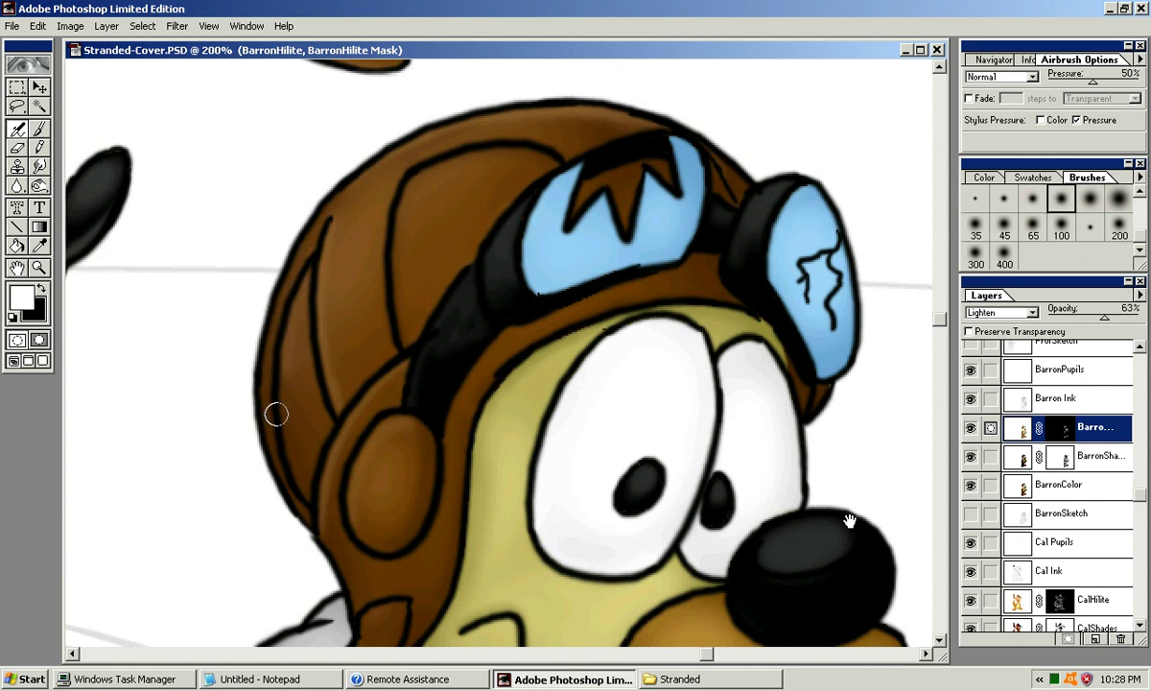
{"action": "key", "text": "ctrl+z"}
Step: Airbrush a highlight down the upper part of the helmet's rear panel and undo the second, longer pass
{"action": "left_click_drag", "start_coordinate": [309, 283], "coordinate": [288, 357]}
{"action": "mouse_move", "coordinate": [296, 315]}
{"action": "left_mouse_down"}
{"action": "mouse_move", "coordinate": [274, 397]}
{"action": "mouse_move", "coordinate": [286, 437]}
{"action": "left_mouse_up"}
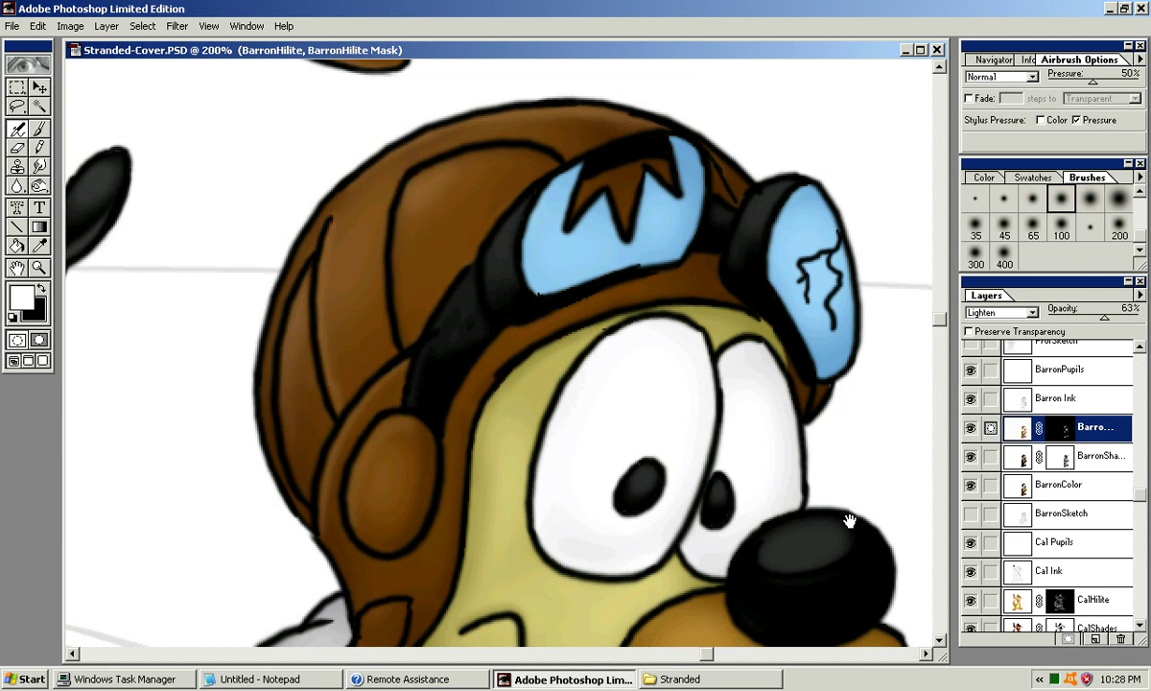
{"action": "key", "text": "ctrl+z"}
Step: Airbrush soft highlights with a larger brush just inside the upper edge of the helmet's large side panel
{"action": "left_click", "coordinate": [1119, 198]}
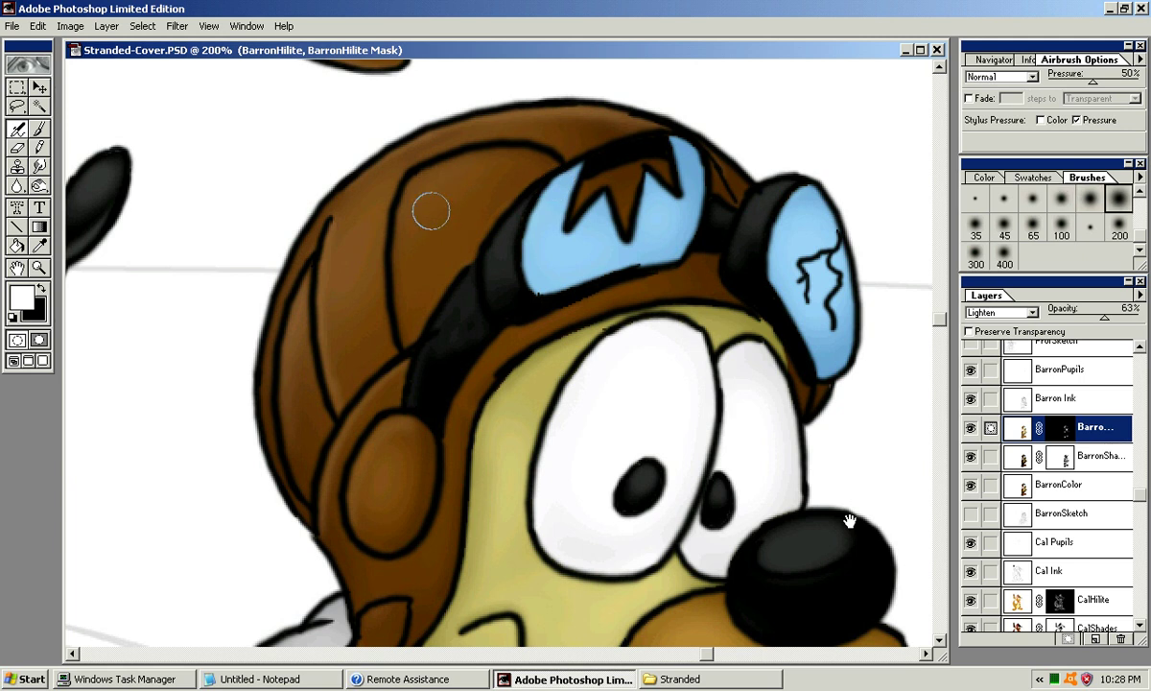
{"action": "left_click_drag", "start_coordinate": [407, 191], "coordinate": [403, 235]}
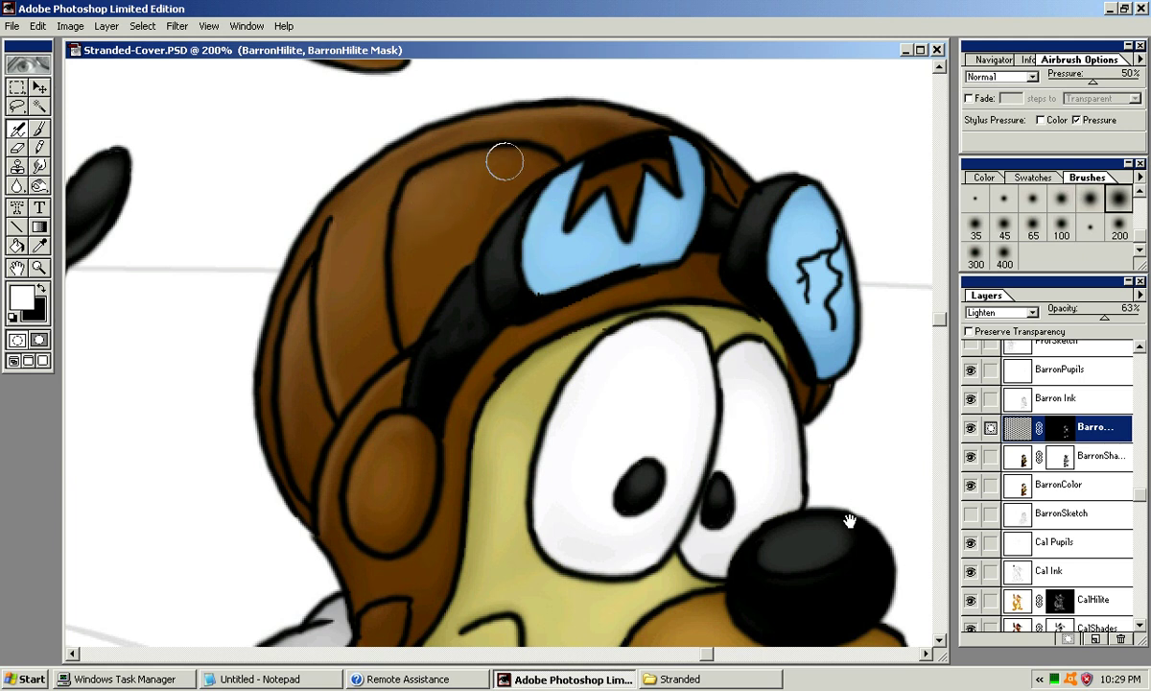
{"action": "left_click_drag", "start_coordinate": [493, 164], "coordinate": [666, 84]}
Step: Adjust the brush size and airbrush highlights down the ear flap's outer edge, from below the ear pad to the fur collar
{"action": "left_click_drag", "start_coordinate": [574, 347], "coordinate": [522, 272]}
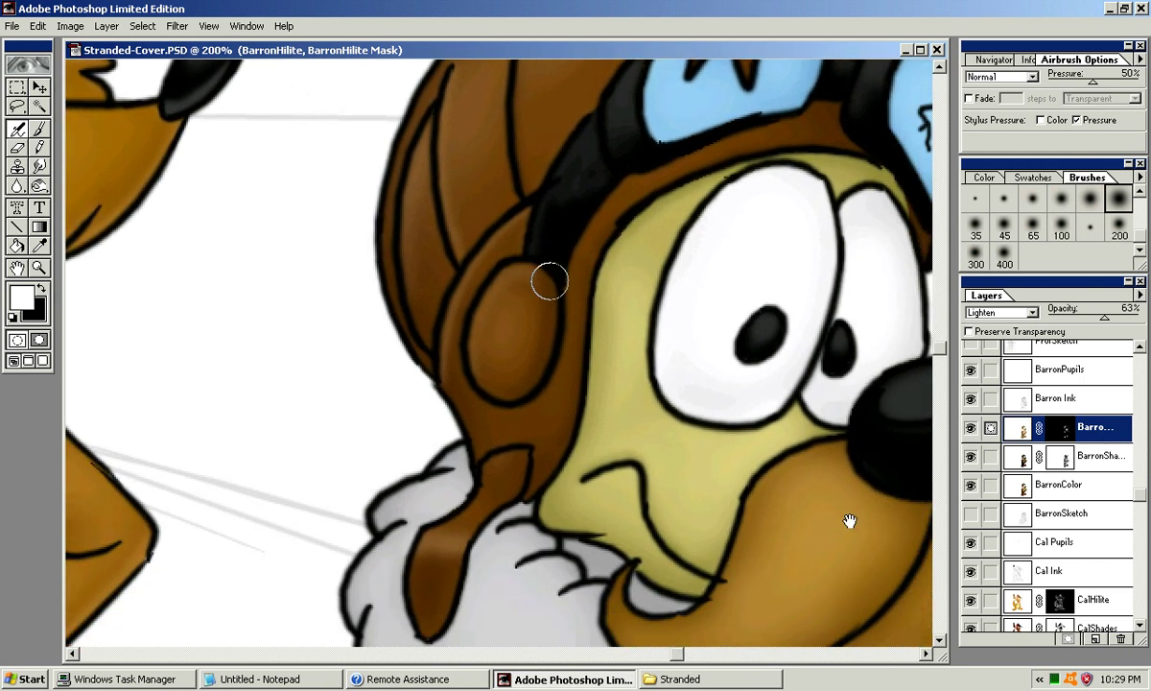
{"action": "key", "text": "bracketleft"}
{"action": "key", "text": "bracketleft"}
{"action": "key", "text": "bracketleft"}
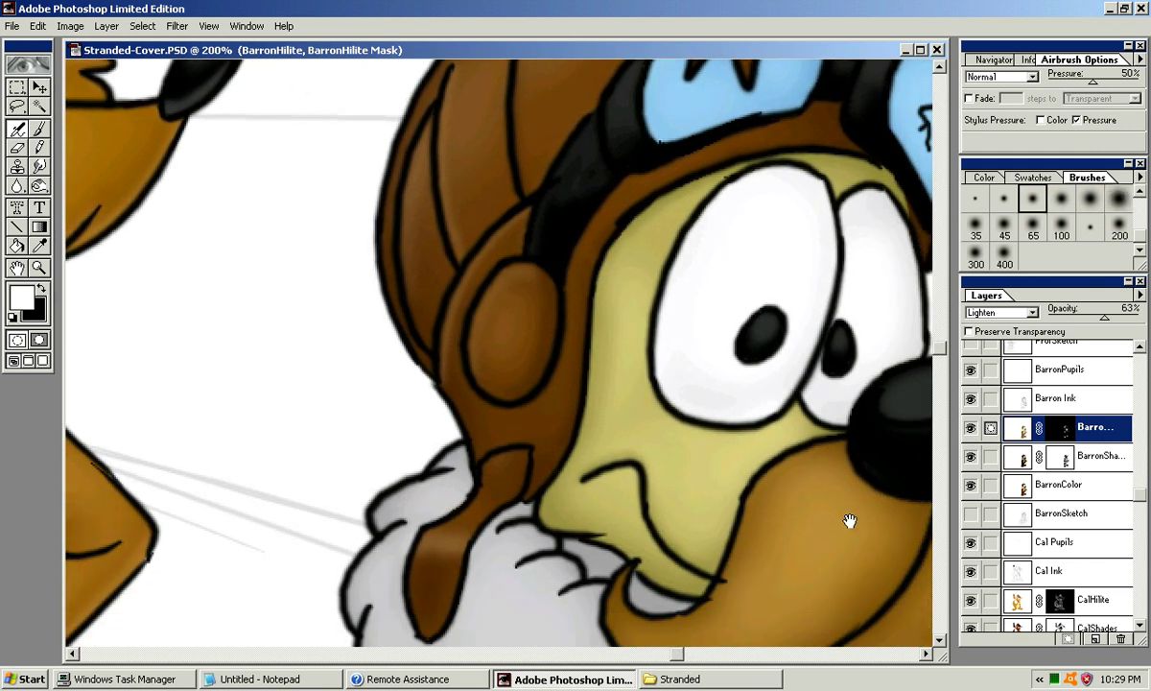
{"action": "key", "text": "bracketleft"}
{"action": "key", "text": "bracketright"}
{"action": "key", "text": "bracketright"}
{"action": "key", "text": "bracketleft"}
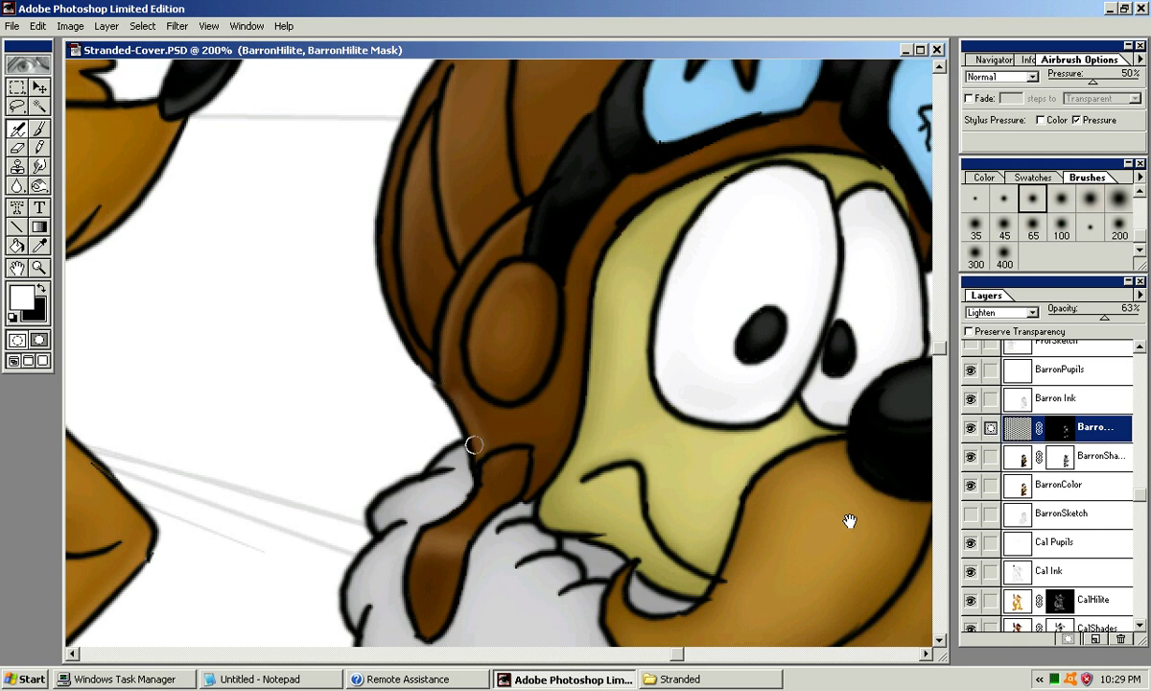
{"action": "key", "text": "bracketright"}
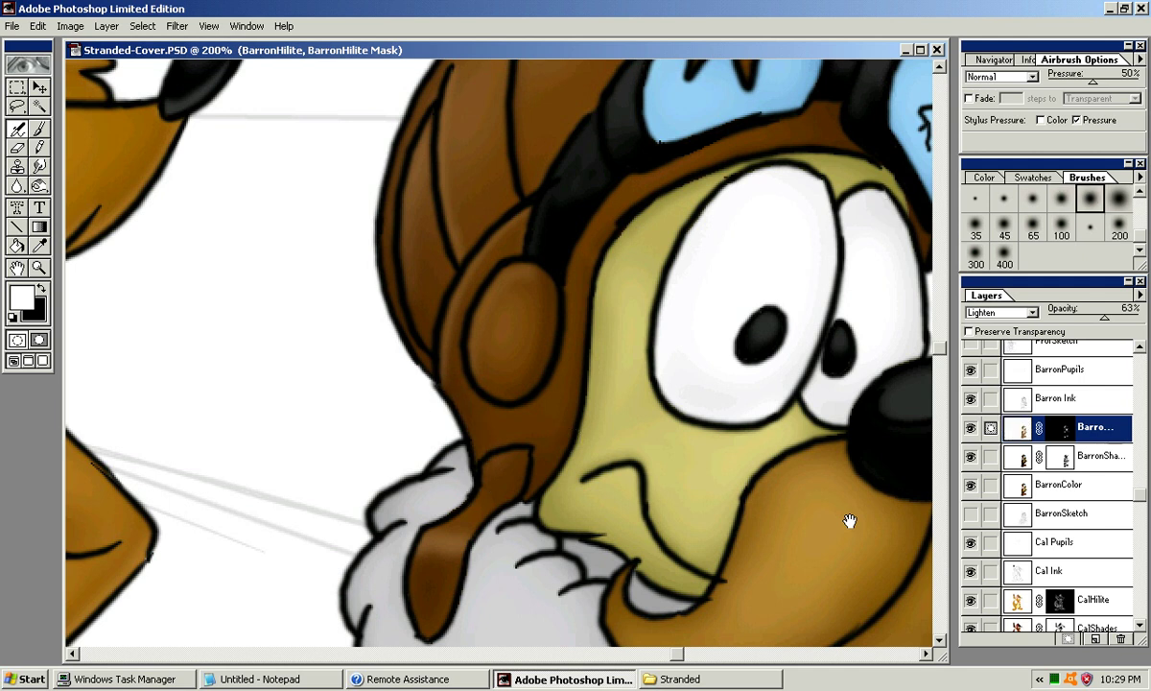
{"action": "key", "text": "bracketright"}
{"action": "key", "text": "bracketright"}
{"action": "key", "text": "bracketleft"}
{"action": "key", "text": "bracketleft"}
{"action": "key", "text": "bracketright"}
{"action": "key", "text": "bracketright"}
{"action": "key", "text": "bracketright"}
{"action": "key", "text": "bracketleft"}
{"action": "key", "text": "bracketleft"}
{"action": "key", "text": "bracketleft"}
{"action": "key", "text": "bracketleft"}
{"action": "left_click_drag", "start_coordinate": [449, 398], "coordinate": [470, 454]}
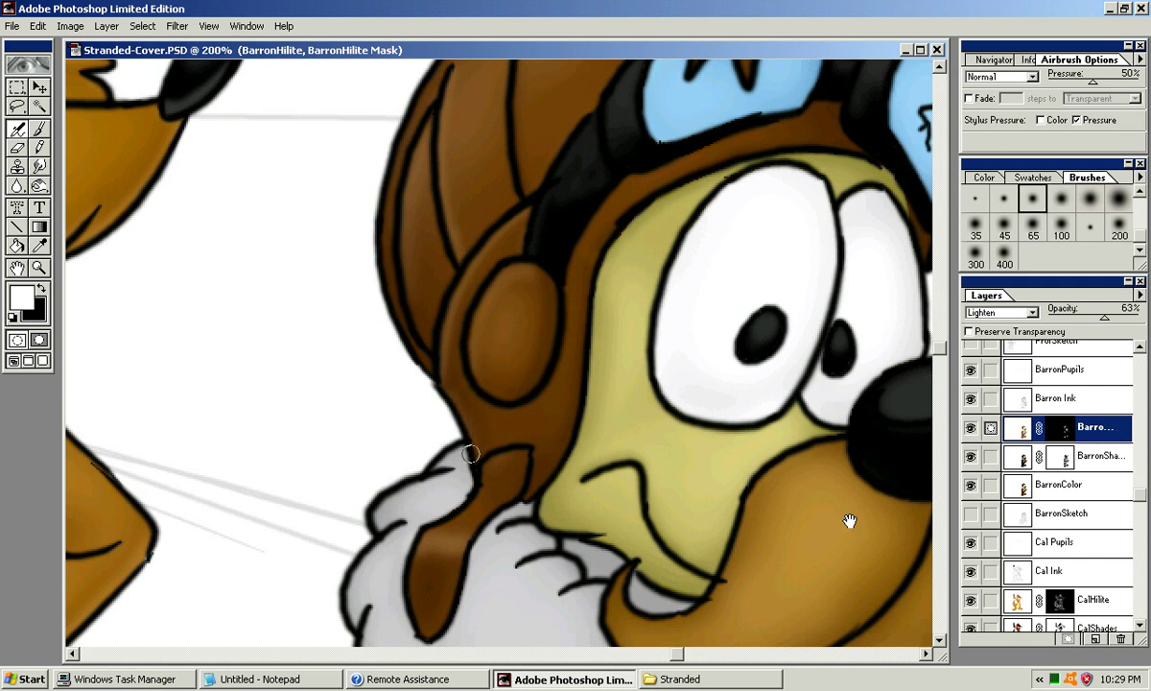
{"action": "left_click_drag", "start_coordinate": [453, 396], "coordinate": [470, 451]}
{"action": "left_click_drag", "start_coordinate": [455, 398], "coordinate": [475, 534]}
Step: Airbrush a highlight down the helmet's lower back edge, just inside the outline behind the ear flap
{"action": "scroll", "coordinate": [508, 438], "scroll_direction": "up", "scroll_amount": 2}
{"action": "left_click_drag", "start_coordinate": [490, 403], "coordinate": [510, 421]}
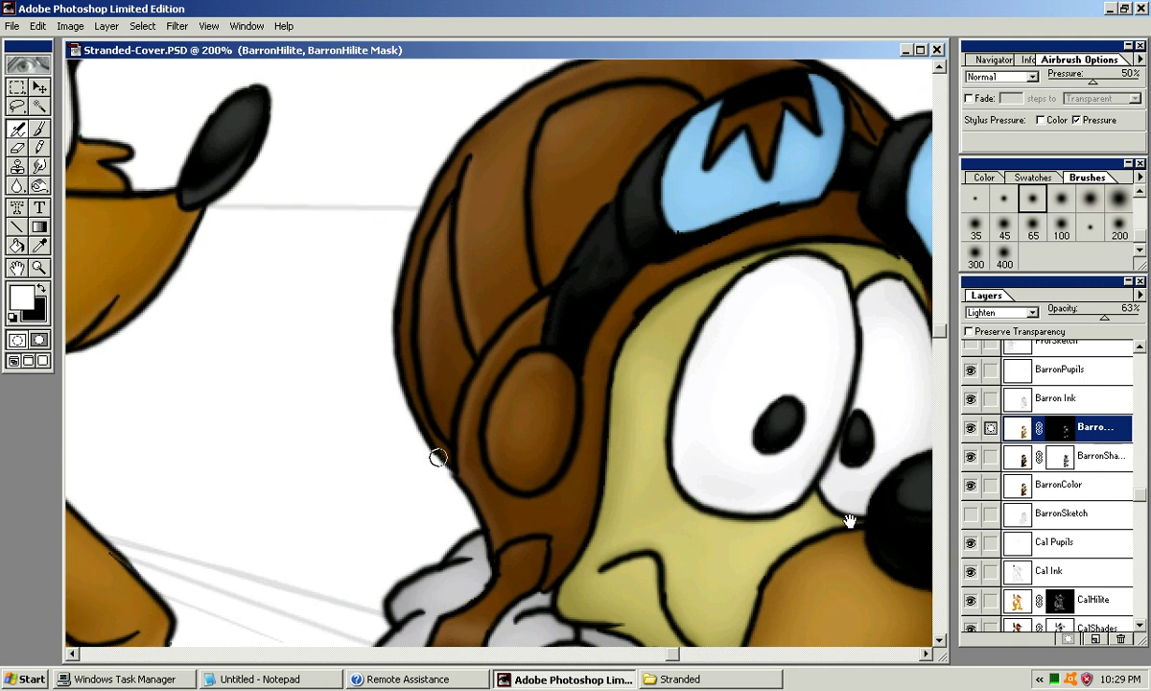
{"action": "left_click_drag", "start_coordinate": [406, 331], "coordinate": [437, 424]}
{"action": "left_click_drag", "start_coordinate": [407, 331], "coordinate": [437, 432]}
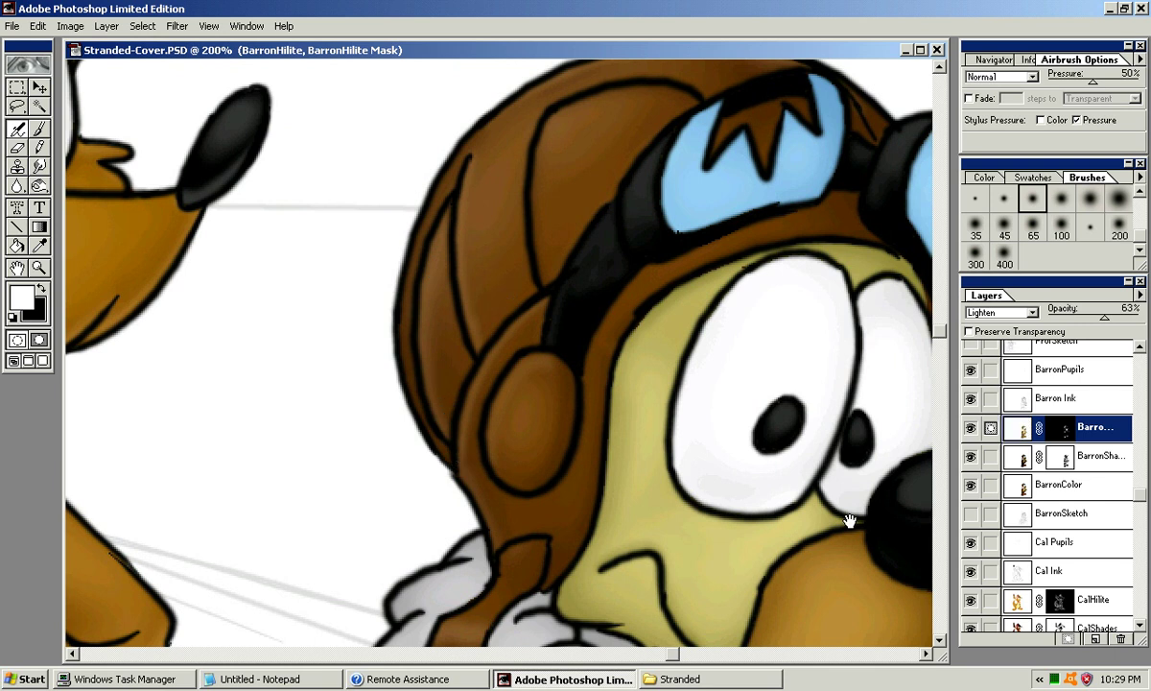
Step: Add a highlight stroke across the top of the round ear pad and check the whole helmet
{"action": "scroll", "coordinate": [462, 458], "scroll_direction": "down", "scroll_amount": 5}
{"action": "mouse_move", "coordinate": [571, 264]}
{"action": "left_mouse_down"}
{"action": "mouse_move", "coordinate": [527, 230]}
{"action": "mouse_move", "coordinate": [509, 313]}
{"action": "left_mouse_up"}
{"action": "mouse_move", "coordinate": [502, 199]}
{"action": "left_mouse_down"}
{"action": "mouse_move", "coordinate": [485, 307]}
{"action": "mouse_move", "coordinate": [514, 216]}
{"action": "mouse_move", "coordinate": [491, 312]}
{"action": "mouse_move", "coordinate": [580, 216]}
{"action": "left_mouse_up"}
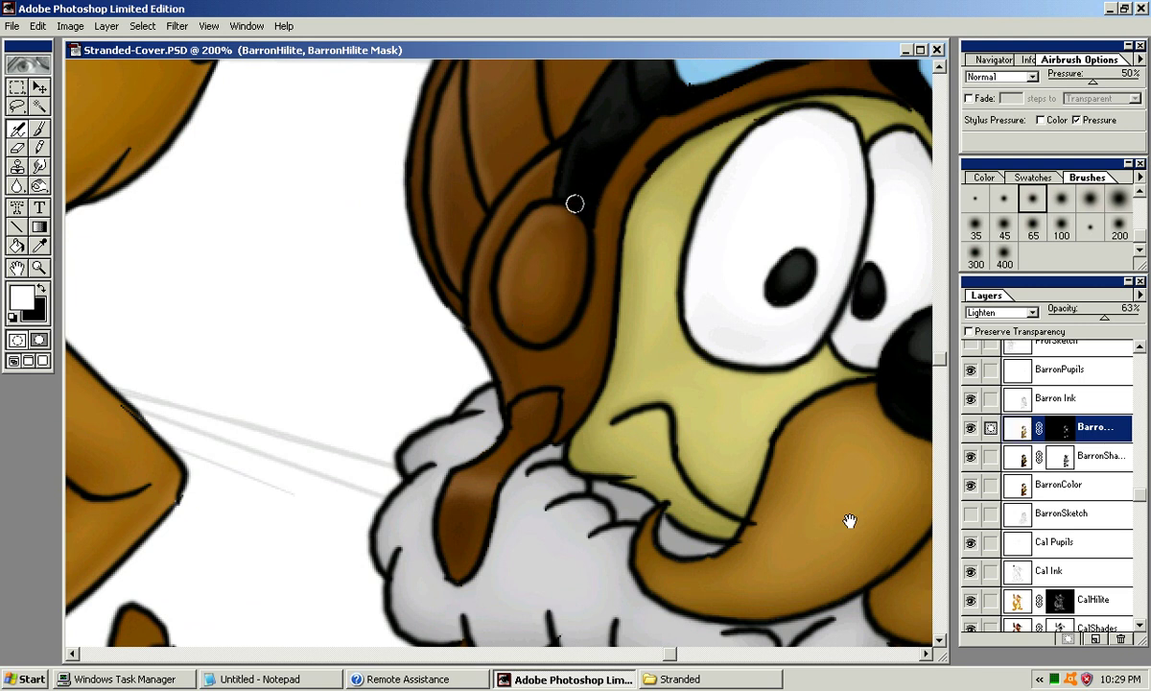
{"action": "left_click_drag", "start_coordinate": [489, 211], "coordinate": [360, 411]}
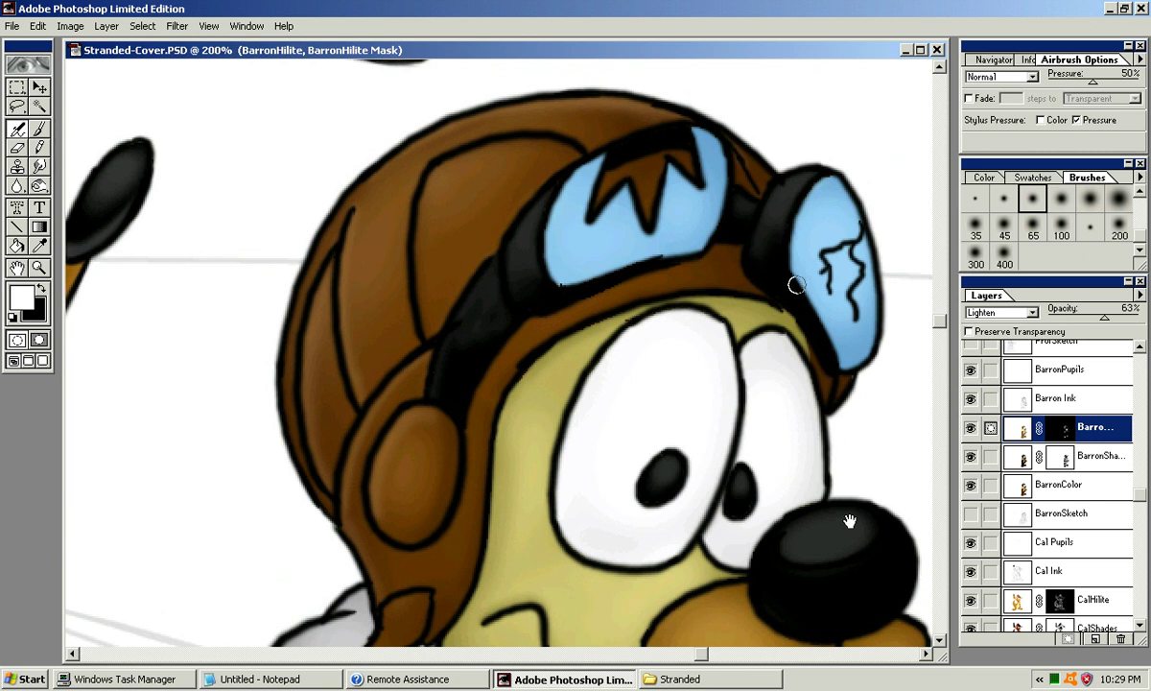
{"action": "left_click_drag", "start_coordinate": [815, 572], "coordinate": [851, 521]}
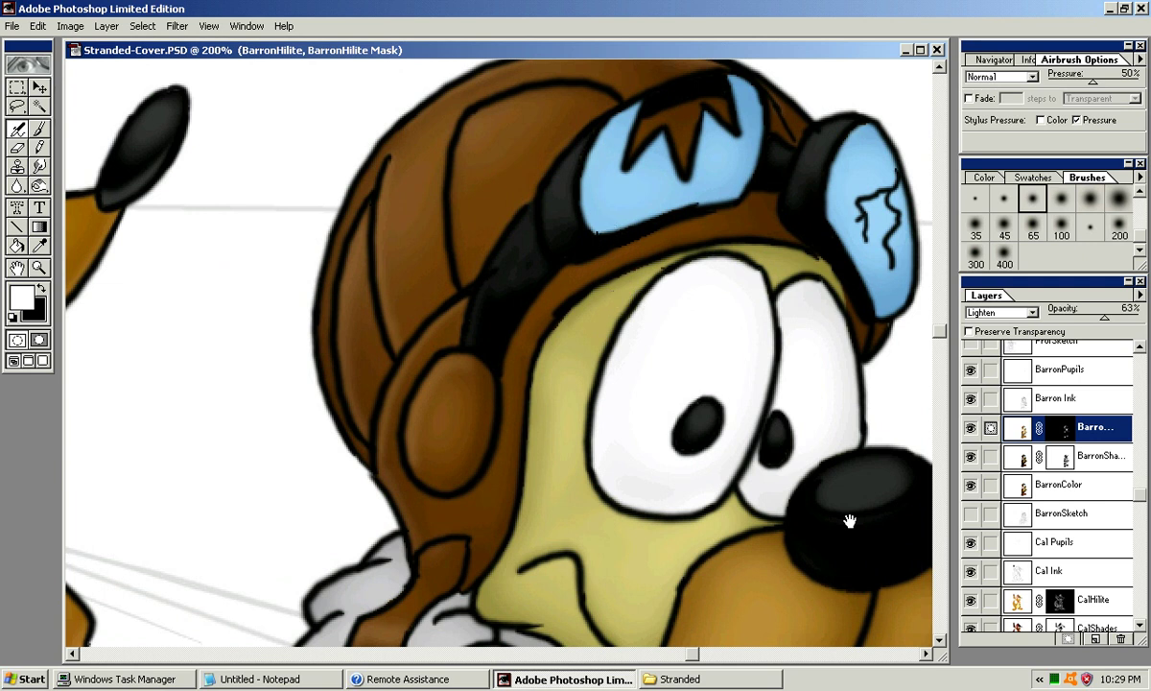
Step: Switch to the BarronShades layer mask and airbrush white shading strokes along the helmet rim above the eyes
{"action": "left_click", "coordinate": [1099, 457]}
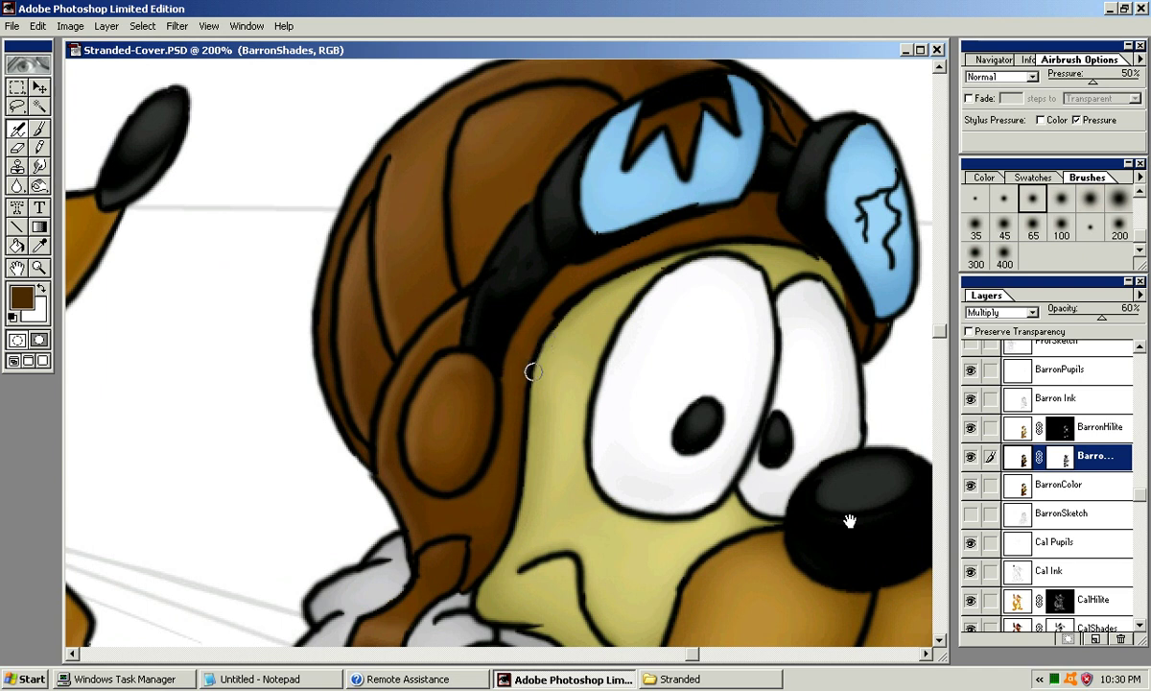
{"action": "left_click_drag", "start_coordinate": [534, 344], "coordinate": [546, 326]}
{"action": "key", "text": "ctrl+backslash"}
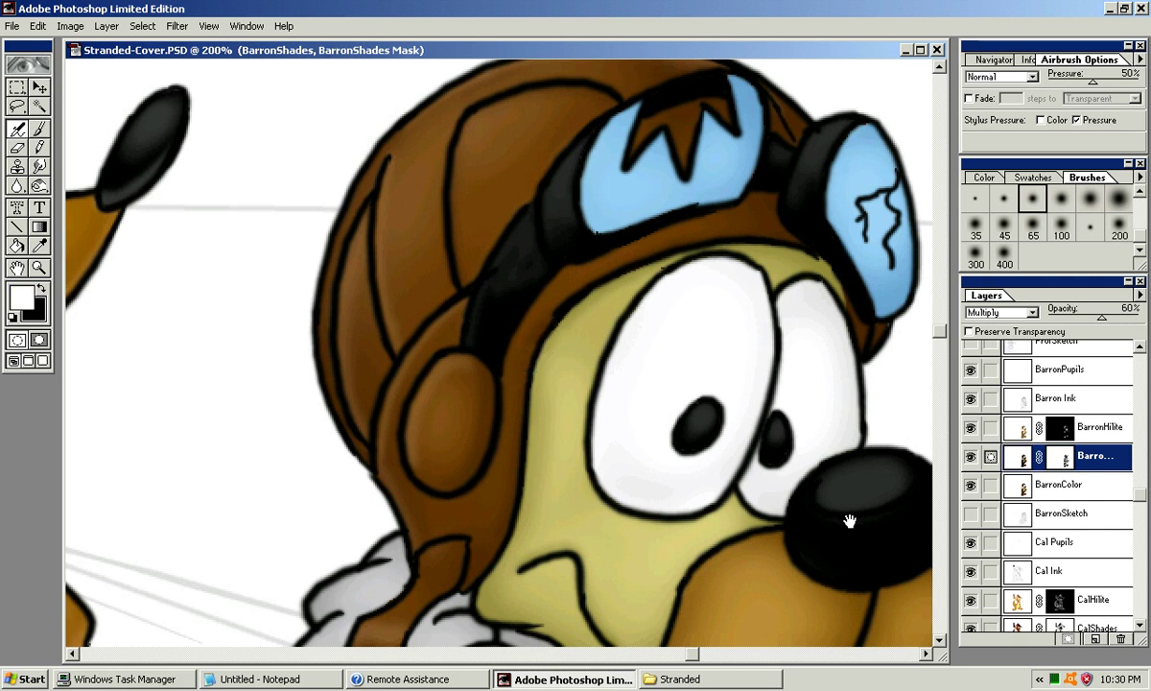
{"action": "mouse_move", "coordinate": [536, 341]}
{"action": "left_mouse_down"}
{"action": "mouse_move", "coordinate": [577, 302]}
{"action": "mouse_move", "coordinate": [708, 240]}
{"action": "left_mouse_up"}
{"action": "key", "text": "bracketleft"}
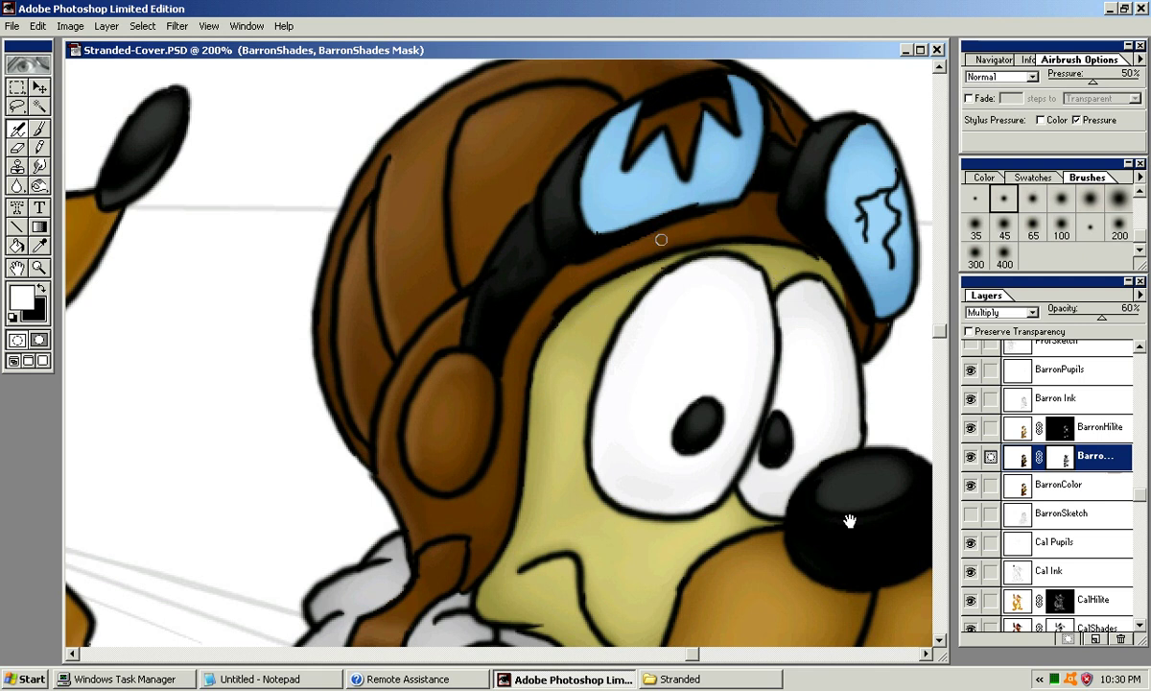
{"action": "left_click_drag", "start_coordinate": [537, 315], "coordinate": [681, 234]}
{"action": "mouse_move", "coordinate": [544, 312]}
{"action": "left_mouse_down"}
{"action": "mouse_move", "coordinate": [750, 217]}
{"action": "mouse_move", "coordinate": [552, 311]}
{"action": "mouse_move", "coordinate": [747, 235]}
{"action": "left_mouse_up"}
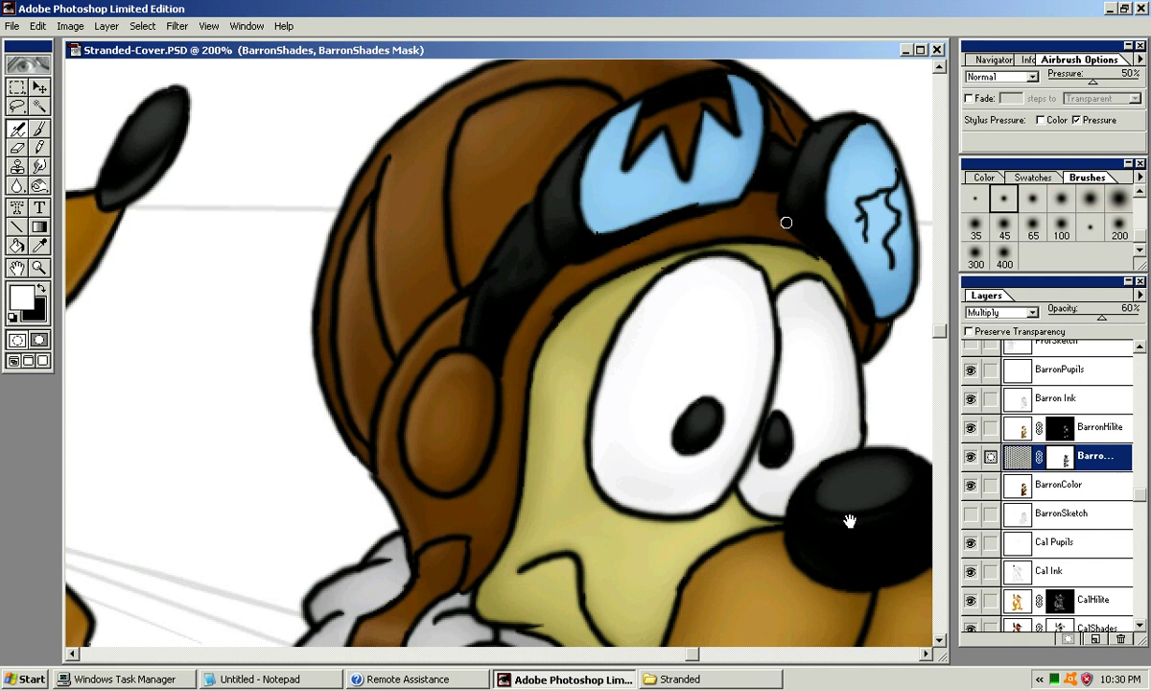
{"action": "left_click_drag", "start_coordinate": [554, 311], "coordinate": [750, 237]}
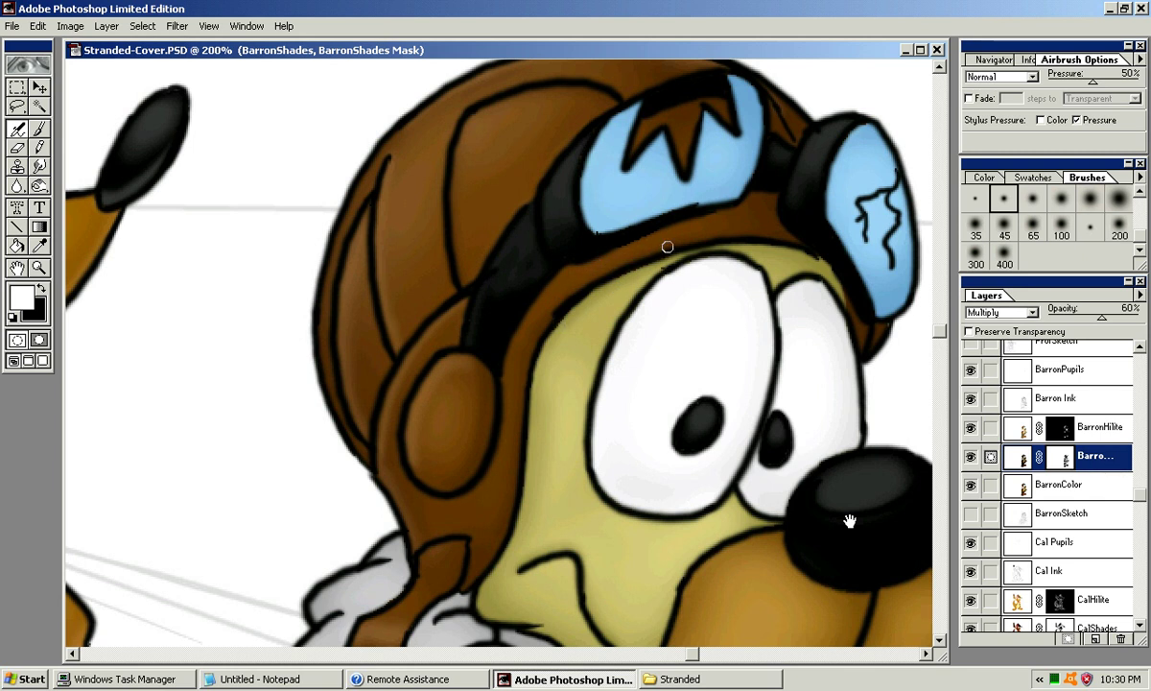
Step: Extend the shading from the helmet rim down the inner edge of the ear flap beside the face
{"action": "left_click_drag", "start_coordinate": [663, 247], "coordinate": [550, 334]}
{"action": "mouse_move", "coordinate": [733, 235]}
{"action": "left_mouse_down"}
{"action": "mouse_move", "coordinate": [622, 232]}
{"action": "mouse_move", "coordinate": [516, 310]}
{"action": "mouse_move", "coordinate": [765, 234]}
{"action": "mouse_move", "coordinate": [674, 242]}
{"action": "mouse_move", "coordinate": [661, 226]}
{"action": "mouse_move", "coordinate": [742, 231]}
{"action": "mouse_move", "coordinate": [504, 408]}
{"action": "left_mouse_up"}
{"action": "left_click_drag", "start_coordinate": [513, 307], "coordinate": [514, 487]}
{"action": "left_click_drag", "start_coordinate": [516, 363], "coordinate": [510, 430]}
{"action": "left_click_drag", "start_coordinate": [489, 546], "coordinate": [505, 475]}
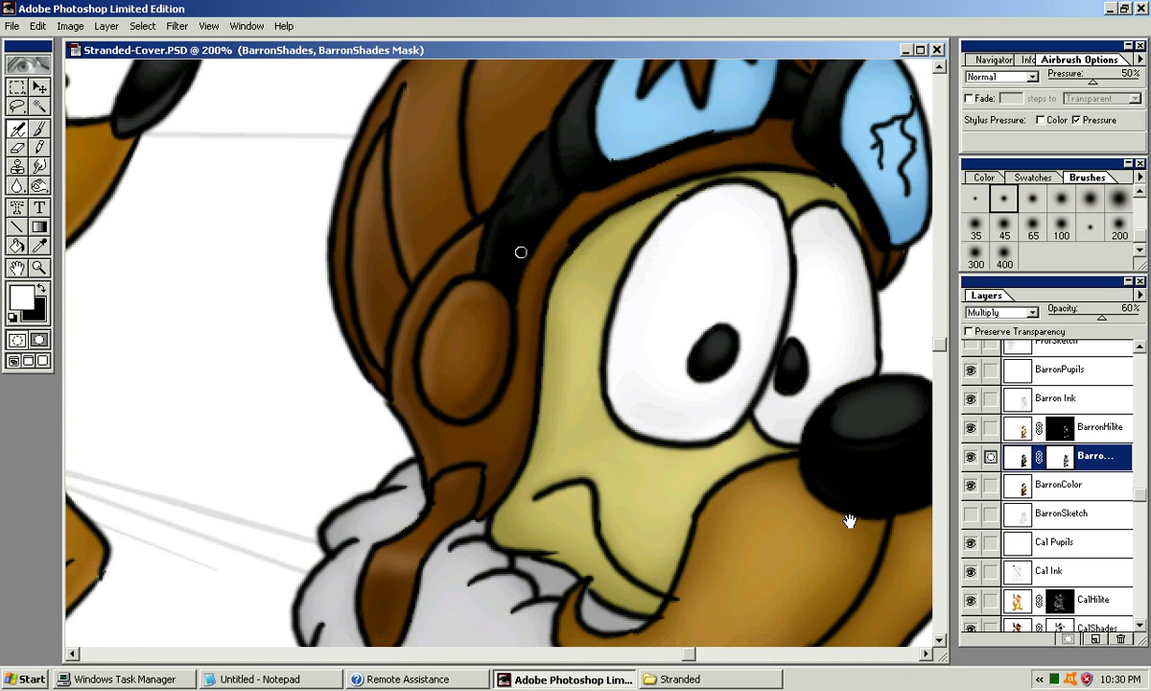
{"action": "left_click_drag", "start_coordinate": [370, 612], "coordinate": [403, 502]}
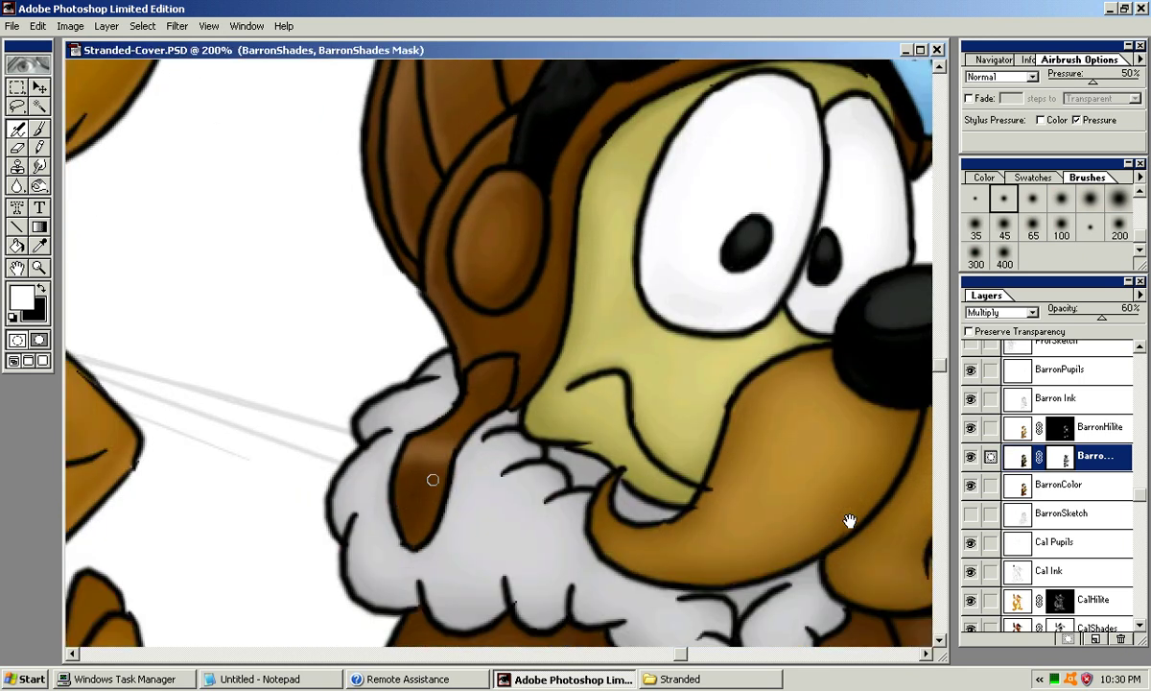
Step: Airbrush shading onto the jacket's shoulder and upper sleeve with the 35-pixel brush
{"action": "key", "text": "ctrl+minus"}
{"action": "mouse_move", "coordinate": [850, 520]}
{"action": "left_mouse_down"}
{"action": "mouse_move", "coordinate": [883, 484]}
{"action": "mouse_move", "coordinate": [879, 504]}
{"action": "left_mouse_up"}
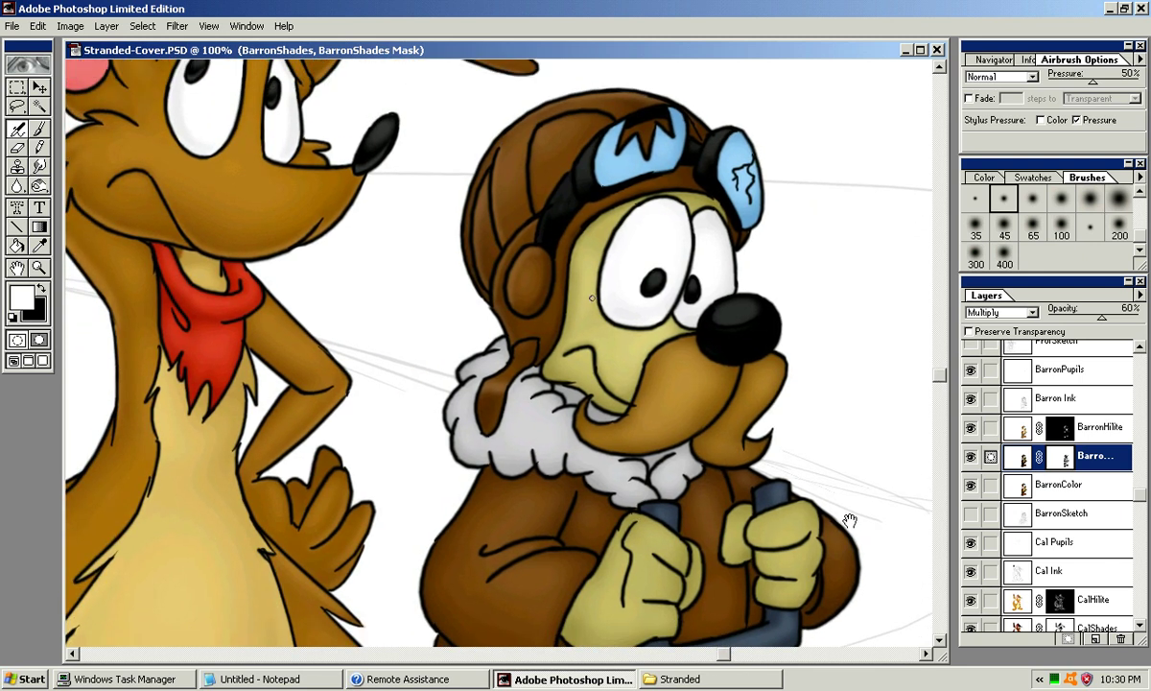
{"action": "left_click_drag", "start_coordinate": [850, 520], "coordinate": [868, 484]}
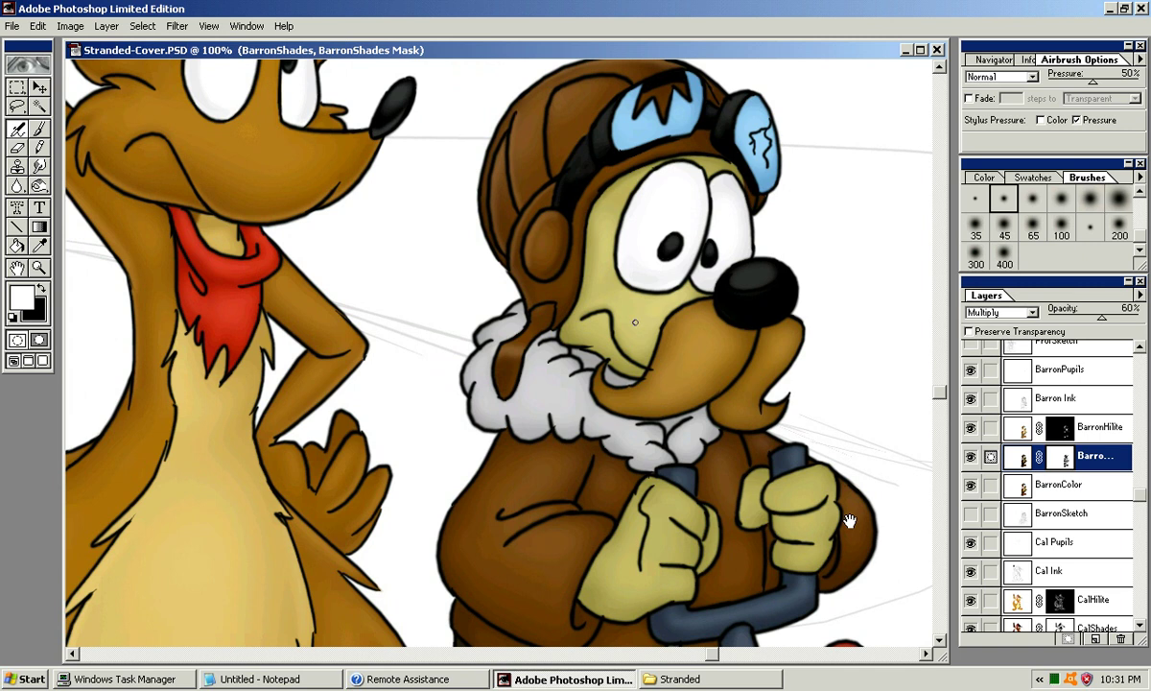
{"action": "key", "text": "bracketright"}
{"action": "key", "text": "bracketright"}
{"action": "key", "text": "bracketright"}
{"action": "key", "text": "bracketright"}
{"action": "key", "text": "bracketright"}
{"action": "key", "text": "bracketright"}
{"action": "key", "text": "bracketright"}
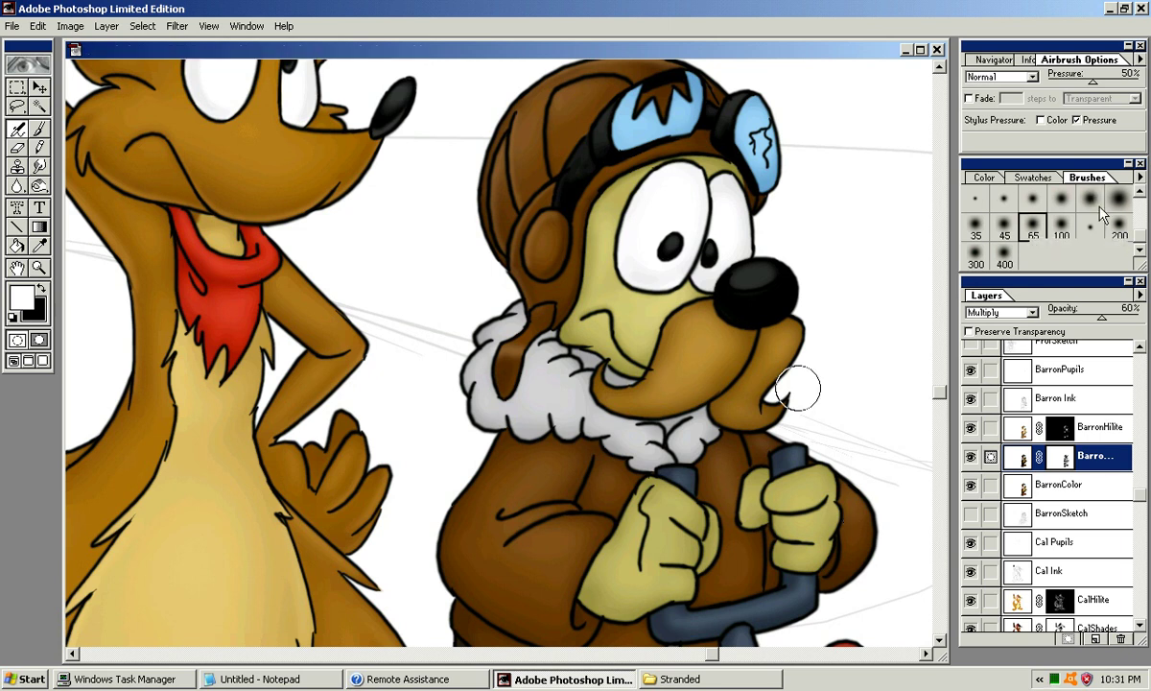
{"action": "key", "text": "bracketleft"}
{"action": "key", "text": "bracketleft"}
{"action": "mouse_move", "coordinate": [507, 457]}
{"action": "left_mouse_down"}
{"action": "mouse_move", "coordinate": [533, 446]}
{"action": "mouse_move", "coordinate": [500, 460]}
{"action": "mouse_move", "coordinate": [489, 491]}
{"action": "left_mouse_up"}
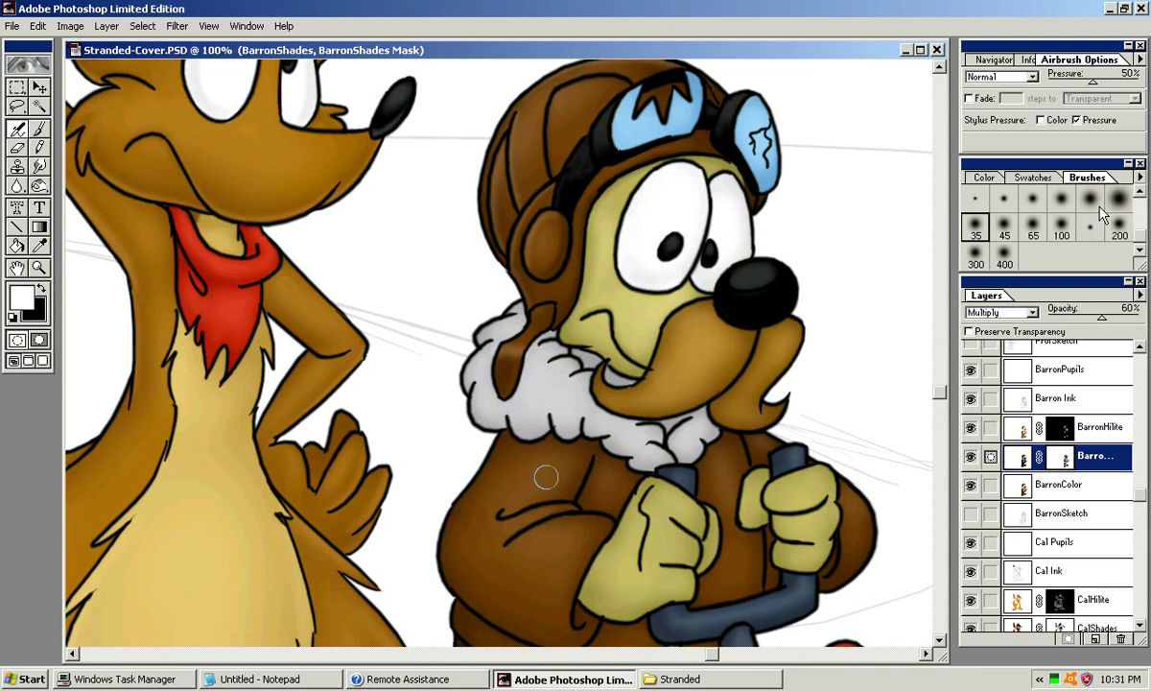
{"action": "left_click_drag", "start_coordinate": [556, 490], "coordinate": [594, 461]}
Step: Reduce the brush size, swap the mask paint to black and airbrush at the lever end beside the pilot's nearer glove
{"action": "key", "text": "ctrl+minus"}
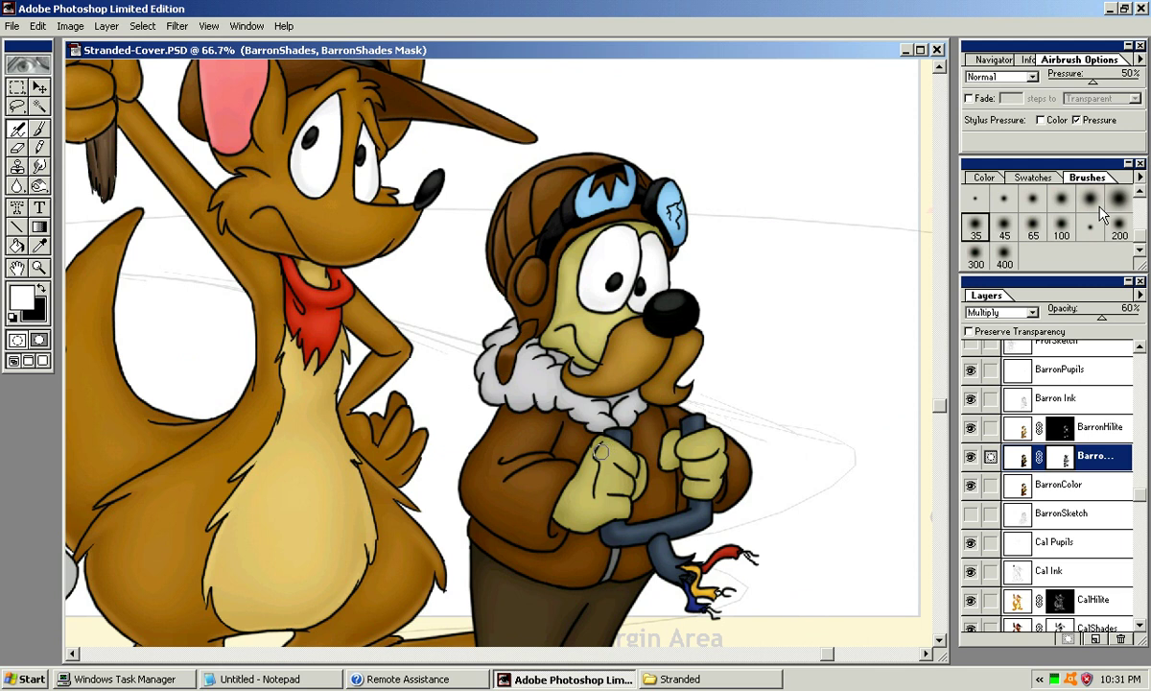
{"action": "key", "text": "ctrl+plus"}
{"action": "key", "text": "ctrl+plus"}
{"action": "left_click_drag", "start_coordinate": [848, 596], "coordinate": [724, 429]}
{"action": "key", "text": "ctrl+minus"}
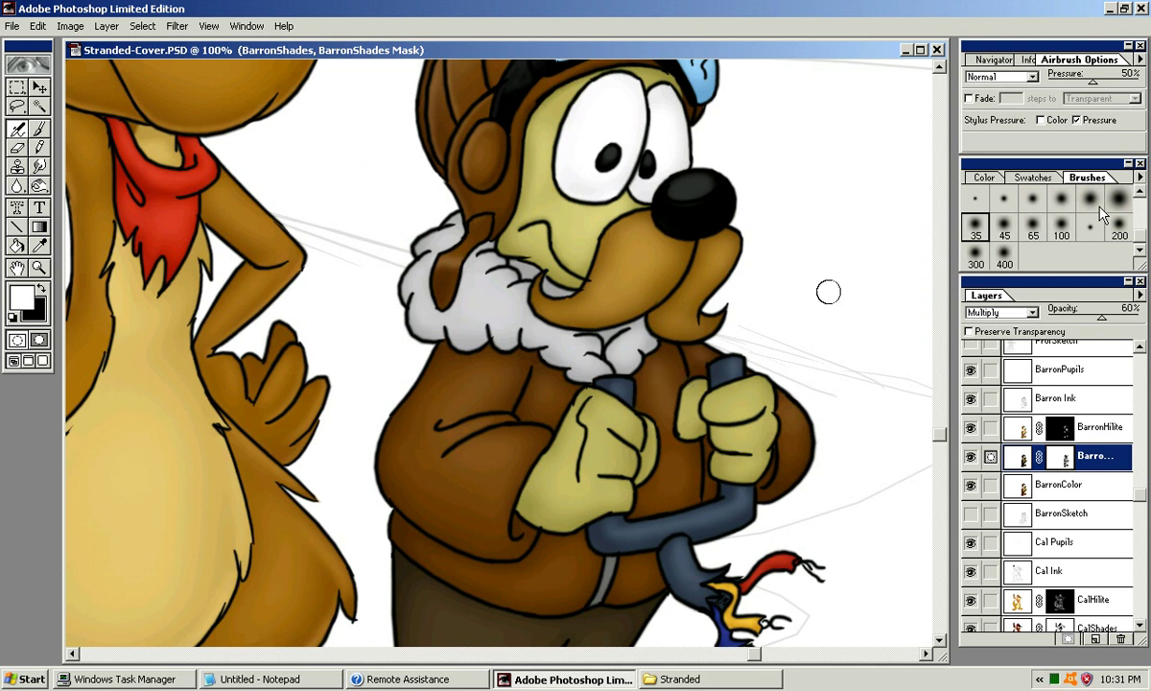
{"action": "key", "text": "["}
{"action": "key", "text": "["}
{"action": "key", "text": "["}
{"action": "key", "text": "["}
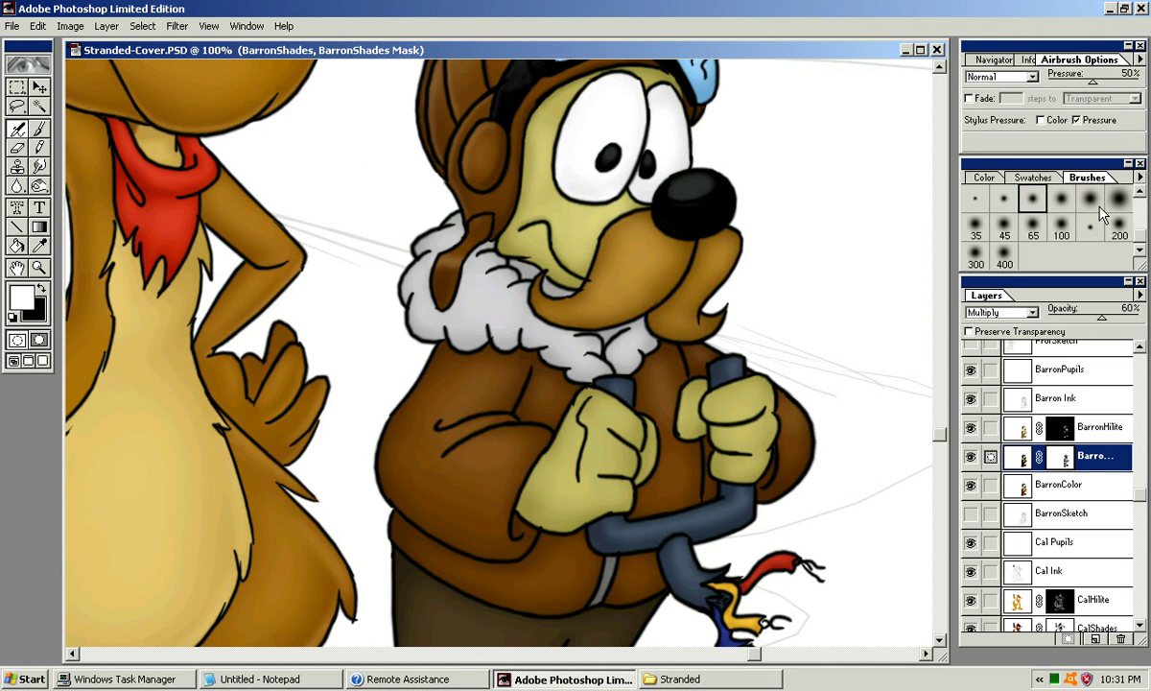
{"action": "key", "text": "bracketright"}
{"action": "key", "text": "bracketright"}
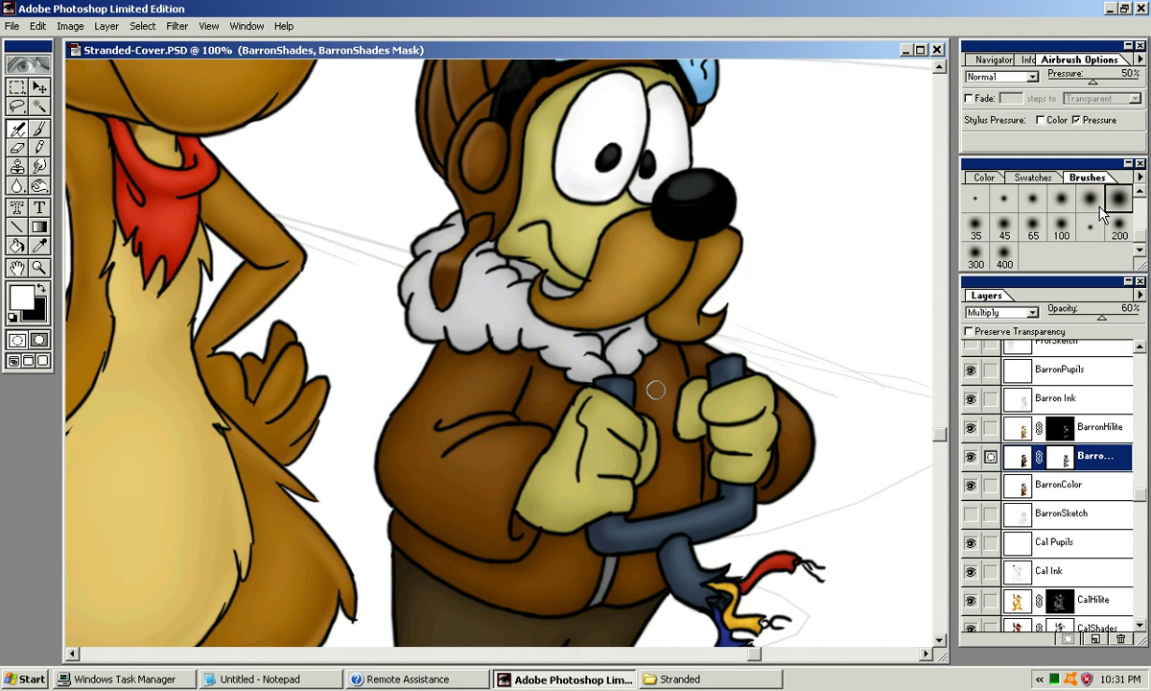
{"action": "key", "text": "x"}
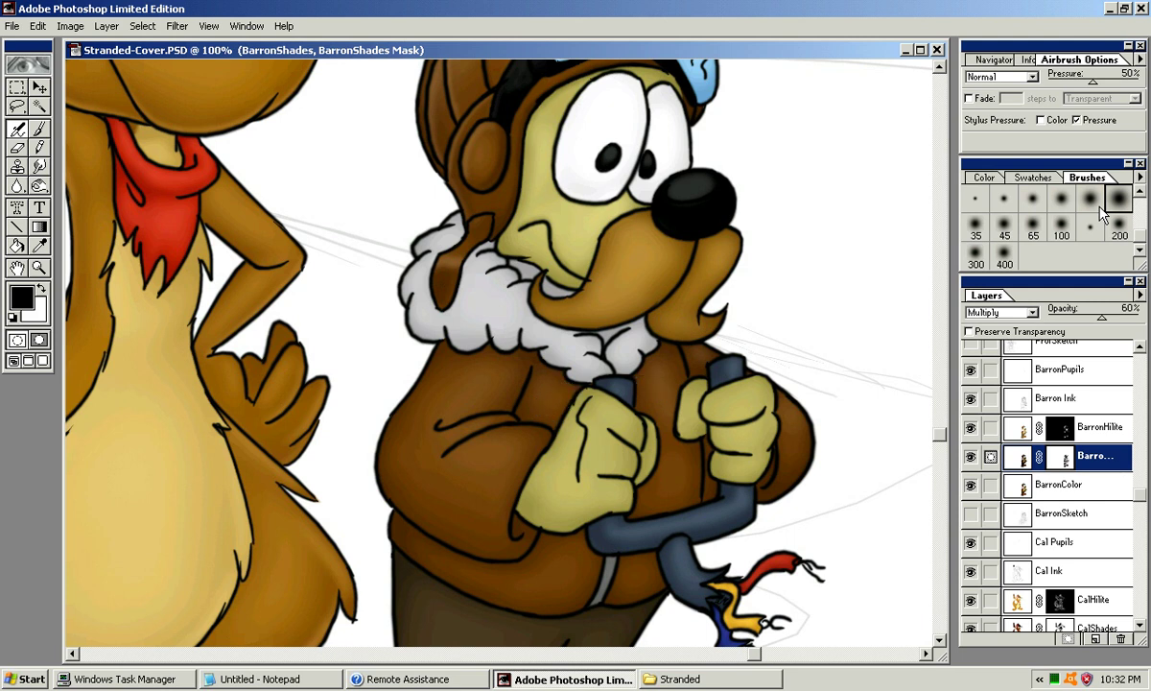
{"action": "left_click_drag", "start_coordinate": [621, 386], "coordinate": [622, 370]}
Step: Airbrush black on the BarronShades mask over the jacket just below the moustache, beside the farther lever end
{"action": "left_click_drag", "start_coordinate": [494, 414], "coordinate": [522, 368]}
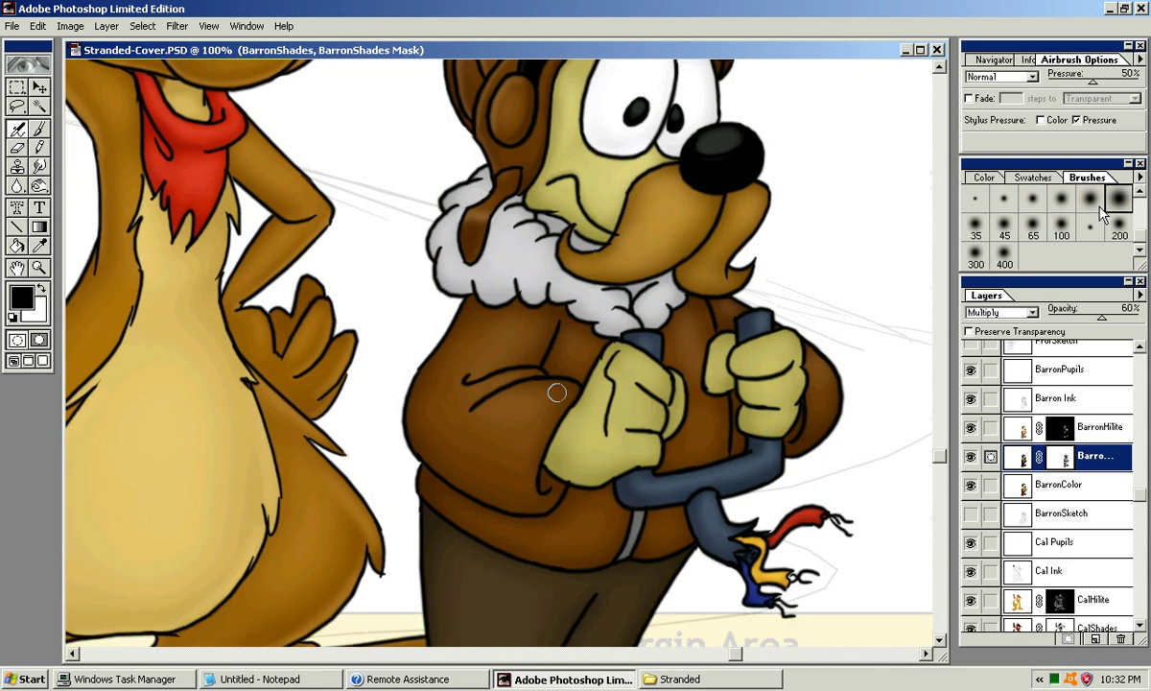
{"action": "left_click", "coordinate": [1062, 227]}
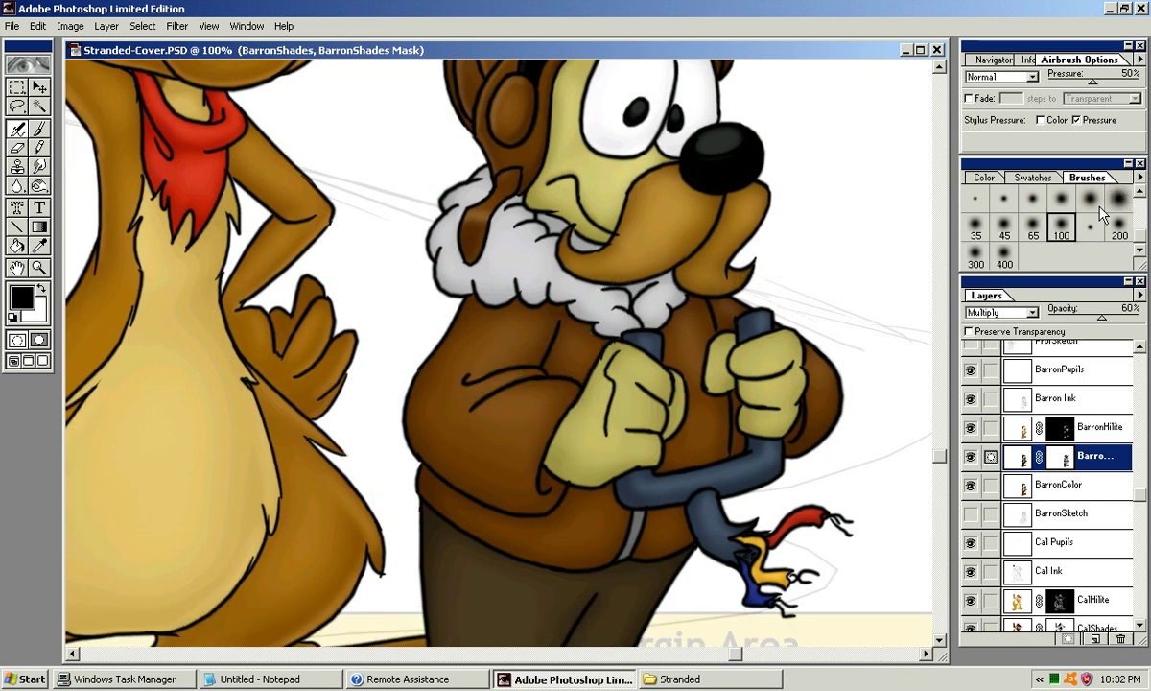
{"action": "left_click", "coordinate": [1003, 199]}
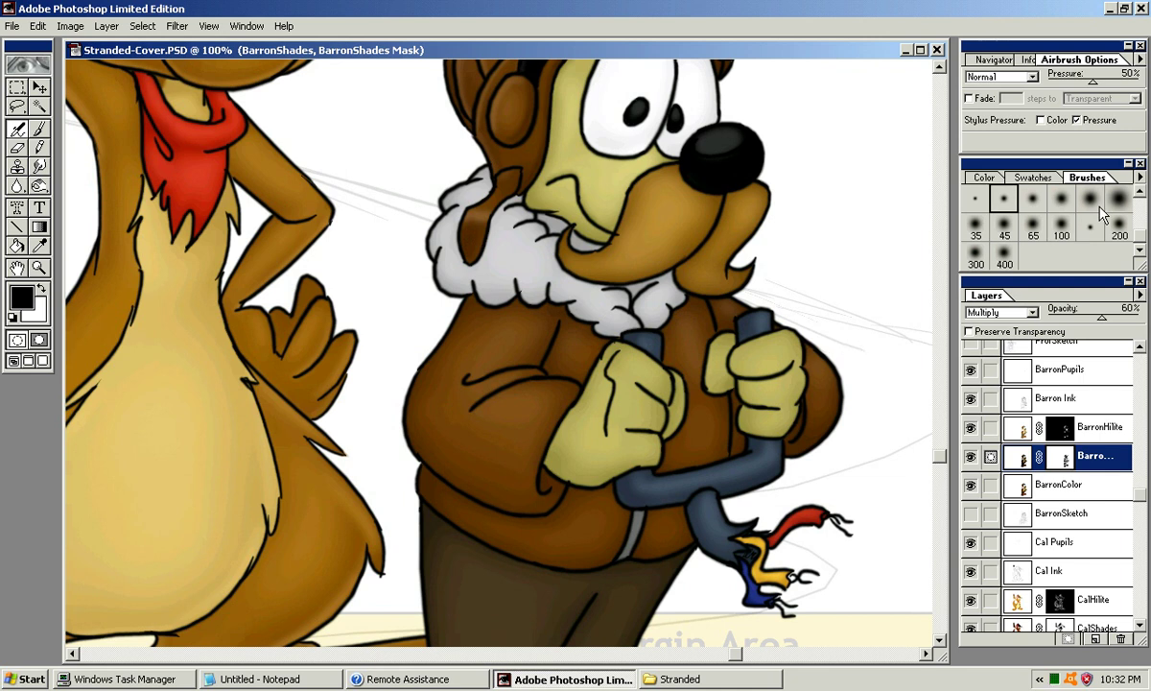
{"action": "left_click", "coordinate": [1119, 199]}
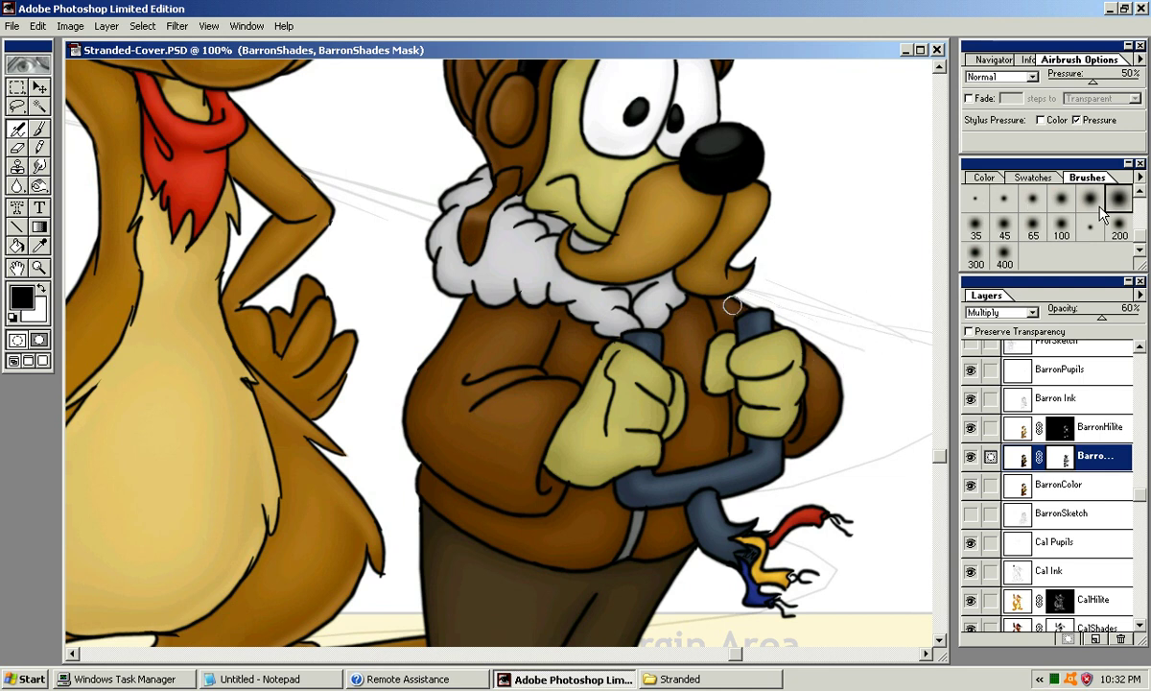
{"action": "mouse_move", "coordinate": [719, 308]}
{"action": "left_mouse_down"}
{"action": "mouse_move", "coordinate": [737, 303]}
{"action": "mouse_move", "coordinate": [724, 306]}
{"action": "left_mouse_up"}
Step: Switch to the BarronHilite layer mask, swap the paint to white and airbrush a highlight on the upper trousers with the 100-pixel brush
{"action": "key", "text": "ctrl+minus"}
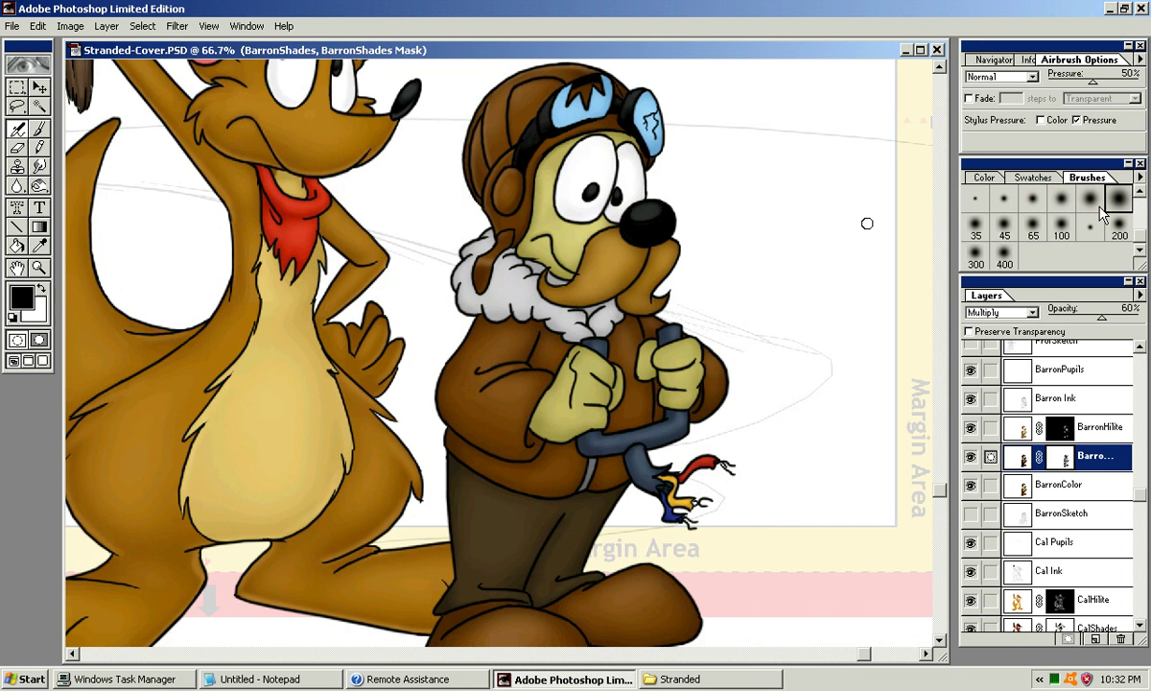
{"action": "left_click", "coordinate": [1062, 228]}
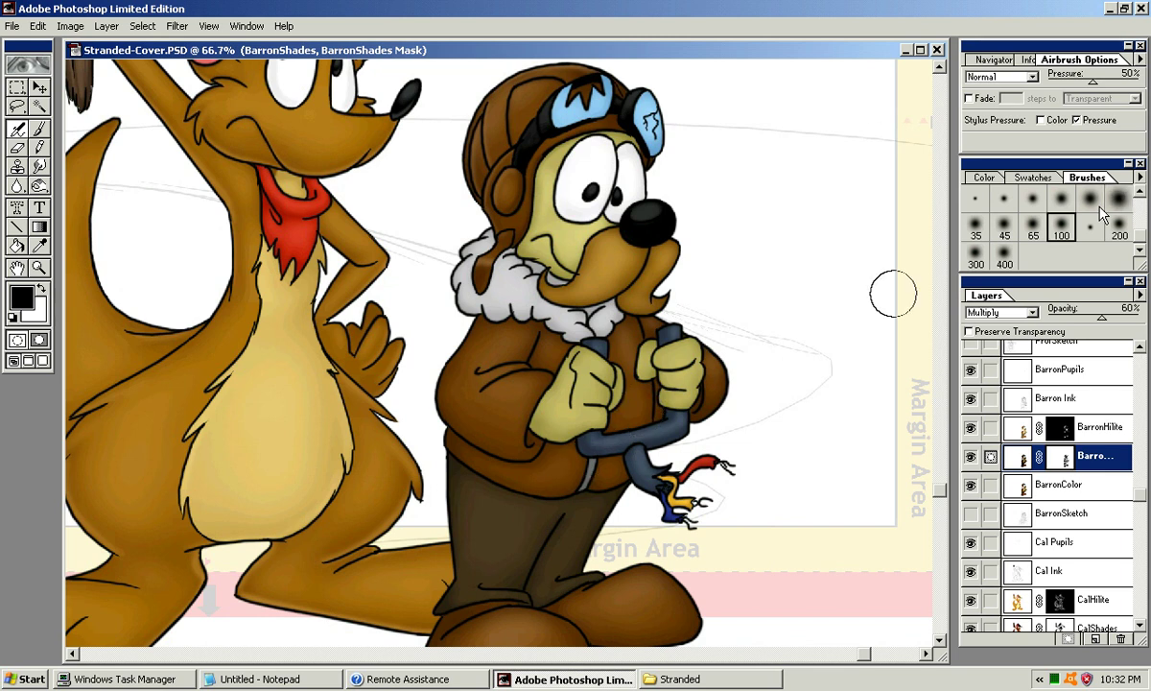
{"action": "left_click", "coordinate": [1005, 227]}
{"action": "key", "text": "bracketright"}
{"action": "key", "text": "bracketright"}
{"action": "key", "text": "bracketleft"}
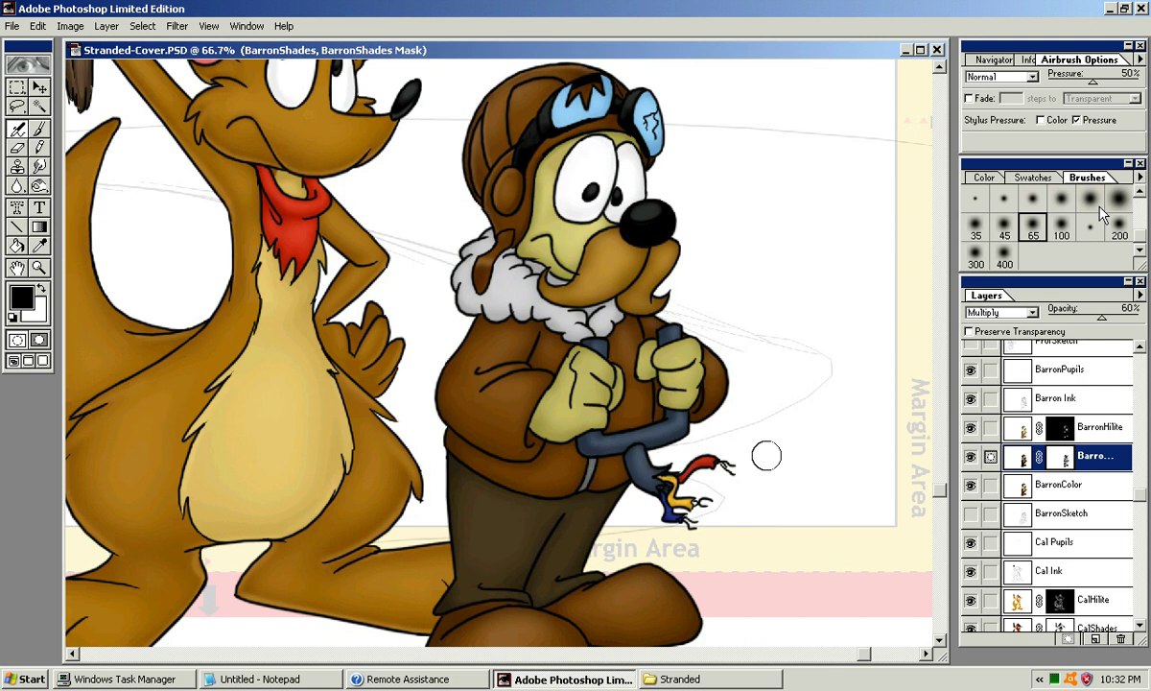
{"action": "left_click", "coordinate": [1094, 427]}
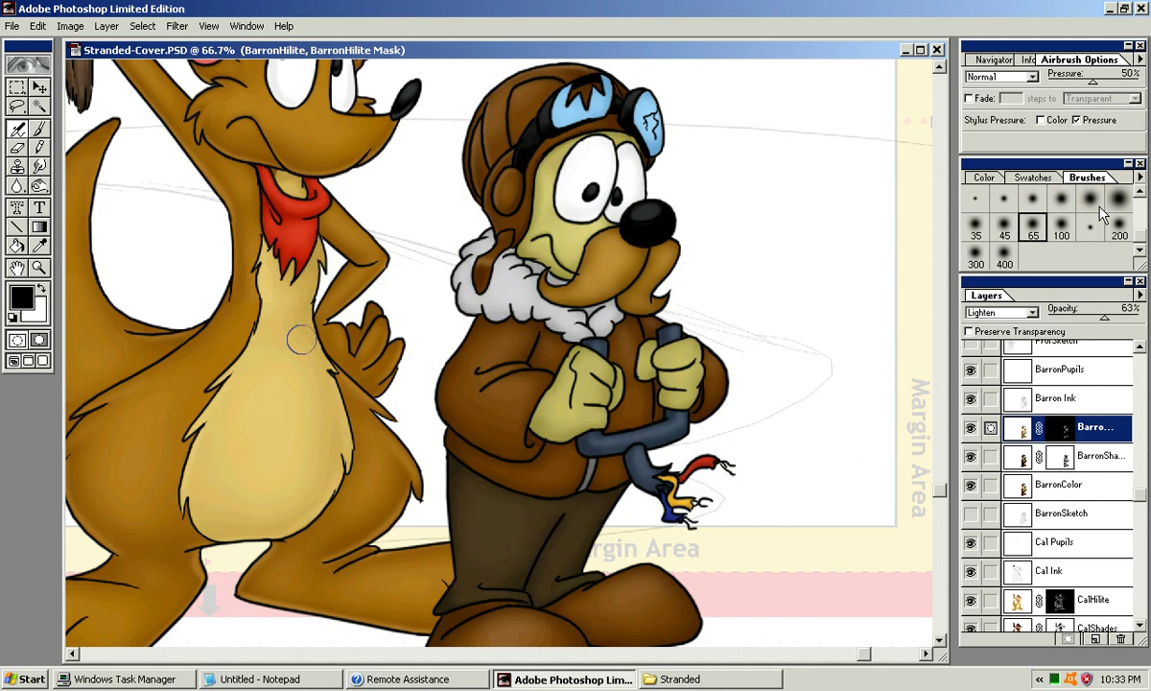
{"action": "key", "text": "x"}
{"action": "key", "text": "]"}
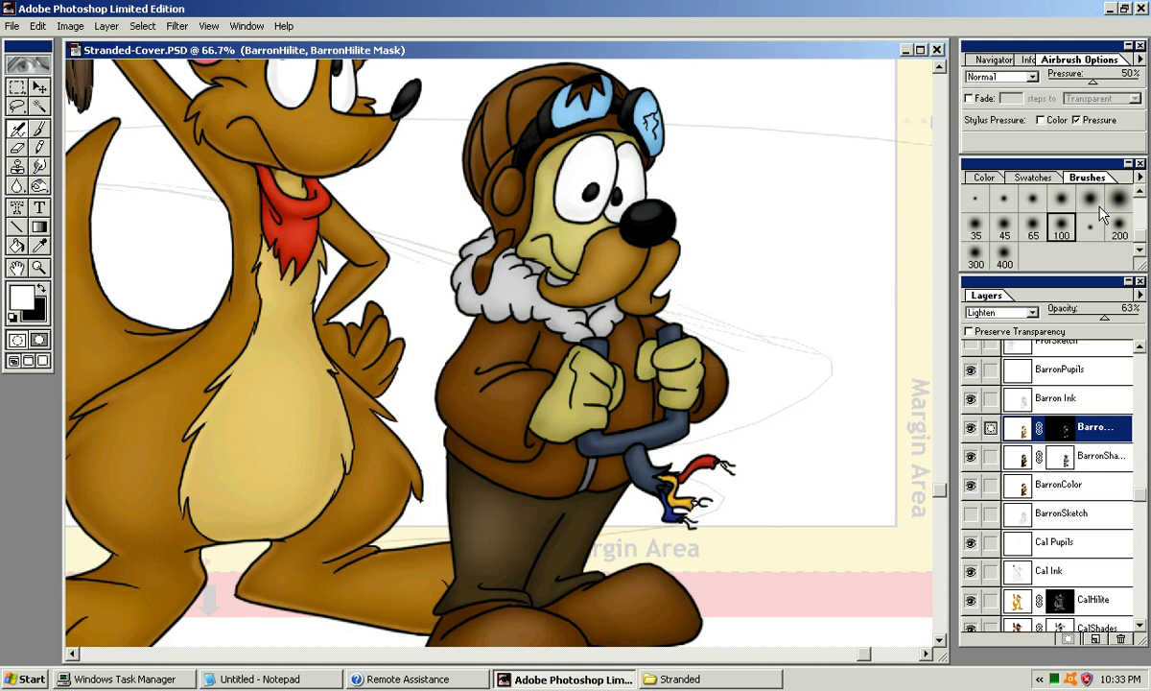
{"action": "key", "text": "bracketleft"}
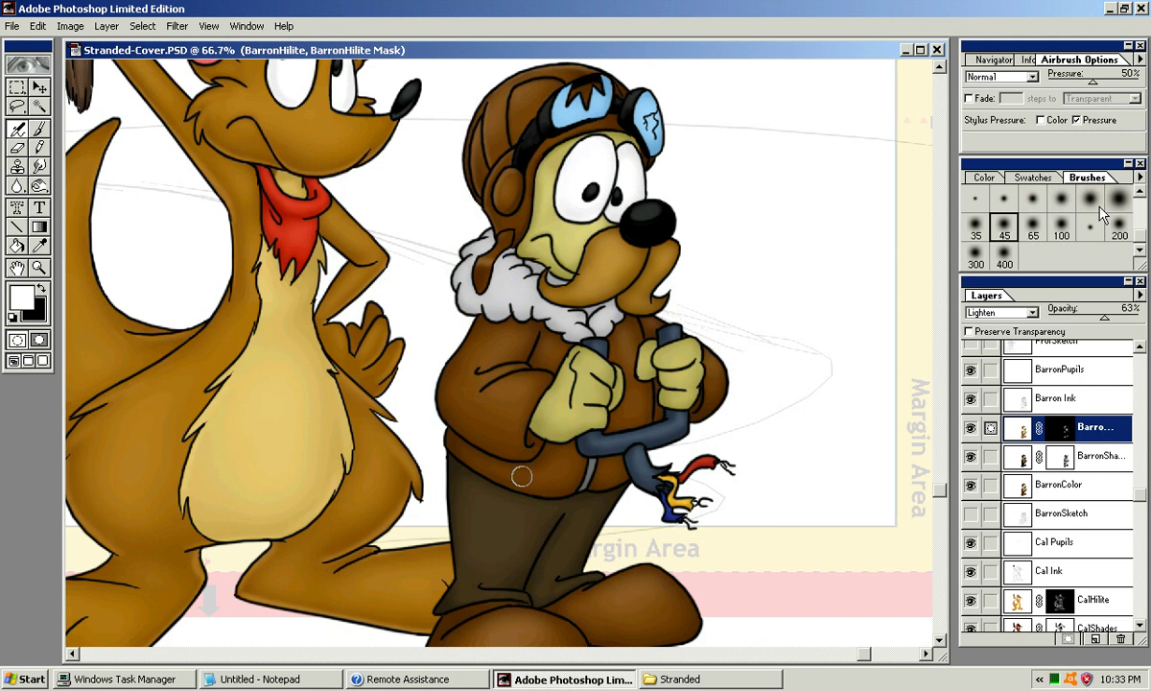
{"action": "key", "text": "bracketright"}
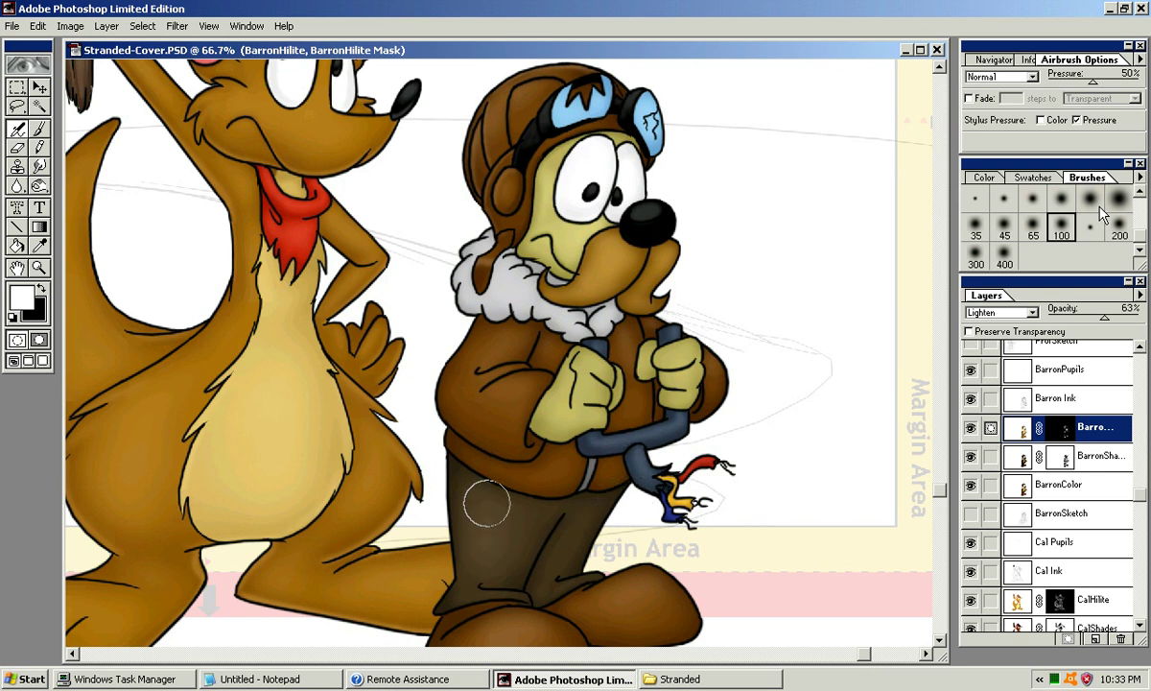
{"action": "mouse_move", "coordinate": [498, 515]}
{"action": "left_mouse_down"}
{"action": "mouse_move", "coordinate": [586, 473]}
{"action": "mouse_move", "coordinate": [526, 523]}
{"action": "mouse_move", "coordinate": [511, 500]}
{"action": "left_mouse_up"}
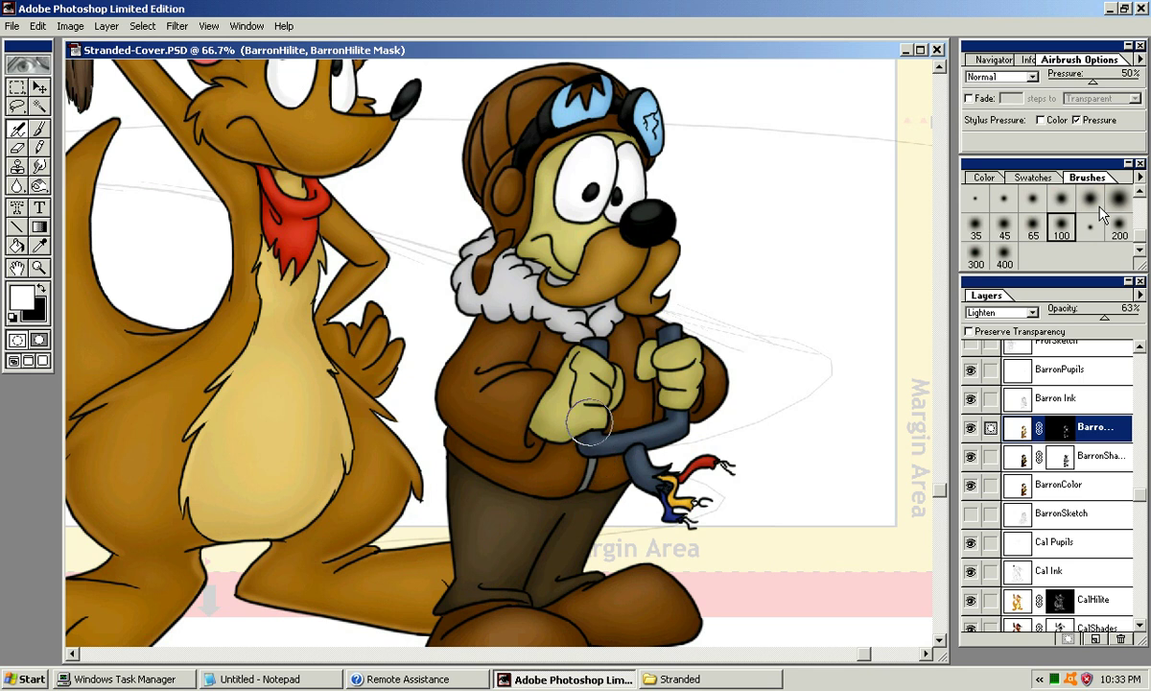
Step: Airbrush a highlight down the near trouser leg beside the centre crease with the 65-pixel brush, then reduce the brush to 45 pixels
{"action": "key", "text": "ctrl+plus"}
{"action": "left_click_drag", "start_coordinate": [568, 488], "coordinate": [599, 404]}
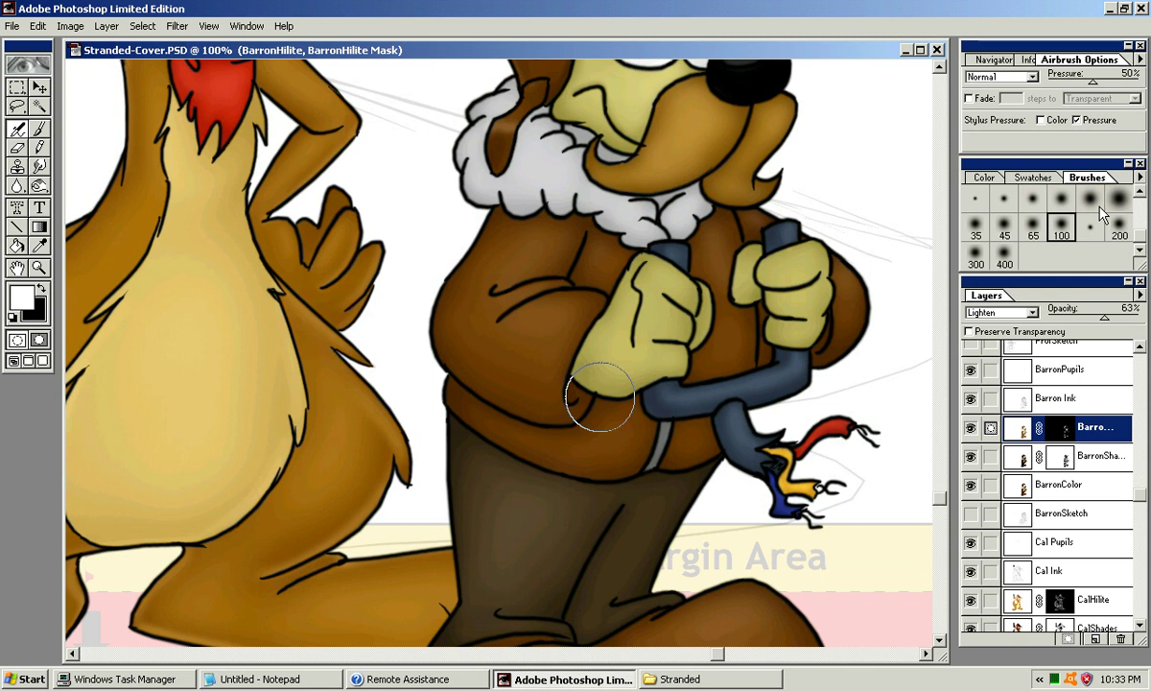
{"action": "left_click", "coordinate": [1033, 199]}
{"action": "left_click", "coordinate": [1117, 201]}
{"action": "key", "text": "]"}
{"action": "key", "text": "]"}
{"action": "key", "text": "]"}
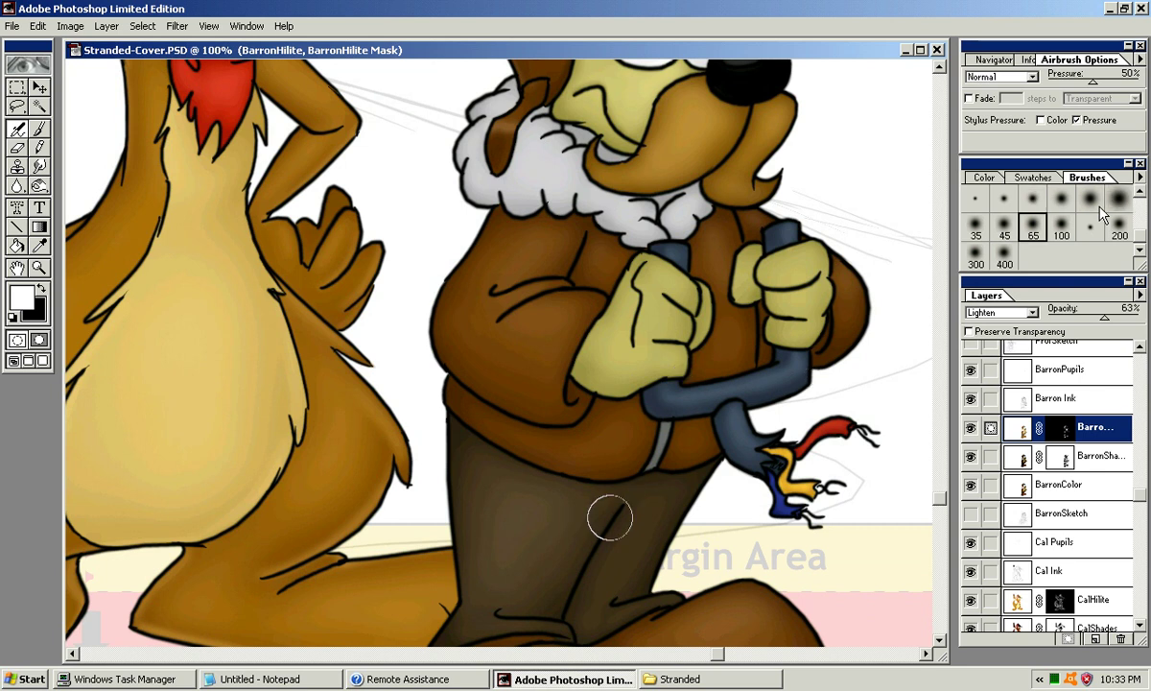
{"action": "left_click_drag", "start_coordinate": [598, 504], "coordinate": [543, 608]}
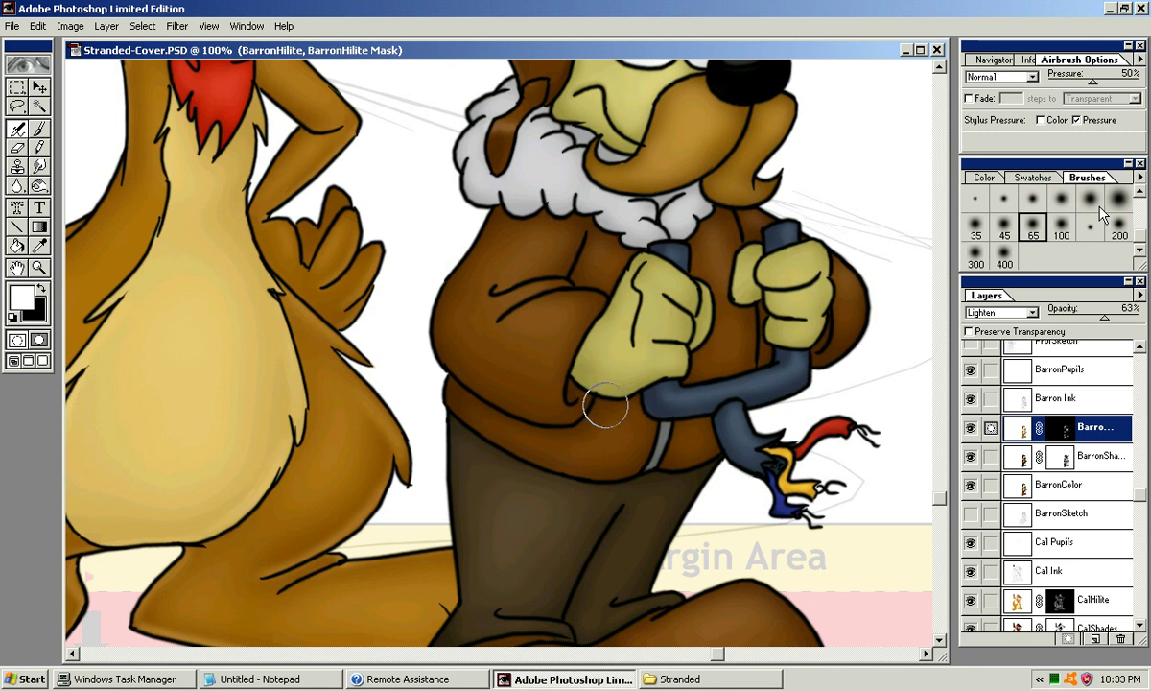
{"action": "mouse_move", "coordinate": [553, 471]}
{"action": "left_mouse_down"}
{"action": "mouse_move", "coordinate": [470, 470]}
{"action": "mouse_move", "coordinate": [476, 455]}
{"action": "mouse_move", "coordinate": [466, 480]}
{"action": "mouse_move", "coordinate": [490, 530]}
{"action": "mouse_move", "coordinate": [506, 435]}
{"action": "left_mouse_up"}
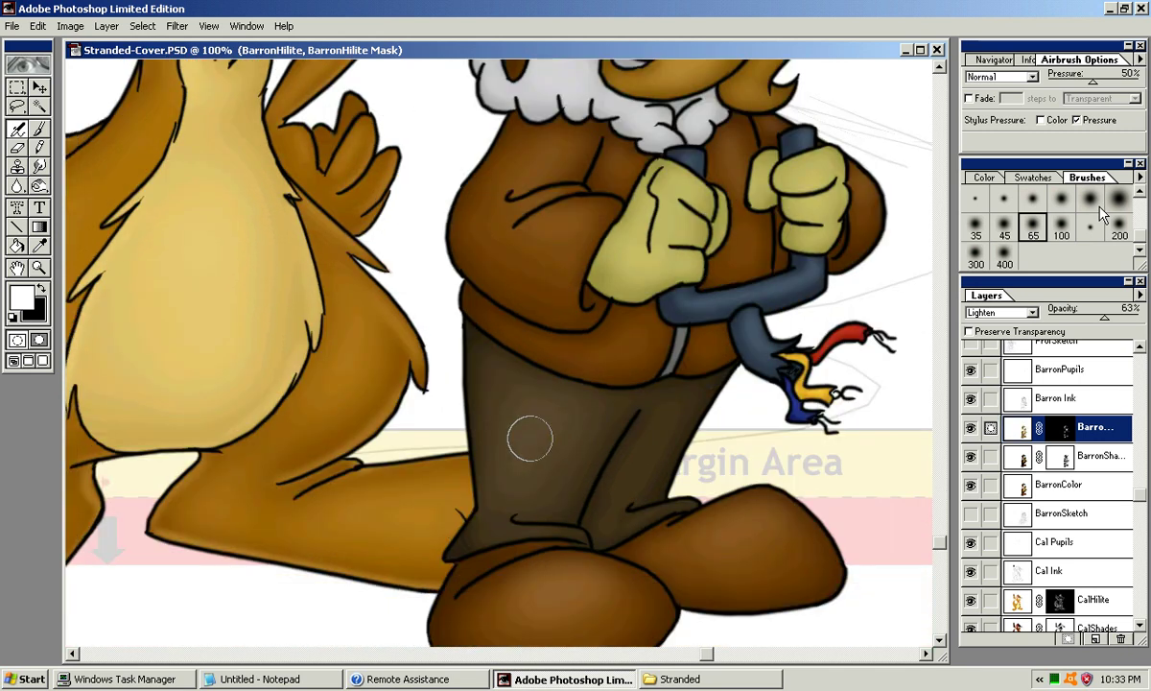
{"action": "key", "text": "bracketleft"}
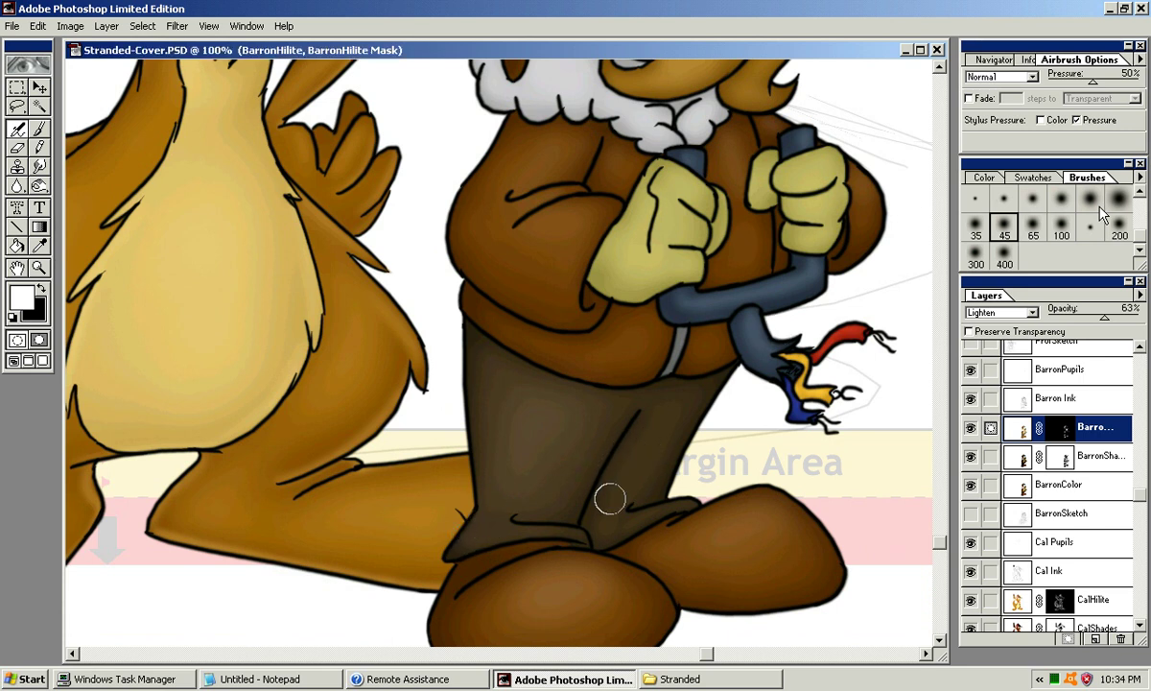
{"action": "mouse_move", "coordinate": [707, 367]}
{"action": "left_mouse_down"}
{"action": "mouse_move", "coordinate": [631, 502]}
{"action": "mouse_move", "coordinate": [616, 586]}
{"action": "mouse_move", "coordinate": [652, 622]}
{"action": "left_mouse_up"}
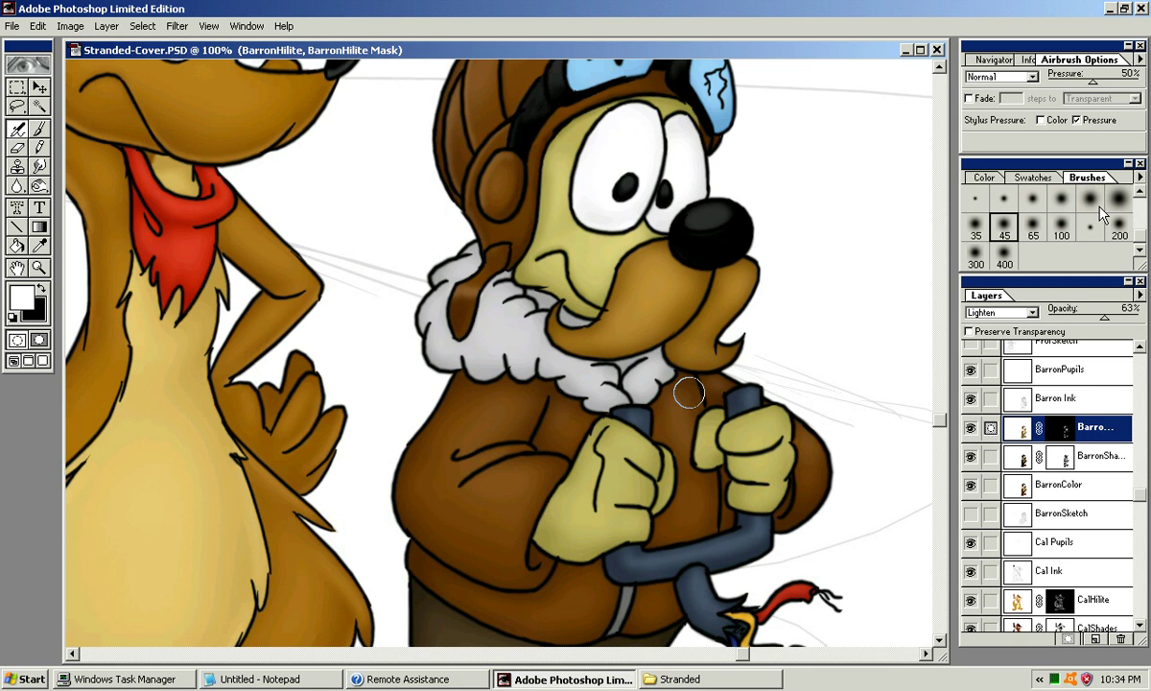
{"action": "left_click_drag", "start_coordinate": [699, 316], "coordinate": [737, 269]}
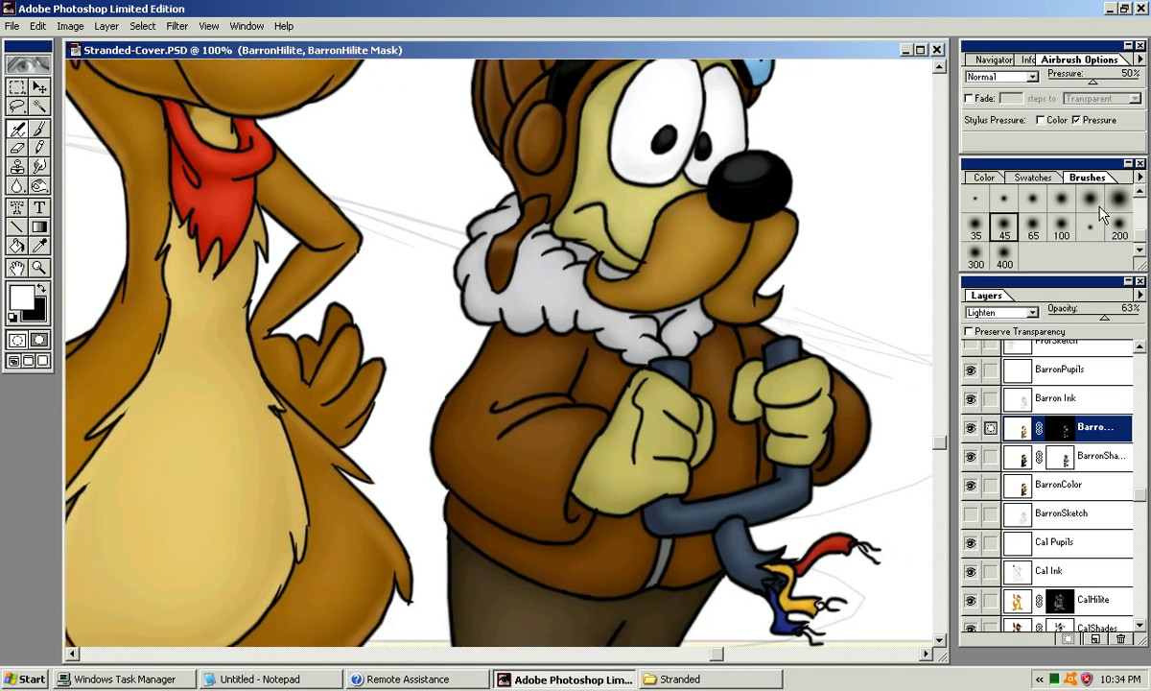
{"action": "left_click_drag", "start_coordinate": [445, 301], "coordinate": [465, 224]}
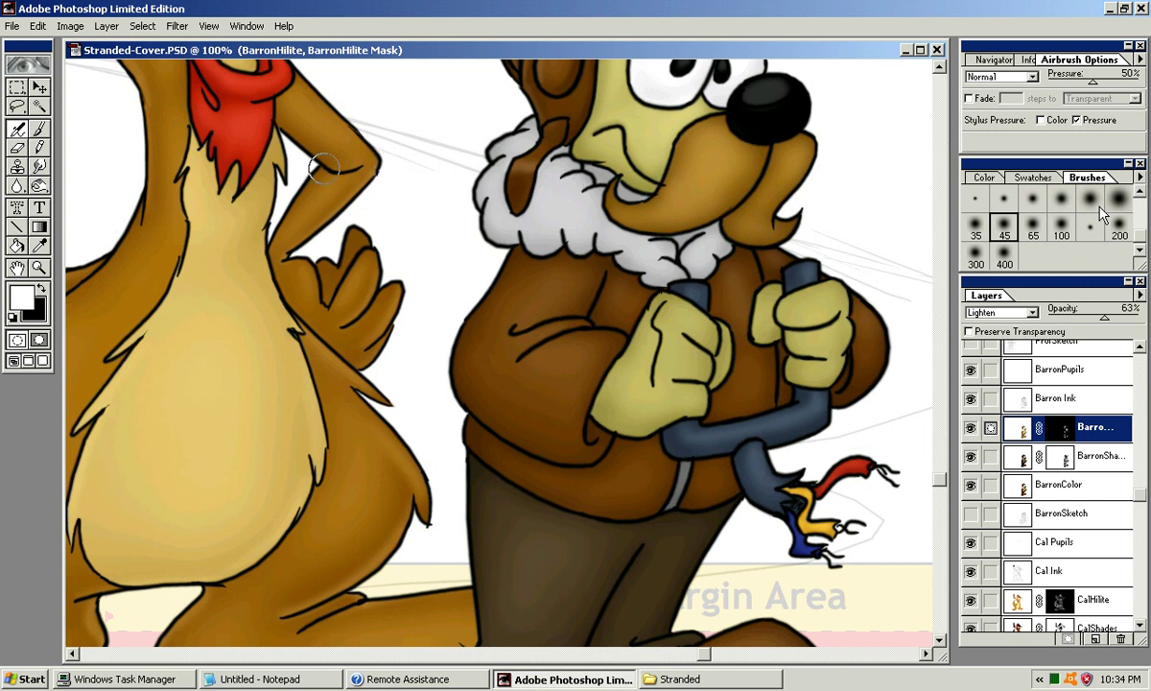
{"action": "key", "text": "r"}
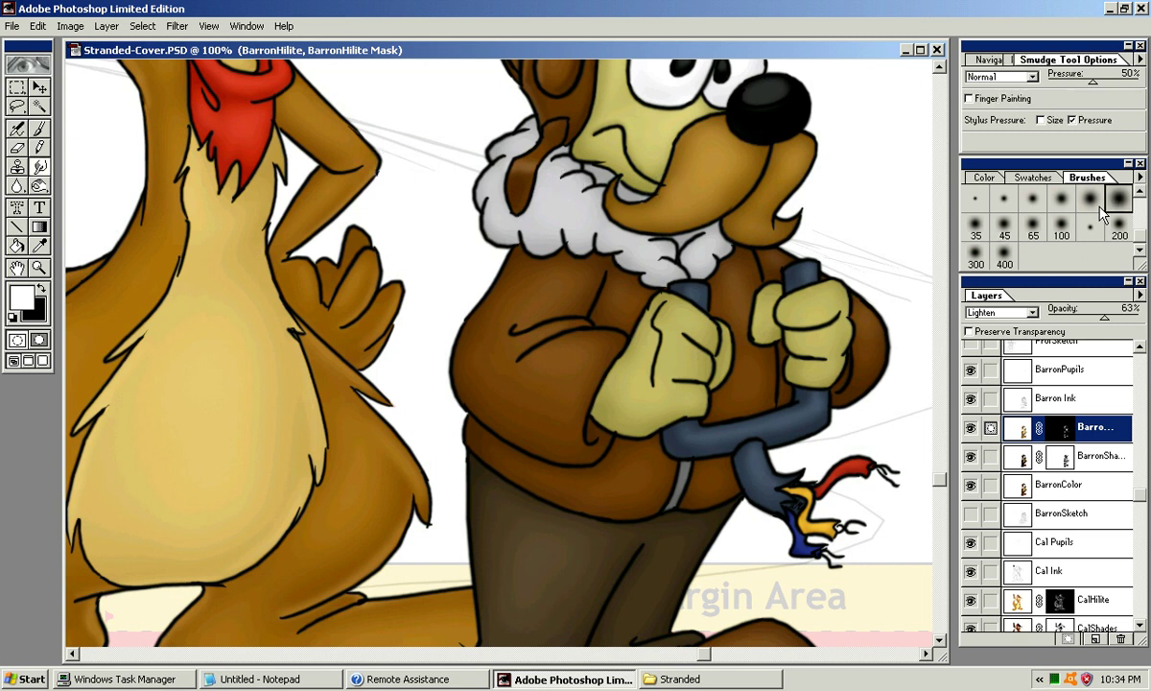
{"action": "key", "text": "e"}
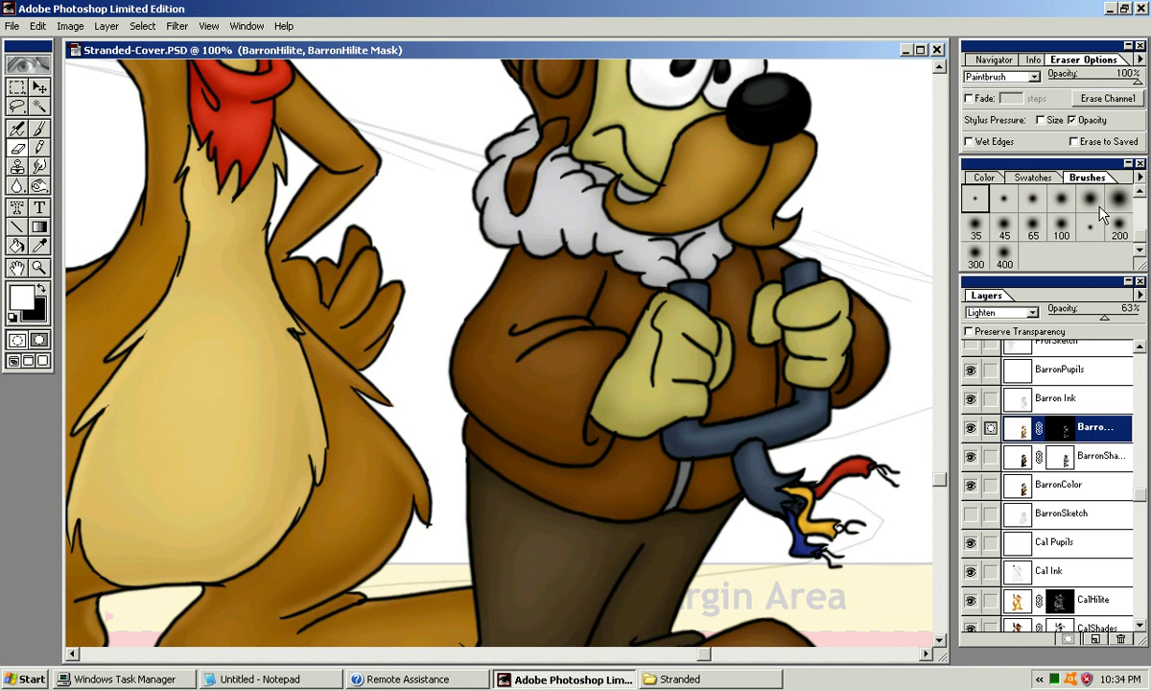
{"action": "key", "text": "j"}
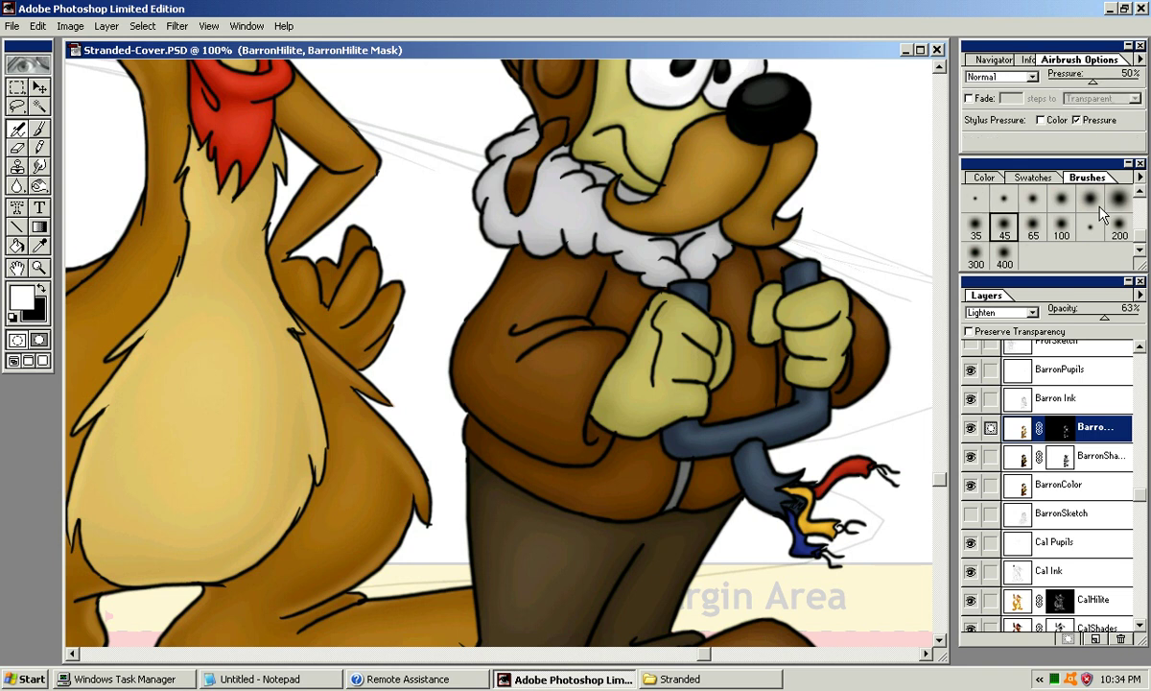
{"action": "key", "text": "r"}
{"action": "key", "text": "o"}
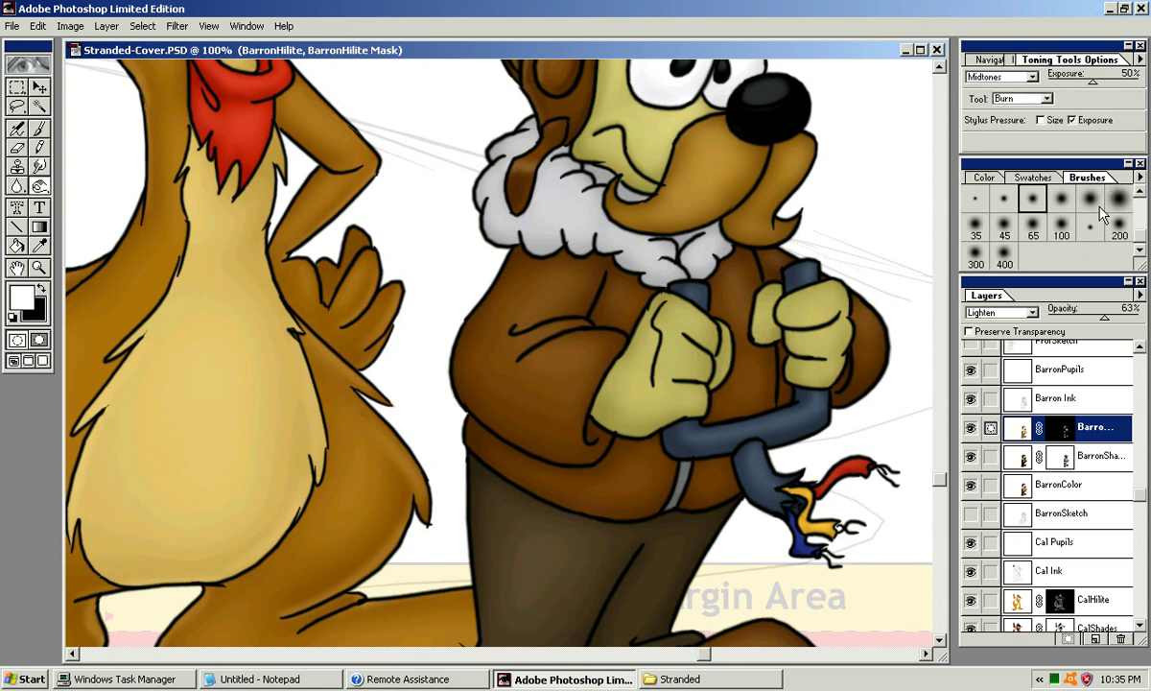
{"action": "key", "text": "b"}
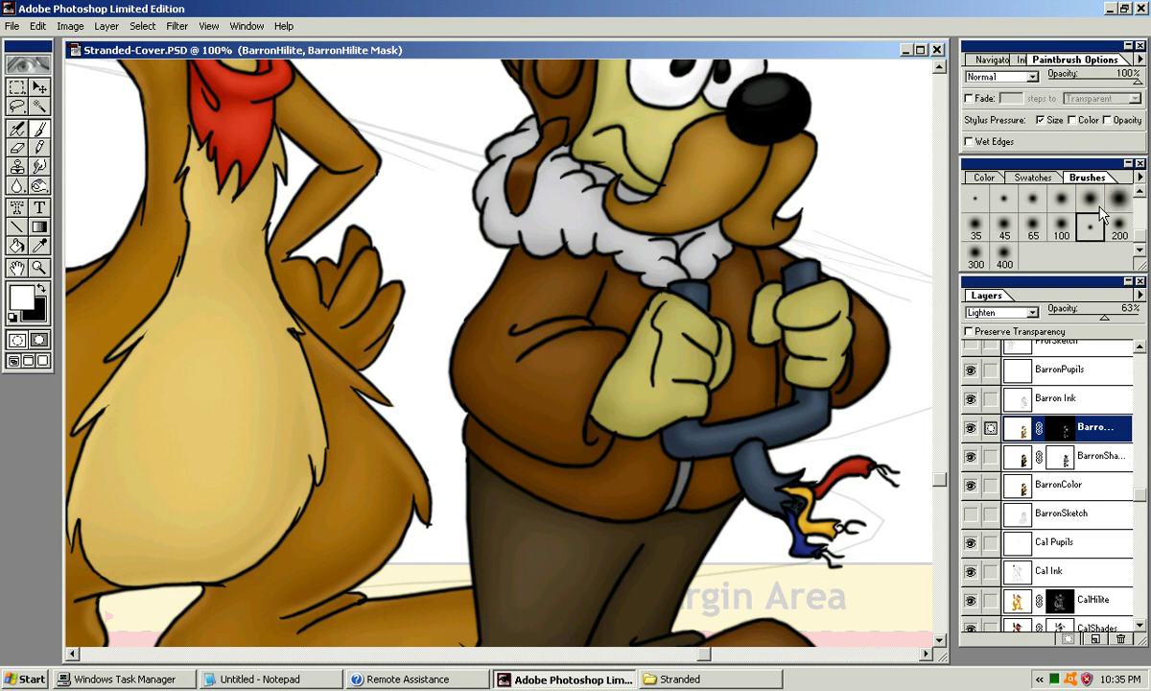
{"action": "key", "text": "["}
{"action": "key", "text": "["}
{"action": "key", "text": "["}
{"action": "key", "text": "["}
{"action": "key", "text": "["}
{"action": "key", "text": "["}
{"action": "key", "text": "["}
{"action": "key", "text": "["}
{"action": "key", "text": "j"}
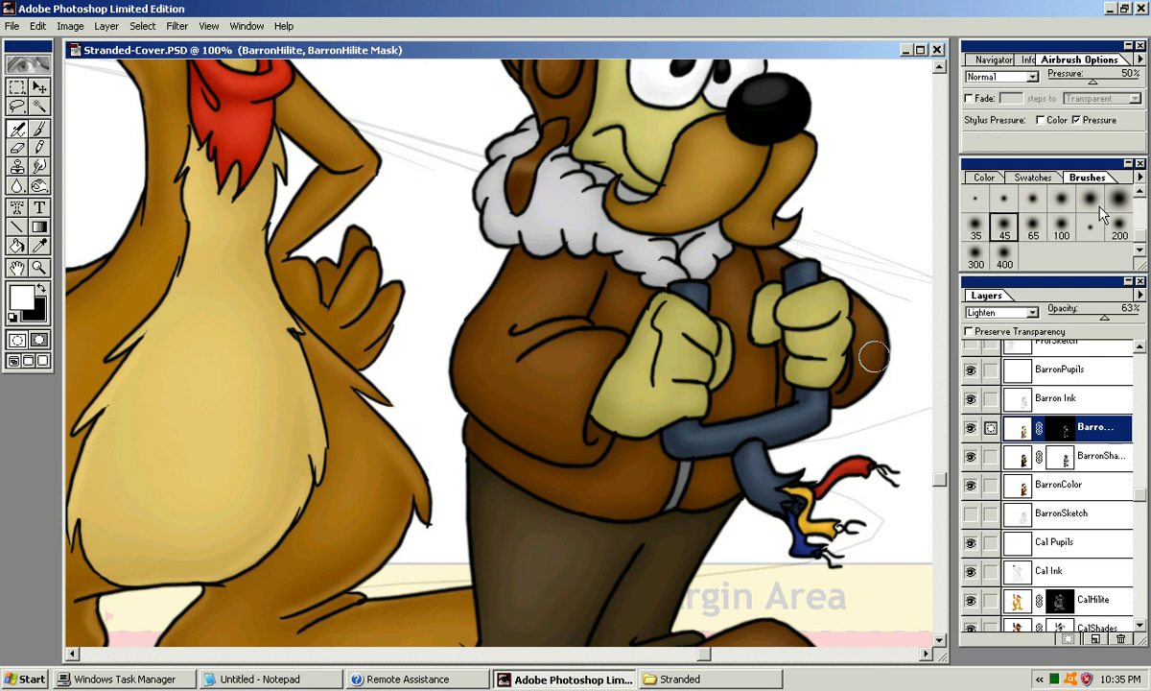
Step: Airbrush a thin highlight along the lower outer edge of the pilot's farther sleeve with a small soft brush
{"action": "left_click", "coordinate": [1033, 199]}
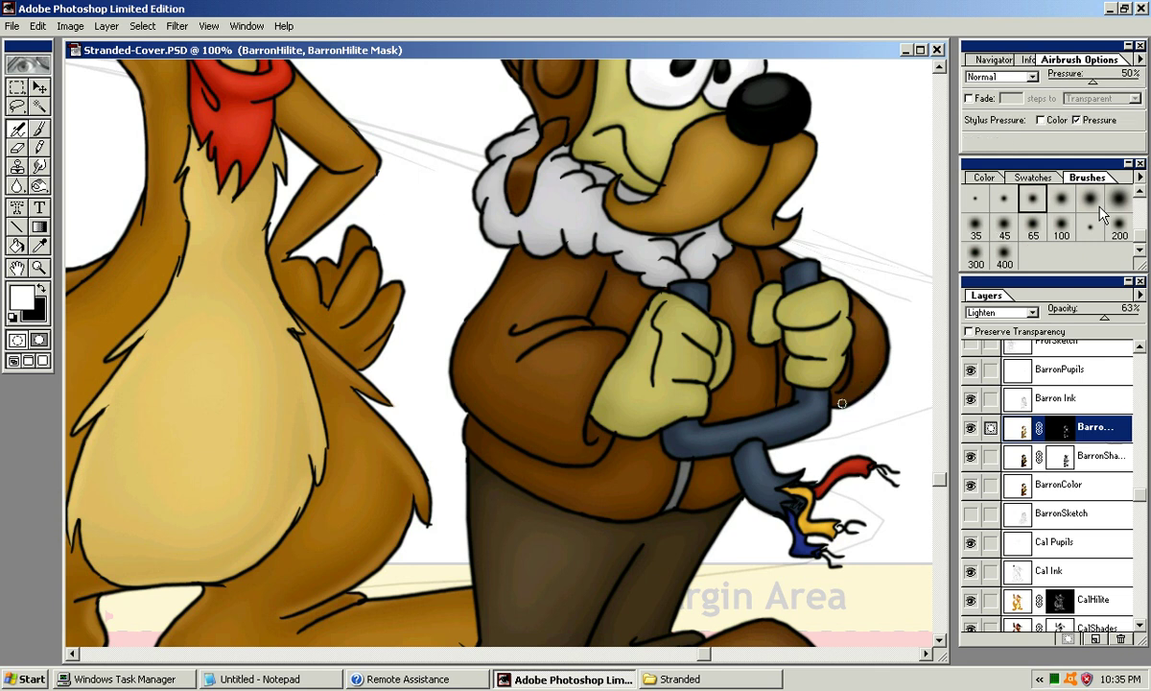
{"action": "key", "text": "bracketright"}
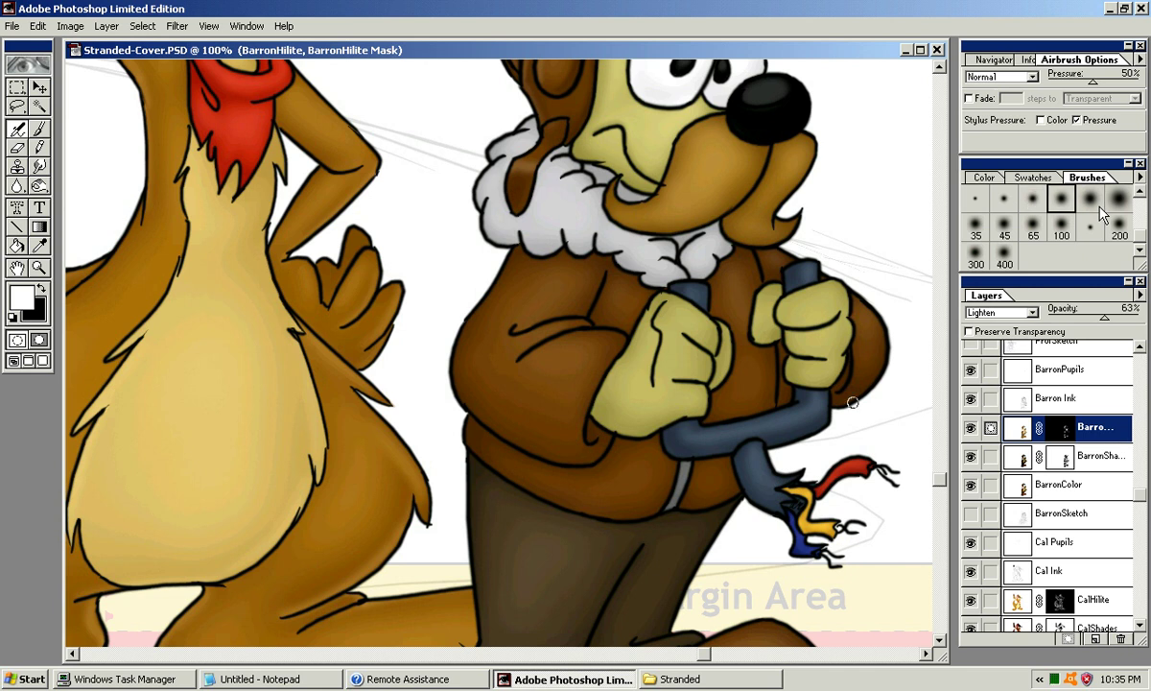
{"action": "left_click_drag", "start_coordinate": [840, 403], "coordinate": [882, 357]}
{"action": "key", "text": "ctrl+z"}
{"action": "left_click_drag", "start_coordinate": [839, 404], "coordinate": [880, 363]}
Step: Airbrush a thin highlight along the underside of the nearer sleeve toward the cuff
{"action": "mouse_move", "coordinate": [442, 377]}
{"action": "left_mouse_down"}
{"action": "mouse_move", "coordinate": [530, 429]}
{"action": "mouse_move", "coordinate": [594, 381]}
{"action": "left_mouse_up"}
{"action": "key", "text": "ctrl+z"}
{"action": "mouse_move", "coordinate": [511, 340]}
{"action": "left_mouse_down"}
{"action": "mouse_move", "coordinate": [556, 380]}
{"action": "mouse_move", "coordinate": [584, 385]}
{"action": "left_mouse_up"}
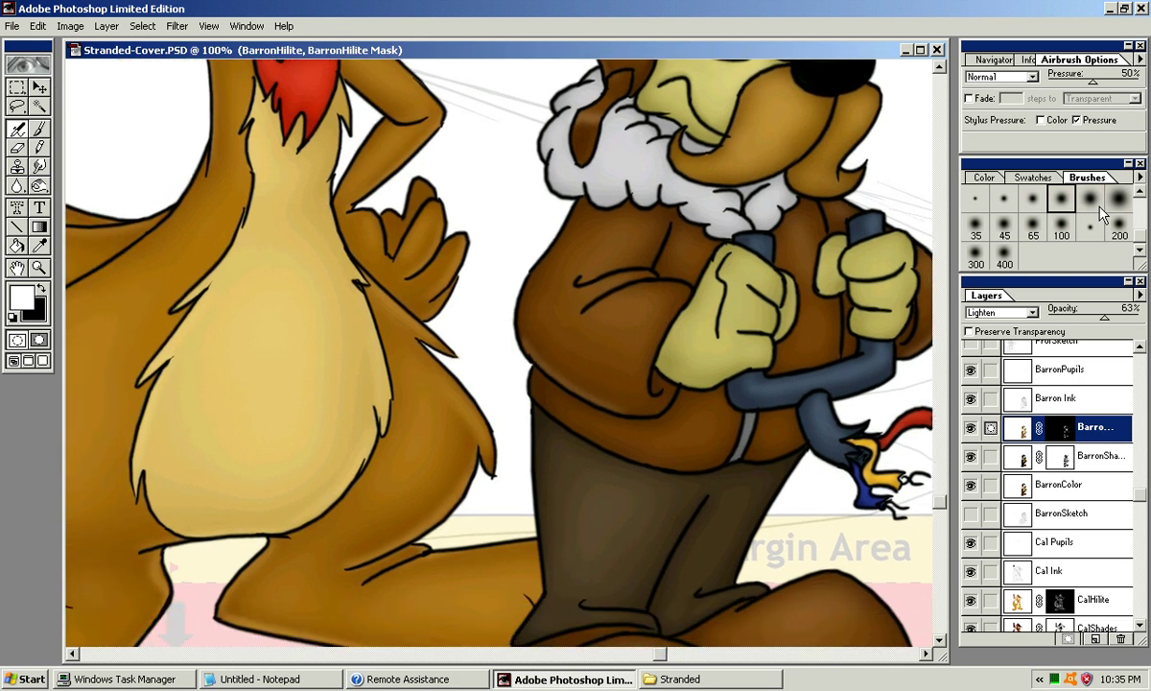
{"action": "left_click_drag", "start_coordinate": [640, 412], "coordinate": [674, 406]}
Step: Try to airbrush a thin highlight up the back edge of the nearer sleeve toward the fur collar
{"action": "mouse_move", "coordinate": [562, 254]}
{"action": "left_mouse_down"}
{"action": "mouse_move", "coordinate": [547, 260]}
{"action": "mouse_move", "coordinate": [525, 316]}
{"action": "left_mouse_up"}
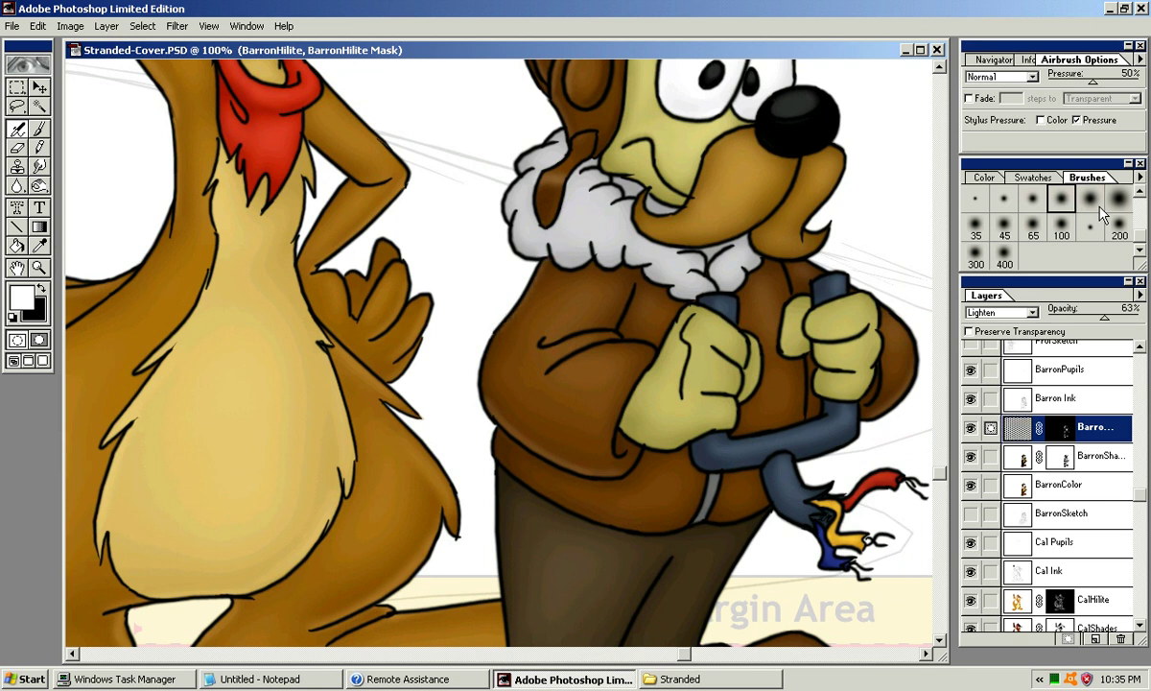
{"action": "left_click_drag", "start_coordinate": [506, 328], "coordinate": [547, 258]}
{"action": "key", "text": "ctrl+z"}
{"action": "left_click_drag", "start_coordinate": [492, 371], "coordinate": [547, 264]}
{"action": "key", "text": "ctrl+z"}
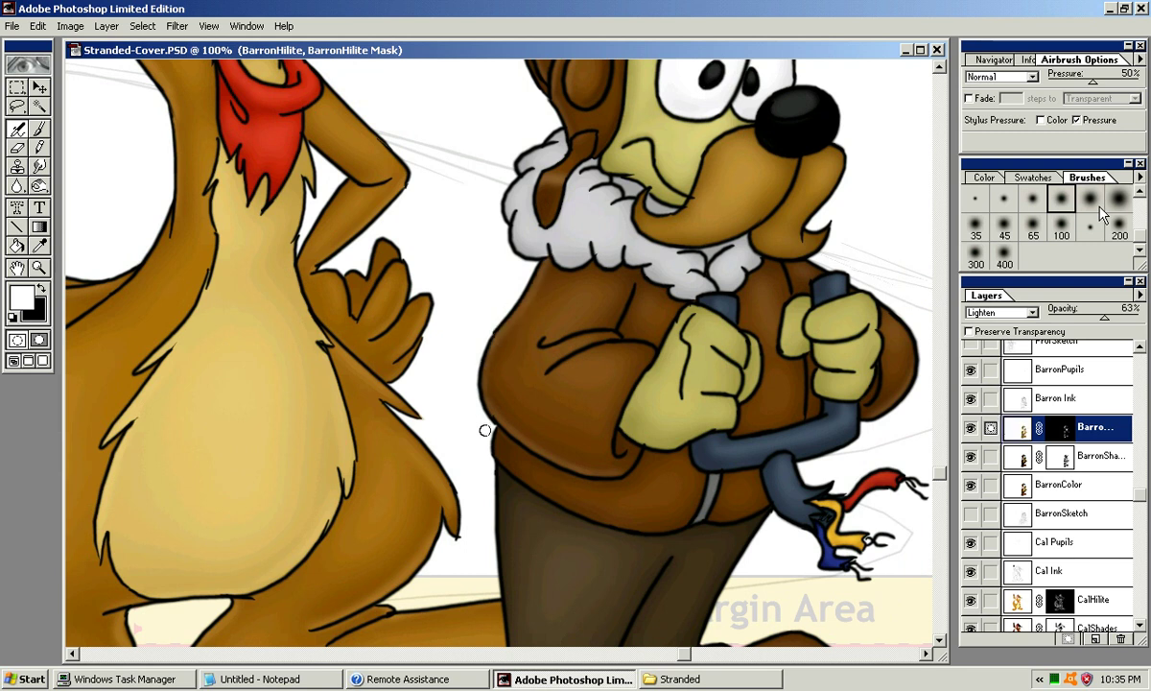
Step: Try to airbrush a highlight down the nearer sleeve's cuff edge beside the glove with a slightly larger soft brush
{"action": "left_click_drag", "start_coordinate": [877, 314], "coordinate": [804, 271]}
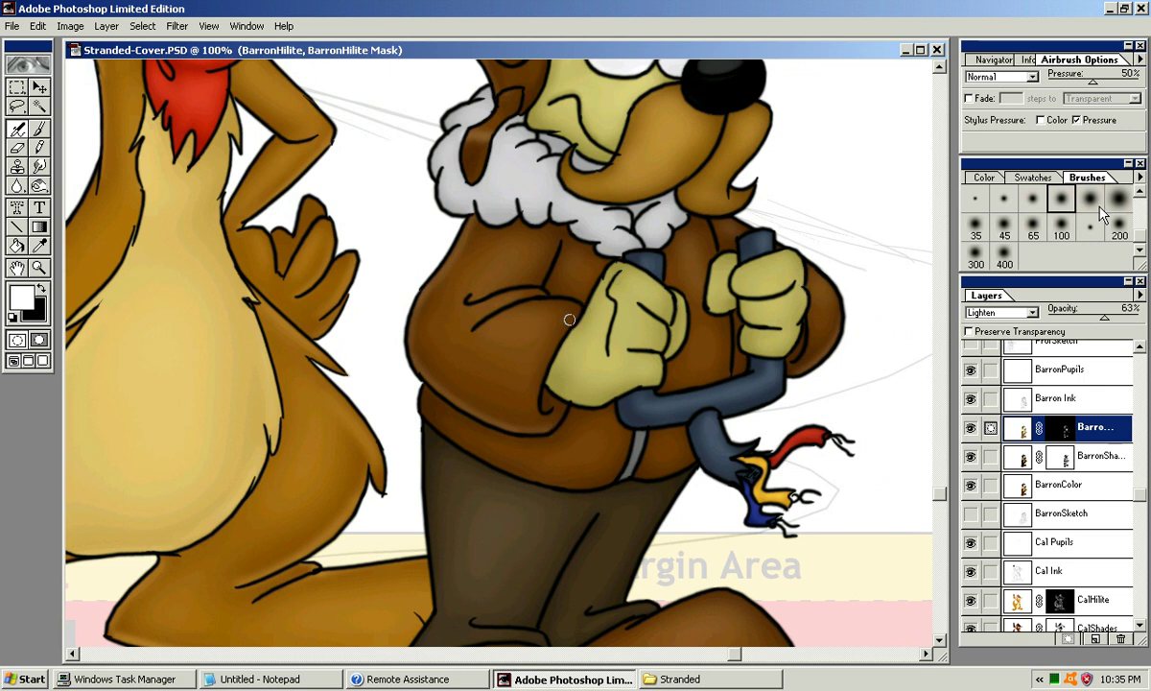
{"action": "left_click", "coordinate": [1099, 207]}
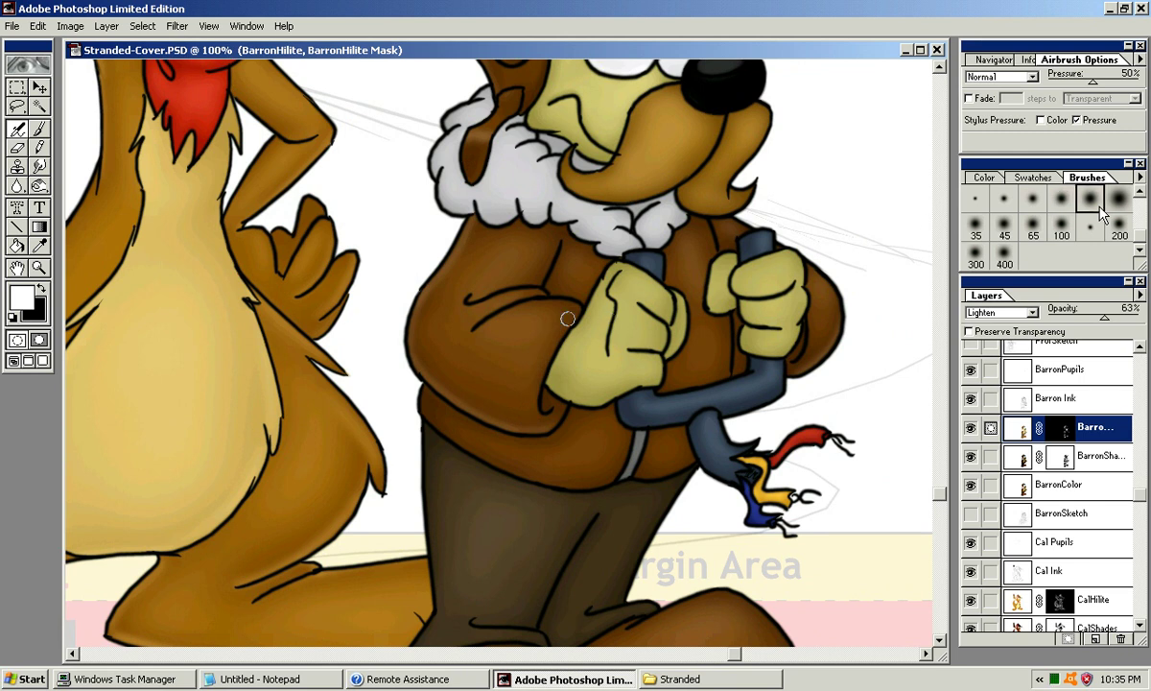
{"action": "left_click_drag", "start_coordinate": [564, 318], "coordinate": [530, 392]}
{"action": "key", "text": "ctrl+z"}
{"action": "left_click_drag", "start_coordinate": [581, 309], "coordinate": [536, 393]}
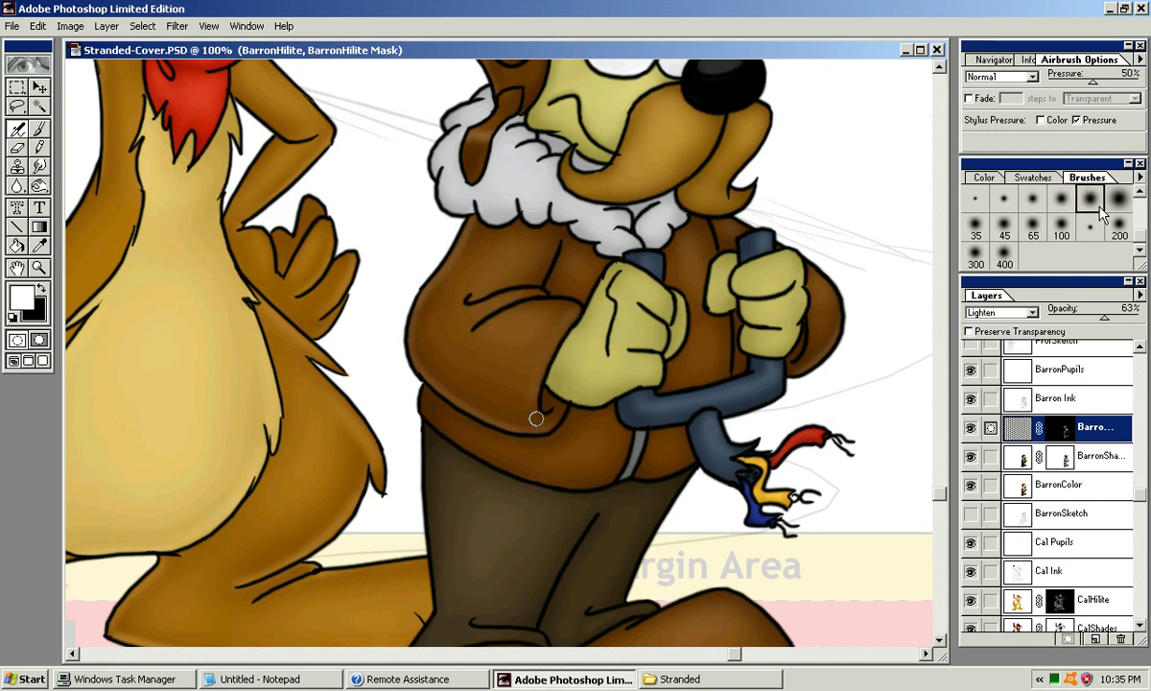
{"action": "key", "text": "ctrl+z"}
{"action": "left_click_drag", "start_coordinate": [562, 327], "coordinate": [524, 413]}
{"action": "key", "text": "ctrl+z"}
{"action": "left_click_drag", "start_coordinate": [568, 313], "coordinate": [539, 411]}
{"action": "key", "text": "ctrl+z"}
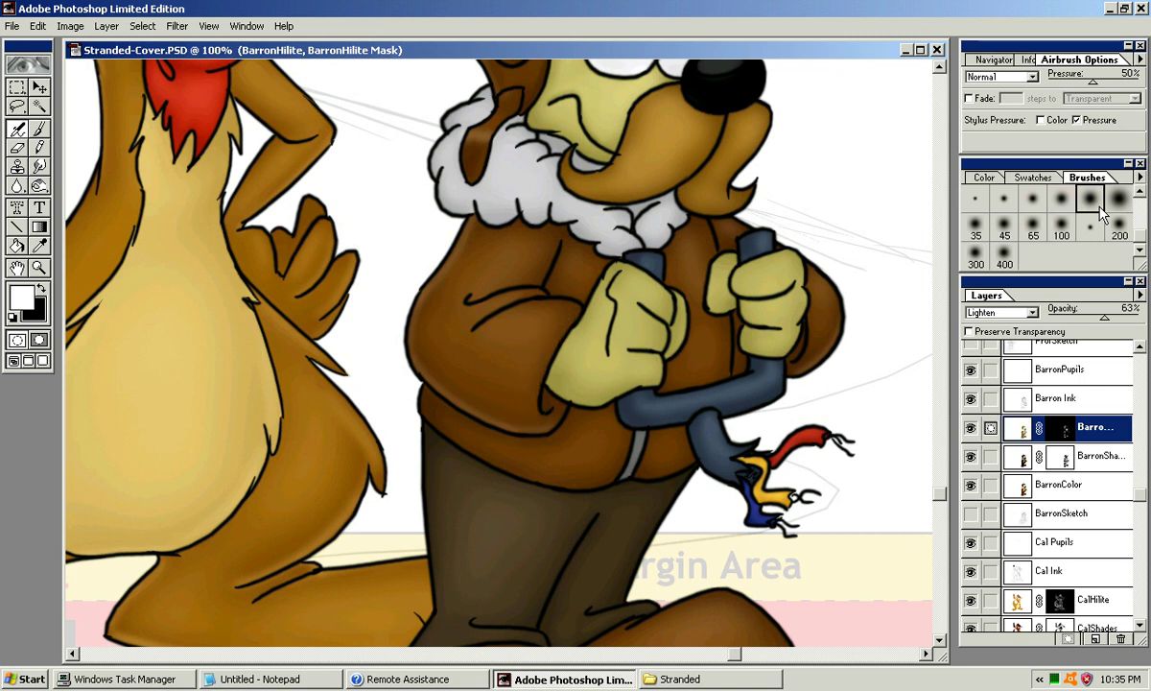
Step: Airbrush a soft highlight on the nearer sleeve behind the cuff, enlarging the brush to 45 pixels
{"action": "key", "text": "bracketright"}
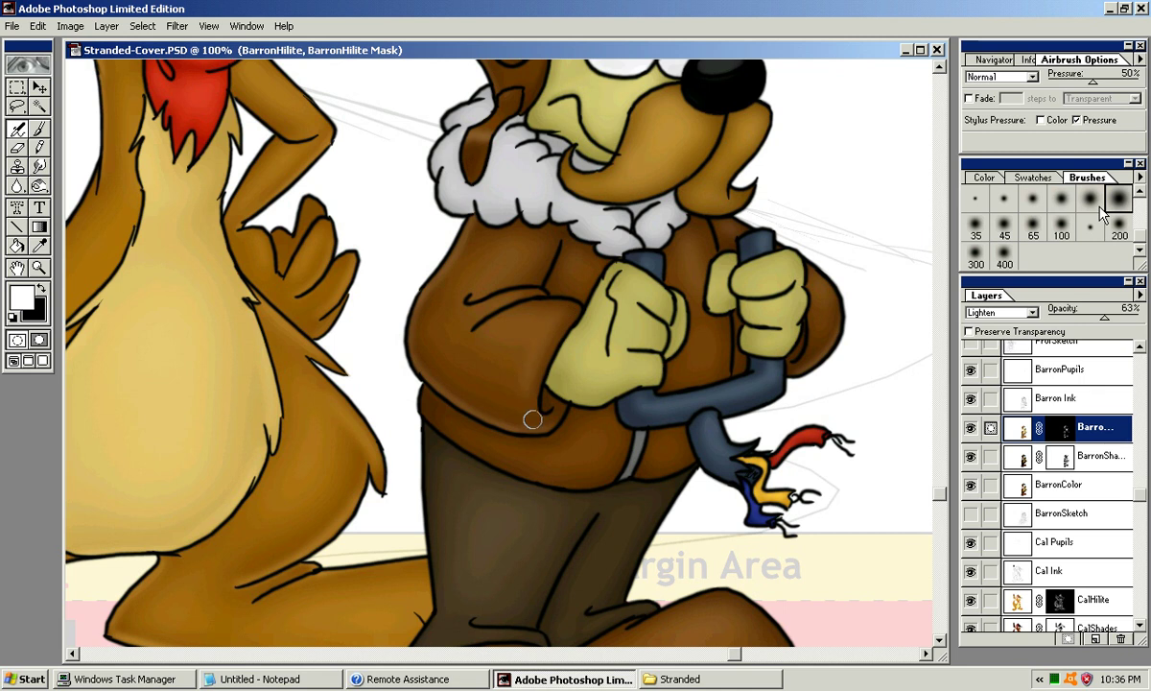
{"action": "left_click_drag", "start_coordinate": [574, 320], "coordinate": [537, 441]}
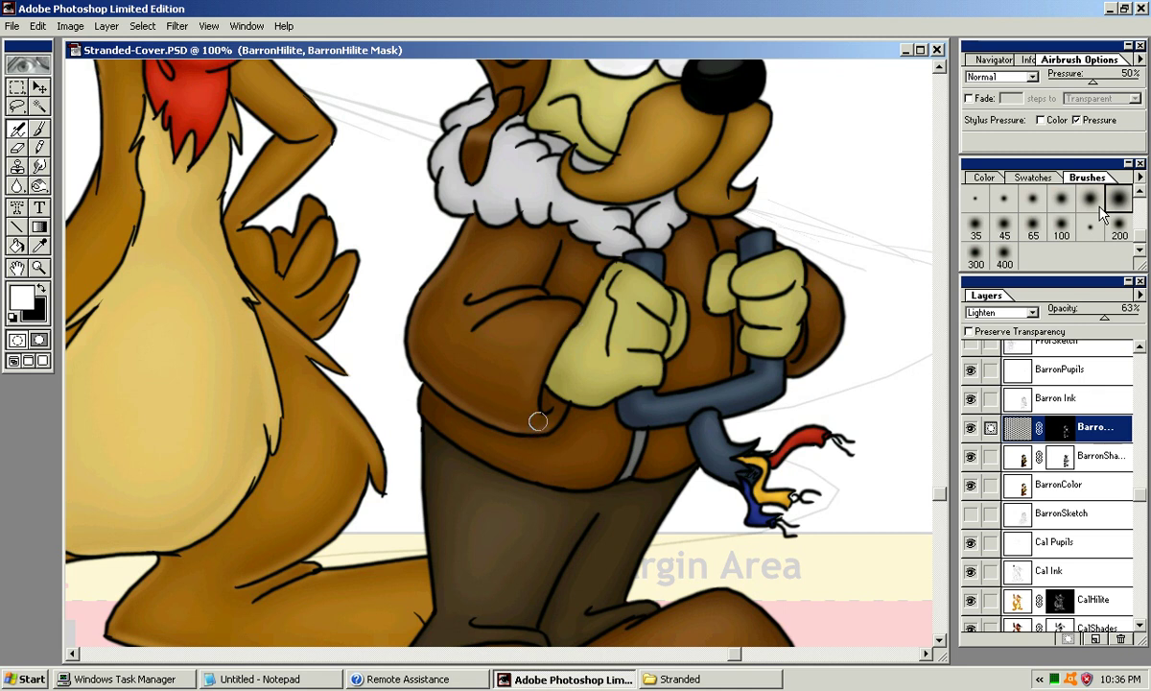
{"action": "key", "text": "ctrl+z"}
{"action": "mouse_move", "coordinate": [529, 360]}
{"action": "left_mouse_down"}
{"action": "mouse_move", "coordinate": [517, 427]}
{"action": "mouse_move", "coordinate": [514, 386]}
{"action": "mouse_move", "coordinate": [579, 336]}
{"action": "left_mouse_up"}
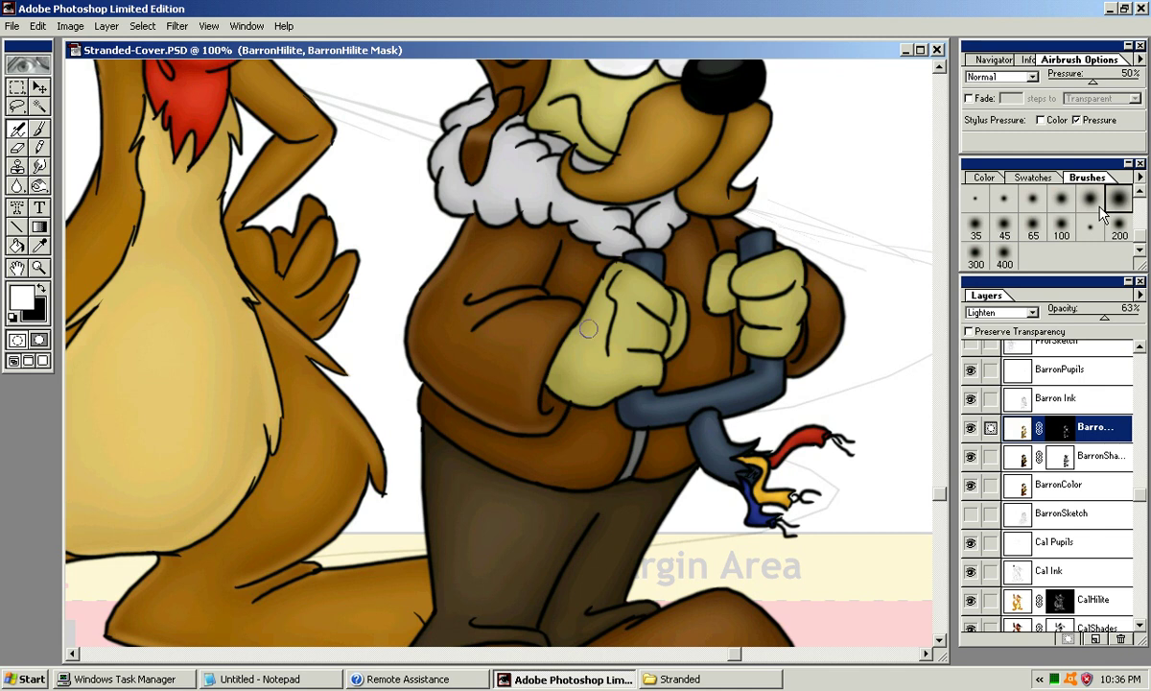
{"action": "left_click", "coordinate": [1005, 228]}
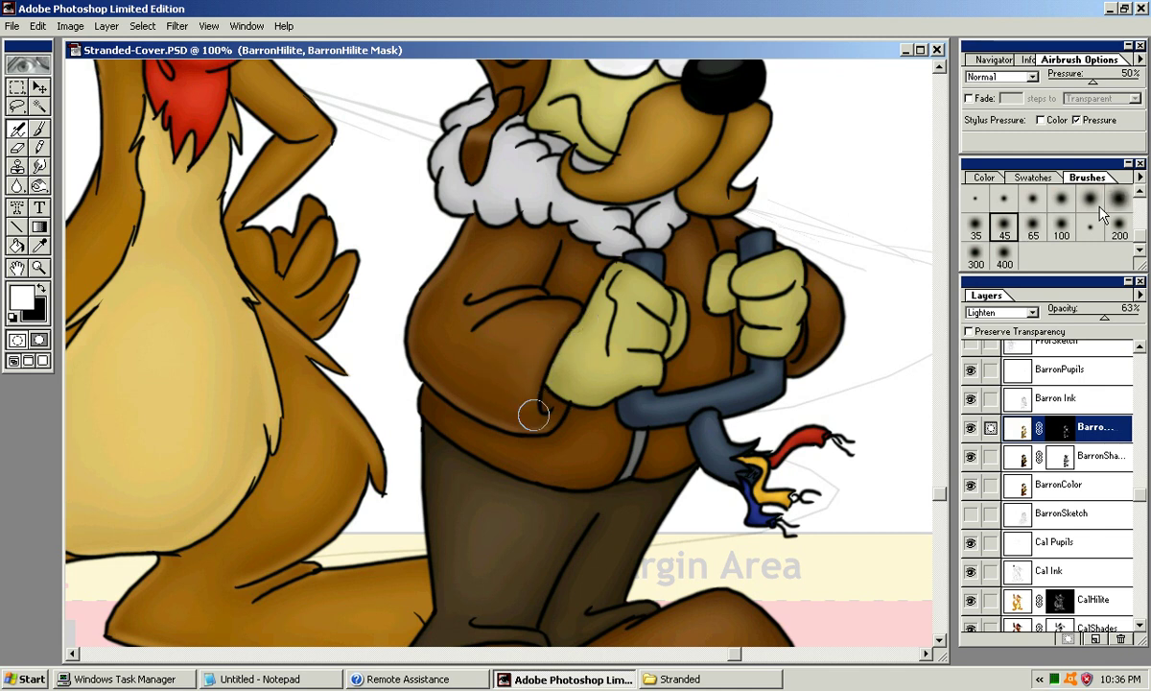
{"action": "left_click_drag", "start_coordinate": [537, 352], "coordinate": [504, 394]}
Step: Airbrush a thin highlight up the inside of the farther sleeve beside the glove with a smaller soft brush
{"action": "left_click", "coordinate": [1063, 198]}
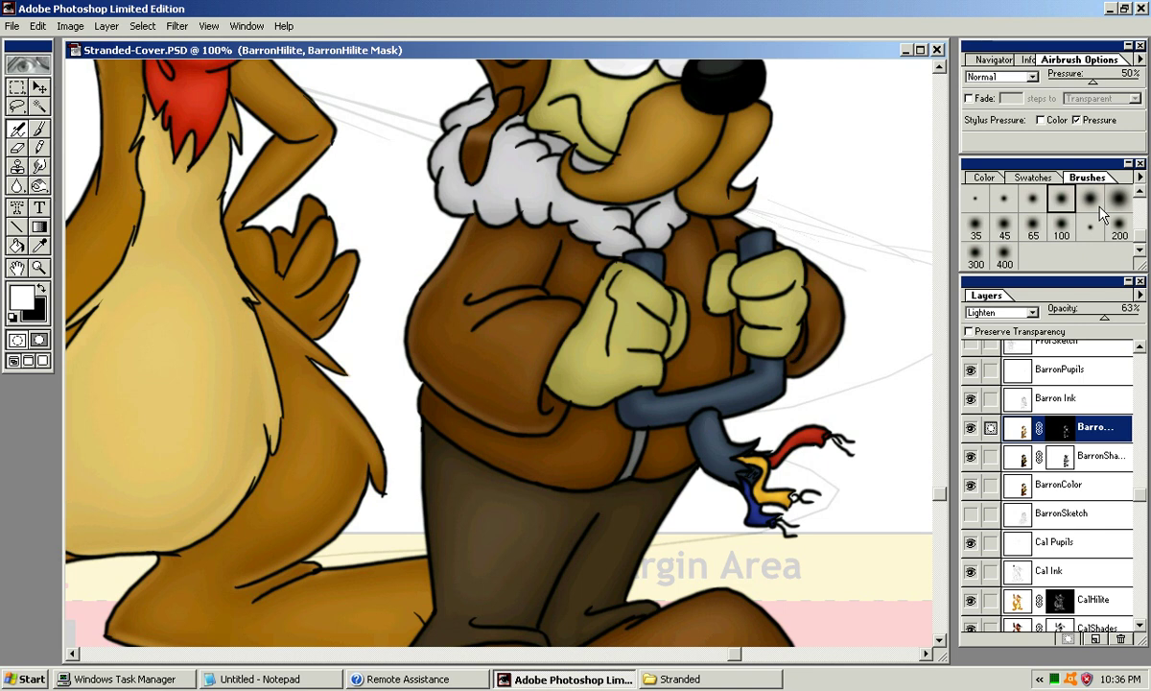
{"action": "left_click_drag", "start_coordinate": [798, 360], "coordinate": [818, 308]}
{"action": "key", "text": "ctrl+z"}
{"action": "key", "text": "ctrl+z"}
{"action": "left_click_drag", "start_coordinate": [796, 363], "coordinate": [820, 311]}
{"action": "left_click_drag", "start_coordinate": [800, 363], "coordinate": [811, 319]}
{"action": "left_click_drag", "start_coordinate": [813, 310], "coordinate": [822, 284]}
Step: Airbrush a soft highlight on the upper back of the nearer sleeve with the 45-pixel brush
{"action": "left_click", "coordinate": [1061, 228]}
{"action": "key", "text": "bracketleft"}
{"action": "key", "text": "bracketleft"}
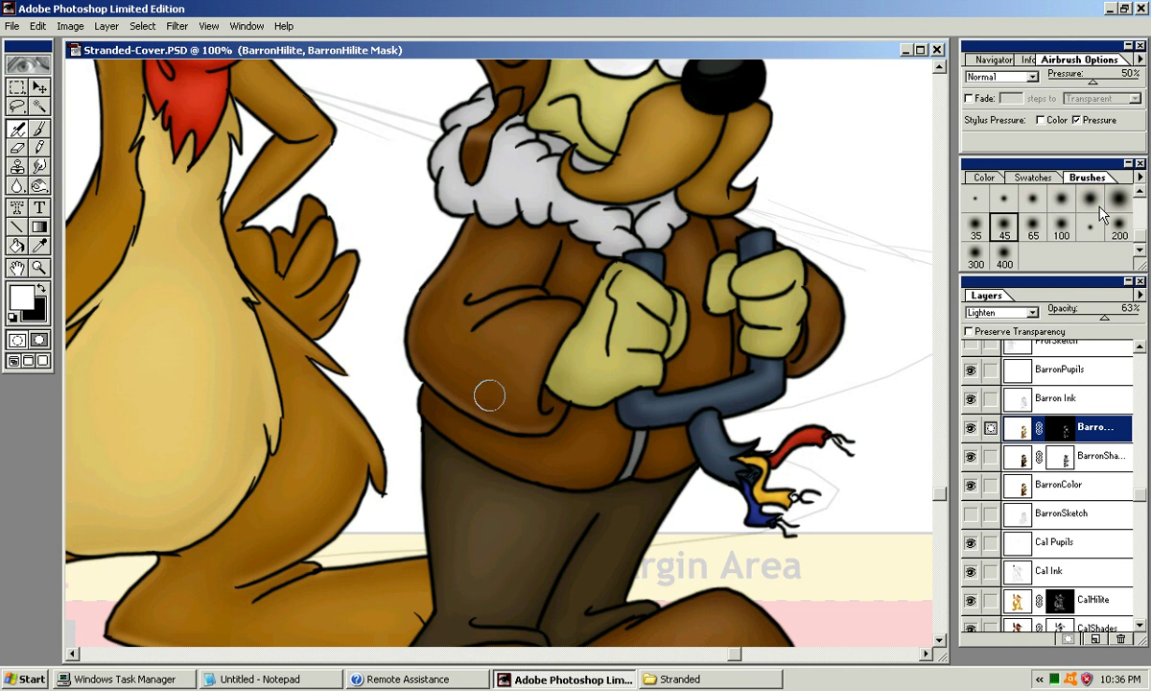
{"action": "mouse_move", "coordinate": [455, 311]}
{"action": "left_mouse_down"}
{"action": "mouse_move", "coordinate": [457, 280]}
{"action": "mouse_move", "coordinate": [480, 272]}
{"action": "left_mouse_up"}
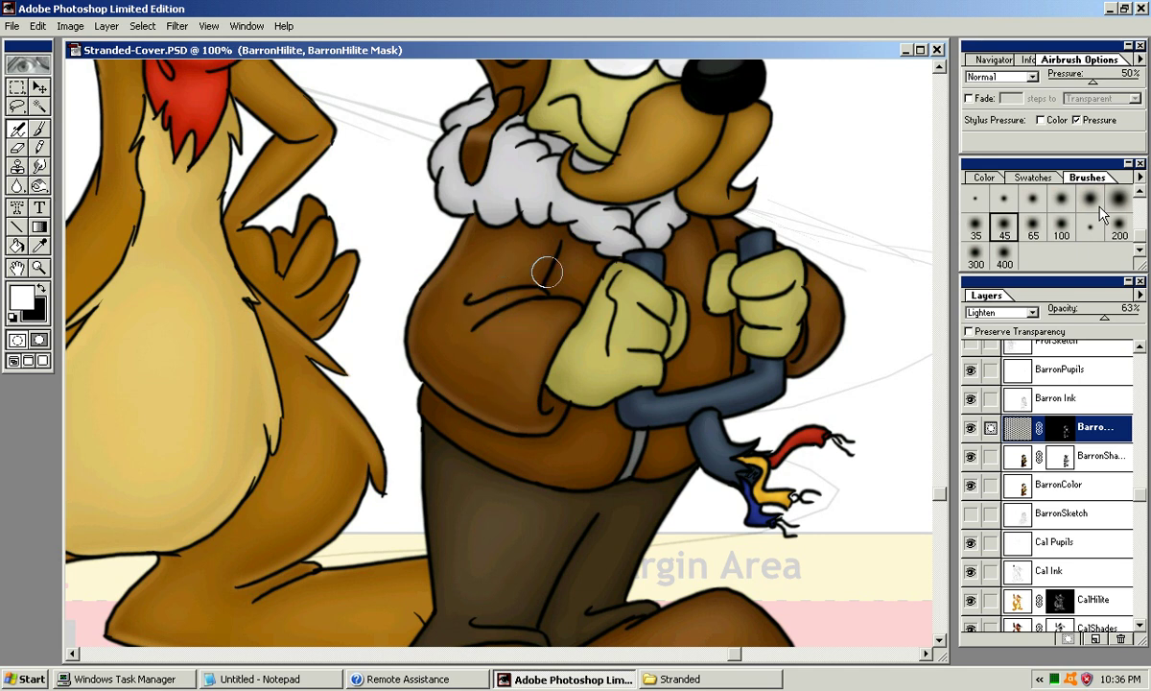
{"action": "mouse_move", "coordinate": [614, 326]}
{"action": "left_mouse_down"}
{"action": "mouse_move", "coordinate": [545, 476]}
{"action": "mouse_move", "coordinate": [637, 256]}
{"action": "left_mouse_up"}
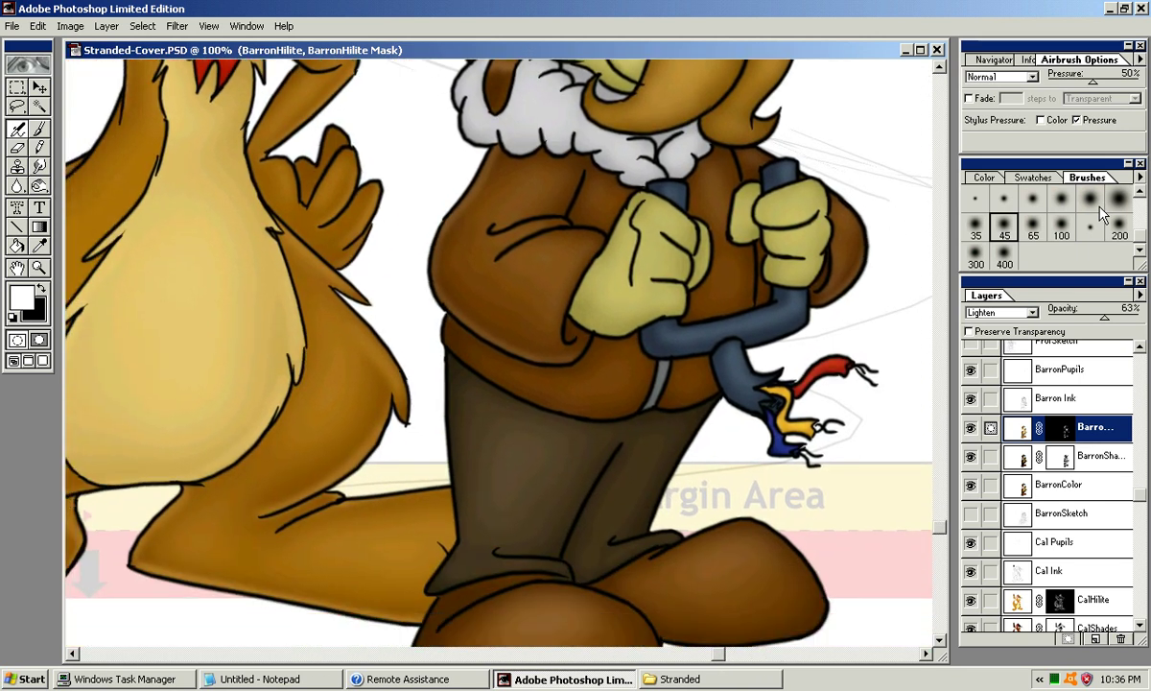
Step: Switch to black and airbrush back the highlight on the near trouser leg beside the centre crease with the 65-pixel brush
{"action": "key", "text": "bracketright"}
{"action": "key", "text": "bracketright"}
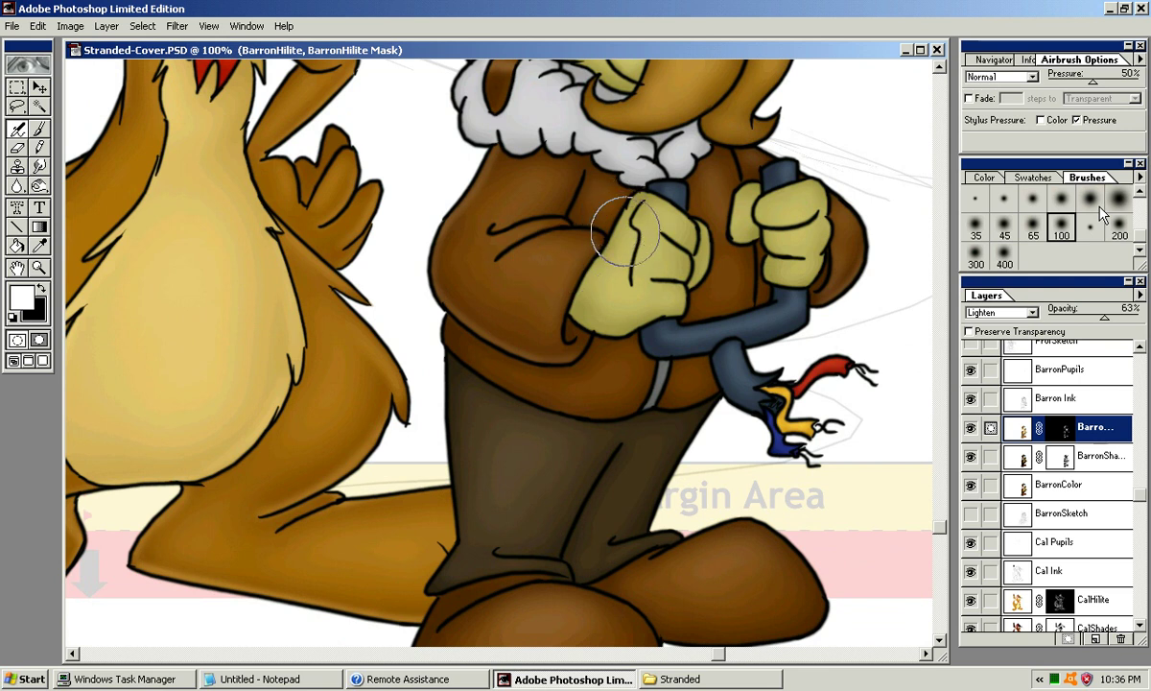
{"action": "left_click_drag", "start_coordinate": [631, 191], "coordinate": [593, 339]}
{"action": "left_click_drag", "start_coordinate": [608, 201], "coordinate": [582, 266]}
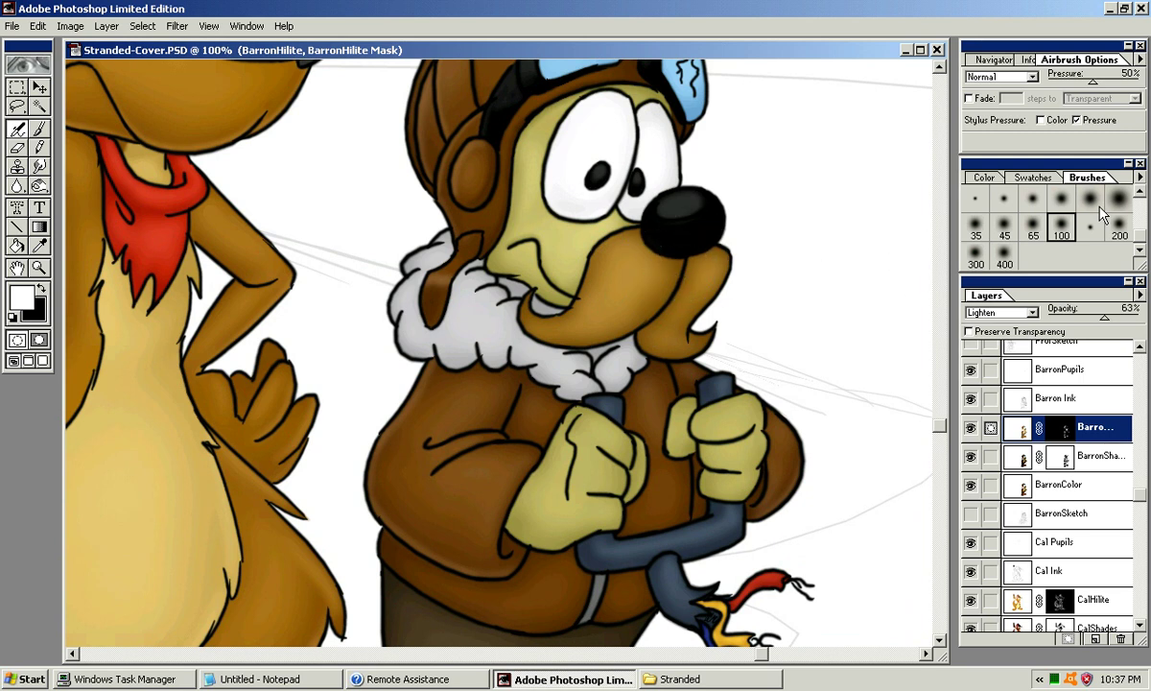
{"action": "key", "text": "bracketleft"}
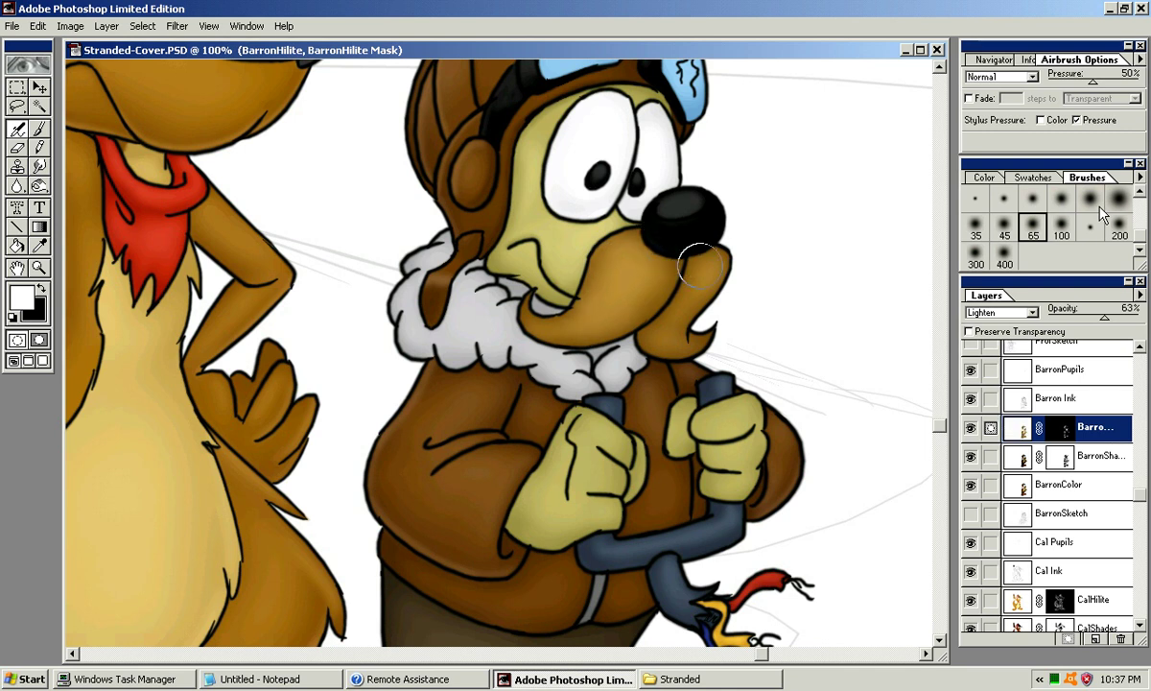
{"action": "key", "text": "x"}
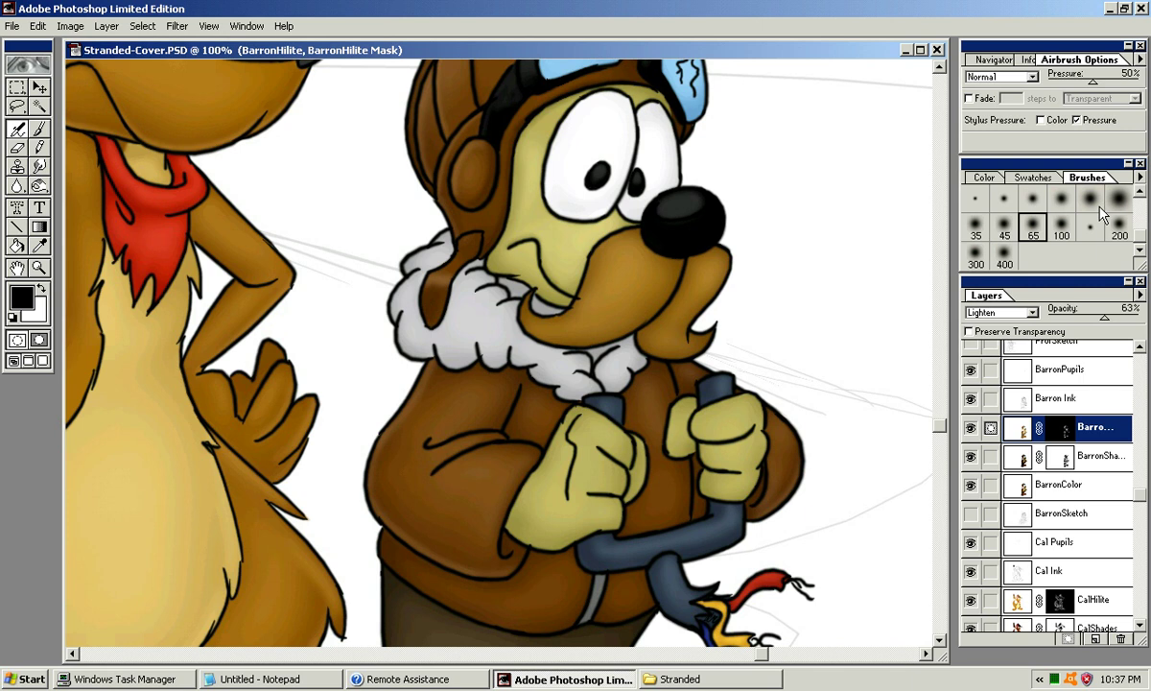
{"action": "left_click_drag", "start_coordinate": [586, 431], "coordinate": [613, 385]}
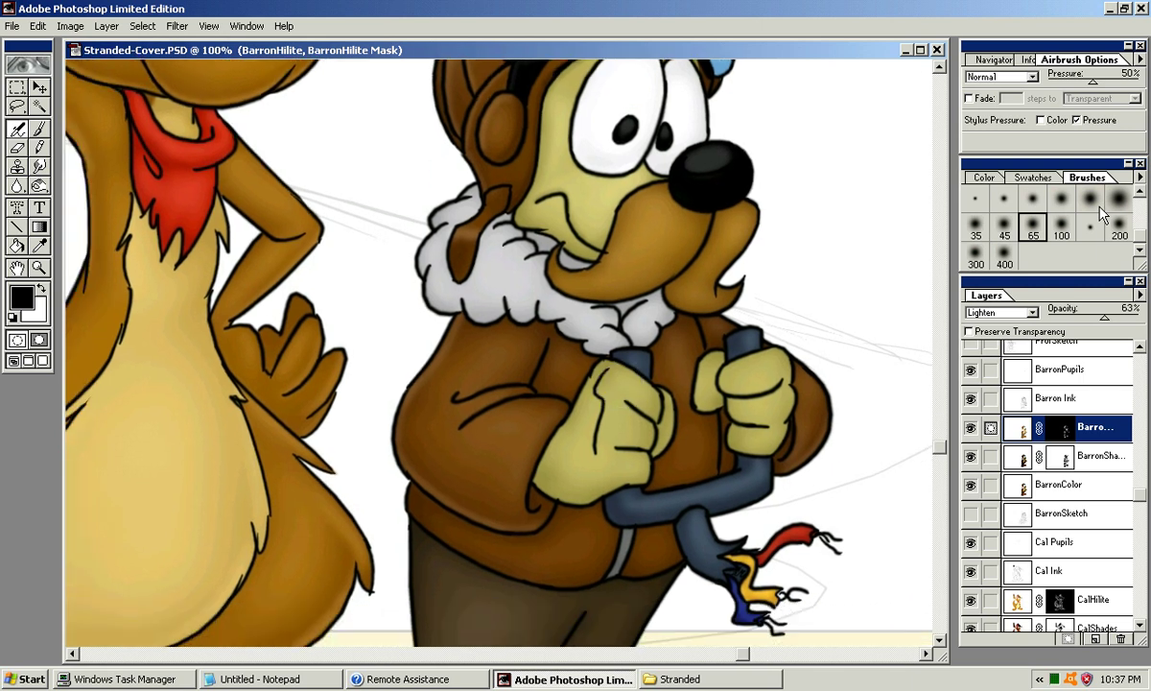
{"action": "left_click_drag", "start_coordinate": [572, 429], "coordinate": [624, 361]}
{"action": "left_click_drag", "start_coordinate": [525, 546], "coordinate": [568, 453]}
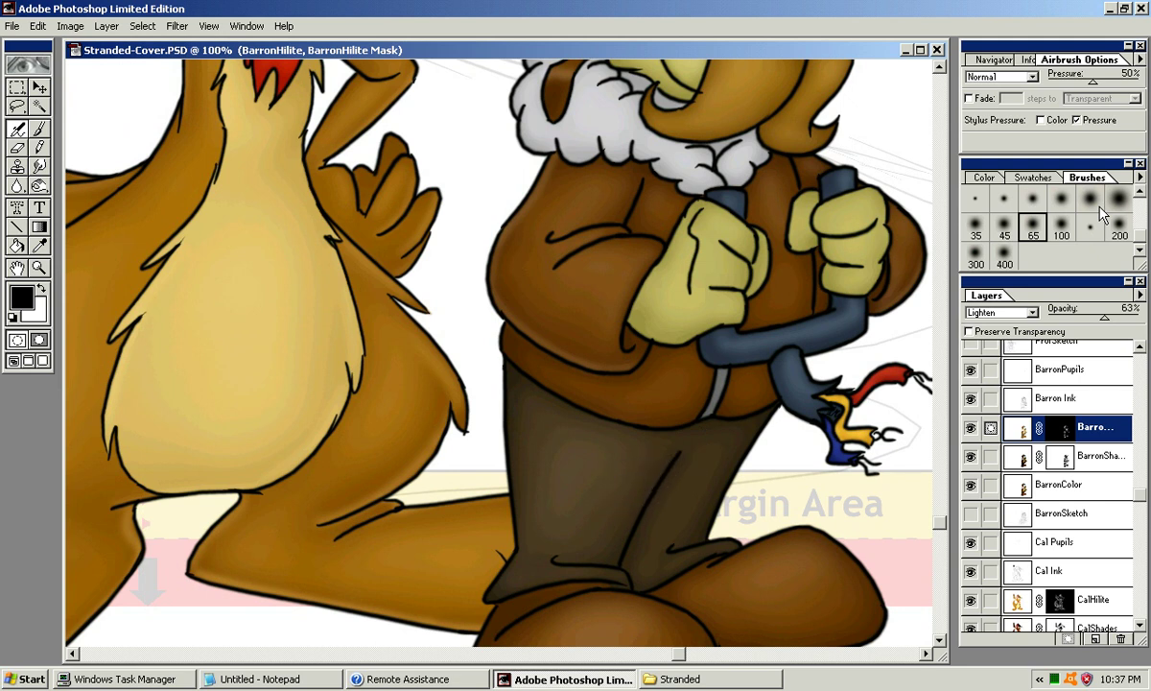
{"action": "mouse_move", "coordinate": [633, 456]}
{"action": "left_mouse_down"}
{"action": "mouse_move", "coordinate": [619, 512]}
{"action": "mouse_move", "coordinate": [628, 523]}
{"action": "left_mouse_up"}
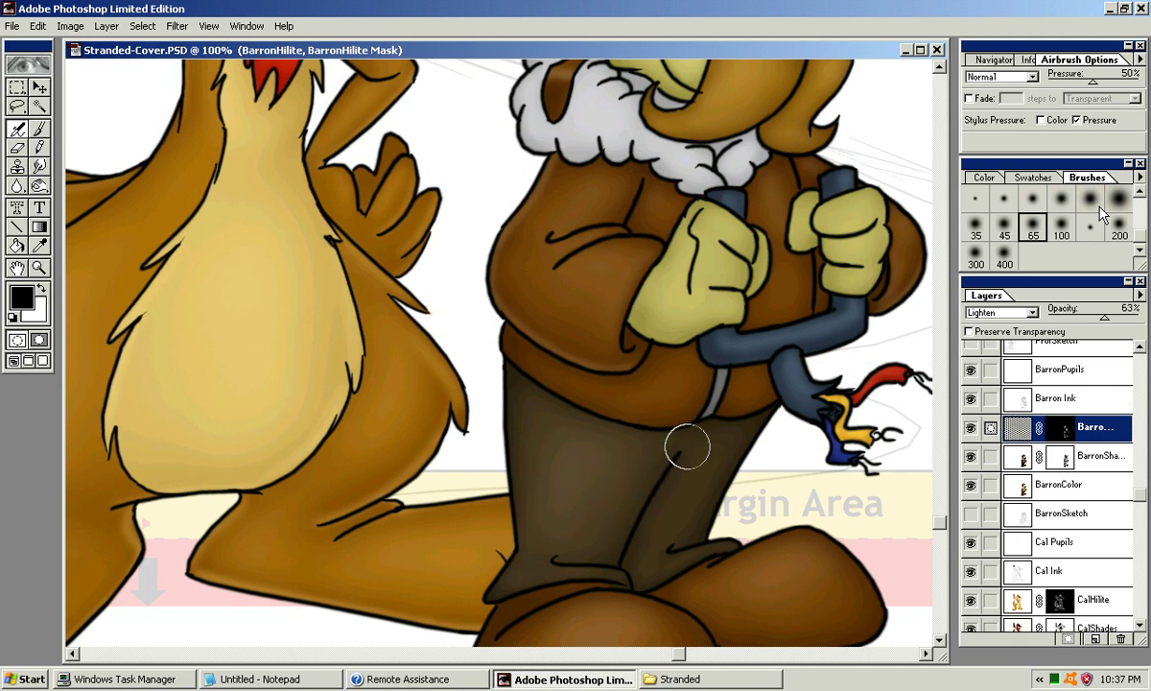
{"action": "left_click_drag", "start_coordinate": [633, 295], "coordinate": [579, 457]}
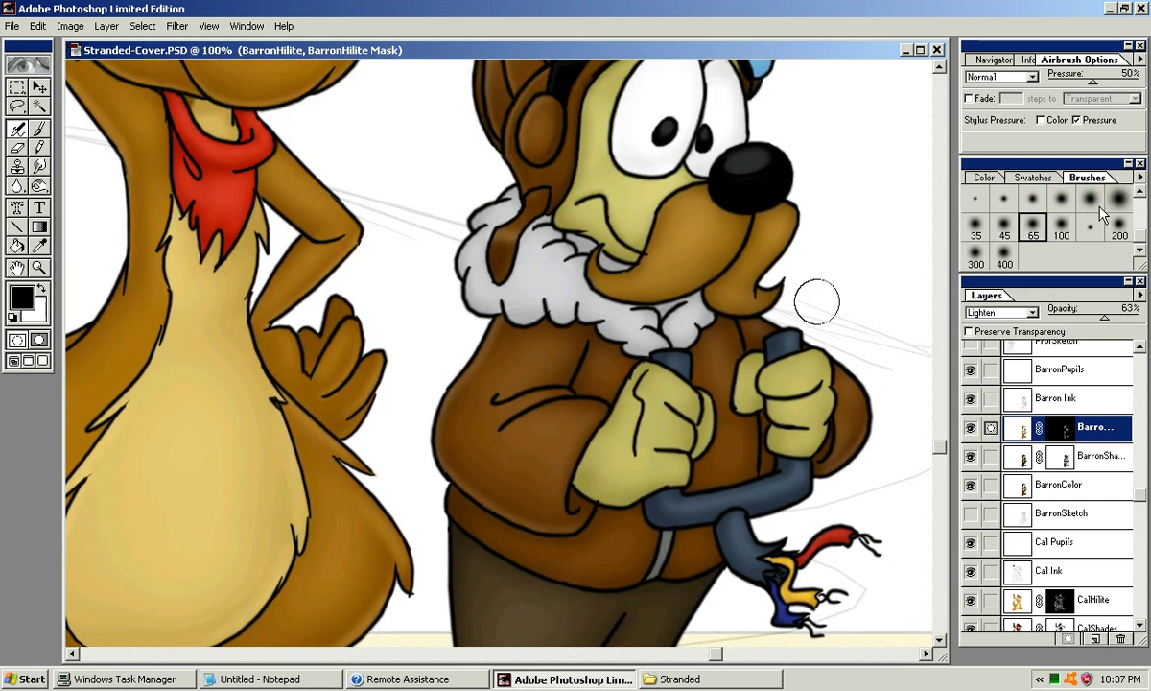
{"action": "key", "text": "bracketleft"}
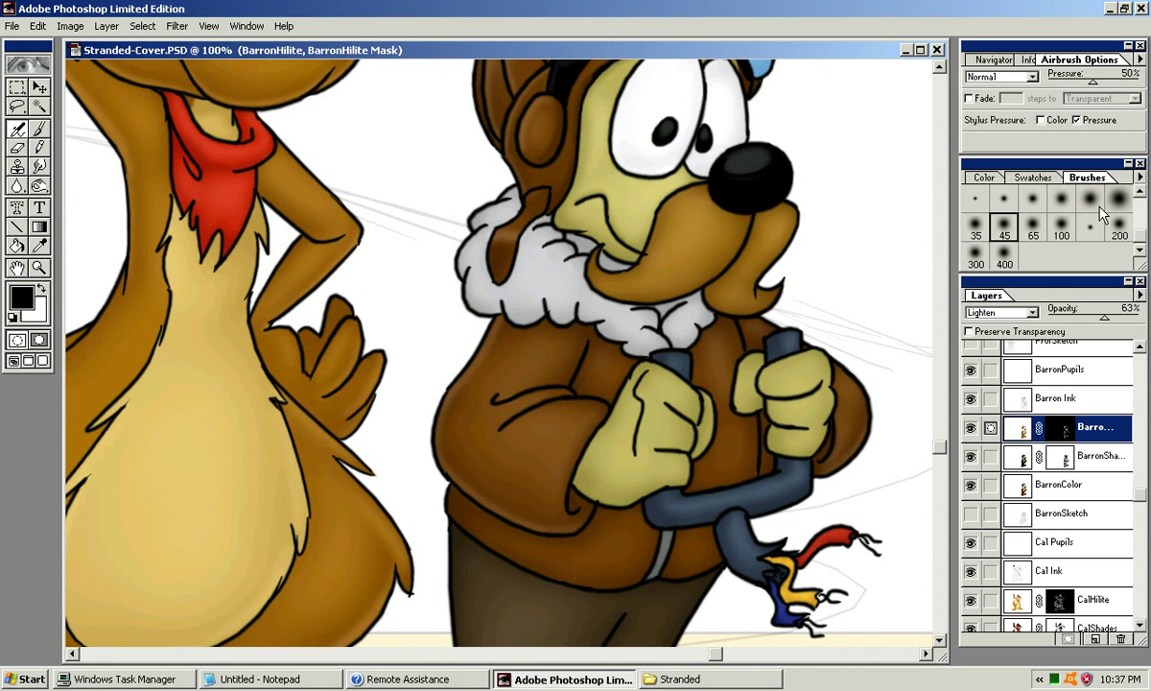
{"action": "left_click_drag", "start_coordinate": [451, 370], "coordinate": [418, 451]}
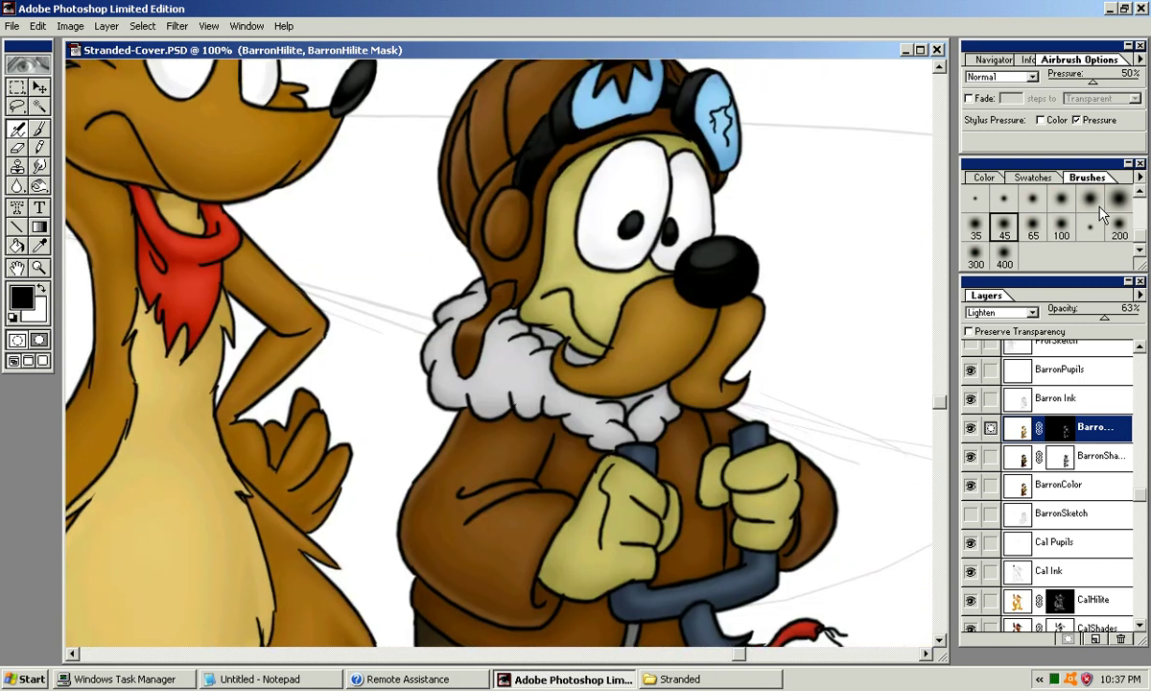
{"action": "left_click_drag", "start_coordinate": [576, 344], "coordinate": [575, 356]}
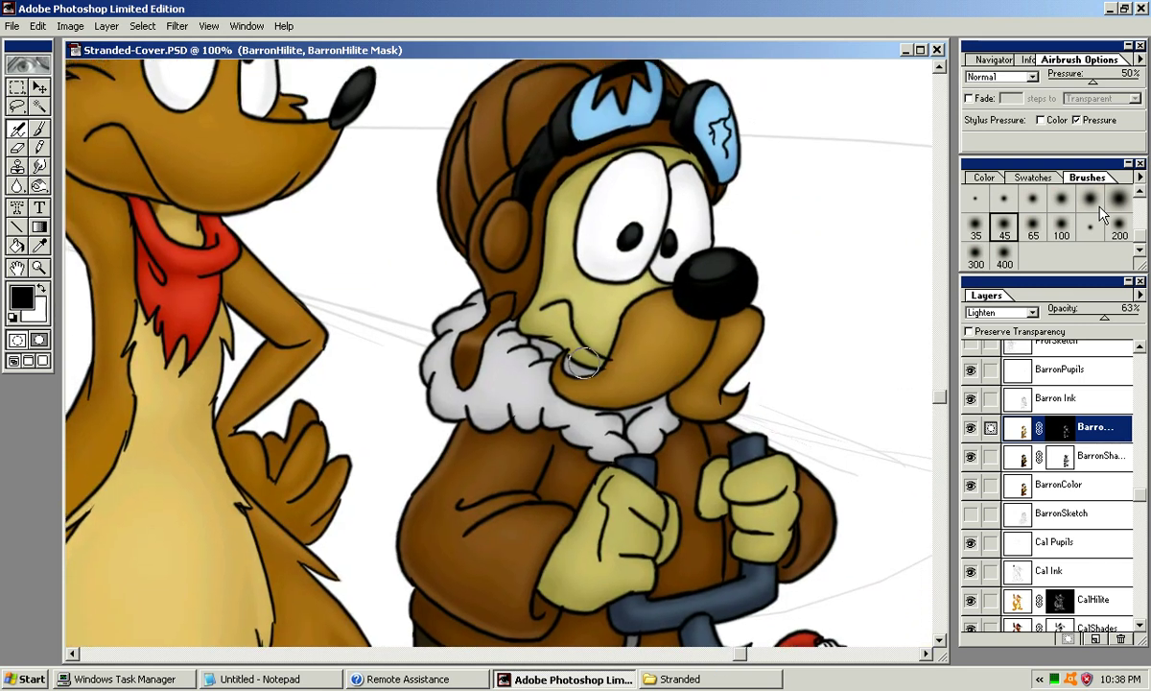
{"action": "left_click_drag", "start_coordinate": [533, 403], "coordinate": [545, 366]}
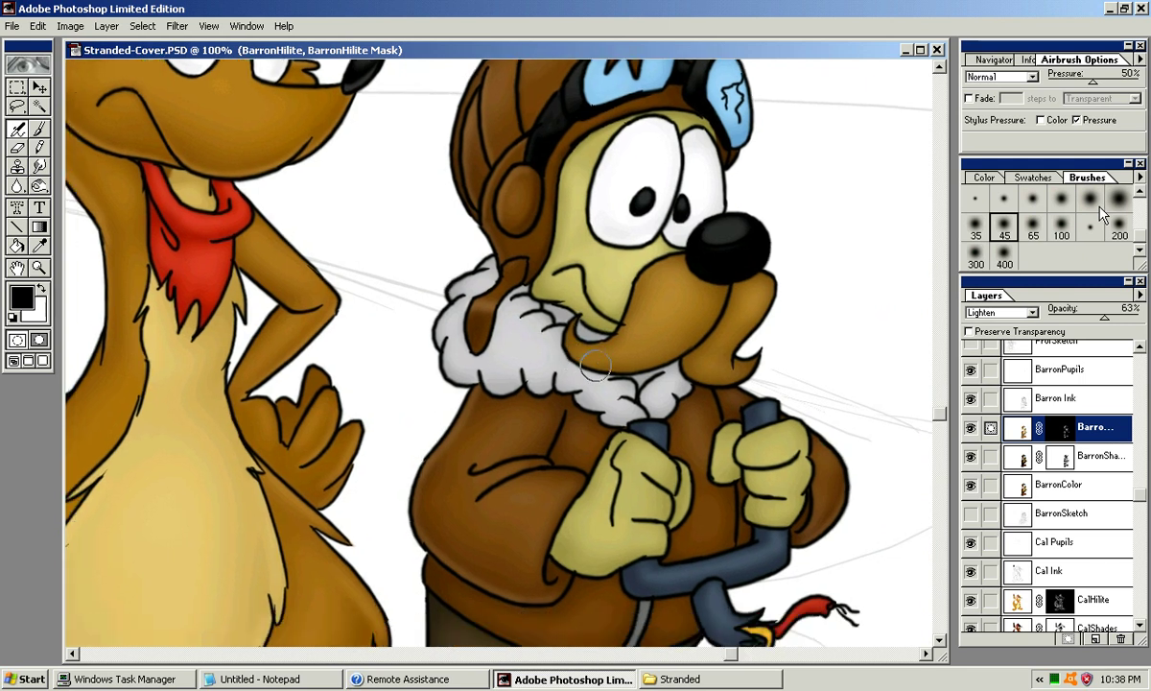
Step: Airbrush thin white highlights along the lower edges of the farther glove's middle and lower fingers with a small soft brush
{"action": "key", "text": "ctrl+plus"}
{"action": "left_click_drag", "start_coordinate": [708, 296], "coordinate": [489, 302]}
{"action": "mouse_move", "coordinate": [696, 640]}
{"action": "left_mouse_down"}
{"action": "mouse_move", "coordinate": [667, 479]}
{"action": "mouse_move", "coordinate": [616, 313]}
{"action": "left_mouse_up"}
{"action": "key", "text": "bracketleft"}
{"action": "key", "text": "bracketleft"}
{"action": "key", "text": "bracketleft"}
{"action": "key", "text": "bracketleft"}
{"action": "key", "text": "bracketleft"}
{"action": "key", "text": "bracketleft"}
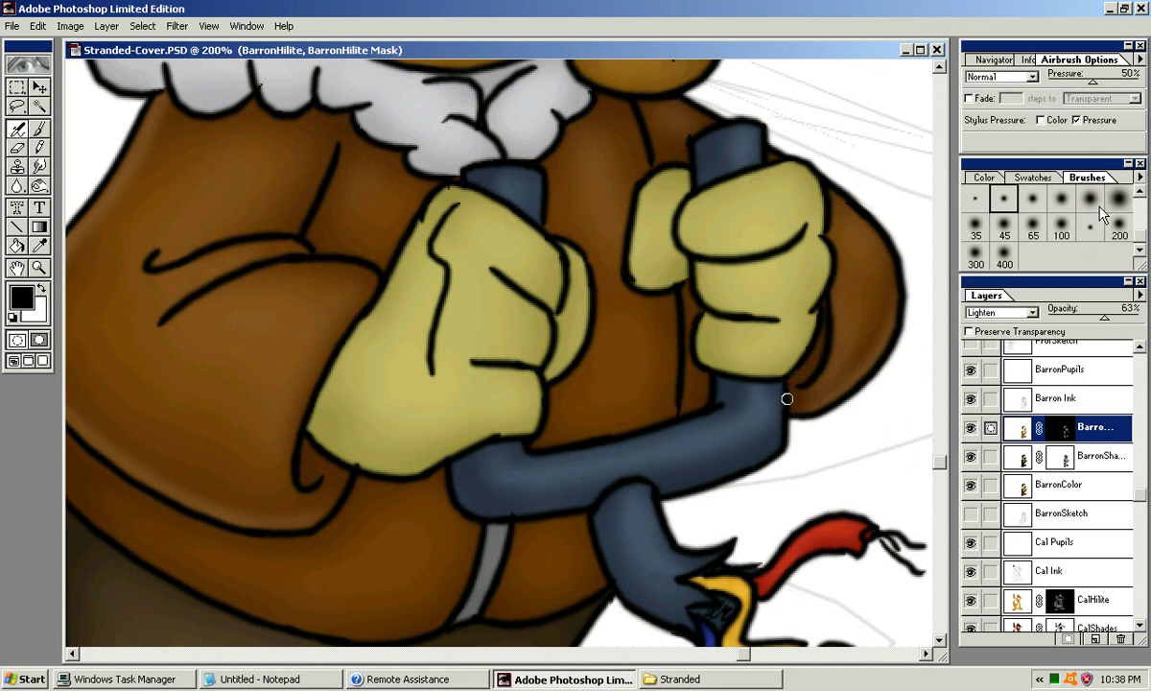
{"action": "key", "text": "x"}
{"action": "left_click_drag", "start_coordinate": [658, 343], "coordinate": [803, 351]}
{"action": "key", "text": "ctrl+z"}
{"action": "mouse_move", "coordinate": [708, 362]}
{"action": "left_mouse_down"}
{"action": "mouse_move", "coordinate": [780, 371]}
{"action": "mouse_move", "coordinate": [795, 354]}
{"action": "left_mouse_up"}
{"action": "key", "text": "ctrl+z"}
{"action": "key", "text": "]"}
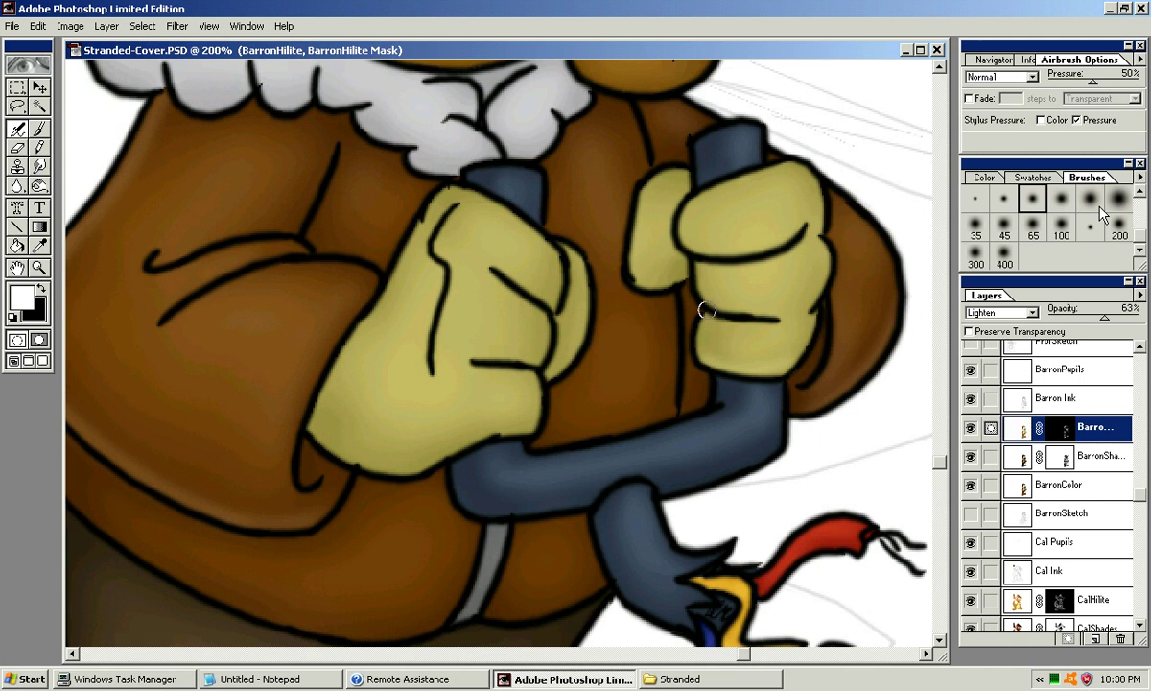
{"action": "key", "text": "["}
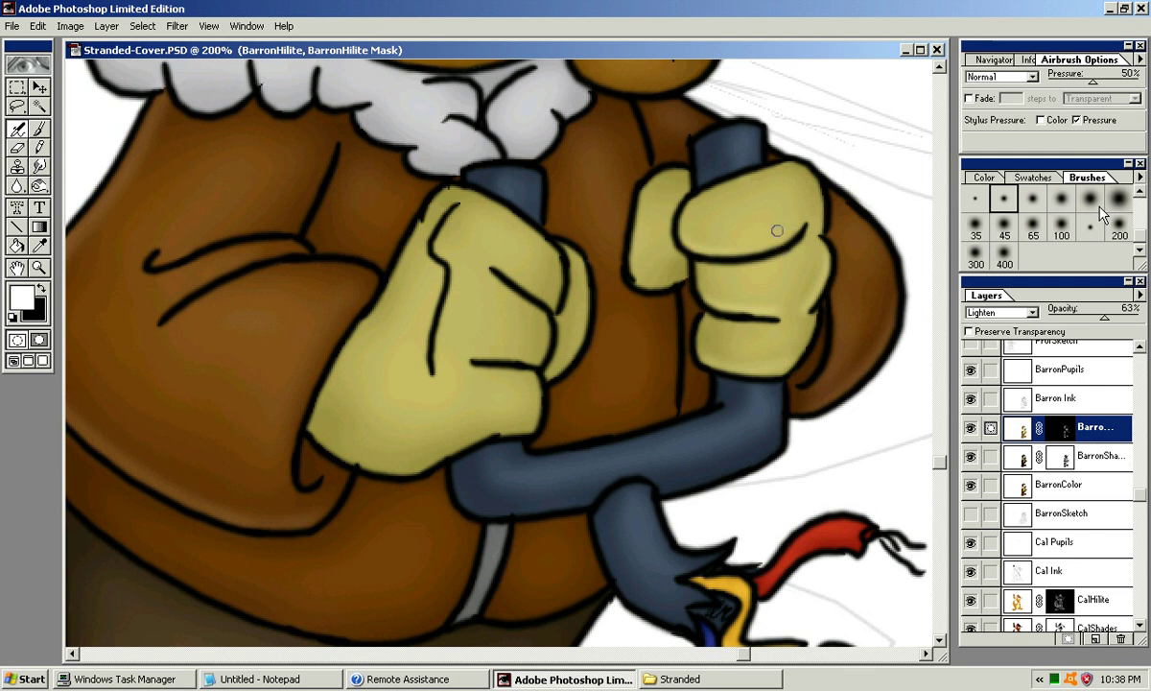
Step: Airbrush a highlight along the lower edge of the farther glove's upper finger and touch up the two fingers below
{"action": "key", "text": "bracketright"}
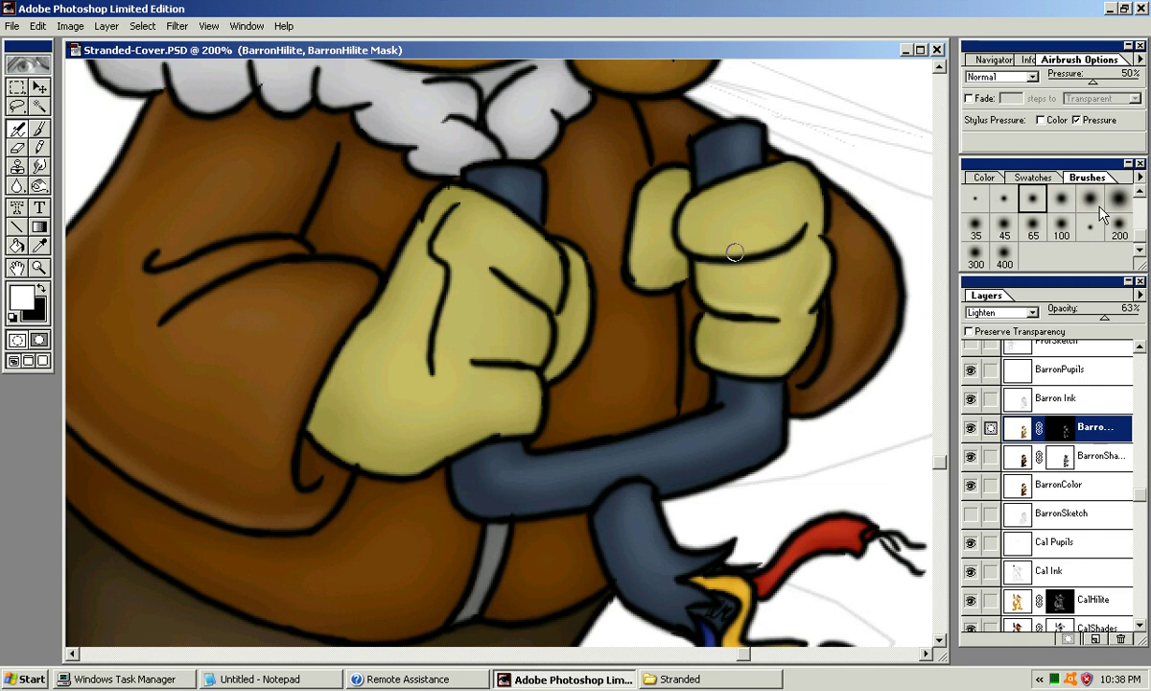
{"action": "left_click_drag", "start_coordinate": [690, 245], "coordinate": [802, 227]}
{"action": "key", "text": "ctrl+z"}
{"action": "left_click_drag", "start_coordinate": [685, 242], "coordinate": [802, 226]}
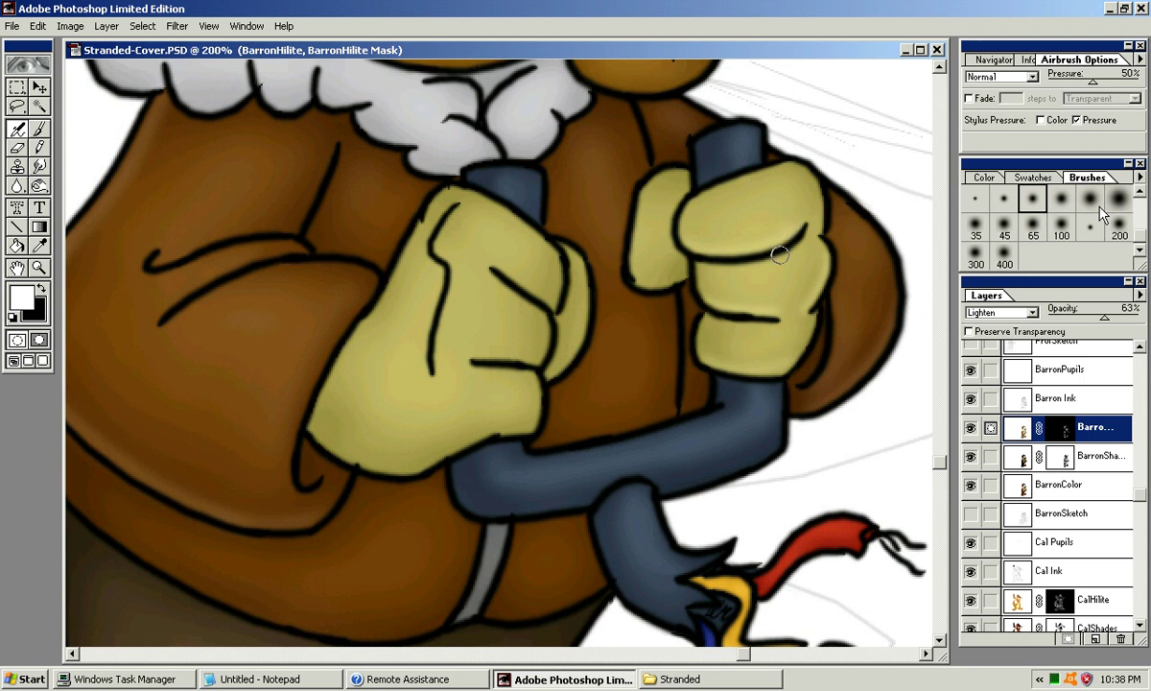
{"action": "mouse_move", "coordinate": [736, 319]}
{"action": "left_mouse_down"}
{"action": "mouse_move", "coordinate": [695, 334]}
{"action": "mouse_move", "coordinate": [777, 323]}
{"action": "mouse_move", "coordinate": [672, 341]}
{"action": "mouse_move", "coordinate": [761, 314]}
{"action": "mouse_move", "coordinate": [651, 339]}
{"action": "mouse_move", "coordinate": [806, 309]}
{"action": "mouse_move", "coordinate": [756, 296]}
{"action": "left_mouse_up"}
{"action": "left_click_drag", "start_coordinate": [773, 373], "coordinate": [781, 369]}
Step: Airbrush a thin highlight on the thumb of the farther glove
{"action": "mouse_move", "coordinate": [650, 285]}
{"action": "left_mouse_down"}
{"action": "mouse_move", "coordinate": [685, 241]}
{"action": "mouse_move", "coordinate": [672, 278]}
{"action": "left_mouse_up"}
{"action": "key", "text": "ctrl+z"}
{"action": "key", "text": "ctrl+z"}
{"action": "mouse_move", "coordinate": [642, 220]}
{"action": "left_mouse_down"}
{"action": "mouse_move", "coordinate": [643, 252]}
{"action": "mouse_move", "coordinate": [674, 277]}
{"action": "left_mouse_up"}
{"action": "key", "text": "ctrl+z"}
{"action": "left_click_drag", "start_coordinate": [636, 233], "coordinate": [675, 278]}
{"action": "key", "text": "ctrl+z"}
{"action": "mouse_move", "coordinate": [661, 206]}
{"action": "left_mouse_down"}
{"action": "mouse_move", "coordinate": [643, 244]}
{"action": "mouse_move", "coordinate": [670, 276]}
{"action": "mouse_move", "coordinate": [750, 203]}
{"action": "left_mouse_up"}
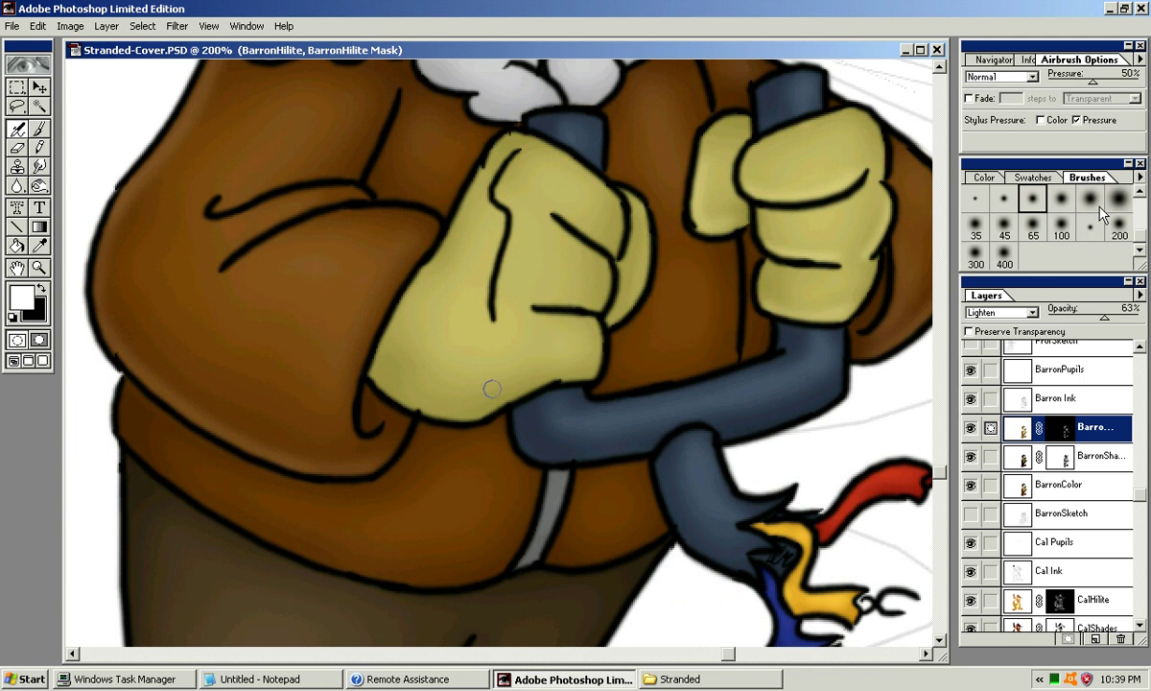
Step: Airbrush a thin highlight along the bottom edge of the nearer glove with a smaller soft brush
{"action": "left_click_drag", "start_coordinate": [453, 387], "coordinate": [507, 356]}
{"action": "key", "text": "ctrl+z"}
{"action": "left_click_drag", "start_coordinate": [444, 395], "coordinate": [501, 365]}
{"action": "key", "text": "ctrl+z"}
{"action": "key", "text": "bracketleft"}
{"action": "left_click_drag", "start_coordinate": [474, 413], "coordinate": [556, 375]}
{"action": "key", "text": "ctrl+z"}
{"action": "left_click_drag", "start_coordinate": [480, 412], "coordinate": [539, 376]}
{"action": "key", "text": "ctrl+z"}
{"action": "mouse_move", "coordinate": [470, 415]}
{"action": "left_mouse_down"}
{"action": "mouse_move", "coordinate": [546, 380]}
{"action": "mouse_move", "coordinate": [596, 376]}
{"action": "left_mouse_up"}
{"action": "left_click_drag", "start_coordinate": [403, 330], "coordinate": [436, 301]}
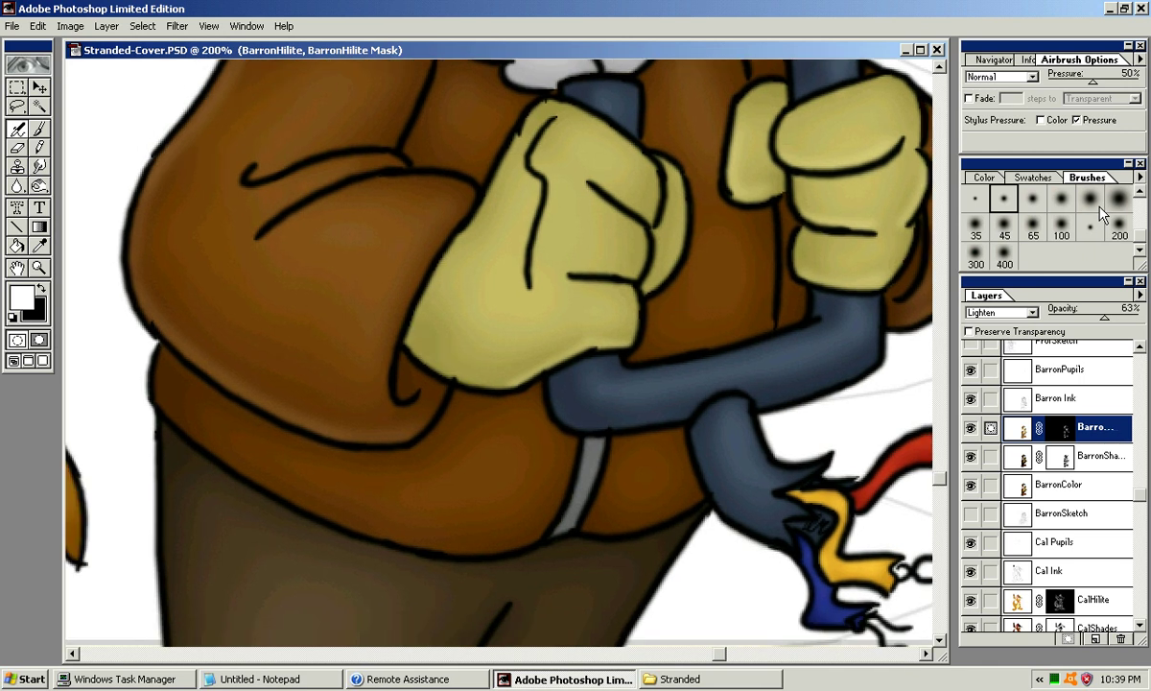
Step: Broaden the highlight along the nearer glove's bottom edge from the cuff with the next larger soft brush
{"action": "key", "text": "bracketright"}
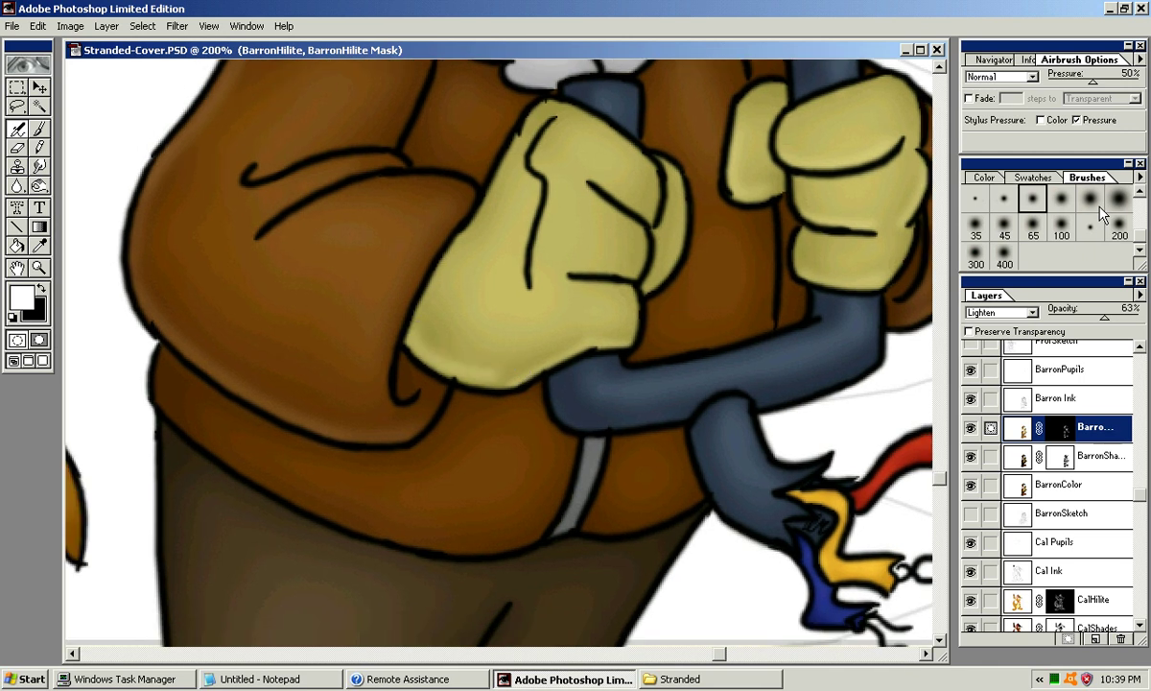
{"action": "left_click_drag", "start_coordinate": [453, 366], "coordinate": [503, 379]}
{"action": "key", "text": "ctrl+z"}
{"action": "mouse_move", "coordinate": [418, 338]}
{"action": "left_mouse_down"}
{"action": "mouse_move", "coordinate": [439, 366]}
{"action": "mouse_move", "coordinate": [507, 378]}
{"action": "left_mouse_up"}
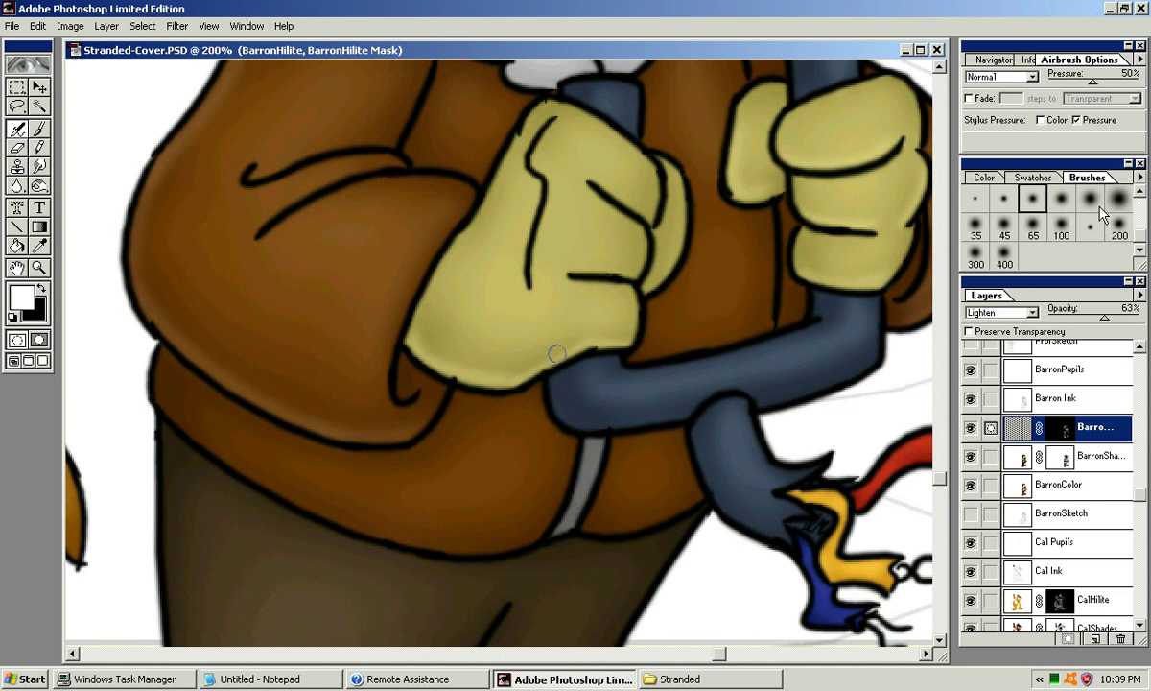
{"action": "left_click_drag", "start_coordinate": [570, 270], "coordinate": [514, 344]}
Step: Airbrush thin highlights along the front edges of the nearer glove's middle and lower fingers with a smaller soft brush
{"action": "key", "text": "bracketleft"}
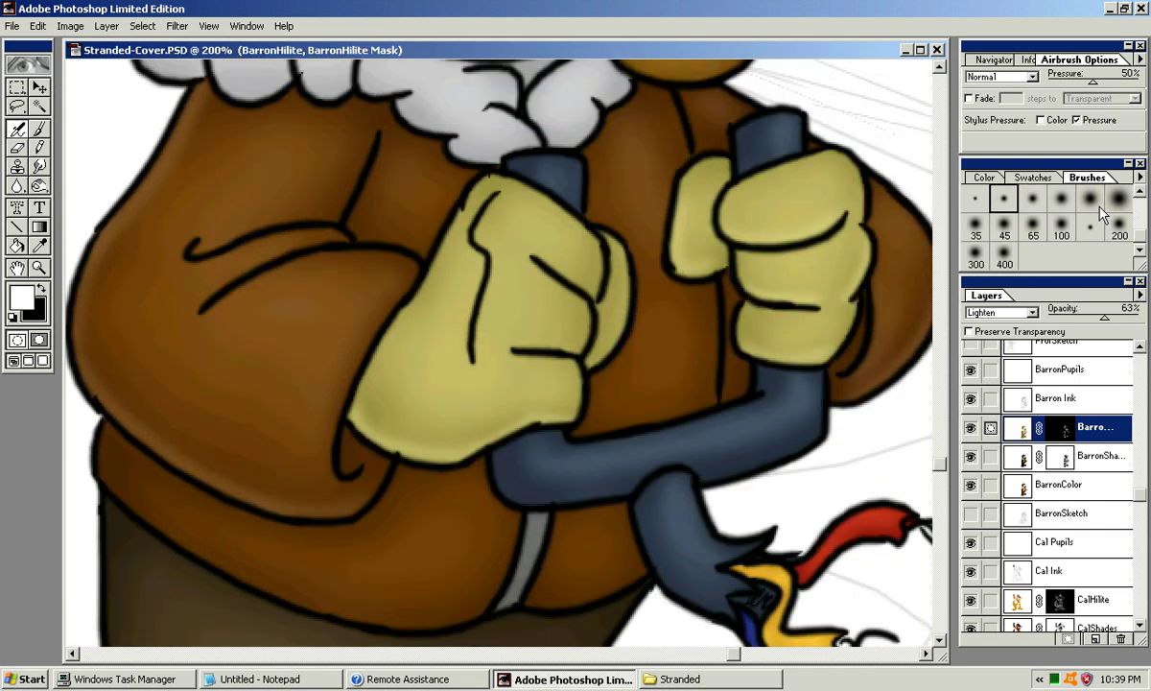
{"action": "left_click_drag", "start_coordinate": [573, 347], "coordinate": [587, 301]}
{"action": "left_click_drag", "start_coordinate": [575, 352], "coordinate": [600, 305]}
{"action": "left_click_drag", "start_coordinate": [564, 422], "coordinate": [594, 362]}
{"action": "key", "text": "ctrl+z"}
{"action": "left_click_drag", "start_coordinate": [571, 415], "coordinate": [574, 364]}
{"action": "key", "text": "ctrl+z"}
{"action": "left_click_drag", "start_coordinate": [572, 418], "coordinate": [584, 361]}
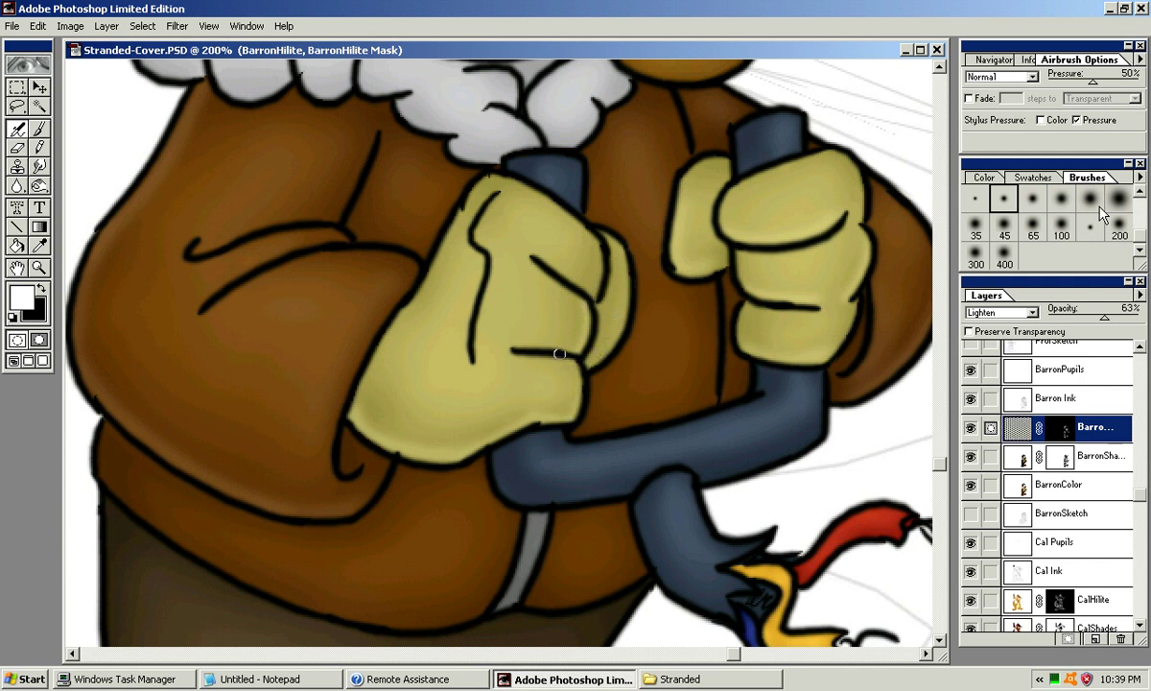
Step: Try to airbrush thin highlights along the creases of the nearer glove's lower and middle fingers
{"action": "left_click_drag", "start_coordinate": [519, 347], "coordinate": [588, 339]}
{"action": "key", "text": "ctrl+z"}
{"action": "left_click_drag", "start_coordinate": [519, 347], "coordinate": [589, 346]}
{"action": "key", "text": "ctrl+z"}
{"action": "left_click_drag", "start_coordinate": [515, 348], "coordinate": [585, 346]}
{"action": "key", "text": "ctrl+z"}
{"action": "left_click_drag", "start_coordinate": [547, 259], "coordinate": [587, 287]}
{"action": "key", "text": "ctrl+z"}
Step: Airbrush thin highlights along the outer edge of the nearer glove's thumb and the lower front edge of the farther glove's fingers
{"action": "mouse_move", "coordinate": [585, 368]}
{"action": "left_mouse_down"}
{"action": "mouse_move", "coordinate": [609, 352]}
{"action": "mouse_move", "coordinate": [622, 300]}
{"action": "left_mouse_up"}
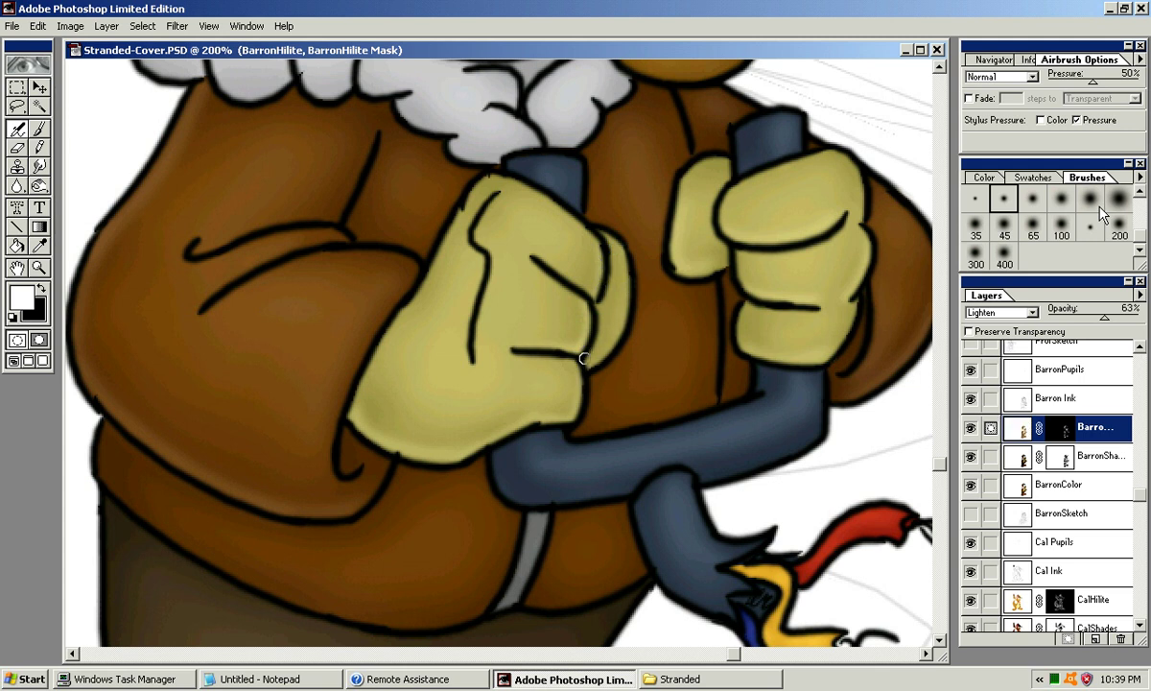
{"action": "left_click_drag", "start_coordinate": [592, 361], "coordinate": [619, 332]}
{"action": "mouse_move", "coordinate": [526, 293]}
{"action": "left_mouse_down"}
{"action": "mouse_move", "coordinate": [560, 297]}
{"action": "mouse_move", "coordinate": [586, 225]}
{"action": "mouse_move", "coordinate": [545, 297]}
{"action": "mouse_move", "coordinate": [525, 295]}
{"action": "left_mouse_up"}
{"action": "left_click_drag", "start_coordinate": [825, 357], "coordinate": [853, 297]}
{"action": "key", "text": "ctrl+z"}
{"action": "mouse_move", "coordinate": [823, 354]}
{"action": "left_mouse_down"}
{"action": "mouse_move", "coordinate": [853, 297]}
{"action": "mouse_move", "coordinate": [765, 395]}
{"action": "mouse_move", "coordinate": [860, 236]}
{"action": "left_mouse_up"}
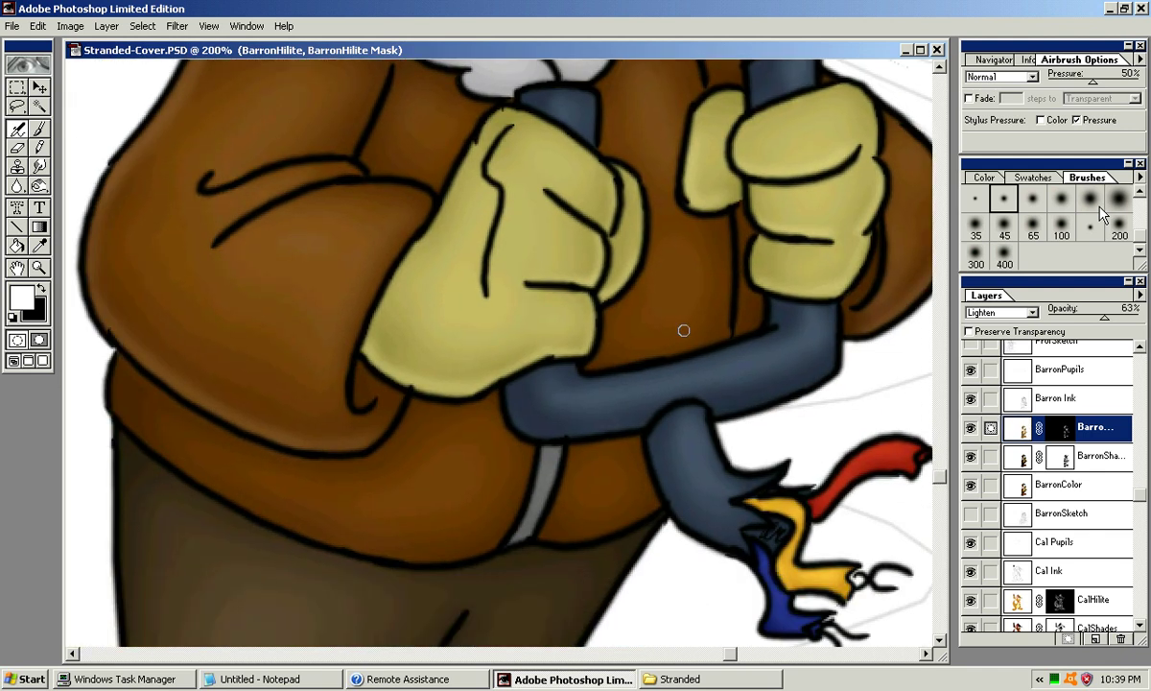
Step: Airbrush a thin highlight along the lower edge of the blue handlebar, including both of its bends
{"action": "left_click_drag", "start_coordinate": [715, 409], "coordinate": [831, 357]}
{"action": "key", "text": "ctrl+z"}
{"action": "key", "text": "ctrl+z"}
{"action": "left_click_drag", "start_coordinate": [717, 410], "coordinate": [837, 353]}
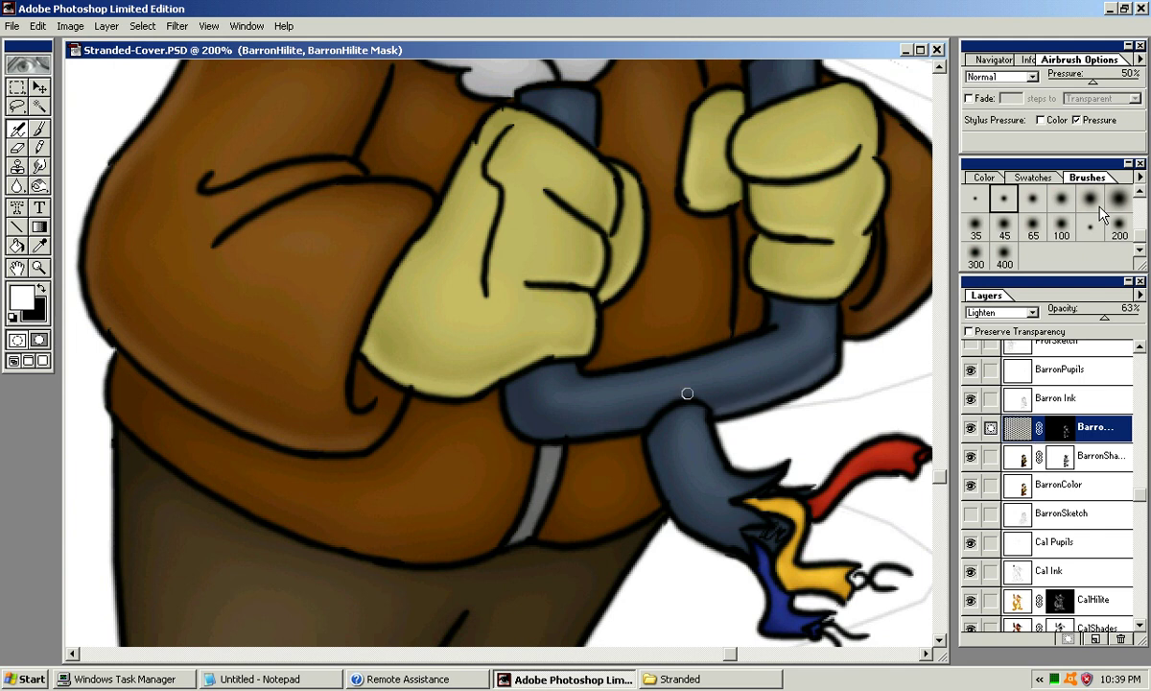
{"action": "left_click_drag", "start_coordinate": [520, 428], "coordinate": [645, 411]}
{"action": "key", "text": "ctrl+z"}
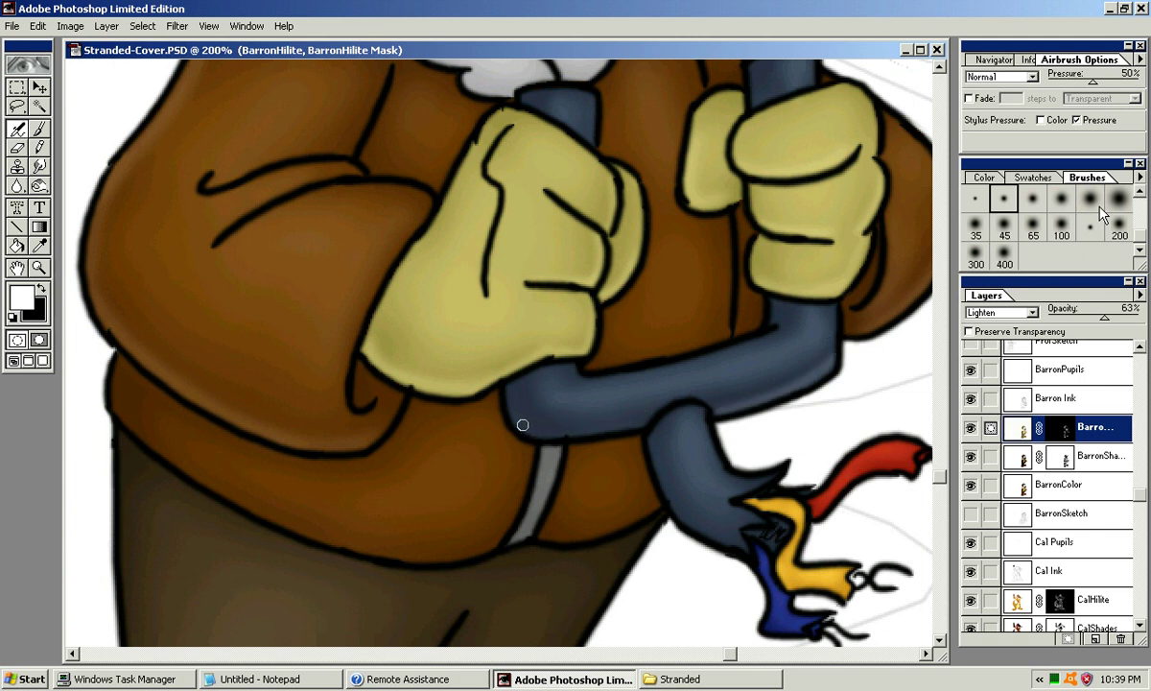
{"action": "mouse_move", "coordinate": [522, 425]}
{"action": "left_mouse_down"}
{"action": "mouse_move", "coordinate": [612, 433]}
{"action": "mouse_move", "coordinate": [650, 414]}
{"action": "left_mouse_up"}
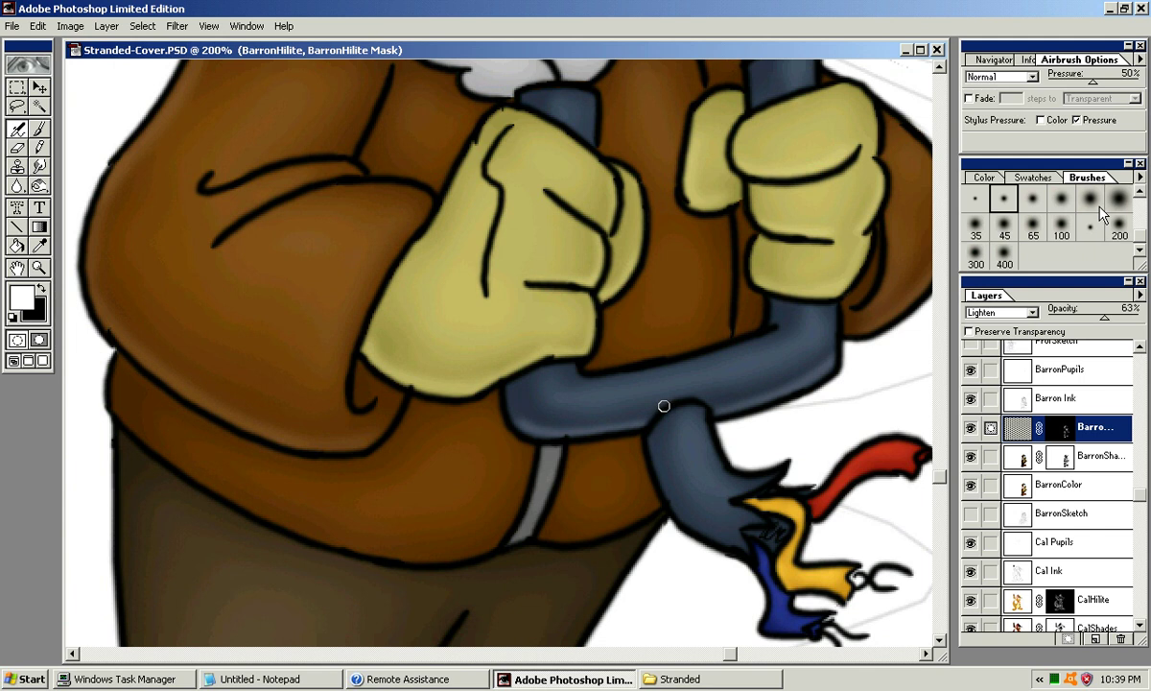
{"action": "left_click_drag", "start_coordinate": [511, 385], "coordinate": [522, 423]}
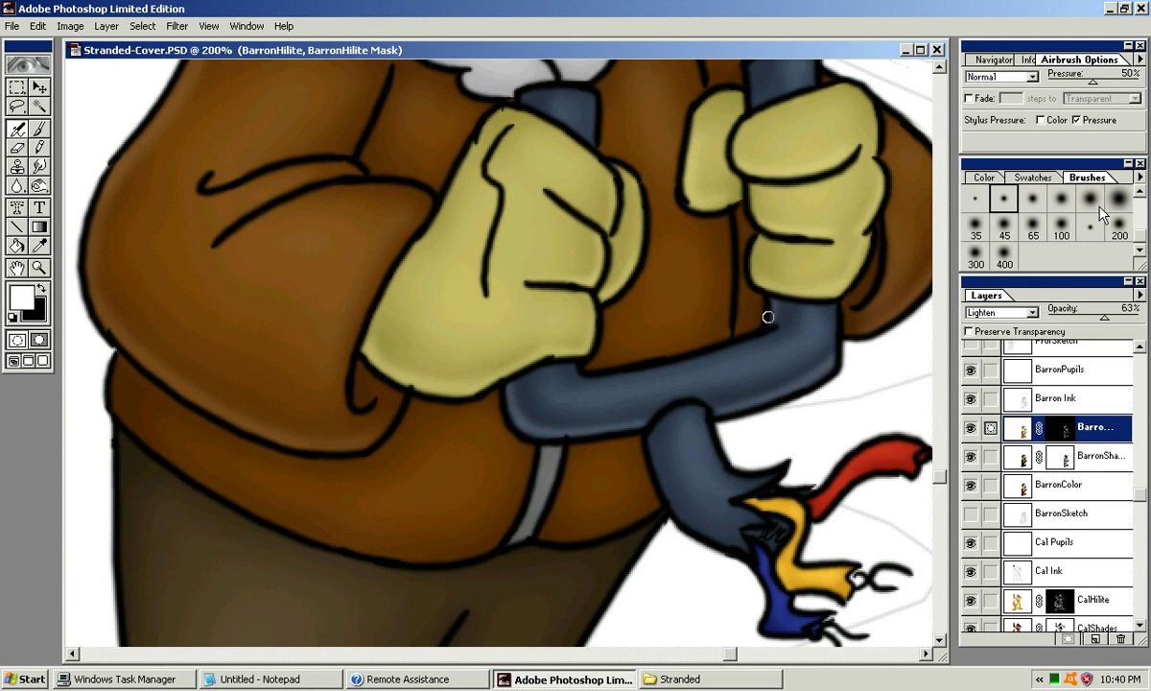
Step: Airbrush a thin highlight on the top end of the handlebar above the nearer glove
{"action": "mouse_move", "coordinate": [771, 318]}
{"action": "left_mouse_down"}
{"action": "mouse_move", "coordinate": [773, 285]}
{"action": "mouse_move", "coordinate": [757, 394]}
{"action": "left_mouse_up"}
{"action": "left_click_drag", "start_coordinate": [738, 185], "coordinate": [741, 210]}
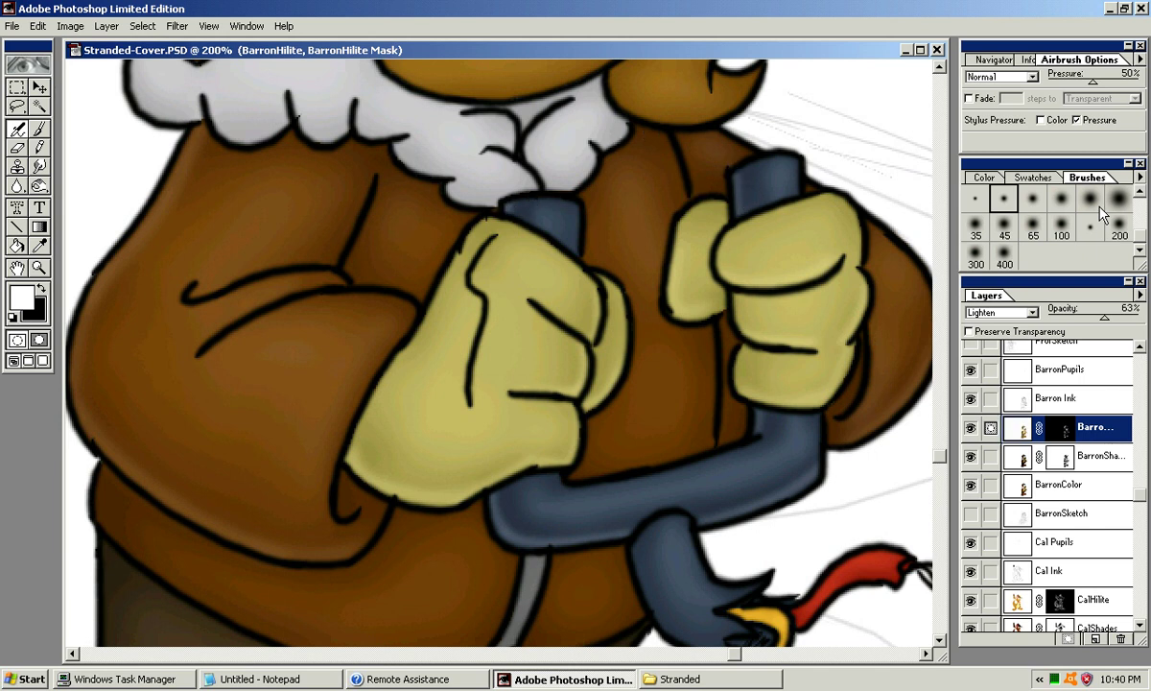
{"action": "left_click_drag", "start_coordinate": [508, 201], "coordinate": [567, 185]}
{"action": "mouse_move", "coordinate": [635, 568]}
{"action": "left_mouse_down"}
{"action": "mouse_move", "coordinate": [609, 378]}
{"action": "mouse_move", "coordinate": [641, 434]}
{"action": "left_mouse_up"}
{"action": "key", "text": "ctrl+z"}
{"action": "key", "text": "ctrl+z"}
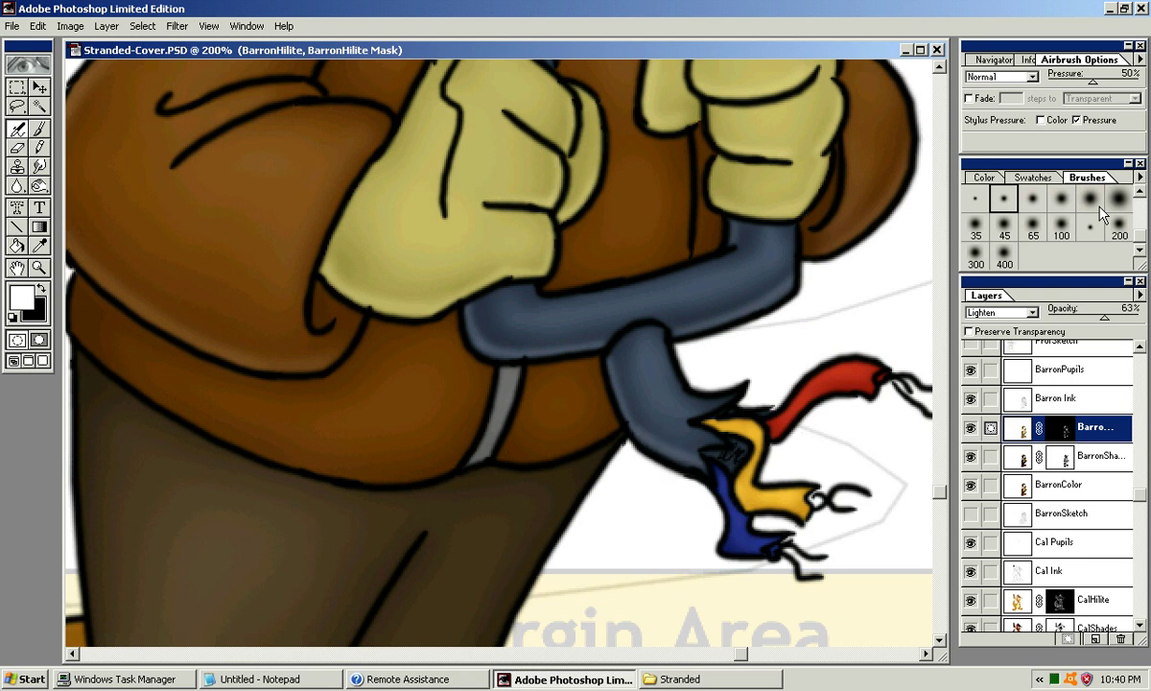
Step: Airbrush thin highlights along the edges of the torn blue tube hanging below the handlebar
{"action": "mouse_move", "coordinate": [656, 452]}
{"action": "left_mouse_down"}
{"action": "mouse_move", "coordinate": [742, 416]}
{"action": "mouse_move", "coordinate": [776, 428]}
{"action": "left_mouse_up"}
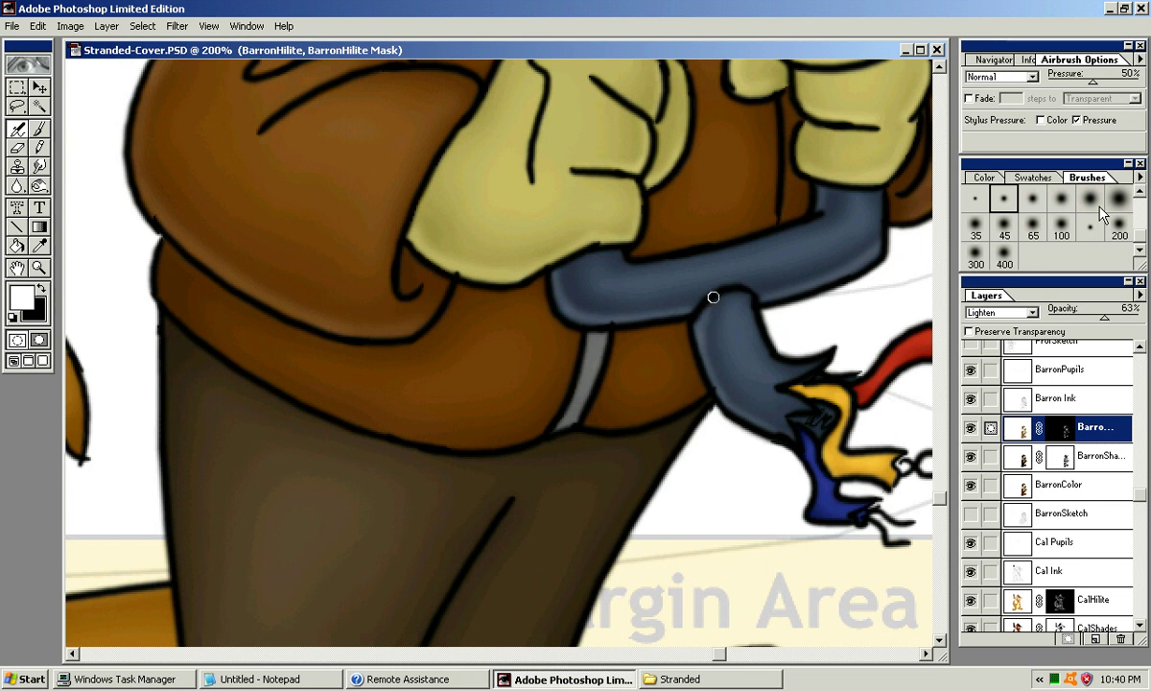
{"action": "mouse_move", "coordinate": [706, 319]}
{"action": "left_mouse_down"}
{"action": "mouse_move", "coordinate": [712, 375]}
{"action": "mouse_move", "coordinate": [736, 422]}
{"action": "mouse_move", "coordinate": [755, 353]}
{"action": "left_mouse_up"}
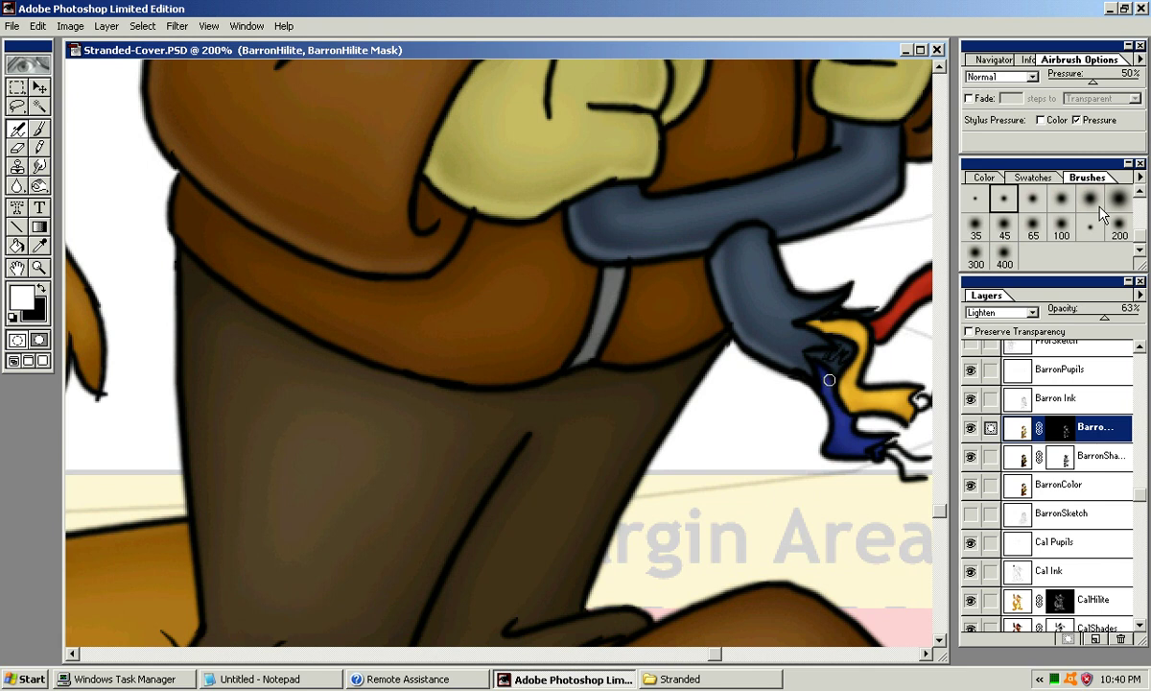
{"action": "left_click_drag", "start_coordinate": [834, 352], "coordinate": [783, 385]}
{"action": "left_click_drag", "start_coordinate": [729, 358], "coordinate": [776, 337]}
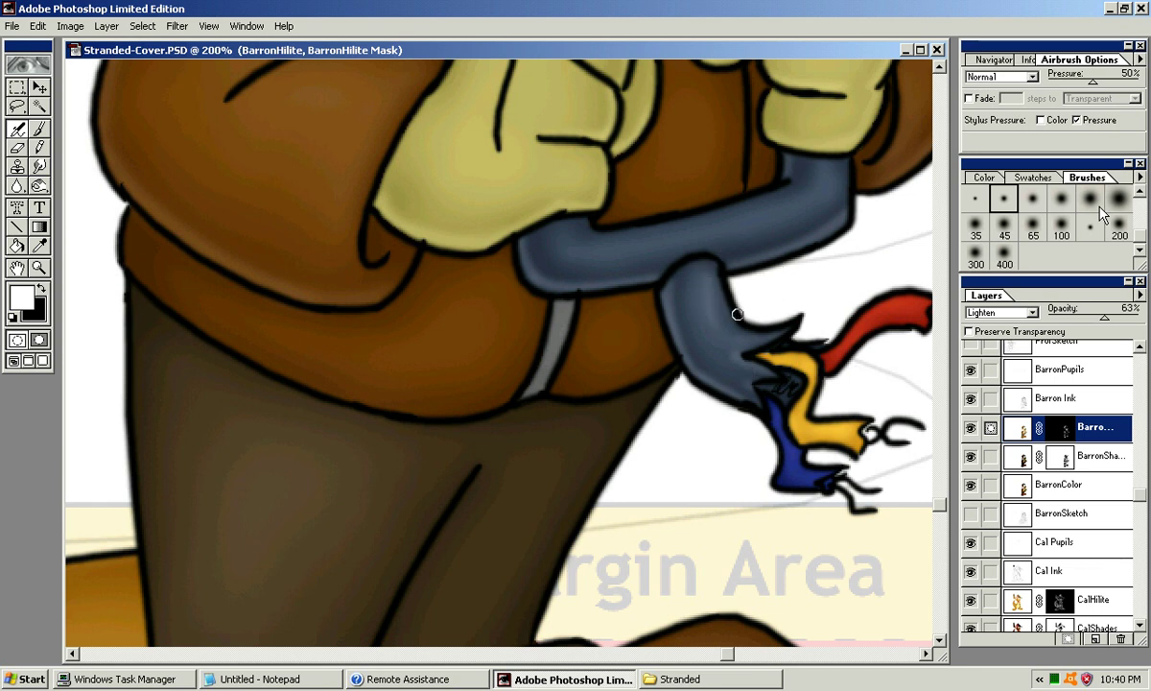
Step: Broaden the highlight down the middle of the torn blue tube with the next larger soft brush
{"action": "key", "text": "bracketright"}
{"action": "left_click_drag", "start_coordinate": [695, 273], "coordinate": [708, 329]}
{"action": "key", "text": "ctrl+z"}
{"action": "left_click_drag", "start_coordinate": [705, 279], "coordinate": [717, 322]}
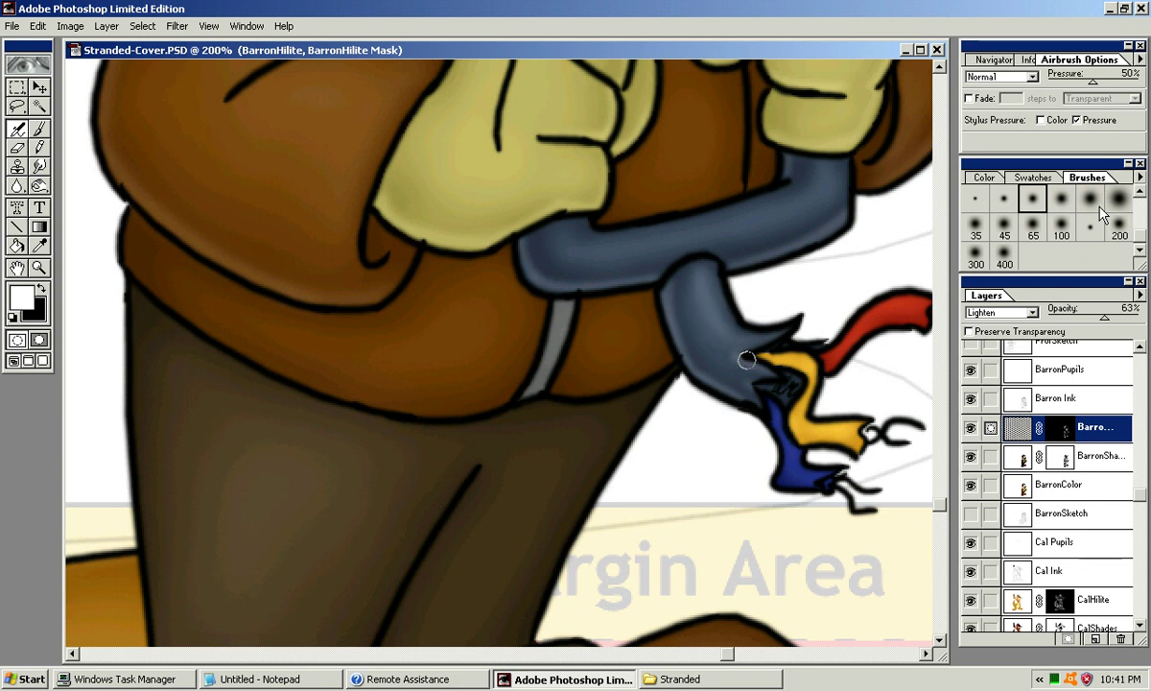
Step: Broaden the highlight along the length of the blue handlebar with the same soft brush
{"action": "left_click_drag", "start_coordinate": [745, 274], "coordinate": [669, 354]}
{"action": "left_click_drag", "start_coordinate": [518, 327], "coordinate": [738, 262]}
{"action": "key", "text": "ctrl+z"}
{"action": "mouse_move", "coordinate": [502, 326]}
{"action": "left_mouse_down"}
{"action": "mouse_move", "coordinate": [568, 327]}
{"action": "mouse_move", "coordinate": [733, 276]}
{"action": "mouse_move", "coordinate": [745, 236]}
{"action": "mouse_move", "coordinate": [611, 288]}
{"action": "left_mouse_up"}
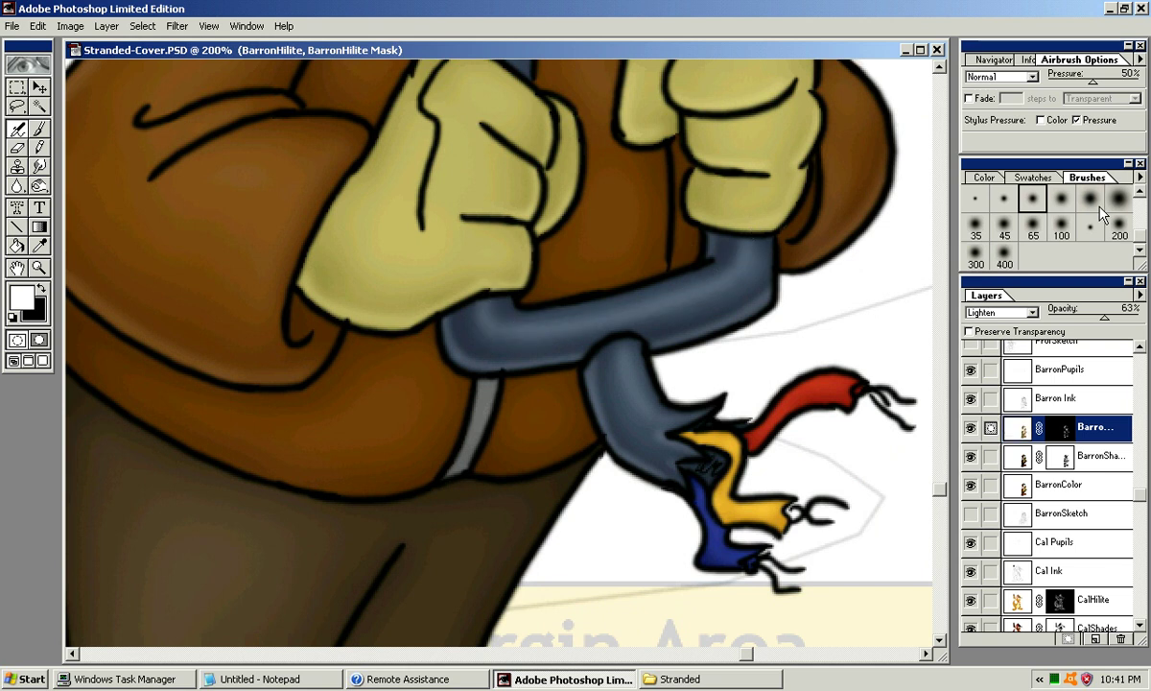
{"action": "scroll", "coordinate": [478, 272], "scroll_direction": "up", "scroll_amount": 3}
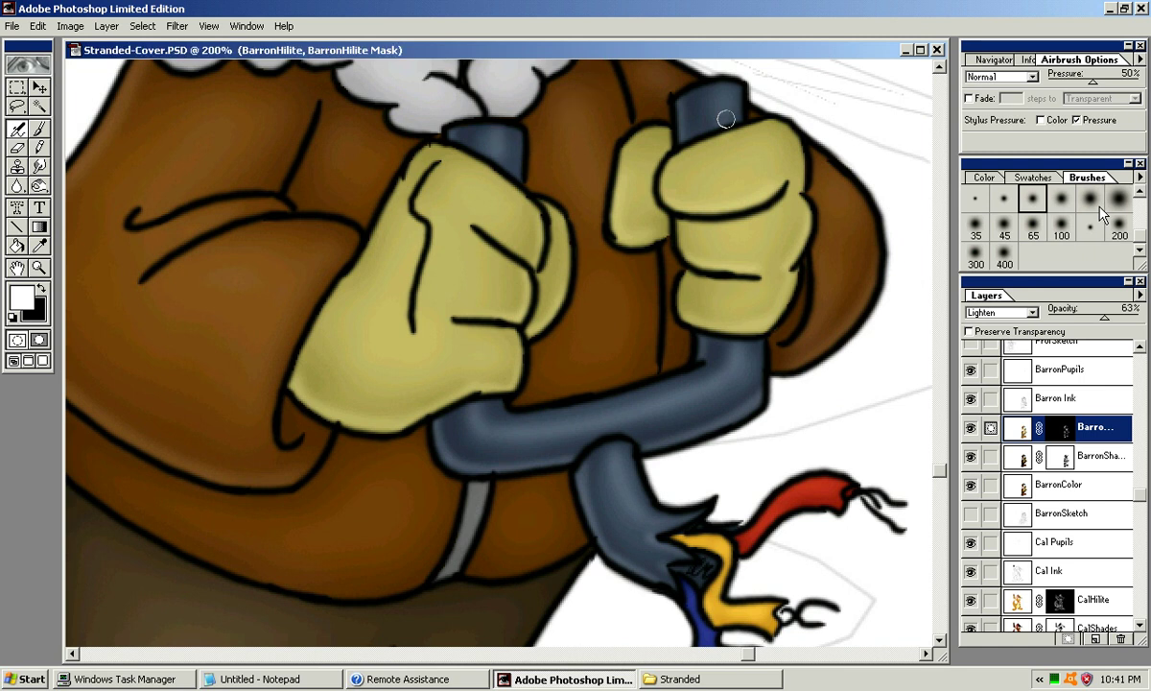
{"action": "left_click_drag", "start_coordinate": [498, 353], "coordinate": [621, 226]}
{"action": "left_click_drag", "start_coordinate": [721, 348], "coordinate": [658, 252]}
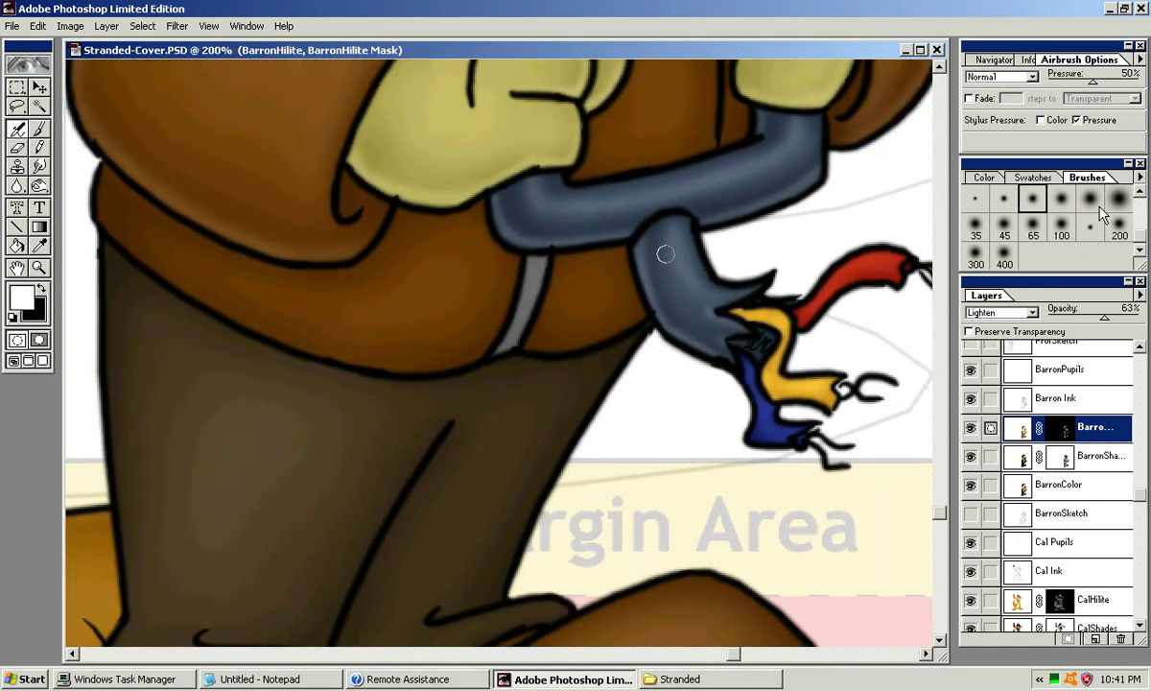
Step: Airbrush a highlight along the jacket's bottom hem from its back edge towards the waist strap
{"action": "key", "text": "ctrl+minus"}
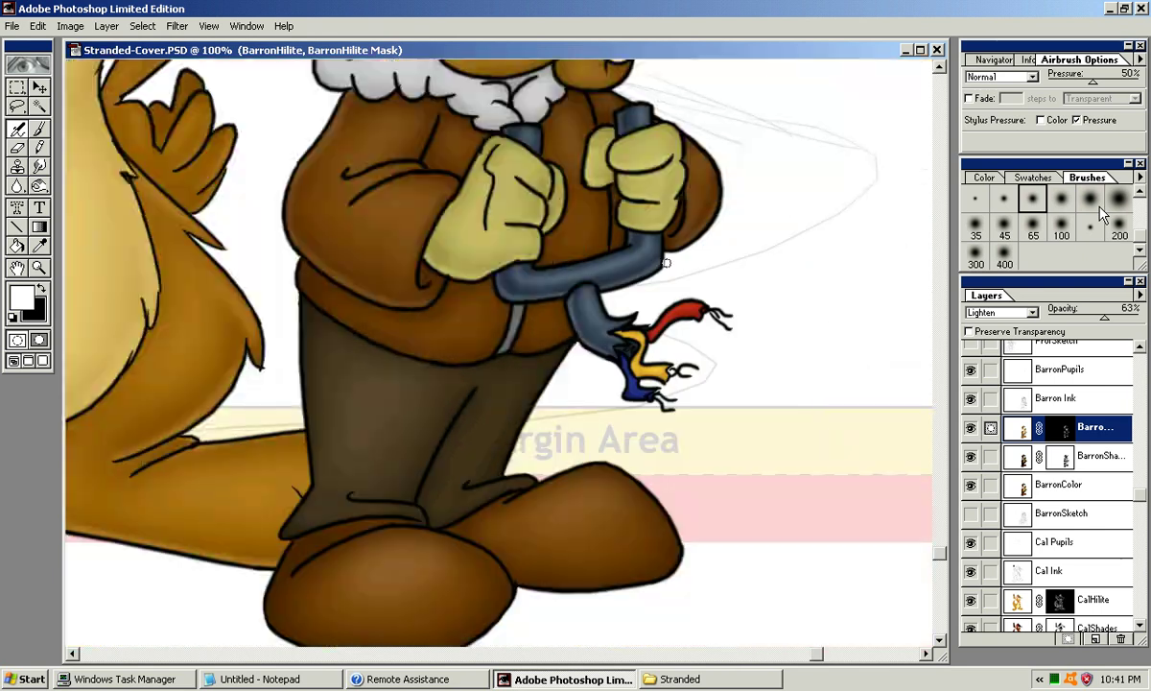
{"action": "key", "text": "ctrl+plus"}
{"action": "scroll", "coordinate": [1101, 213], "scroll_direction": "up", "scroll_amount": 2}
{"action": "scroll", "coordinate": [1101, 213], "scroll_direction": "left", "scroll_amount": 3}
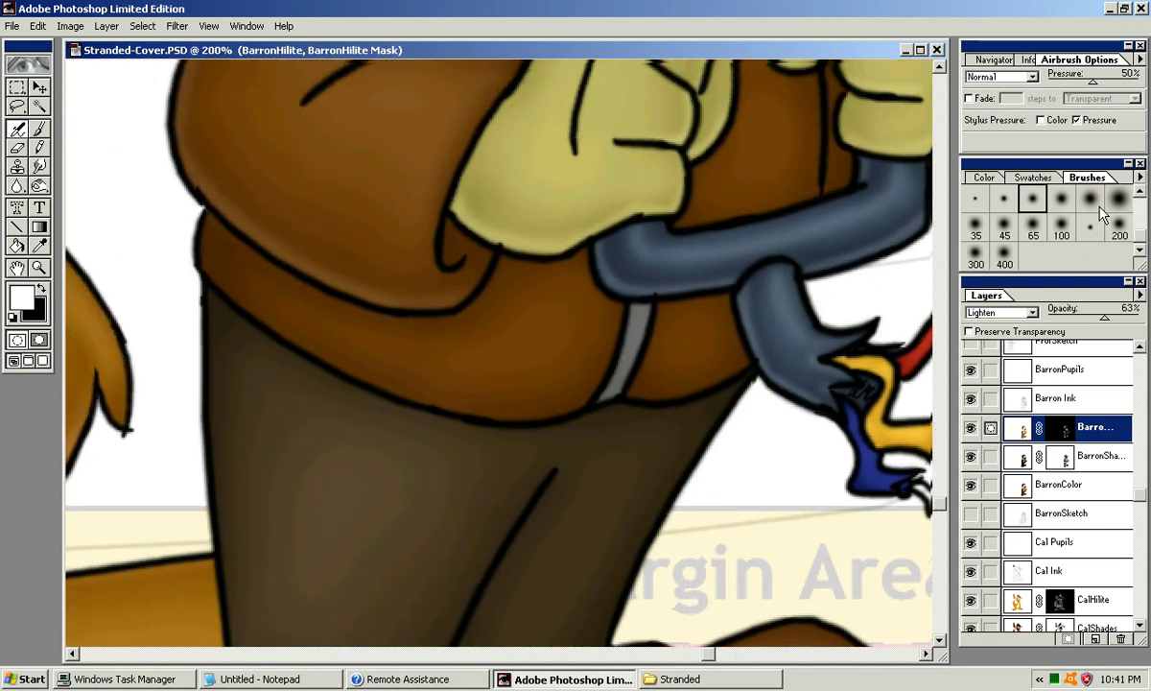
{"action": "key", "text": "bracketright"}
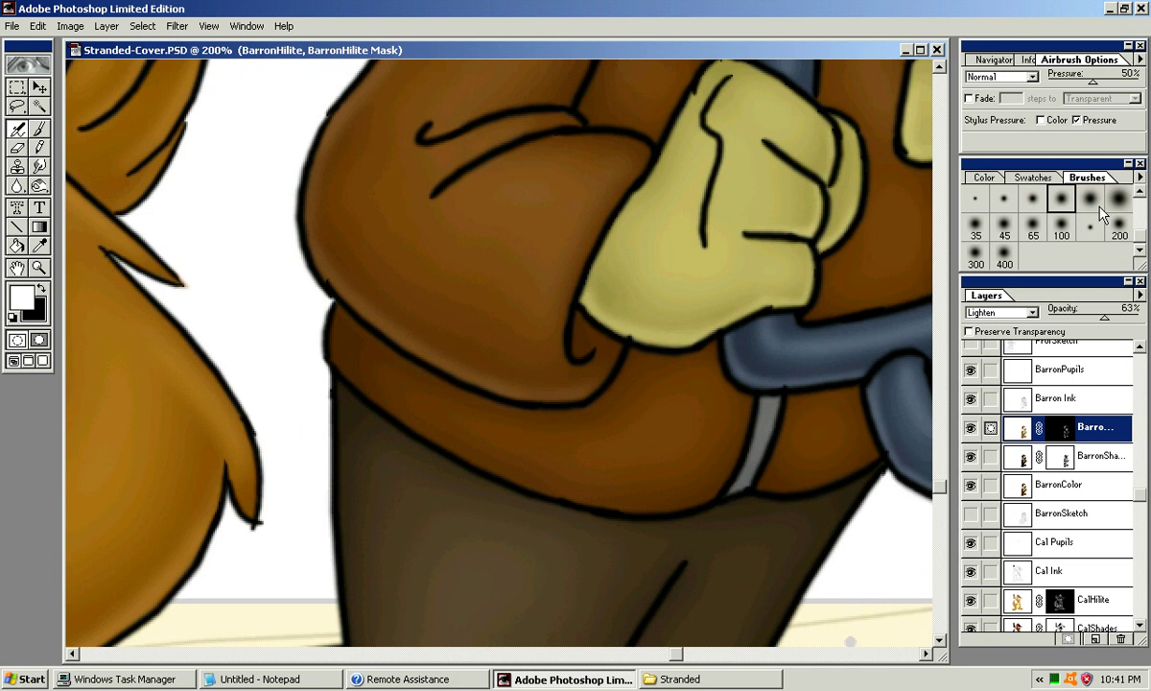
{"action": "key", "text": "bracketleft"}
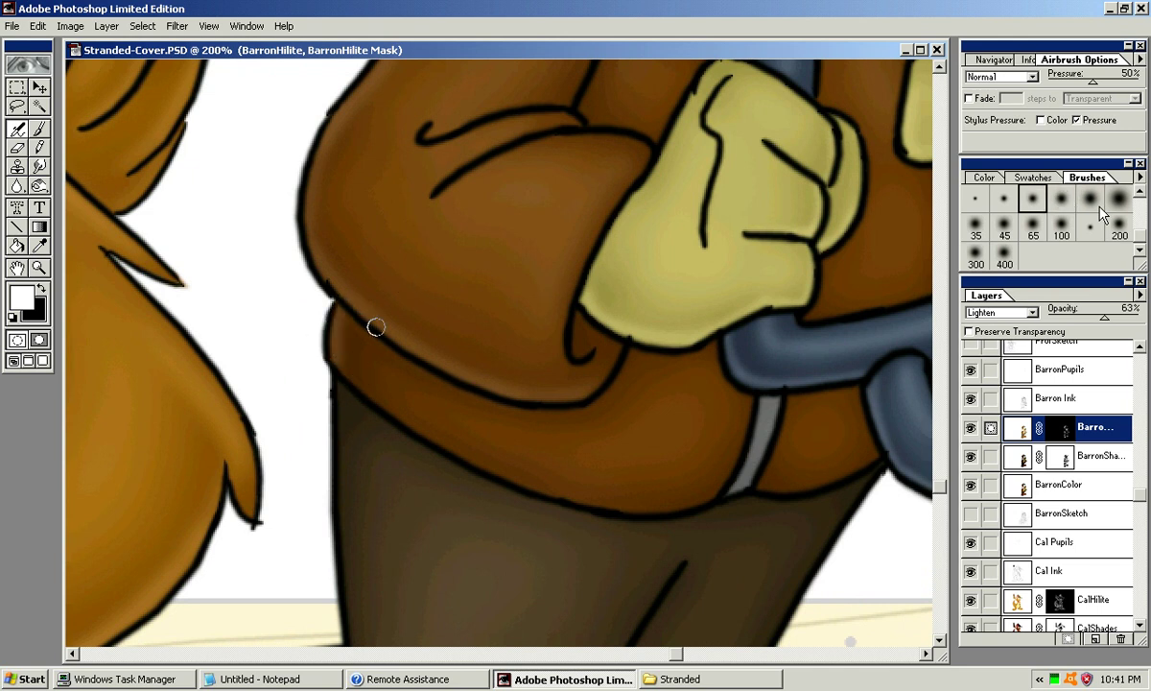
{"action": "mouse_move", "coordinate": [365, 402]}
{"action": "left_mouse_down"}
{"action": "mouse_move", "coordinate": [394, 356]}
{"action": "mouse_move", "coordinate": [581, 419]}
{"action": "left_mouse_up"}
{"action": "key", "text": "ctrl+z"}
{"action": "left_click_drag", "start_coordinate": [524, 395], "coordinate": [542, 356]}
{"action": "left_click_drag", "start_coordinate": [388, 279], "coordinate": [608, 404]}
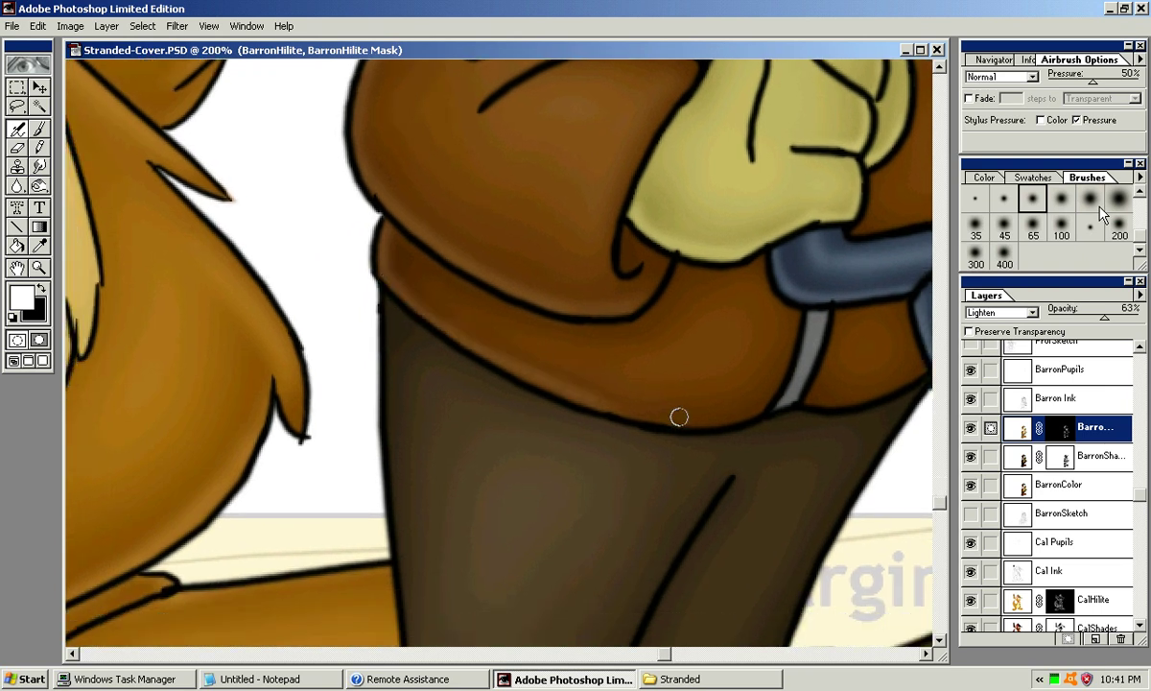
Step: Continue the hem highlight along the jacket's bottom edge around the grey strap
{"action": "left_click_drag", "start_coordinate": [726, 413], "coordinate": [768, 399]}
{"action": "key", "text": "ctrl+z"}
{"action": "key", "text": "ctrl+z"}
{"action": "left_click_drag", "start_coordinate": [860, 389], "coordinate": [852, 391]}
{"action": "scroll", "coordinate": [689, 417], "scroll_direction": "right", "scroll_amount": 5}
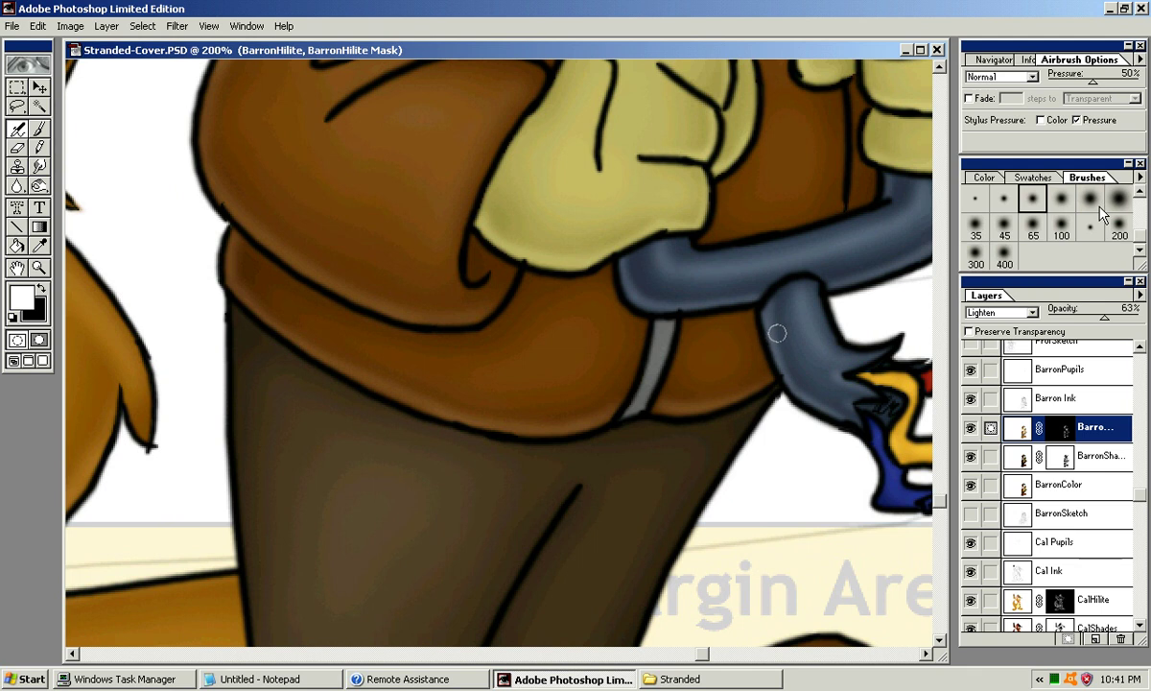
Step: Airbrush a highlight down the back edge of the trousers at 100% zoom
{"action": "key", "text": "ctrl+minus"}
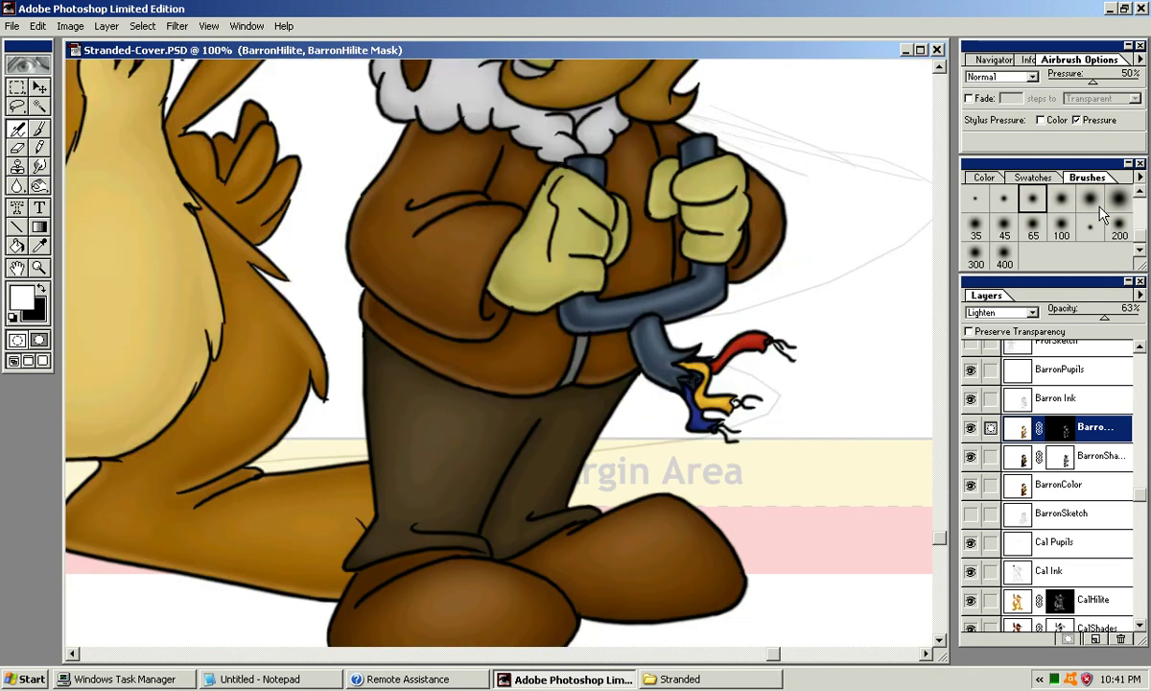
{"action": "scroll", "coordinate": [635, 293], "scroll_direction": "up", "scroll_amount": 2}
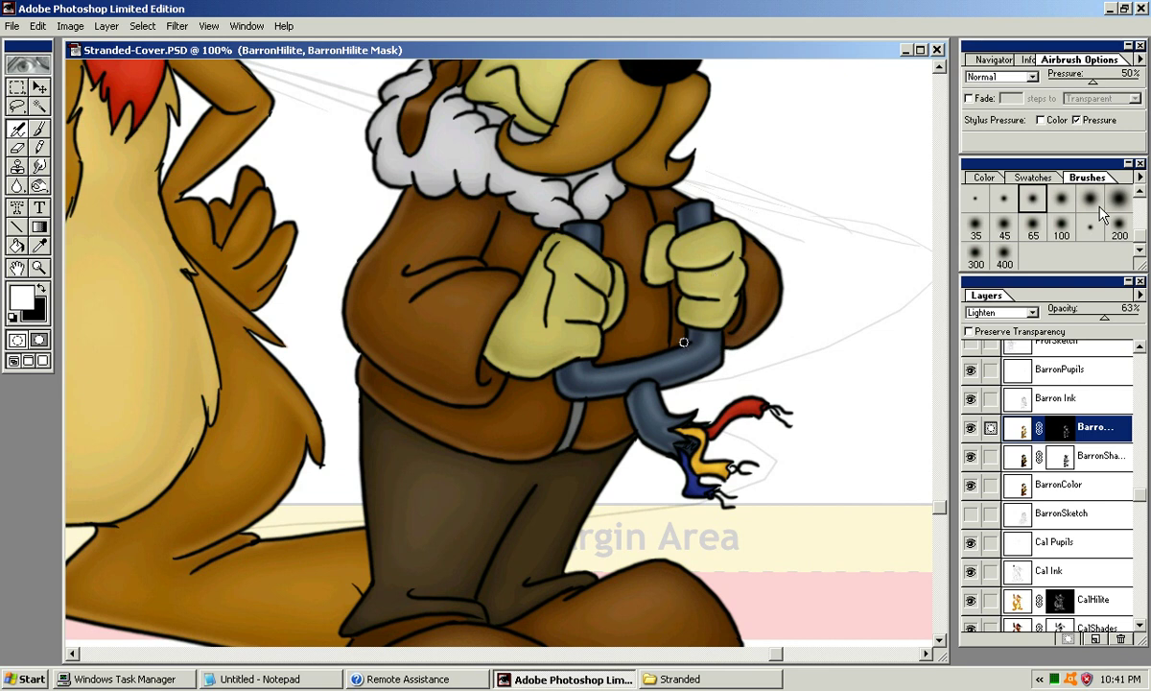
{"action": "mouse_move", "coordinate": [487, 421]}
{"action": "left_mouse_down"}
{"action": "mouse_move", "coordinate": [516, 336]}
{"action": "mouse_move", "coordinate": [581, 247]}
{"action": "left_mouse_up"}
{"action": "key", "text": "ctrl+plus"}
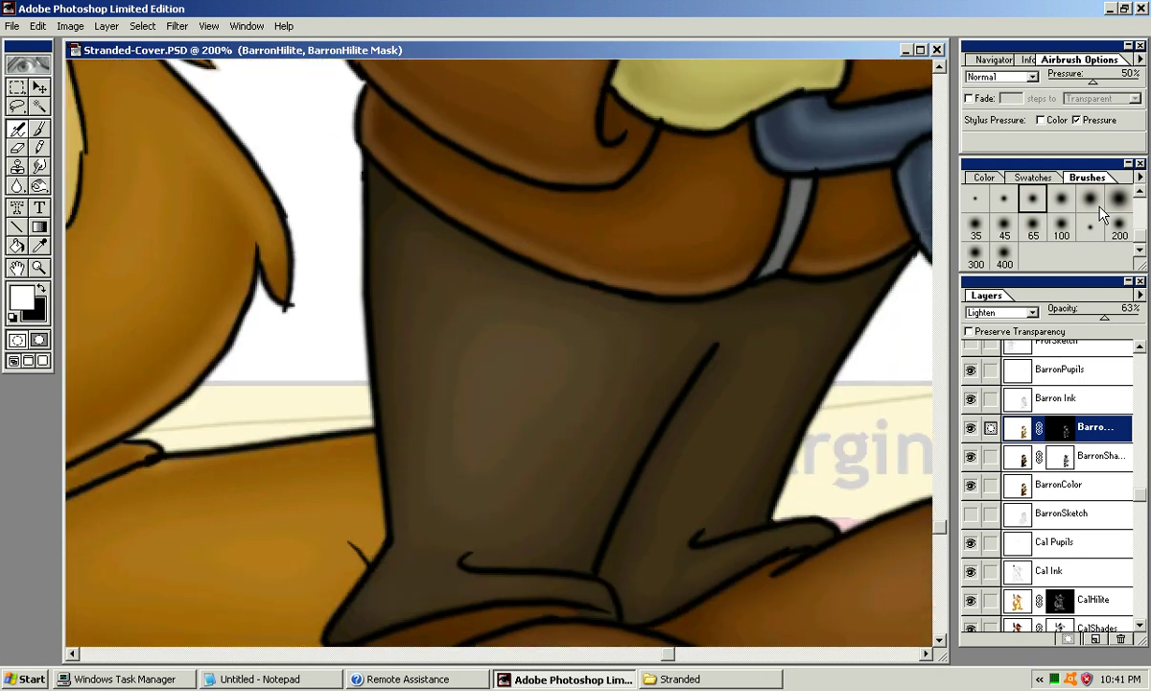
{"action": "key", "text": "ctrl+minus"}
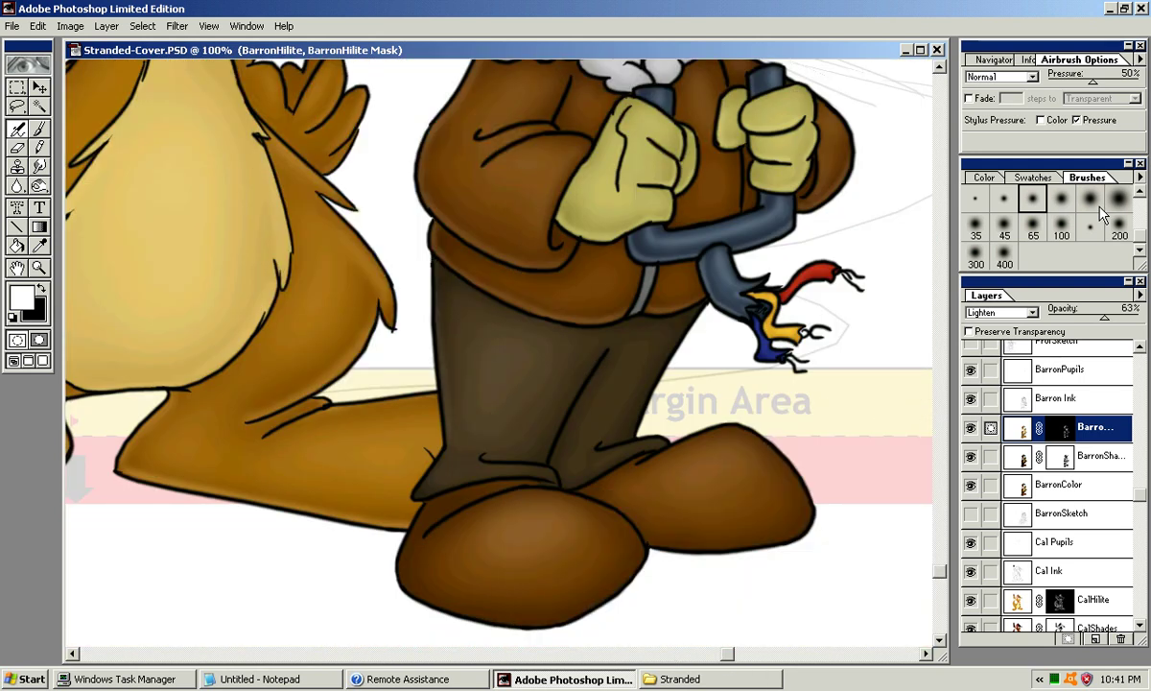
{"action": "left_click_drag", "start_coordinate": [437, 288], "coordinate": [447, 430]}
{"action": "left_click_drag", "start_coordinate": [442, 261], "coordinate": [447, 432]}
Step: Try to airbrush the highlight down the trousers' back edge with the next larger soft brush
{"action": "key", "text": "bracketright"}
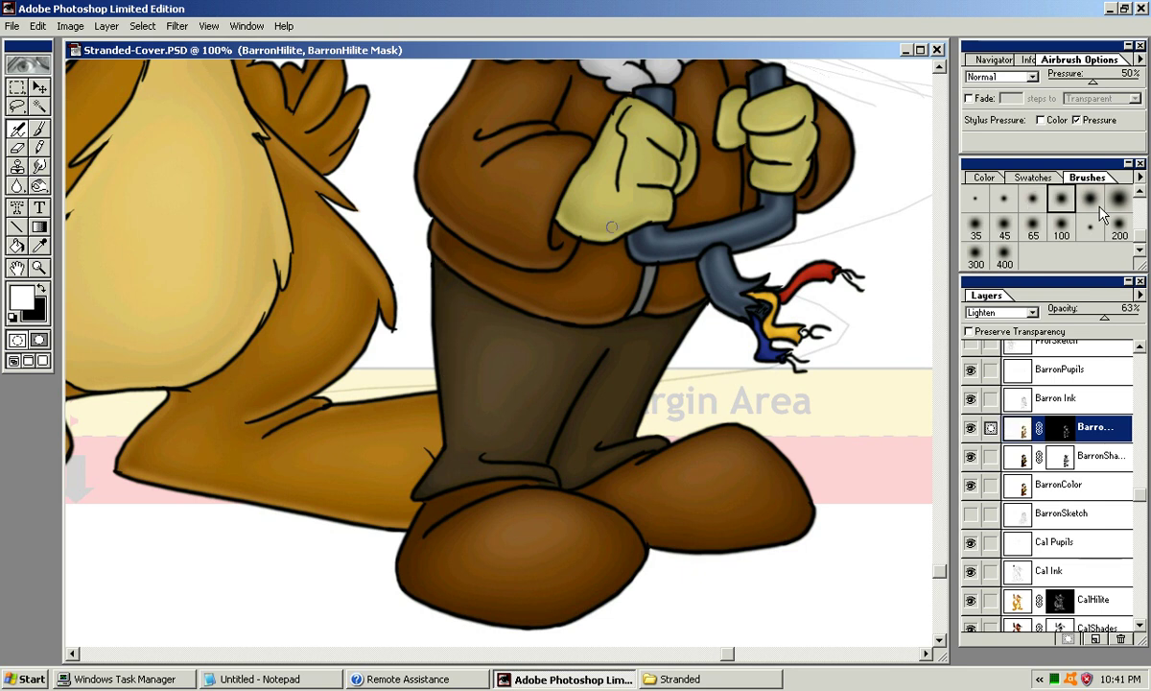
{"action": "left_click_drag", "start_coordinate": [438, 282], "coordinate": [441, 396]}
{"action": "key", "text": "ctrl+z"}
{"action": "left_click_drag", "start_coordinate": [439, 271], "coordinate": [447, 422]}
{"action": "key", "text": "ctrl+z"}
{"action": "left_click_drag", "start_coordinate": [435, 270], "coordinate": [448, 428]}
{"action": "key", "text": "ctrl+z"}
{"action": "left_click_drag", "start_coordinate": [439, 264], "coordinate": [449, 409]}
{"action": "key", "text": "ctrl+z"}
Step: Airbrush a broader highlight down the back edge of the trousers with a still larger soft brush
{"action": "left_click", "coordinate": [1100, 207]}
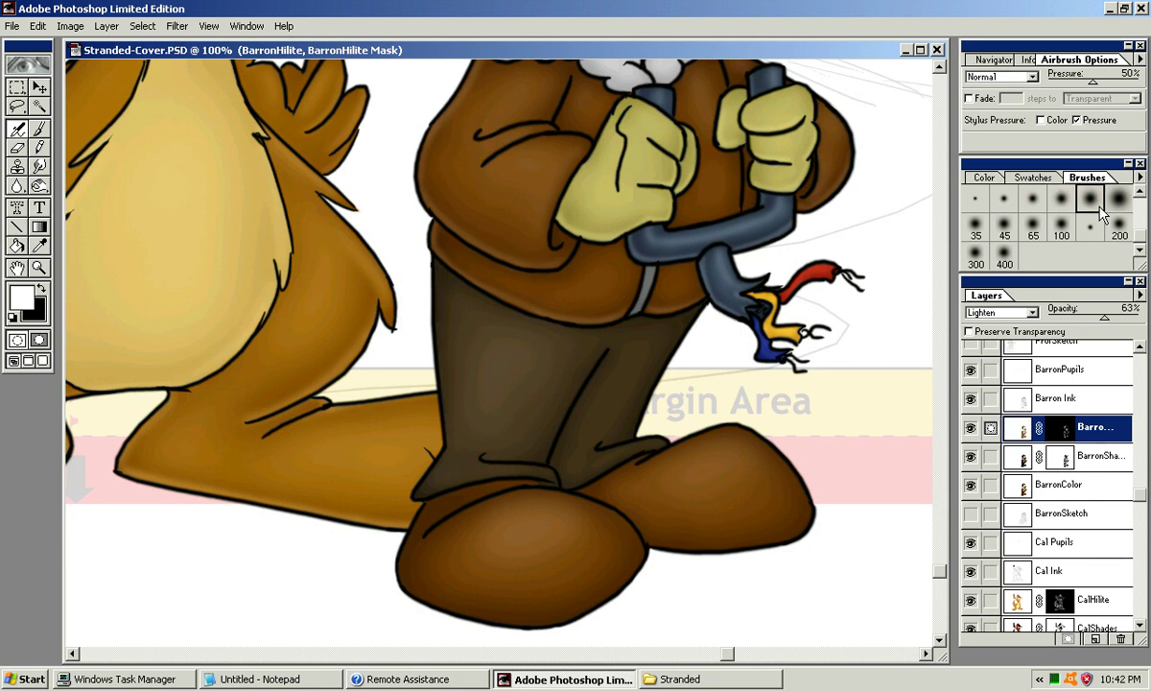
{"action": "left_click_drag", "start_coordinate": [436, 264], "coordinate": [445, 407]}
{"action": "key", "text": "ctrl+z"}
{"action": "left_click_drag", "start_coordinate": [435, 269], "coordinate": [446, 424]}
{"action": "key", "text": "ctrl+z"}
{"action": "key", "text": "ctrl+z"}
{"action": "left_click_drag", "start_coordinate": [439, 265], "coordinate": [448, 439]}
{"action": "mouse_move", "coordinate": [446, 276]}
{"action": "left_mouse_down"}
{"action": "mouse_move", "coordinate": [436, 442]}
{"action": "mouse_move", "coordinate": [442, 277]}
{"action": "mouse_move", "coordinate": [447, 442]}
{"action": "mouse_move", "coordinate": [432, 406]}
{"action": "left_mouse_up"}
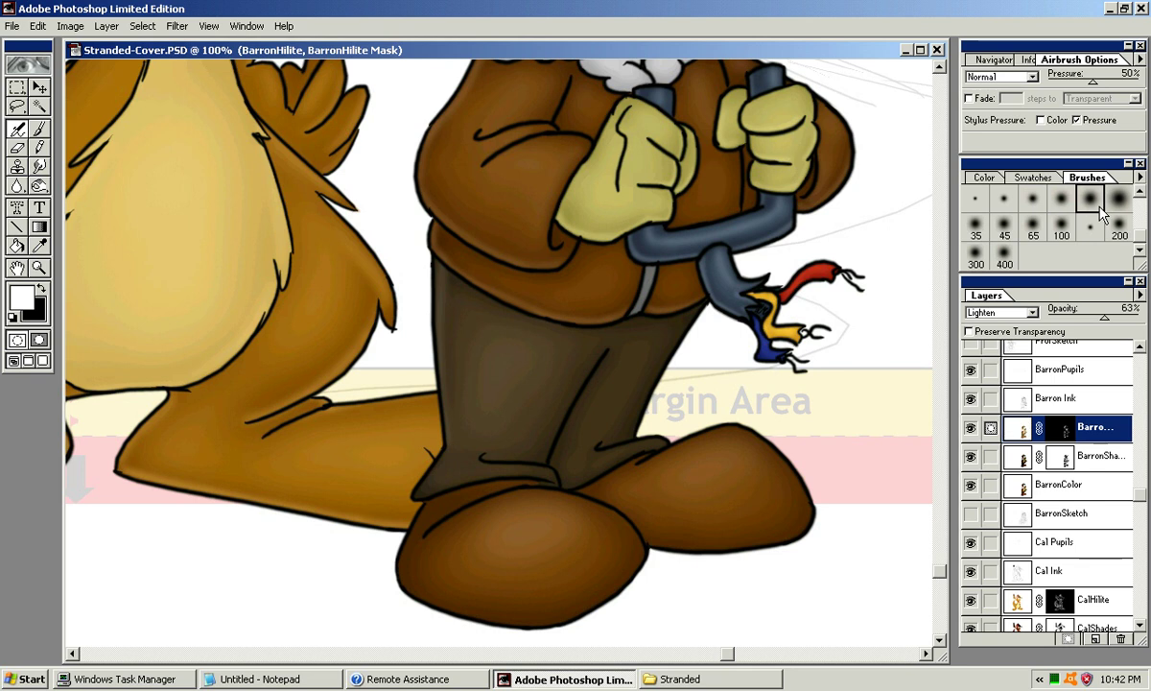
Step: Airbrush a highlight along the bottom and front edge of the nearer foot
{"action": "scroll", "coordinate": [558, 306], "scroll_direction": "down", "scroll_amount": 2}
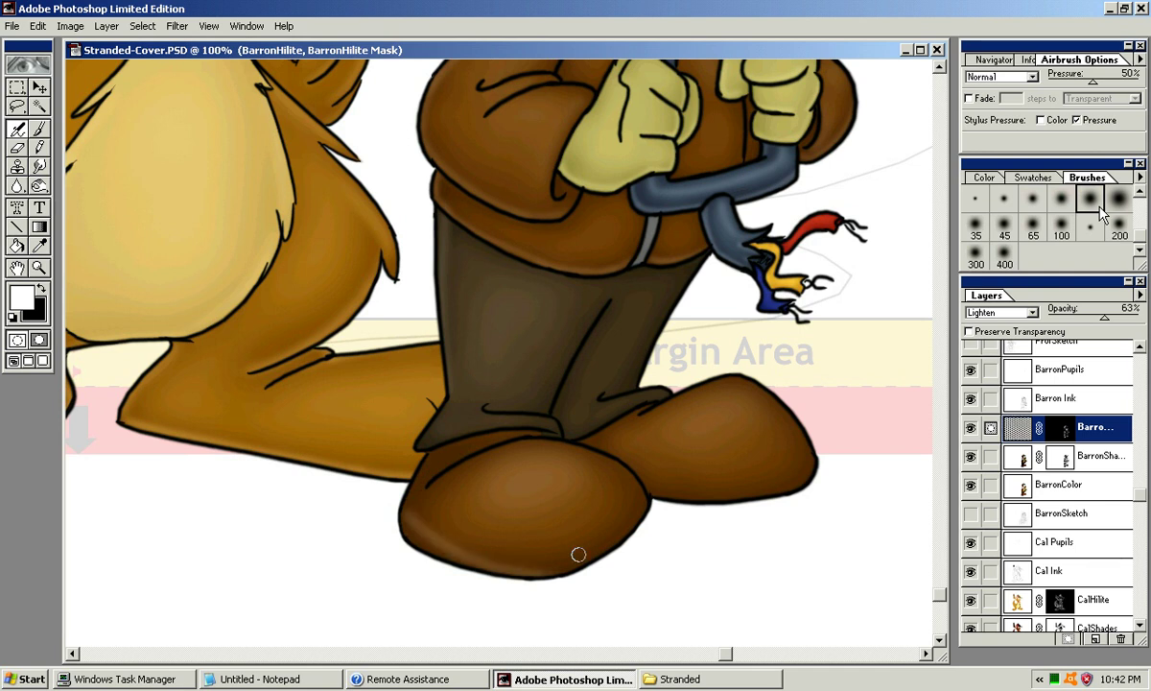
{"action": "mouse_move", "coordinate": [405, 543]}
{"action": "left_mouse_down"}
{"action": "mouse_move", "coordinate": [590, 560]}
{"action": "mouse_move", "coordinate": [529, 491]}
{"action": "left_mouse_up"}
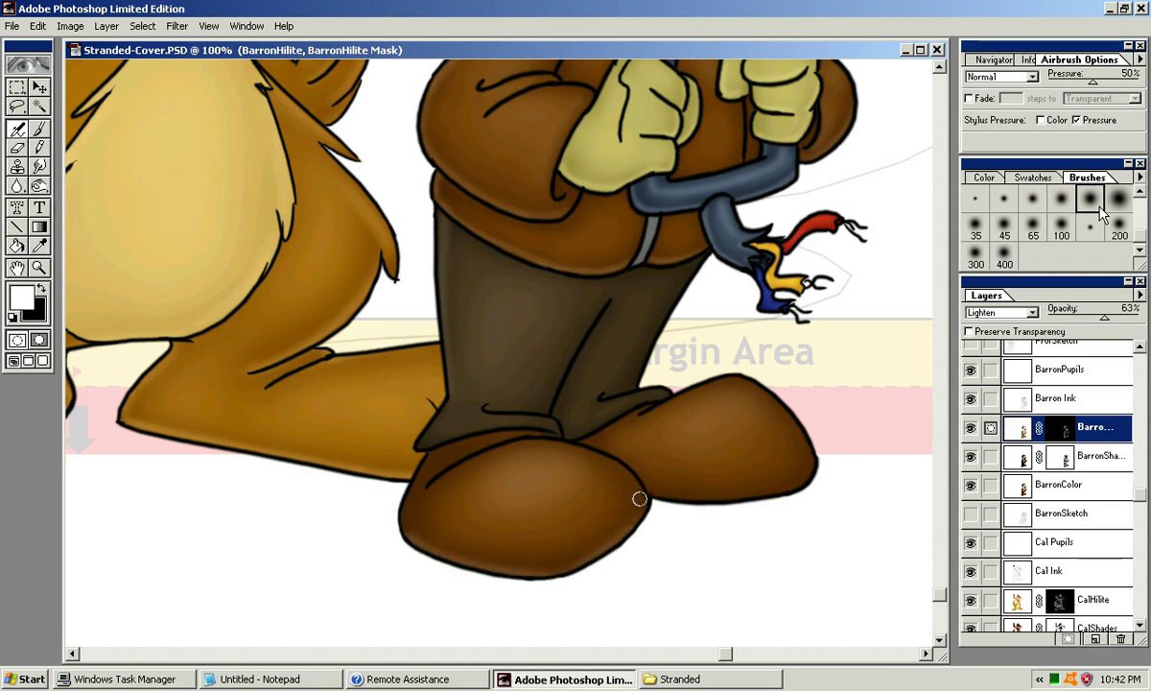
{"action": "mouse_move", "coordinate": [634, 511]}
{"action": "left_mouse_down"}
{"action": "mouse_move", "coordinate": [571, 563]}
{"action": "mouse_move", "coordinate": [642, 504]}
{"action": "mouse_move", "coordinate": [608, 545]}
{"action": "left_mouse_up"}
{"action": "key", "text": "ctrl+z"}
{"action": "left_click_drag", "start_coordinate": [559, 575], "coordinate": [645, 503]}
Step: Airbrush a highlight along the bottom edge of the farther foot
{"action": "mouse_move", "coordinate": [610, 465]}
{"action": "left_mouse_down"}
{"action": "mouse_move", "coordinate": [595, 486]}
{"action": "mouse_move", "coordinate": [764, 511]}
{"action": "mouse_move", "coordinate": [783, 496]}
{"action": "left_mouse_up"}
{"action": "key", "text": "ctrl+z"}
{"action": "mouse_move", "coordinate": [627, 510]}
{"action": "left_mouse_down"}
{"action": "mouse_move", "coordinate": [801, 483]}
{"action": "mouse_move", "coordinate": [762, 475]}
{"action": "left_mouse_up"}
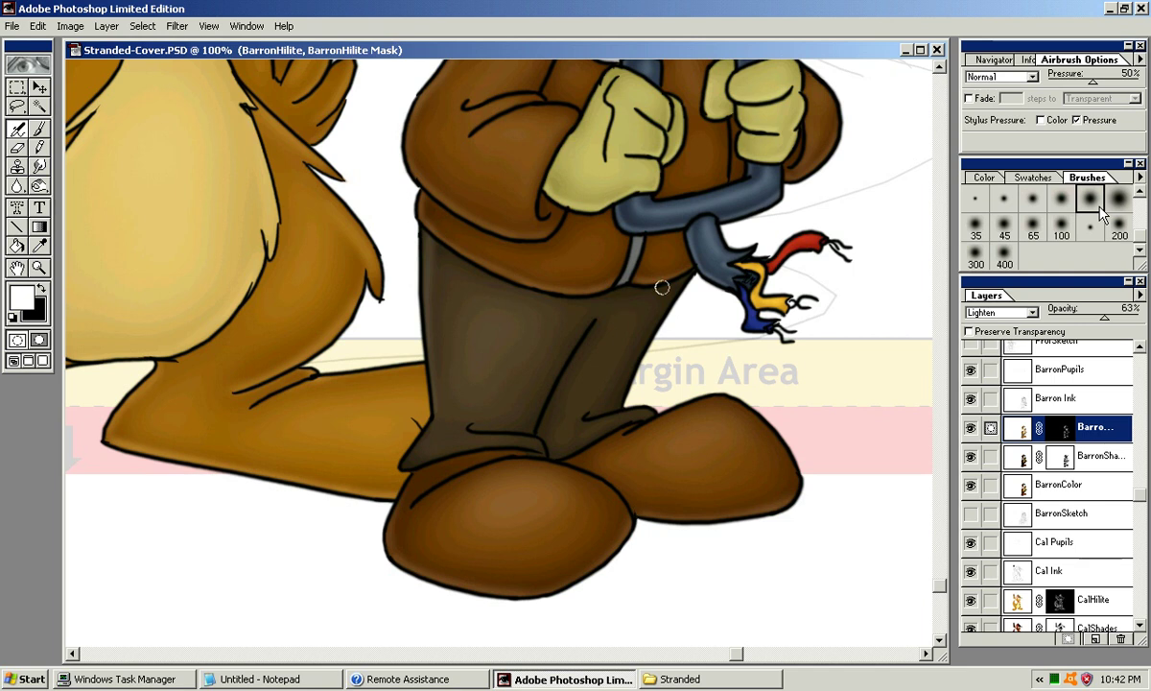
Step: Airbrush soft highlights down the front and back legs of the trousers with the 45 and 65 pixel brushes
{"action": "left_click", "coordinate": [1063, 227]}
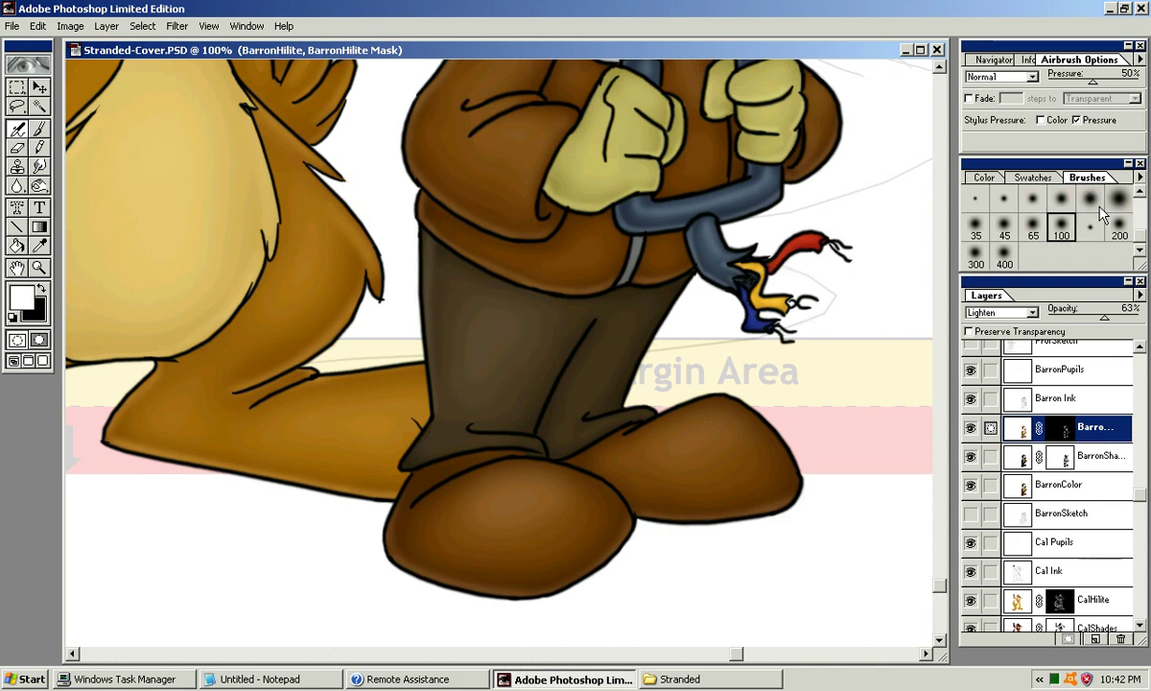
{"action": "left_click", "coordinate": [1005, 227]}
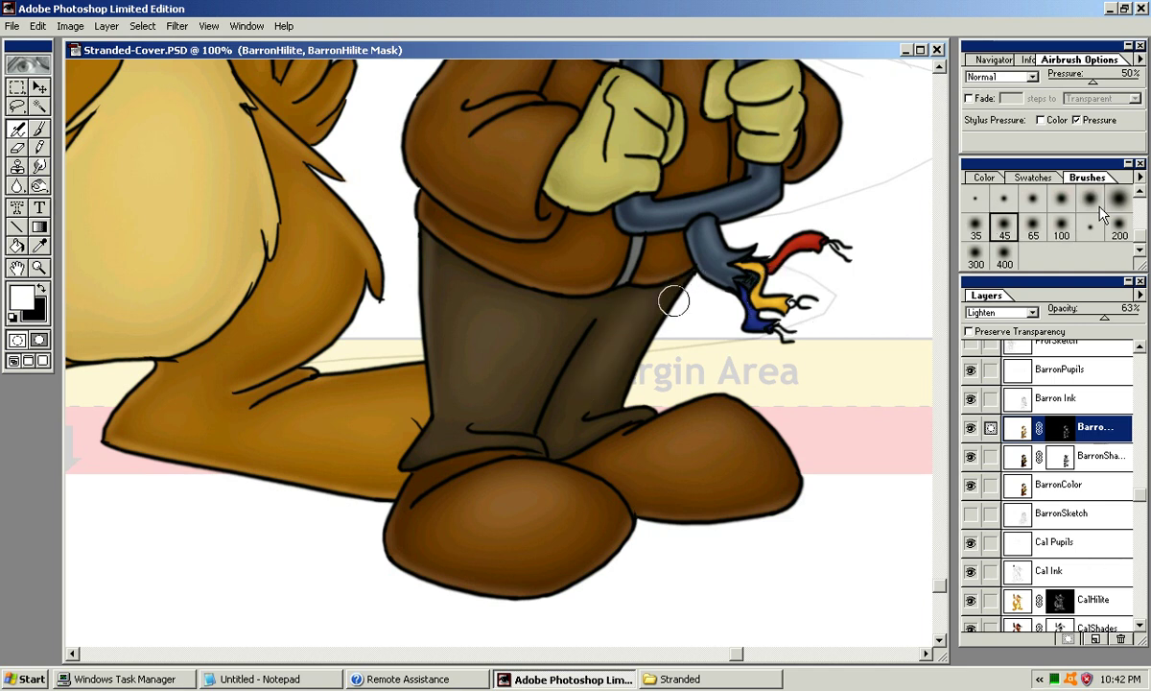
{"action": "key", "text": "ctrl+z"}
{"action": "key", "text": "bracketleft"}
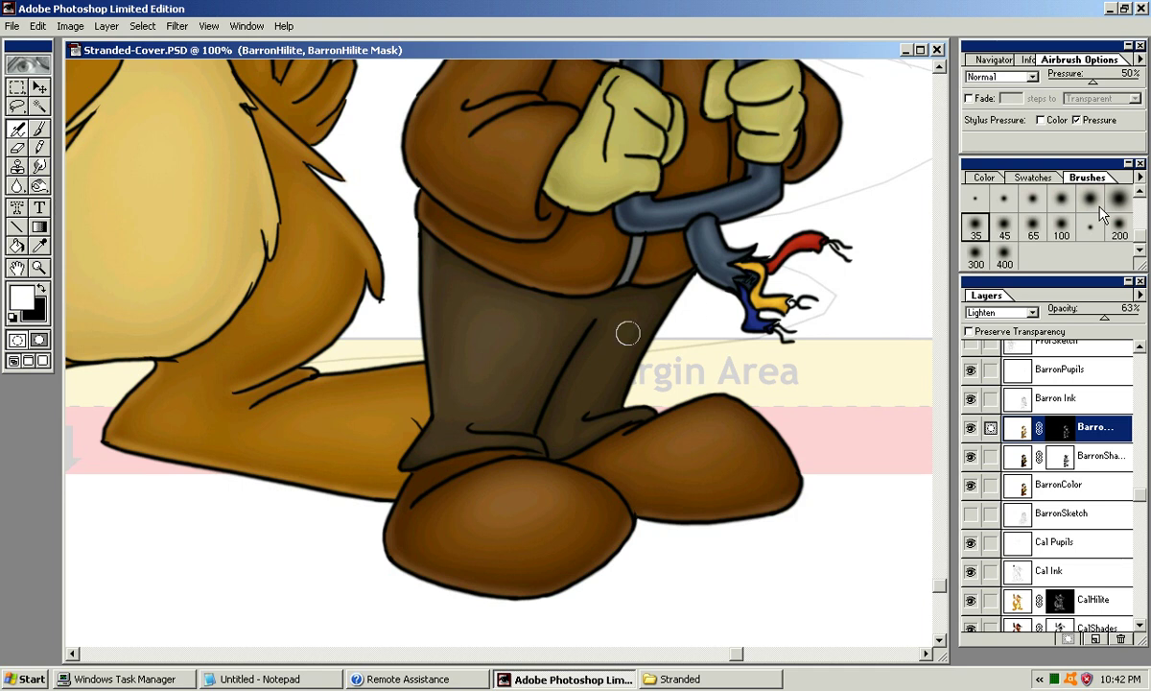
{"action": "key", "text": "bracketright"}
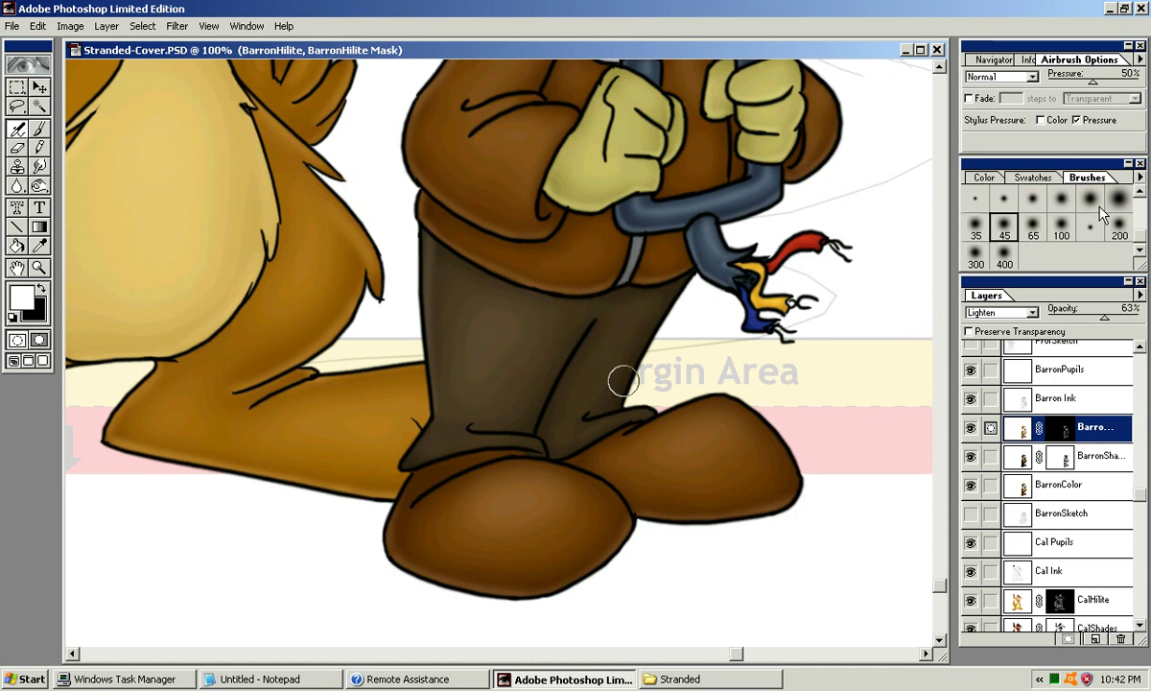
{"action": "mouse_move", "coordinate": [700, 335]}
{"action": "left_mouse_down"}
{"action": "mouse_move", "coordinate": [726, 403]}
{"action": "mouse_move", "coordinate": [766, 351]}
{"action": "left_mouse_up"}
{"action": "key", "text": "bracketright"}
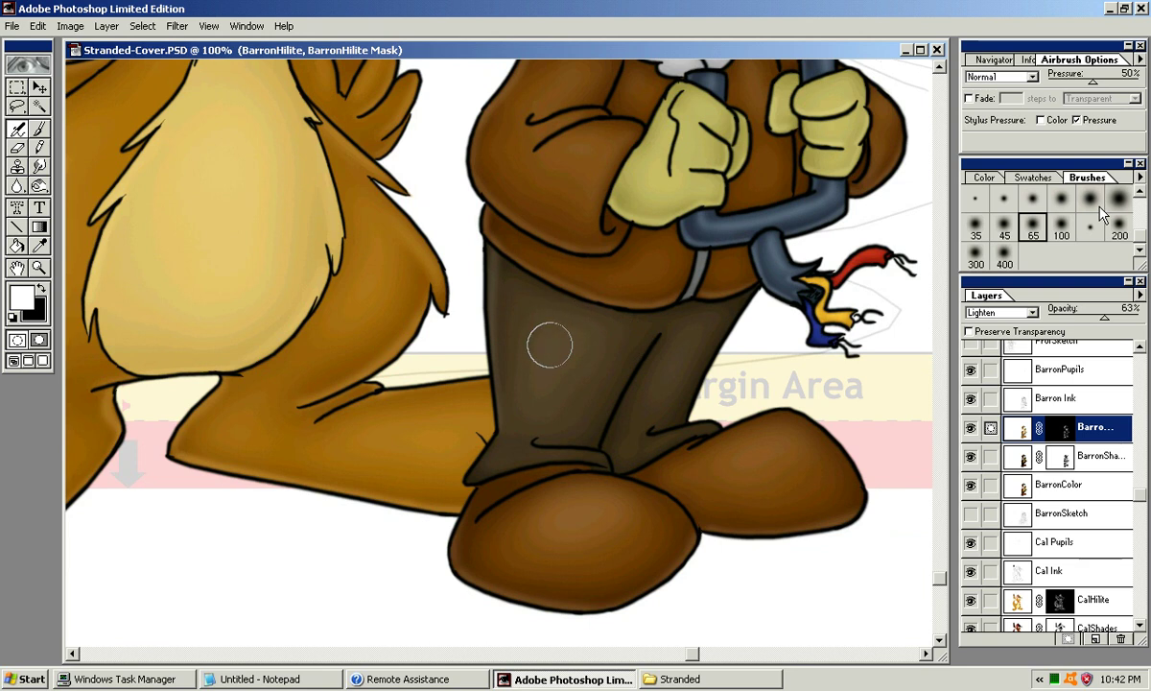
Step: Examine the pilot dog's jacket, fur collar, face and helmet at 100% and 200% for areas still needing highlights
{"action": "scroll", "coordinate": [651, 292], "scroll_direction": "up", "scroll_amount": 2}
{"action": "left_click_drag", "start_coordinate": [750, 197], "coordinate": [662, 345]}
{"action": "scroll", "coordinate": [672, 375], "scroll_direction": "up", "scroll_amount": 3}
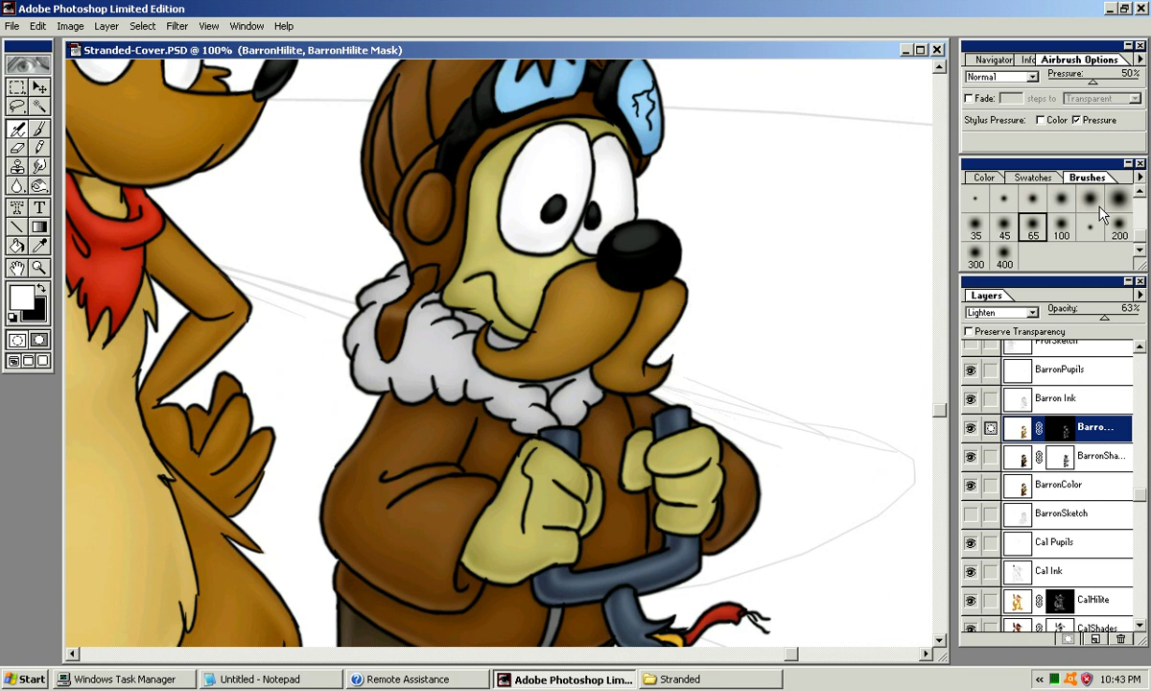
{"action": "scroll", "coordinate": [625, 303], "scroll_direction": "up", "scroll_amount": 2}
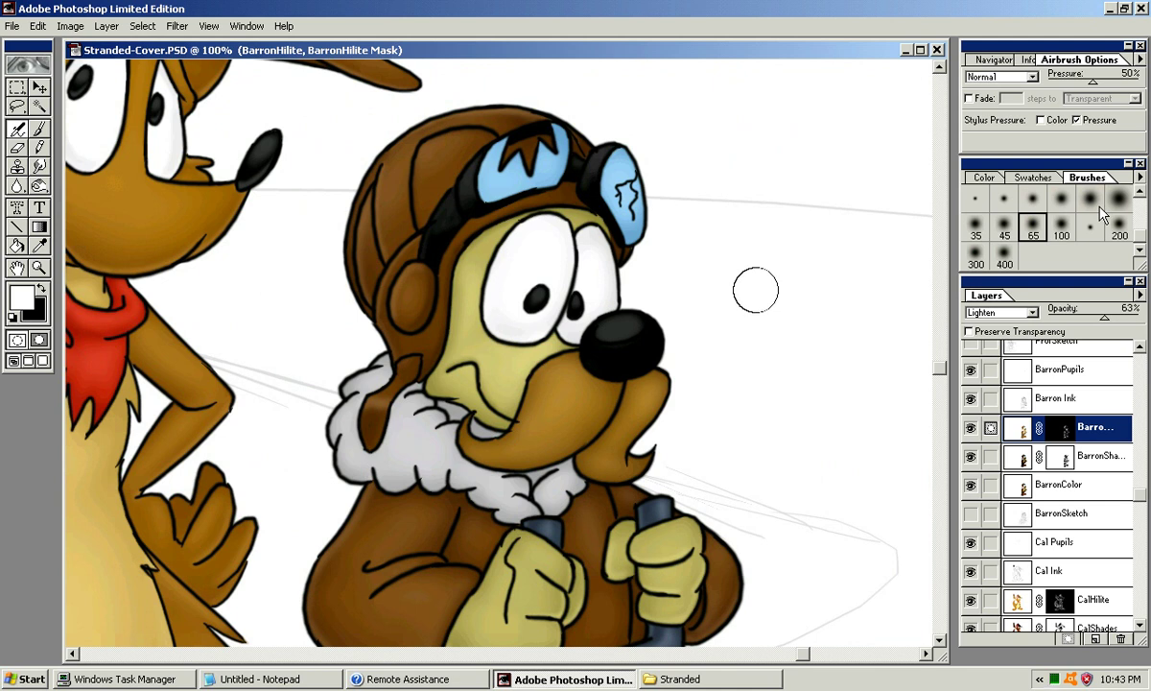
{"action": "key", "text": "ctrl+plus"}
{"action": "mouse_move", "coordinate": [499, 355]}
{"action": "left_mouse_down"}
{"action": "mouse_move", "coordinate": [474, 323]}
{"action": "mouse_move", "coordinate": [508, 392]}
{"action": "mouse_move", "coordinate": [519, 369]}
{"action": "left_mouse_up"}
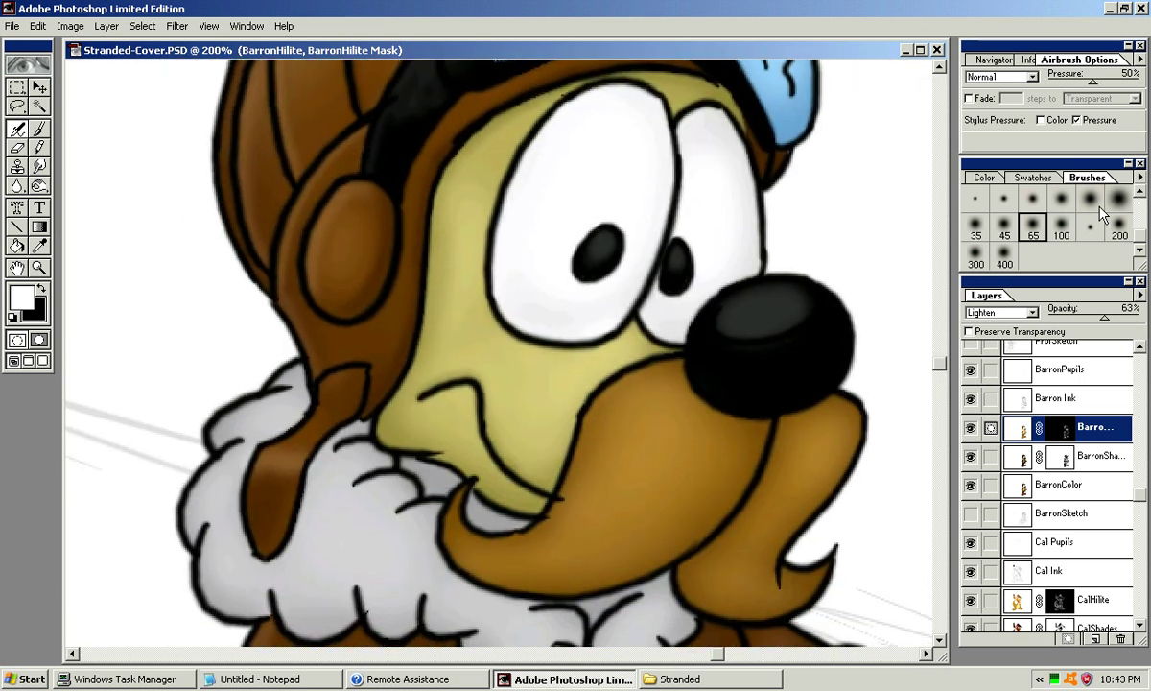
{"action": "key", "text": "ctrl+minus"}
{"action": "left_click_drag", "start_coordinate": [652, 275], "coordinate": [715, 355]}
{"action": "left_click_drag", "start_coordinate": [666, 414], "coordinate": [661, 336]}
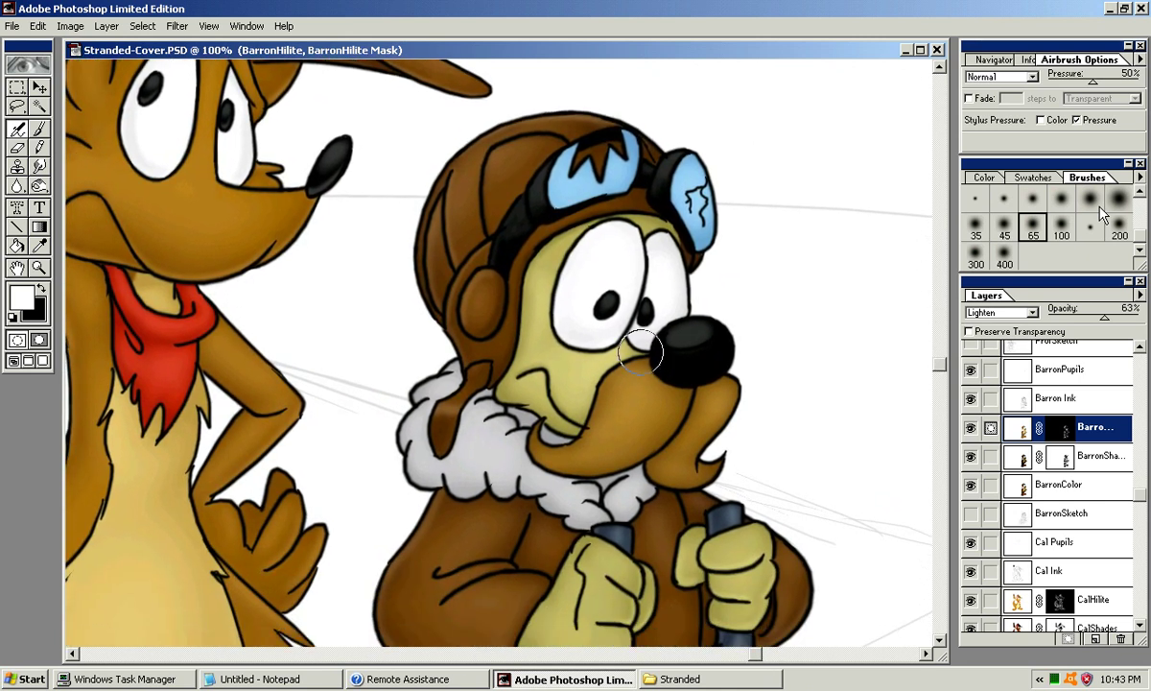
Step: Airbrush highlights on the finger folds of the farther glove with a soft brush just below 35 pixels
{"action": "key", "text": "ctrl+plus"}
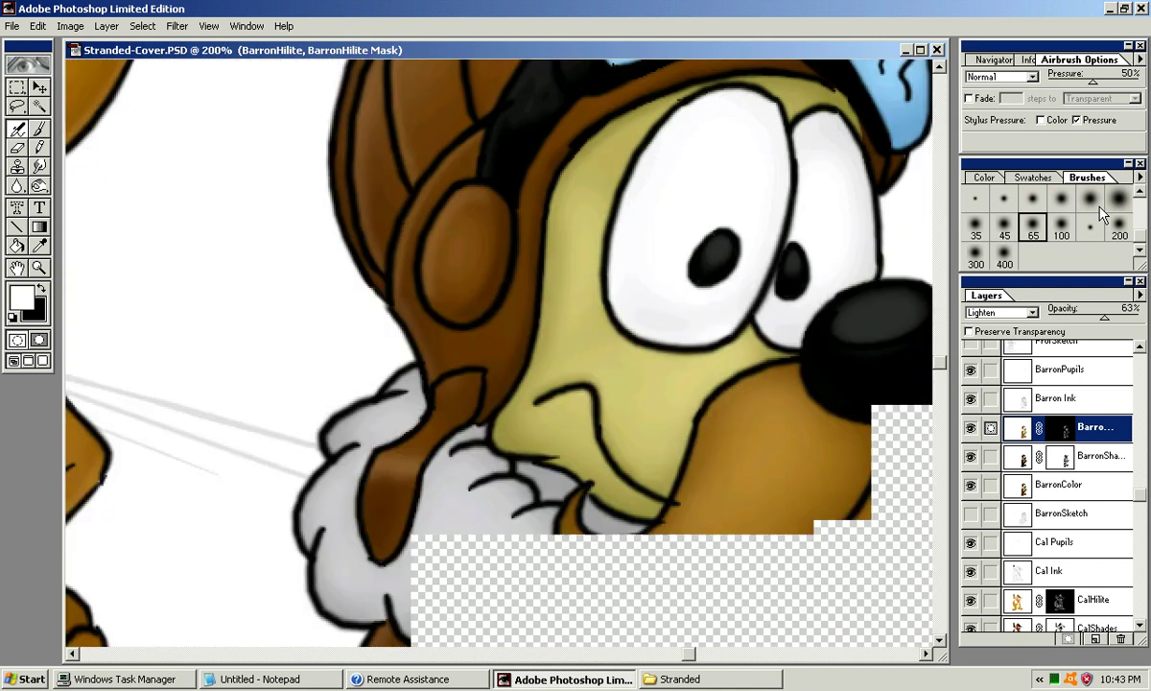
{"action": "left_click_drag", "start_coordinate": [658, 418], "coordinate": [486, 198]}
{"action": "left_click", "coordinate": [1003, 198]}
{"action": "left_click", "coordinate": [1101, 216]}
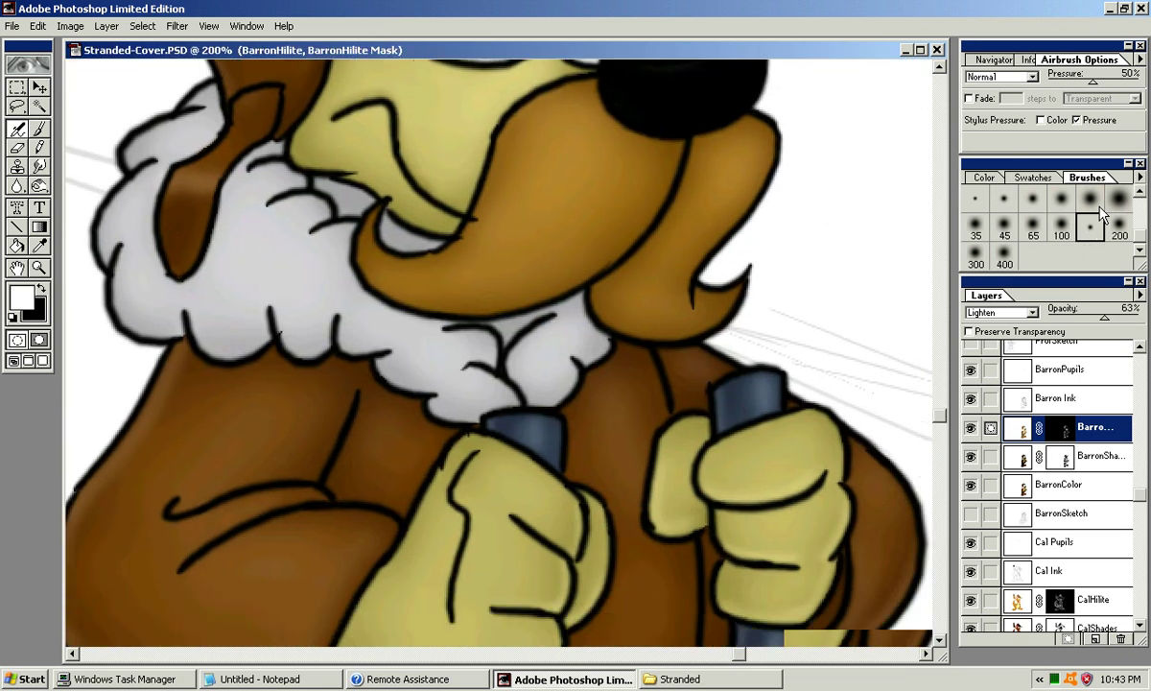
{"action": "left_click", "coordinate": [1034, 227]}
{"action": "left_click", "coordinate": [976, 228]}
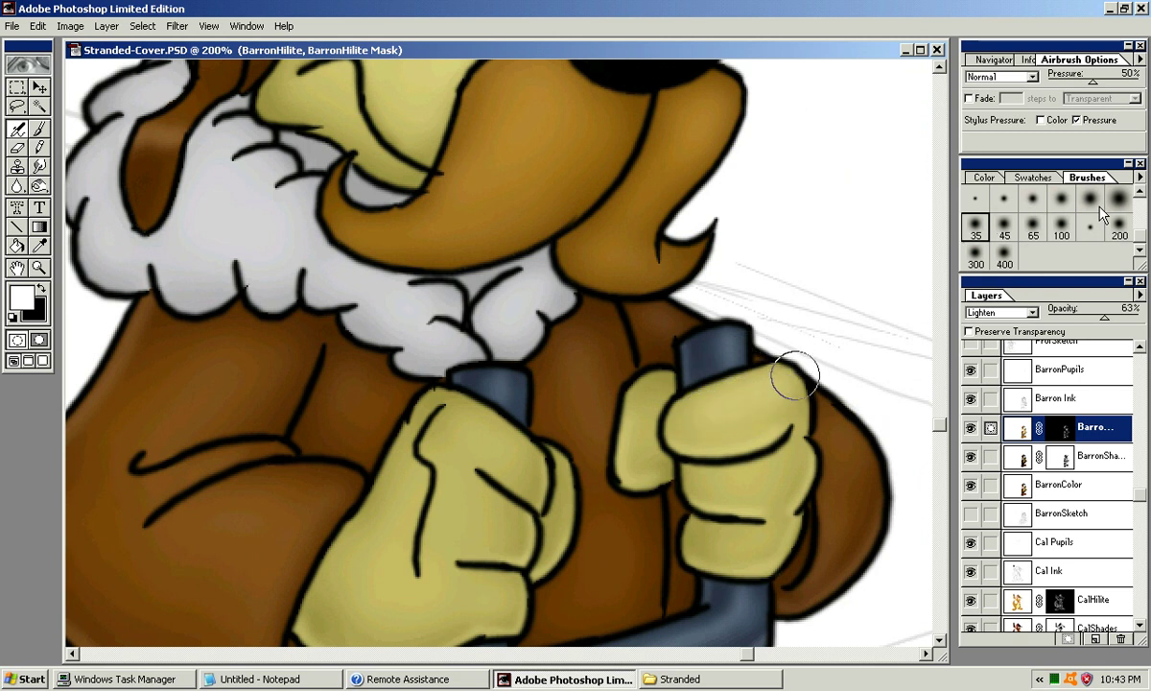
{"action": "left_click", "coordinate": [1118, 199]}
{"action": "left_click_drag", "start_coordinate": [736, 474], "coordinate": [815, 364]}
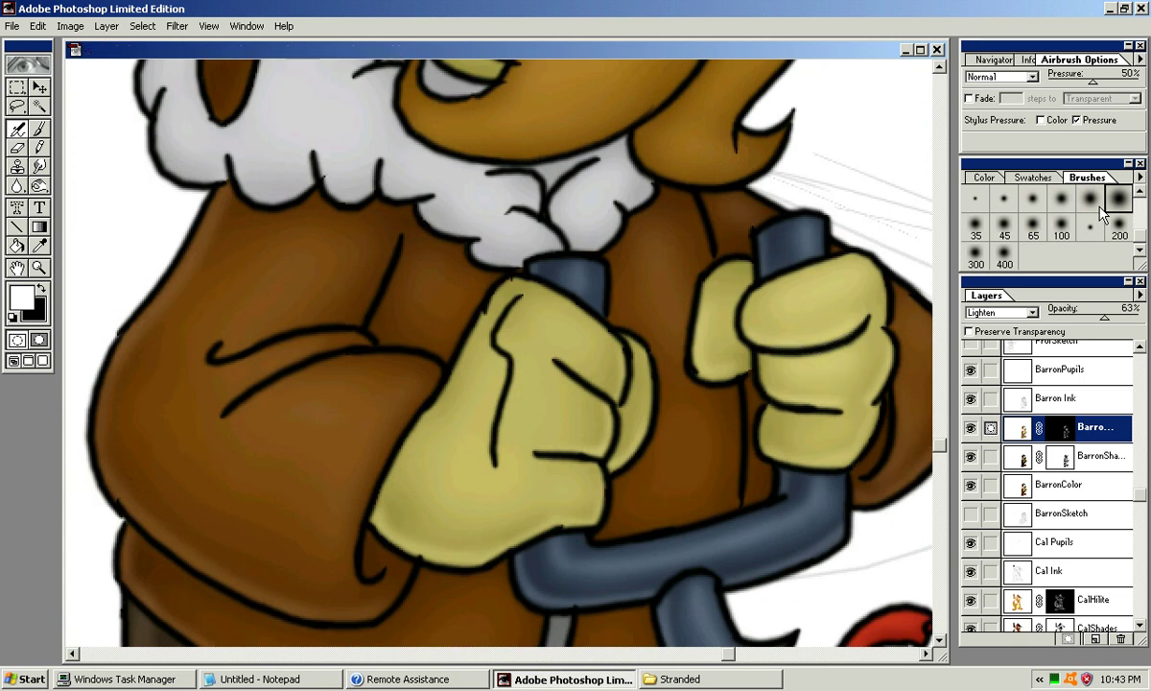
{"action": "left_click_drag", "start_coordinate": [897, 348], "coordinate": [844, 325]}
{"action": "mouse_move", "coordinate": [836, 374]}
{"action": "left_mouse_down"}
{"action": "mouse_move", "coordinate": [729, 385]}
{"action": "mouse_move", "coordinate": [817, 360]}
{"action": "mouse_move", "coordinate": [745, 399]}
{"action": "mouse_move", "coordinate": [806, 372]}
{"action": "mouse_move", "coordinate": [748, 319]}
{"action": "mouse_move", "coordinate": [712, 346]}
{"action": "mouse_move", "coordinate": [733, 384]}
{"action": "mouse_move", "coordinate": [805, 361]}
{"action": "left_mouse_up"}
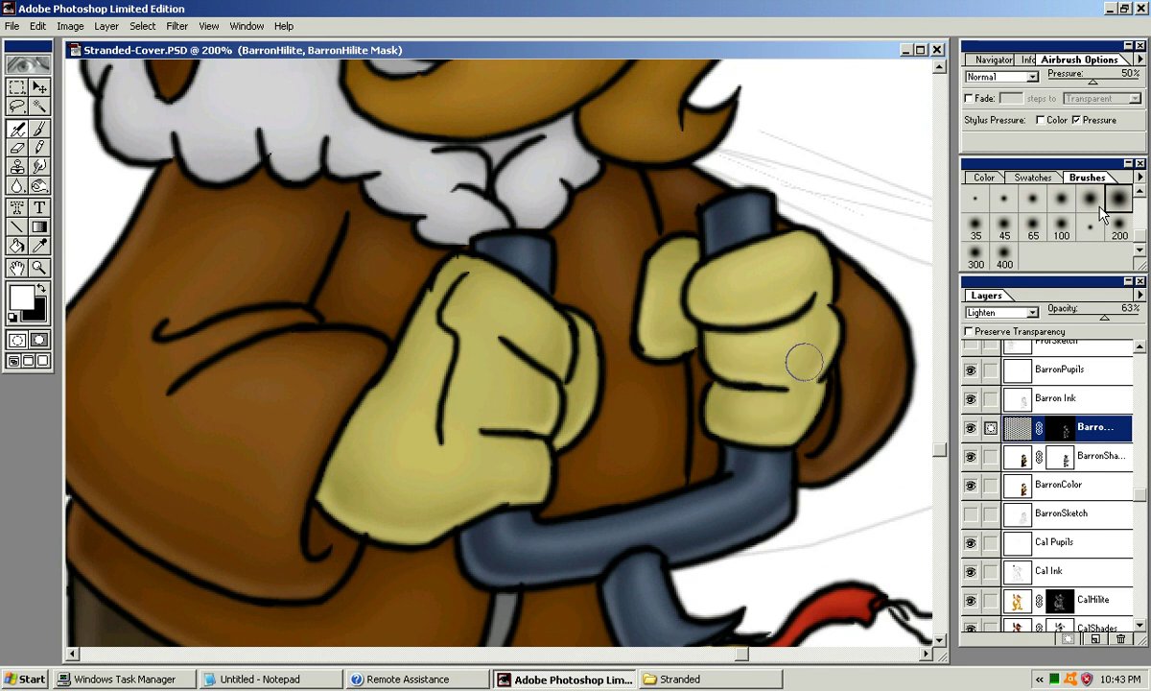
Step: Airbrush a highlight across the fingers of the nearer glove and compare the glove with and without the stroke
{"action": "mouse_move", "coordinate": [513, 315]}
{"action": "left_mouse_down"}
{"action": "mouse_move", "coordinate": [539, 412]}
{"action": "mouse_move", "coordinate": [491, 302]}
{"action": "left_mouse_up"}
{"action": "mouse_move", "coordinate": [397, 406]}
{"action": "left_mouse_down"}
{"action": "mouse_move", "coordinate": [485, 297]}
{"action": "mouse_move", "coordinate": [546, 313]}
{"action": "mouse_move", "coordinate": [545, 414]}
{"action": "mouse_move", "coordinate": [488, 382]}
{"action": "mouse_move", "coordinate": [495, 281]}
{"action": "mouse_move", "coordinate": [478, 386]}
{"action": "mouse_move", "coordinate": [543, 346]}
{"action": "mouse_move", "coordinate": [520, 358]}
{"action": "mouse_move", "coordinate": [528, 393]}
{"action": "mouse_move", "coordinate": [481, 342]}
{"action": "mouse_move", "coordinate": [545, 375]}
{"action": "mouse_move", "coordinate": [531, 402]}
{"action": "mouse_move", "coordinate": [539, 396]}
{"action": "mouse_move", "coordinate": [544, 481]}
{"action": "left_mouse_up"}
{"action": "key", "text": "ctrl+z"}
{"action": "key", "text": "ctrl+z"}
{"action": "key", "text": "ctrl+z"}
{"action": "key", "text": "ctrl+z"}
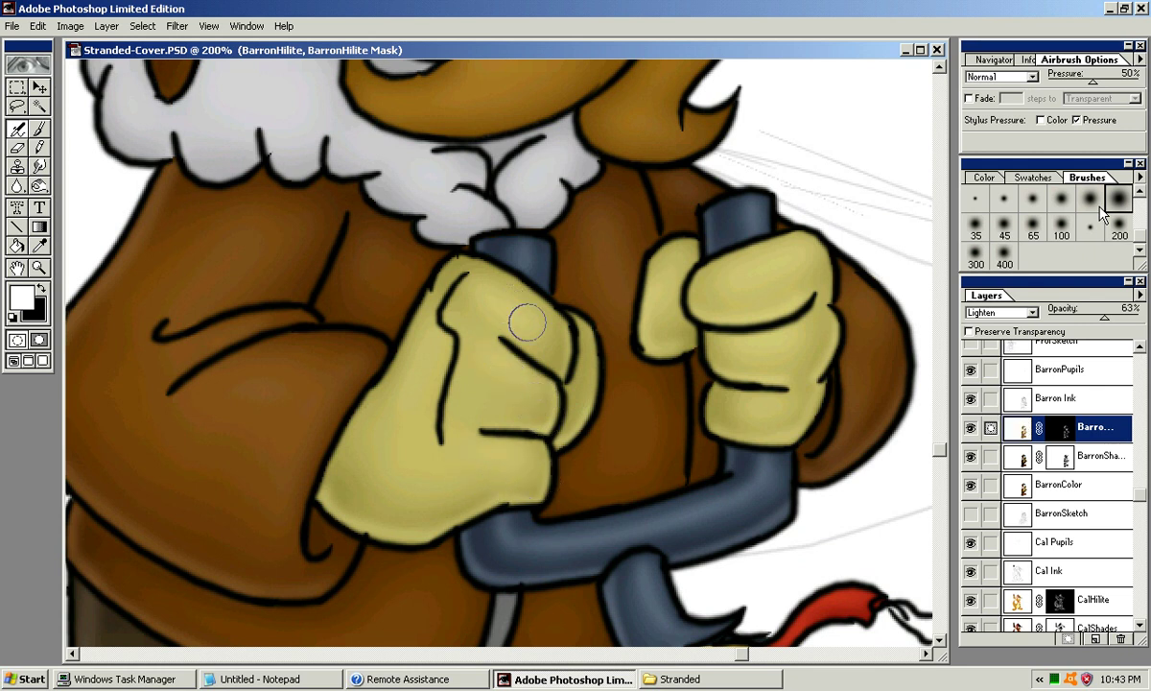
Step: Airbrush highlights along the thumb crease and over the back of the nearer glove toward its cuff
{"action": "left_click_drag", "start_coordinate": [537, 393], "coordinate": [543, 346]}
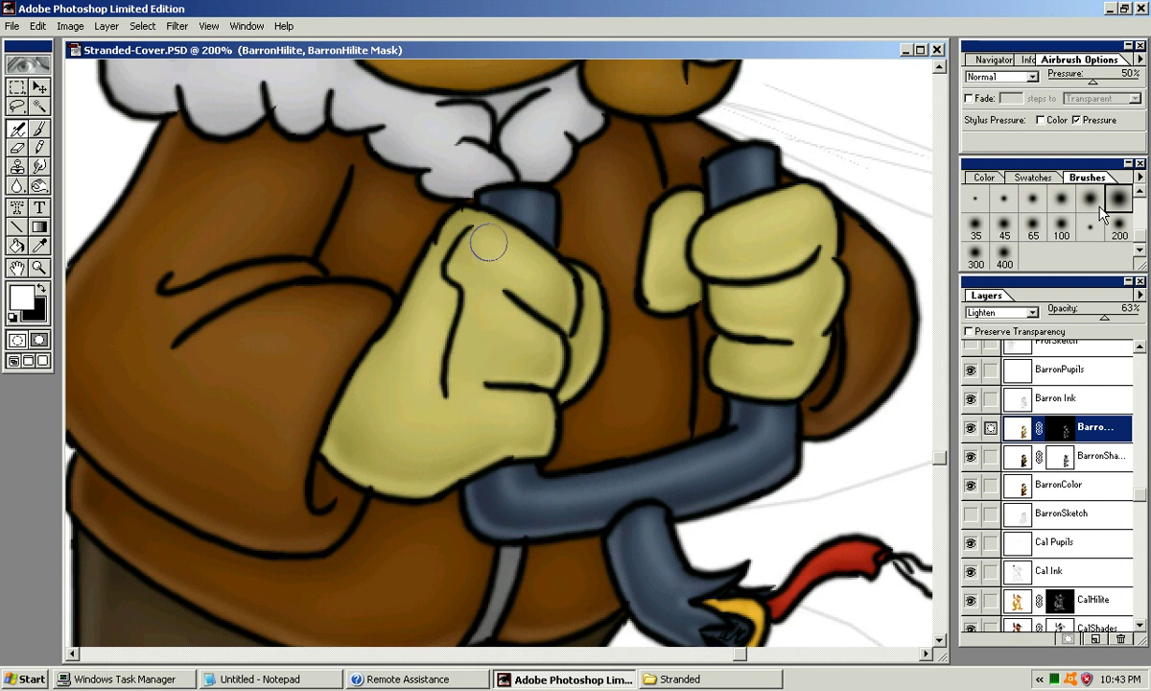
{"action": "left_click_drag", "start_coordinate": [421, 288], "coordinate": [409, 361]}
{"action": "left_click_drag", "start_coordinate": [446, 312], "coordinate": [436, 414]}
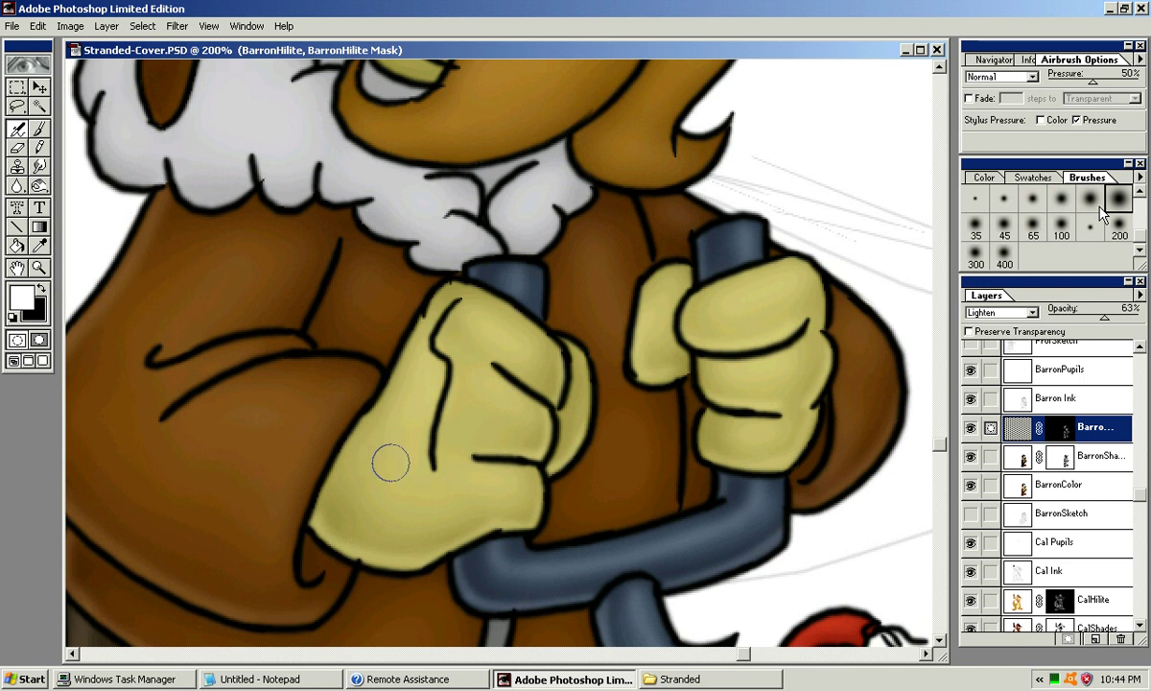
{"action": "mouse_move", "coordinate": [367, 444]}
{"action": "left_mouse_down"}
{"action": "mouse_move", "coordinate": [287, 540]}
{"action": "mouse_move", "coordinate": [356, 501]}
{"action": "mouse_move", "coordinate": [419, 343]}
{"action": "mouse_move", "coordinate": [413, 278]}
{"action": "left_mouse_up"}
{"action": "mouse_move", "coordinate": [624, 271]}
{"action": "left_mouse_down"}
{"action": "mouse_move", "coordinate": [589, 227]}
{"action": "mouse_move", "coordinate": [487, 367]}
{"action": "left_mouse_up"}
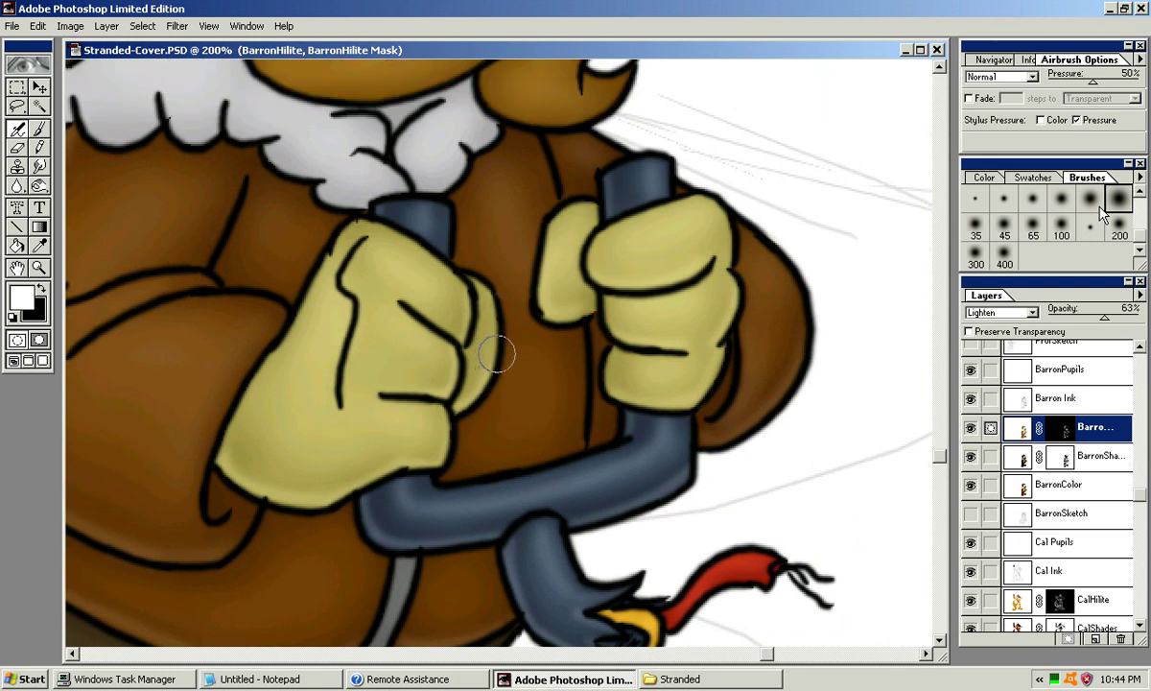
Step: Airbrush a thin highlight along the helmet's brim above the eyes with a soft brush three sizes smaller
{"action": "left_click_drag", "start_coordinate": [490, 313], "coordinate": [502, 507]}
{"action": "left_click_drag", "start_coordinate": [454, 258], "coordinate": [465, 397]}
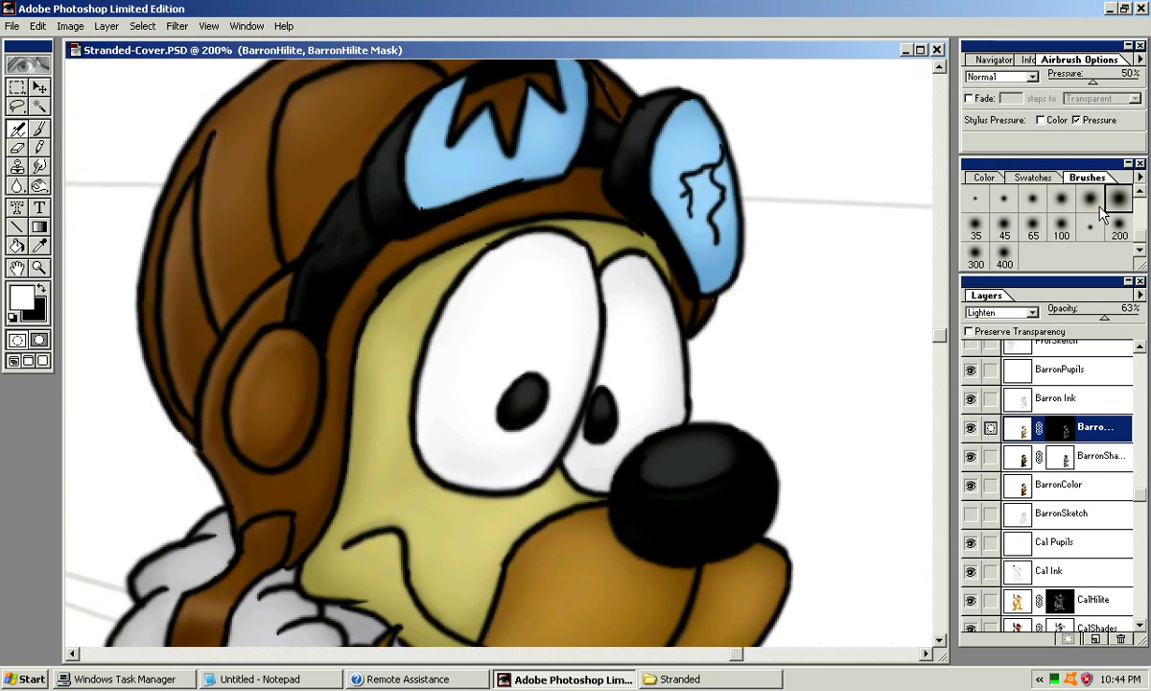
{"action": "key", "text": "bracketleft"}
{"action": "key", "text": "bracketleft"}
{"action": "key", "text": "bracketleft"}
{"action": "left_click_drag", "start_coordinate": [532, 217], "coordinate": [607, 213]}
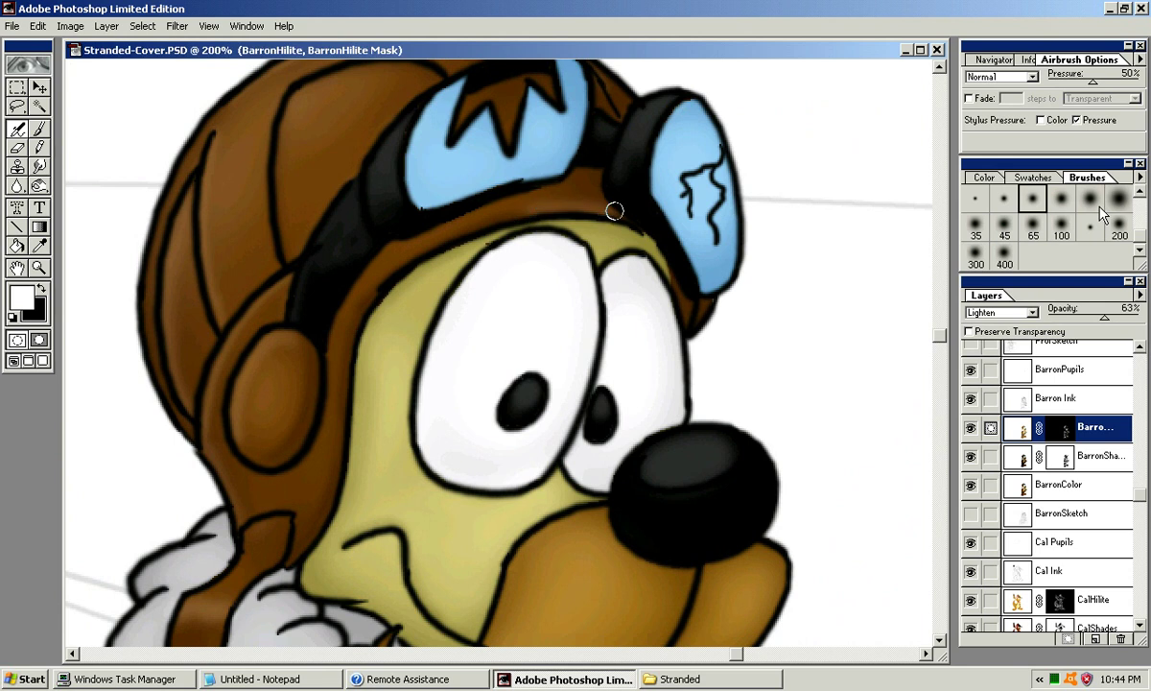
{"action": "left_click_drag", "start_coordinate": [531, 215], "coordinate": [599, 222]}
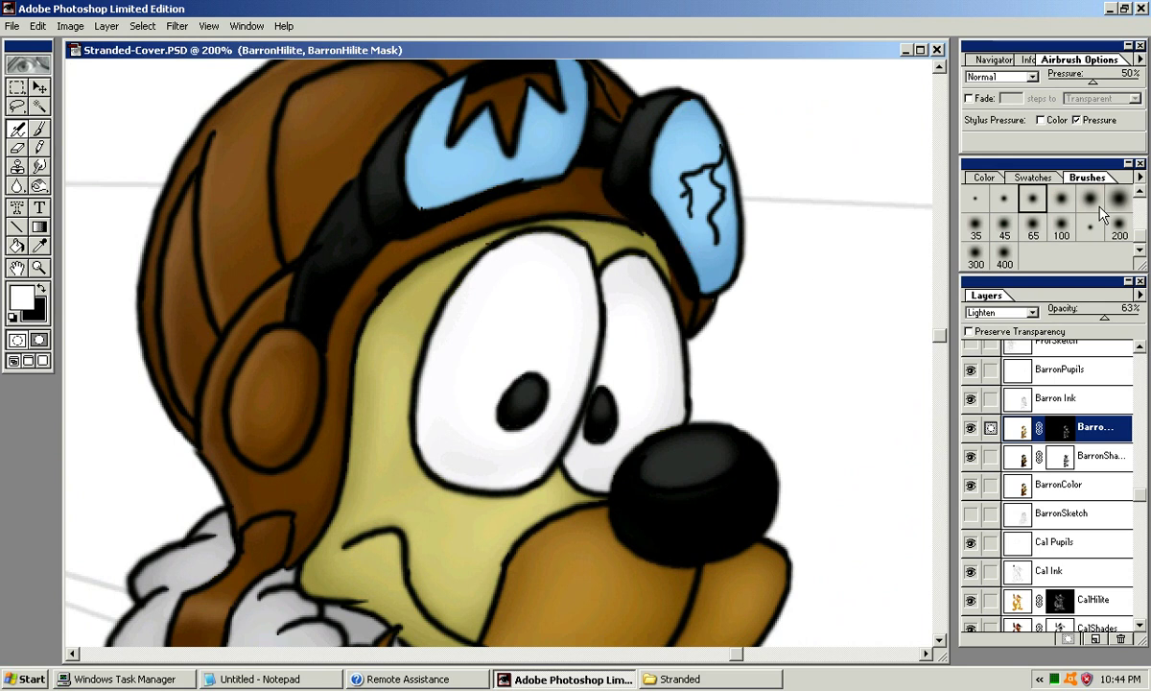
Step: Airbrush white on the BarronShades mask along the helmet's brim and beside the curved seam on its crown
{"action": "key", "text": "alt+bracketleft"}
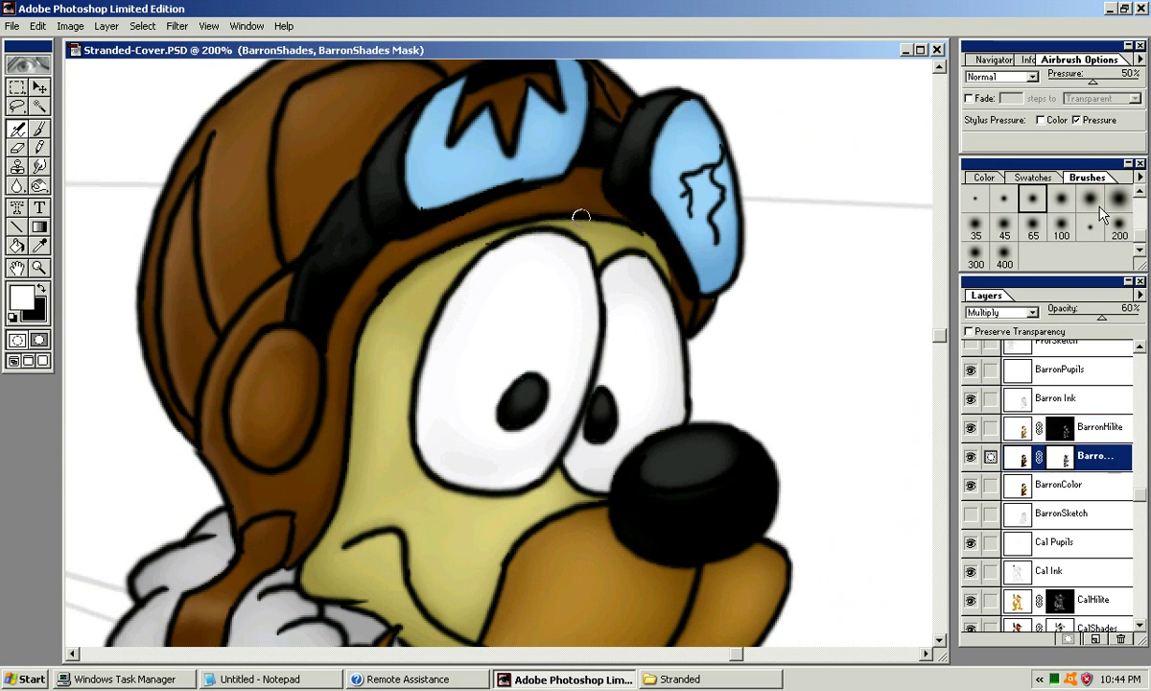
{"action": "left_click_drag", "start_coordinate": [530, 213], "coordinate": [629, 216]}
{"action": "left_click_drag", "start_coordinate": [508, 213], "coordinate": [663, 220]}
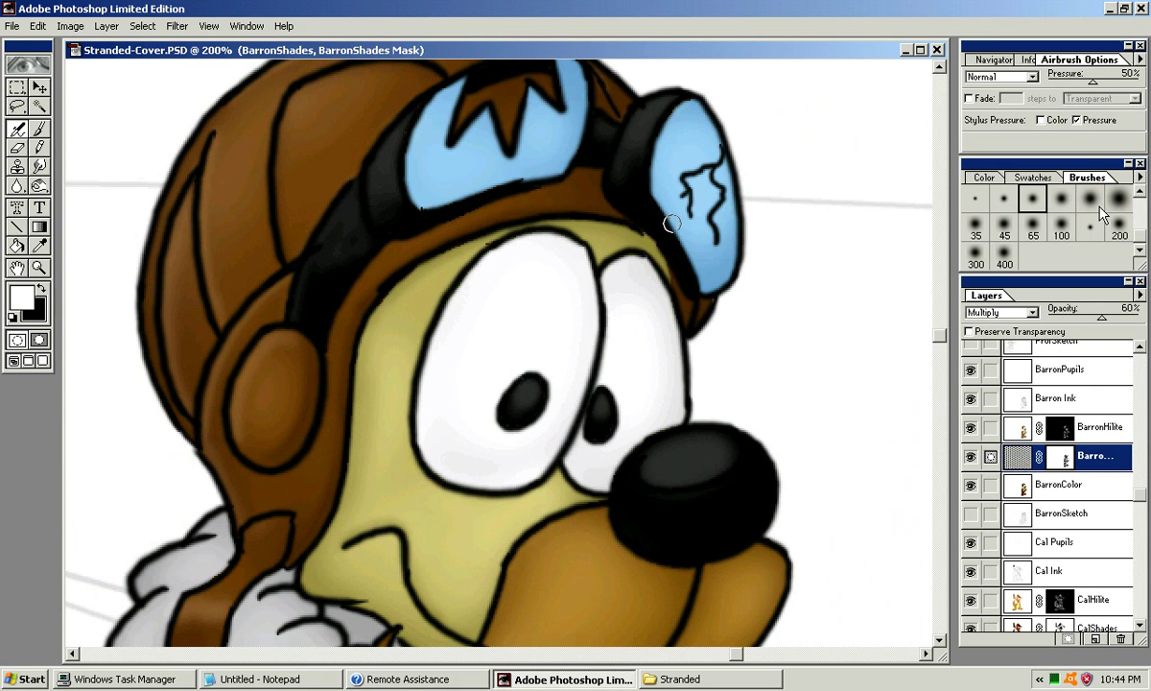
{"action": "left_click_drag", "start_coordinate": [623, 259], "coordinate": [669, 212]}
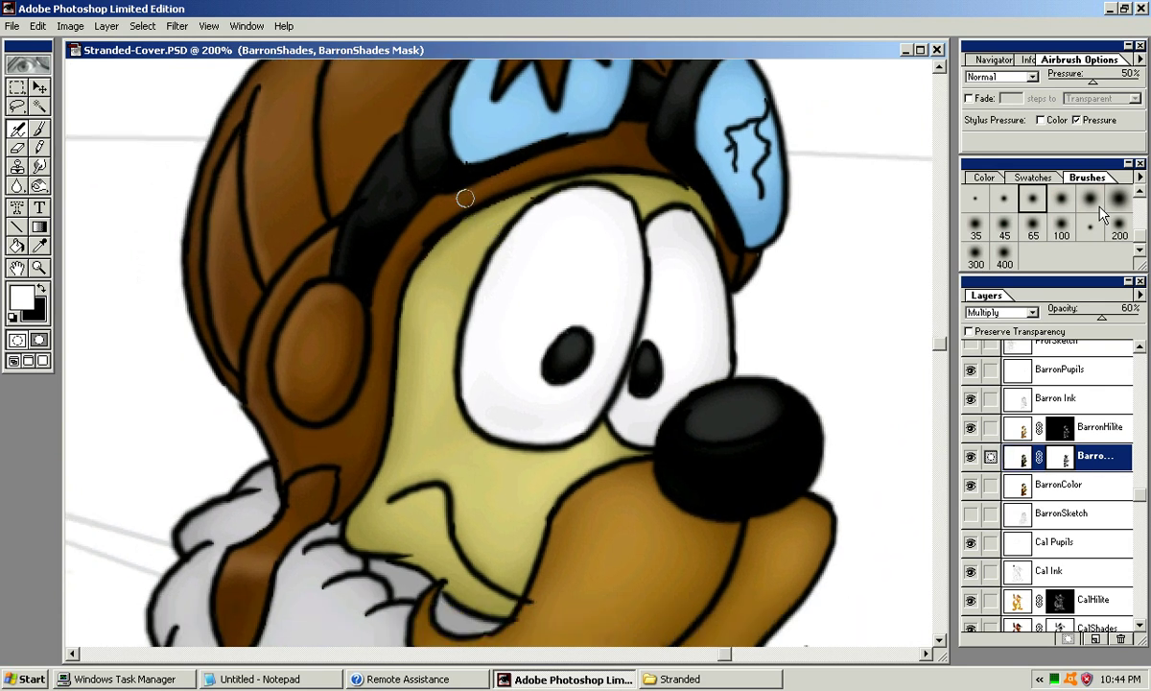
{"action": "left_click_drag", "start_coordinate": [356, 96], "coordinate": [325, 222]}
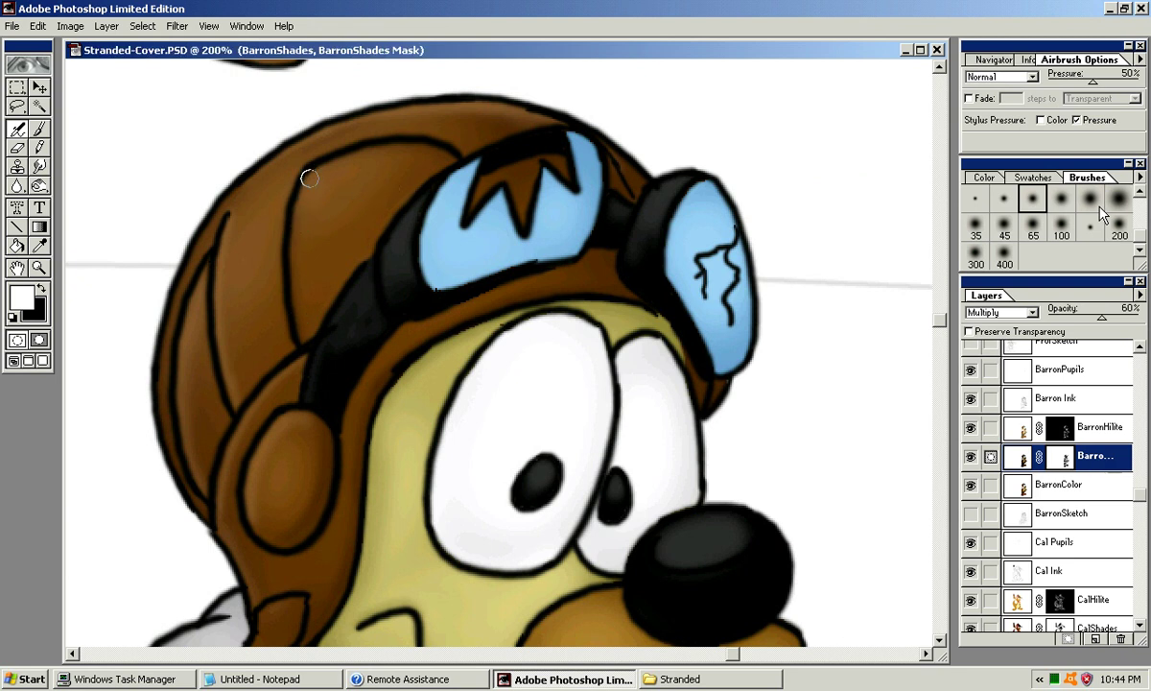
{"action": "left_click_drag", "start_coordinate": [310, 173], "coordinate": [318, 219]}
{"action": "mouse_move", "coordinate": [499, 489]}
{"action": "left_mouse_down"}
{"action": "mouse_move", "coordinate": [568, 438]}
{"action": "mouse_move", "coordinate": [568, 362]}
{"action": "mouse_move", "coordinate": [528, 256]}
{"action": "mouse_move", "coordinate": [519, 163]}
{"action": "left_mouse_up"}
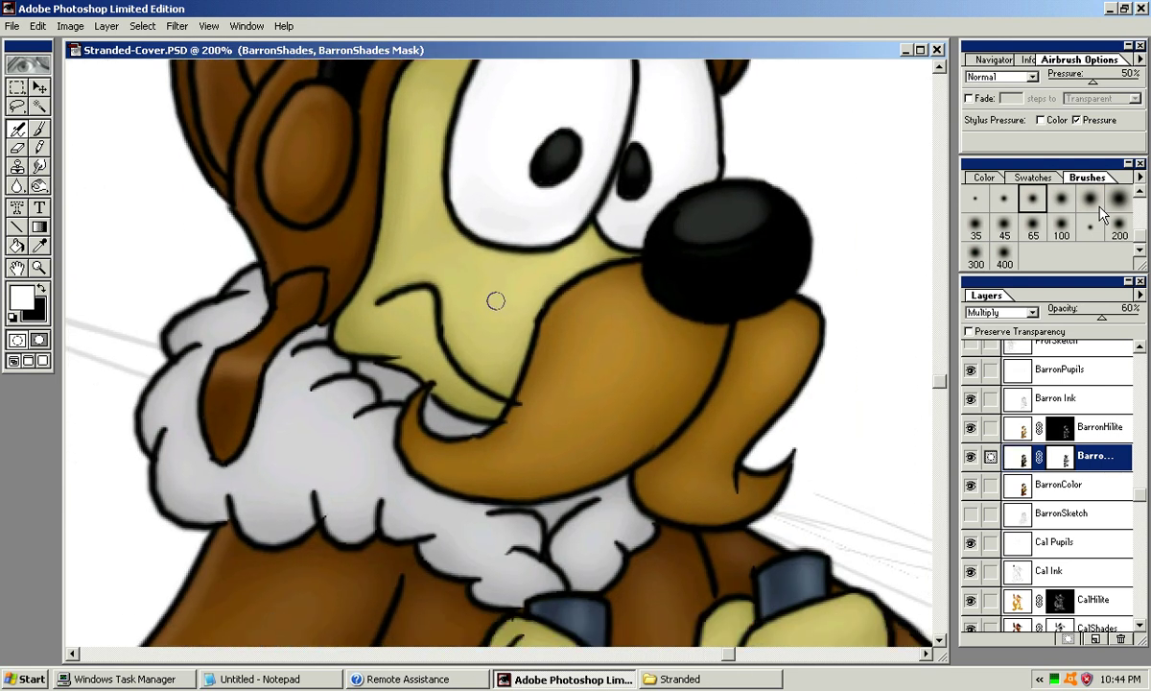
Step: Airbrush black on the BarronShades mask along the outer edge of the farther jacket sleeve
{"action": "key", "text": "ctrl+minus"}
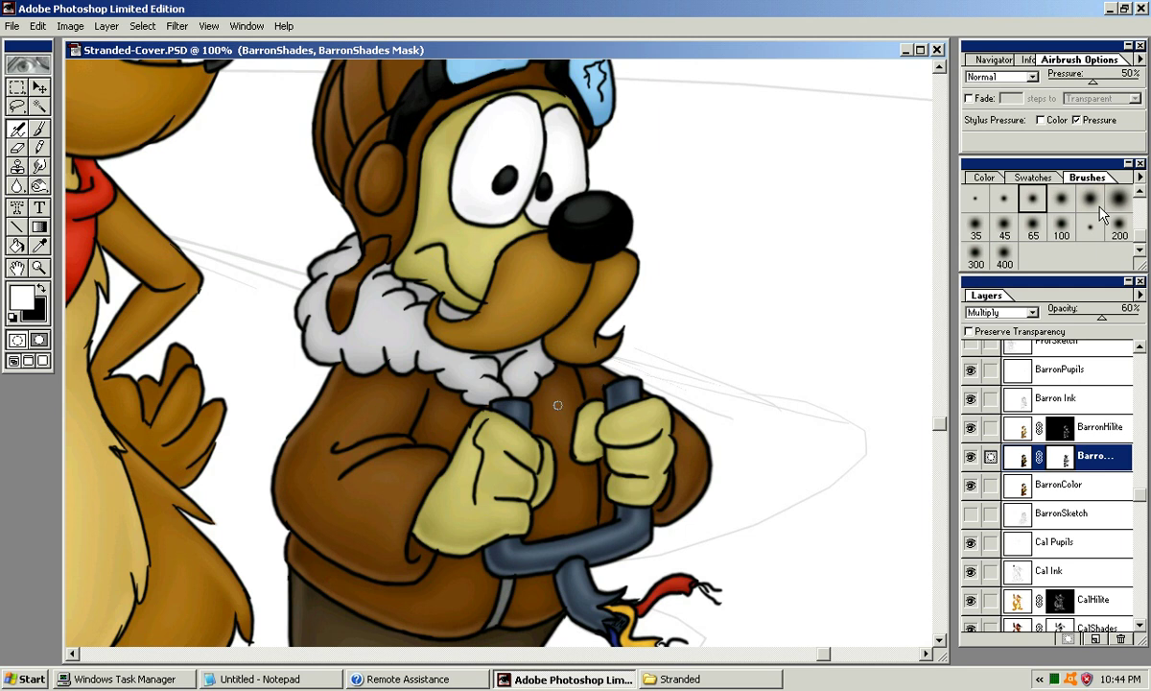
{"action": "key", "text": "ctrl+plus"}
{"action": "key", "text": "ctrl+plus"}
{"action": "left_click_drag", "start_coordinate": [878, 585], "coordinate": [397, 288]}
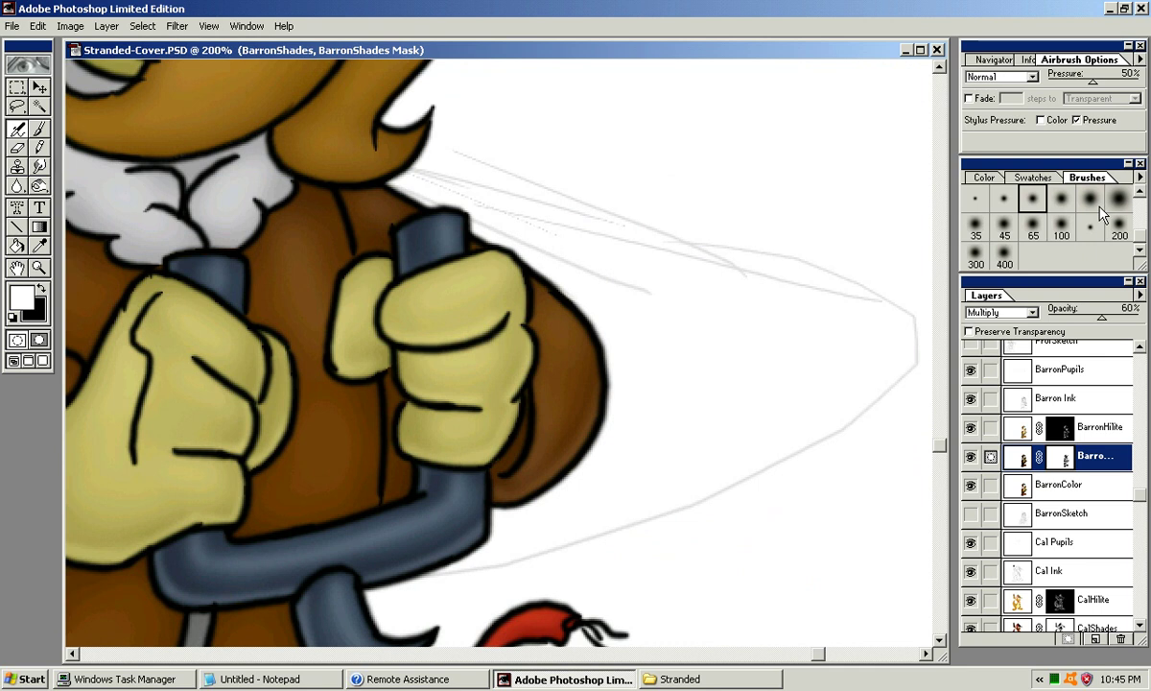
{"action": "left_click_drag", "start_coordinate": [623, 339], "coordinate": [701, 303]}
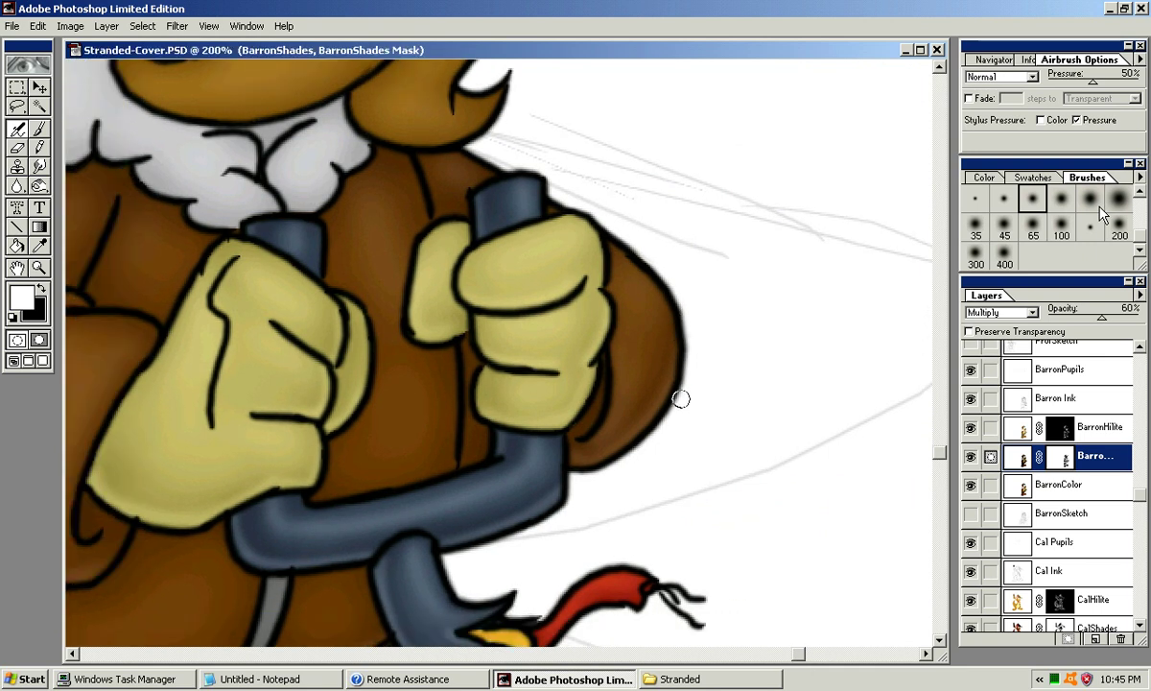
{"action": "key", "text": "x"}
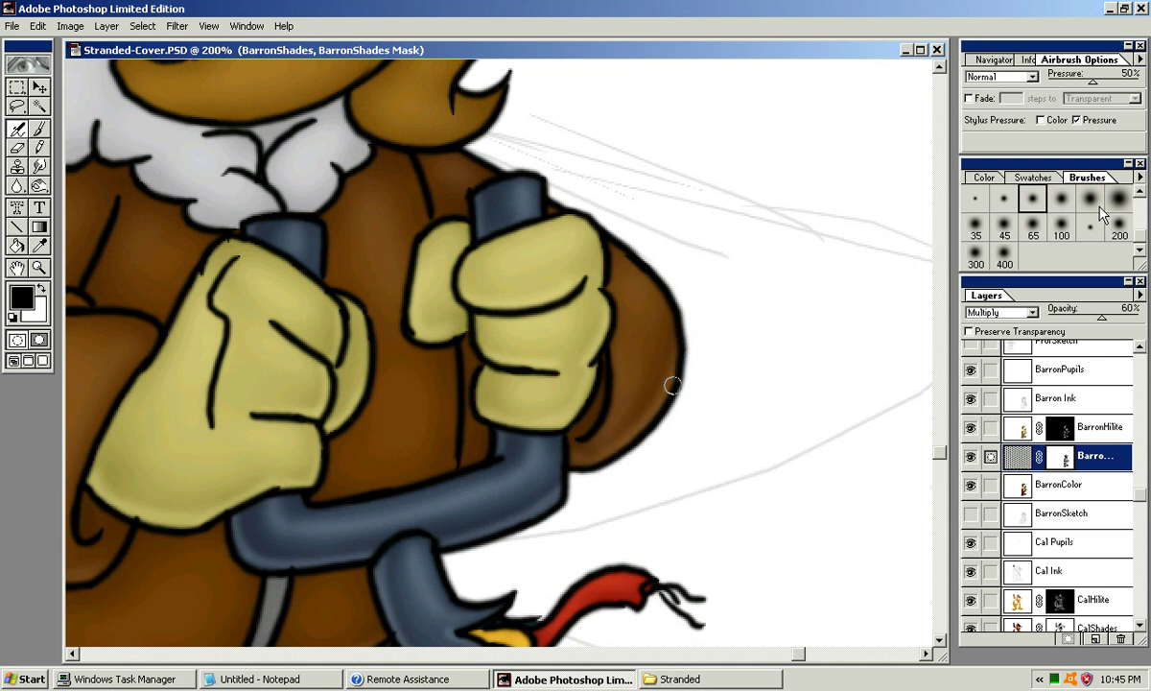
Step: Airbrush black on the BarronShades mask along the back edge of the nearer jacket sleeve
{"action": "left_click_drag", "start_coordinate": [707, 338], "coordinate": [1102, 242]}
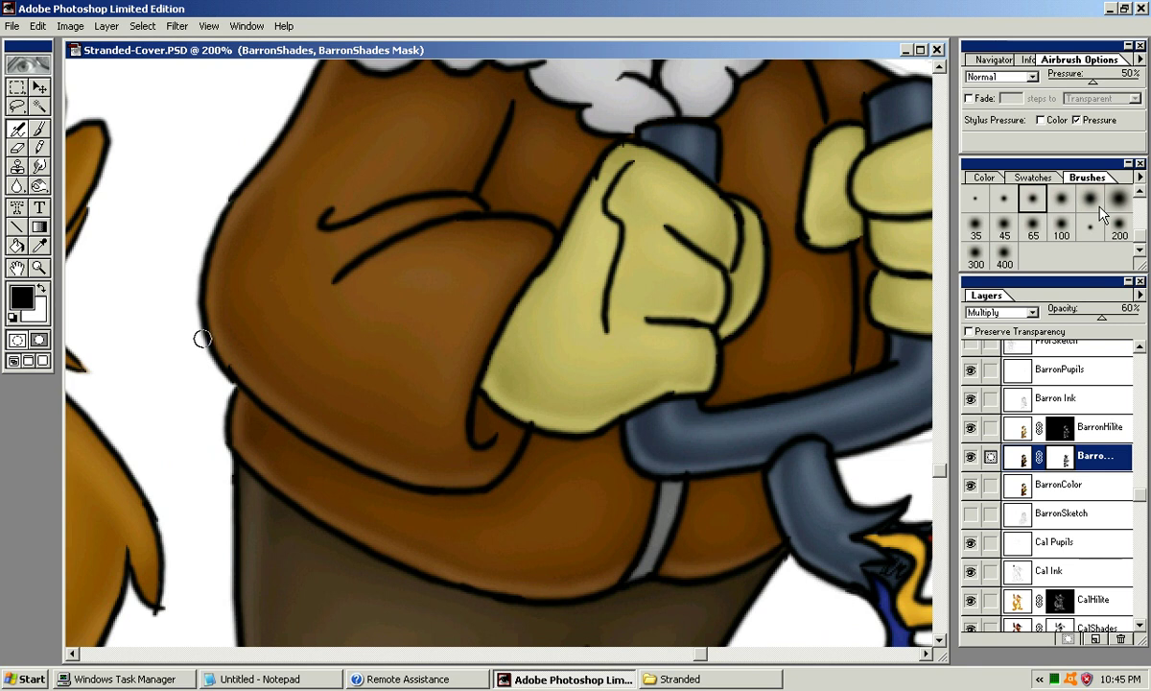
{"action": "left_click_drag", "start_coordinate": [348, 445], "coordinate": [398, 437]}
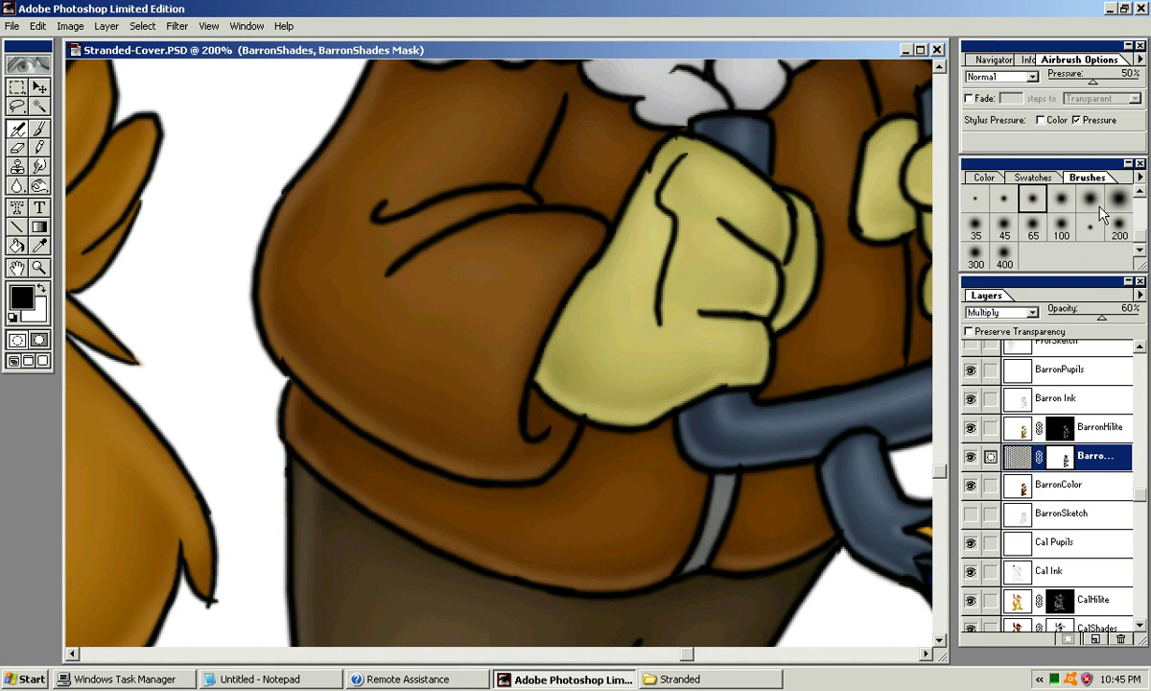
Step: Airbrush black on the BarronShades mask around the nearer sleeve's shoulder fold and along the trousers' back edge
{"action": "scroll", "coordinate": [235, 336], "scroll_direction": "up", "scroll_amount": 3}
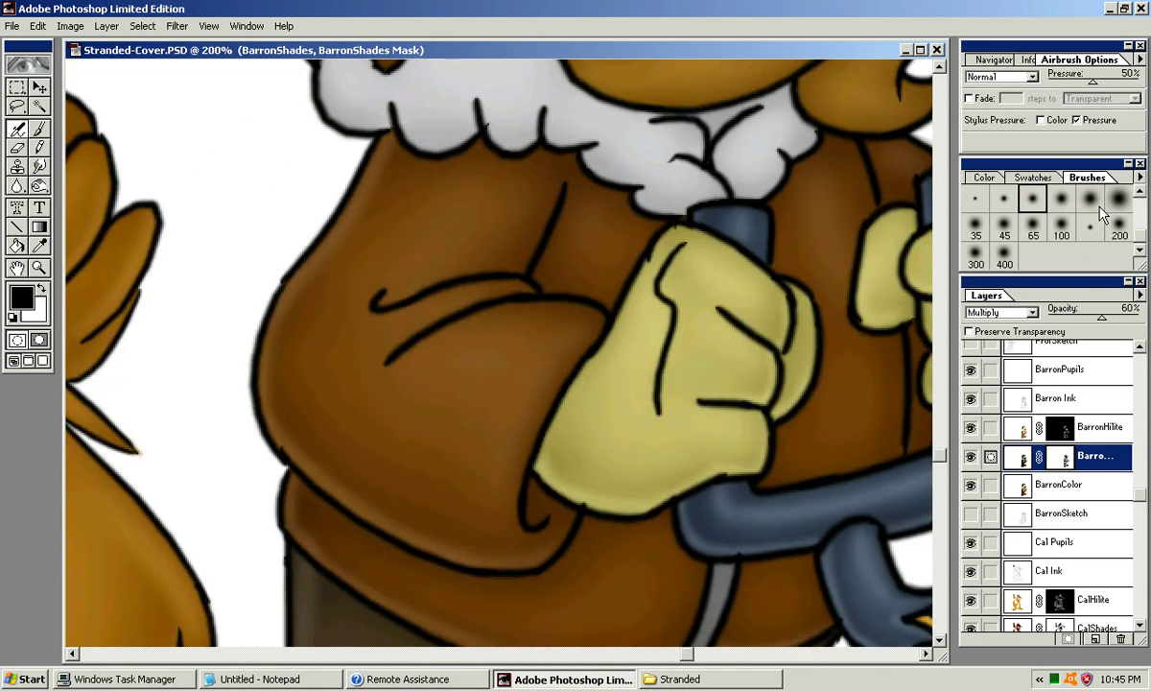
{"action": "key", "text": "b"}
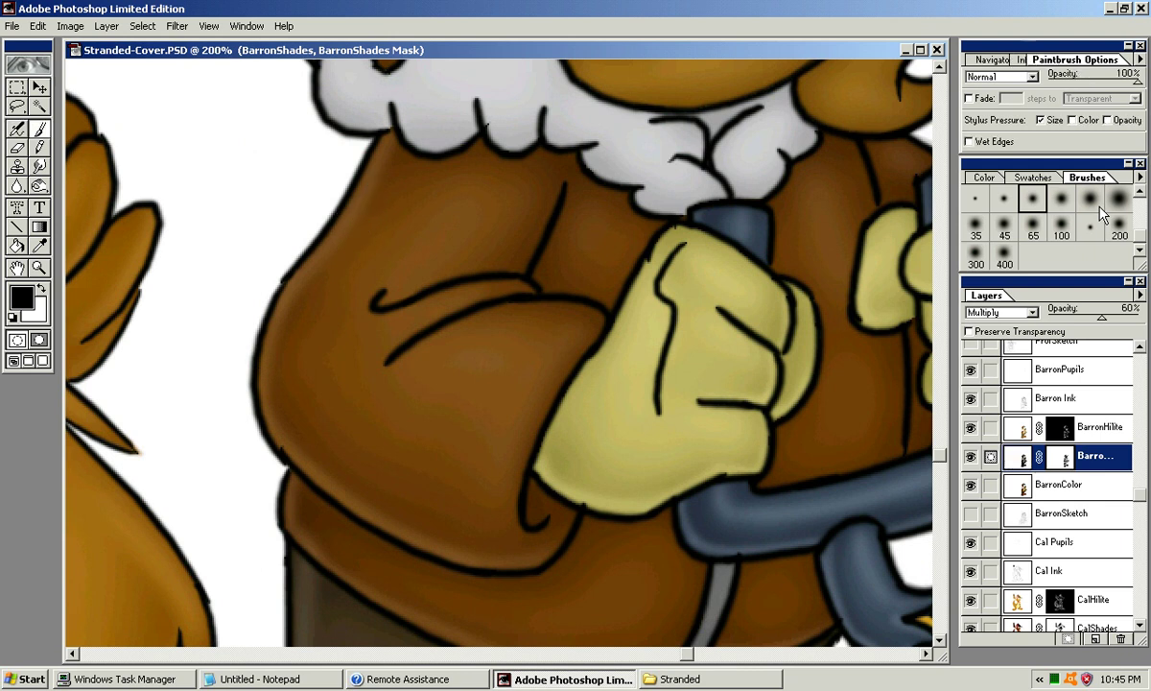
{"action": "scroll", "coordinate": [339, 212], "scroll_direction": "up", "scroll_amount": 3}
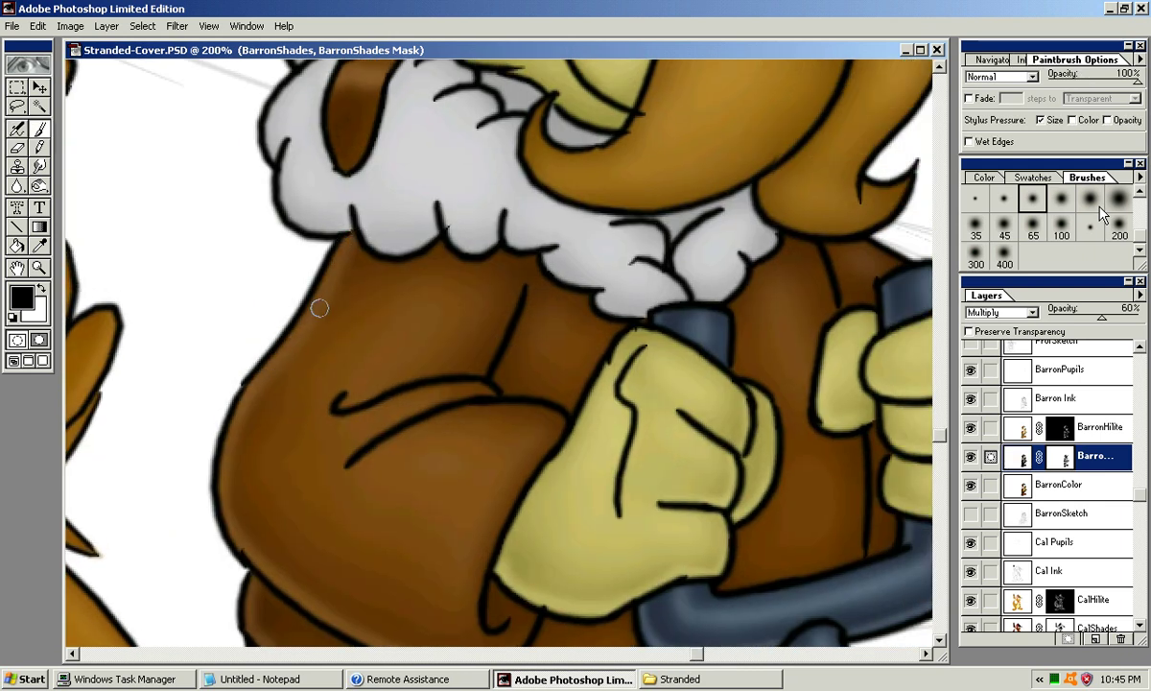
{"action": "key", "text": "j"}
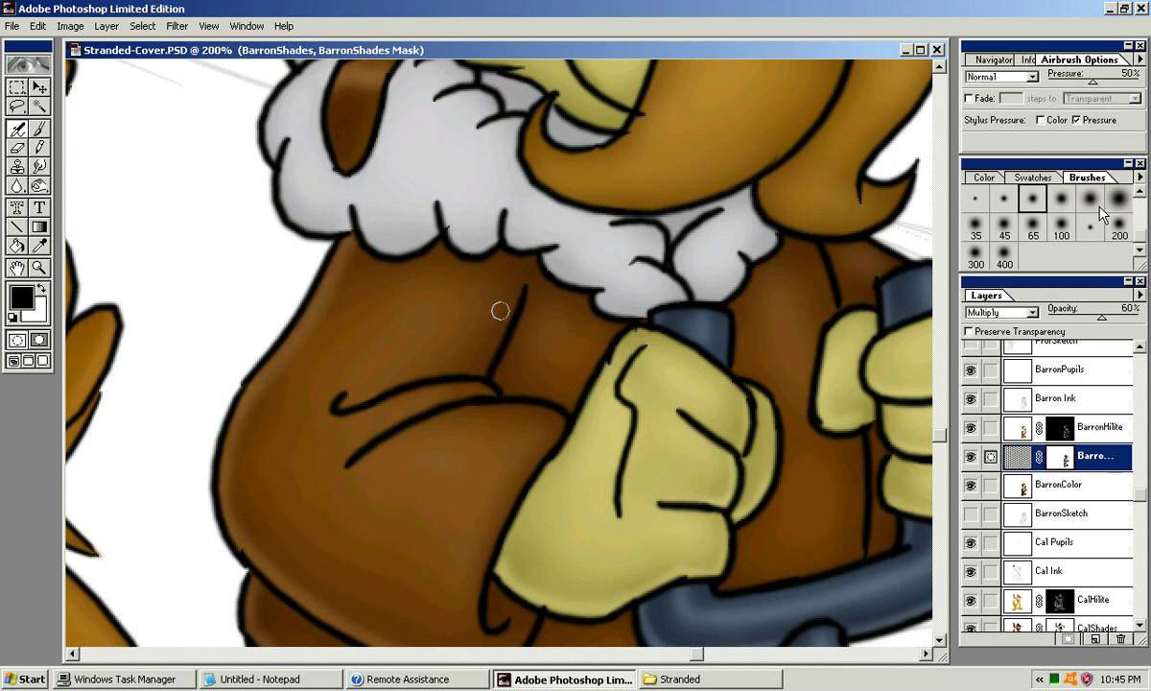
{"action": "scroll", "coordinate": [503, 276], "scroll_direction": "down", "scroll_amount": 5}
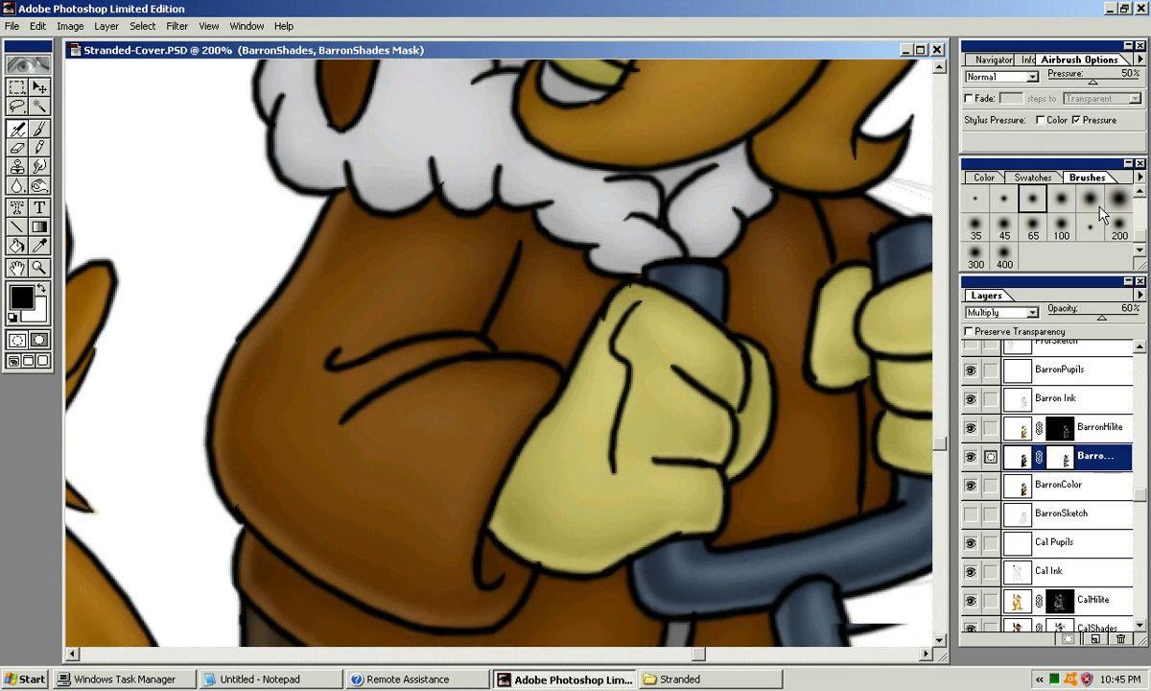
{"action": "scroll", "coordinate": [274, 192], "scroll_direction": "down", "scroll_amount": 4}
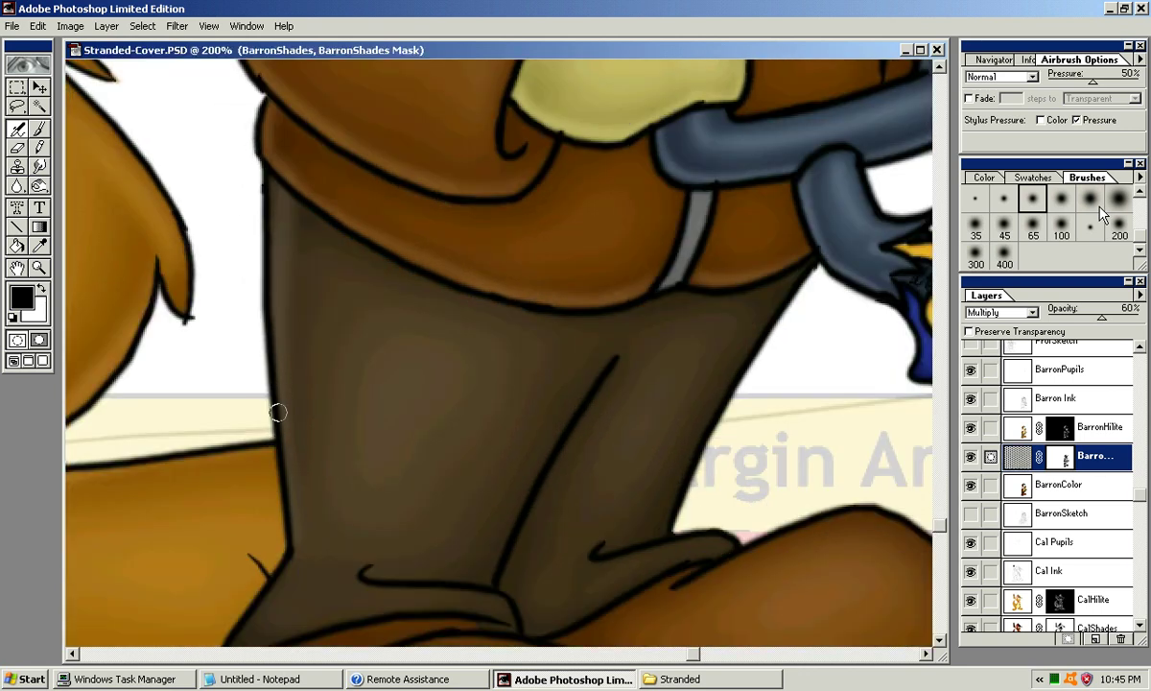
{"action": "left_click_drag", "start_coordinate": [749, 272], "coordinate": [664, 305]}
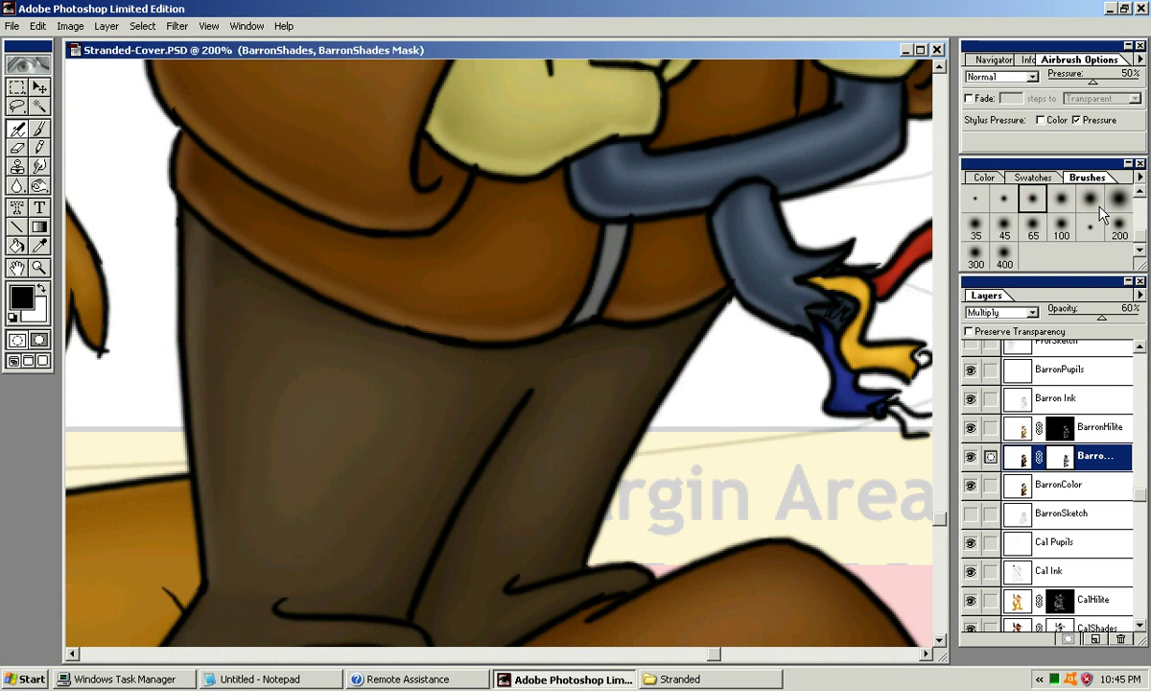
Step: Airbrush black on the BarronShades mask under the jacket's front hem and on the nearer trouser cuff with a brush one size larger
{"action": "key", "text": "ctrl+plus"}
{"action": "key", "text": "ctrl+minus"}
{"action": "key", "text": "ctrl+minus"}
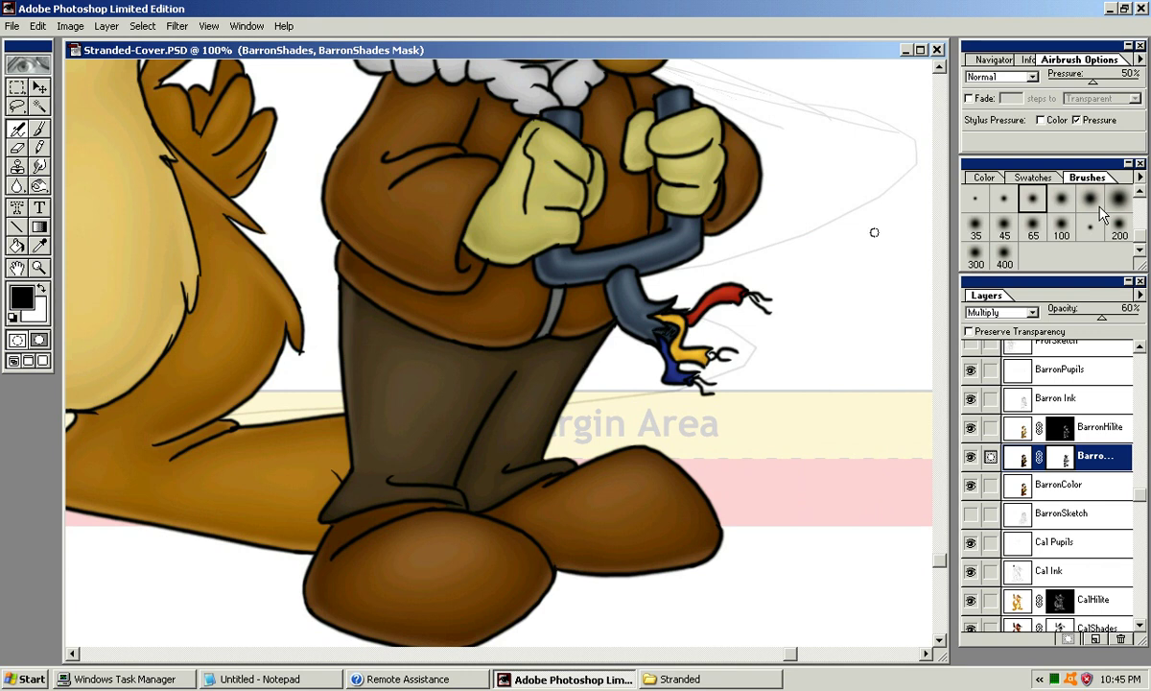
{"action": "key", "text": "bracketright"}
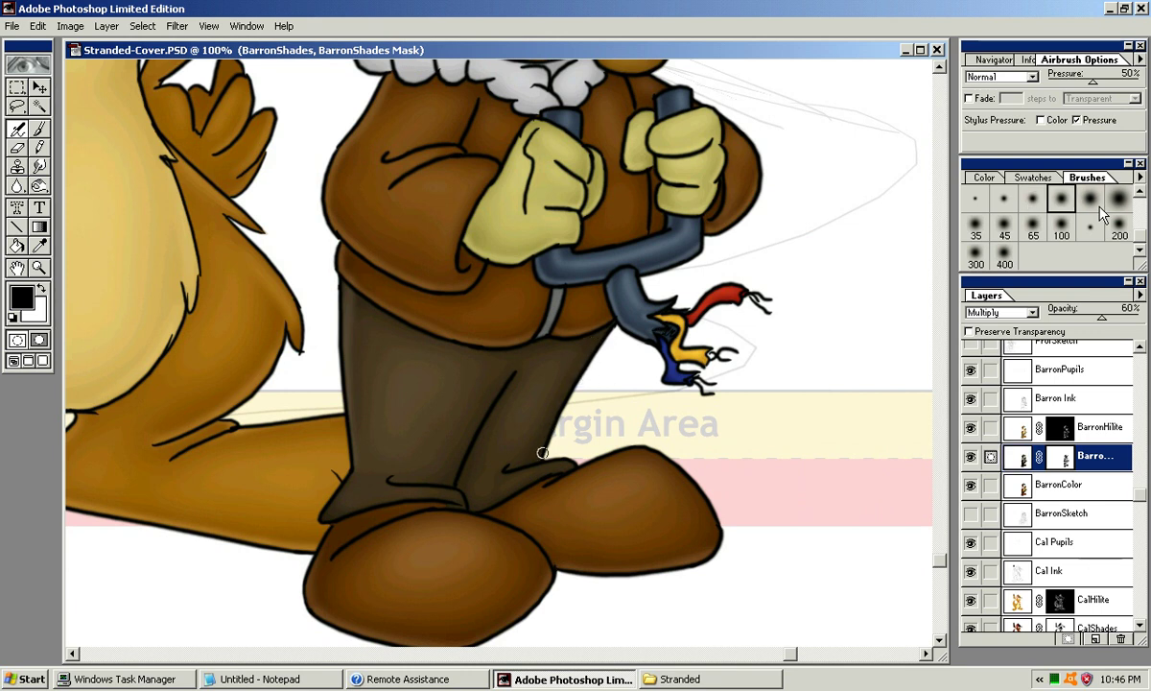
{"action": "left_click_drag", "start_coordinate": [612, 326], "coordinate": [601, 332]}
{"action": "left_click_drag", "start_coordinate": [386, 474], "coordinate": [328, 513]}
Step: Airbrush black on the BarronShades mask over the jacket's fur collar, around the helmet's hanging strap
{"action": "left_click_drag", "start_coordinate": [632, 518], "coordinate": [676, 609]}
{"action": "mouse_move", "coordinate": [652, 146]}
{"action": "left_mouse_down"}
{"action": "mouse_move", "coordinate": [600, 215]}
{"action": "mouse_move", "coordinate": [530, 391]}
{"action": "mouse_move", "coordinate": [582, 432]}
{"action": "left_mouse_up"}
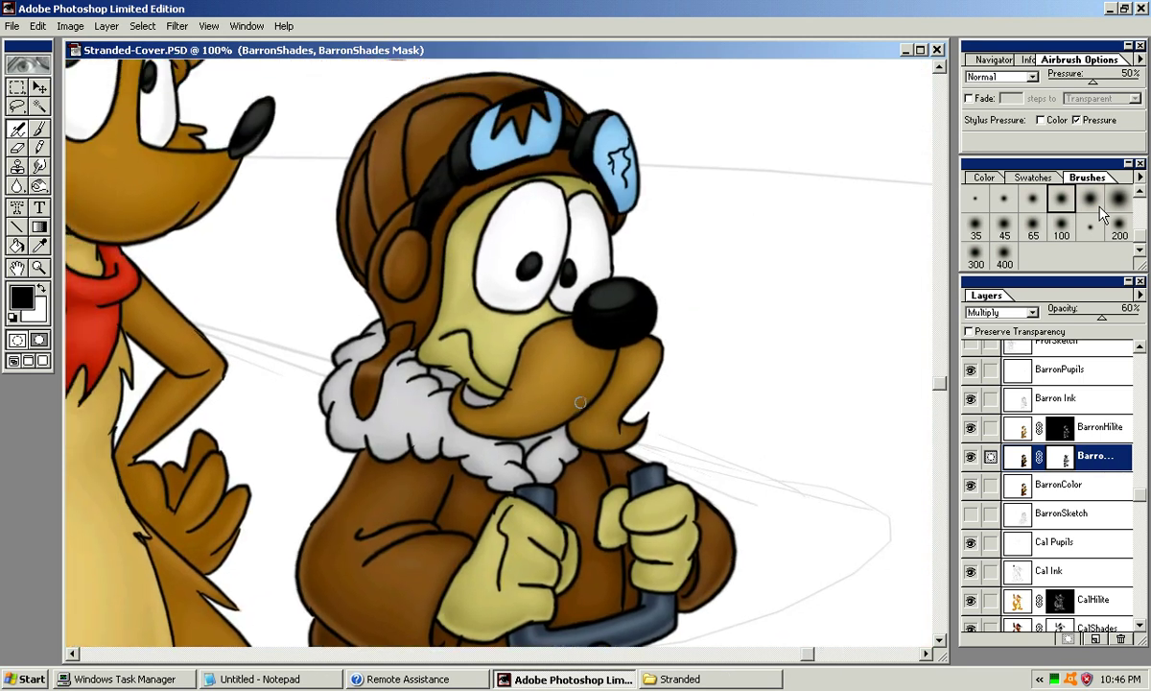
{"action": "left_click_drag", "start_coordinate": [582, 223], "coordinate": [550, 266]}
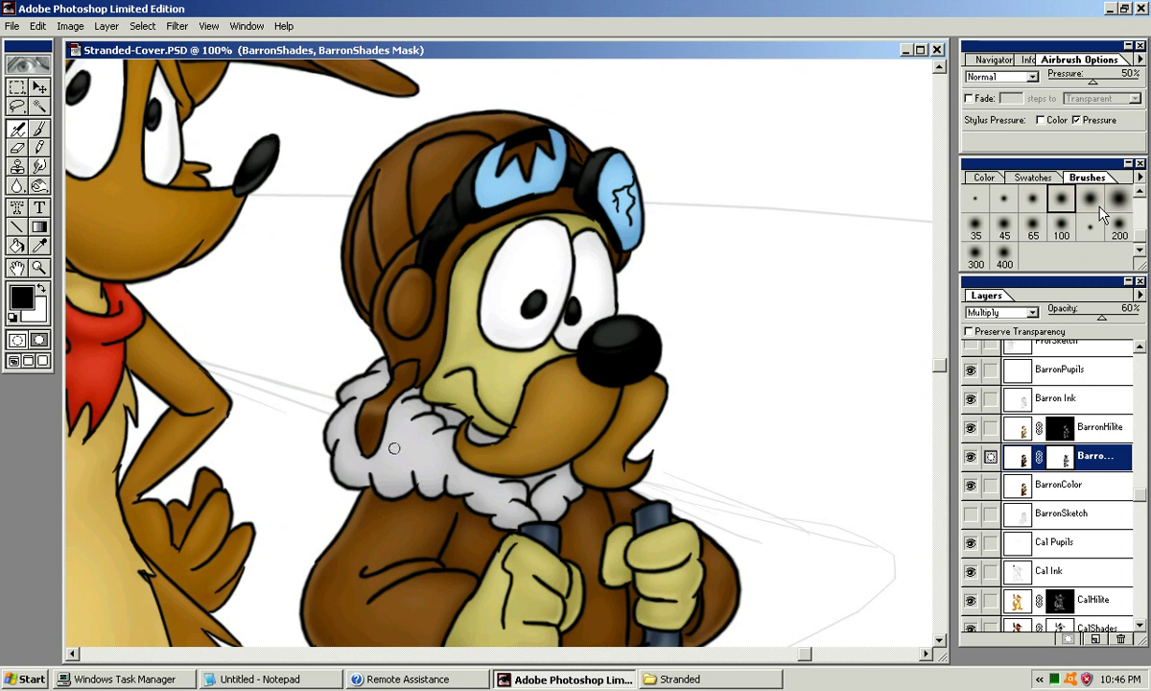
{"action": "mouse_move", "coordinate": [406, 447]}
{"action": "left_mouse_down"}
{"action": "mouse_move", "coordinate": [445, 454]}
{"action": "mouse_move", "coordinate": [433, 449]}
{"action": "left_mouse_up"}
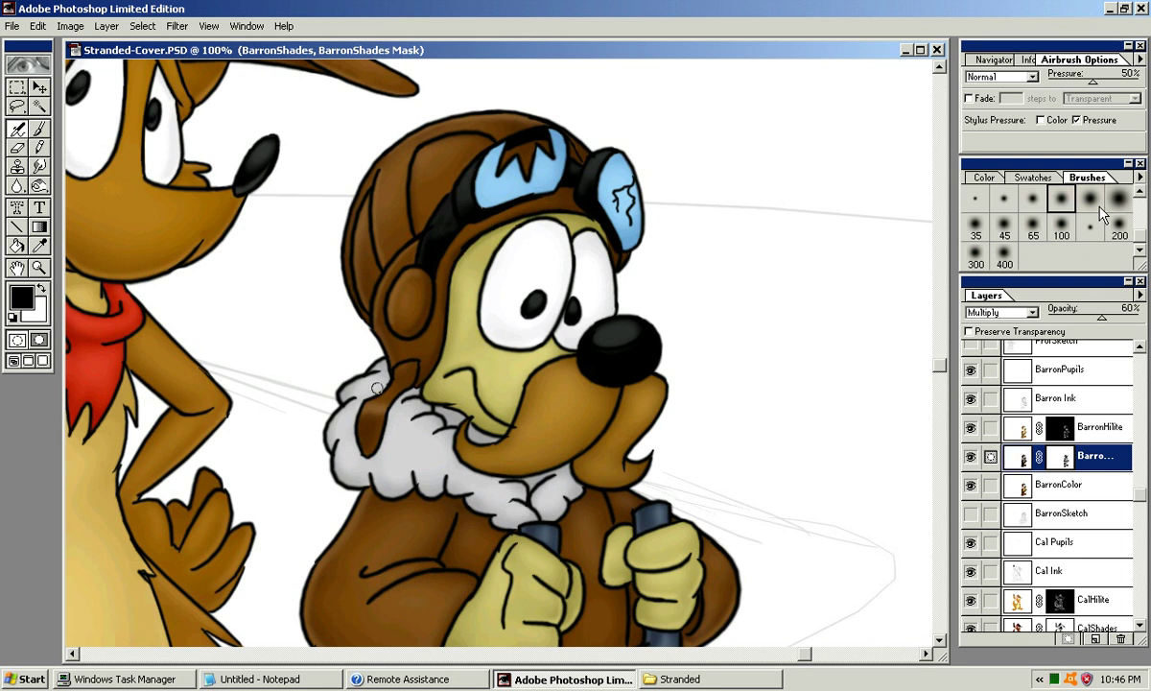
{"action": "left_click_drag", "start_coordinate": [377, 388], "coordinate": [409, 374]}
{"action": "left_click_drag", "start_coordinate": [375, 387], "coordinate": [441, 413]}
{"action": "mouse_move", "coordinate": [566, 604]}
{"action": "left_mouse_down"}
{"action": "mouse_move", "coordinate": [687, 515]}
{"action": "mouse_move", "coordinate": [708, 472]}
{"action": "mouse_move", "coordinate": [695, 506]}
{"action": "left_mouse_up"}
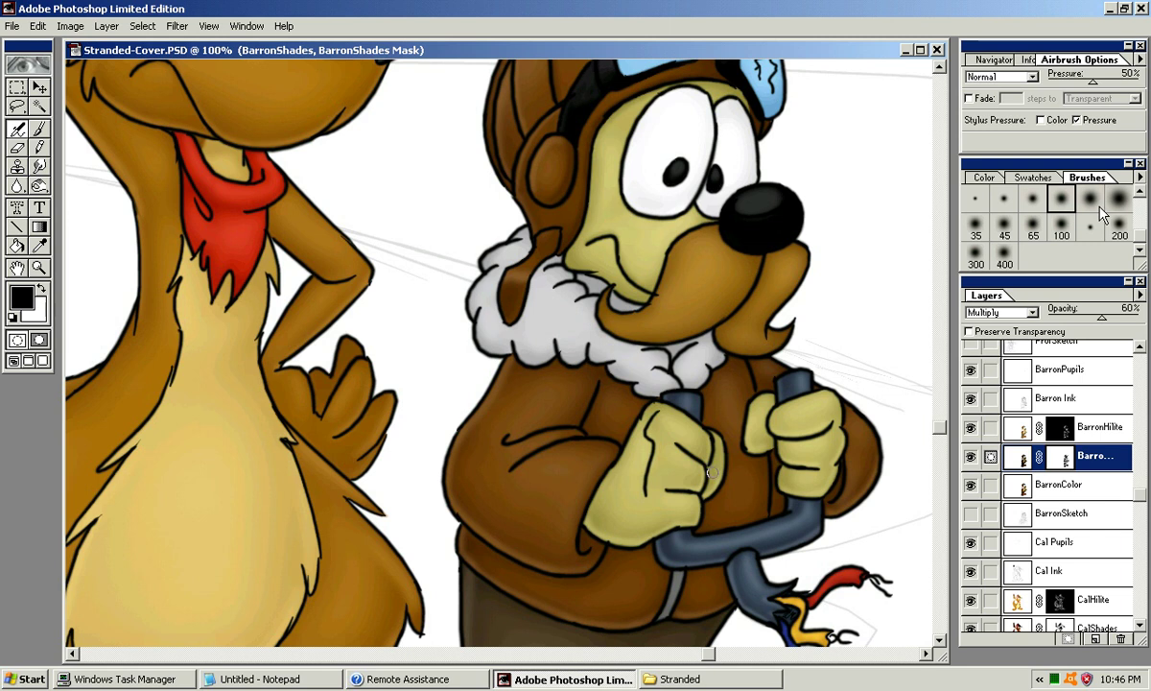
{"action": "left_click_drag", "start_coordinate": [664, 444], "coordinate": [524, 574]}
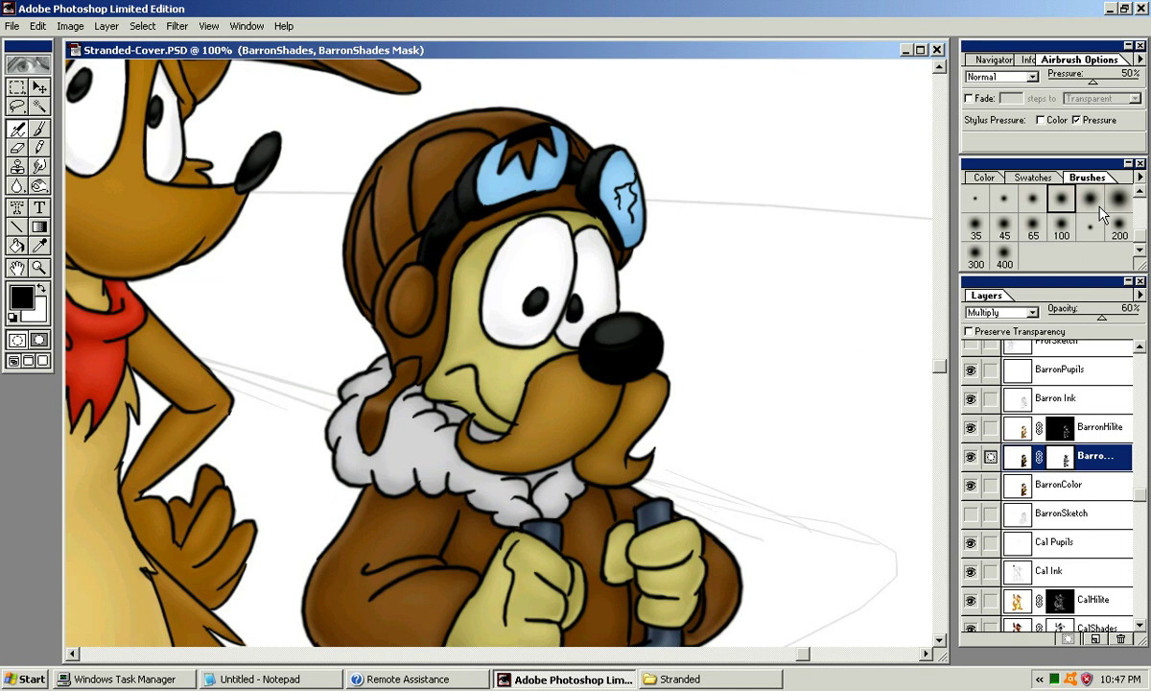
Step: Airbrush a thin white highlight on the BarronHilite mask along the helmet's brim above the eyes, using a soft brush two sizes smaller
{"action": "key", "text": "alt+bracketright"}
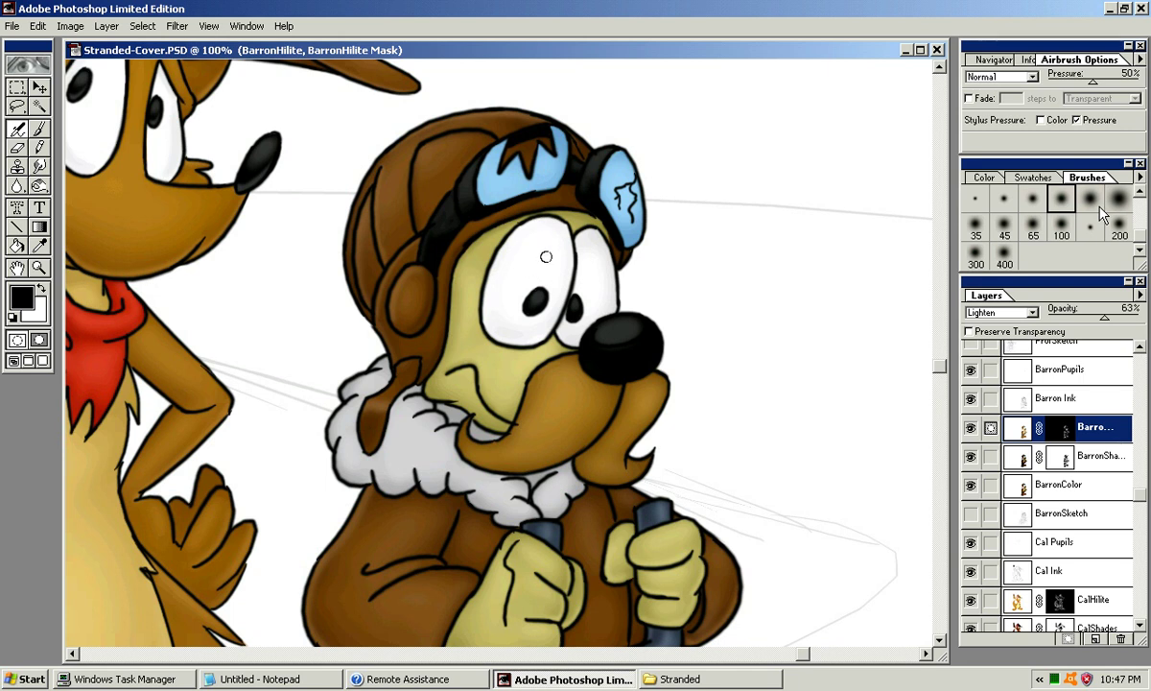
{"action": "key", "text": "ctrl+plus"}
{"action": "left_click_drag", "start_coordinate": [548, 252], "coordinate": [565, 330]}
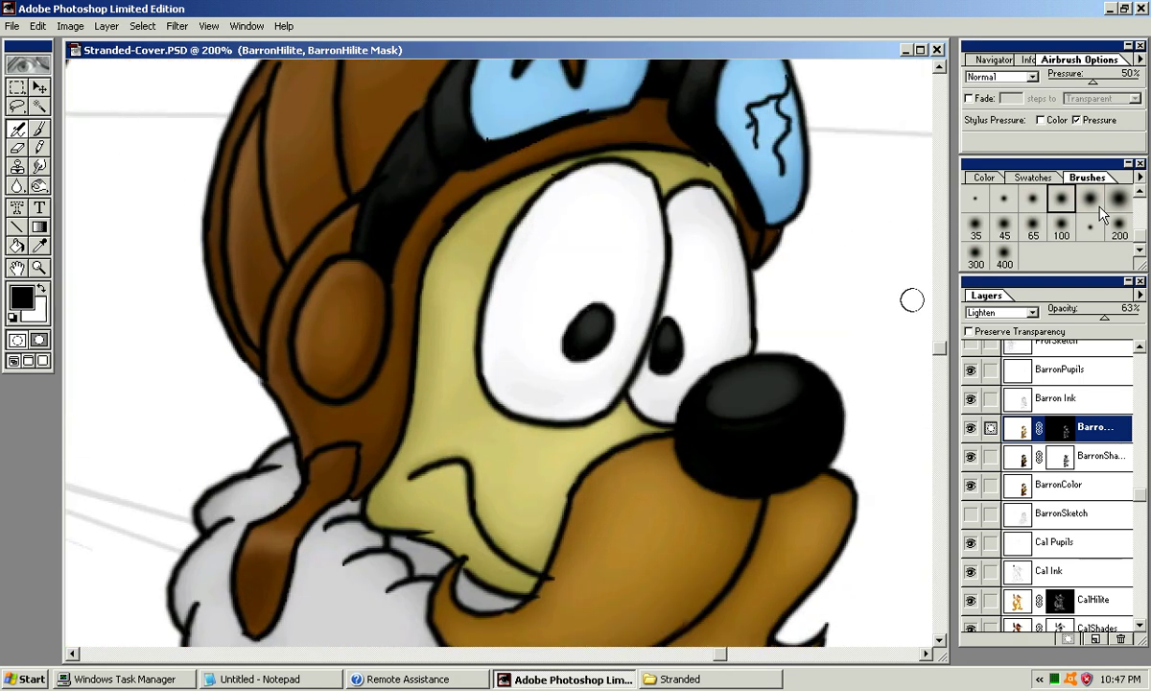
{"action": "key", "text": "x"}
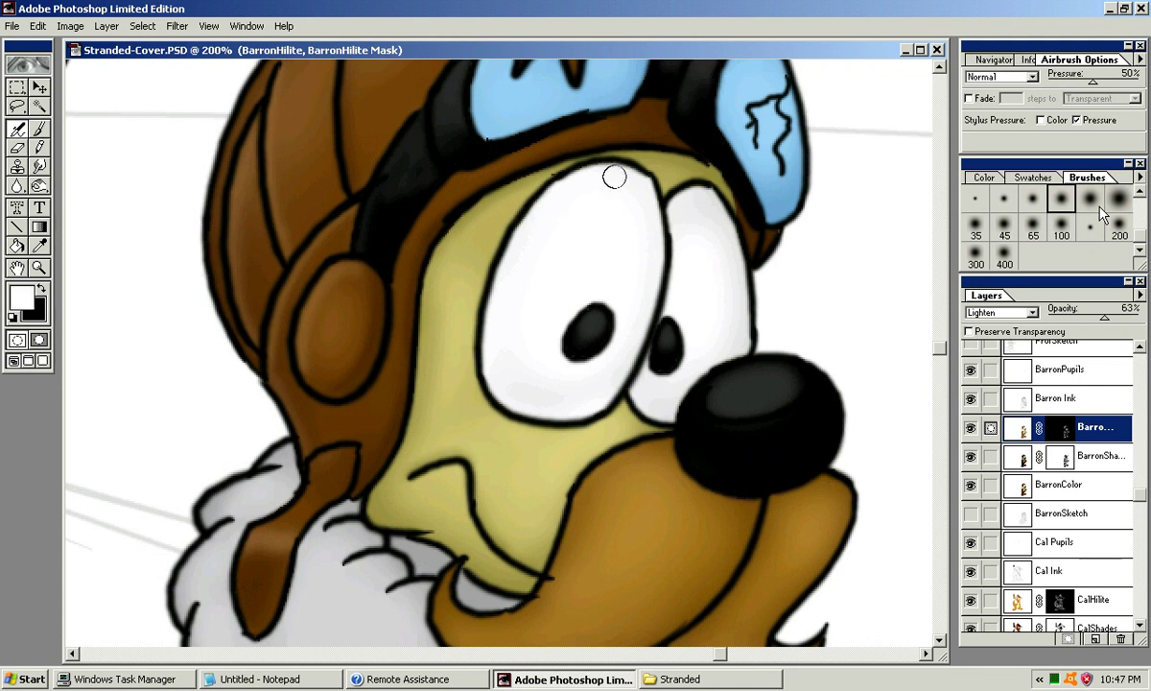
{"action": "key", "text": "bracketleft"}
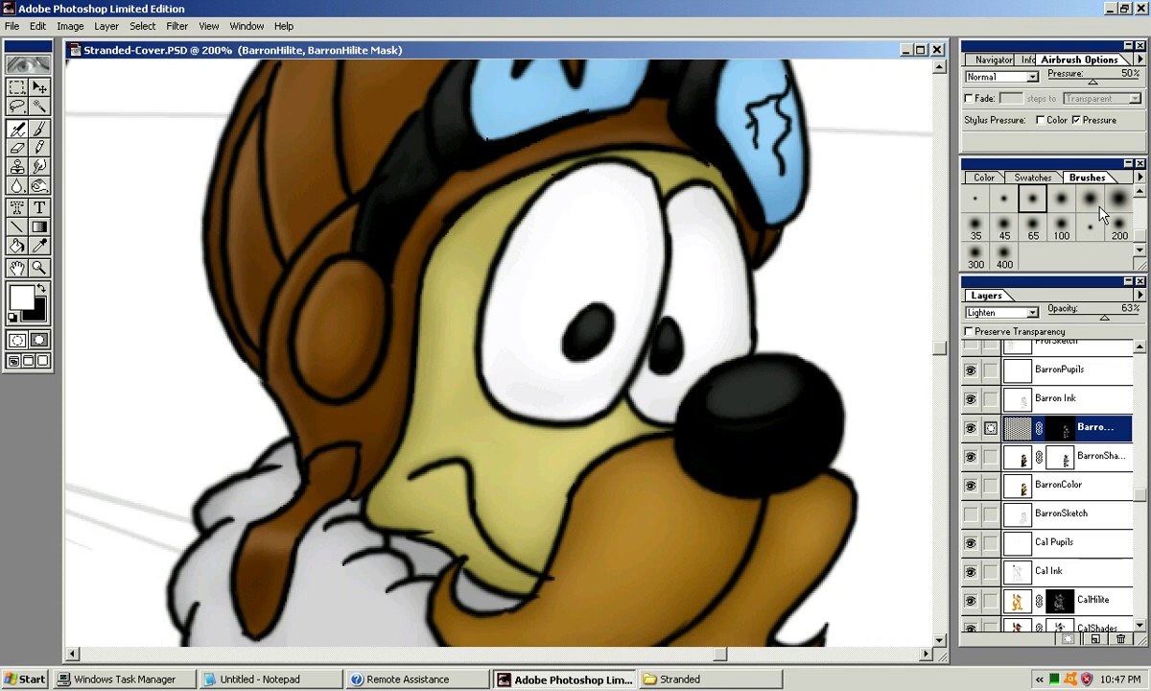
{"action": "key", "text": "bracketleft"}
{"action": "left_click_drag", "start_coordinate": [431, 209], "coordinate": [662, 127]}
{"action": "key", "text": "ctrl+z"}
{"action": "mouse_move", "coordinate": [435, 216]}
{"action": "left_mouse_down"}
{"action": "mouse_move", "coordinate": [733, 147]}
{"action": "mouse_move", "coordinate": [473, 182]}
{"action": "mouse_move", "coordinate": [677, 135]}
{"action": "left_mouse_up"}
{"action": "key", "text": "ctrl+z"}
{"action": "key", "text": "ctrl+z"}
{"action": "key", "text": "ctrl+z"}
{"action": "key", "text": "ctrl+z"}
{"action": "key", "text": "ctrl+z"}
{"action": "key", "text": "ctrl+z"}
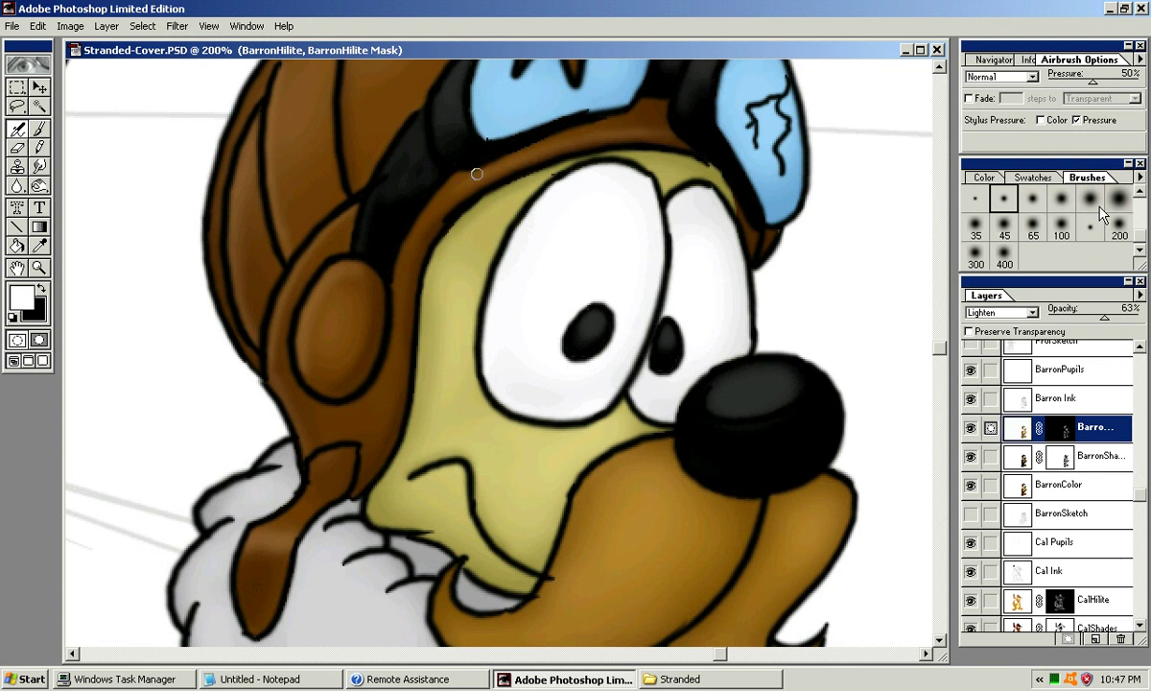
{"action": "left_click_drag", "start_coordinate": [516, 160], "coordinate": [673, 140]}
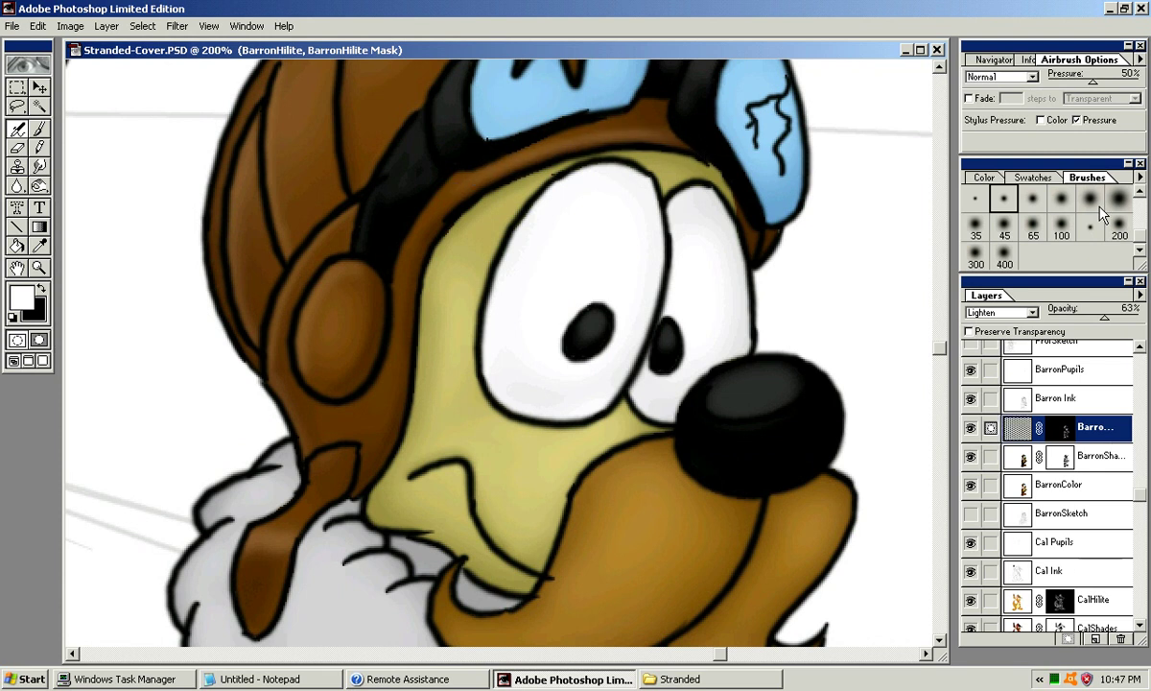
Step: Examine the highlight on the helmet's brim below the goggles at high magnification
{"action": "key", "text": "z"}
{"action": "left_click_drag", "start_coordinate": [518, 128], "coordinate": [581, 166]}
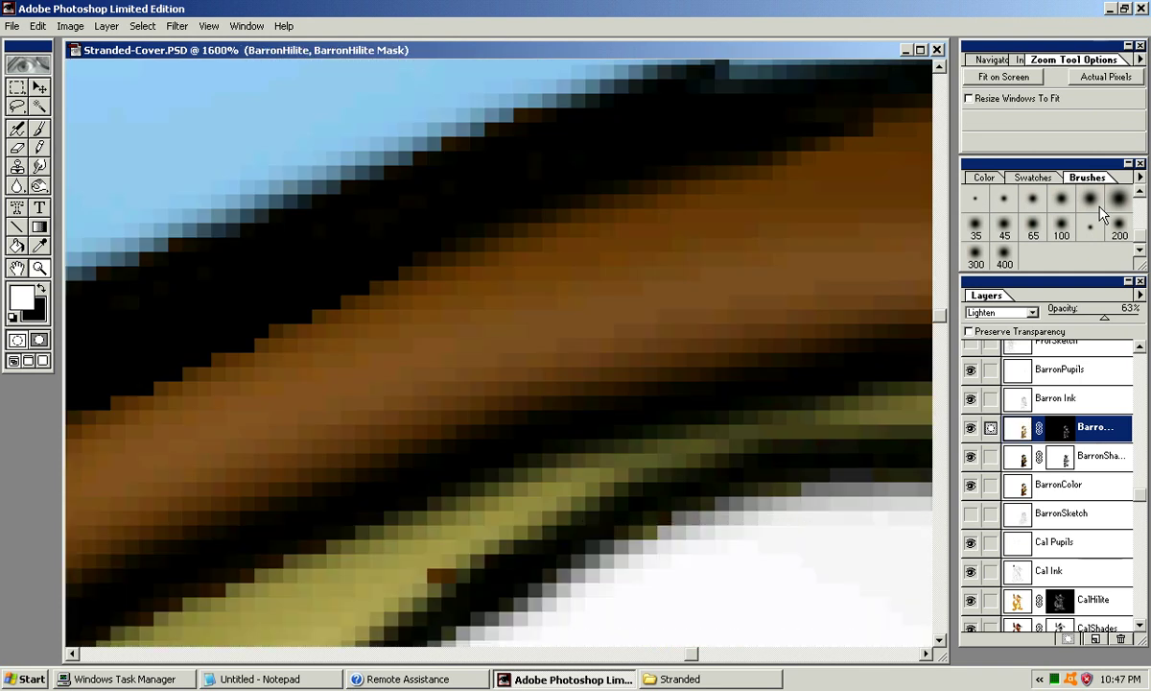
{"action": "key", "text": "ctrl+minus"}
{"action": "key", "text": "ctrl+minus"}
{"action": "key", "text": "ctrl+minus"}
{"action": "key", "text": "ctrl+minus"}
{"action": "key", "text": "ctrl+minus"}
{"action": "key", "text": "ctrl+minus"}
{"action": "key", "text": "ctrl+minus"}
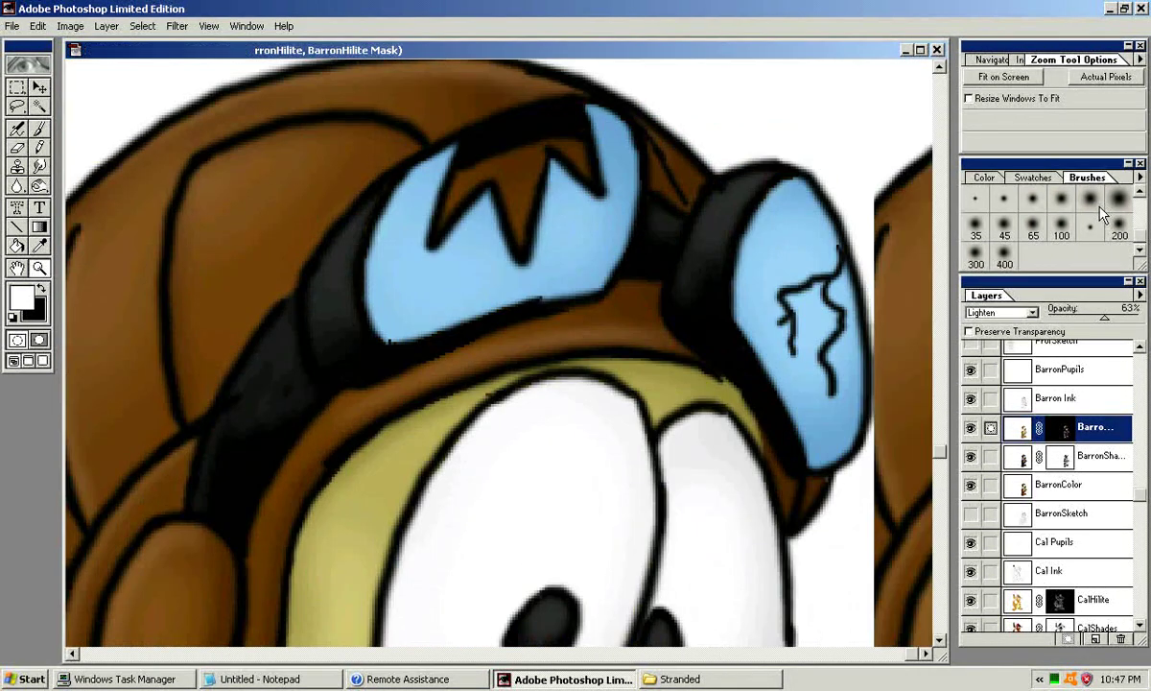
{"action": "key", "text": "ctrl+minus"}
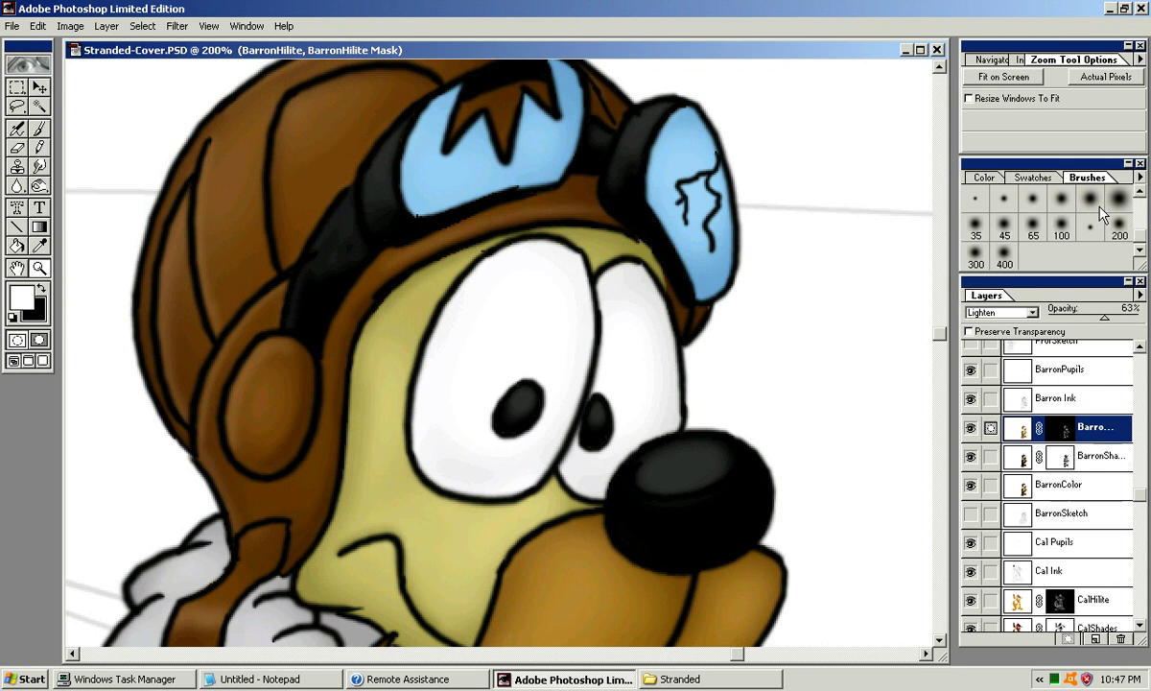
Step: Airbrush white on the BarronHilite mask down the side of the helmet's brim, between the goggle strap and the face
{"action": "key", "text": "x"}
{"action": "key", "text": "x"}
{"action": "key", "text": "j"}
{"action": "left_click_drag", "start_coordinate": [506, 199], "coordinate": [509, 175]}
{"action": "mouse_move", "coordinate": [392, 251]}
{"action": "left_mouse_down"}
{"action": "mouse_move", "coordinate": [344, 357]}
{"action": "mouse_move", "coordinate": [342, 348]}
{"action": "left_mouse_up"}
{"action": "left_click_drag", "start_coordinate": [345, 301], "coordinate": [366, 242]}
Step: Try several long highlight strokes up the helmet flap between the ear cup and the face, undoing them
{"action": "left_click_drag", "start_coordinate": [337, 424], "coordinate": [360, 267]}
{"action": "key", "text": "ctrl+z"}
{"action": "left_click_drag", "start_coordinate": [336, 428], "coordinate": [357, 255]}
{"action": "key", "text": "ctrl+z"}
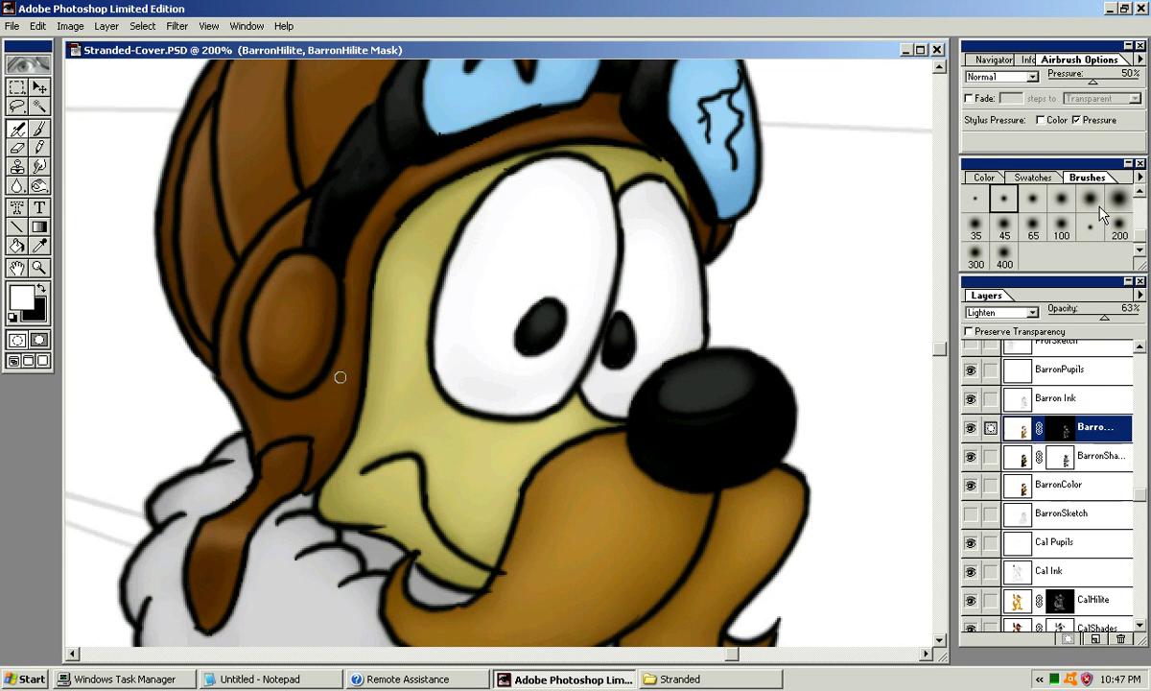
{"action": "left_click_drag", "start_coordinate": [329, 433], "coordinate": [356, 278]}
{"action": "key", "text": "ctrl+z"}
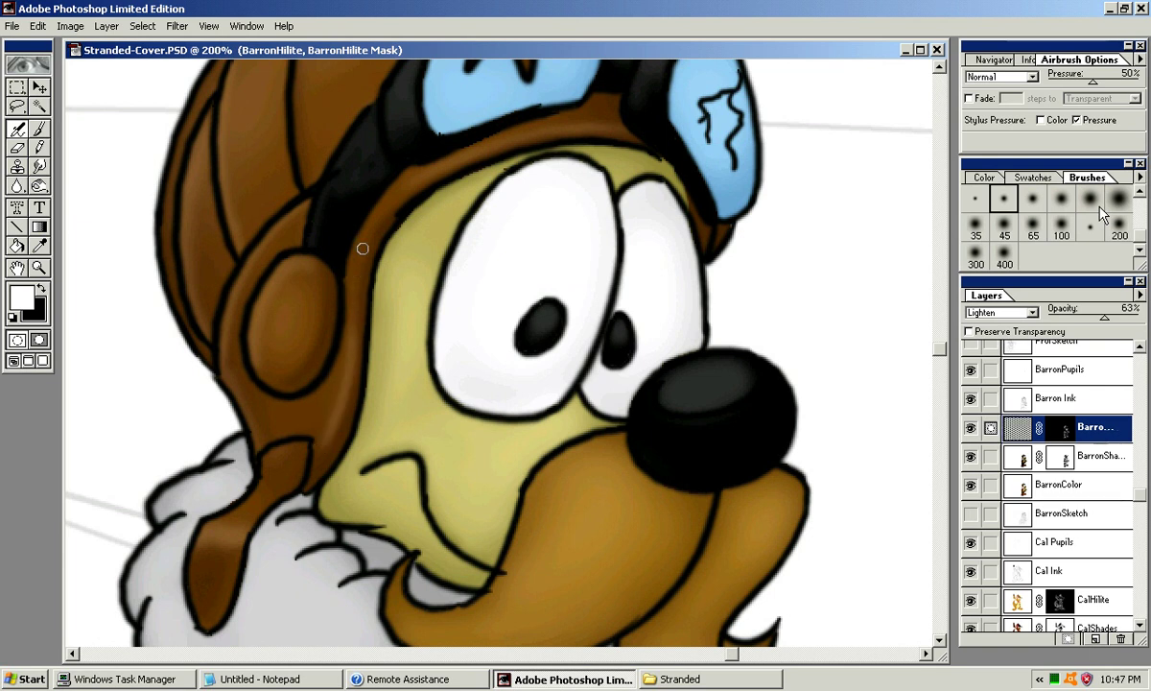
{"action": "key", "text": "ctrl+z"}
{"action": "left_click_drag", "start_coordinate": [322, 455], "coordinate": [357, 270]}
{"action": "key", "text": "ctrl+z"}
{"action": "left_click_drag", "start_coordinate": [319, 454], "coordinate": [357, 322]}
{"action": "key", "text": "ctrl+z"}
{"action": "left_click_drag", "start_coordinate": [324, 452], "coordinate": [360, 249]}
{"action": "key", "text": "ctrl+z"}
Step: Airbrush one long thin highlight on the BarronHilite mask up the helmet flap, between the ear cup and the face
{"action": "left_click_drag", "start_coordinate": [321, 436], "coordinate": [360, 247]}
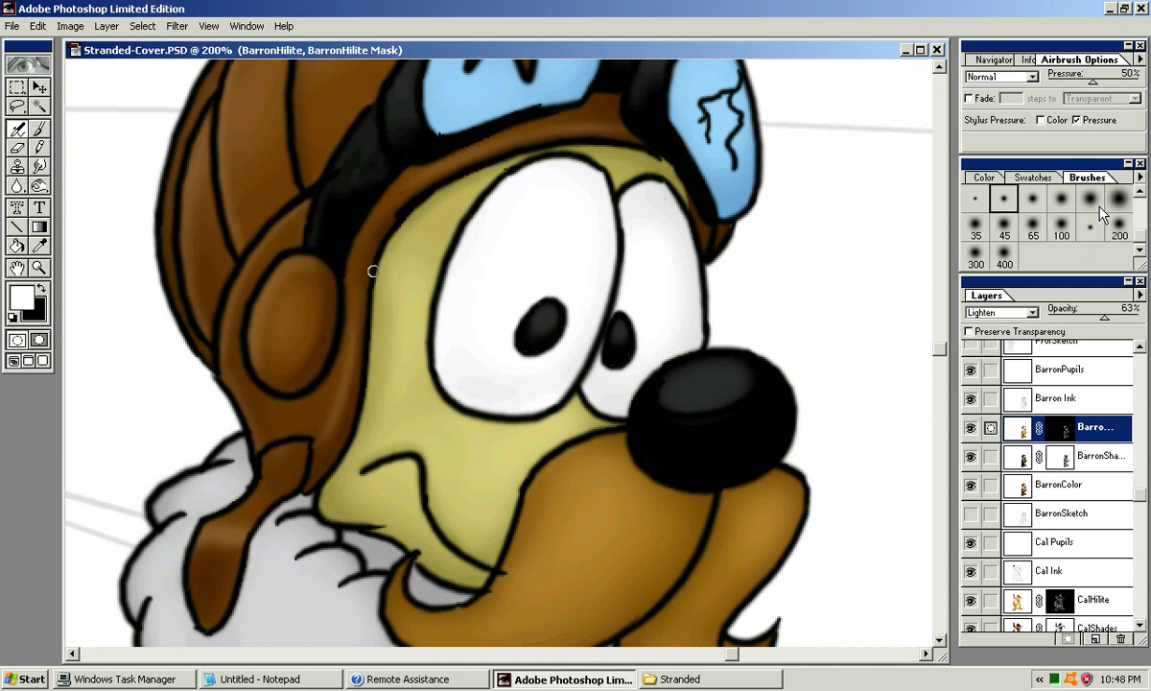
{"action": "key", "text": "ctrl+minus"}
{"action": "left_click_drag", "start_coordinate": [499, 353], "coordinate": [608, 177]}
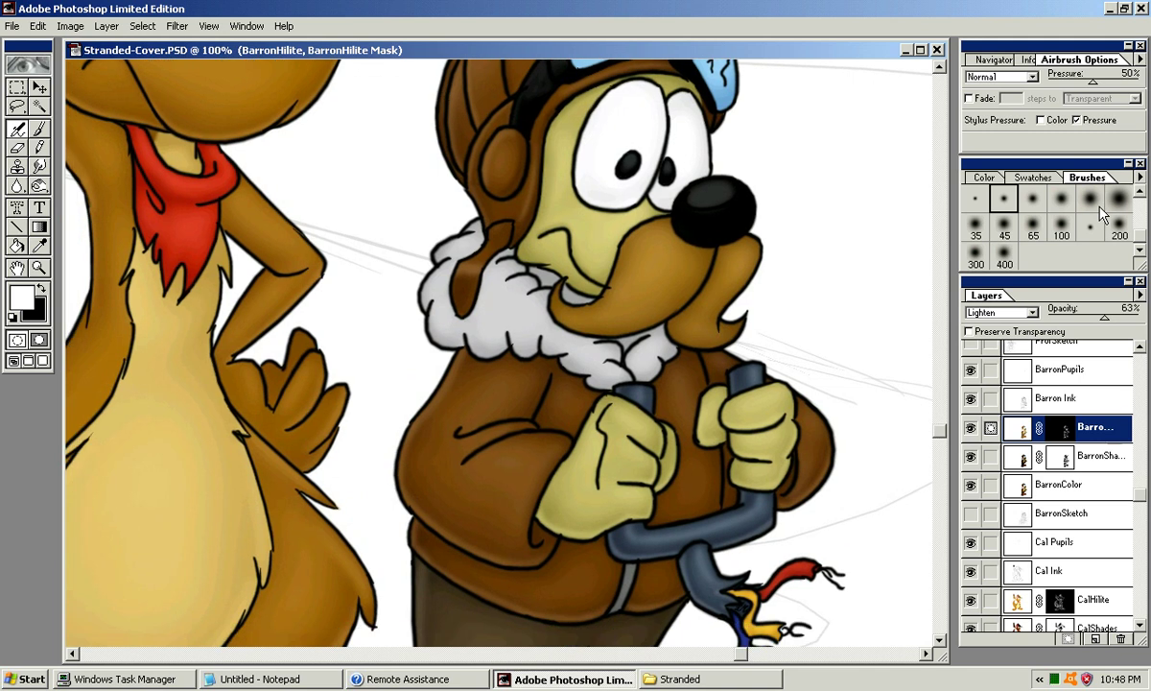
{"action": "mouse_move", "coordinate": [499, 353]}
{"action": "left_mouse_down"}
{"action": "mouse_move", "coordinate": [520, 289]}
{"action": "mouse_move", "coordinate": [532, 150]}
{"action": "mouse_move", "coordinate": [509, 70]}
{"action": "left_mouse_up"}
{"action": "key", "text": "ctrl+minus"}
{"action": "mouse_move", "coordinate": [499, 240]}
{"action": "left_mouse_down"}
{"action": "mouse_move", "coordinate": [471, 322]}
{"action": "mouse_move", "coordinate": [467, 449]}
{"action": "left_mouse_up"}
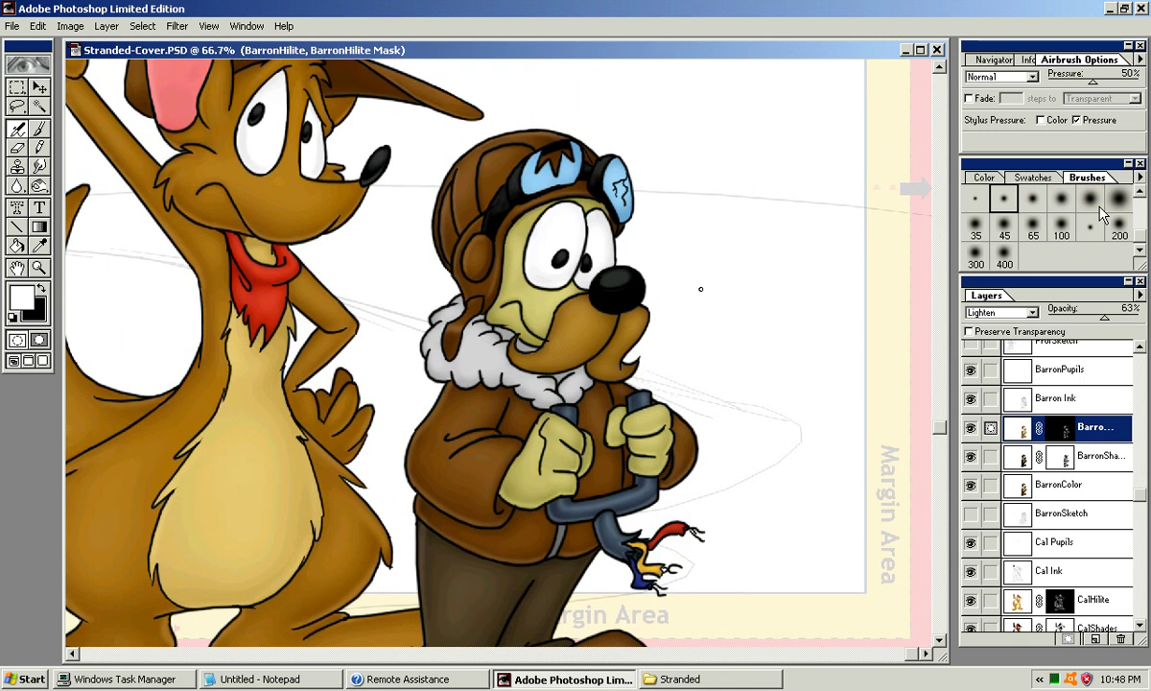
Step: Airbrush a soft white rim highlight on the BarronHilite mask around the lower and side edges of the black nose
{"action": "key", "text": "ctrl+plus"}
{"action": "key", "text": "ctrl+plus"}
{"action": "left_click_drag", "start_coordinate": [690, 294], "coordinate": [654, 312]}
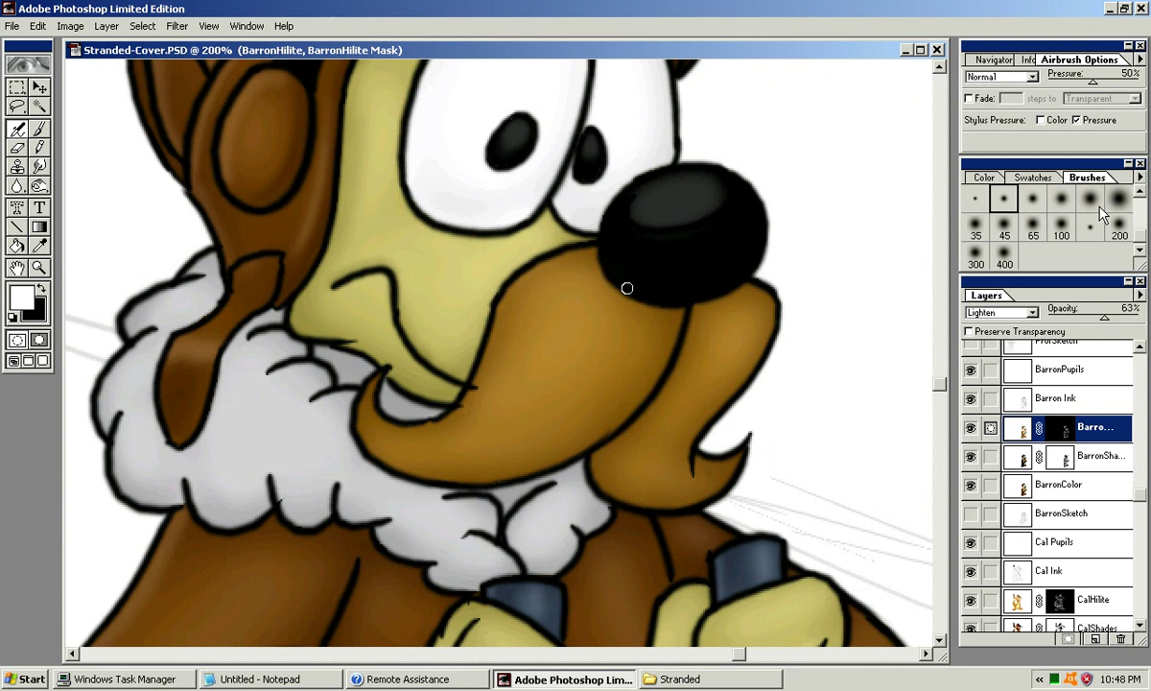
{"action": "mouse_move", "coordinate": [629, 274]}
{"action": "left_mouse_down"}
{"action": "mouse_move", "coordinate": [704, 283]}
{"action": "mouse_move", "coordinate": [662, 298]}
{"action": "left_mouse_up"}
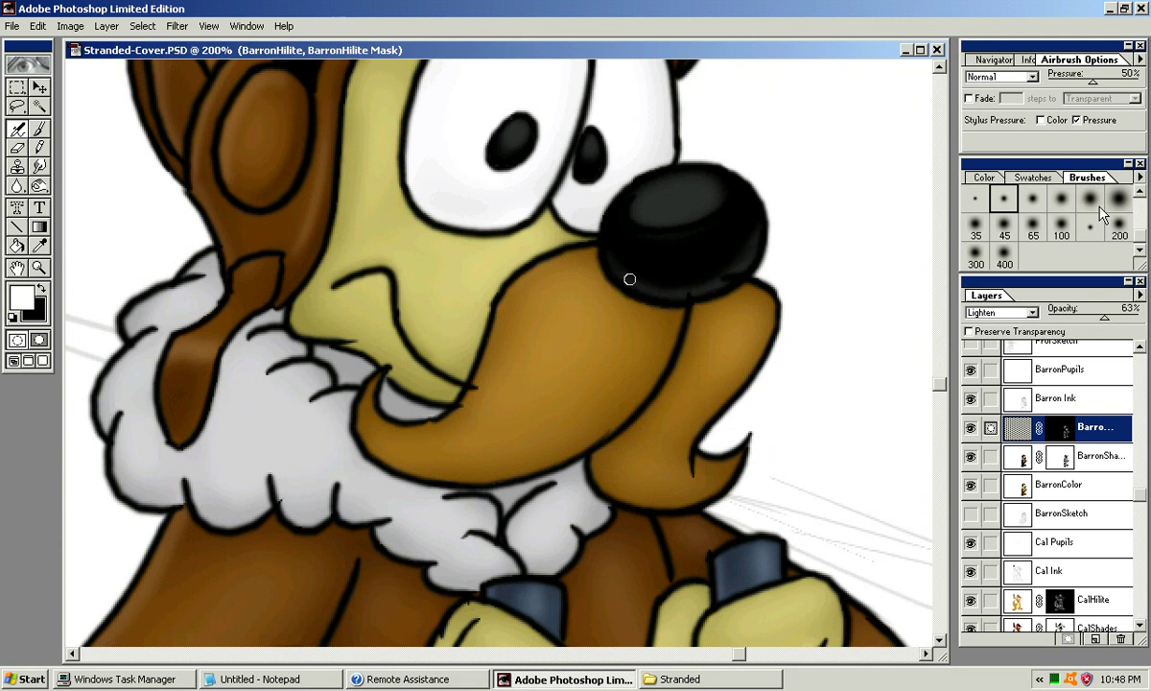
{"action": "mouse_move", "coordinate": [650, 286]}
{"action": "left_mouse_down"}
{"action": "mouse_move", "coordinate": [690, 275]}
{"action": "mouse_move", "coordinate": [763, 218]}
{"action": "left_mouse_up"}
{"action": "mouse_move", "coordinate": [623, 275]}
{"action": "left_mouse_down"}
{"action": "mouse_move", "coordinate": [685, 297]}
{"action": "mouse_move", "coordinate": [725, 280]}
{"action": "mouse_move", "coordinate": [762, 219]}
{"action": "mouse_move", "coordinate": [753, 203]}
{"action": "mouse_move", "coordinate": [765, 208]}
{"action": "mouse_move", "coordinate": [693, 286]}
{"action": "mouse_move", "coordinate": [621, 283]}
{"action": "mouse_move", "coordinate": [681, 296]}
{"action": "mouse_move", "coordinate": [753, 244]}
{"action": "mouse_move", "coordinate": [719, 280]}
{"action": "mouse_move", "coordinate": [632, 287]}
{"action": "mouse_move", "coordinate": [738, 265]}
{"action": "mouse_move", "coordinate": [697, 278]}
{"action": "mouse_move", "coordinate": [670, 272]}
{"action": "mouse_move", "coordinate": [655, 304]}
{"action": "left_mouse_up"}
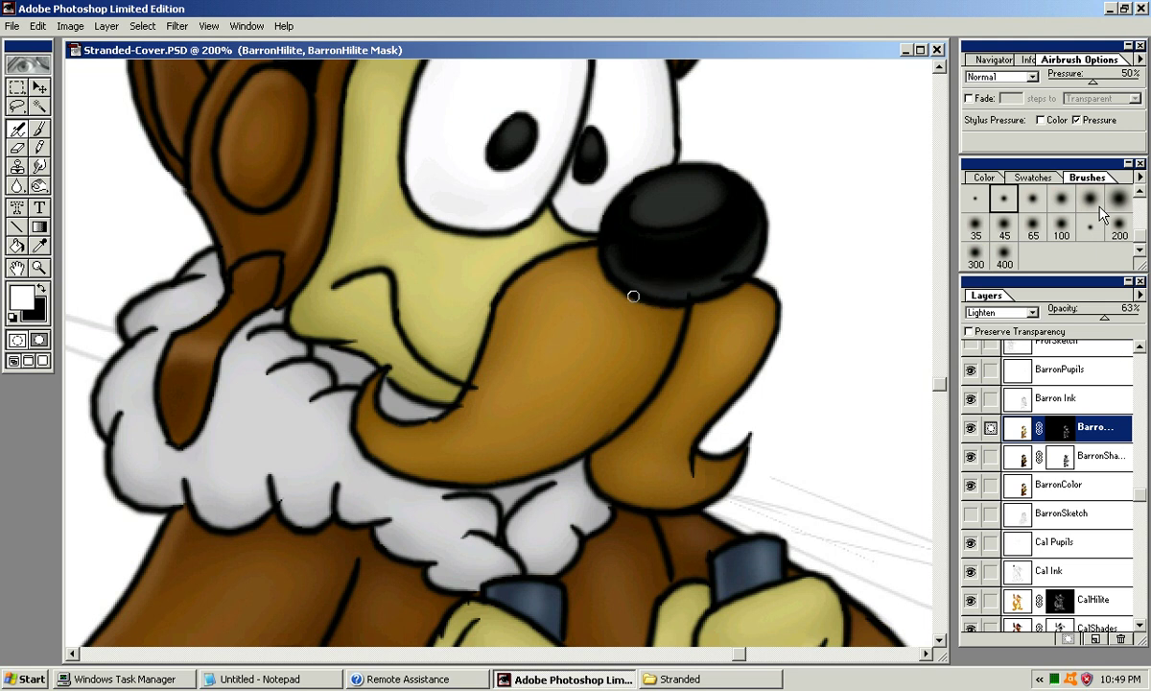
{"action": "left_click_drag", "start_coordinate": [629, 275], "coordinate": [686, 288]}
{"action": "mouse_move", "coordinate": [617, 255]}
{"action": "left_mouse_down"}
{"action": "mouse_move", "coordinate": [701, 208]}
{"action": "mouse_move", "coordinate": [632, 227]}
{"action": "left_mouse_up"}
{"action": "key", "text": "ctrl+minus"}
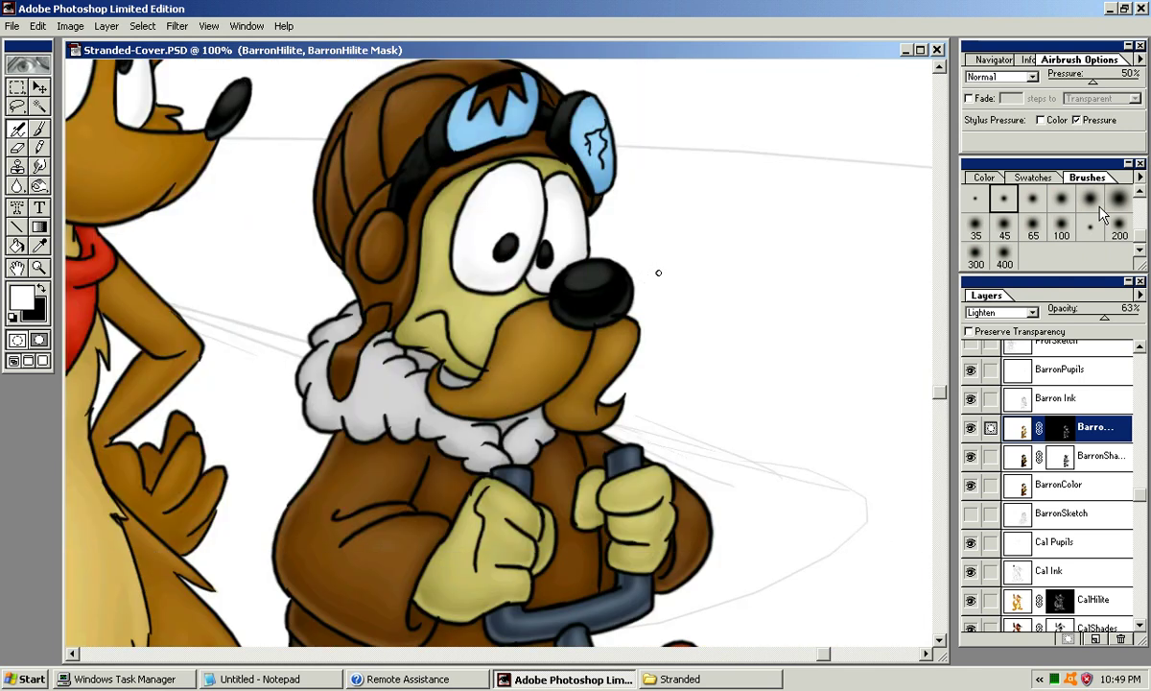
{"action": "left_click_drag", "start_coordinate": [458, 286], "coordinate": [500, 199]}
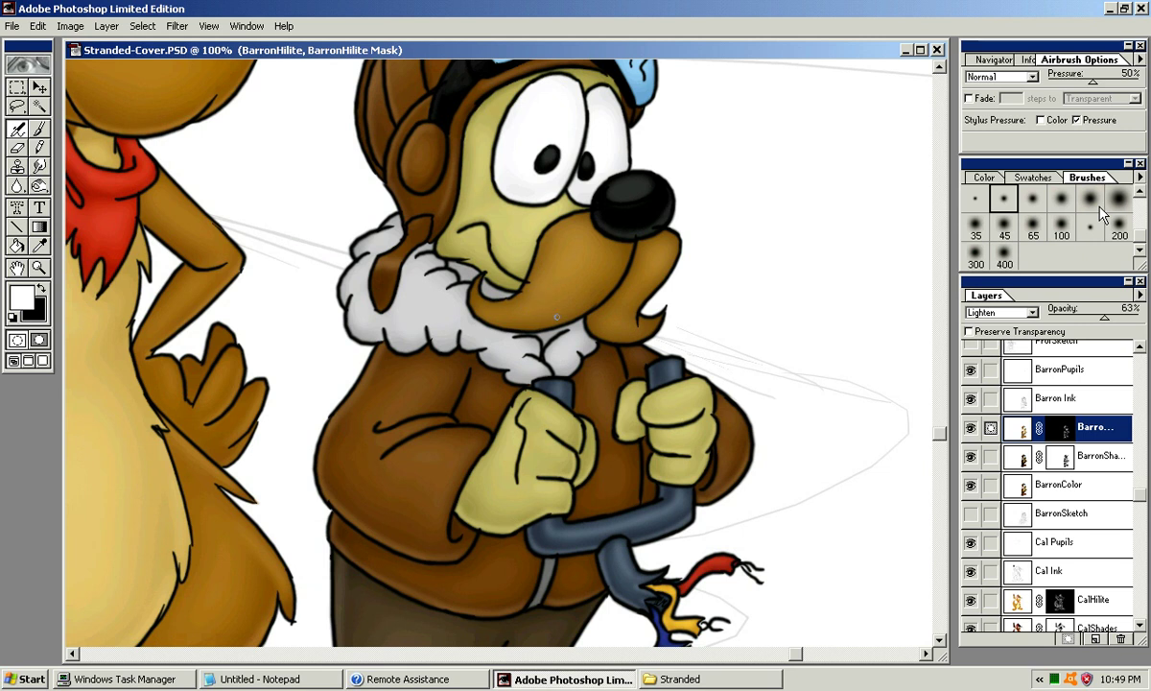
{"action": "mouse_move", "coordinate": [499, 288]}
{"action": "left_mouse_down"}
{"action": "mouse_move", "coordinate": [526, 307]}
{"action": "mouse_move", "coordinate": [501, 401]}
{"action": "left_mouse_up"}
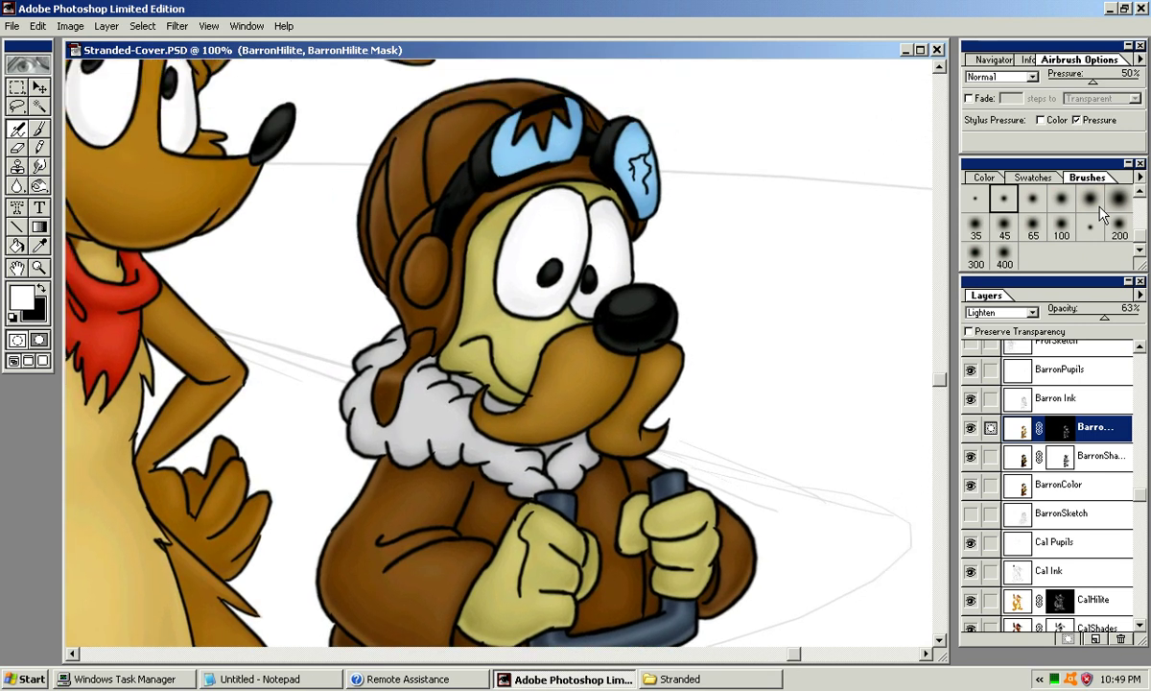
{"action": "key", "text": "ctrl+plus"}
{"action": "key", "text": "ctrl+plus"}
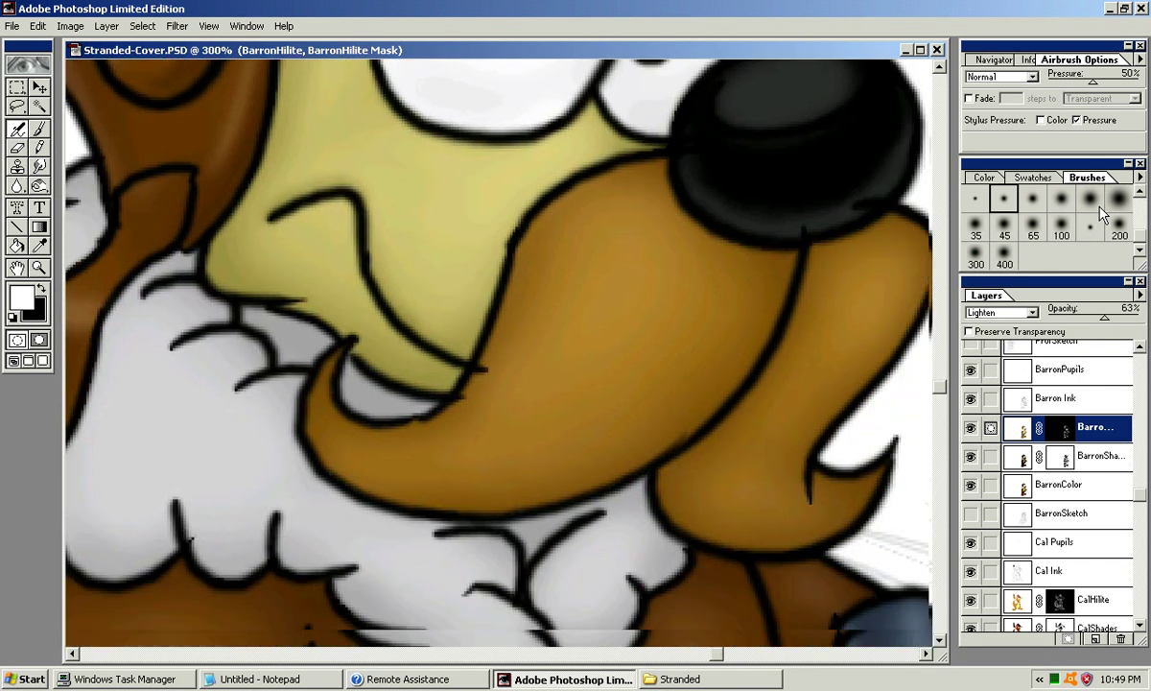
Step: Airbrush a thin highlight on the BarronHilite mask along the outer edge of the moustache's right half, below the nose, undoing unsatisfactory strokes
{"action": "left_click_drag", "start_coordinate": [928, 222], "coordinate": [759, 205]}
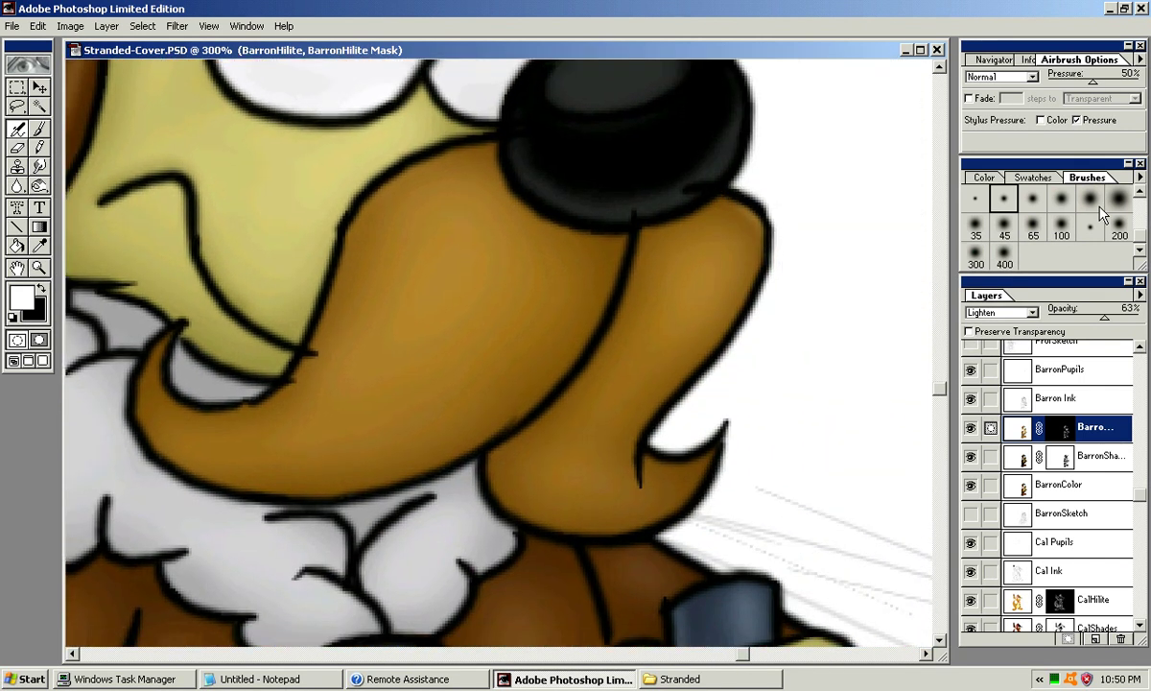
{"action": "left_click_drag", "start_coordinate": [667, 396], "coordinate": [704, 355]}
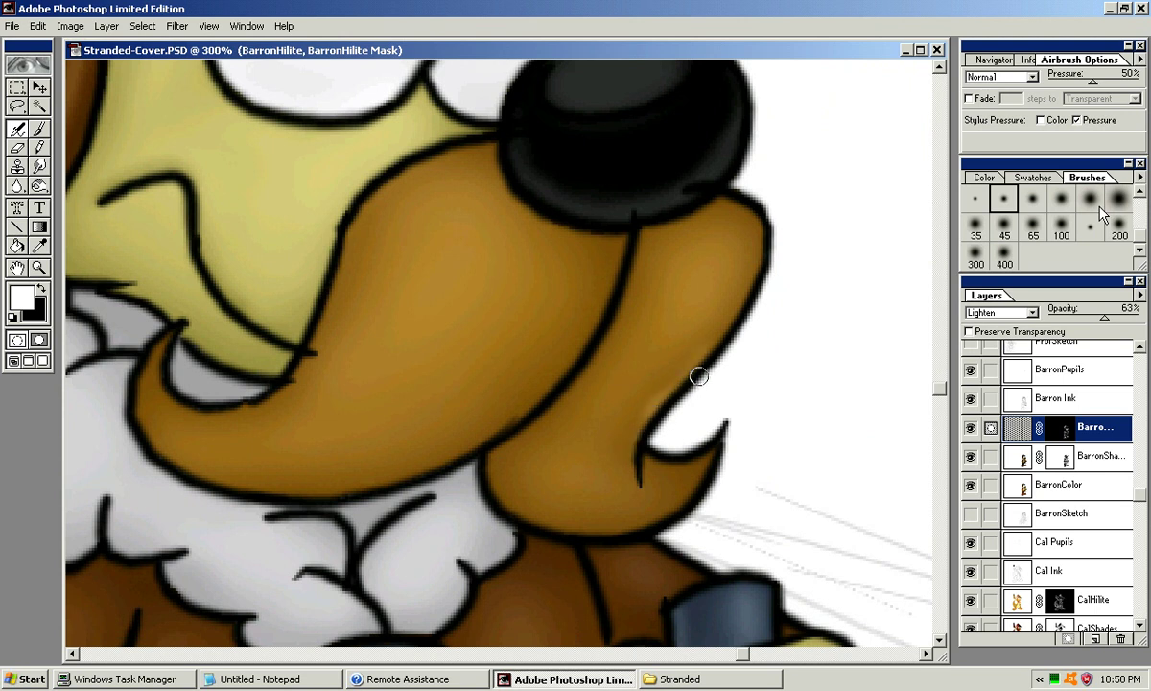
{"action": "key", "text": "ctrl+z"}
{"action": "left_click_drag", "start_coordinate": [751, 276], "coordinate": [684, 376]}
{"action": "key", "text": "ctrl+z"}
{"action": "left_click_drag", "start_coordinate": [740, 306], "coordinate": [701, 360]}
{"action": "mouse_move", "coordinate": [668, 433]}
{"action": "left_mouse_down"}
{"action": "mouse_move", "coordinate": [776, 257]}
{"action": "mouse_move", "coordinate": [640, 455]}
{"action": "mouse_move", "coordinate": [704, 374]}
{"action": "left_mouse_up"}
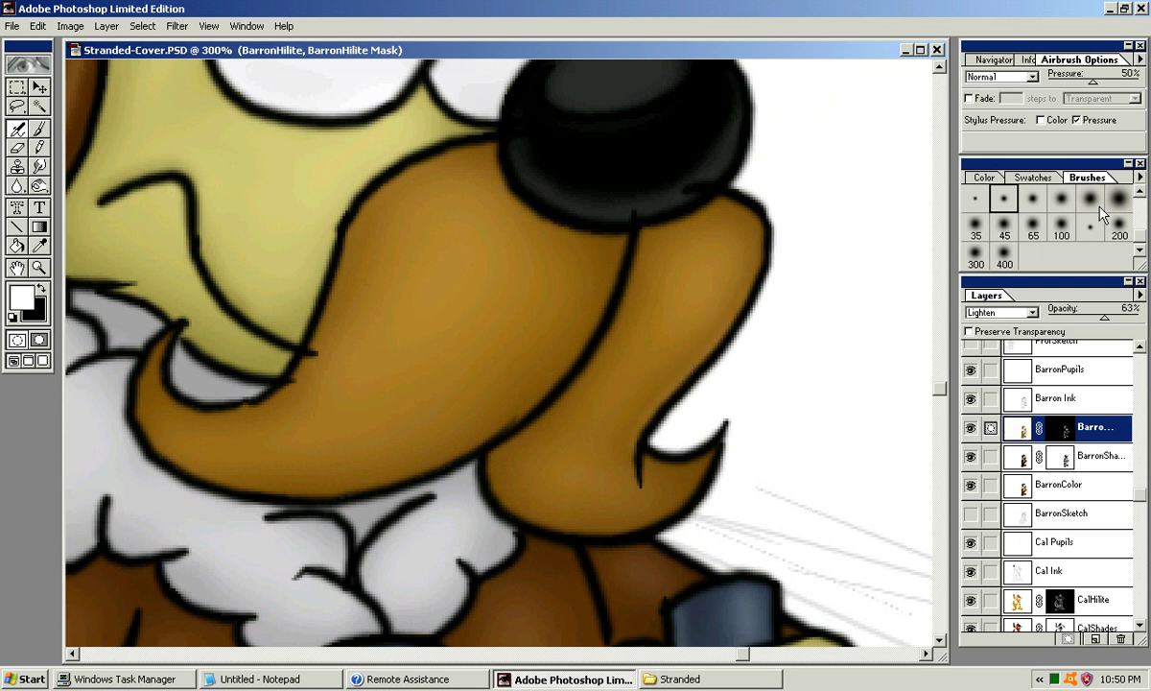
{"action": "mouse_move", "coordinate": [761, 276]}
{"action": "left_mouse_down"}
{"action": "mouse_move", "coordinate": [782, 210]}
{"action": "mouse_move", "coordinate": [764, 262]}
{"action": "mouse_move", "coordinate": [750, 199]}
{"action": "mouse_move", "coordinate": [774, 226]}
{"action": "mouse_move", "coordinate": [730, 195]}
{"action": "mouse_move", "coordinate": [769, 202]}
{"action": "mouse_move", "coordinate": [717, 193]}
{"action": "mouse_move", "coordinate": [774, 205]}
{"action": "mouse_move", "coordinate": [778, 261]}
{"action": "mouse_move", "coordinate": [756, 217]}
{"action": "mouse_move", "coordinate": [764, 288]}
{"action": "mouse_move", "coordinate": [766, 239]}
{"action": "left_mouse_up"}
Step: Airbrush a highlight along the lower edge of the moustache's right half, from its base up into the curled tip
{"action": "mouse_move", "coordinate": [568, 533]}
{"action": "left_mouse_down"}
{"action": "mouse_move", "coordinate": [682, 500]}
{"action": "mouse_move", "coordinate": [727, 430]}
{"action": "left_mouse_up"}
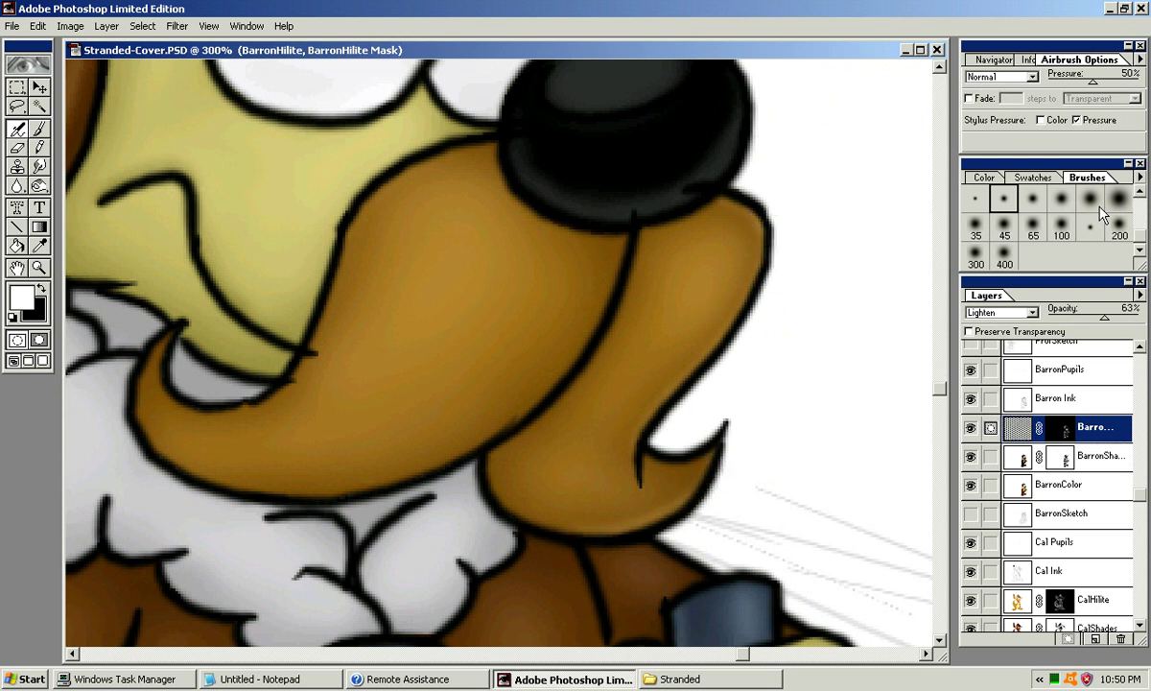
{"action": "mouse_move", "coordinate": [693, 496]}
{"action": "left_mouse_down"}
{"action": "mouse_move", "coordinate": [735, 440]}
{"action": "mouse_move", "coordinate": [707, 460]}
{"action": "left_mouse_up"}
{"action": "left_click_drag", "start_coordinate": [680, 509], "coordinate": [733, 429]}
Step: Airbrush a soft highlight on the BarronHilite mask along the lower edge of the moustache's large left half, towards its curled end
{"action": "left_click_drag", "start_coordinate": [664, 460], "coordinate": [807, 391]}
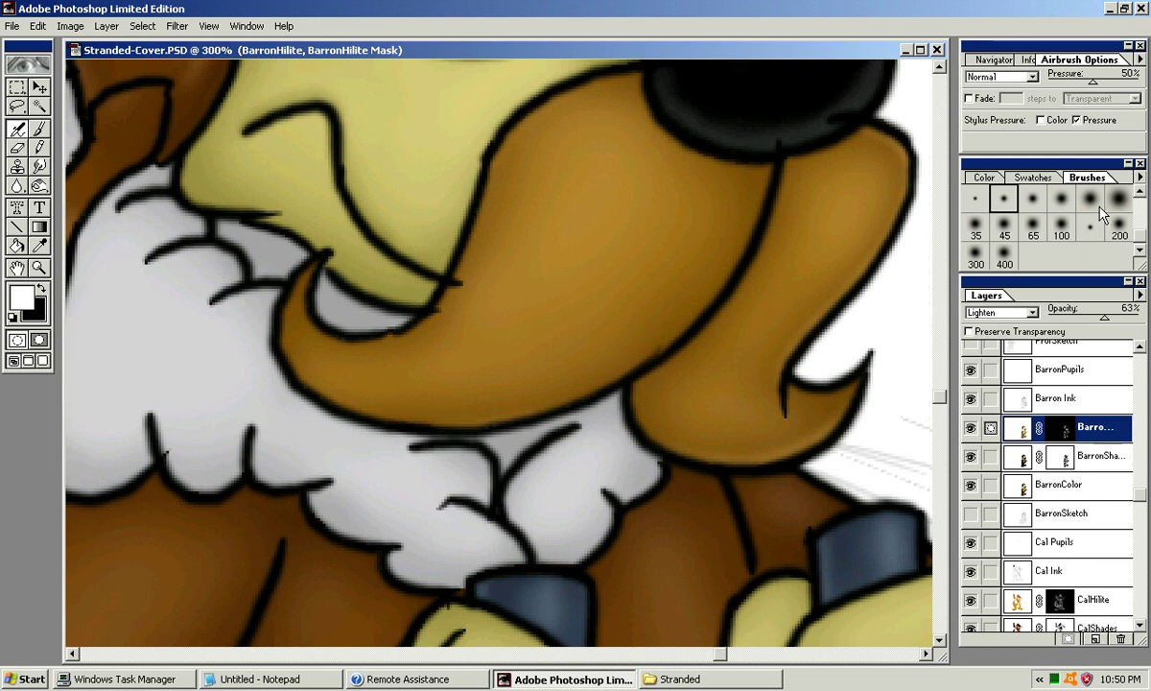
{"action": "mouse_move", "coordinate": [392, 424]}
{"action": "left_mouse_down"}
{"action": "mouse_move", "coordinate": [560, 406]}
{"action": "mouse_move", "coordinate": [676, 330]}
{"action": "left_mouse_up"}
{"action": "key", "text": "ctrl+z"}
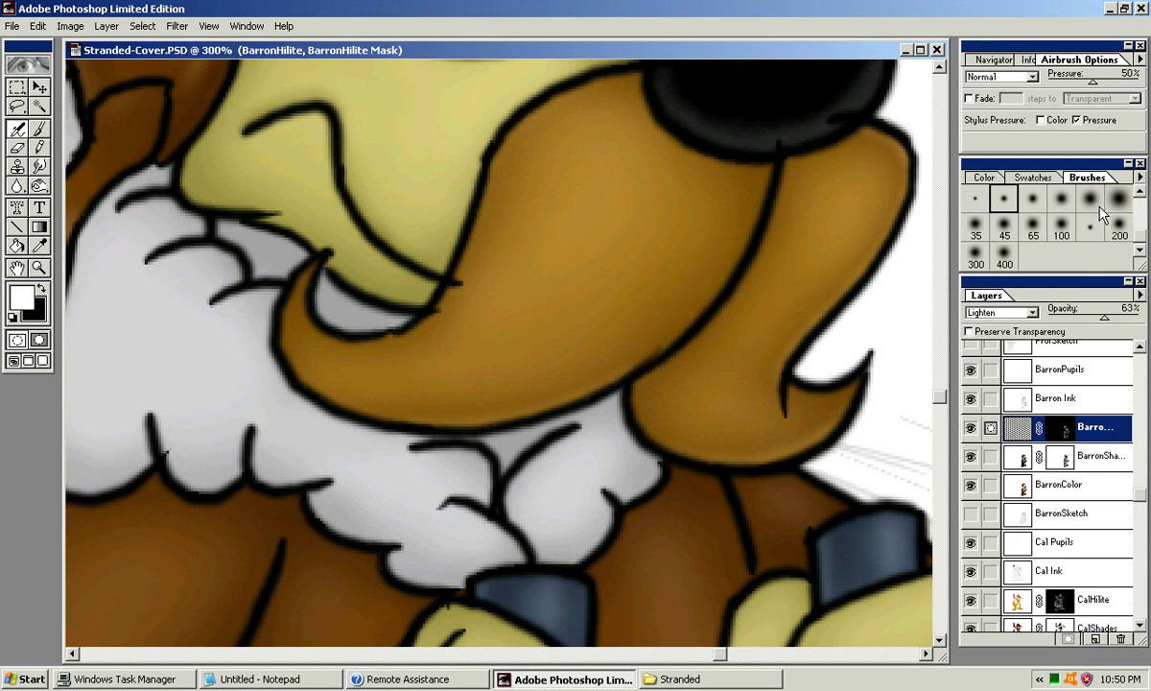
{"action": "key", "text": "ctrl+z"}
{"action": "key", "text": "ctrl+z"}
{"action": "left_click_drag", "start_coordinate": [773, 234], "coordinate": [843, 190]}
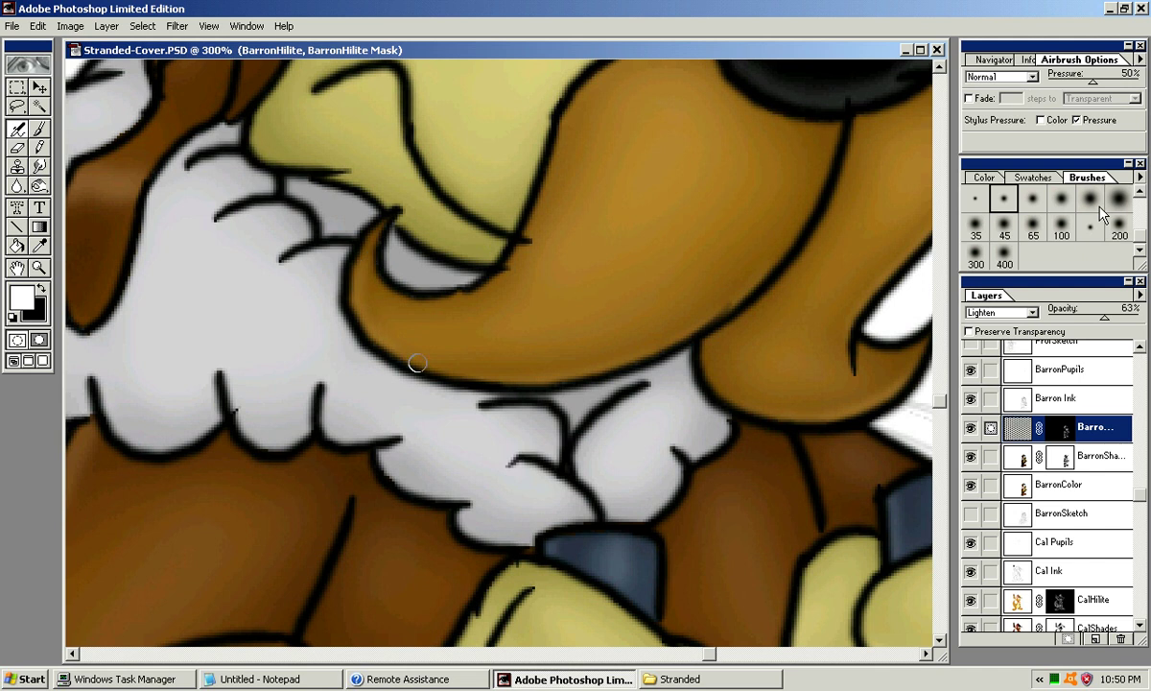
{"action": "left_click_drag", "start_coordinate": [406, 323], "coordinate": [460, 265]}
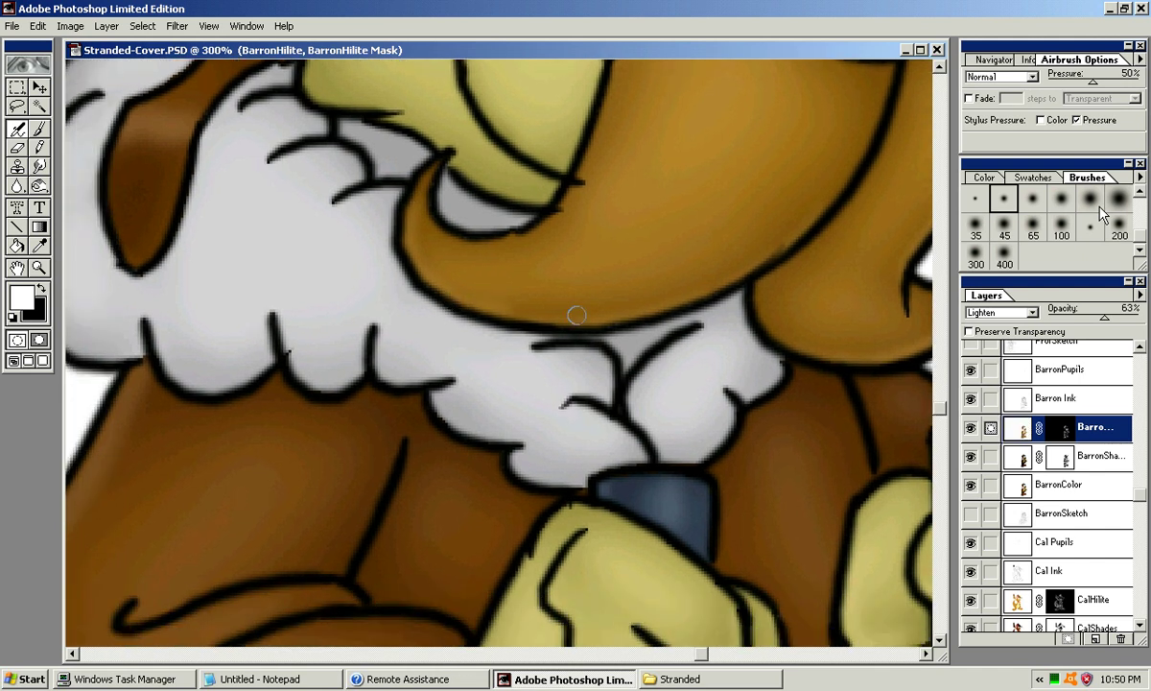
{"action": "left_click_drag", "start_coordinate": [689, 246], "coordinate": [601, 310]}
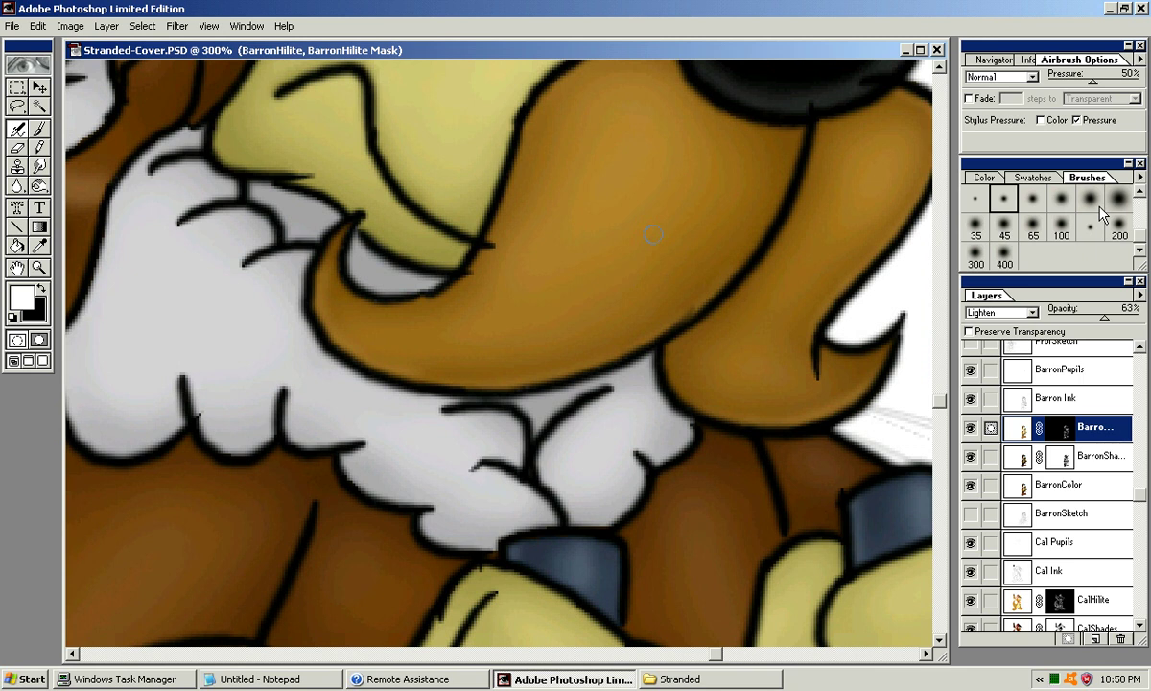
Step: Airbrush a highlight on the moustache's large left half along the dividing line below the nose, trying a brush one size larger
{"action": "left_click_drag", "start_coordinate": [680, 389], "coordinate": [590, 496]}
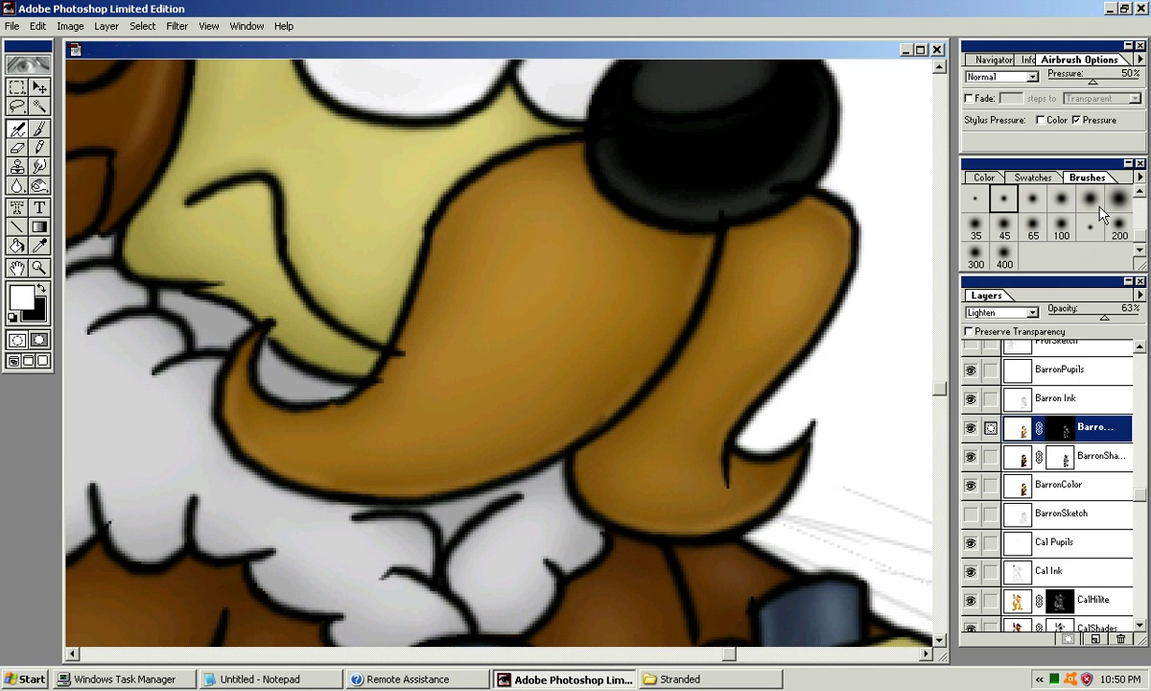
{"action": "left_click_drag", "start_coordinate": [705, 233], "coordinate": [693, 307]}
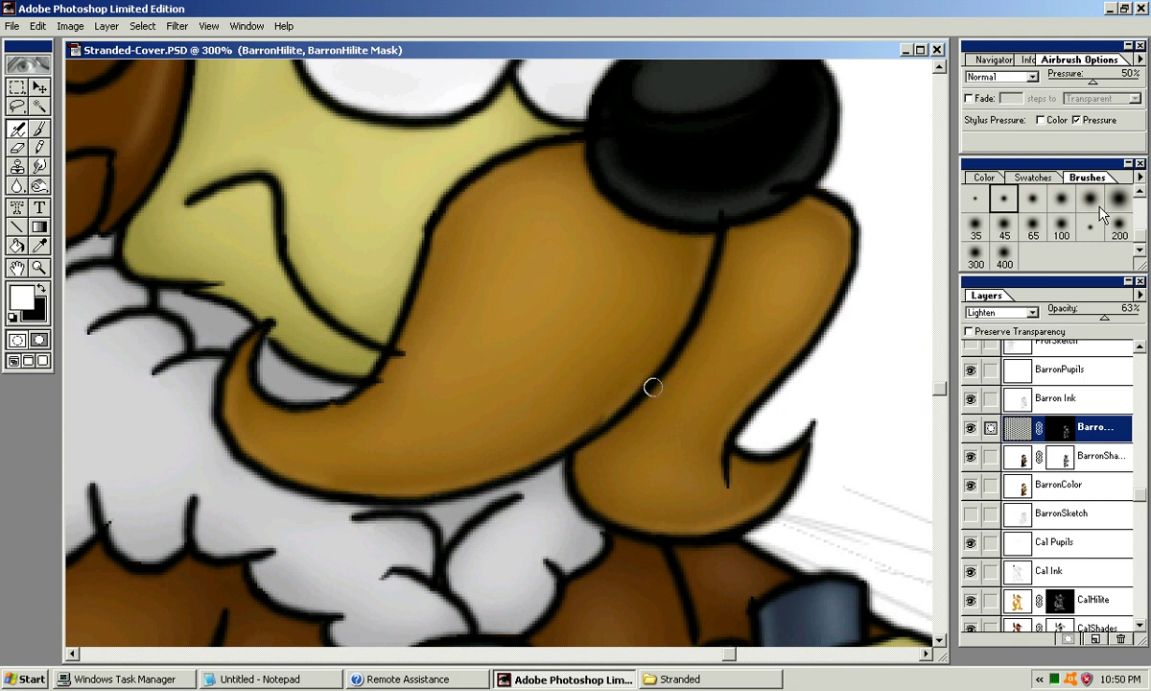
{"action": "mouse_move", "coordinate": [631, 239]}
{"action": "left_mouse_down"}
{"action": "mouse_move", "coordinate": [637, 333]}
{"action": "mouse_move", "coordinate": [656, 331]}
{"action": "left_mouse_up"}
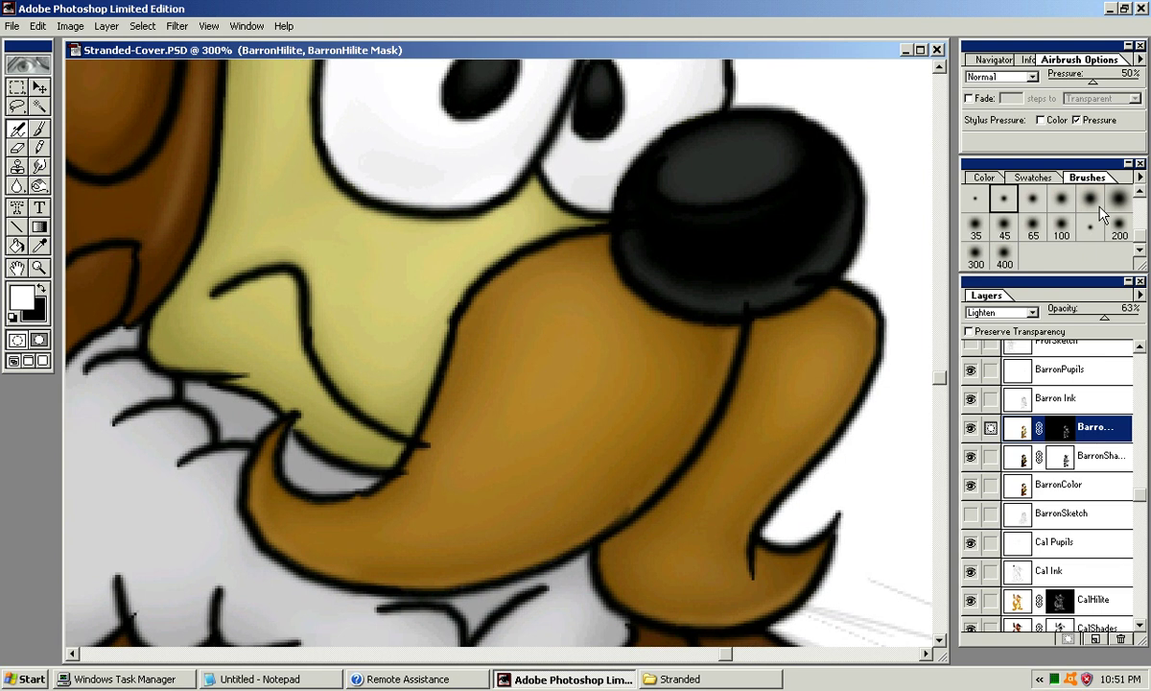
{"action": "key", "text": "ctrl+minus"}
{"action": "key", "text": "ctrl+minus"}
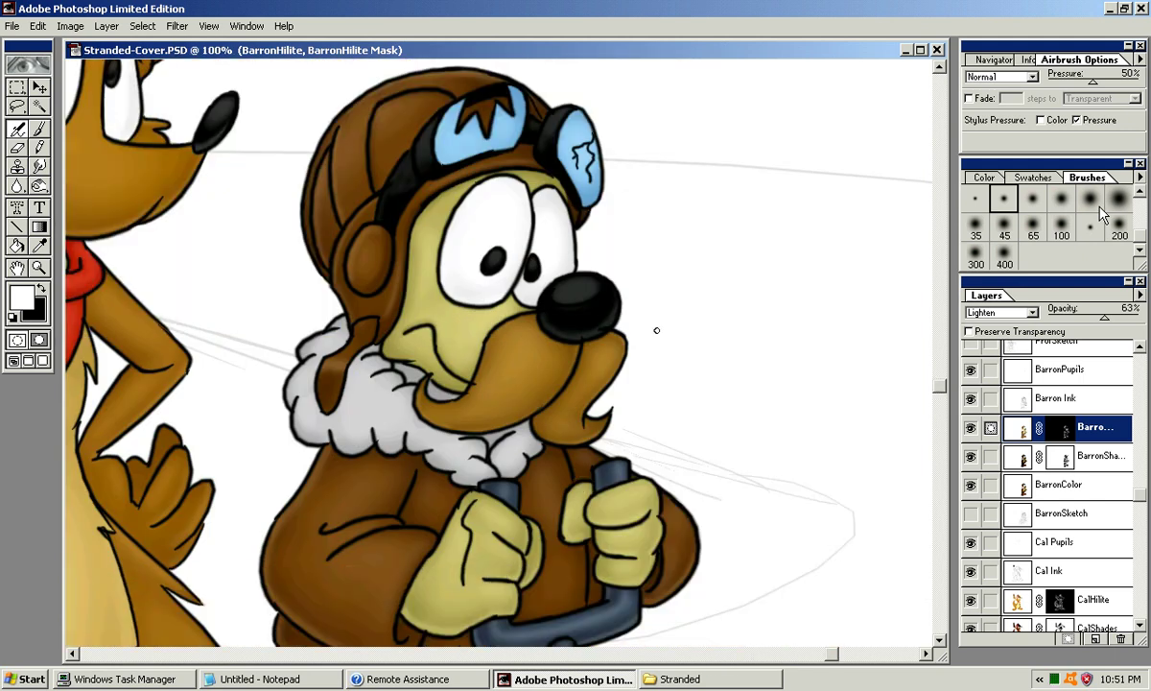
{"action": "key", "text": "ctrl+plus"}
{"action": "left_click", "coordinate": [1033, 198]}
{"action": "left_click_drag", "start_coordinate": [598, 447], "coordinate": [645, 376]}
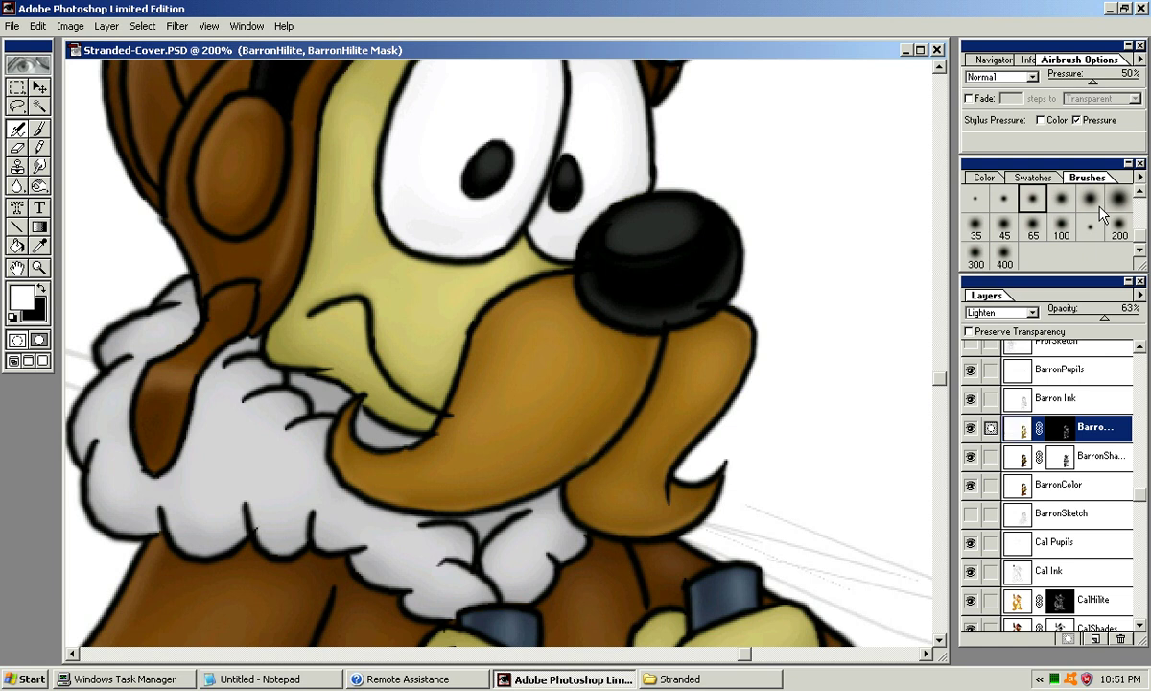
{"action": "key", "text": "bracketleft"}
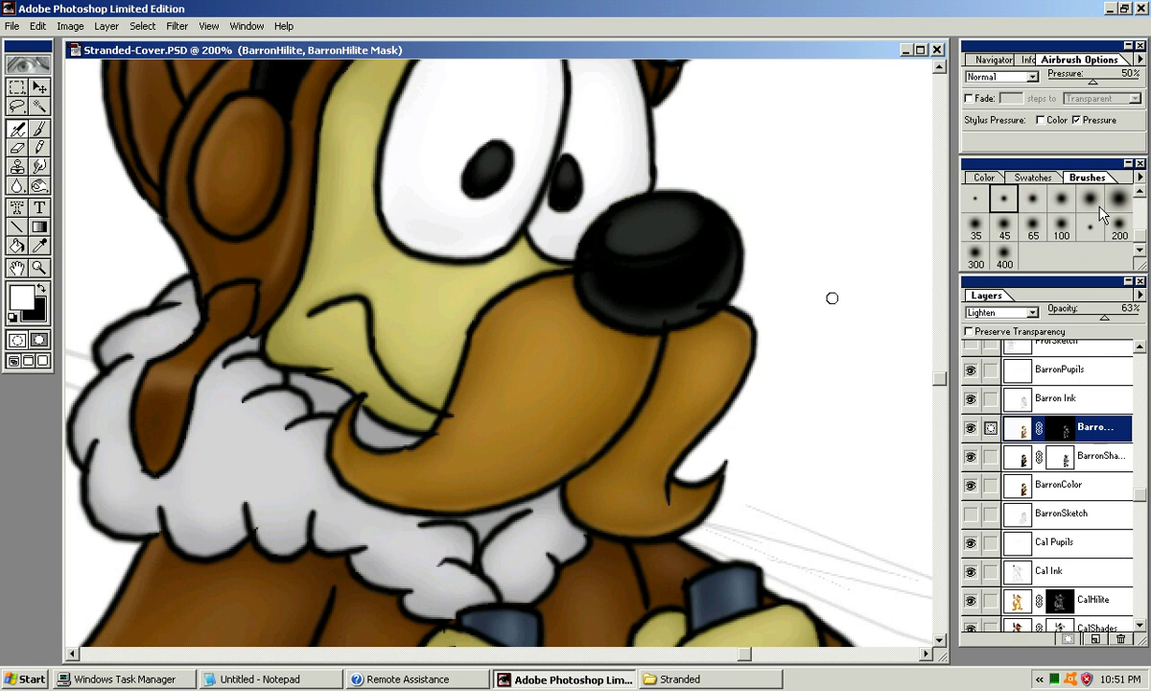
{"action": "mouse_move", "coordinate": [697, 296]}
{"action": "left_mouse_down"}
{"action": "mouse_move", "coordinate": [792, 208]}
{"action": "mouse_move", "coordinate": [782, 109]}
{"action": "left_mouse_up"}
{"action": "mouse_move", "coordinate": [650, 360]}
{"action": "left_mouse_down"}
{"action": "mouse_move", "coordinate": [680, 274]}
{"action": "mouse_move", "coordinate": [700, 267]}
{"action": "mouse_move", "coordinate": [697, 275]}
{"action": "left_mouse_up"}
Step: Airbrush small highlights on the BarronHilite mask along the yellow wire of the broken control stick, using a small soft brush
{"action": "key", "text": "ctrl+minus"}
{"action": "key", "text": "ctrl+minus"}
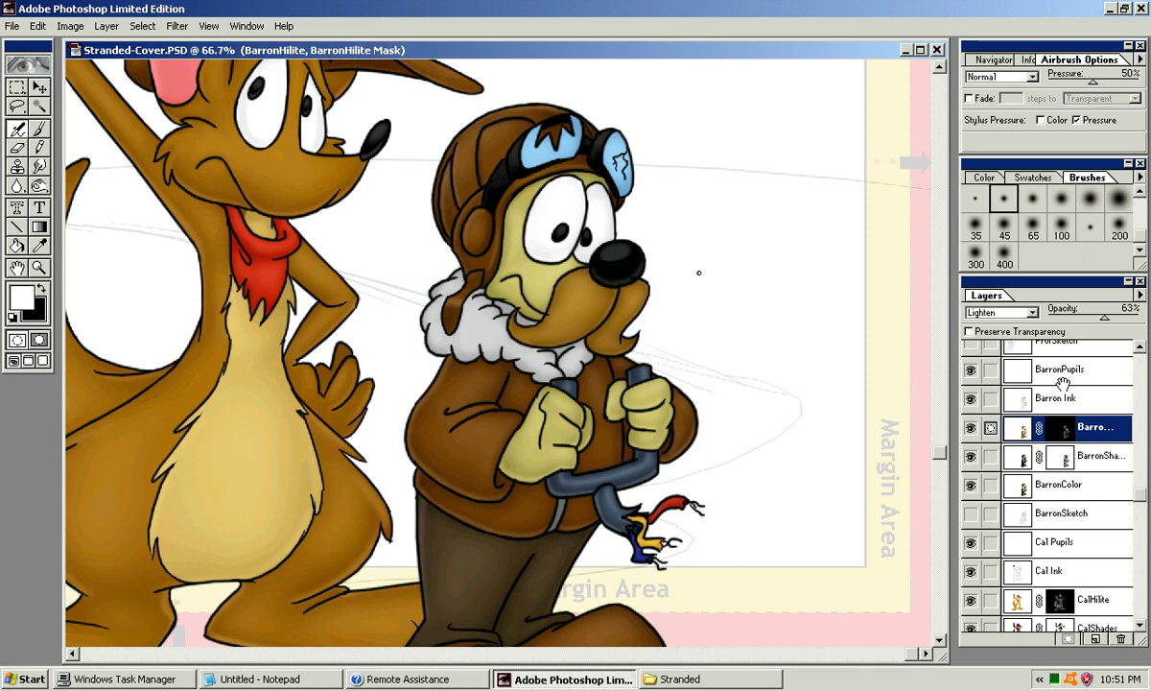
{"action": "key", "text": "ctrl+plus"}
{"action": "key", "text": "ctrl+plus"}
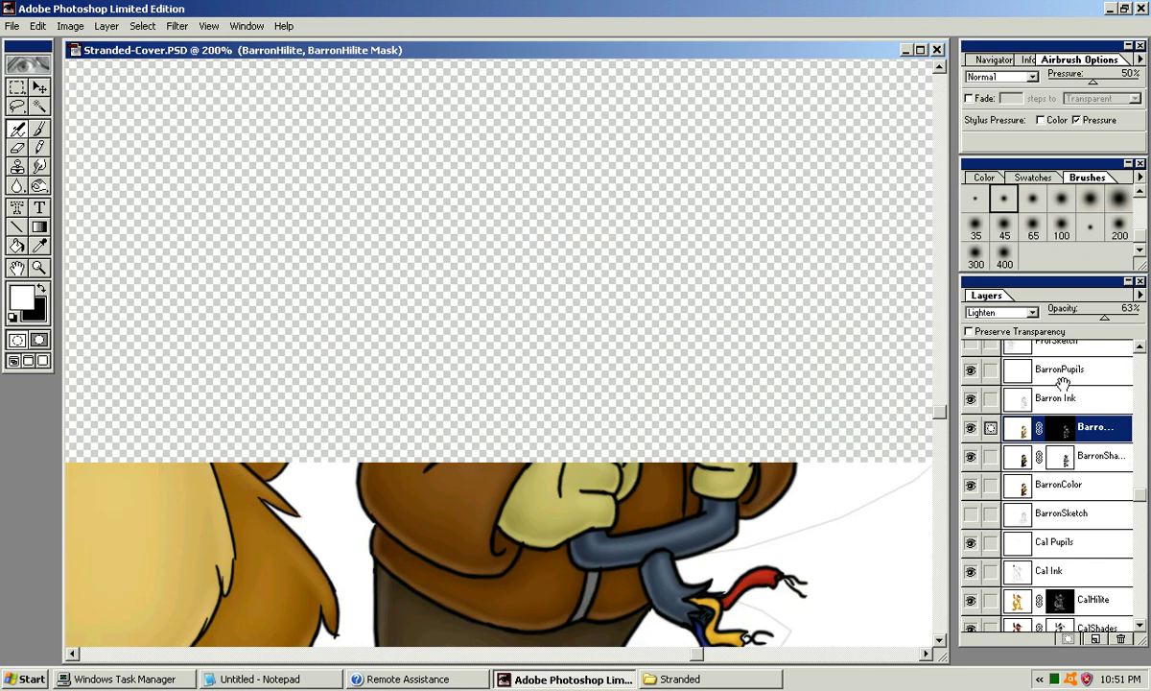
{"action": "left_click_drag", "start_coordinate": [700, 272], "coordinate": [572, 19]}
{"action": "left_click_drag", "start_coordinate": [809, 596], "coordinate": [716, 383]}
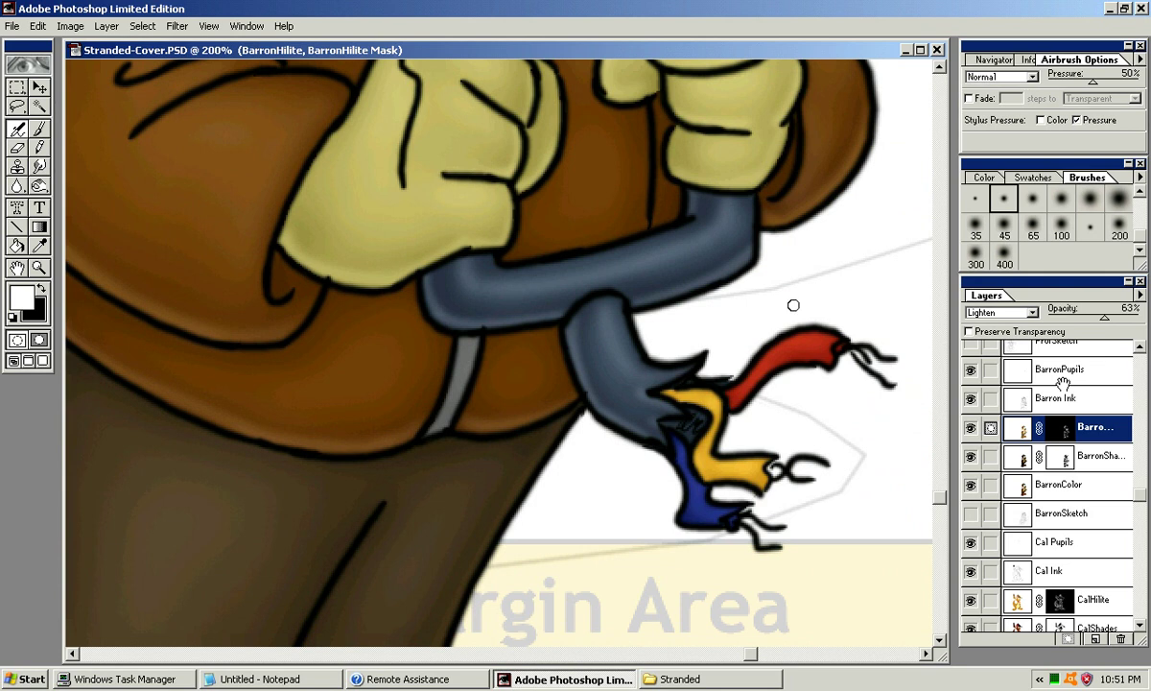
{"action": "left_click_drag", "start_coordinate": [793, 306], "coordinate": [760, 245]}
{"action": "left_click", "coordinate": [1090, 227]}
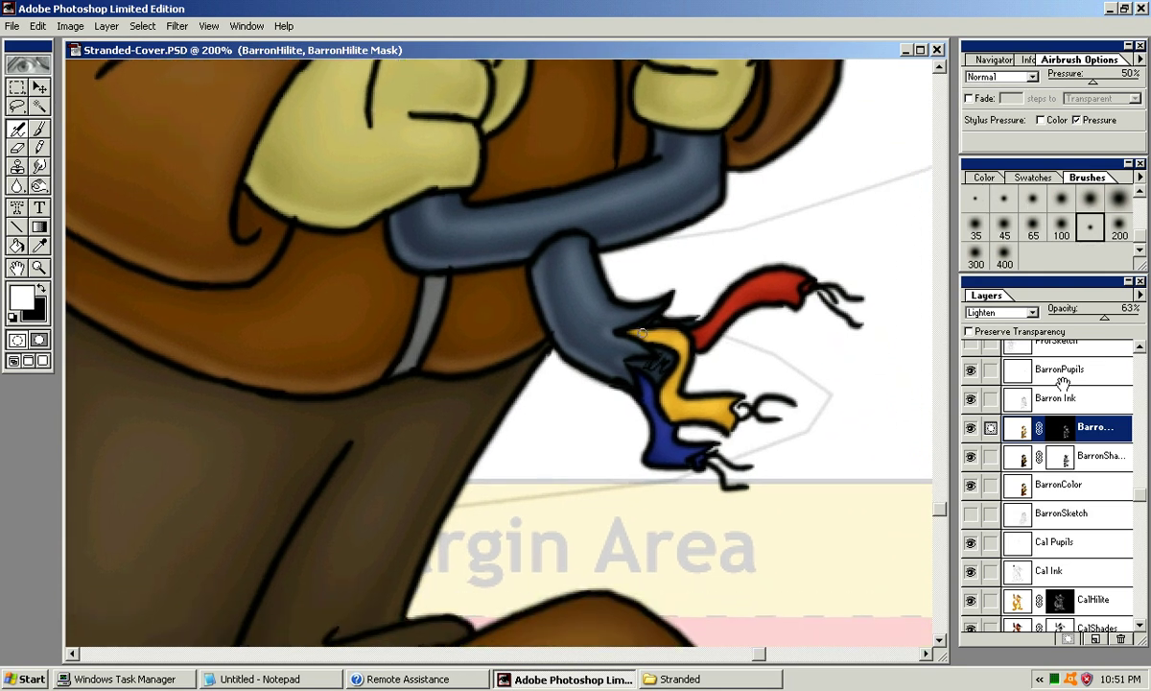
{"action": "left_click_drag", "start_coordinate": [640, 333], "coordinate": [675, 334]}
{"action": "left_click_drag", "start_coordinate": [672, 398], "coordinate": [742, 398]}
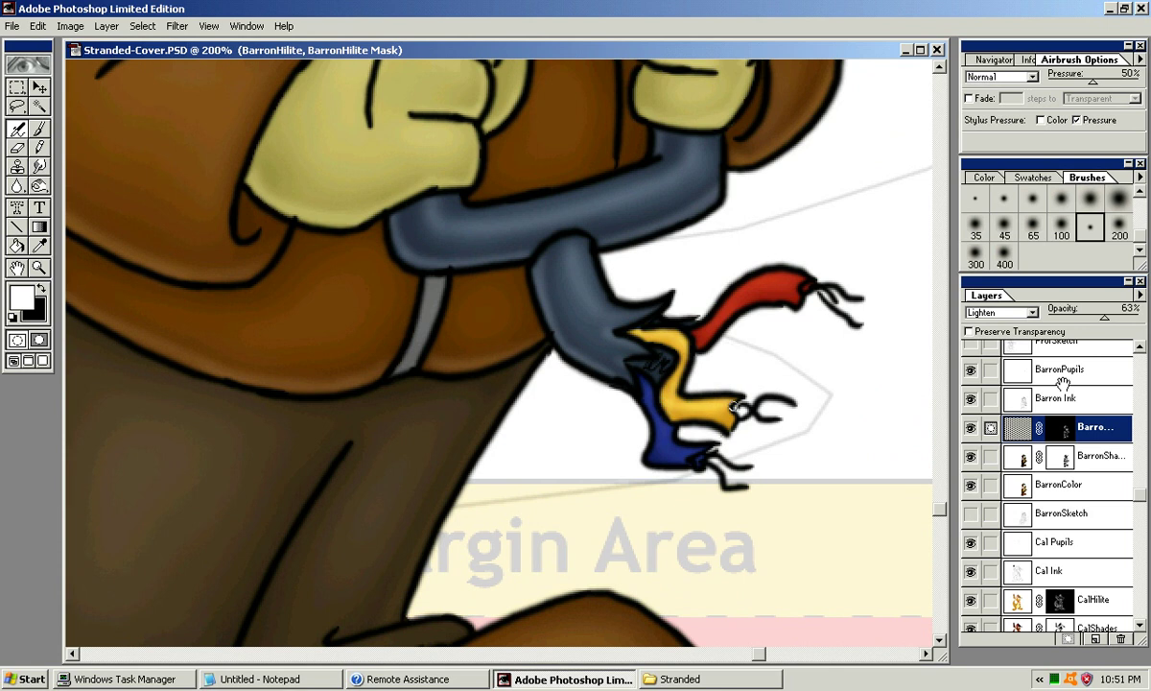
{"action": "left_click_drag", "start_coordinate": [672, 399], "coordinate": [675, 403]}
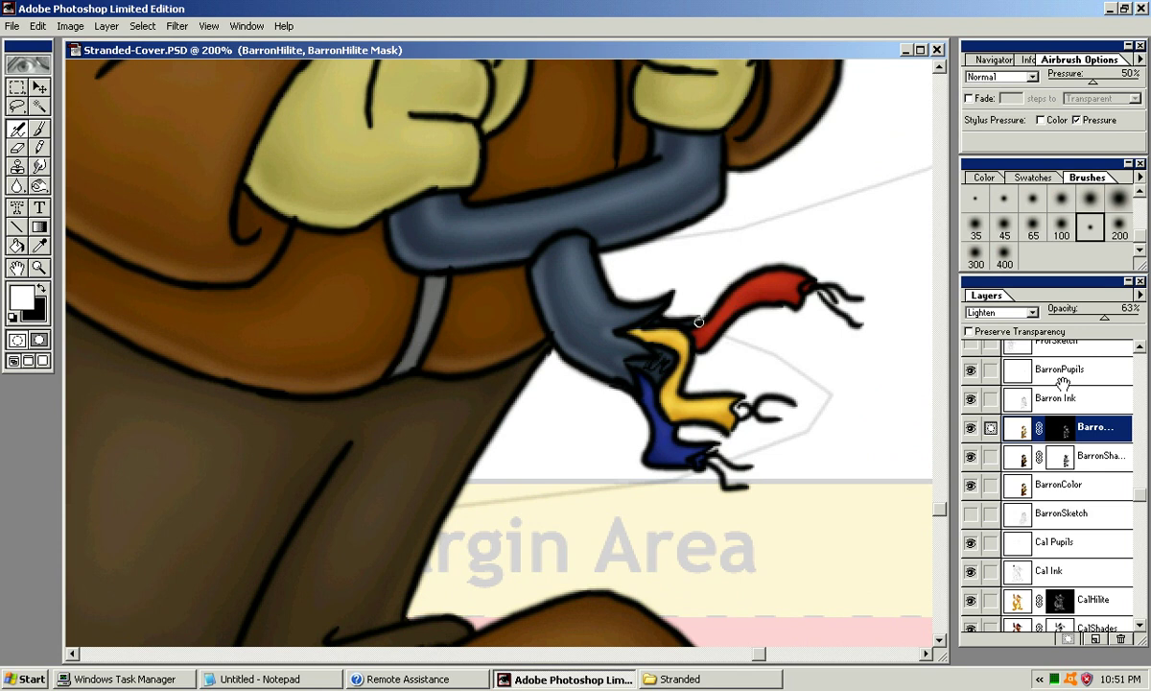
Step: Airbrush thin highlights along the red and blue wires of the broken control stick, undoing and repeating the red wire's strokes
{"action": "mouse_move", "coordinate": [693, 334]}
{"action": "left_mouse_down"}
{"action": "mouse_move", "coordinate": [772, 274]}
{"action": "mouse_move", "coordinate": [736, 298]}
{"action": "mouse_move", "coordinate": [808, 286]}
{"action": "left_mouse_up"}
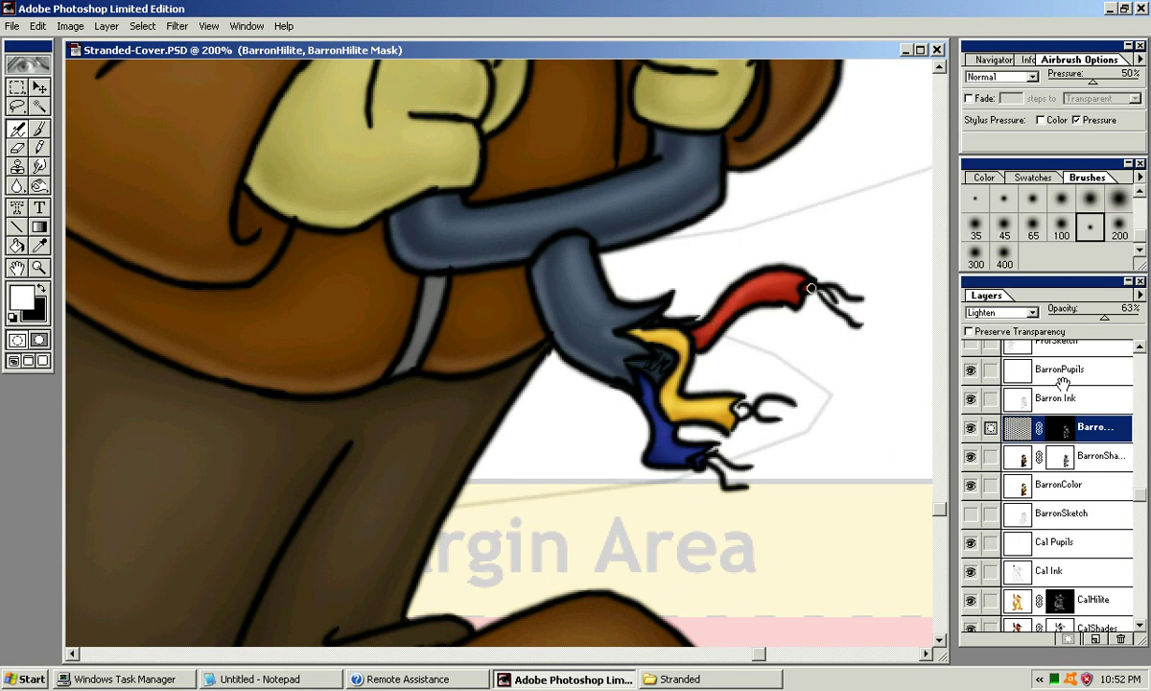
{"action": "key", "text": "ctrl+z"}
{"action": "left_click_drag", "start_coordinate": [731, 297], "coordinate": [811, 291]}
{"action": "key", "text": "ctrl+z"}
{"action": "left_click_drag", "start_coordinate": [738, 295], "coordinate": [812, 295]}
{"action": "key", "text": "ctrl+z"}
{"action": "mouse_move", "coordinate": [665, 428]}
{"action": "left_mouse_down"}
{"action": "mouse_move", "coordinate": [661, 452]}
{"action": "mouse_move", "coordinate": [691, 452]}
{"action": "left_mouse_up"}
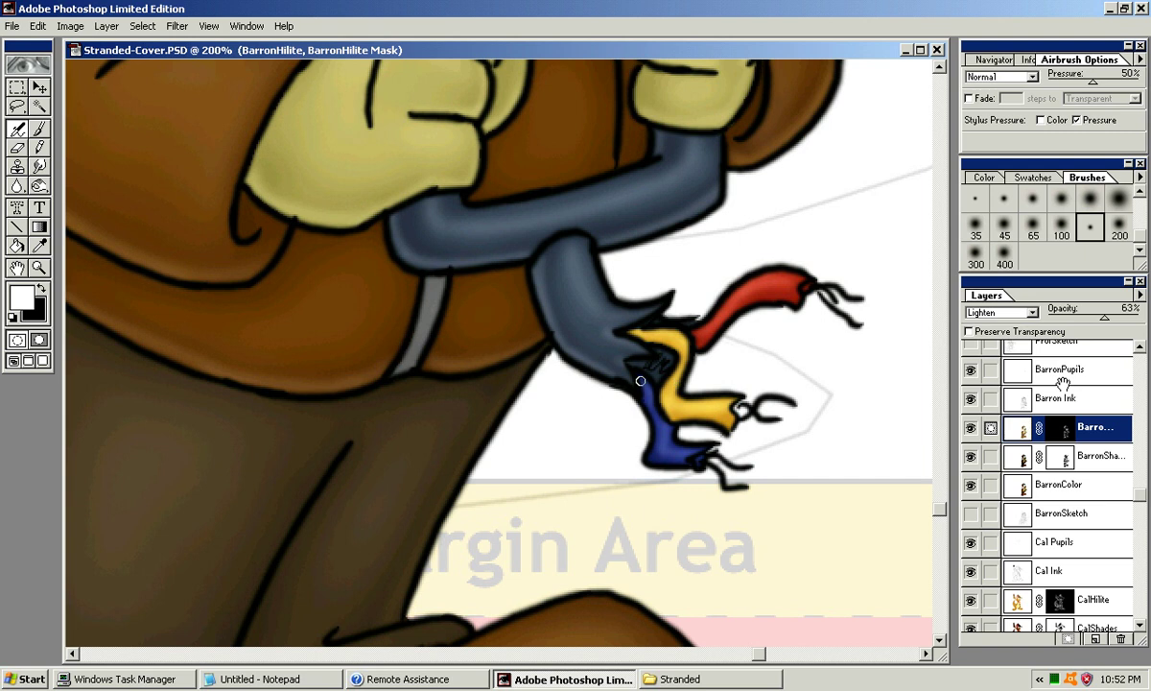
{"action": "mouse_move", "coordinate": [613, 373]}
{"action": "left_mouse_down"}
{"action": "mouse_move", "coordinate": [596, 292]}
{"action": "mouse_move", "coordinate": [547, 398]}
{"action": "left_mouse_up"}
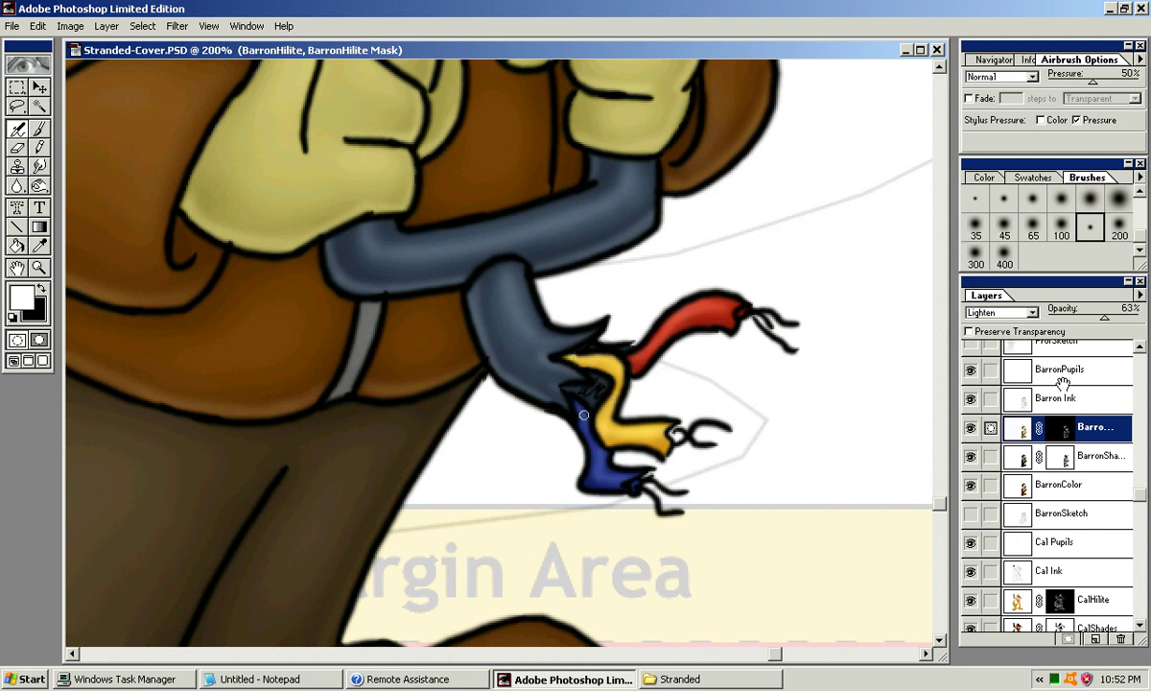
Step: Examine the whole pilot dog with the BarronHilite and BarronShades layers hidden and shown again, comparing him with the kangaroo
{"action": "left_click_drag", "start_coordinate": [714, 314], "coordinate": [779, 440]}
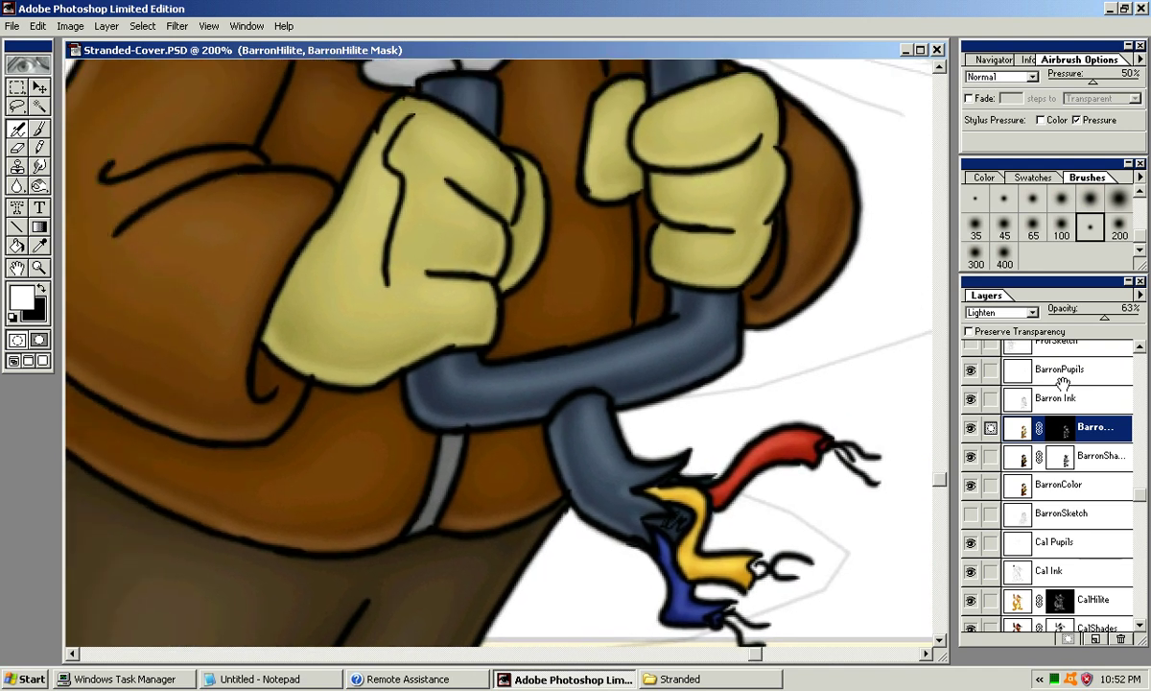
{"action": "left_click_drag", "start_coordinate": [764, 289], "coordinate": [695, 451]}
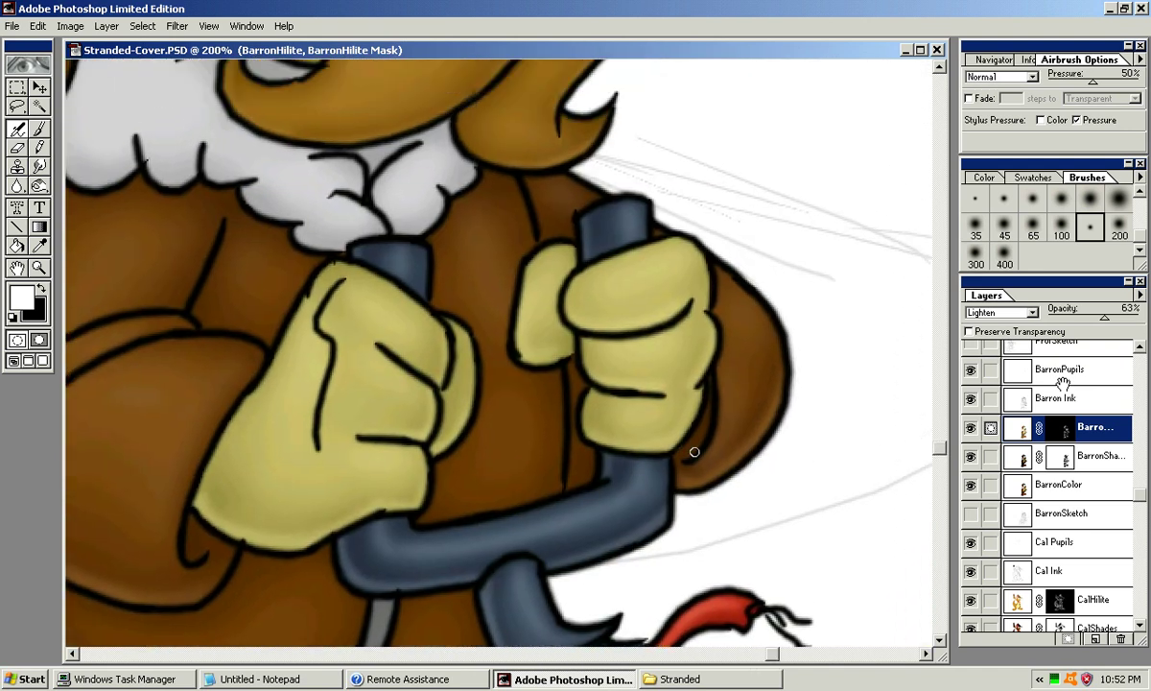
{"action": "key", "text": "ctrl+minus"}
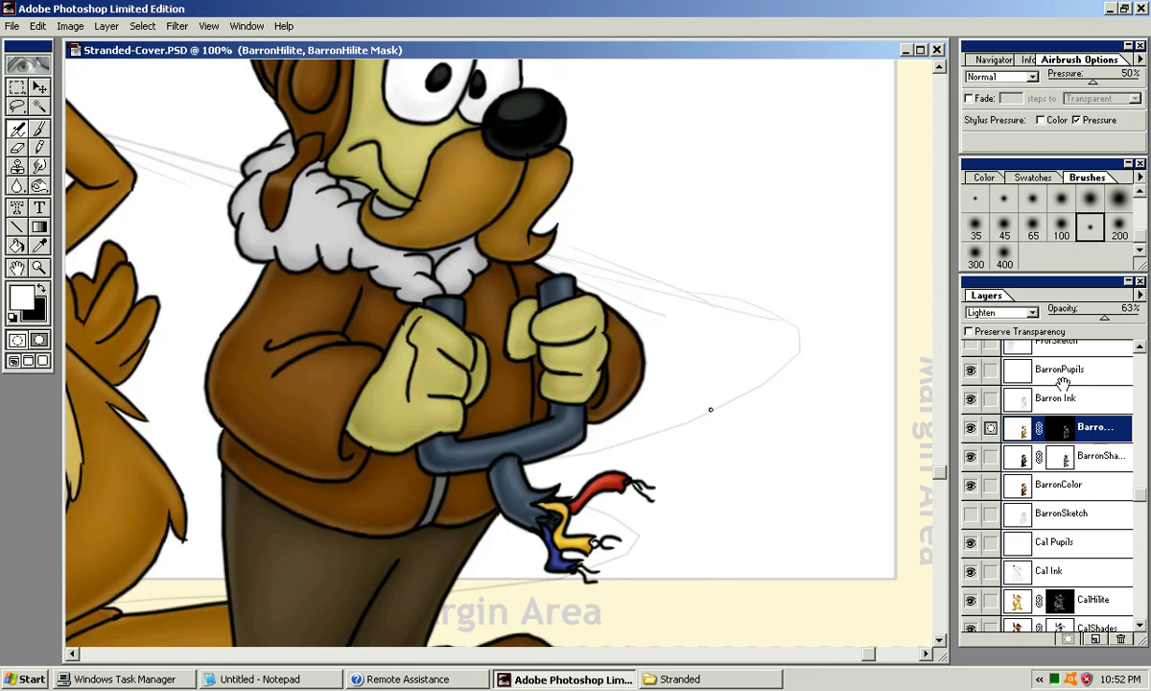
{"action": "key", "text": "ctrl+minus"}
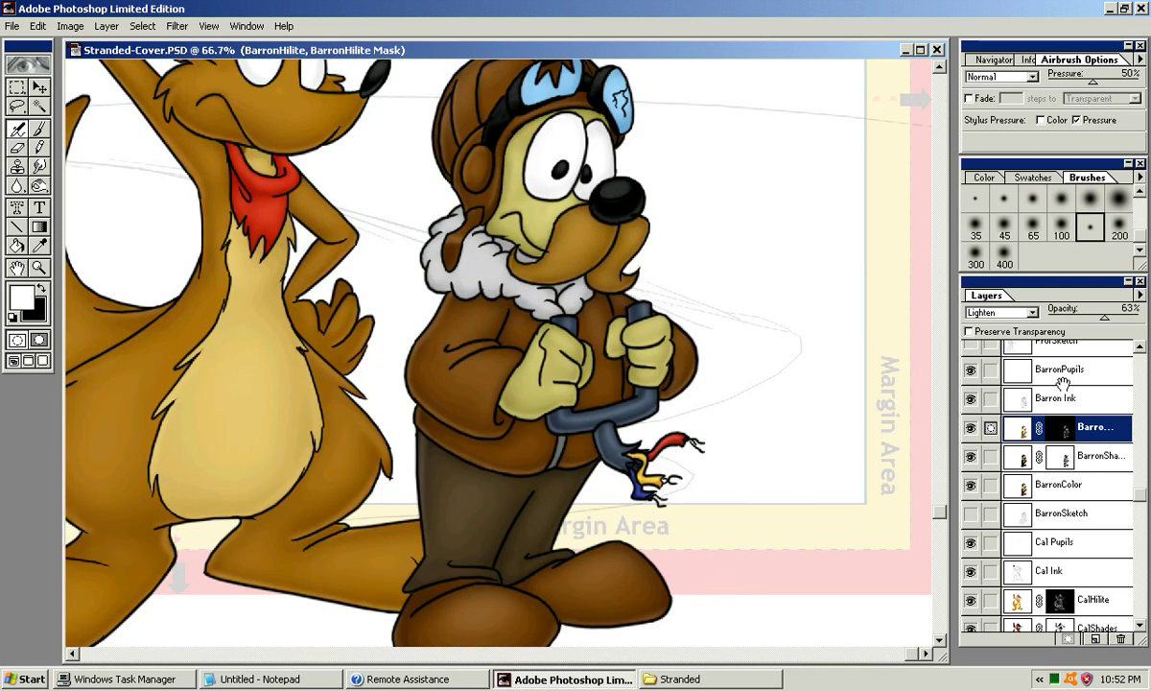
{"action": "key", "text": "ctrl+minus"}
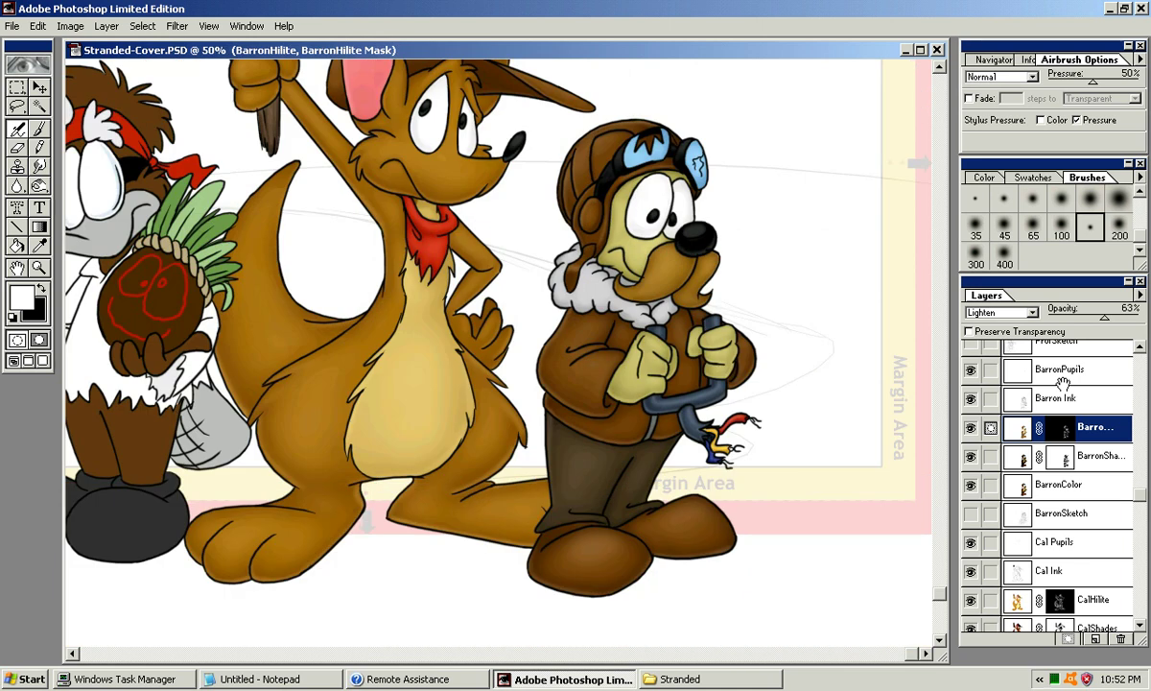
{"action": "mouse_move", "coordinate": [718, 143]}
{"action": "left_mouse_down"}
{"action": "mouse_move", "coordinate": [722, 227]}
{"action": "mouse_move", "coordinate": [718, 179]}
{"action": "left_mouse_up"}
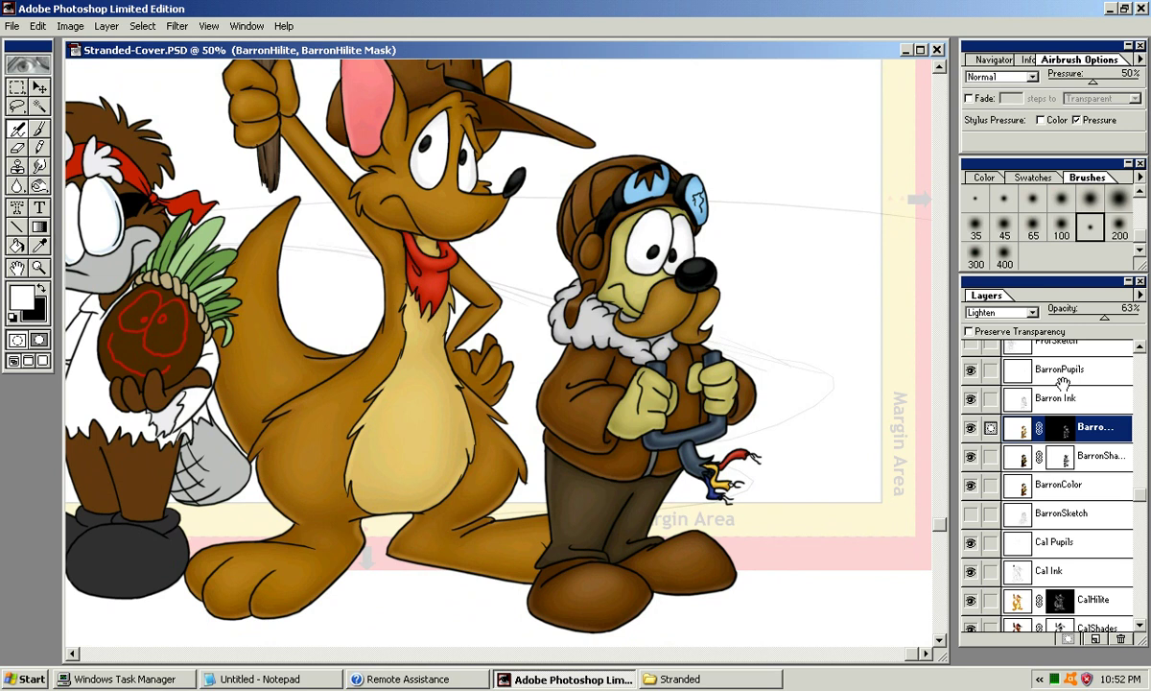
{"action": "left_click", "coordinate": [972, 428]}
{"action": "left_click", "coordinate": [971, 457]}
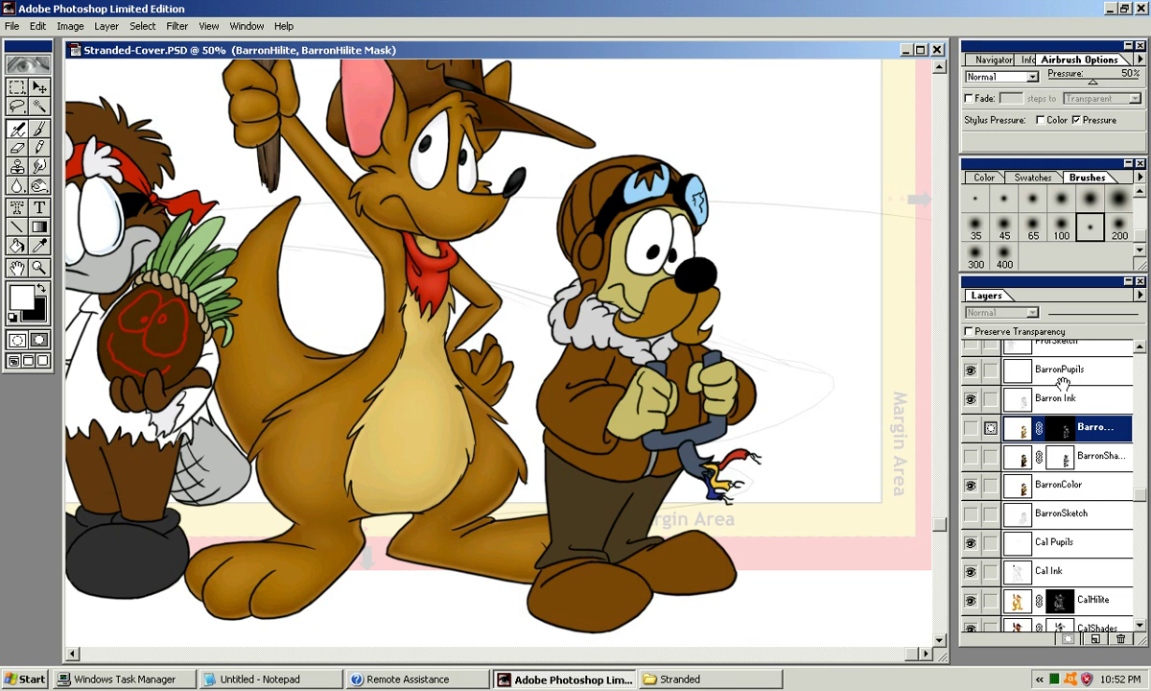
{"action": "left_click", "coordinate": [971, 456]}
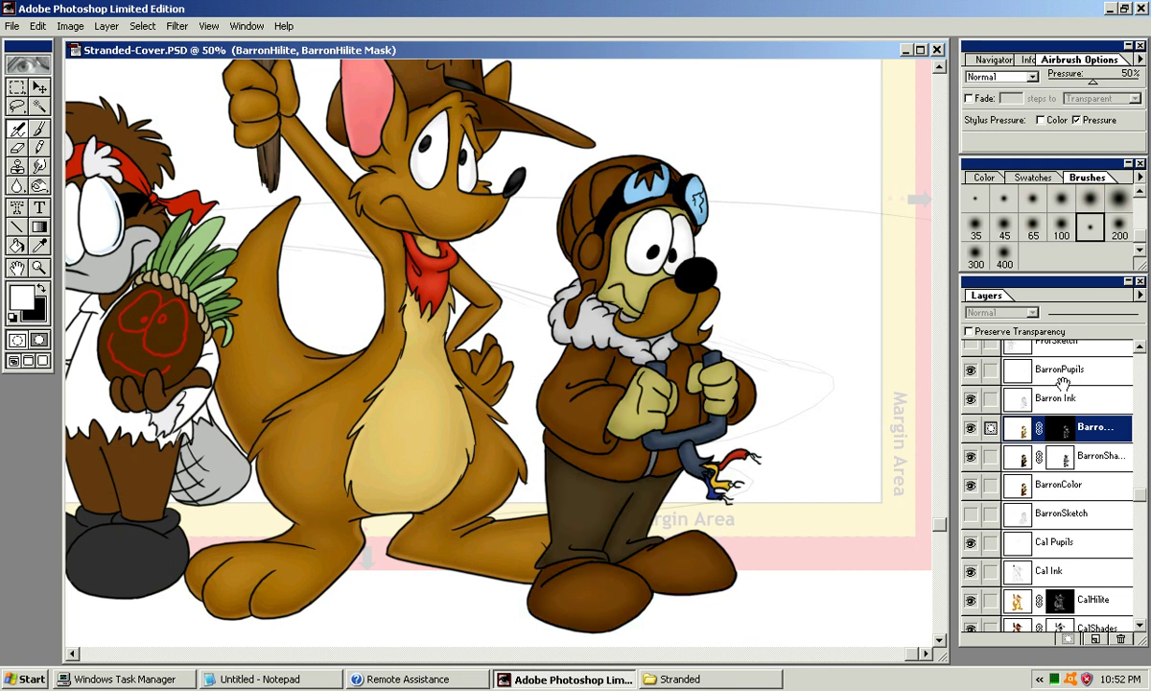
{"action": "left_click", "coordinate": [971, 428]}
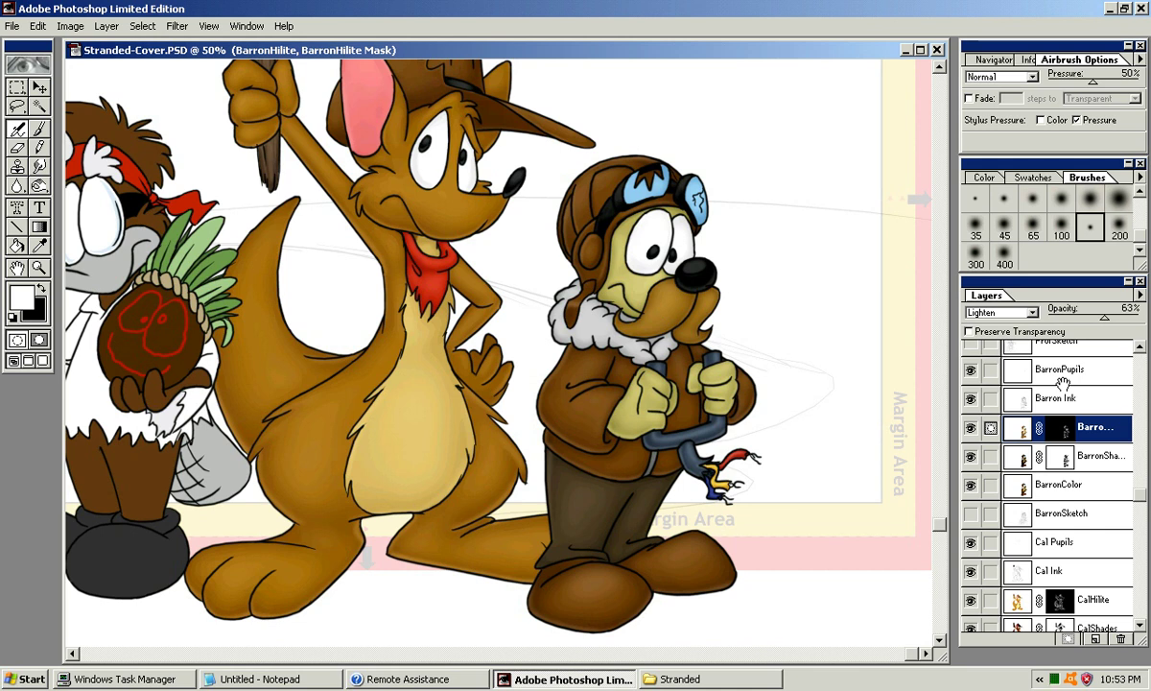
{"action": "left_click_drag", "start_coordinate": [499, 327], "coordinate": [501, 389]}
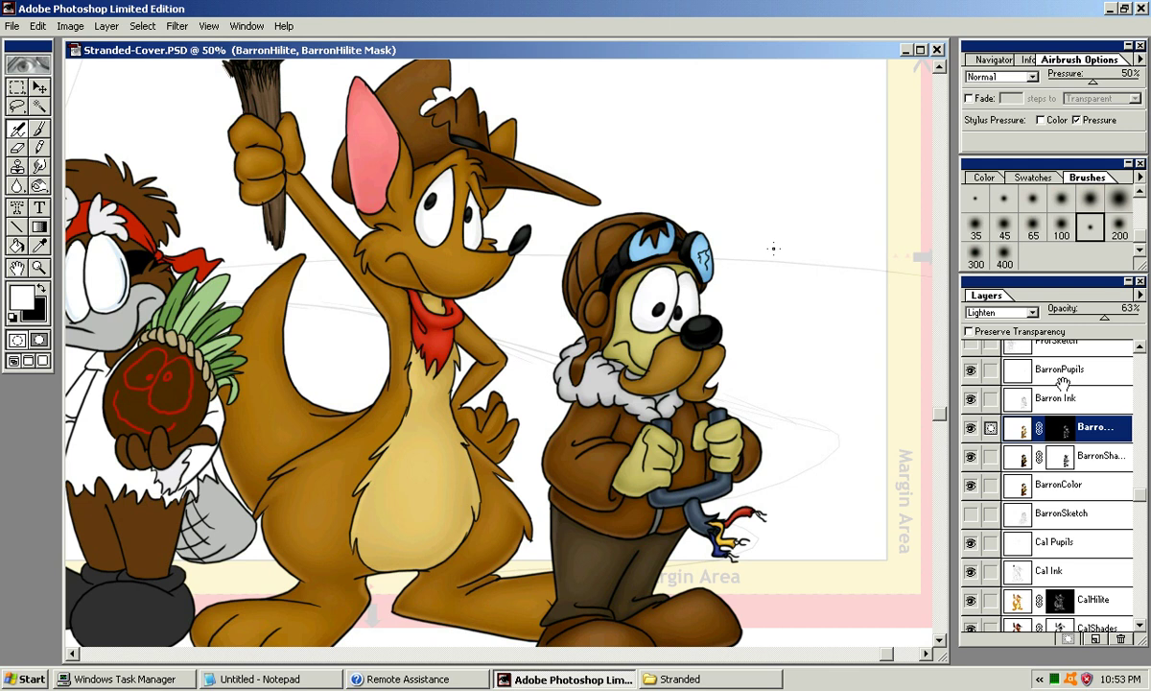
{"action": "key", "text": "ctrl+plus"}
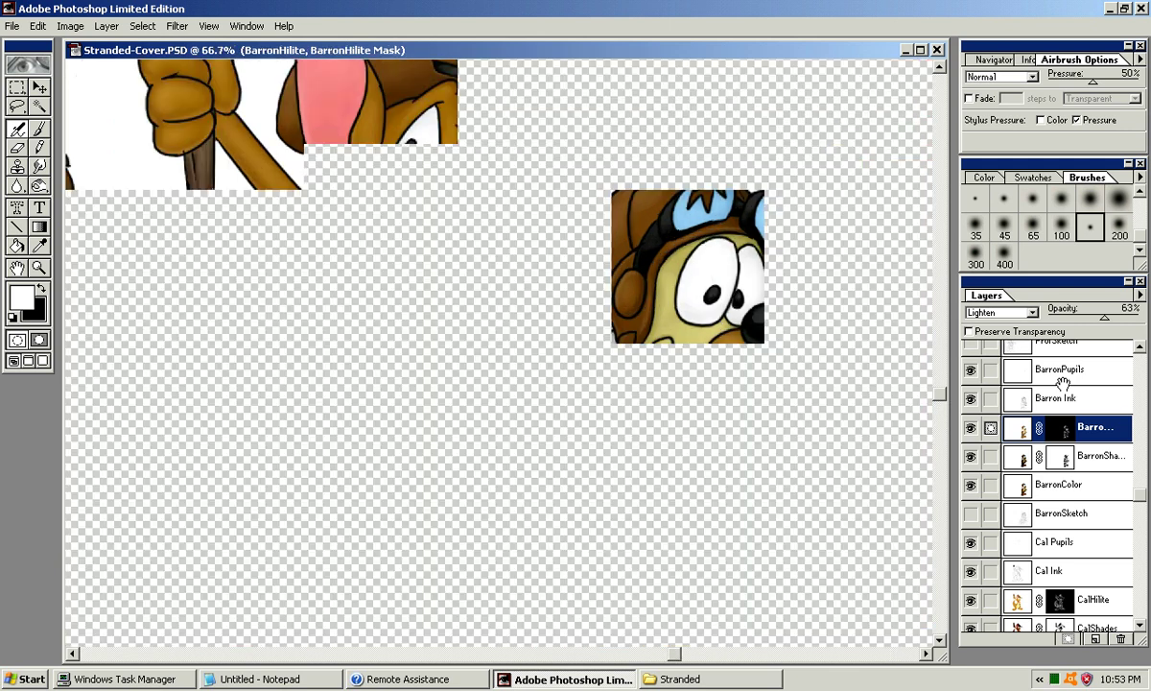
Step: Airbrush highlights on the BarronHilite mask over the pilot dog's near jacket sleeve and shoulder, using a mid-sized soft brush
{"action": "left_click_drag", "start_coordinate": [623, 494], "coordinate": [600, 389]}
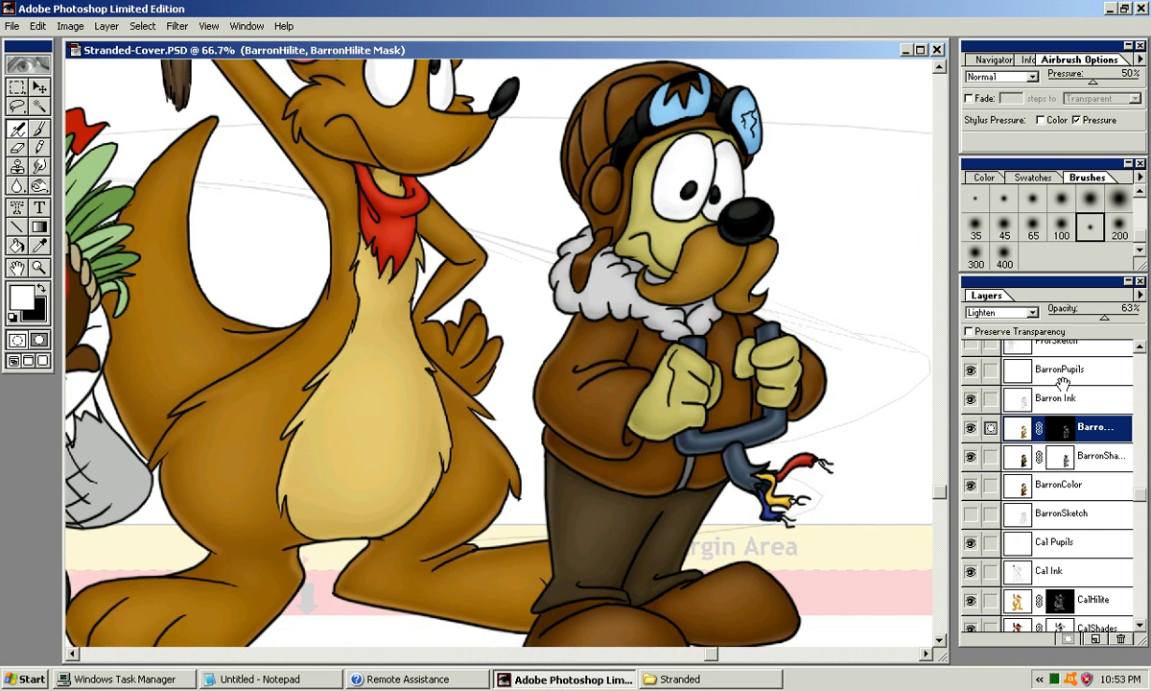
{"action": "key", "text": "bracketleft"}
{"action": "key", "text": "bracketleft"}
{"action": "key", "text": "bracketleft"}
{"action": "key", "text": "bracketleft"}
{"action": "key", "text": "bracketleft"}
{"action": "key", "text": "bracketleft"}
{"action": "key", "text": "bracketleft"}
{"action": "key", "text": "bracketleft"}
{"action": "key", "text": "bracketright"}
{"action": "key", "text": "bracketright"}
{"action": "key", "text": "bracketright"}
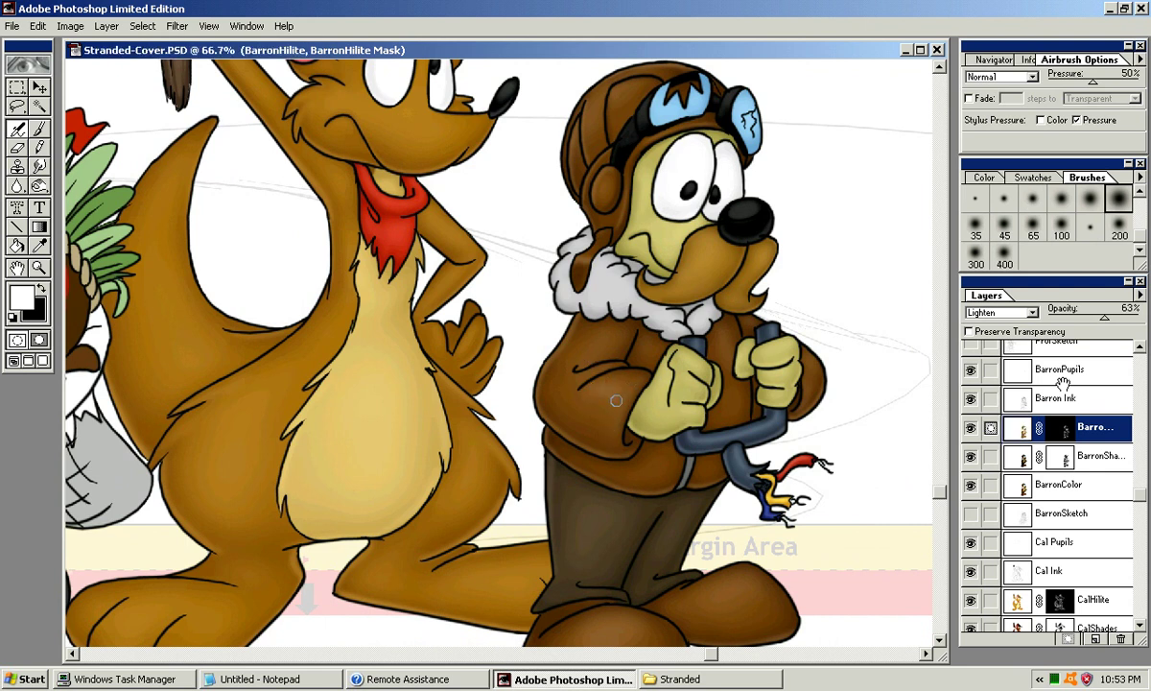
{"action": "mouse_move", "coordinate": [593, 380]}
{"action": "left_mouse_down"}
{"action": "mouse_move", "coordinate": [591, 369]}
{"action": "mouse_move", "coordinate": [626, 356]}
{"action": "mouse_move", "coordinate": [589, 343]}
{"action": "left_mouse_up"}
{"action": "left_click_drag", "start_coordinate": [584, 334], "coordinate": [582, 364]}
{"action": "left_click_drag", "start_coordinate": [623, 324], "coordinate": [607, 335]}
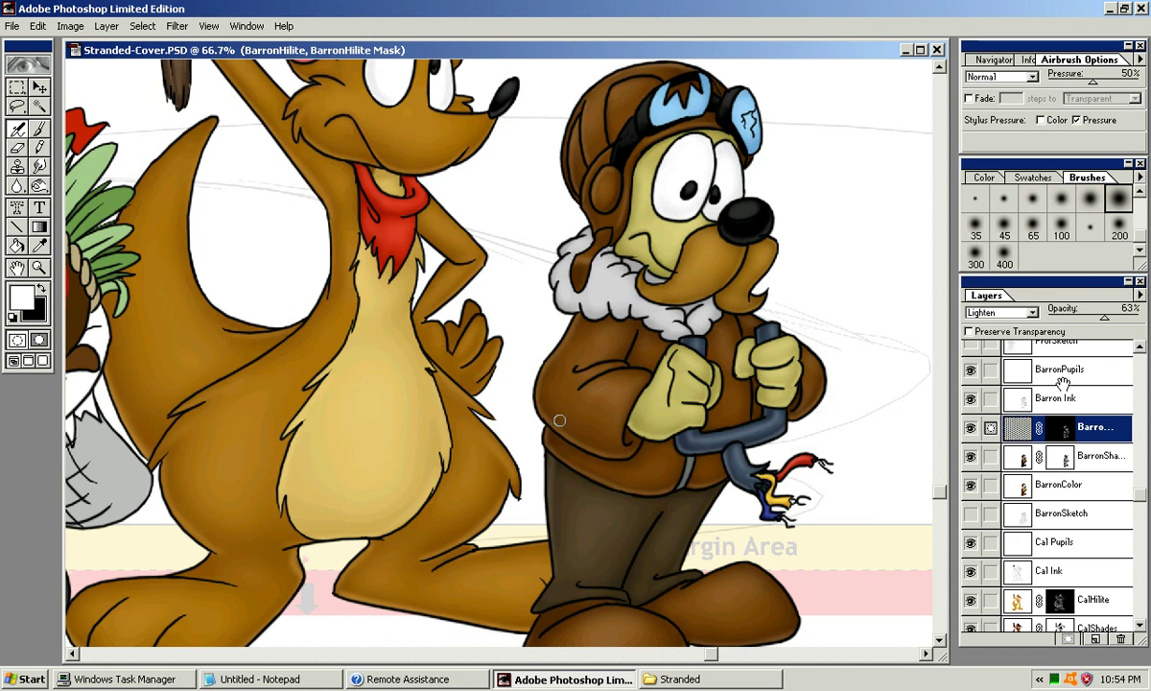
Step: Airbrush highlights from the pilot helmet's ear flap down to its hanging strap
{"action": "left_click_drag", "start_coordinate": [861, 359], "coordinate": [836, 352]}
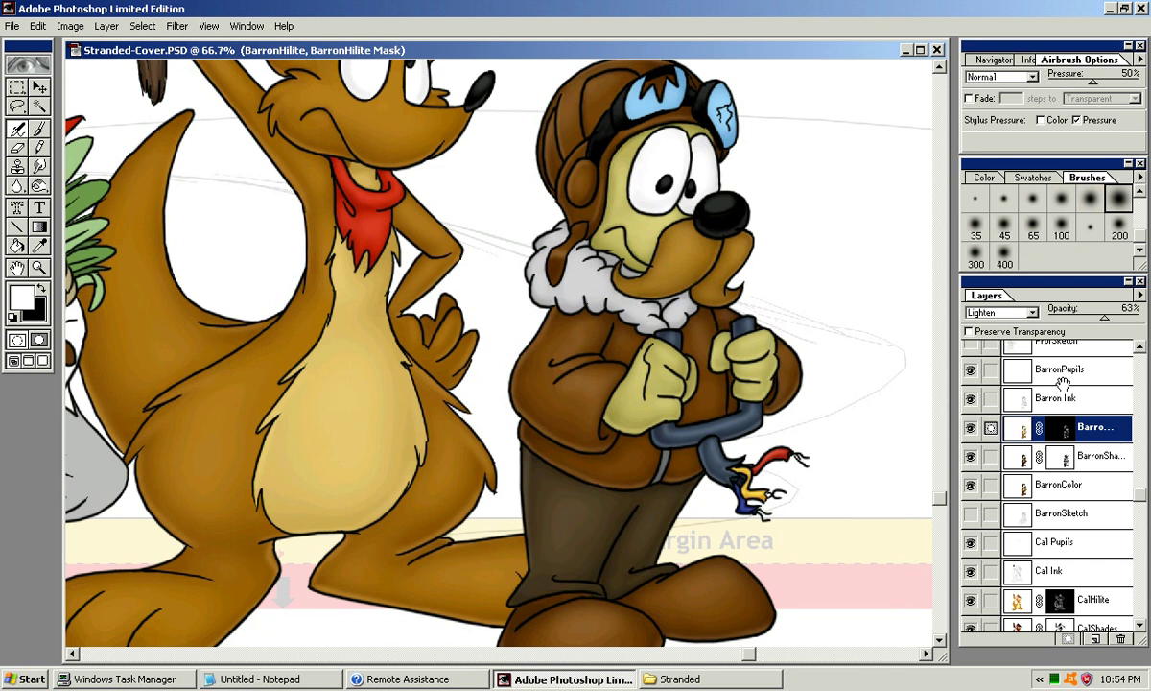
{"action": "scroll", "coordinate": [559, 388], "scroll_direction": "up", "scroll_amount": 2}
{"action": "scroll", "coordinate": [498, 345], "scroll_direction": "up", "scroll_amount": 1}
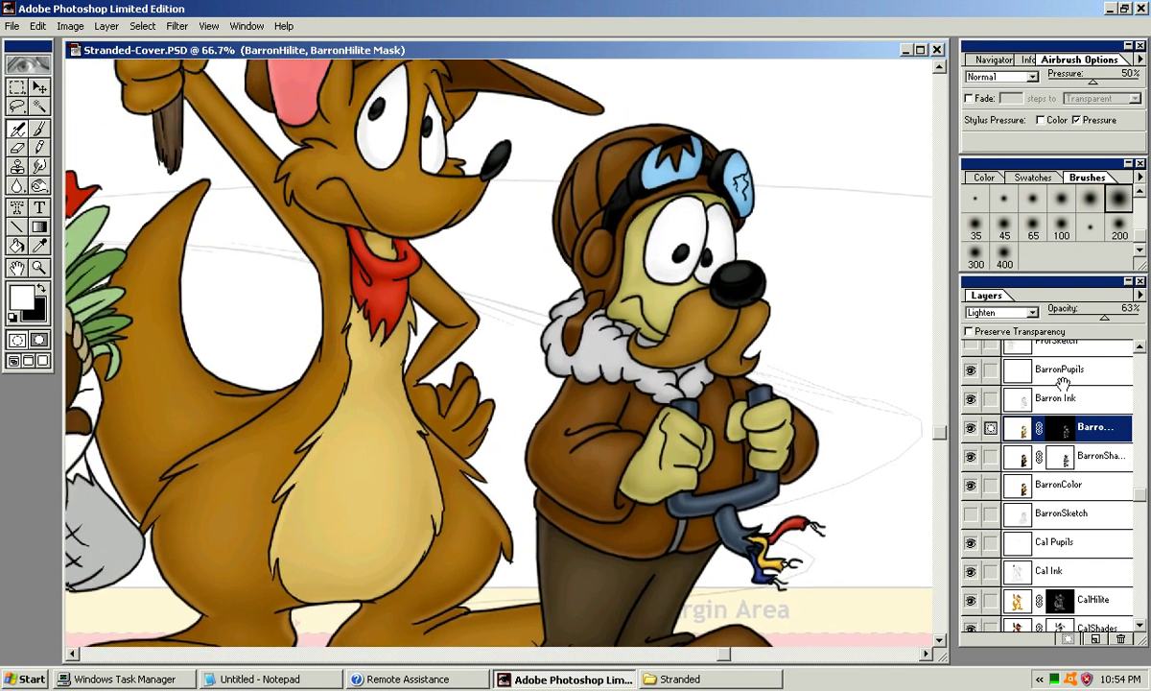
{"action": "scroll", "coordinate": [605, 221], "scroll_direction": "down", "scroll_amount": 1}
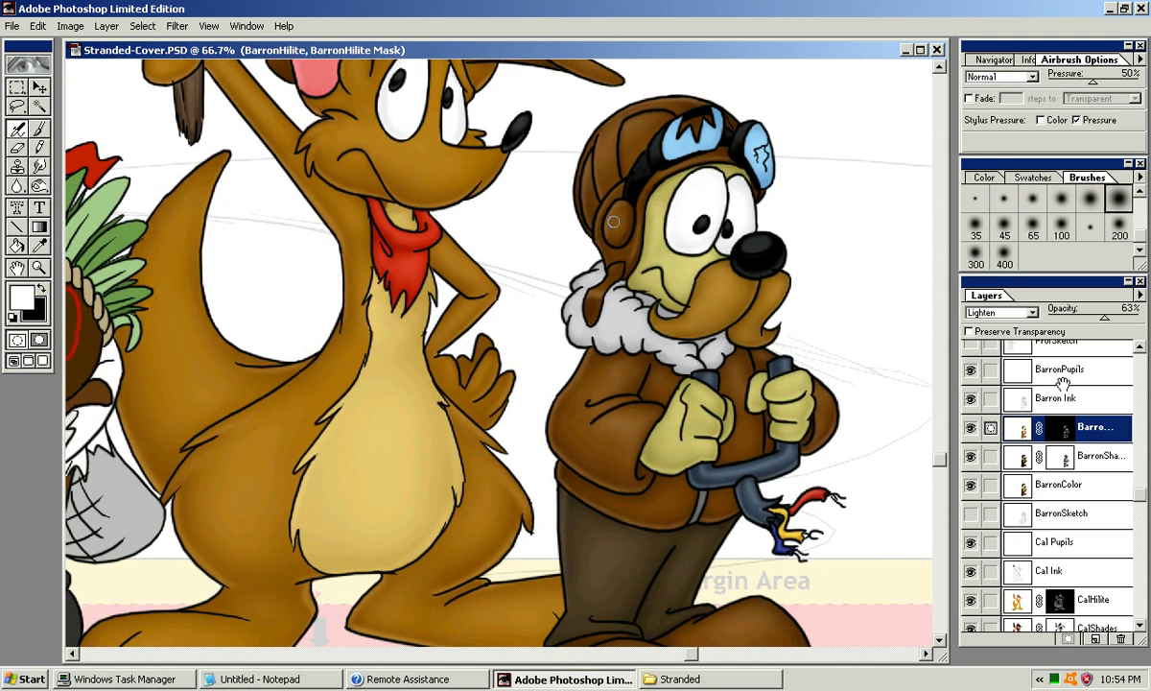
{"action": "left_click_drag", "start_coordinate": [616, 219], "coordinate": [601, 295]}
{"action": "left_click_drag", "start_coordinate": [619, 210], "coordinate": [597, 292]}
Step: Airbrush highlights on the pilot dog's shoes with the soft 45 brush, undoing the first stroke on the front shoe
{"action": "left_click_drag", "start_coordinate": [640, 409], "coordinate": [668, 322]}
{"action": "key", "text": "bracketleft"}
{"action": "key", "text": "bracketleft"}
{"action": "left_click", "coordinate": [1004, 227]}
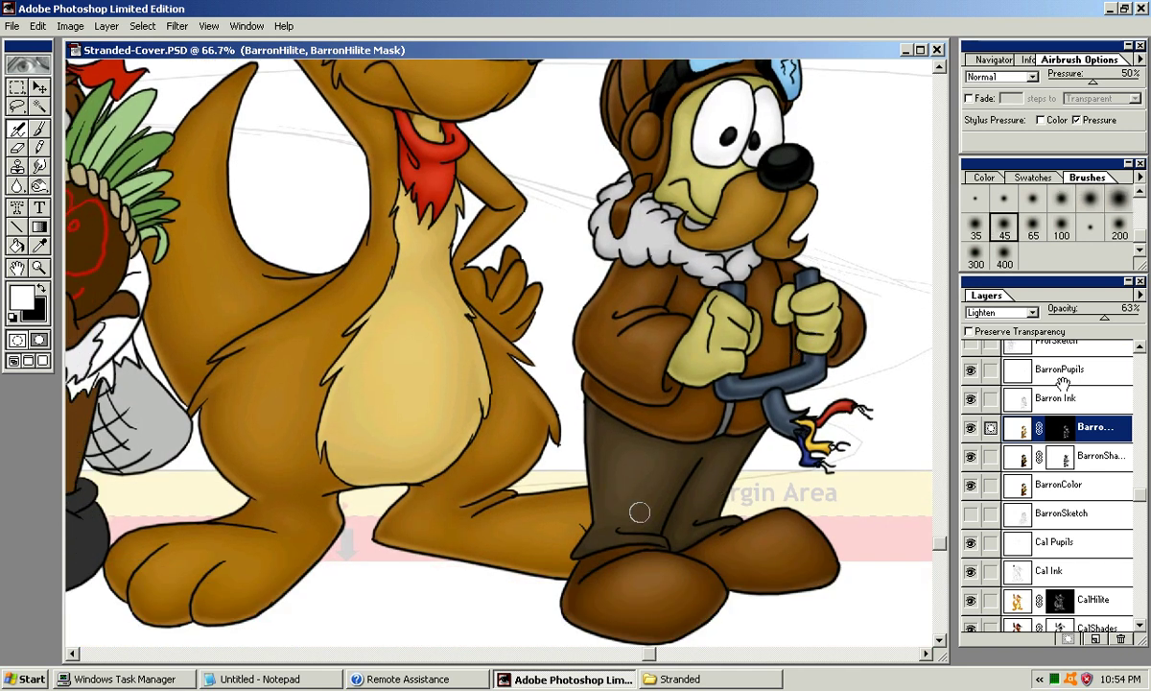
{"action": "left_click", "coordinate": [1033, 228]}
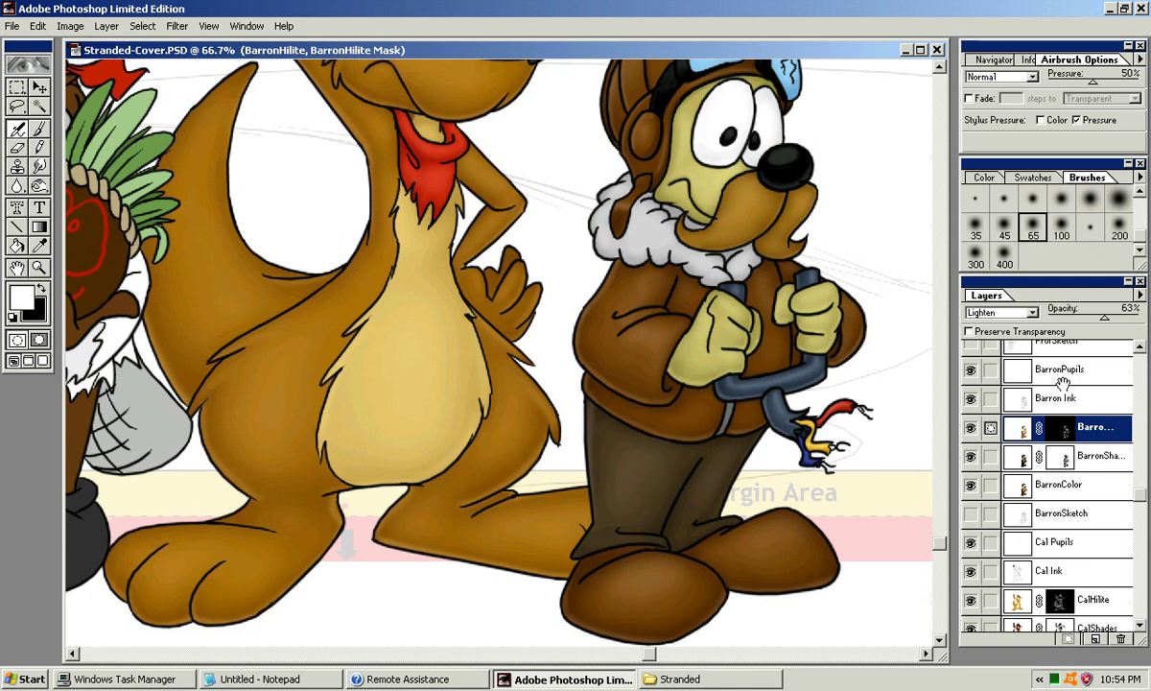
{"action": "key", "text": "bracketleft"}
{"action": "left_click_drag", "start_coordinate": [612, 578], "coordinate": [604, 588]}
{"action": "key", "text": "ctrl+z"}
{"action": "left_click_drag", "start_coordinate": [736, 556], "coordinate": [820, 526]}
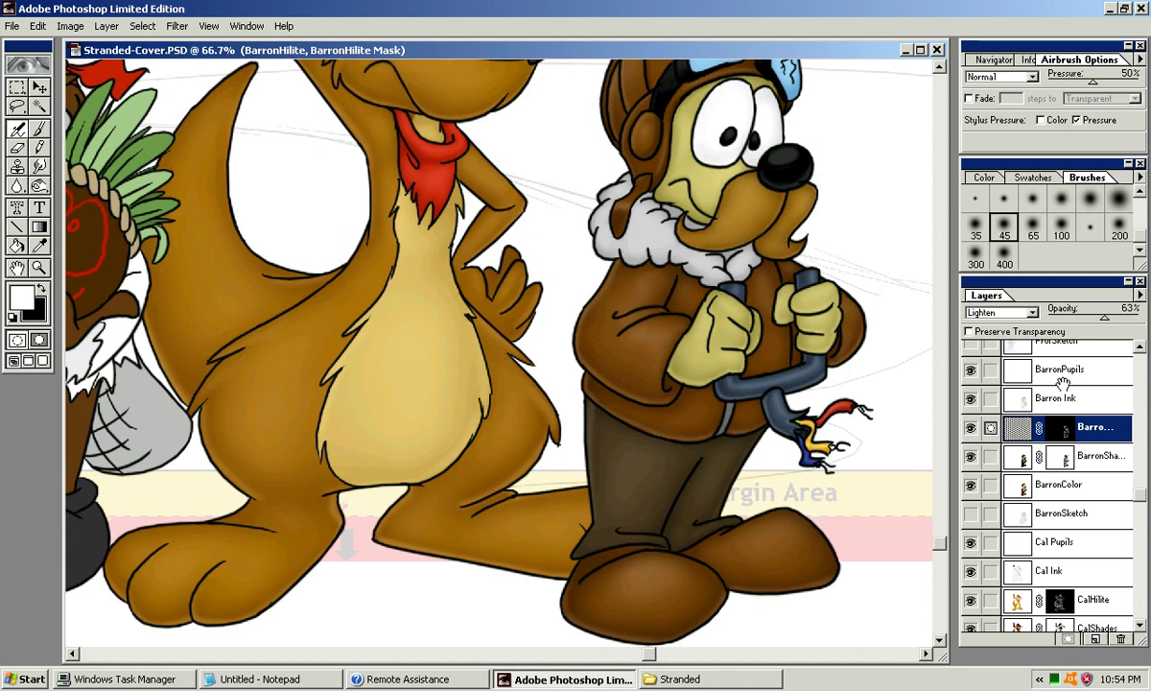
{"action": "left_click_drag", "start_coordinate": [739, 555], "coordinate": [797, 552]}
Step: Show the whole cover at 33.3% and move its document window away from the toolbox
{"action": "key", "text": "ctrl+minus"}
{"action": "key", "text": "ctrl+minus"}
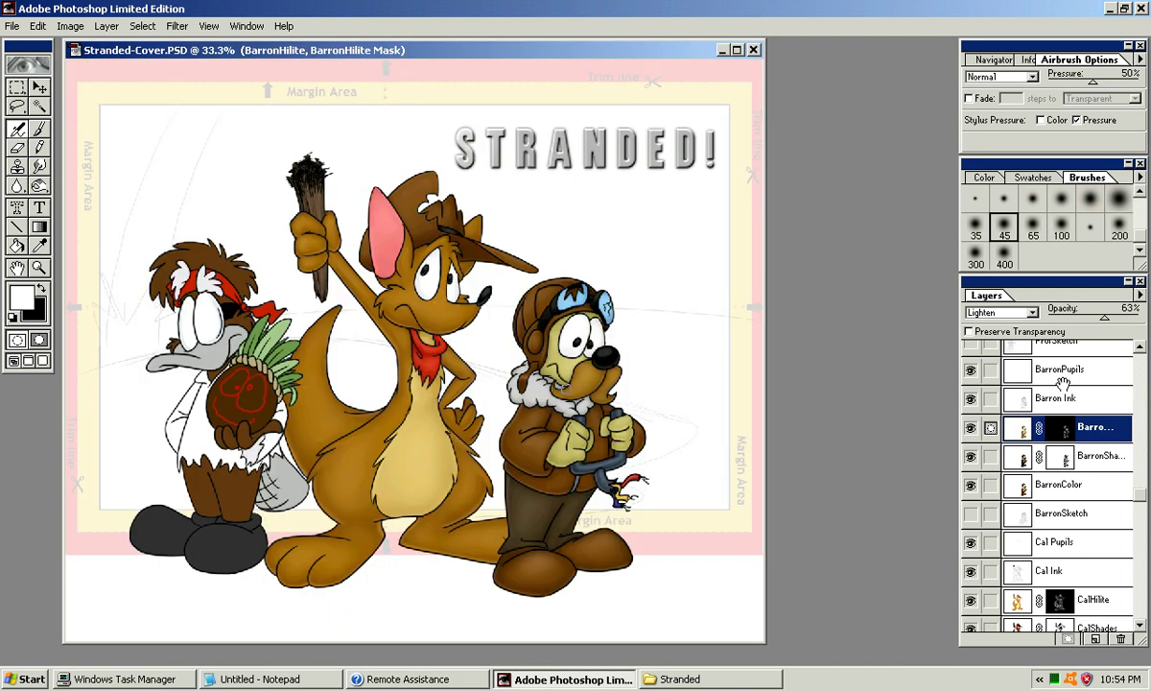
{"action": "left_click_drag", "start_coordinate": [468, 49], "coordinate": [536, 51]}
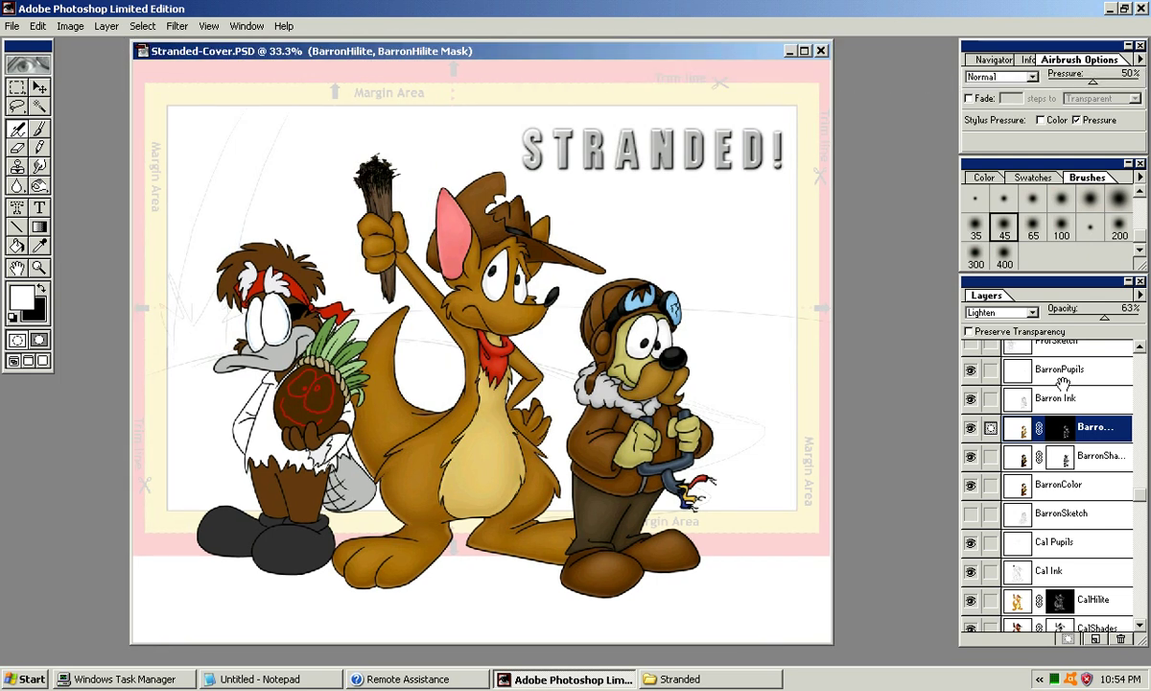